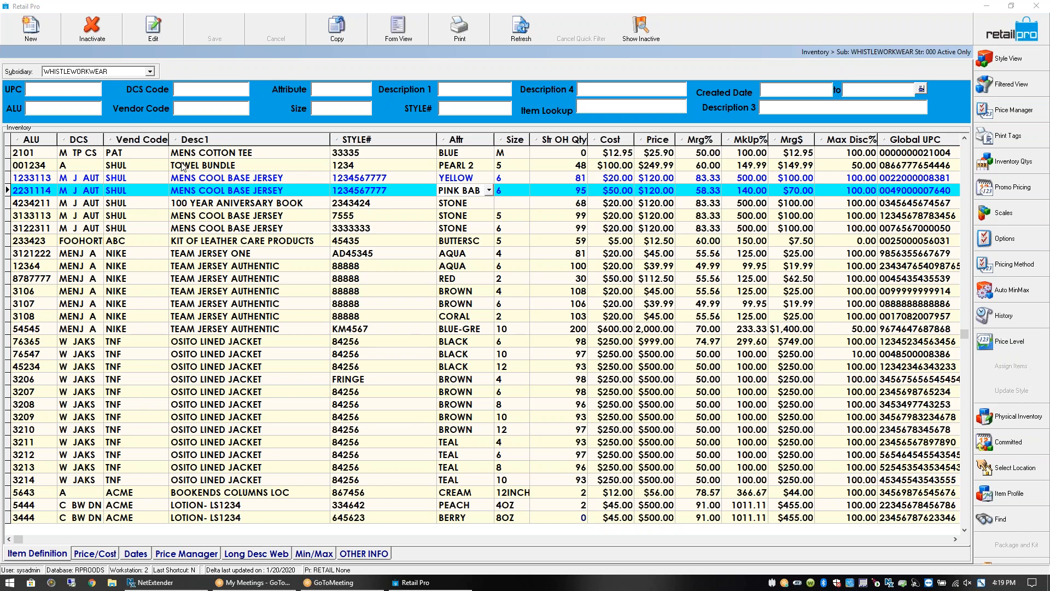
Inspect the OSITO LINED JACKET and TEAM JERSEY AUTHENTIC items, then list the available subsidiaries
left_click(232, 344)
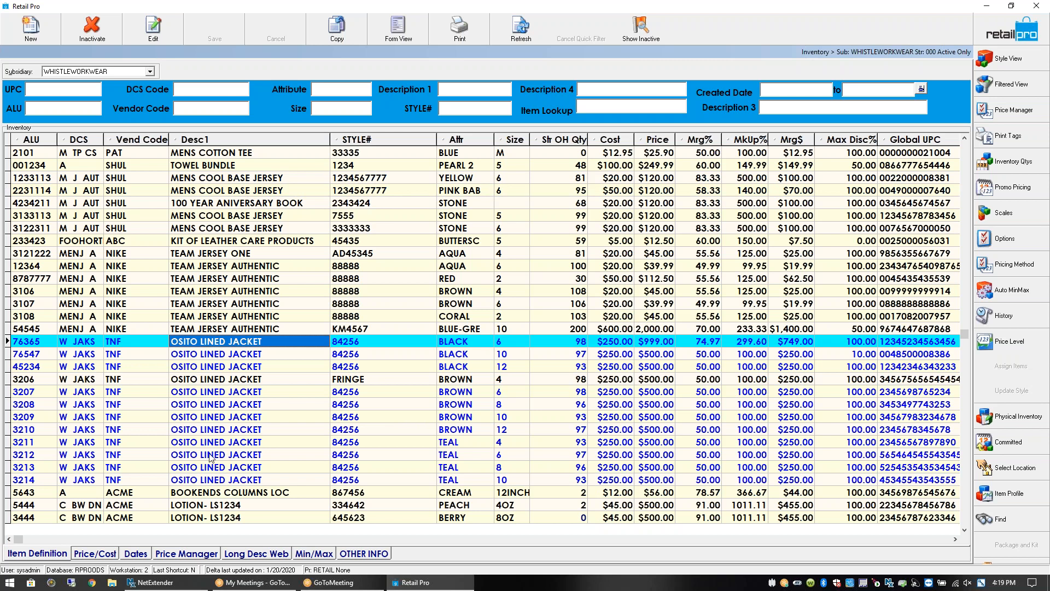
left_click(232, 419)
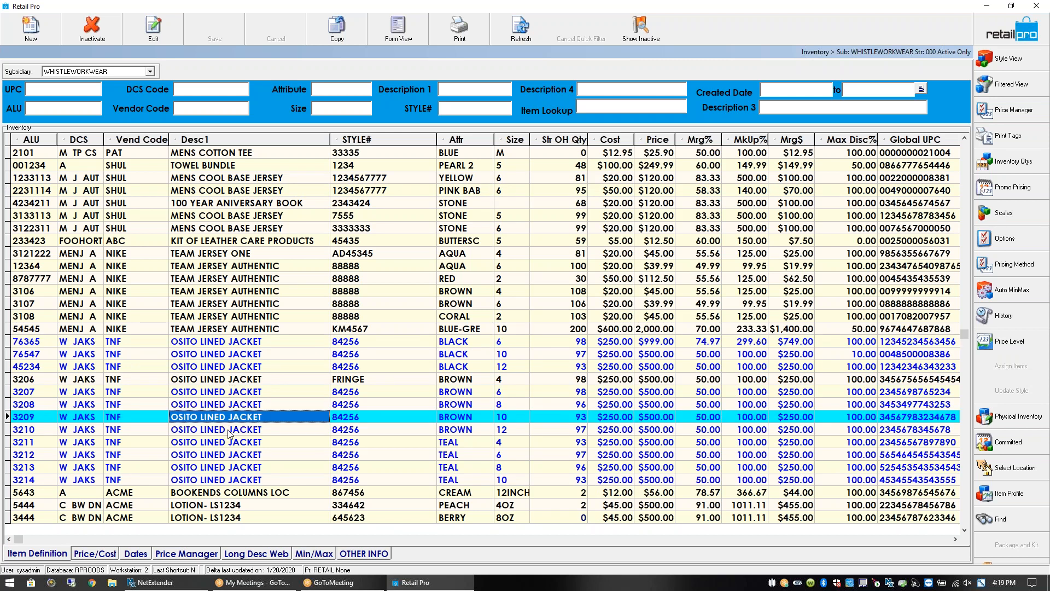
left_click(254, 276)
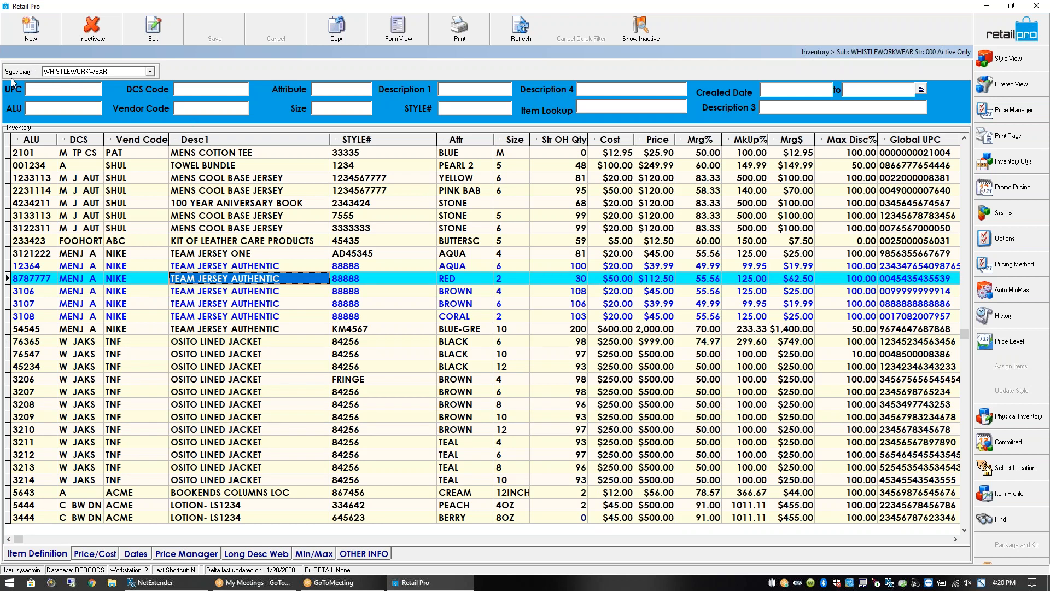
left_click(151, 73)
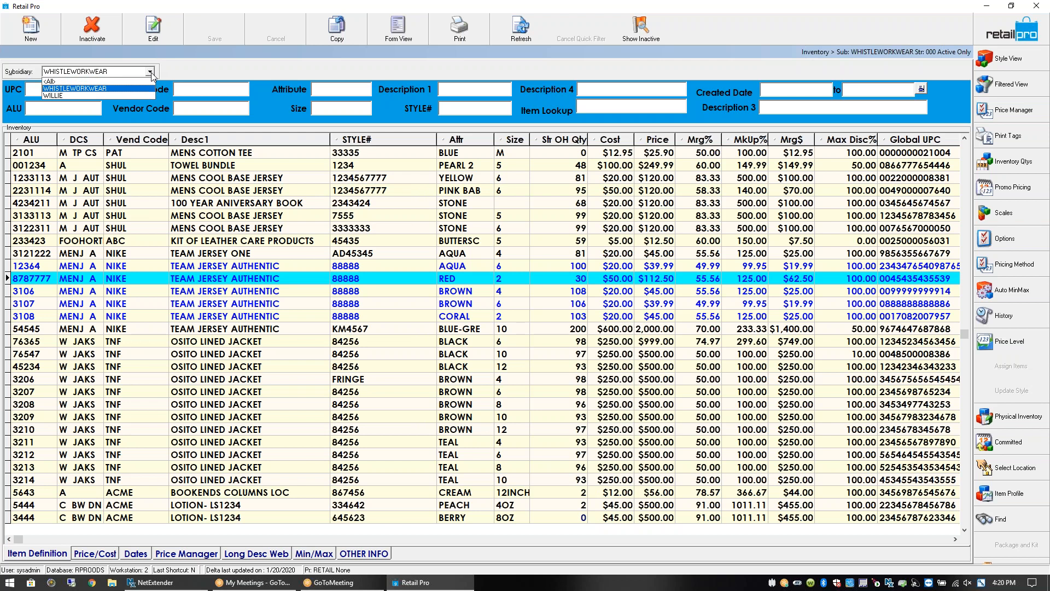
Switch to the WILLIE subsidiary and resize Desc1 and STYLE# to show full jacket names
left_click(87, 97)
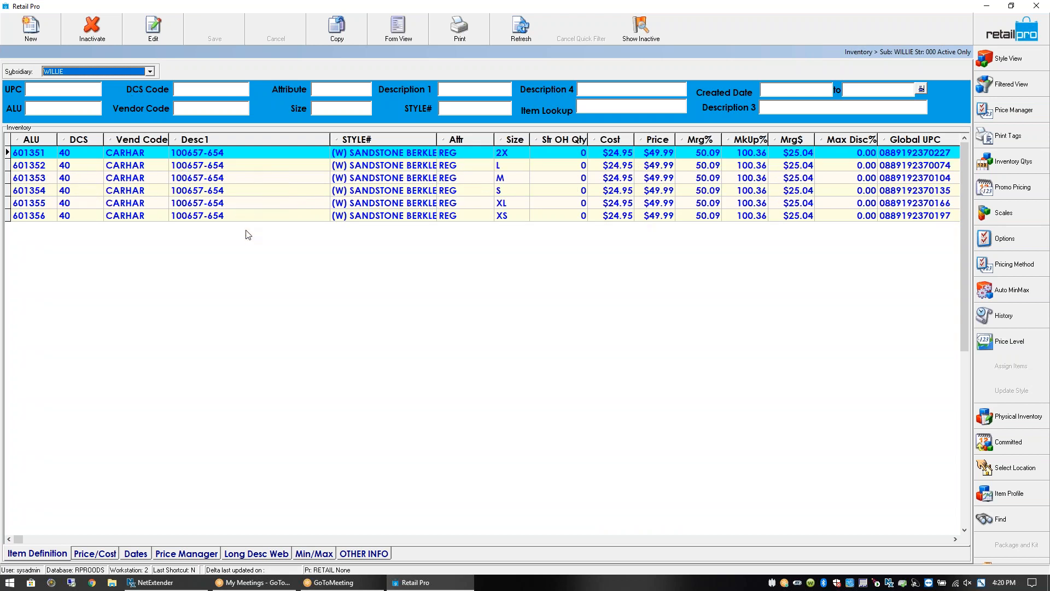
left_click(303, 153)
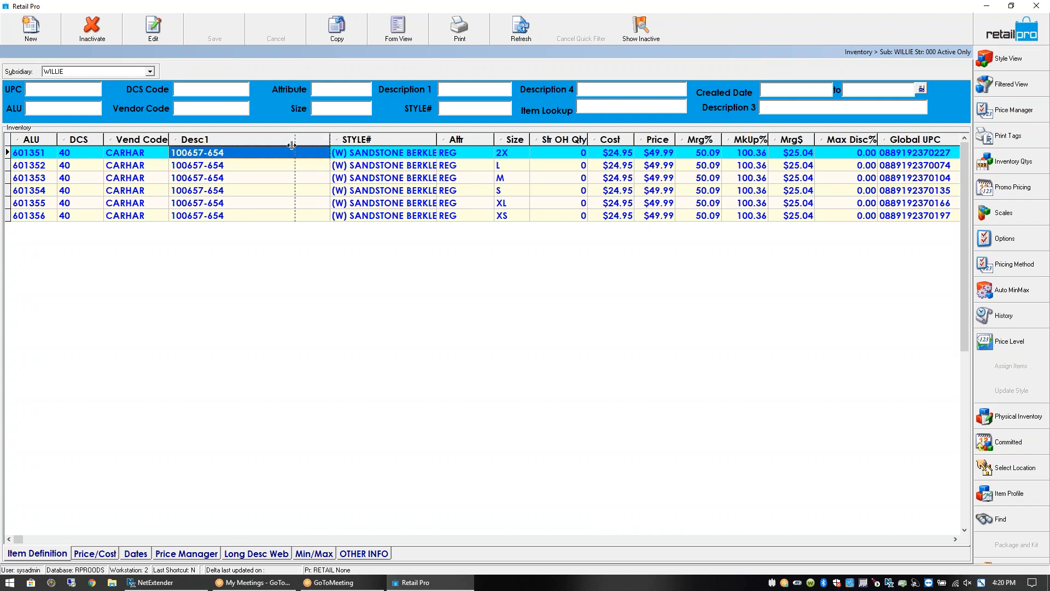
left_click_drag(296, 143, 254, 142)
left_click_drag(364, 141, 444, 141)
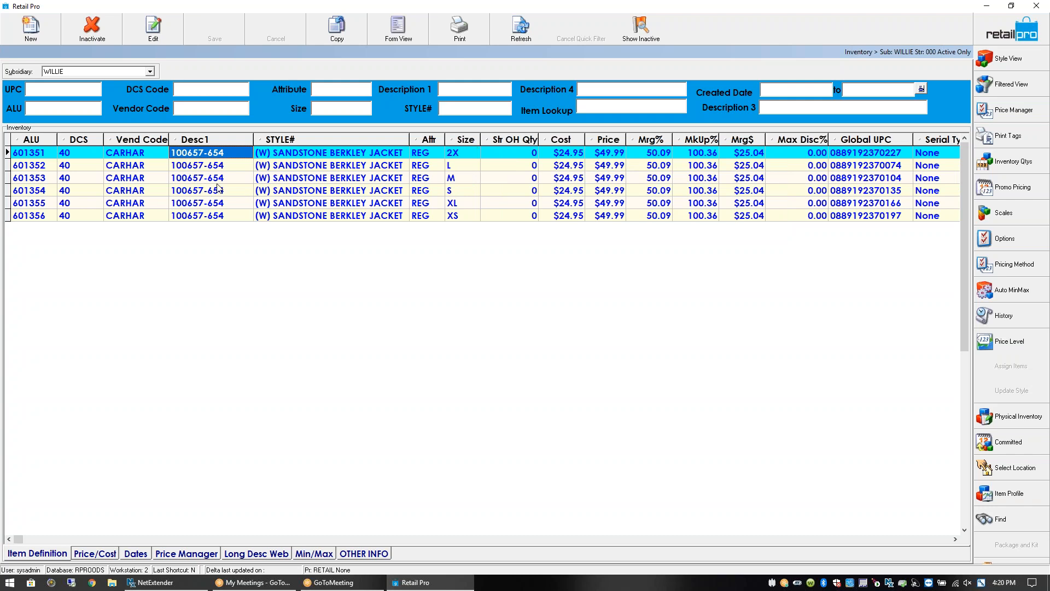
Inspect the size L, M and S jacket items and widen the Desc1 column slightly
left_click(155, 168)
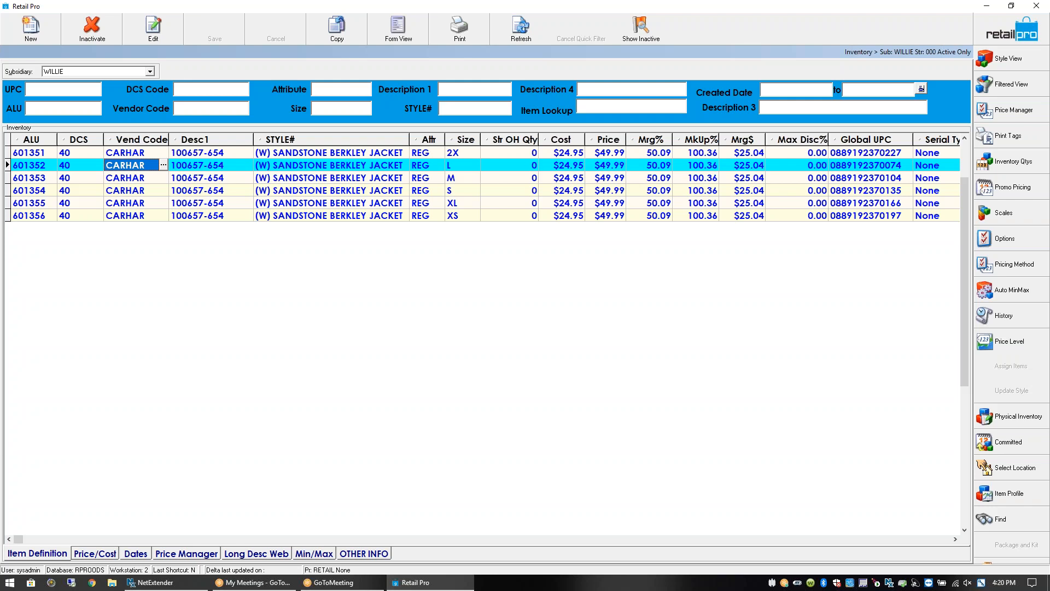
left_click(142, 177)
left_click(144, 191)
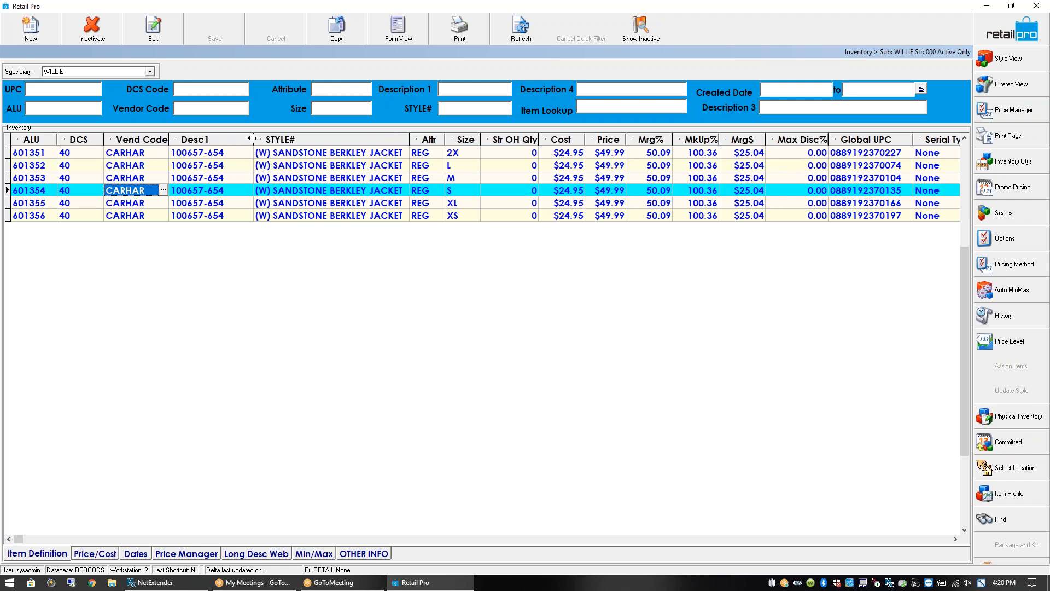
left_click_drag(253, 139, 293, 137)
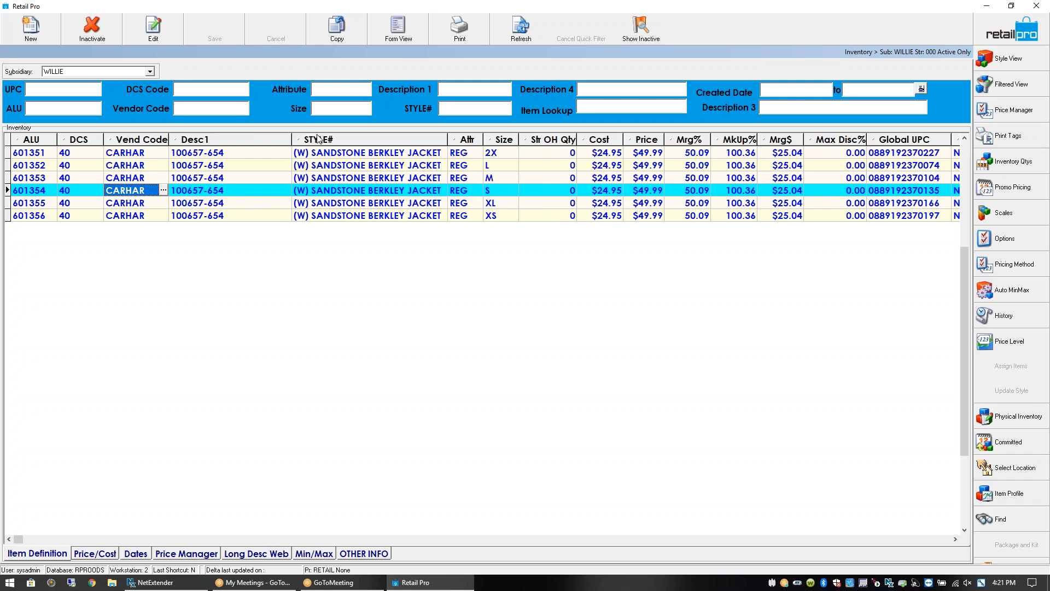
left_click(400, 38)
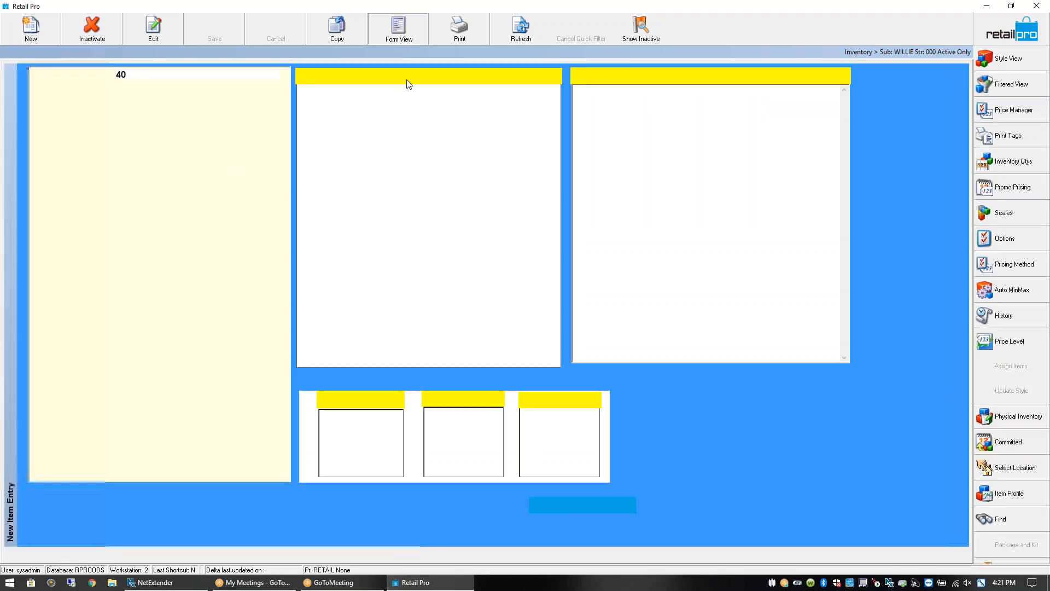
left_click(409, 37)
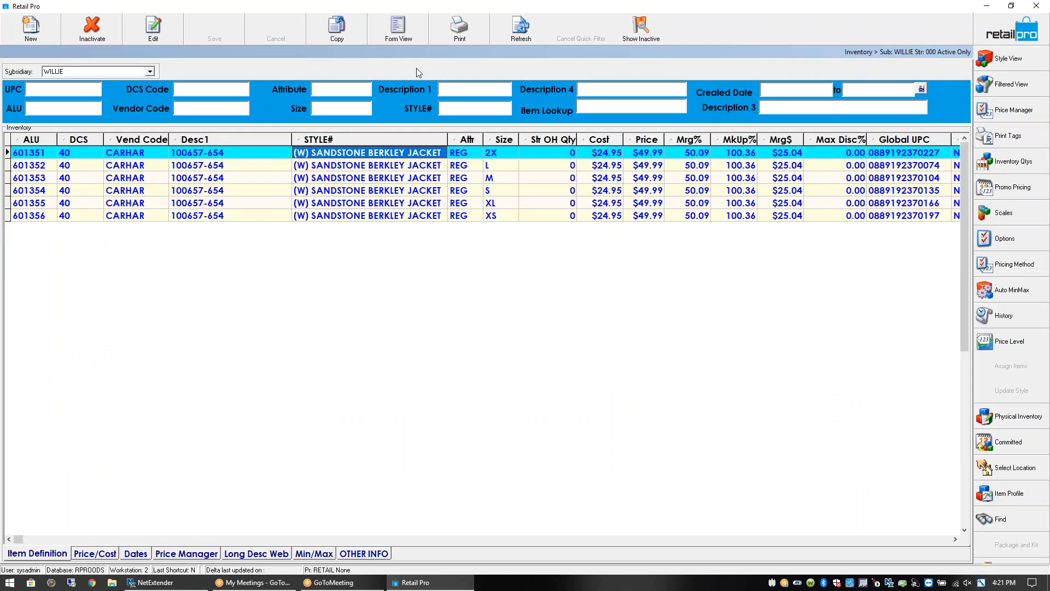
left_click(416, 25)
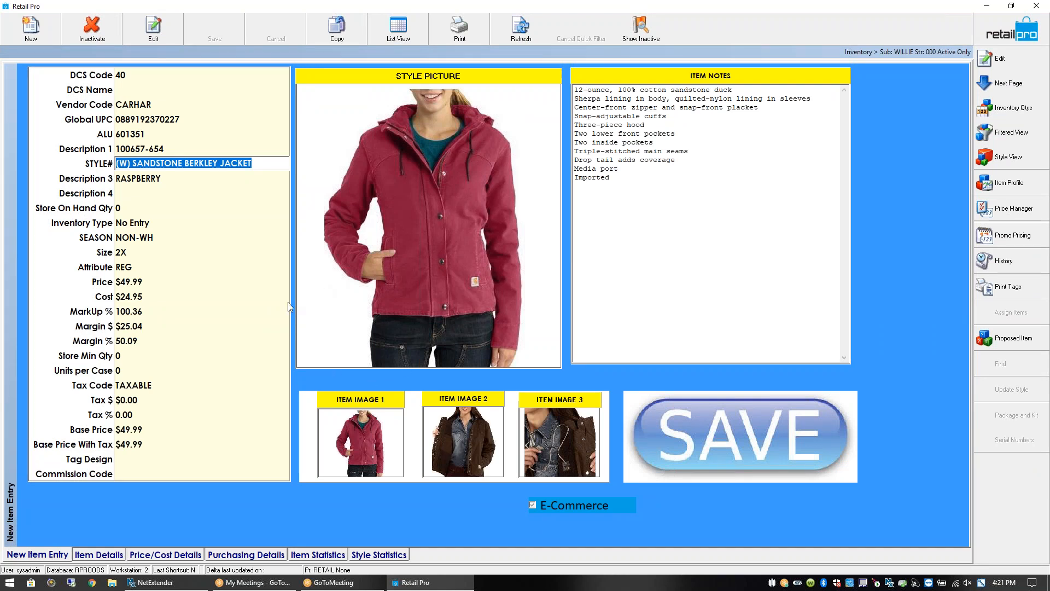
left_click(136, 281)
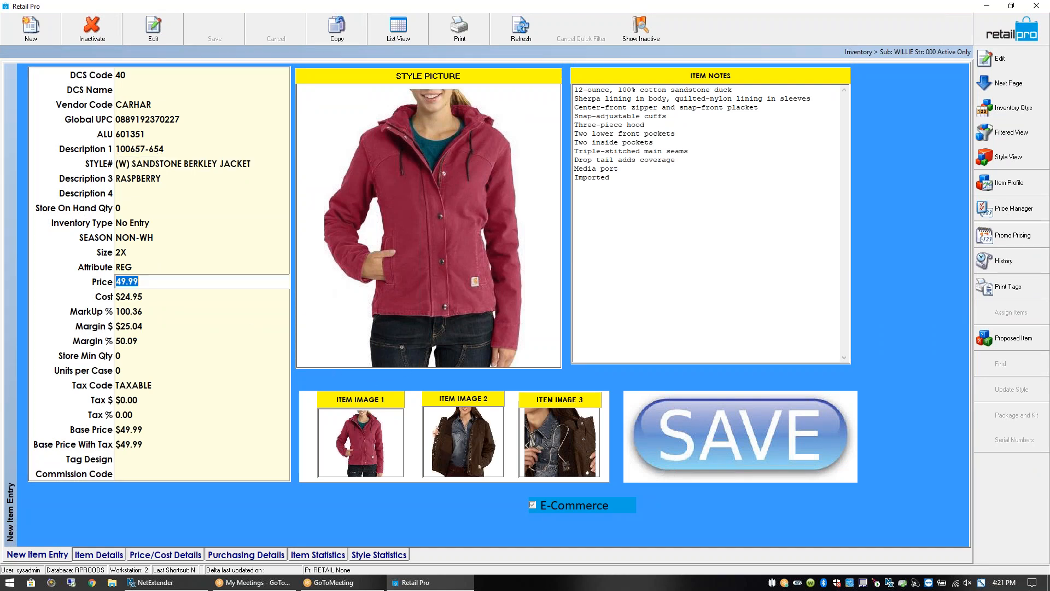
left_click(144, 296)
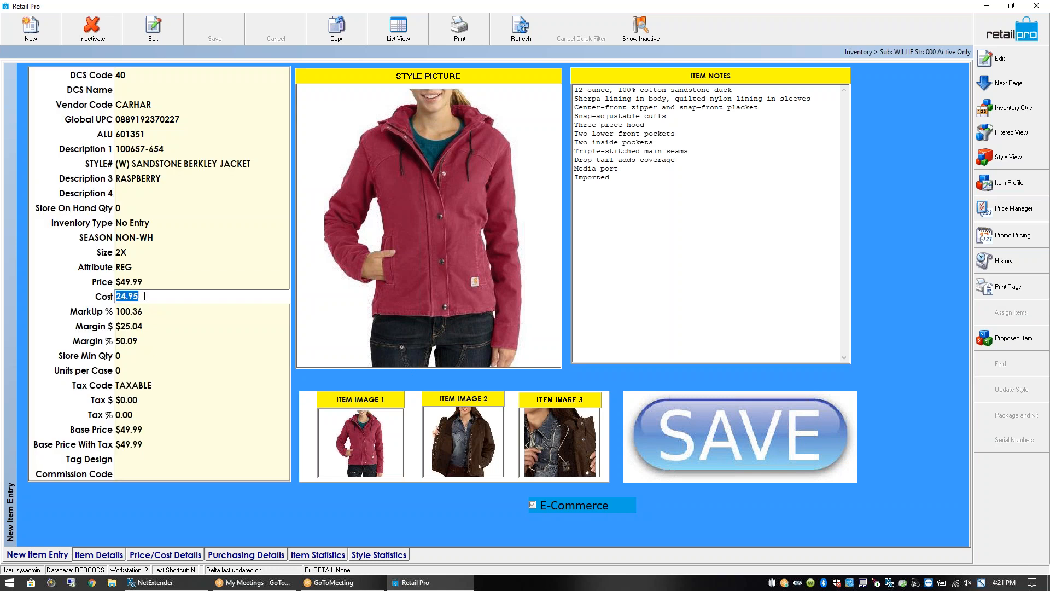
left_click(144, 281)
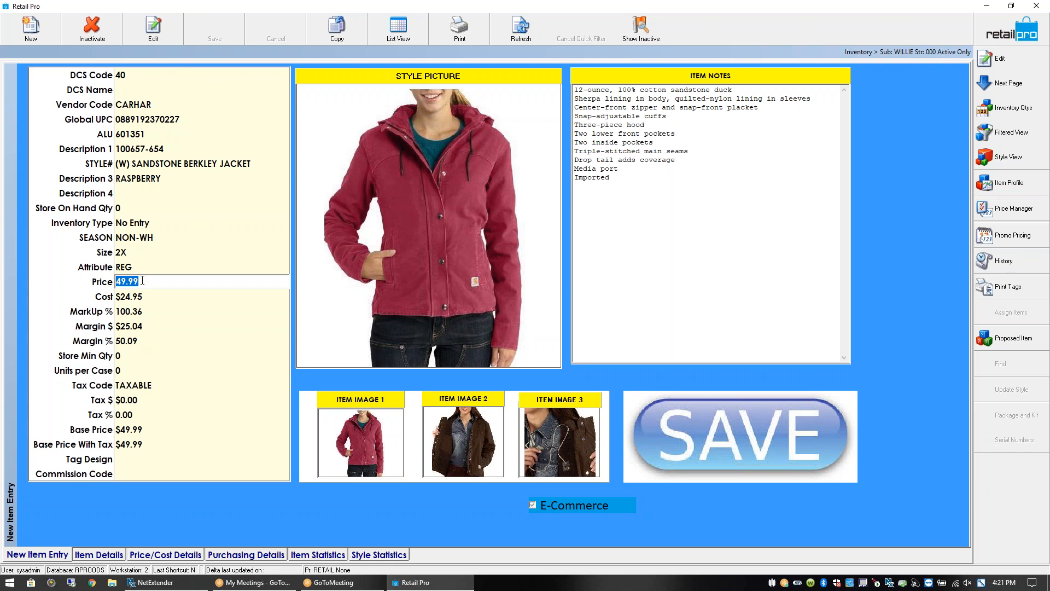
left_click(377, 27)
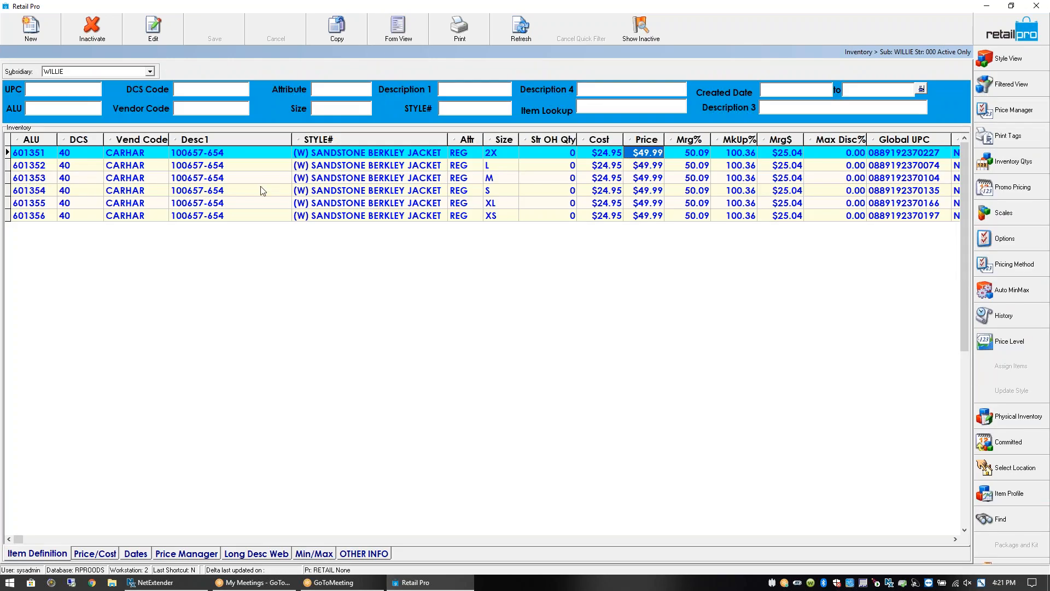
Open the Style View for the first Sandstone Berkley jacket and enlarge its item pane
left_click(259, 158)
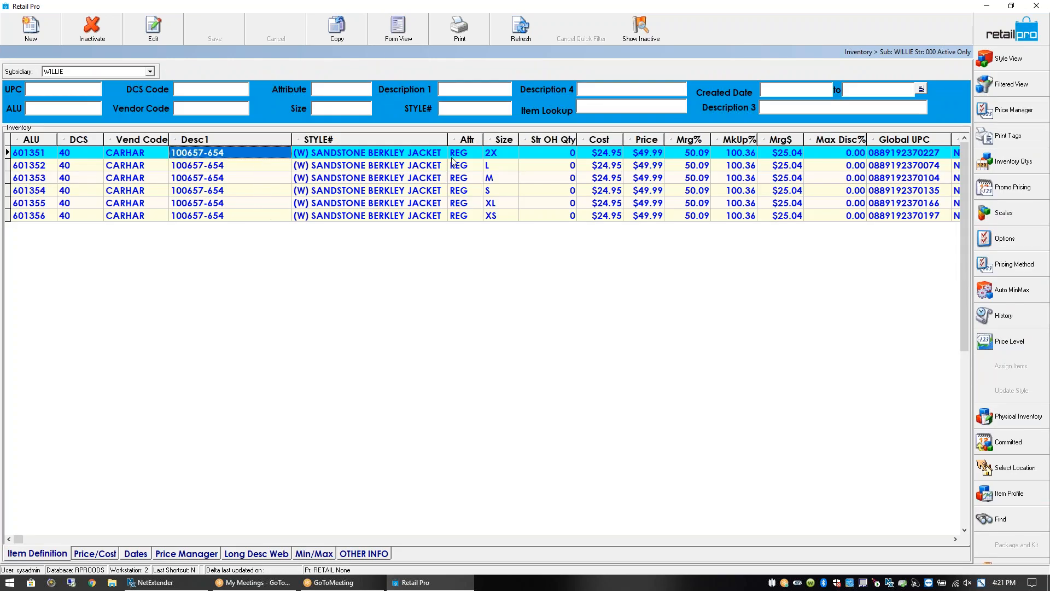
left_click(1012, 61)
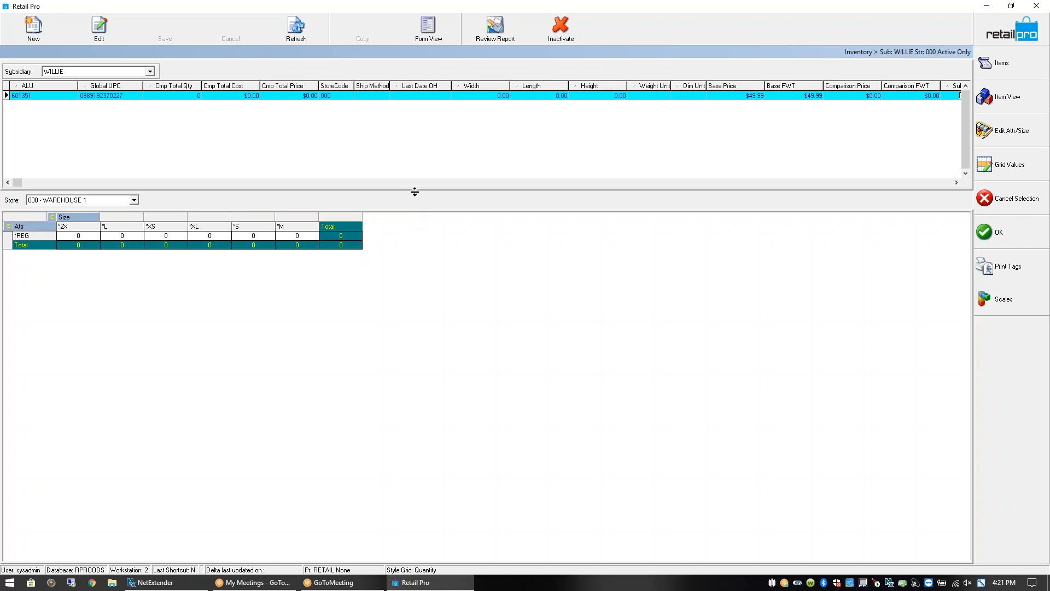
left_click_drag(417, 195, 425, 298)
left_click(72, 344)
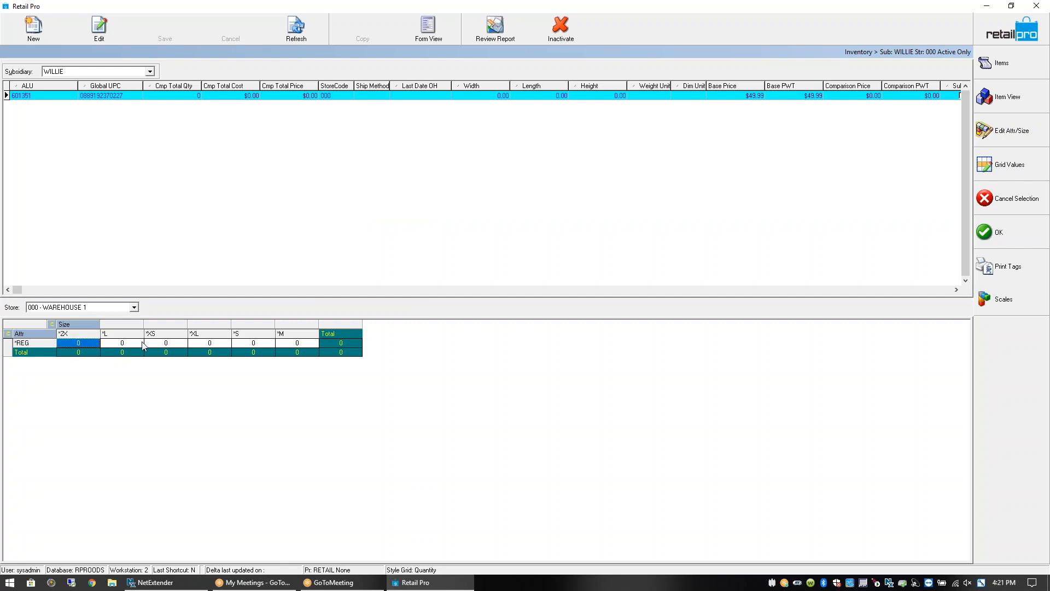
Show the style's details with photo, check the REG size quantities, and open the Scales window
left_click(429, 29)
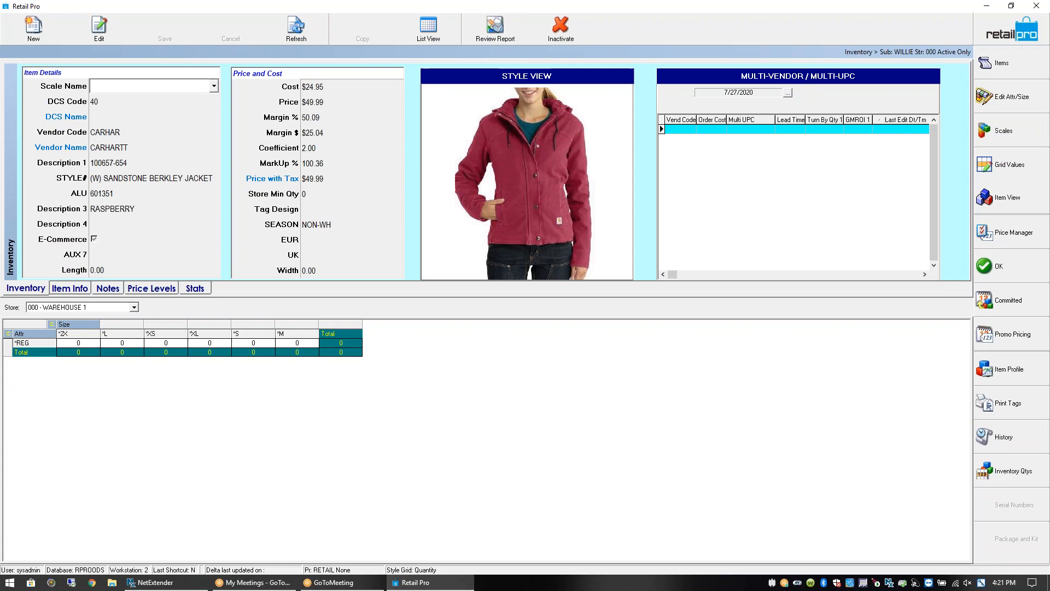
left_click_drag(272, 297, 272, 304)
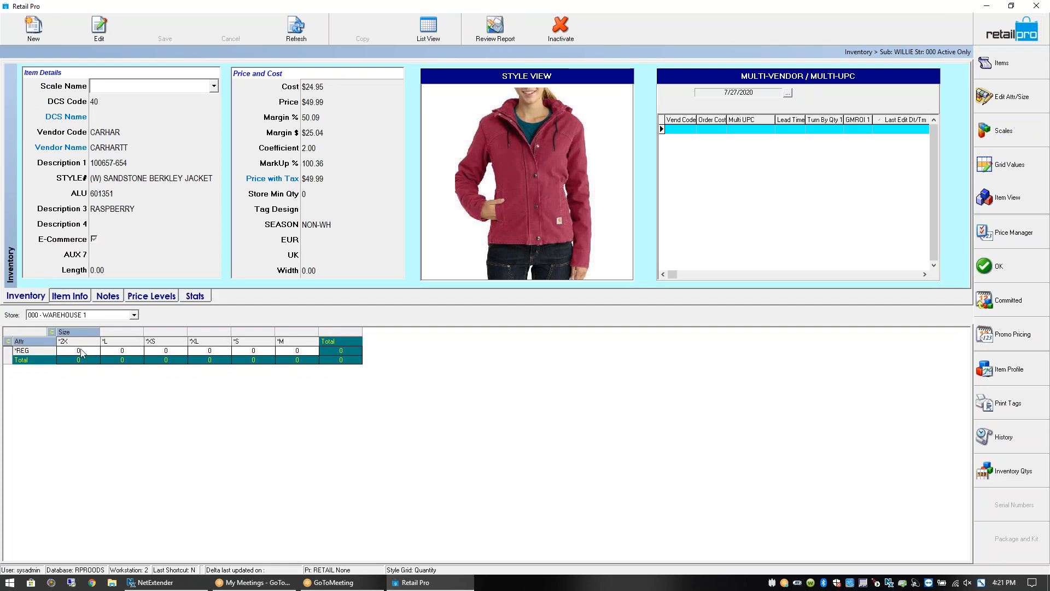
left_click(77, 352)
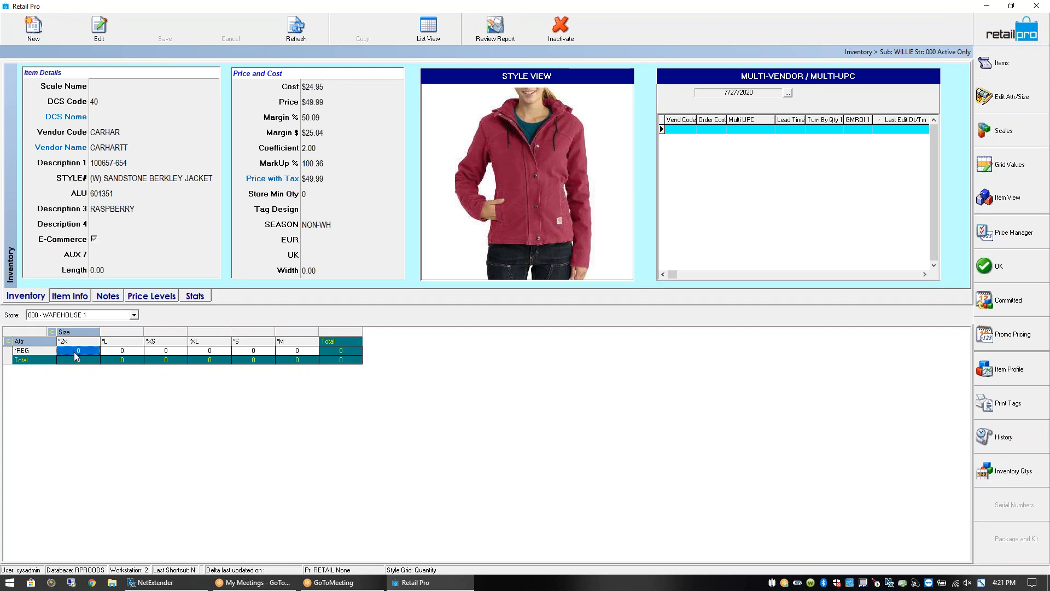
left_click(173, 353)
left_click(240, 352)
left_click(295, 352)
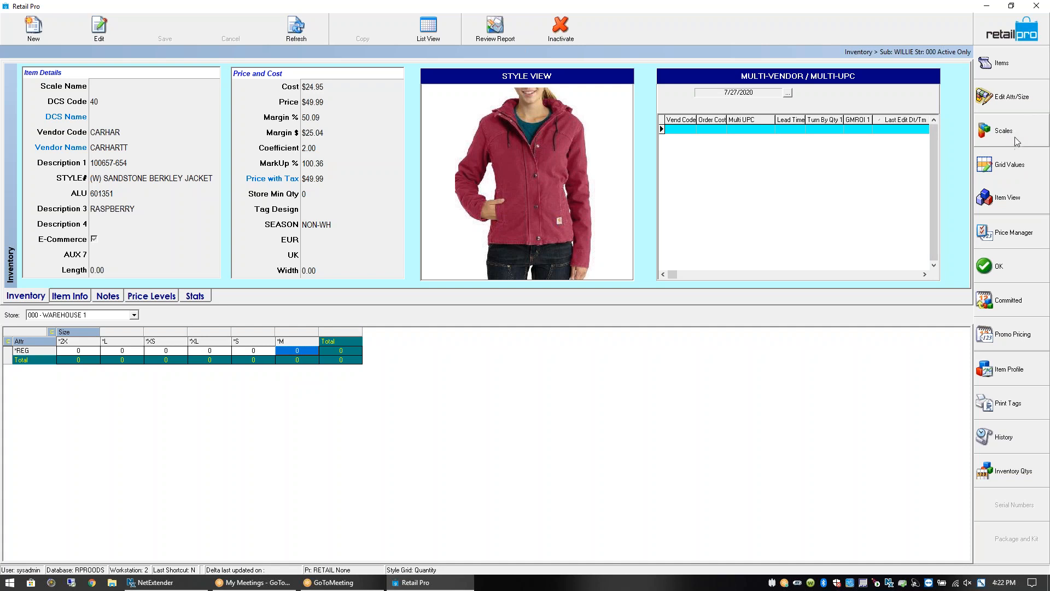
left_click(98, 86)
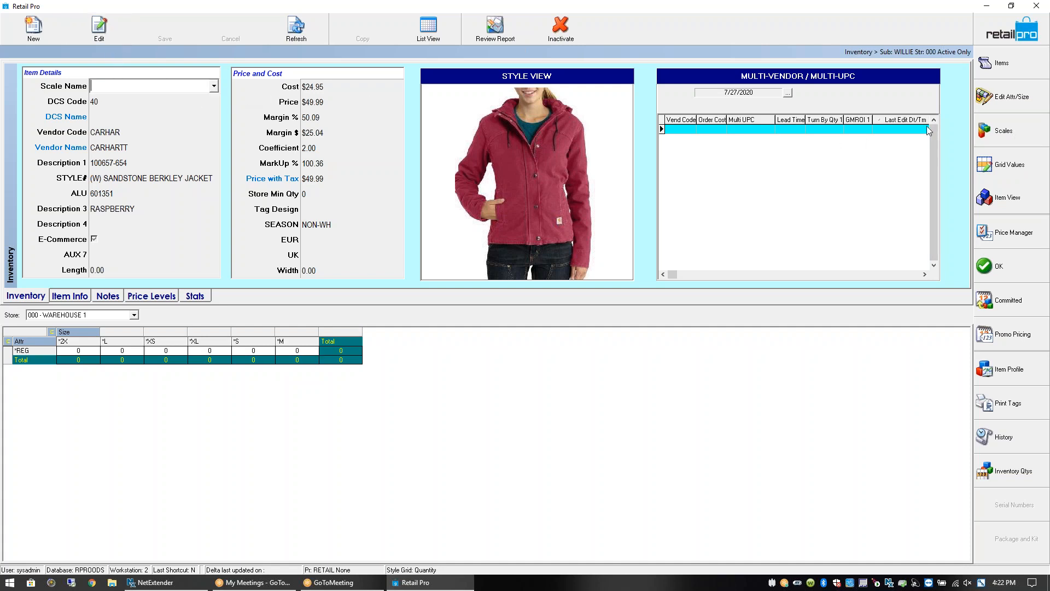
left_click(1005, 131)
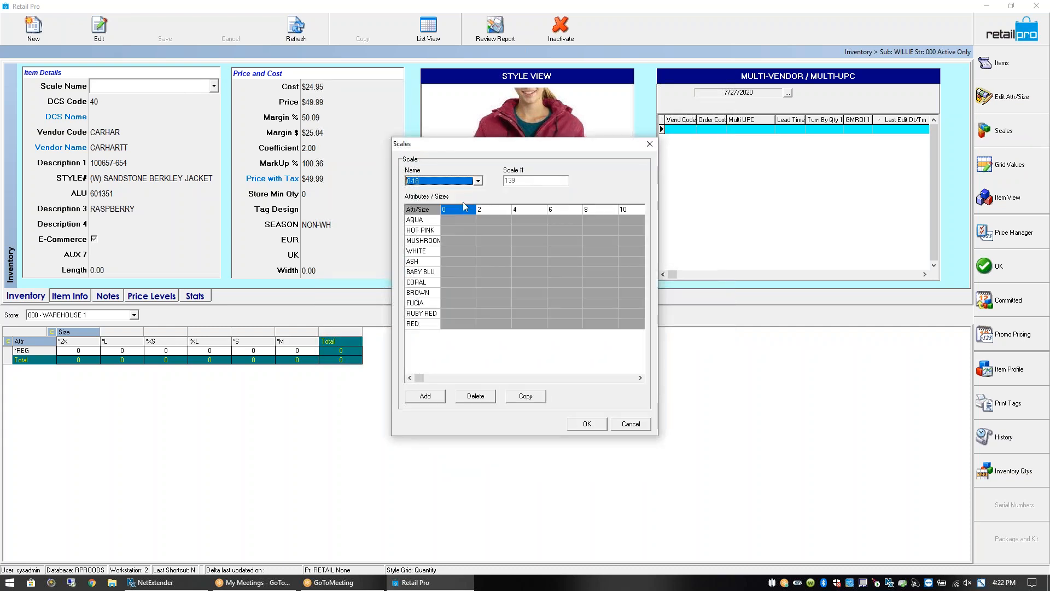
Review the existing scale names, keep 0-18, and cancel the Scales window unchanged
left_click(478, 181)
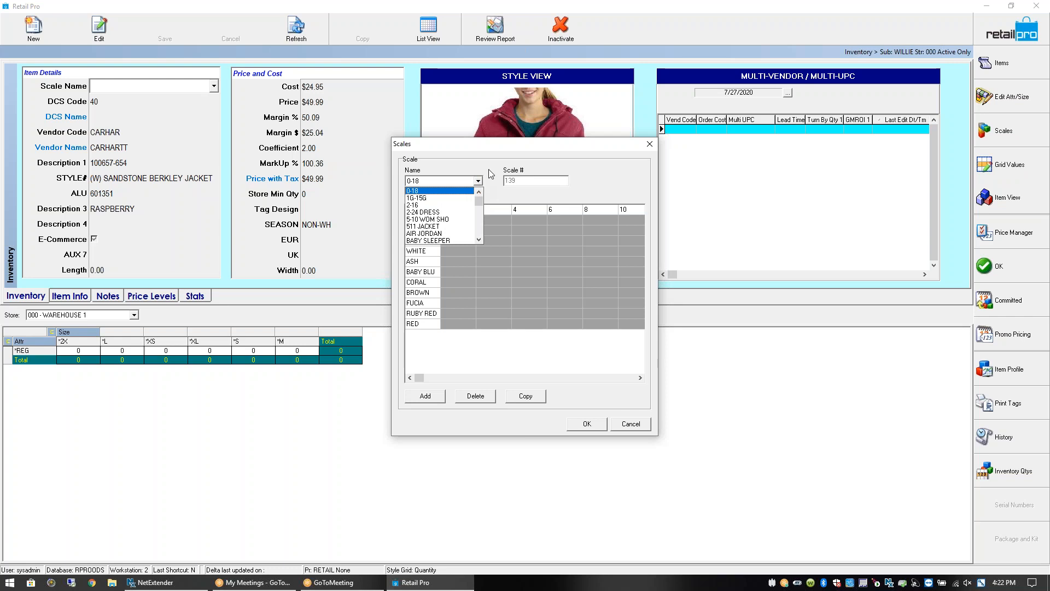
left_click(490, 174)
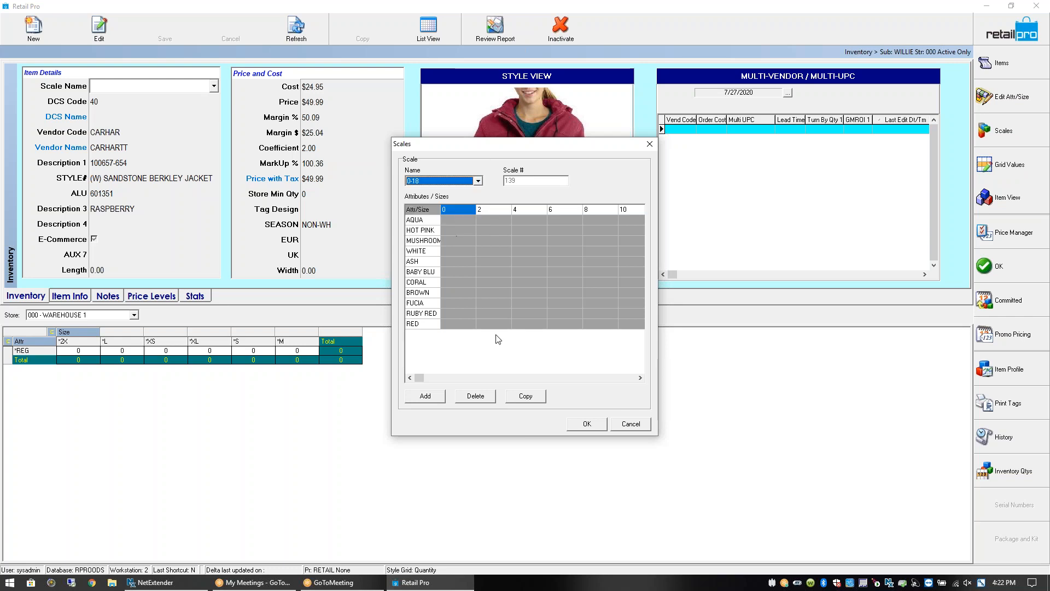
left_click(630, 425)
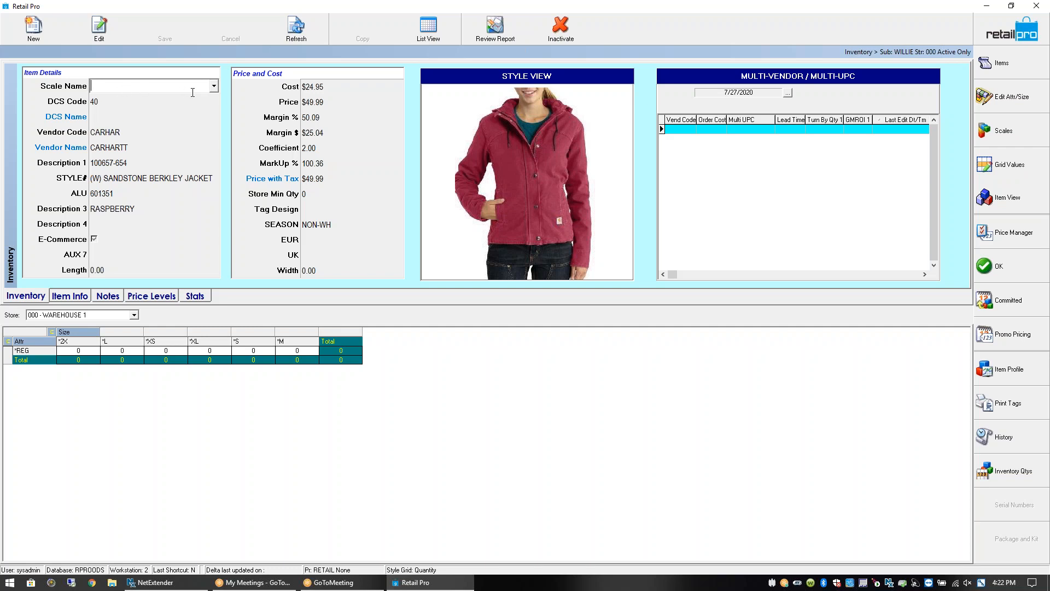
Choose XS TO 2X from the jacket's Scale Name list, jumping to it with x
left_click(213, 88)
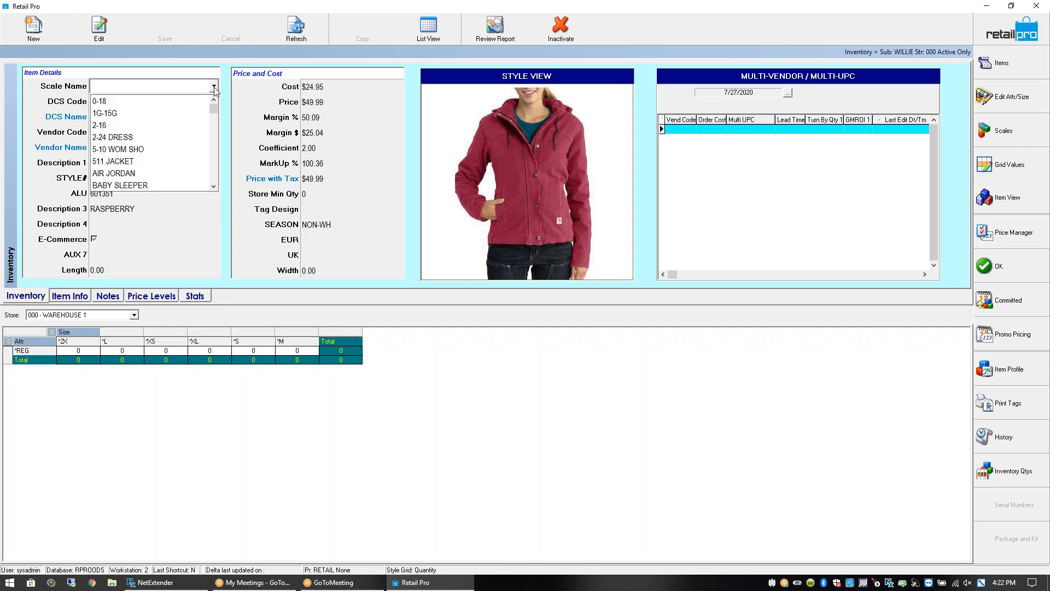
type("xS TO 2X")
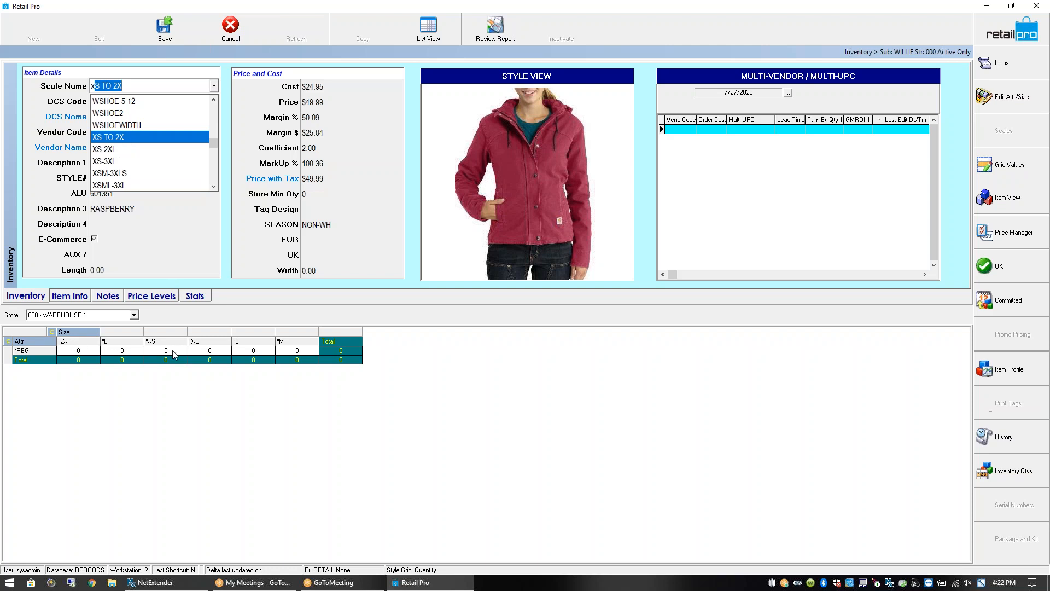
left_click(141, 138)
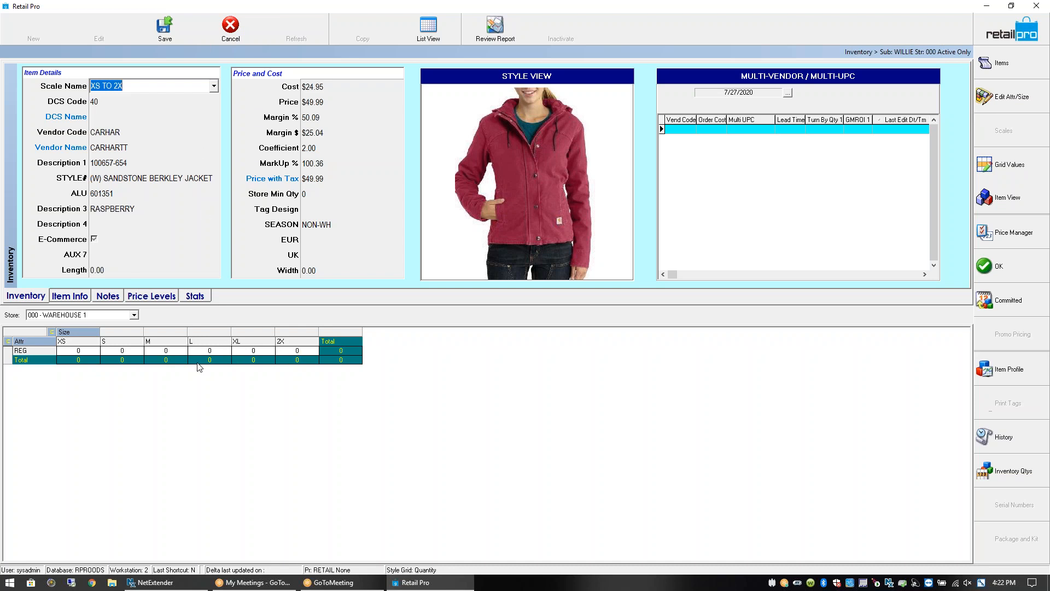
Save the jacket with the XS TO 2X scale and confirm the saved scale name
key("Tab")
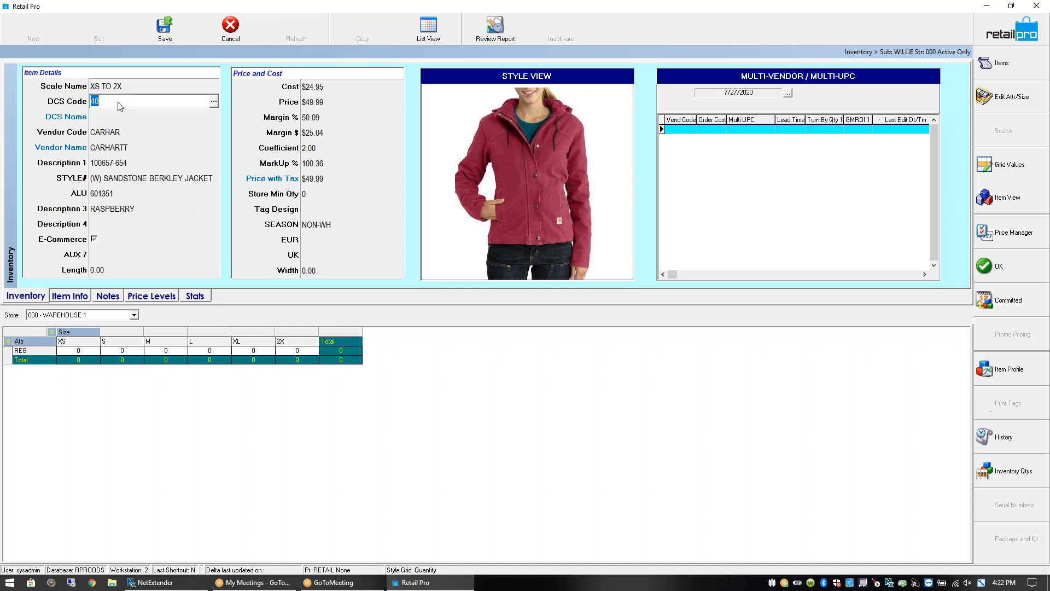
left_click(163, 41)
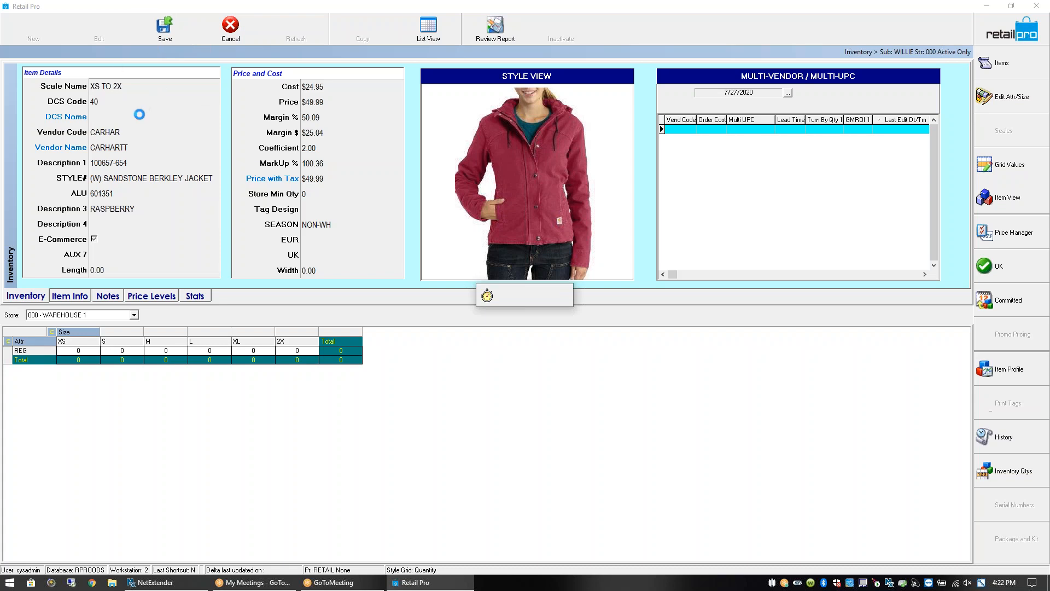
double_click(116, 90)
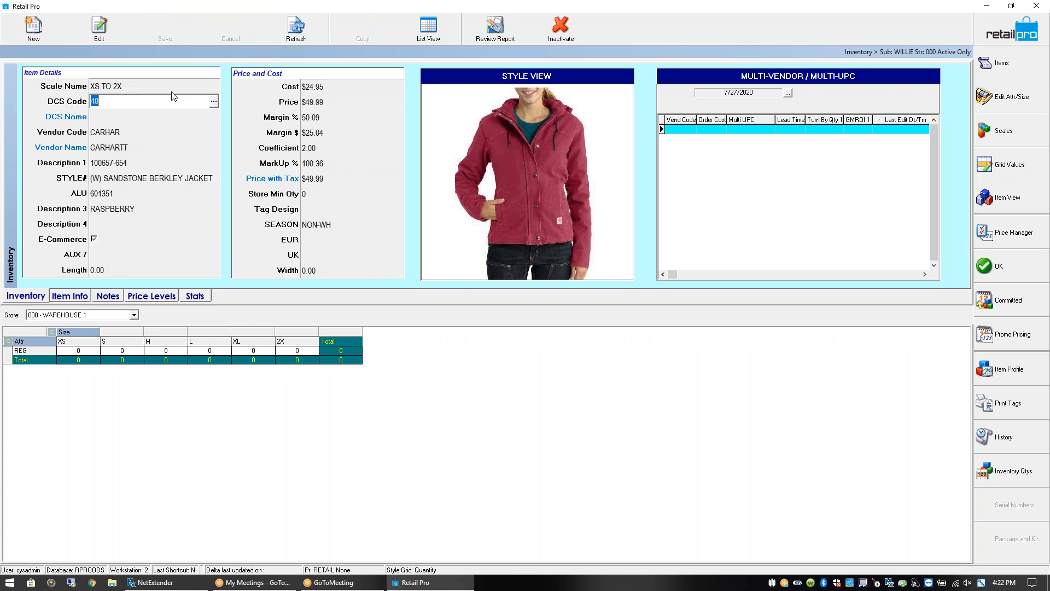
left_click(204, 87)
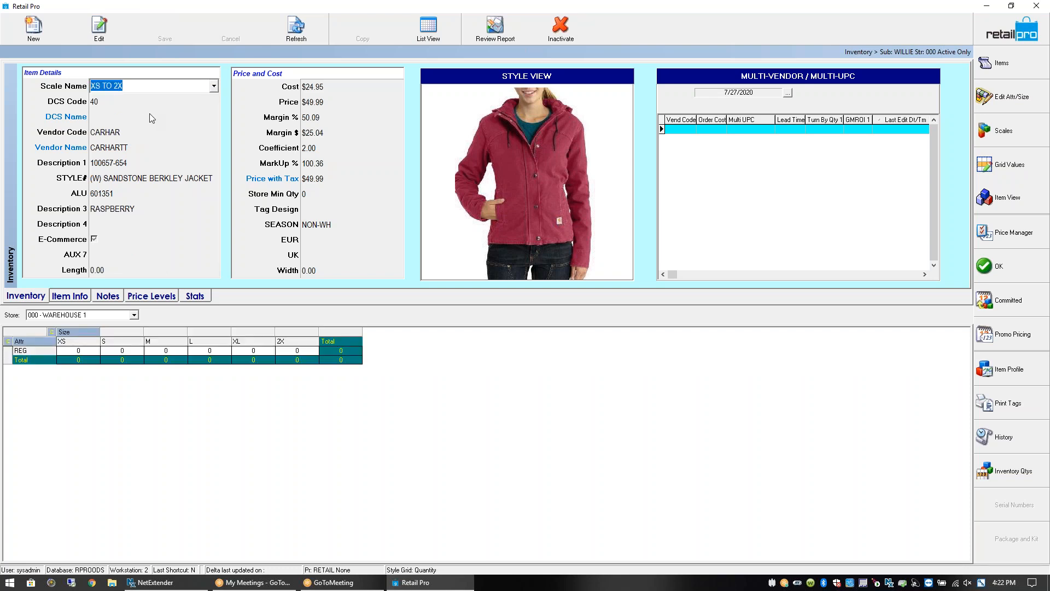
Check the XS and 2X grid cells, list the six size items, then return to the grid
left_click(87, 350)
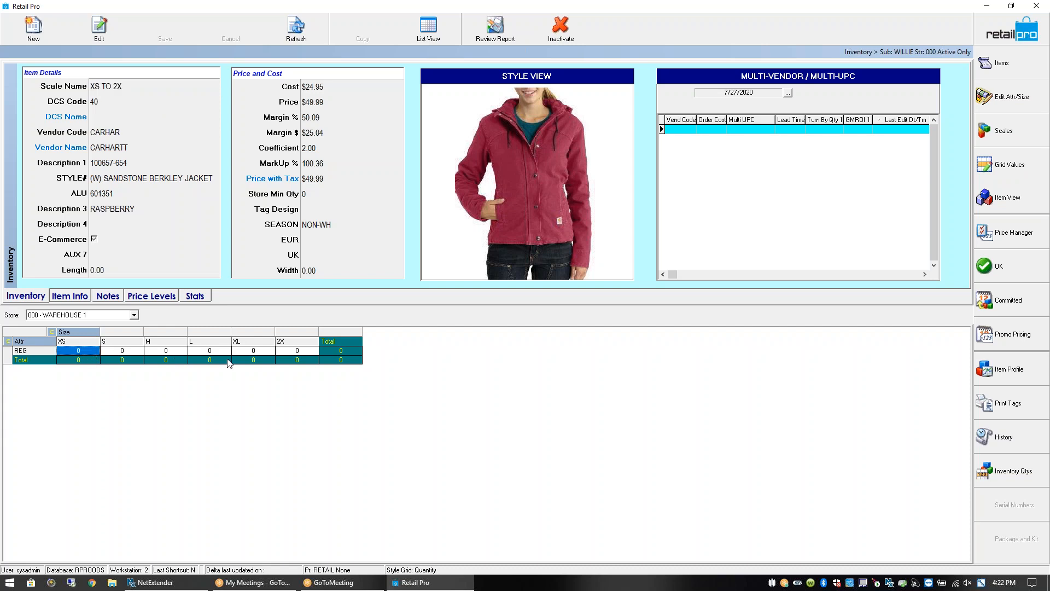
left_click(307, 350)
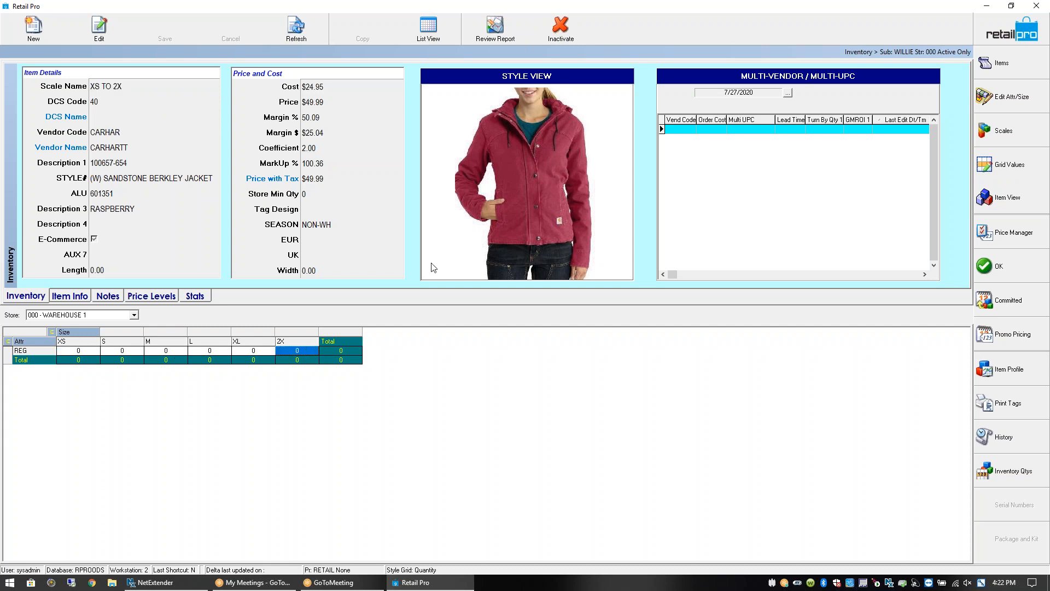
left_click(1006, 63)
left_click_drag(202, 323, 157, 320)
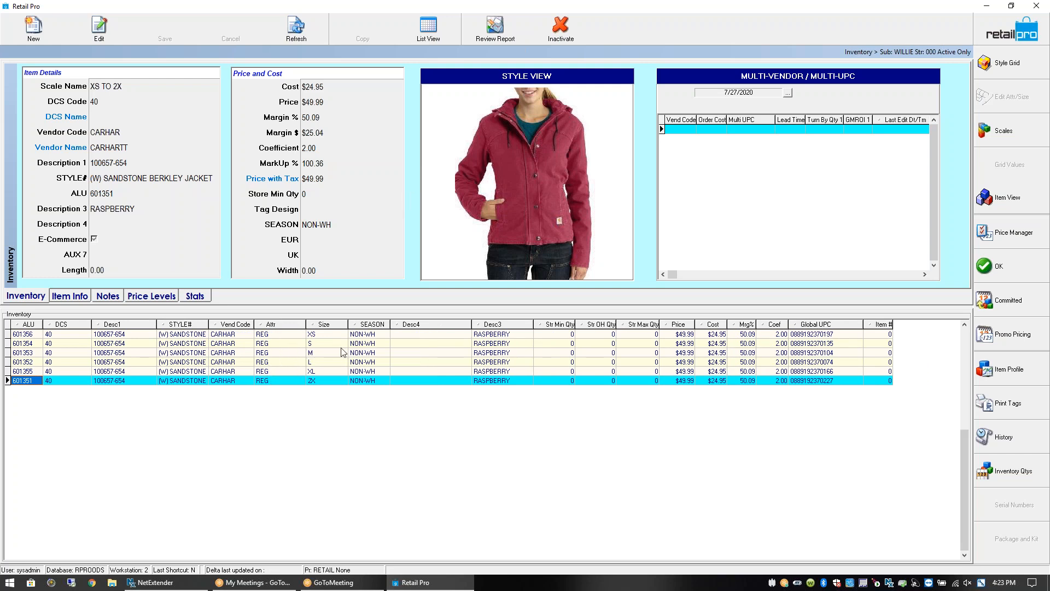
left_click(1018, 64)
Check the REG quantity cells for sizes XS, S, M, L, XL and 2X
left_click(118, 353)
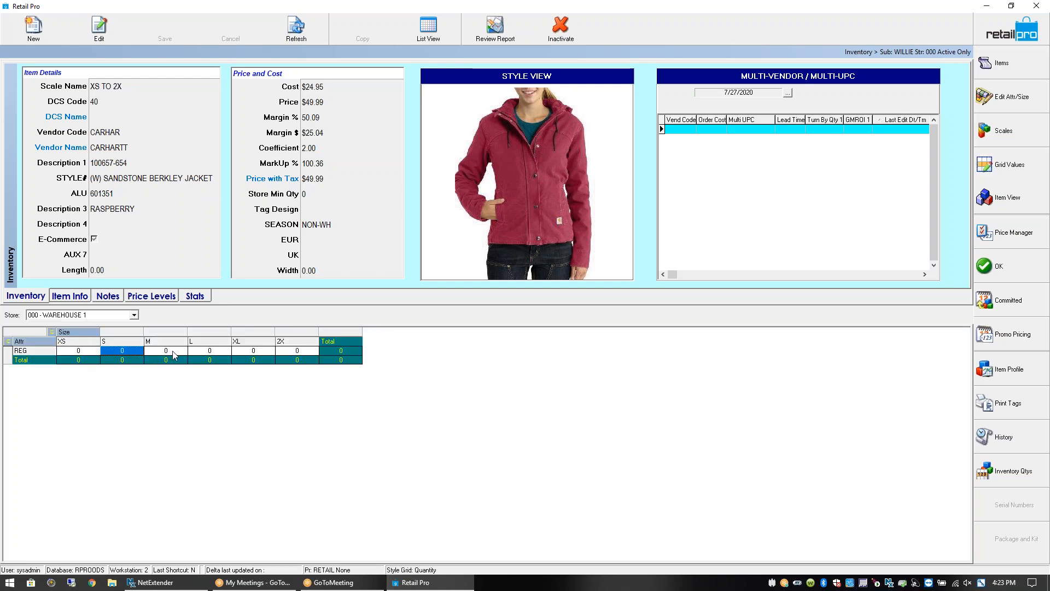
left_click(82, 354)
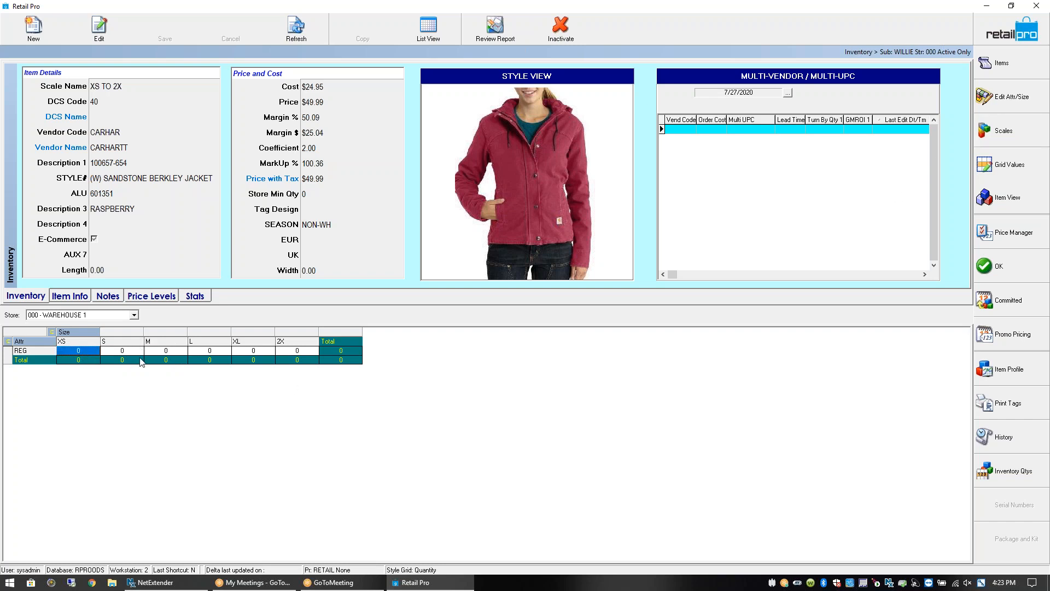
left_click(126, 353)
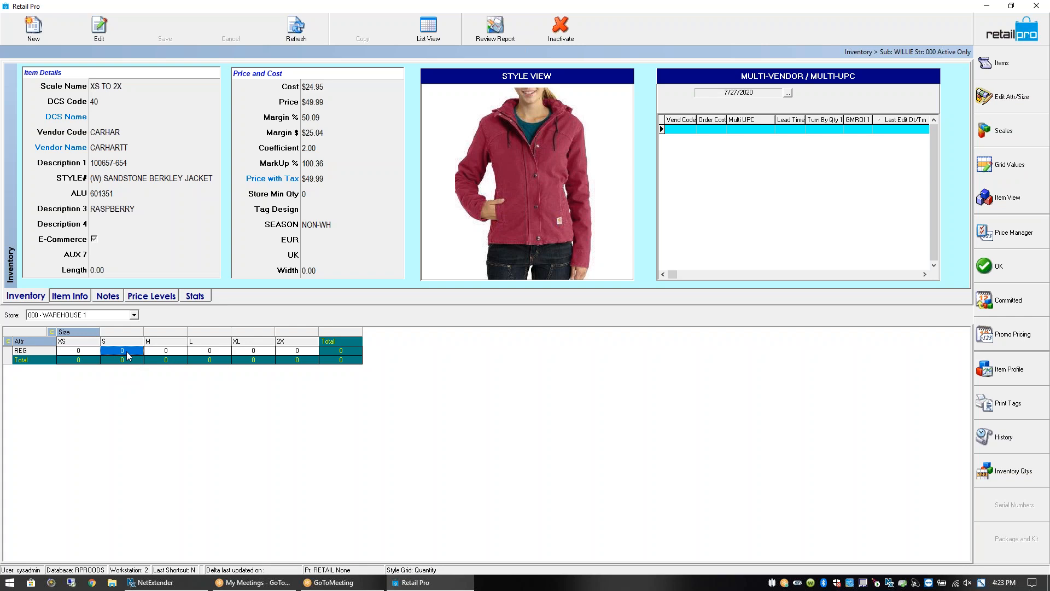
left_click(91, 352)
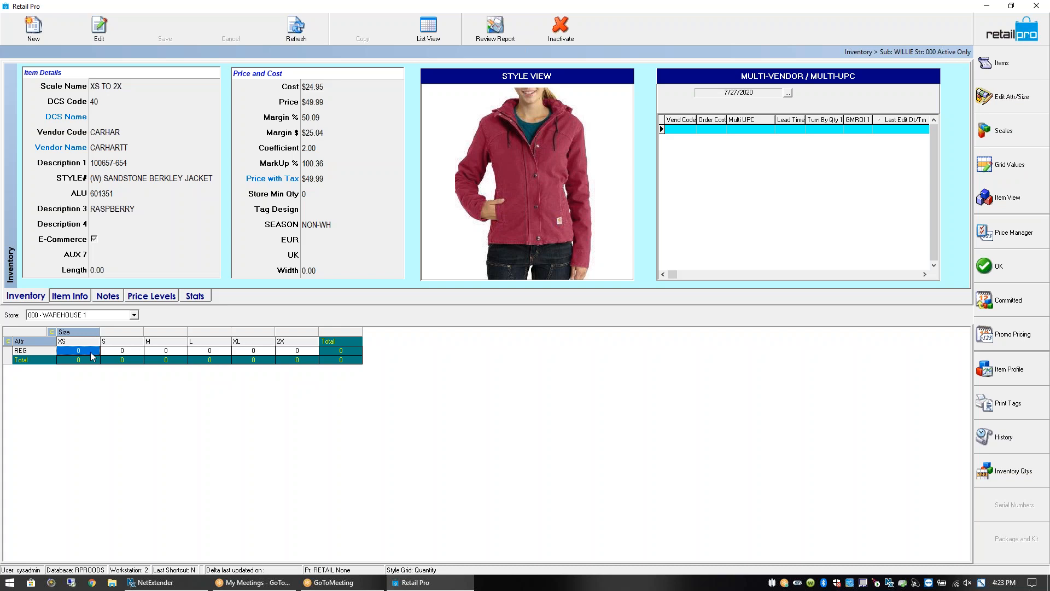
left_click(125, 353)
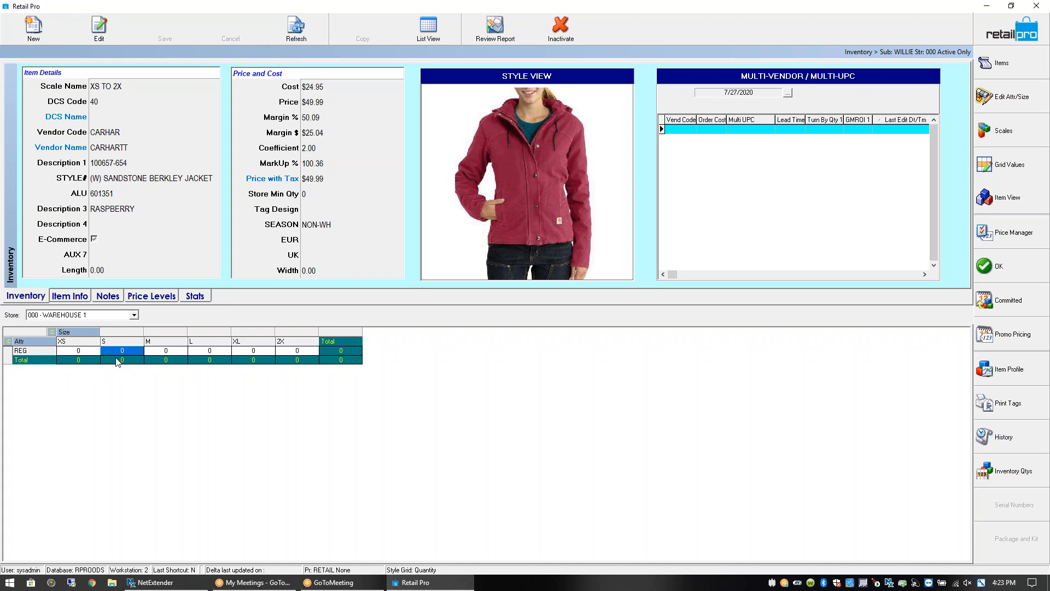
left_click(162, 351)
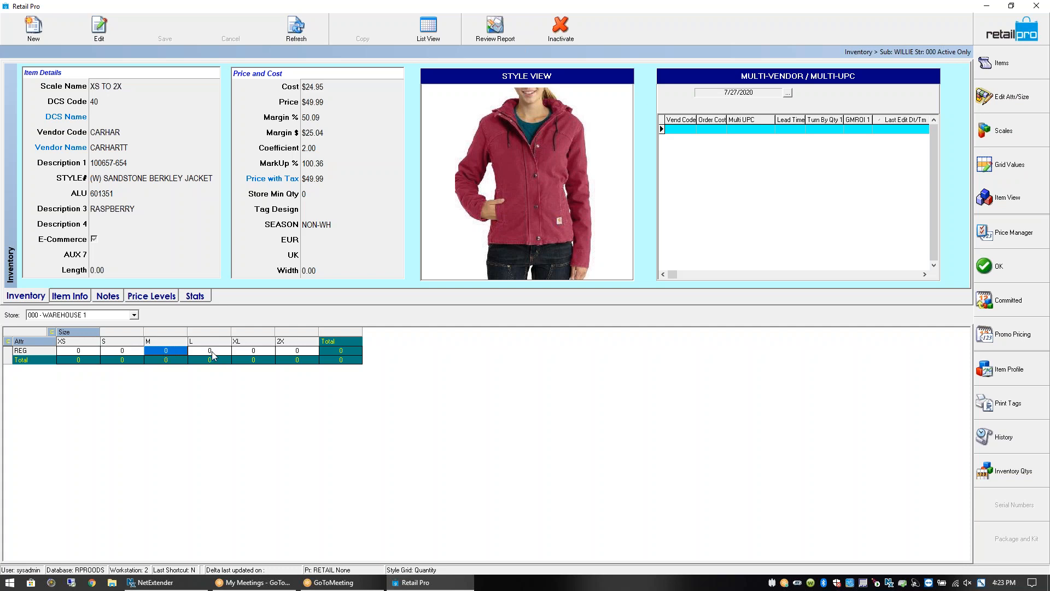
left_click(212, 352)
left_click(162, 351)
left_click(137, 351)
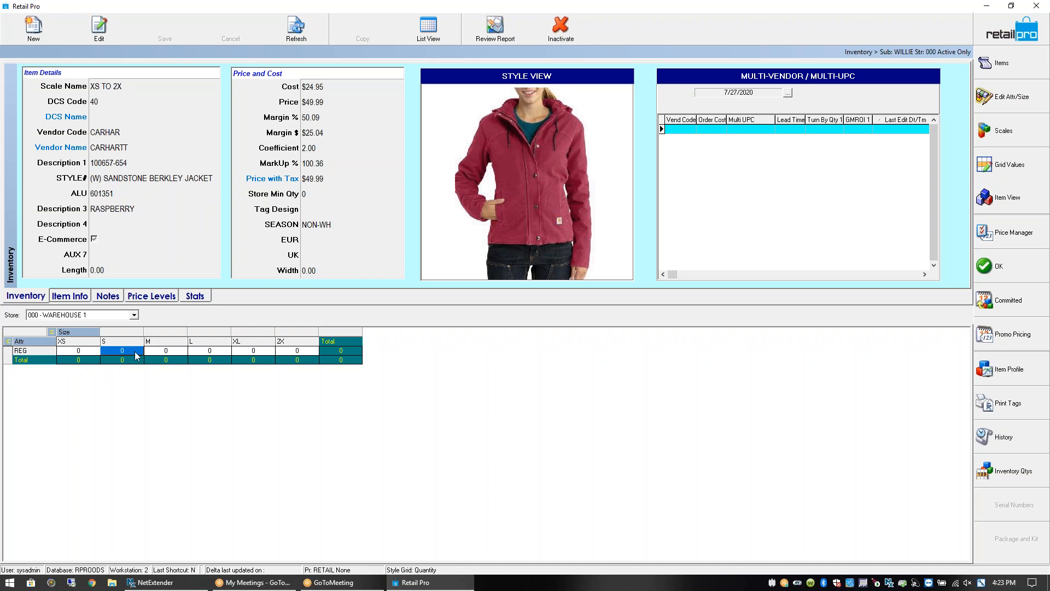
left_click(263, 352)
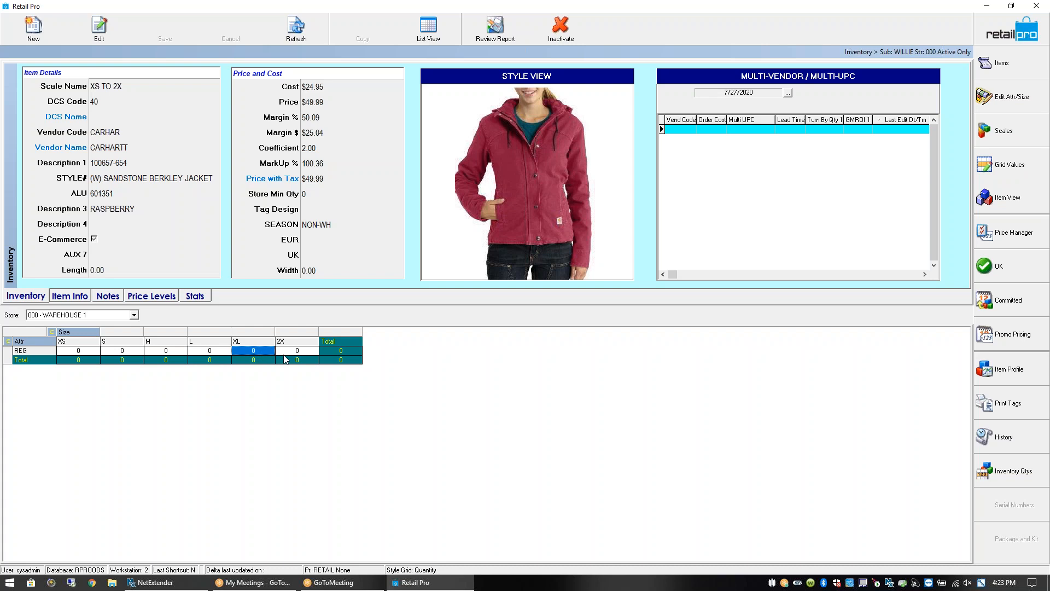
left_click(306, 353)
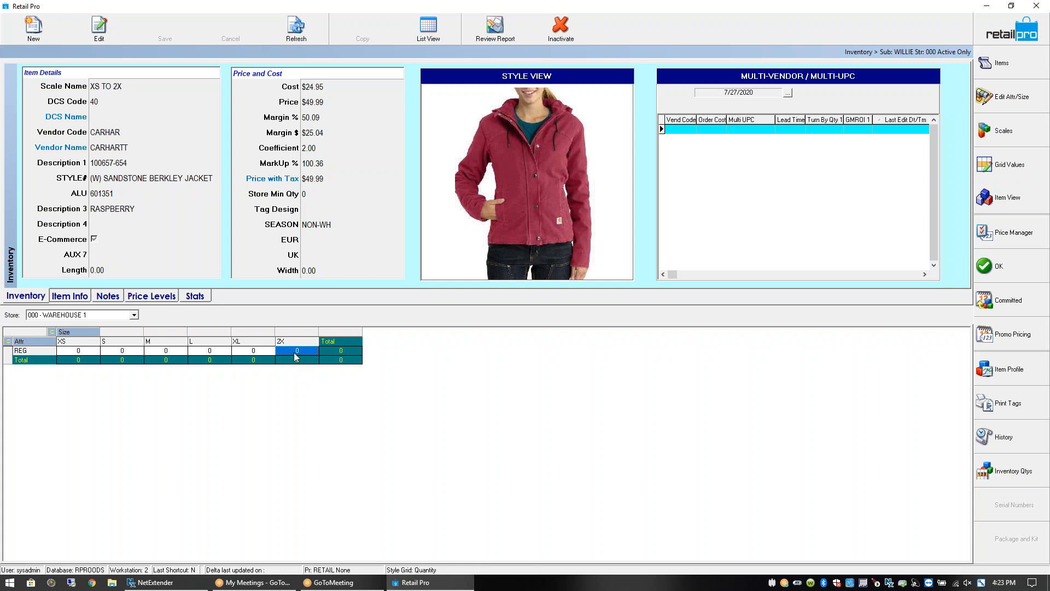
Recheck the XS, S and 2X cells, then list the jacket's six individual size items
left_click(90, 350)
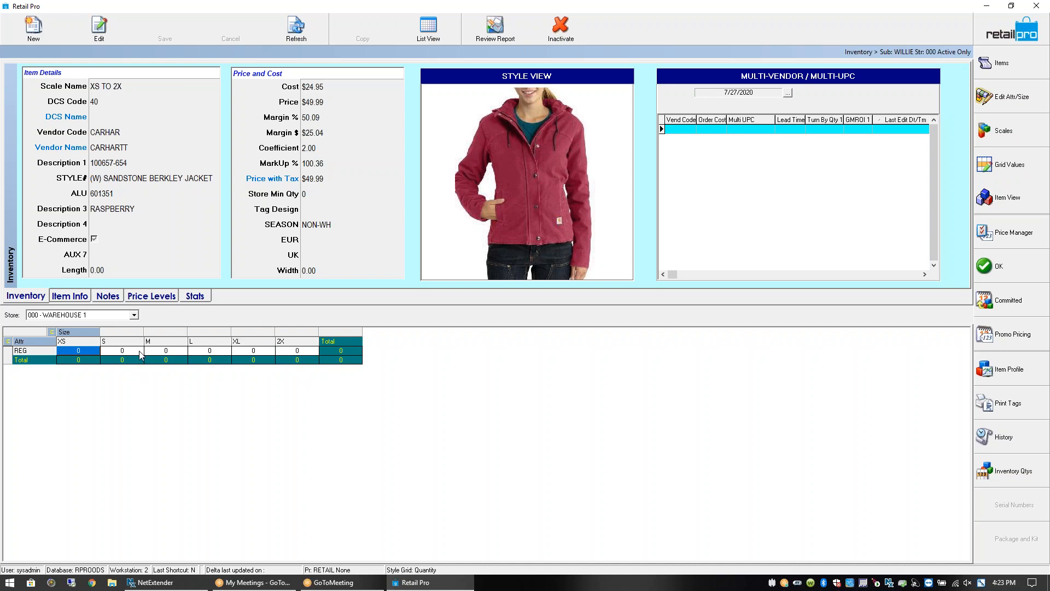
left_click(139, 353)
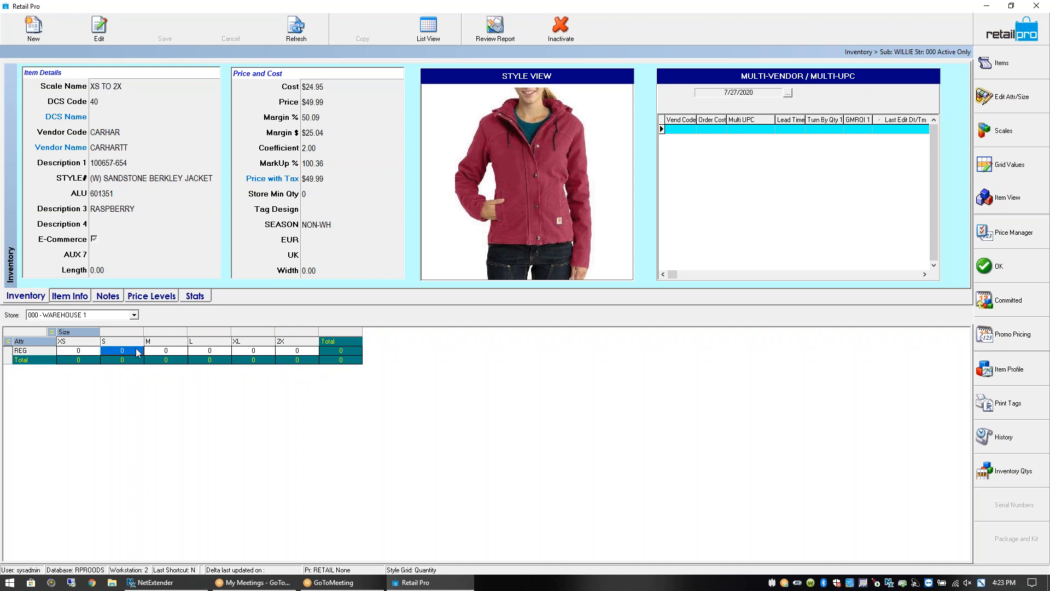
left_click(297, 353)
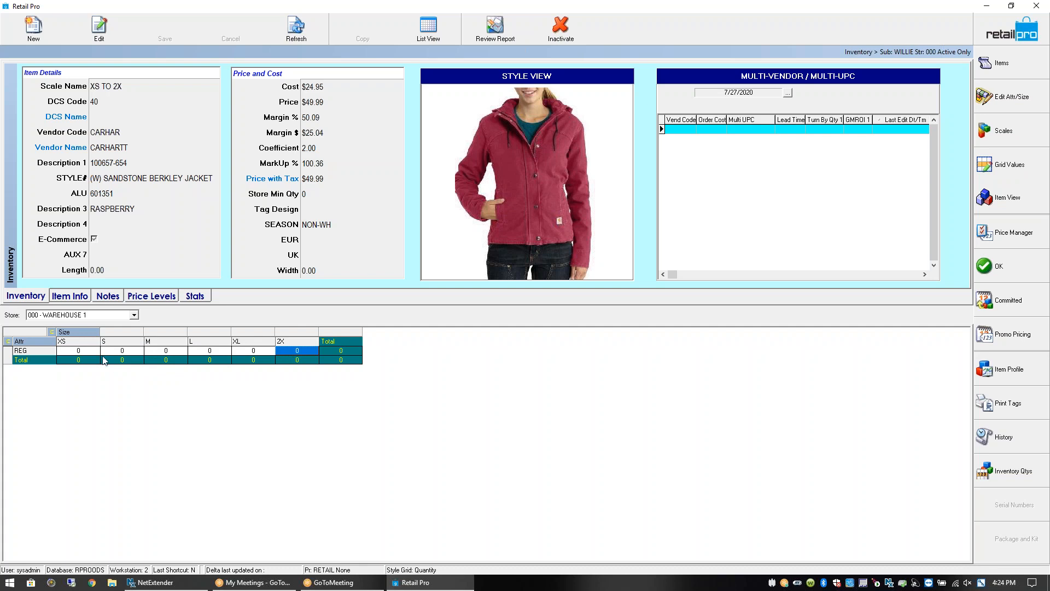
left_click(97, 354)
left_click(138, 353)
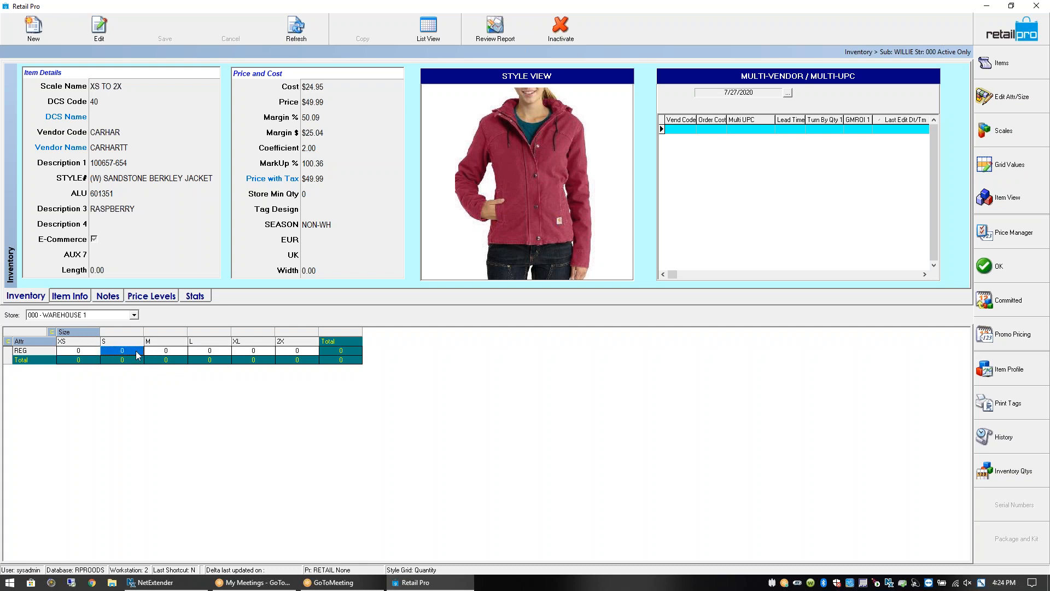
left_click(1001, 64)
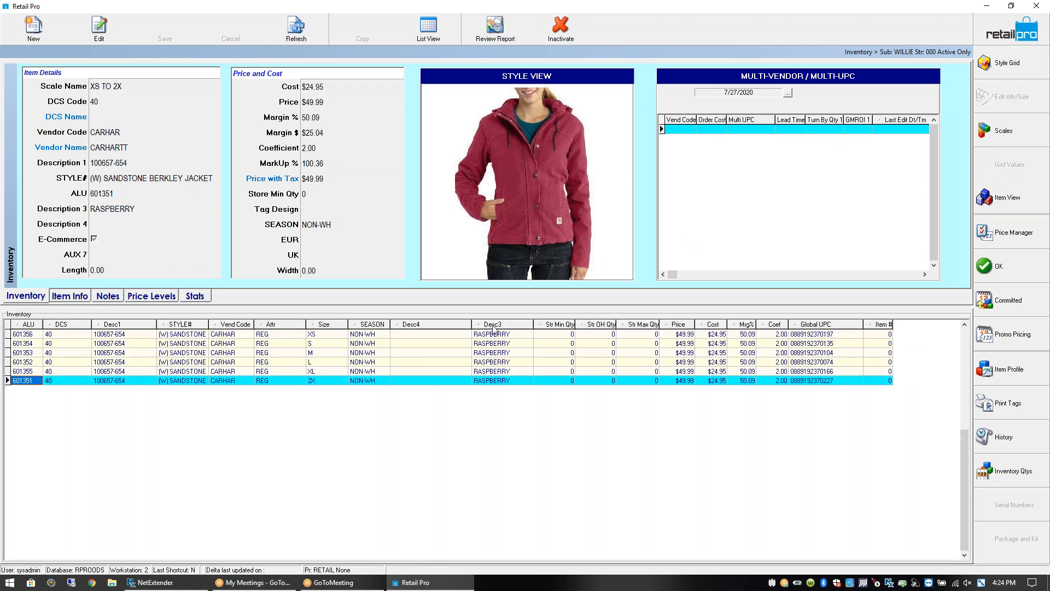
Select XS item 601356, then go back to the jacket's size quantity grid
left_click(83, 335)
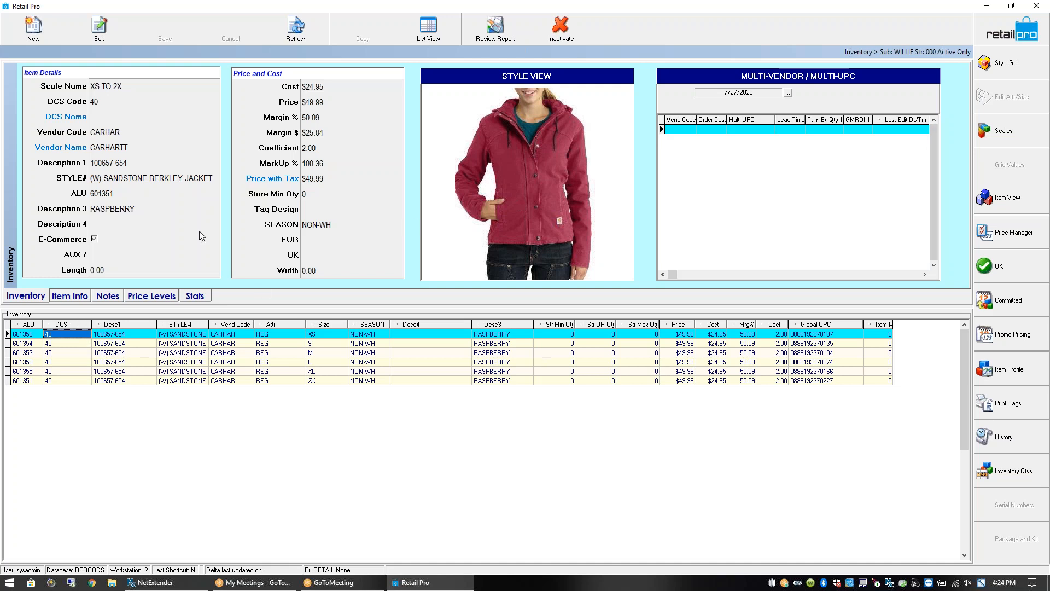
left_click(997, 63)
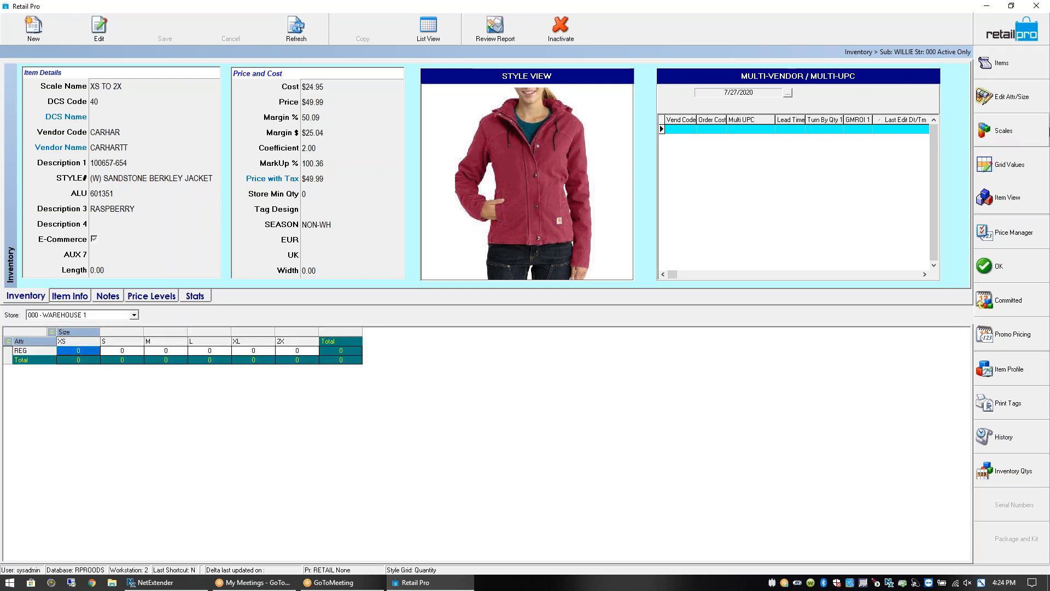
Add a TALL attribute below REG in the attribute and size editor
left_click(1013, 99)
left_click(292, 148)
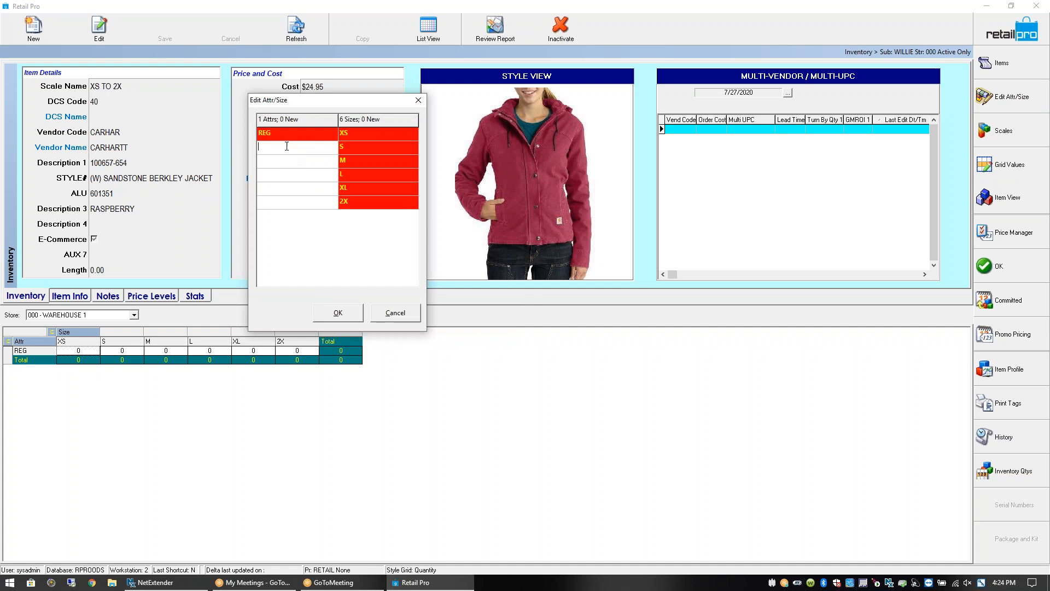
type("tal")
key("BackSpace")
key("BackSpace")
key("BackSpace")
type("TALL")
left_click(357, 204)
left_click(338, 313)
Enter quantity 2 in each TALL size cell and save the jacket
left_click(89, 359)
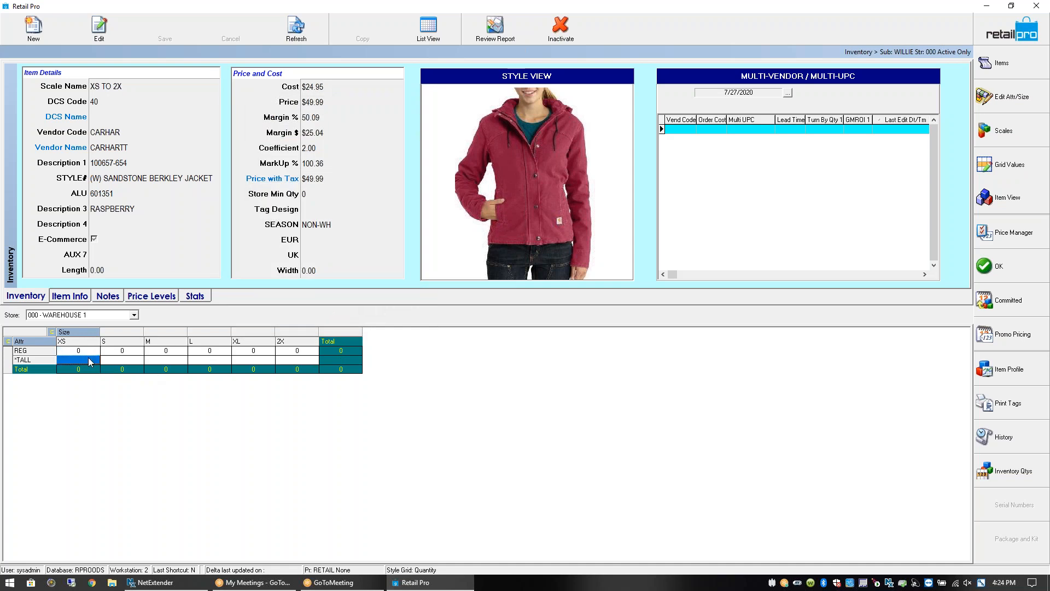
type("2")
key("Right")
type("2")
key("Right")
type("2")
key("Right")
key("2")
key("Right")
key("2")
key("Right")
key("2")
key("Up")
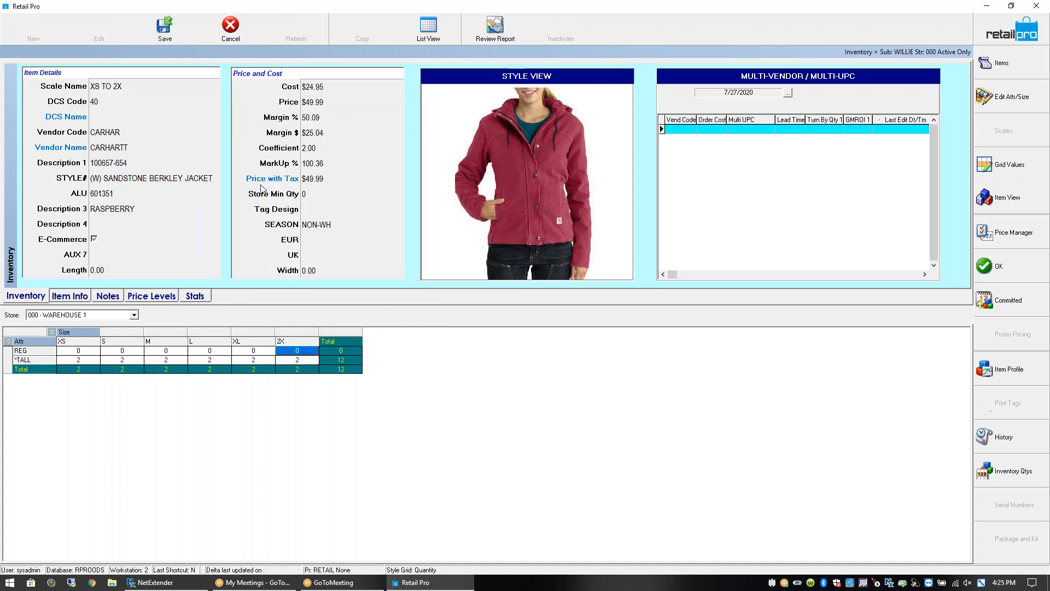
left_click(167, 30)
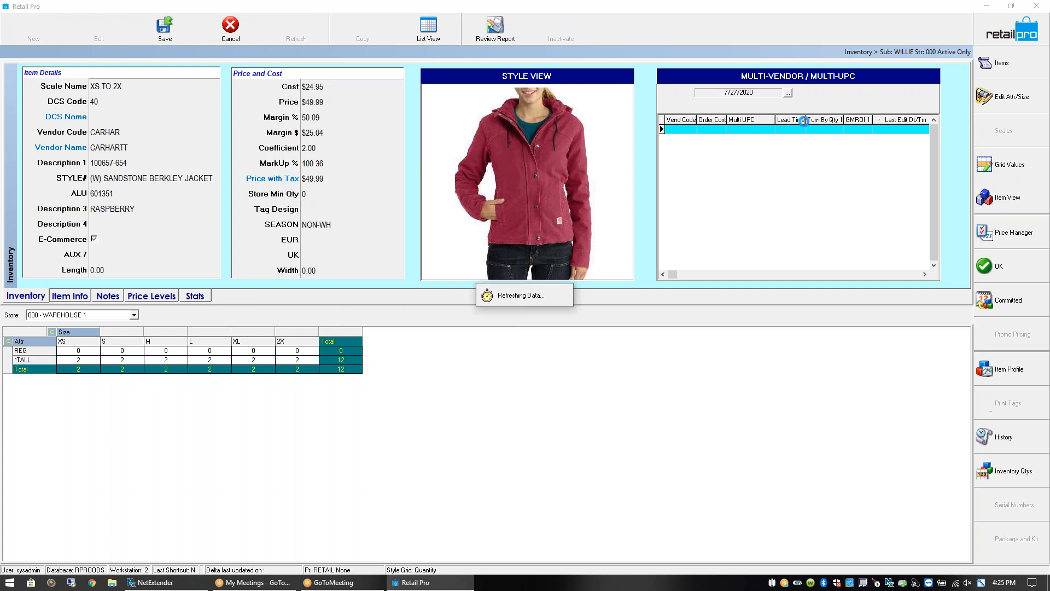
List the jacket's twelve items and inspect the attributes of TALL items 601370 and 601371
left_click(1001, 62)
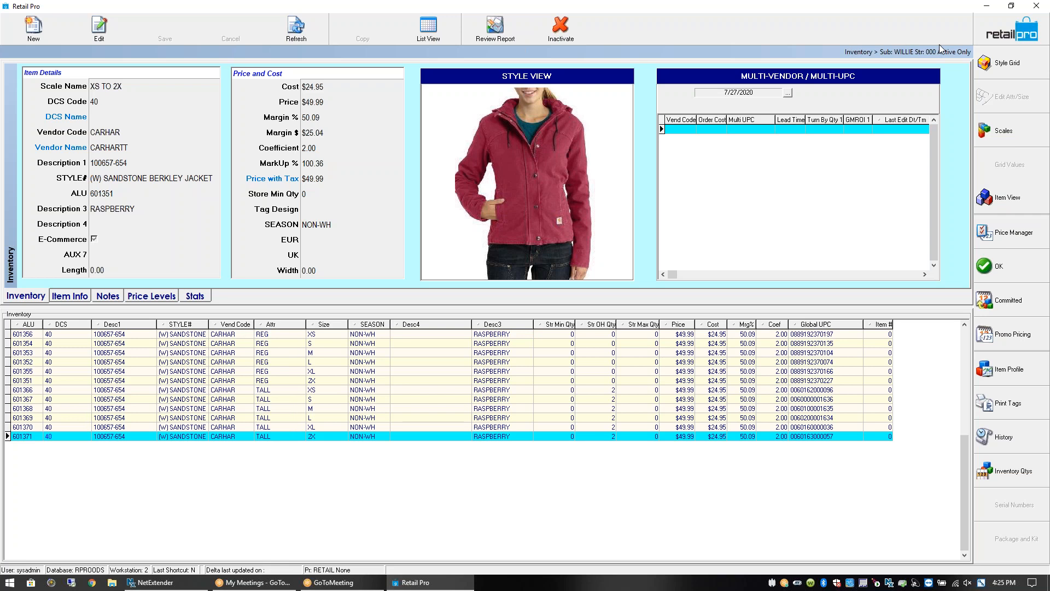
left_click(264, 429, "ctrl")
left_click(223, 437)
left_click(270, 438)
left_click(281, 428)
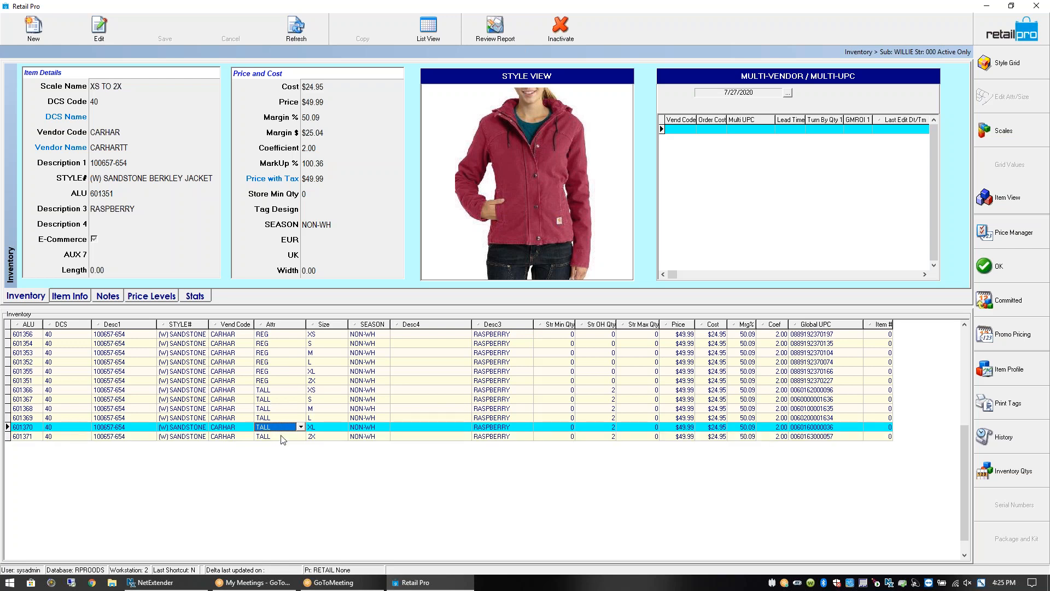
left_click(281, 436)
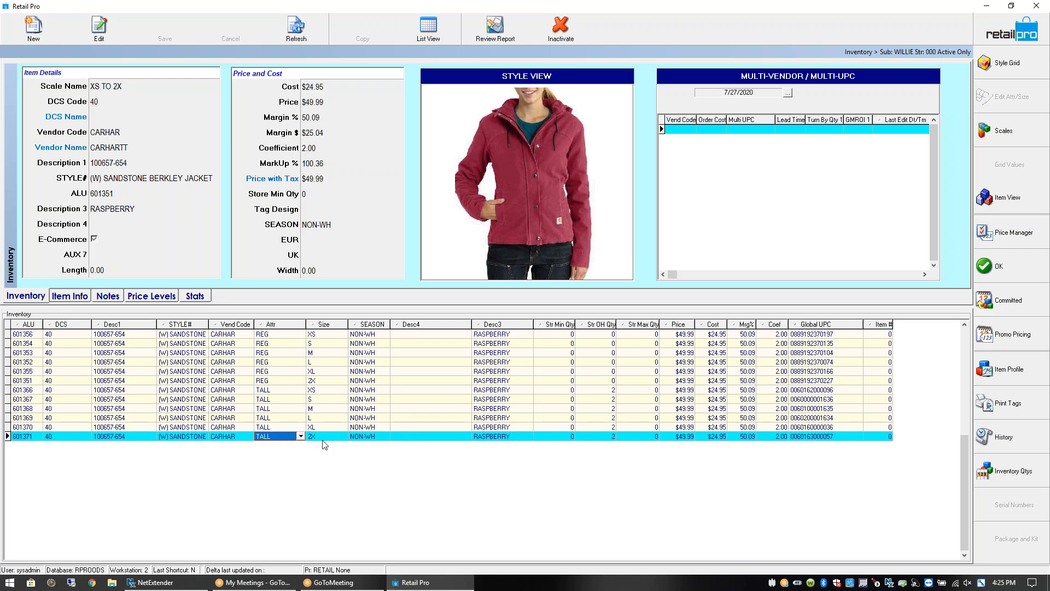
key("Tab")
List all inventory items, widen the Desc1 column, and go back to the home screen
left_click(952, 51)
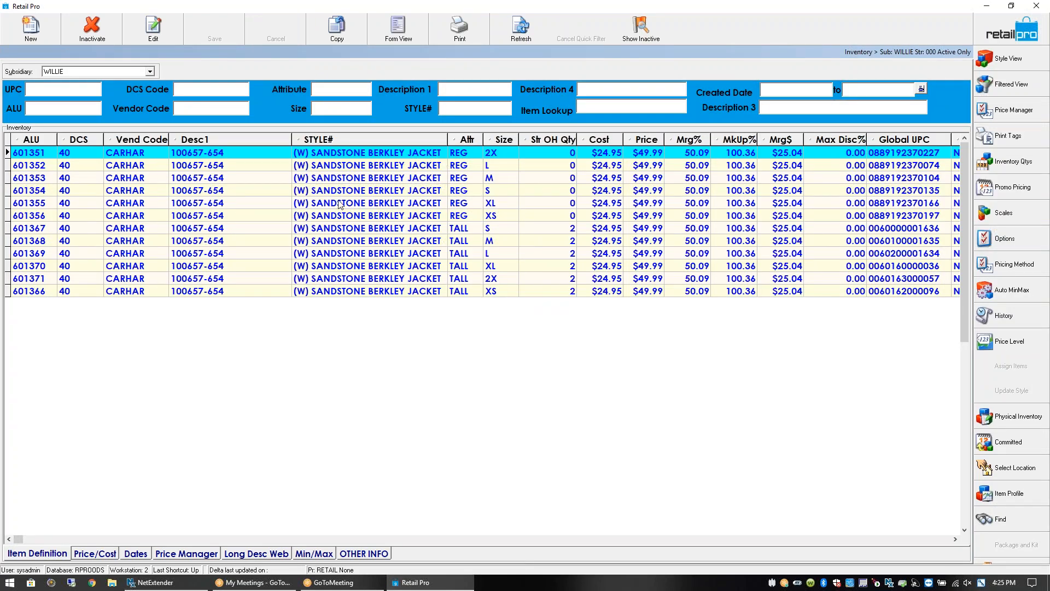
left_click_drag(292, 140, 308, 140)
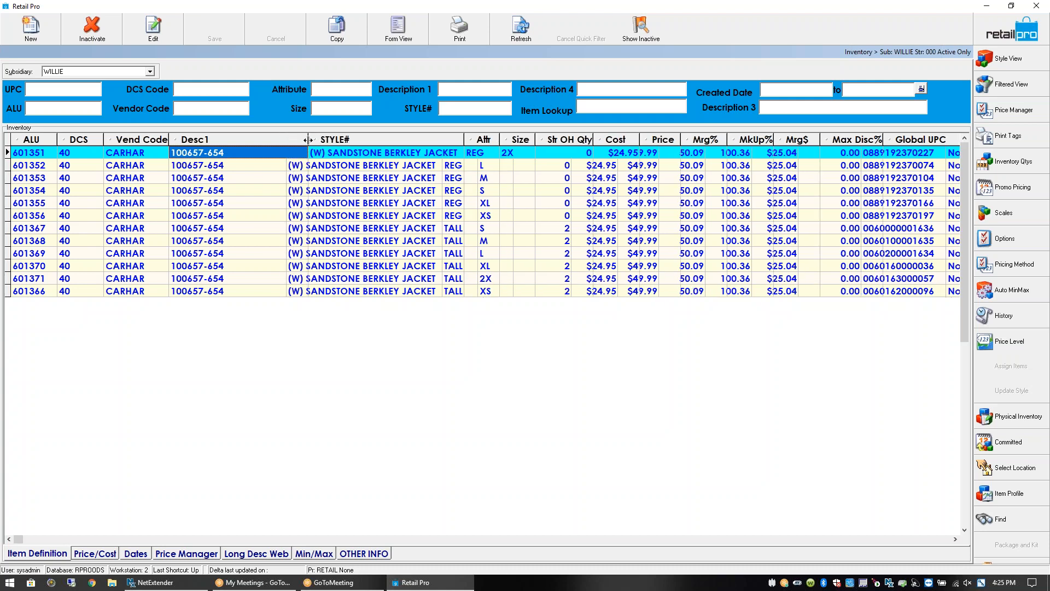
left_click(982, 23)
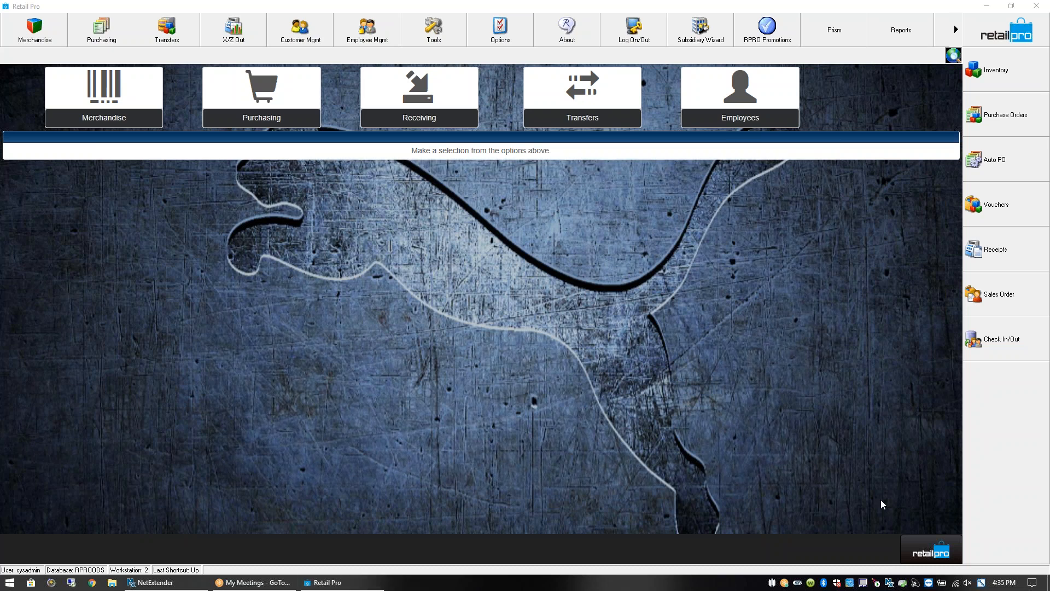
Collapse the TeamViewer panel, dismiss its files-received notice, and minimize Retail Pro
double_click(929, 583)
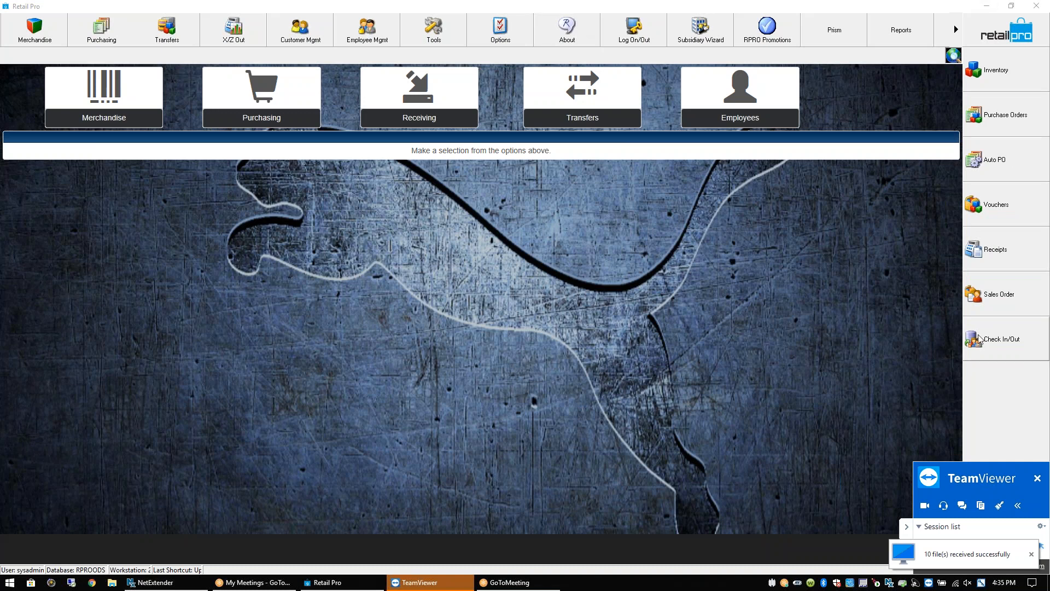
left_click(908, 527)
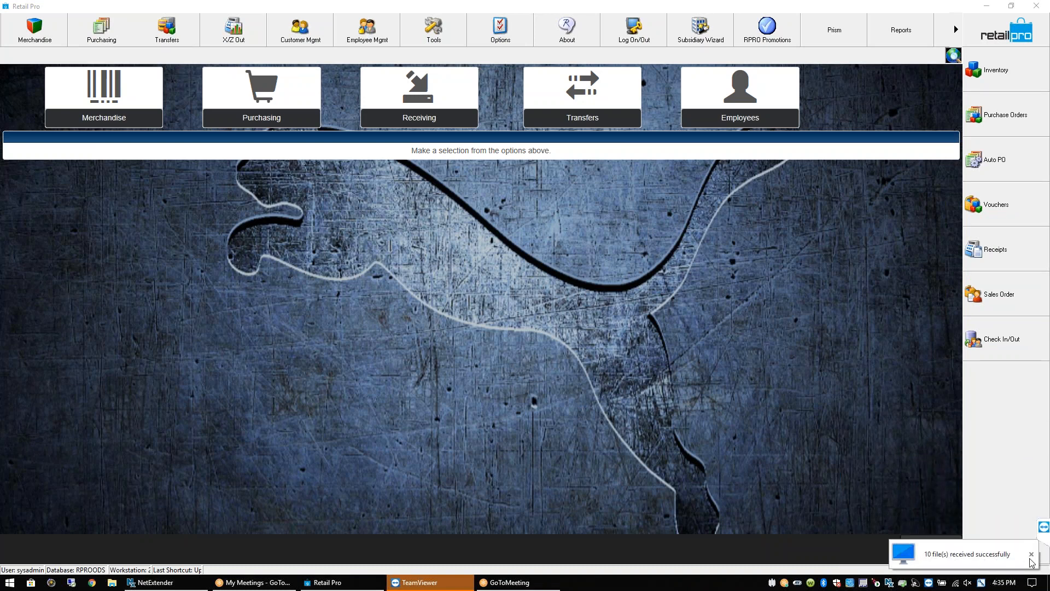
left_click(1030, 555)
left_click(986, 6)
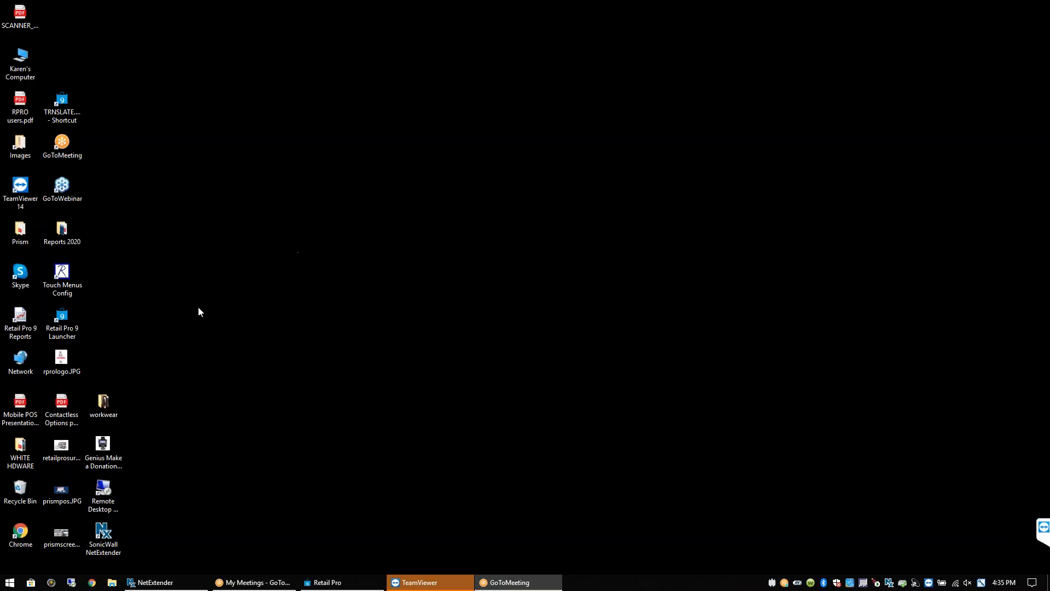
Open File Explorer on C:\RetailPro9 and scroll down to MMV9InvenCSV.exe
left_click(114, 583)
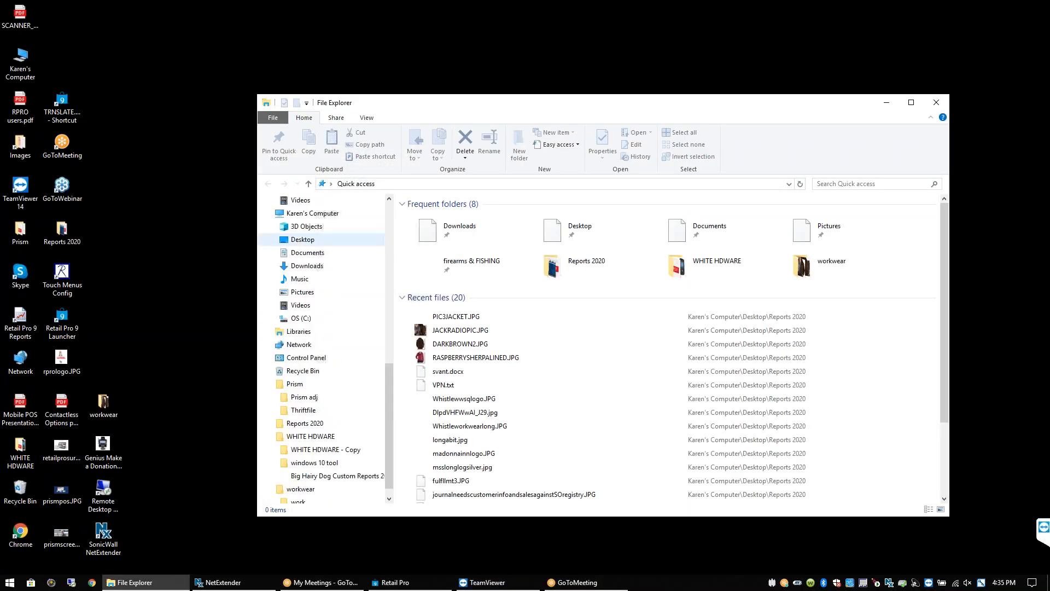
left_click(304, 323)
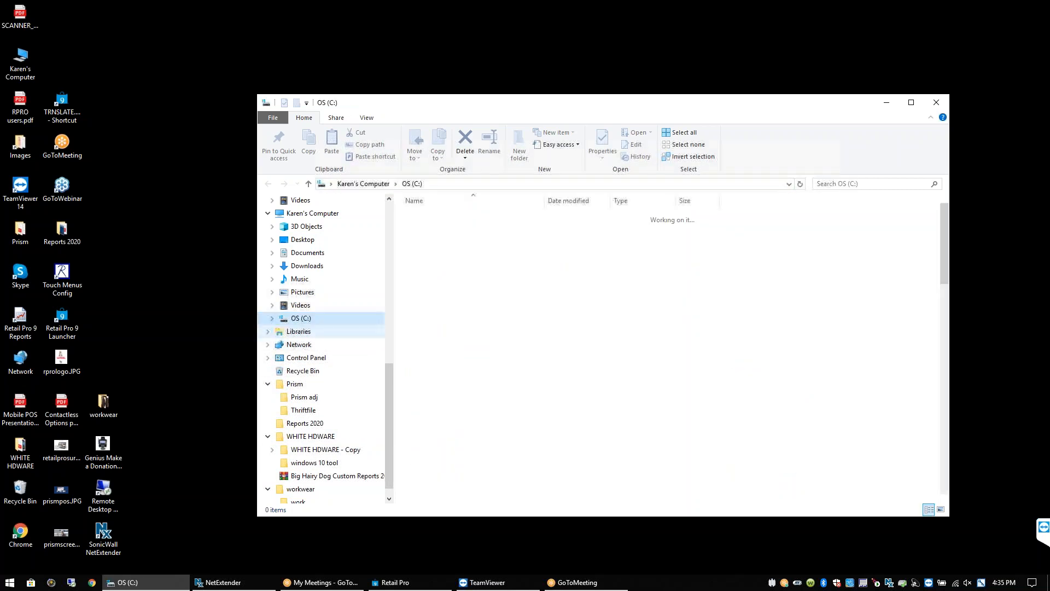
scroll(432, 438, "down", 3)
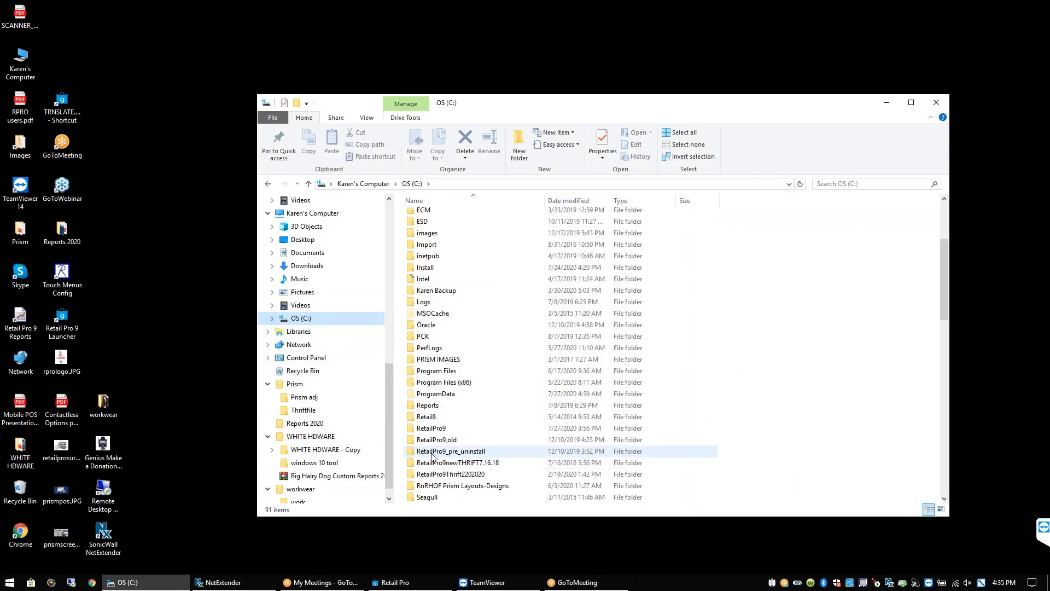
double_click(440, 429)
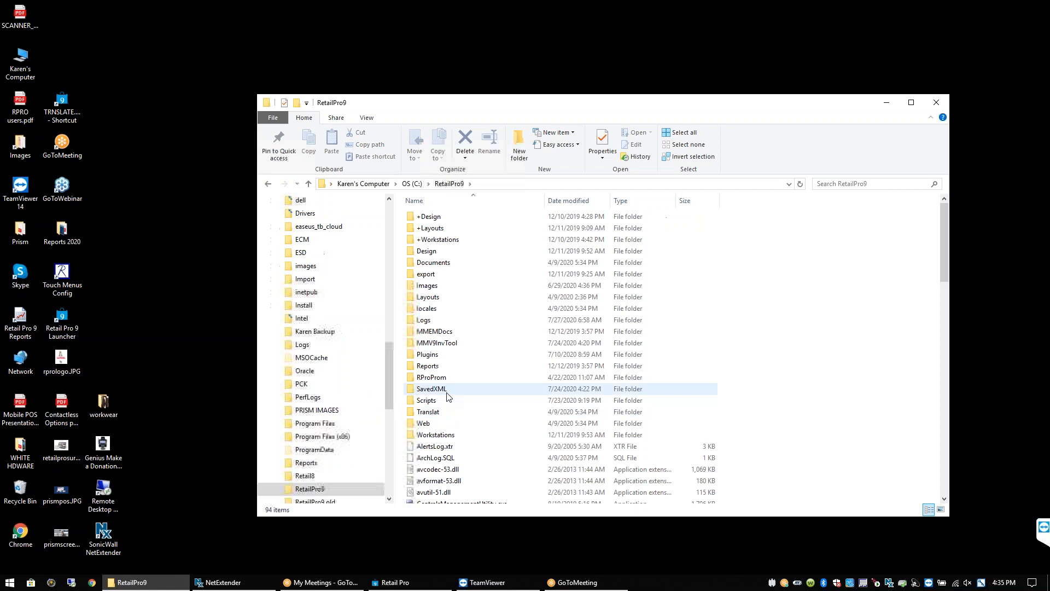
left_click(445, 445)
scroll(469, 294, "down", 7)
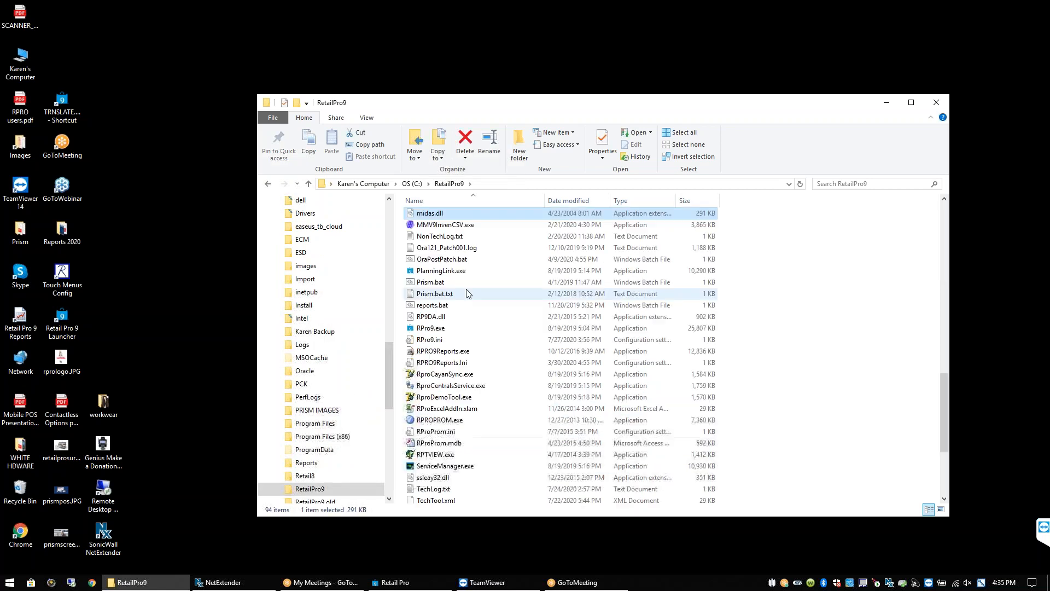
Launch MMV9InvenCSV and set the import area to Inventory with the InvnSub1 format
left_click(449, 226)
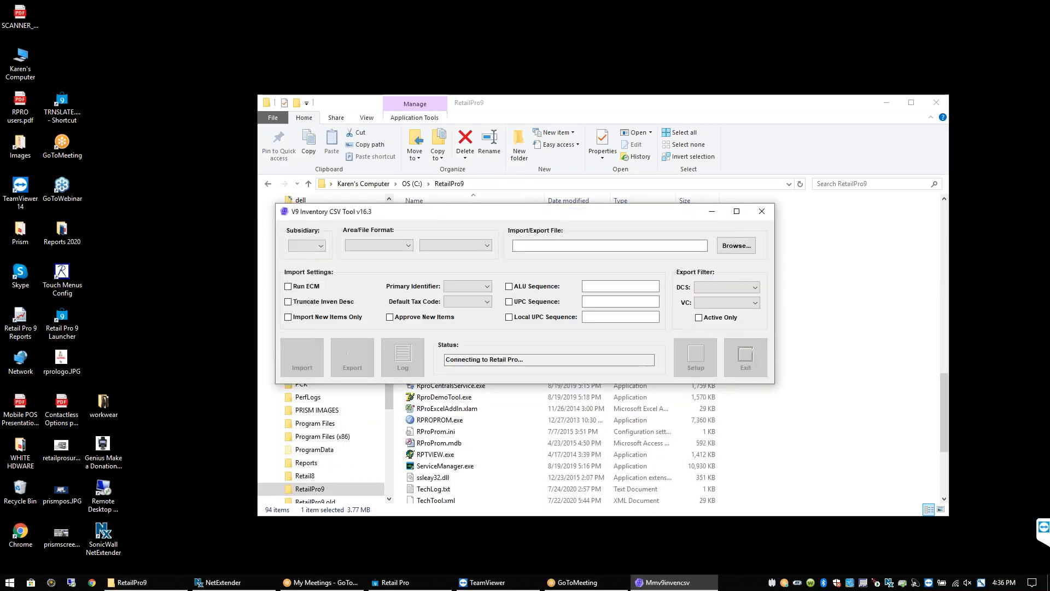
left_click(406, 245)
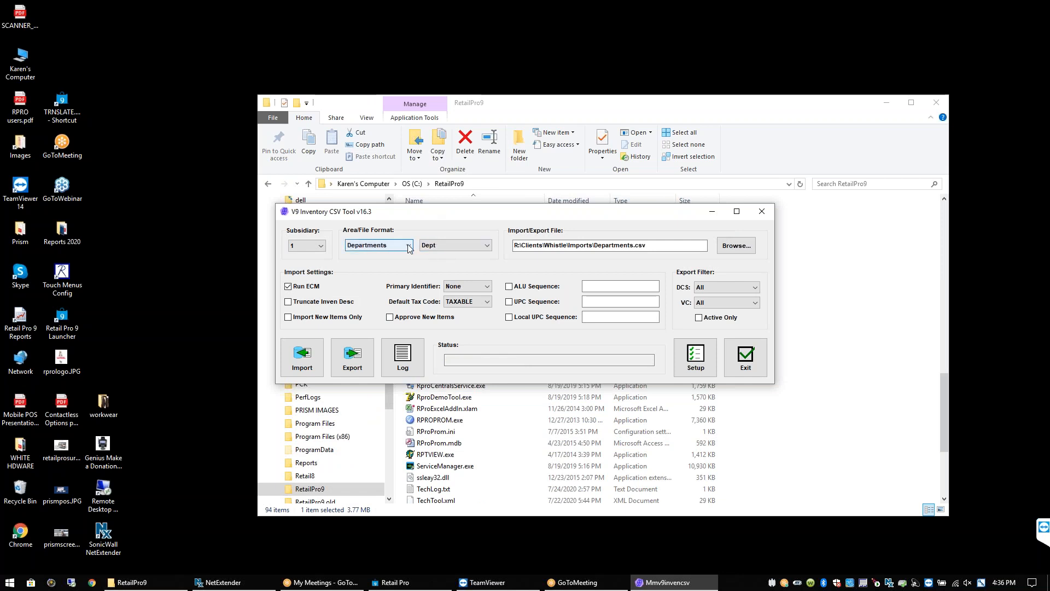
left_click(378, 280)
left_click(441, 252)
left_click(452, 268)
Browse with all file types shown and pick UpdatePreCSVSub1.csv as the import file
left_click(736, 246)
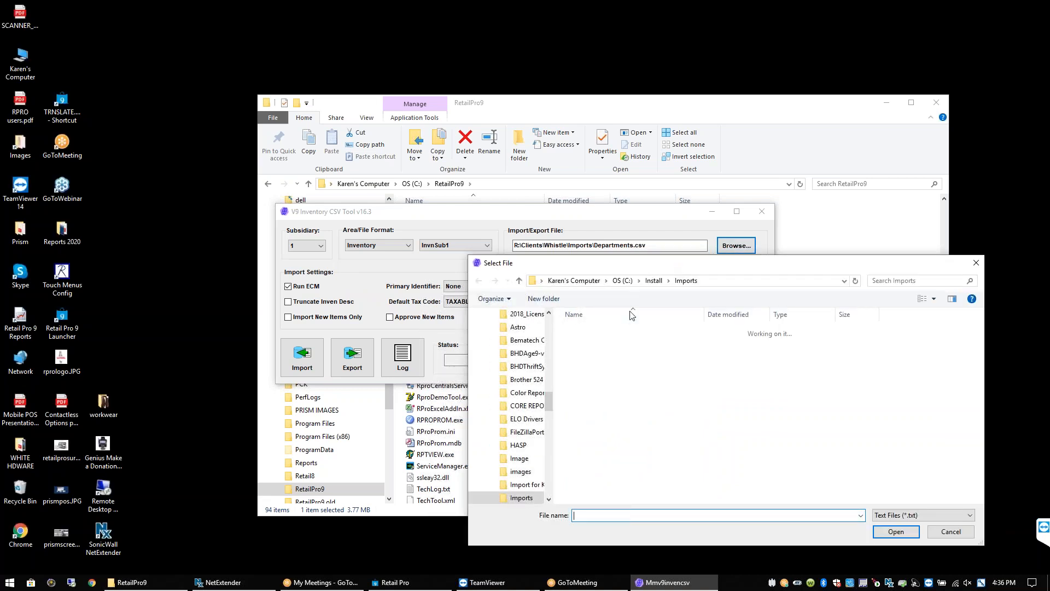
left_click(909, 516)
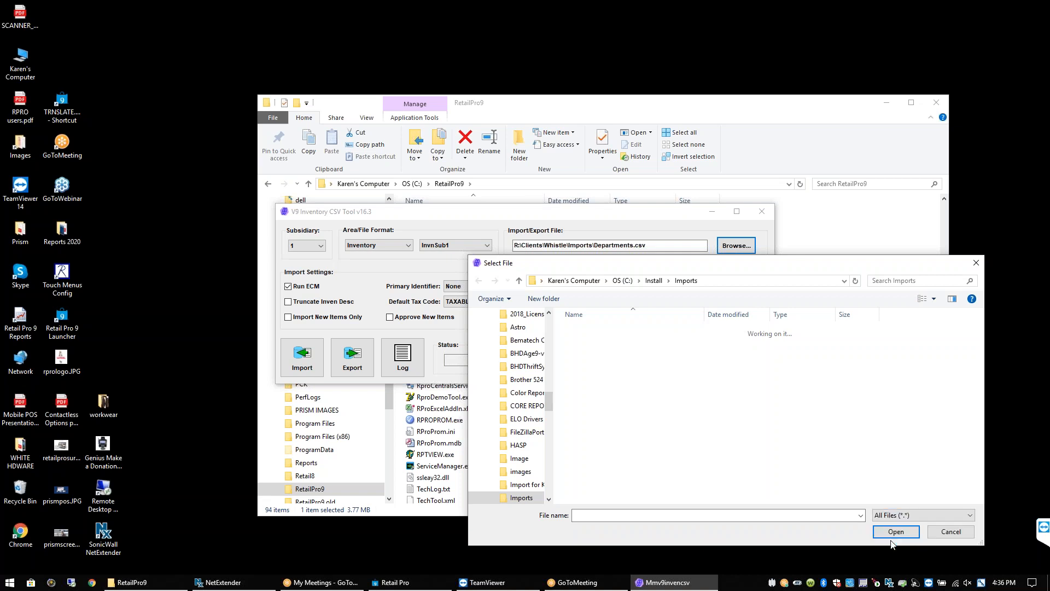
left_click(891, 543)
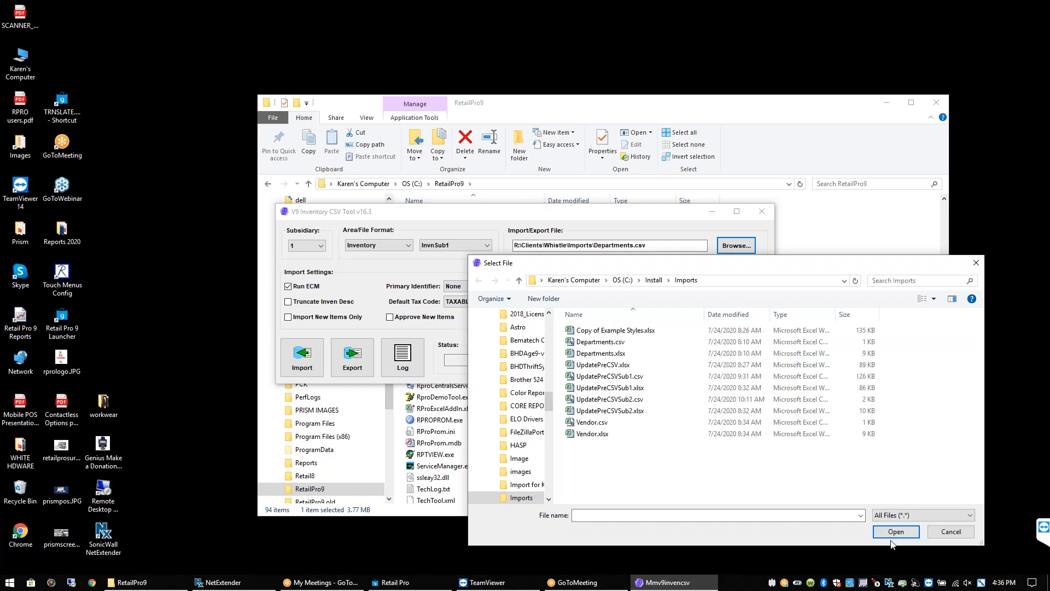
left_click(635, 376)
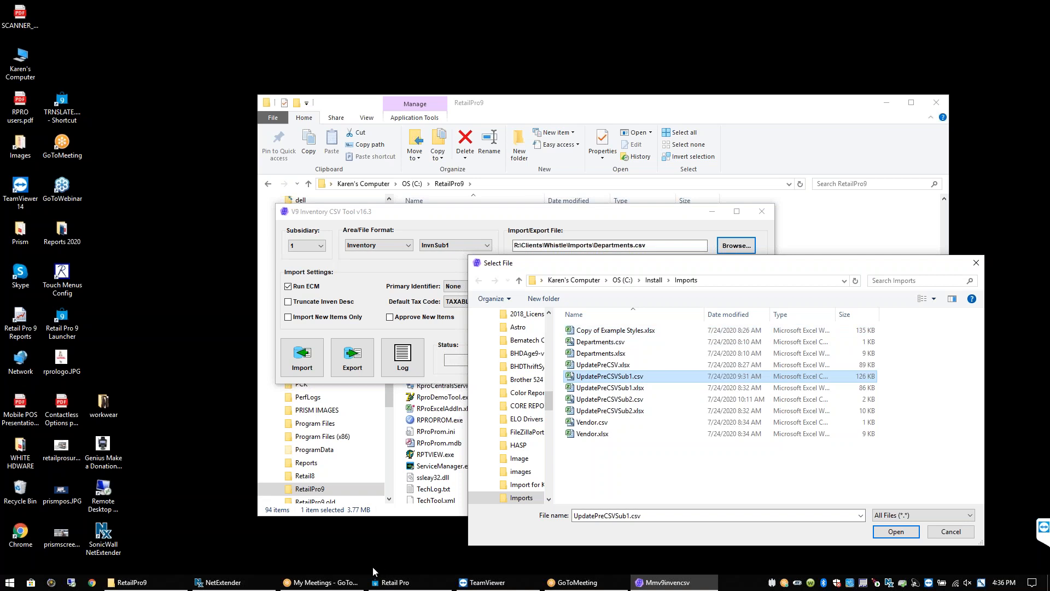
mouse_move(346, 587)
left_click_drag(615, 265, 600, 202)
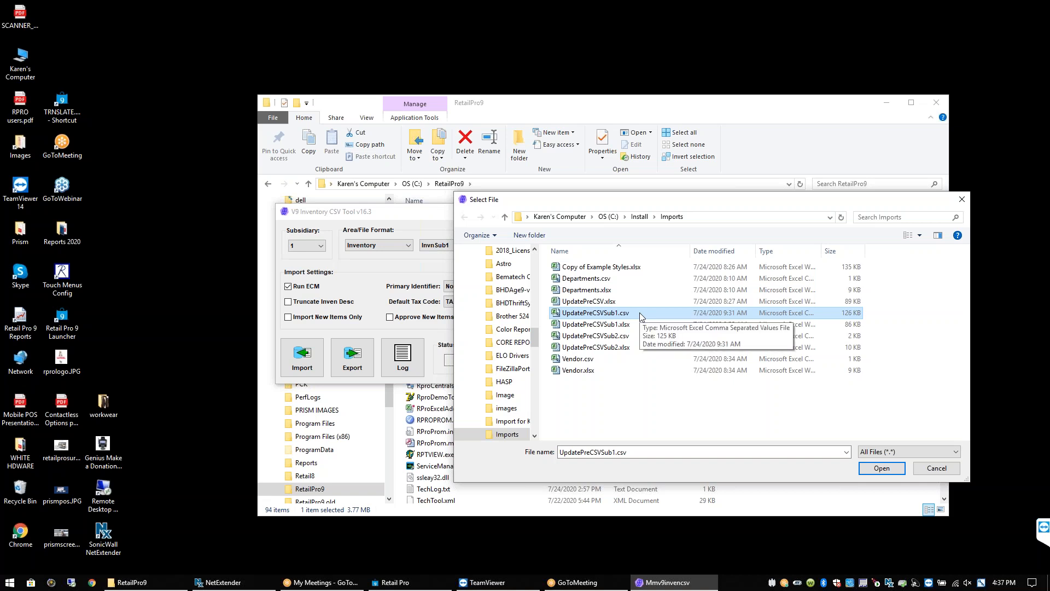
left_click(418, 184)
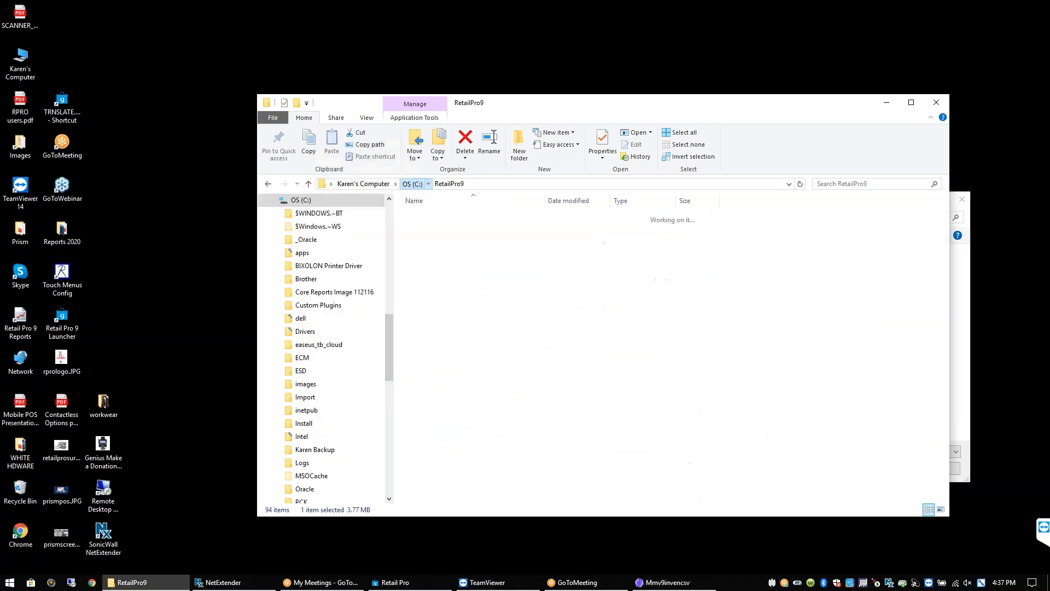
Navigate File Explorer from OS (C:) into Install\Imports to list its ten files
left_click(427, 336)
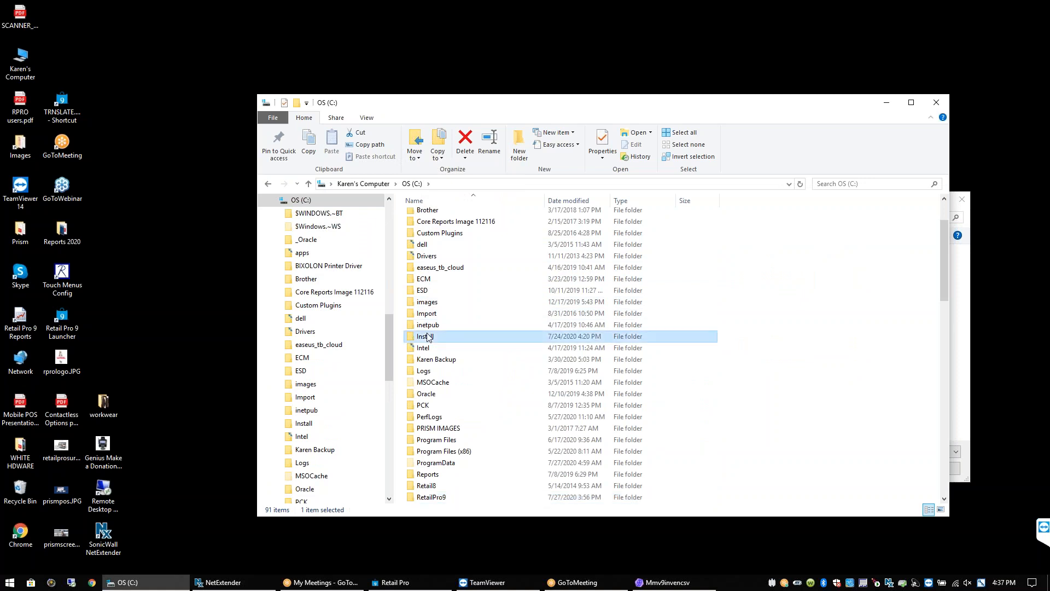
double_click(427, 336)
scroll(427, 339, "down", 1)
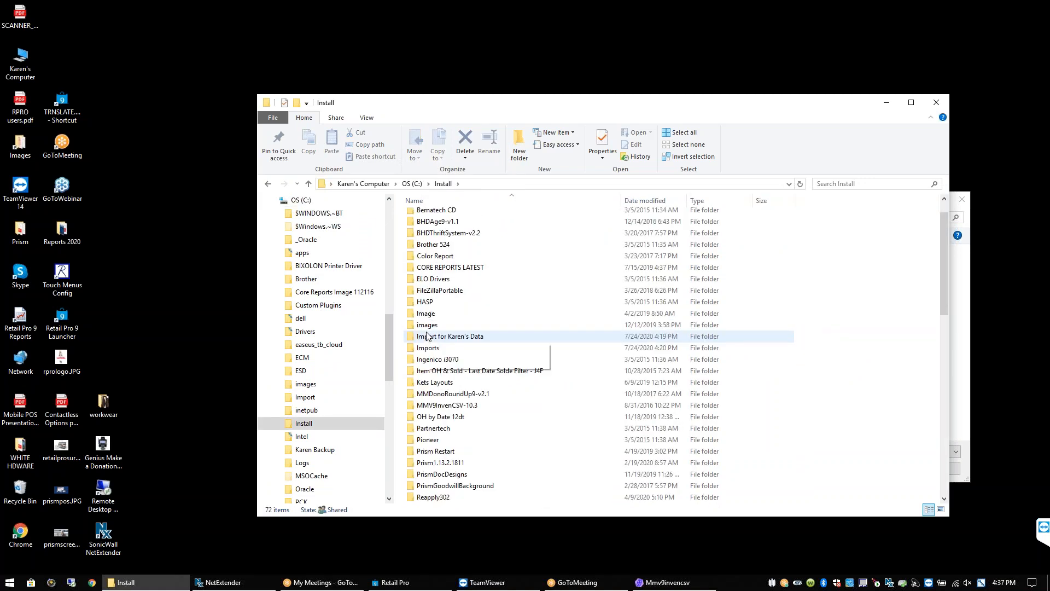
double_click(433, 349)
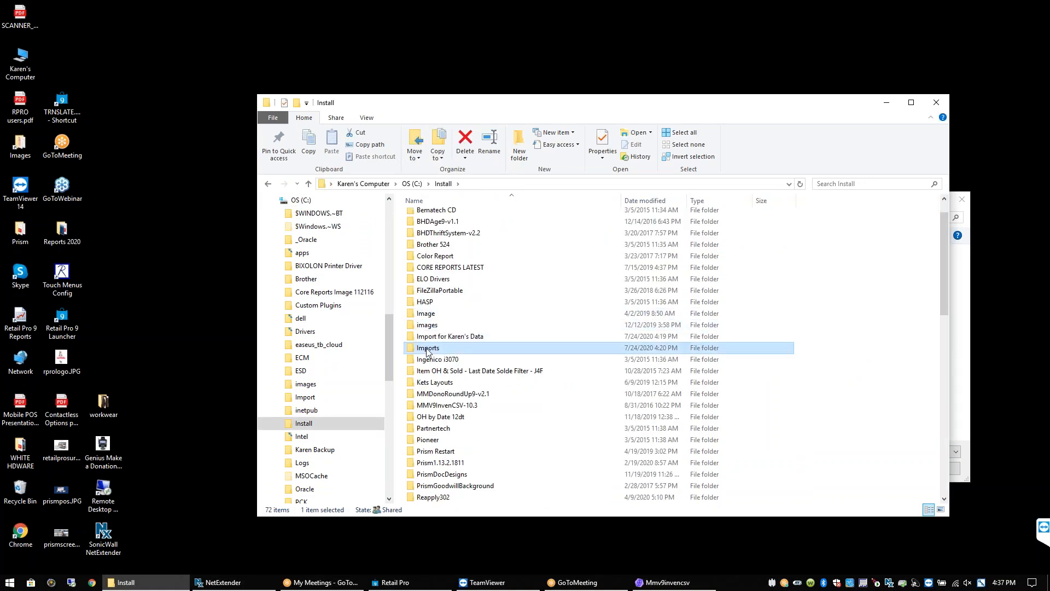
left_click(665, 582)
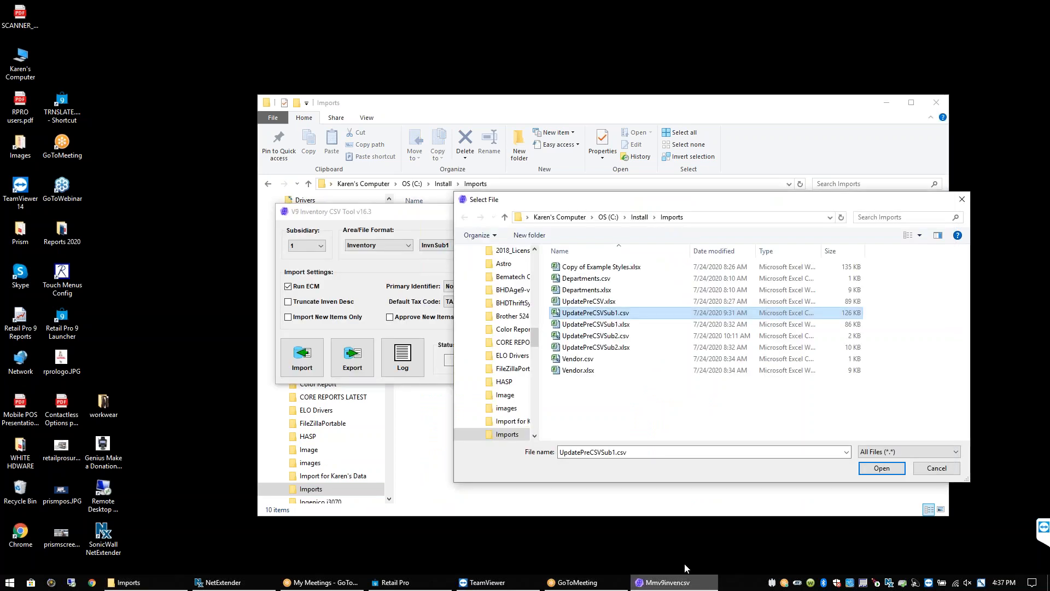
Load UpdatePreCSVSub1.csv and show the Inventory InvnSub1 field layout in Setup
double_click(593, 313)
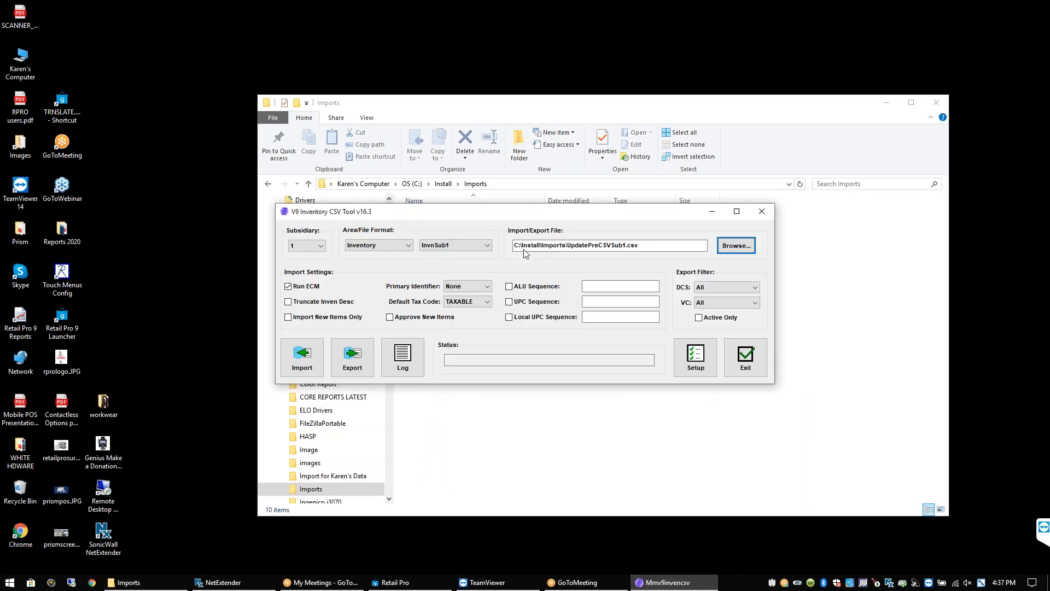
left_click_drag(485, 220, 682, 300)
left_click(892, 434)
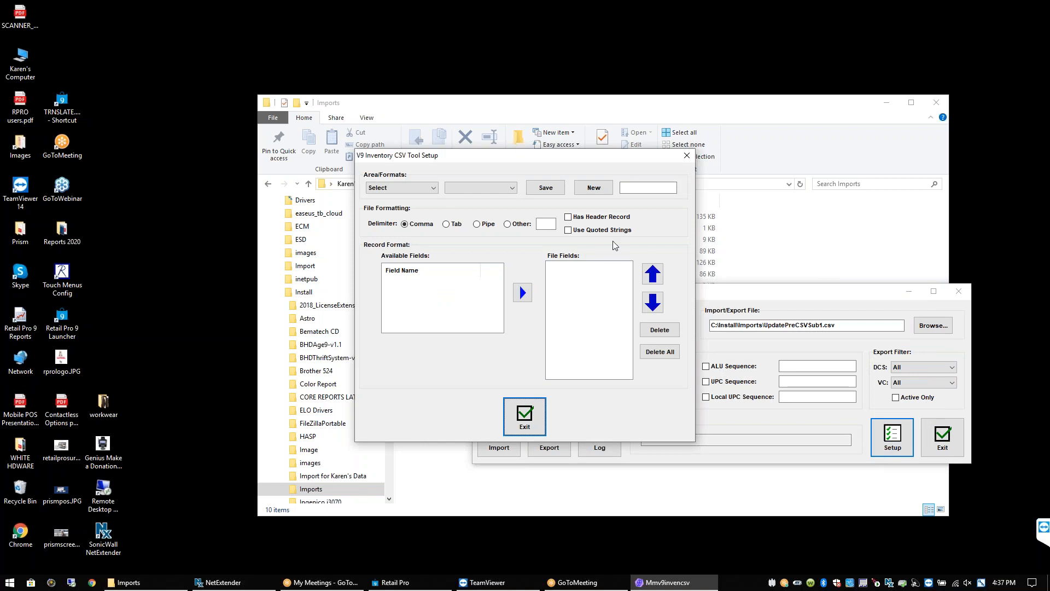
left_click_drag(469, 164, 734, 206)
left_click(666, 230)
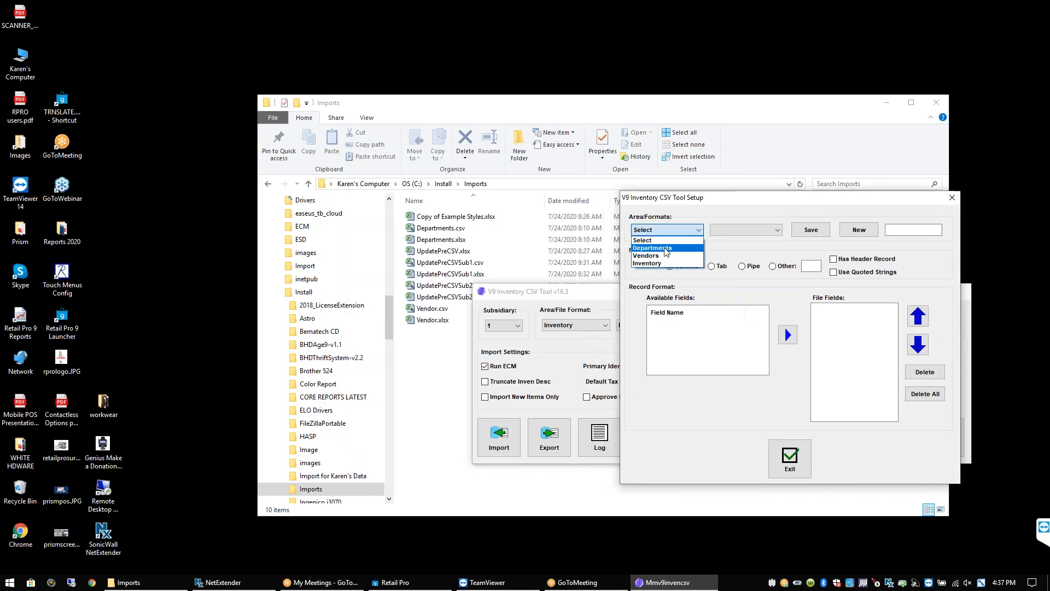
left_click(647, 263)
left_click(772, 231)
left_click(725, 255)
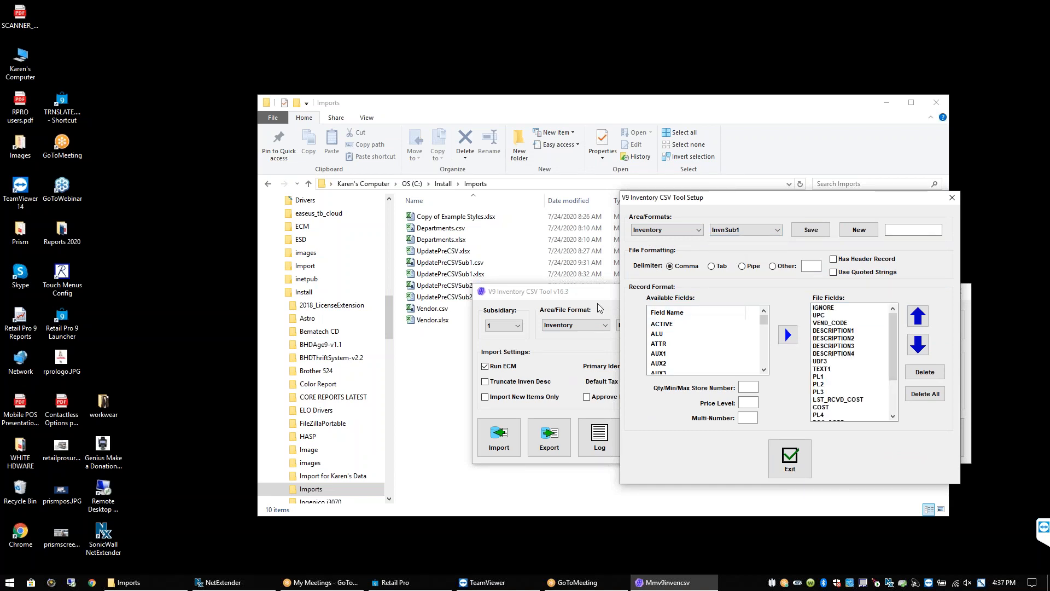
Open UpdatePreCSVSub1.csv in Notepad using Explorer's right-click Edit command
right_click(477, 265)
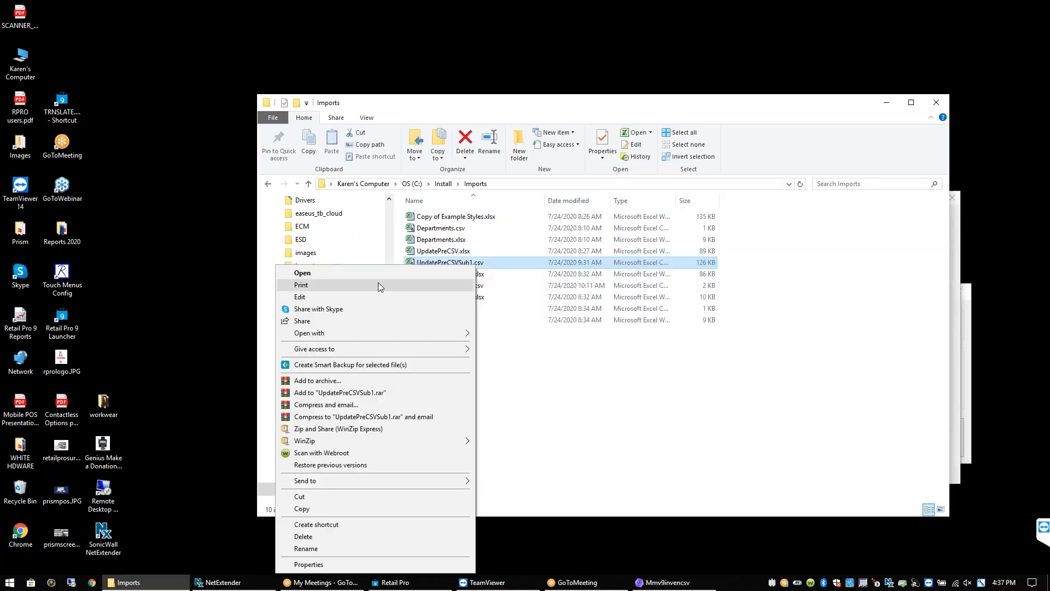
left_click(378, 282)
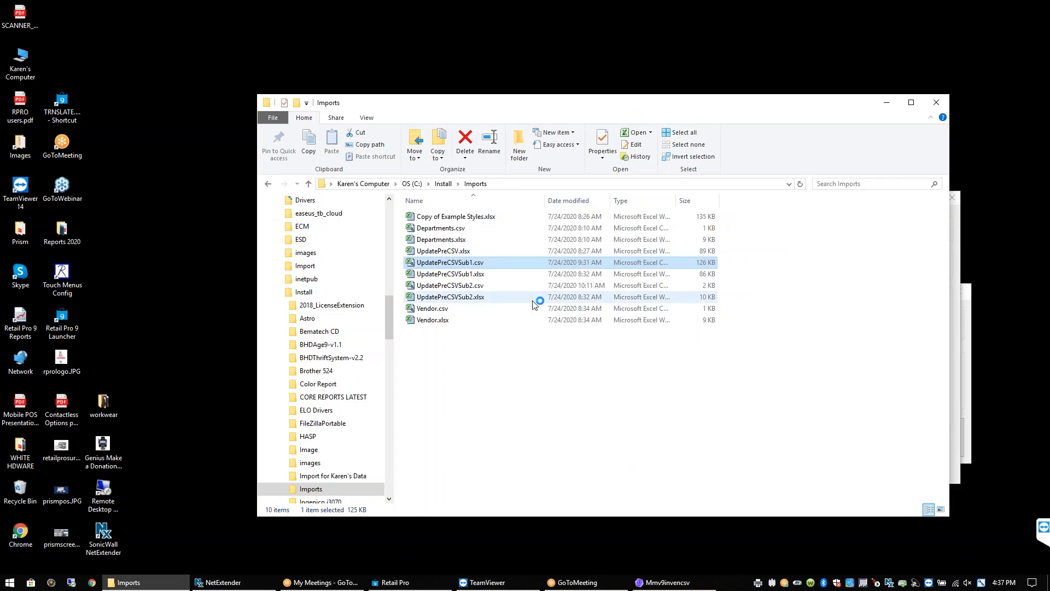
right_click(475, 264)
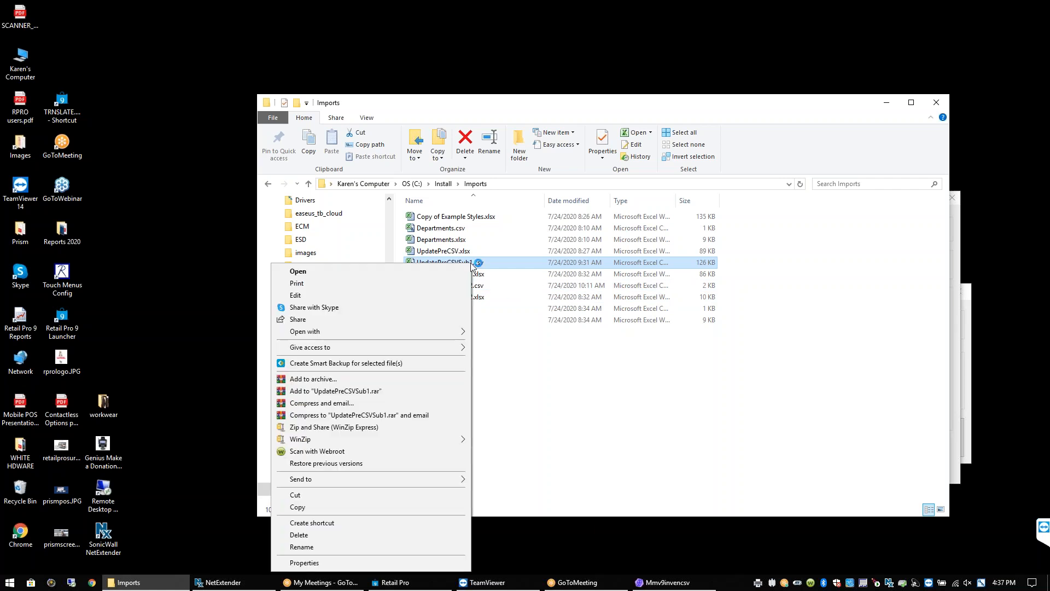
left_click(372, 294)
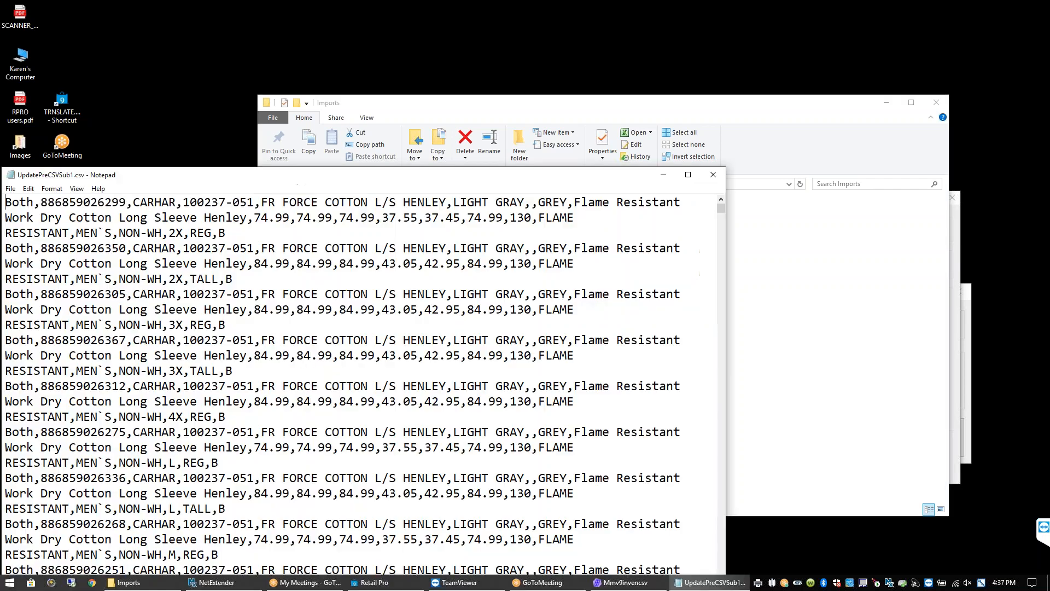
Widen the Notepad window so the CSV lines run longer
left_click(688, 175)
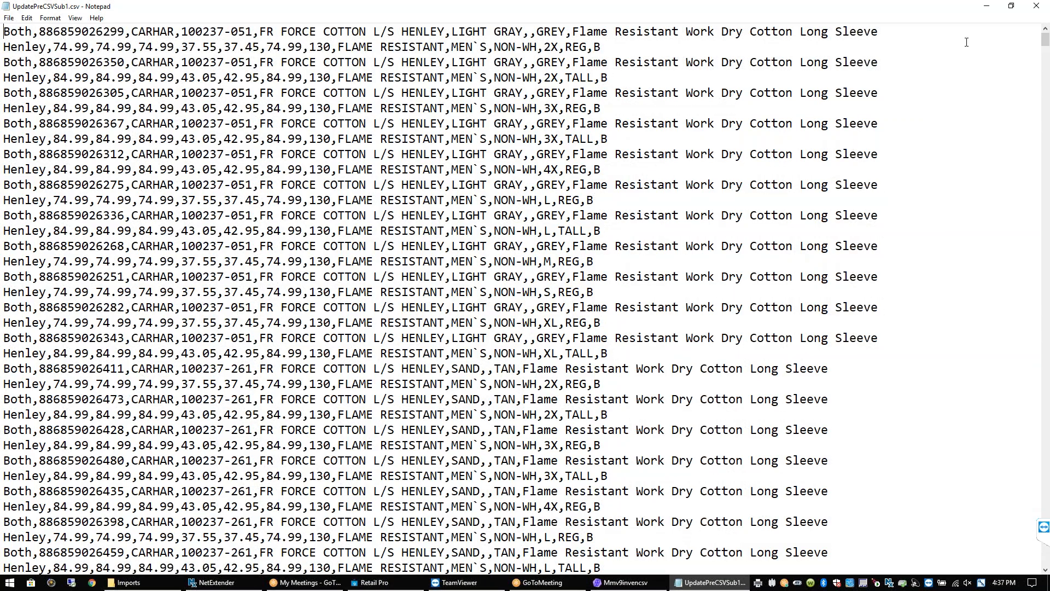
left_click(1011, 6)
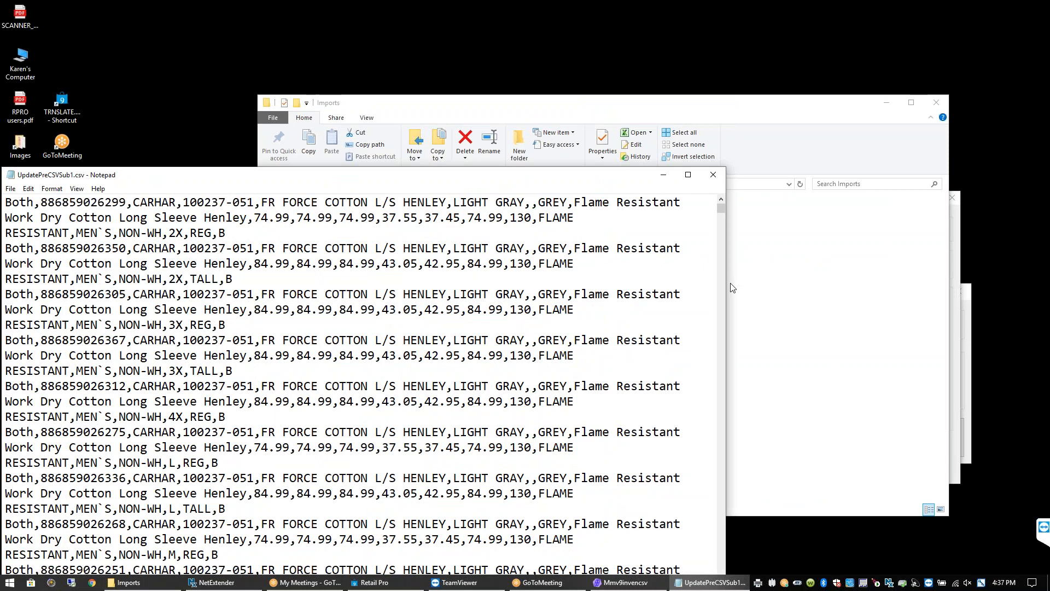
left_click_drag(727, 287, 912, 287)
Shrink the Notepad font size to 12, then to 10
left_click(76, 189)
mouse_move(56, 189)
left_click(63, 213)
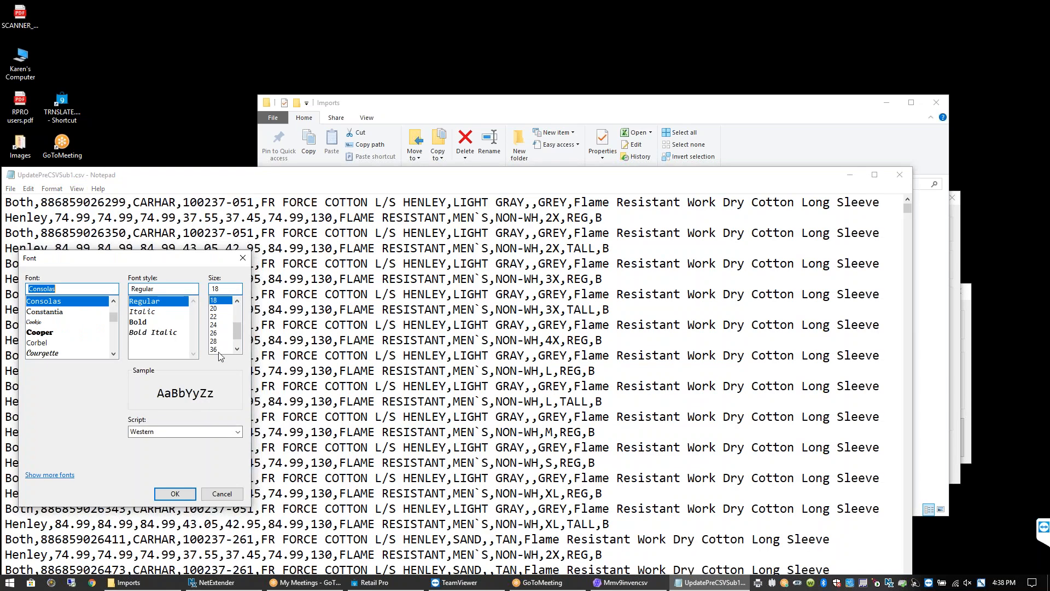
double_click(216, 288)
type("12")
left_click(175, 494)
left_click(77, 190)
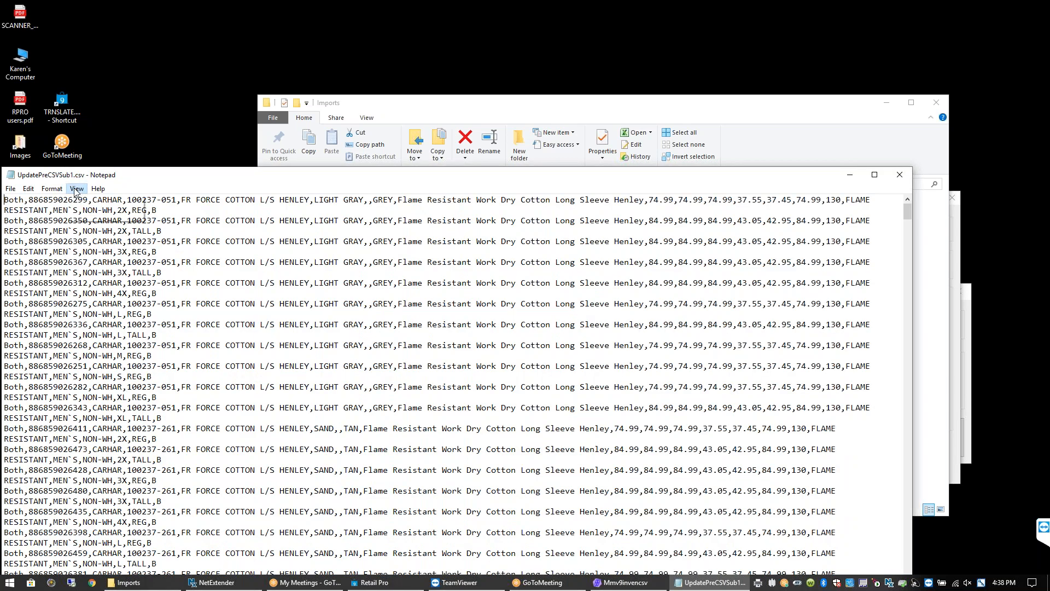
mouse_move(54, 191)
left_click(62, 214)
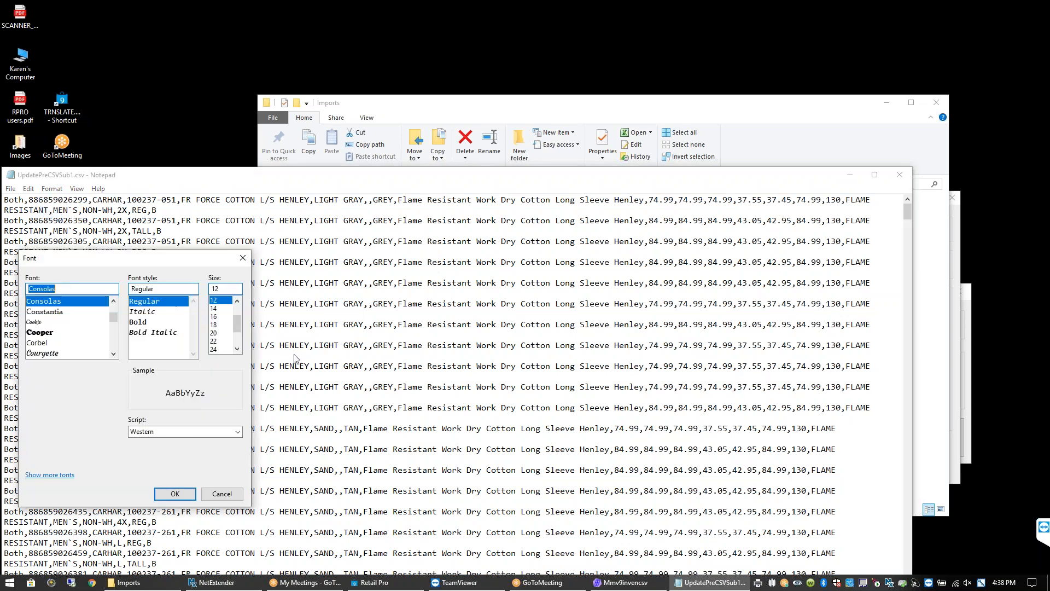
double_click(211, 289)
type("10")
left_click(175, 494)
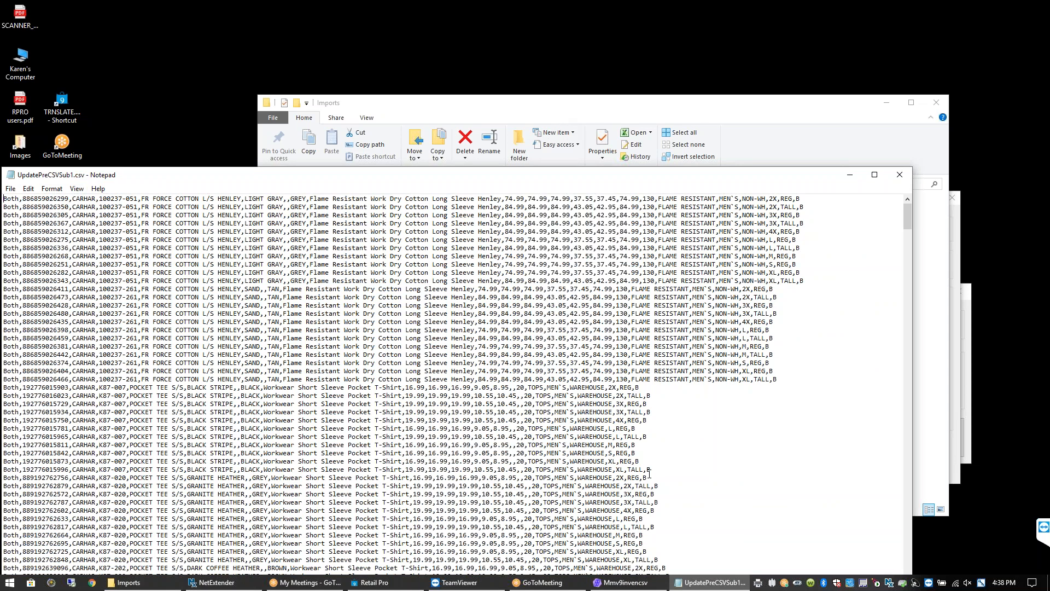
Arrange Setup beside Notepad and highlight the fields VEND_CODE through TEXT1
left_click(635, 580)
left_click_drag(729, 209, 797, 218)
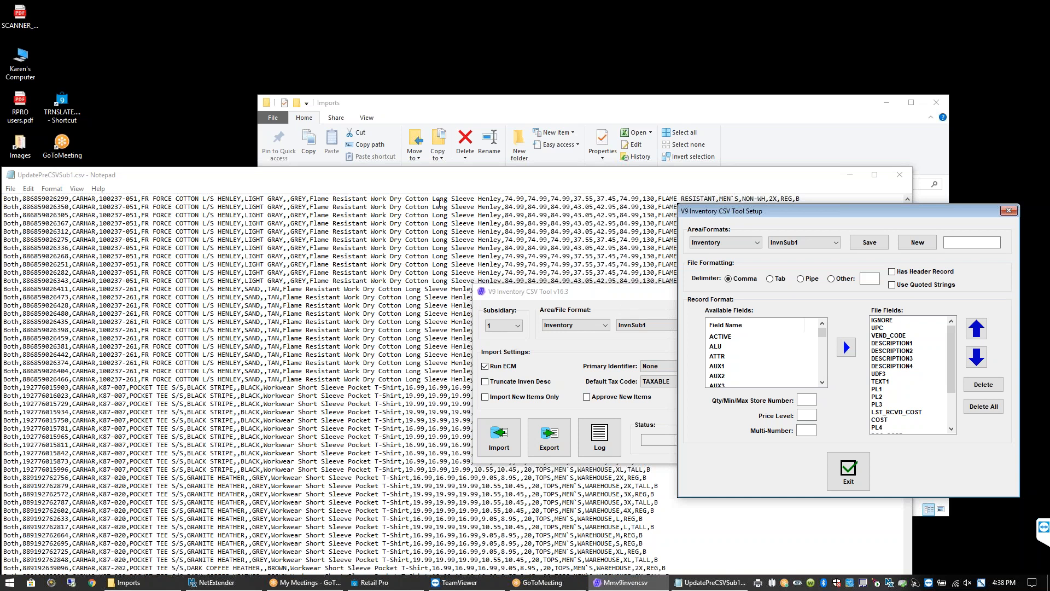
left_click(387, 200)
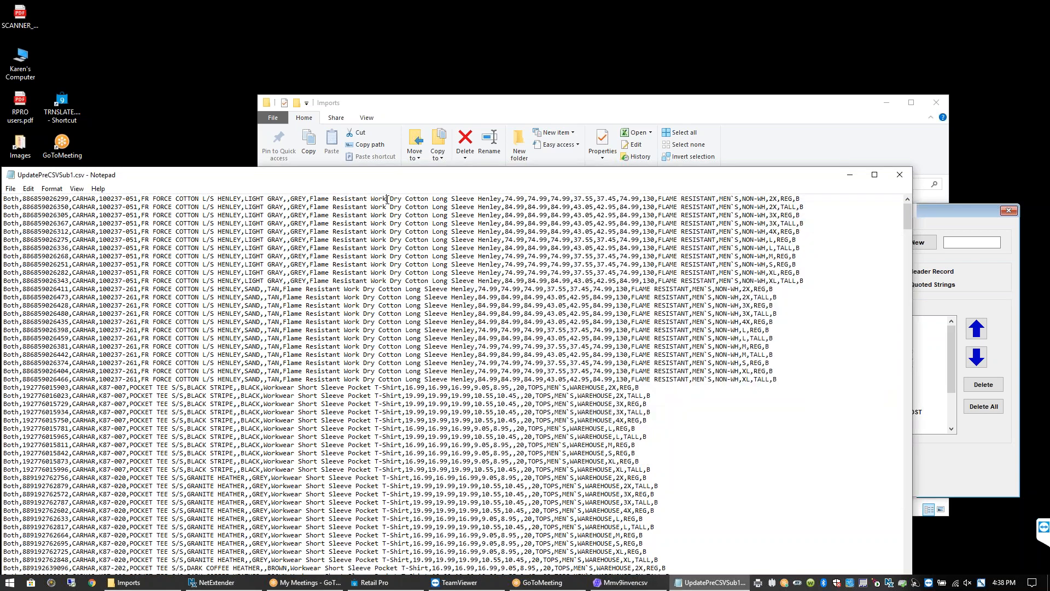
left_click(977, 227)
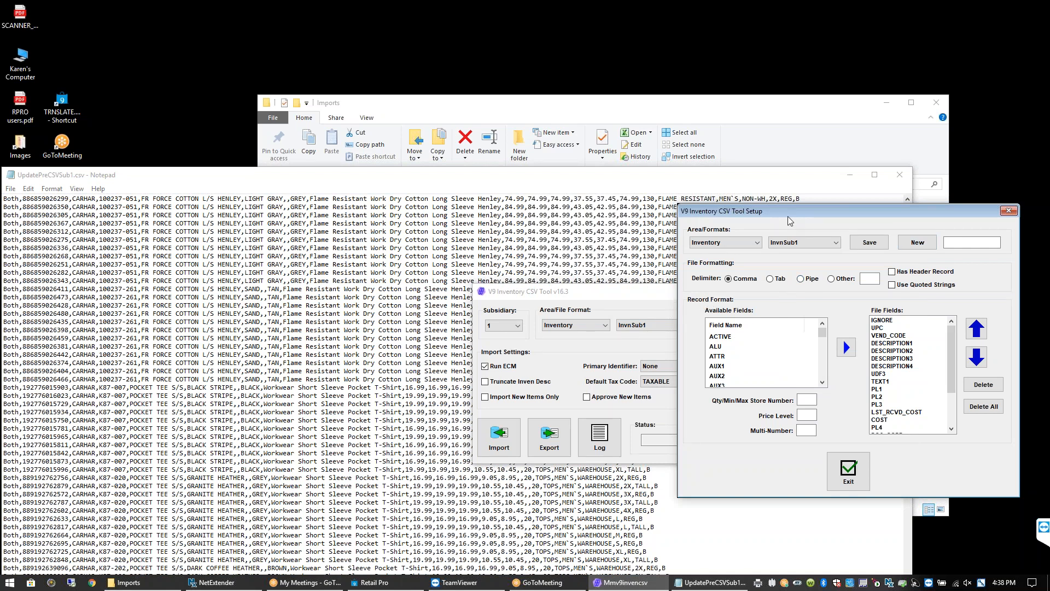
left_click_drag(790, 220, 647, 166)
mouse_move(809, 282)
left_mouse_down()
mouse_move(803, 329)
mouse_move(802, 273)
left_mouse_up()
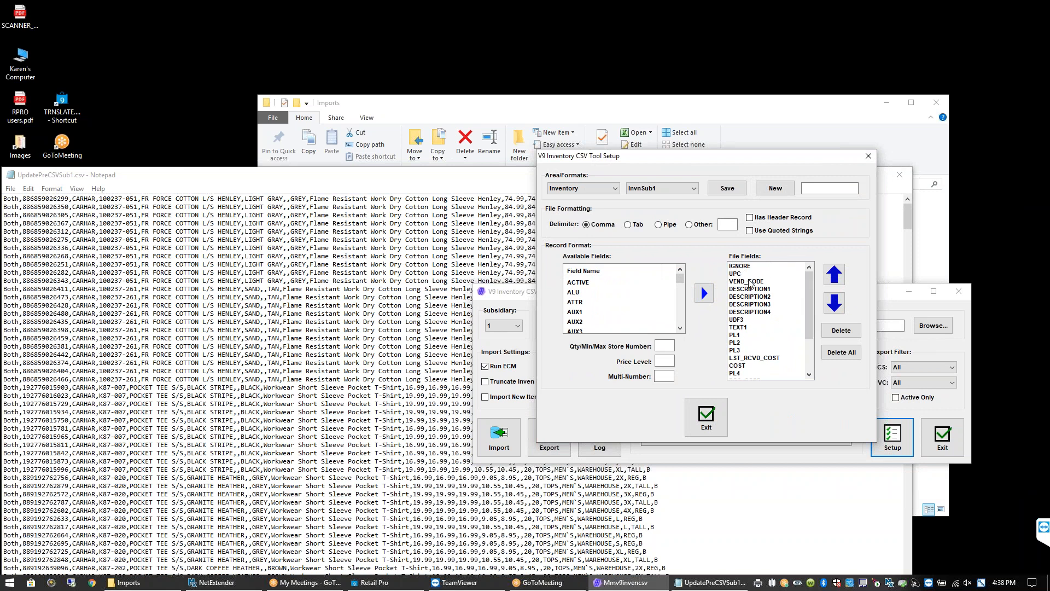
left_click_drag(751, 284, 755, 327)
Check CSV values like LIGHT GRAY against the field layout, then exit Setup
left_click(189, 183)
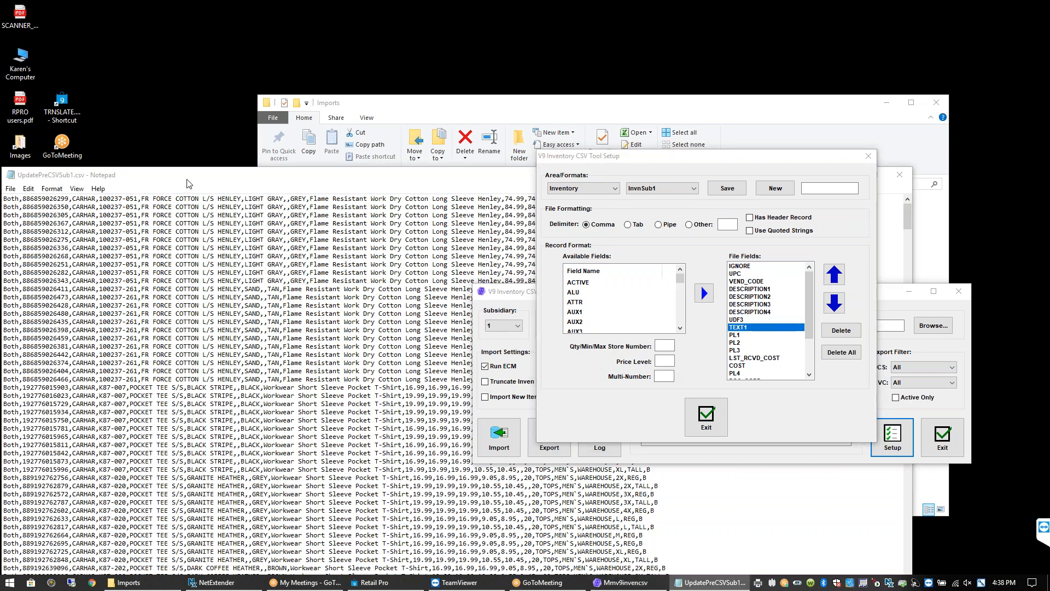
left_click_drag(187, 179, 204, 177)
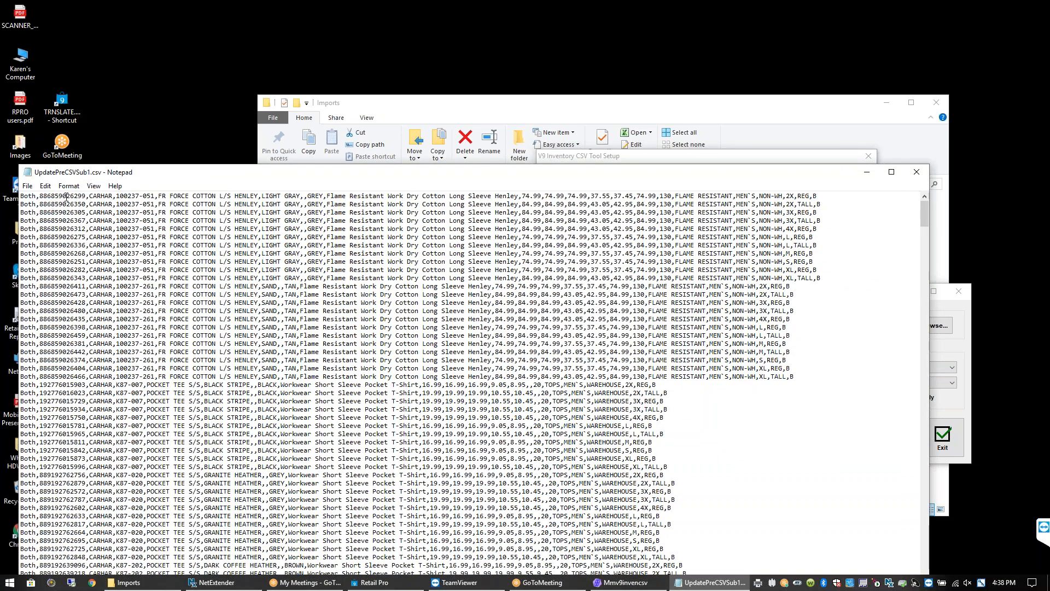
left_click(959, 310)
left_click(358, 179)
left_click_drag(300, 197, 262, 197)
left_click(962, 325)
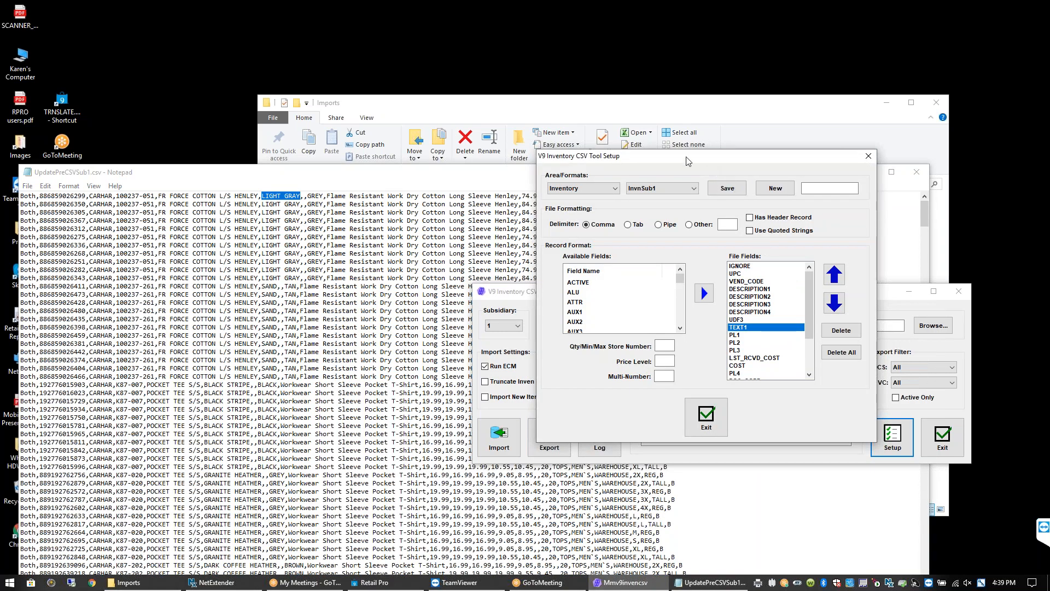
left_click_drag(685, 157, 702, 158)
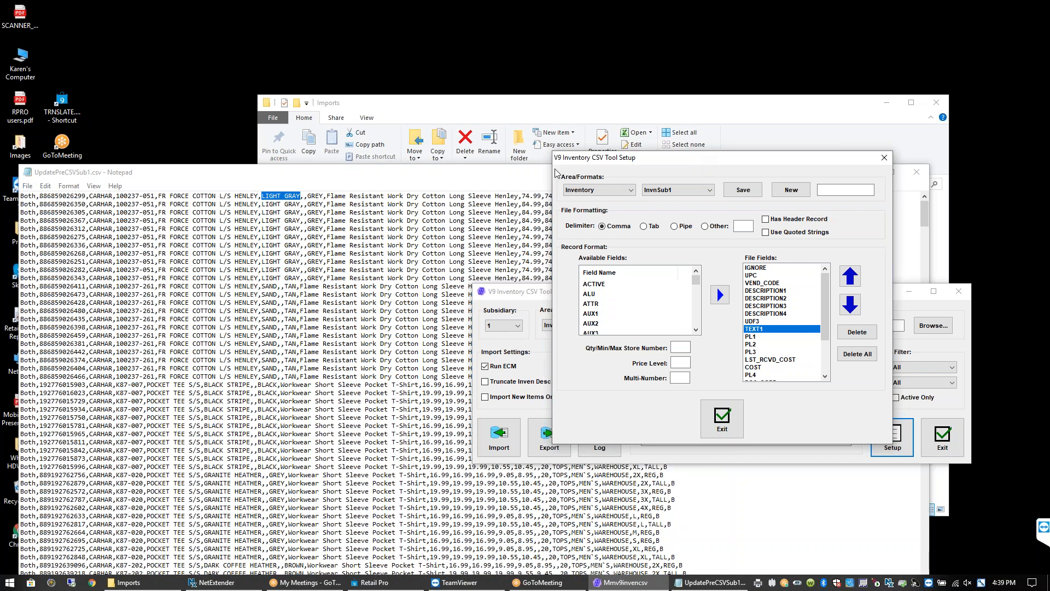
left_click(508, 179)
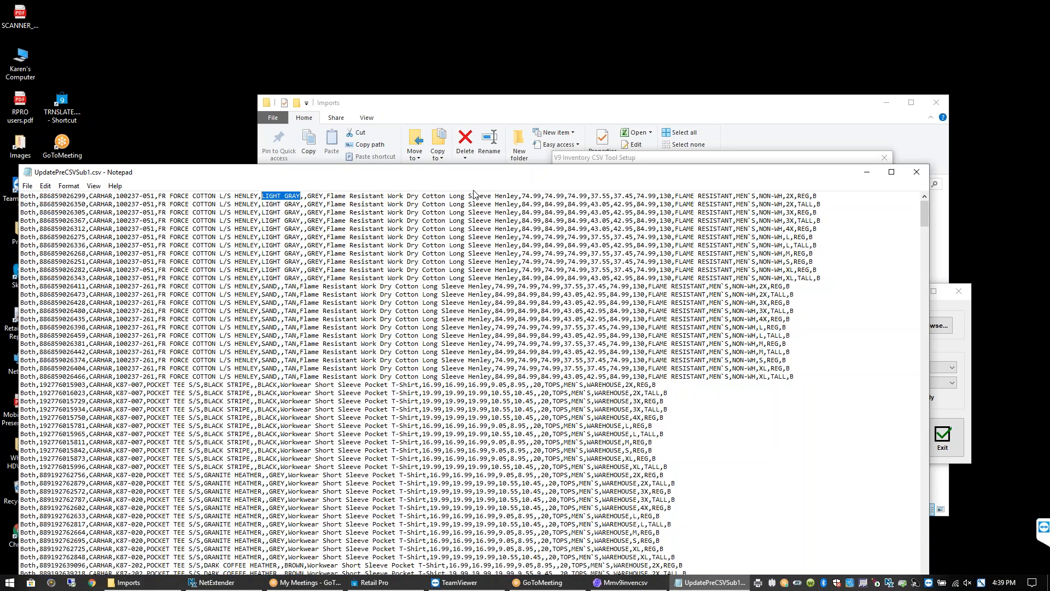
left_click(965, 321)
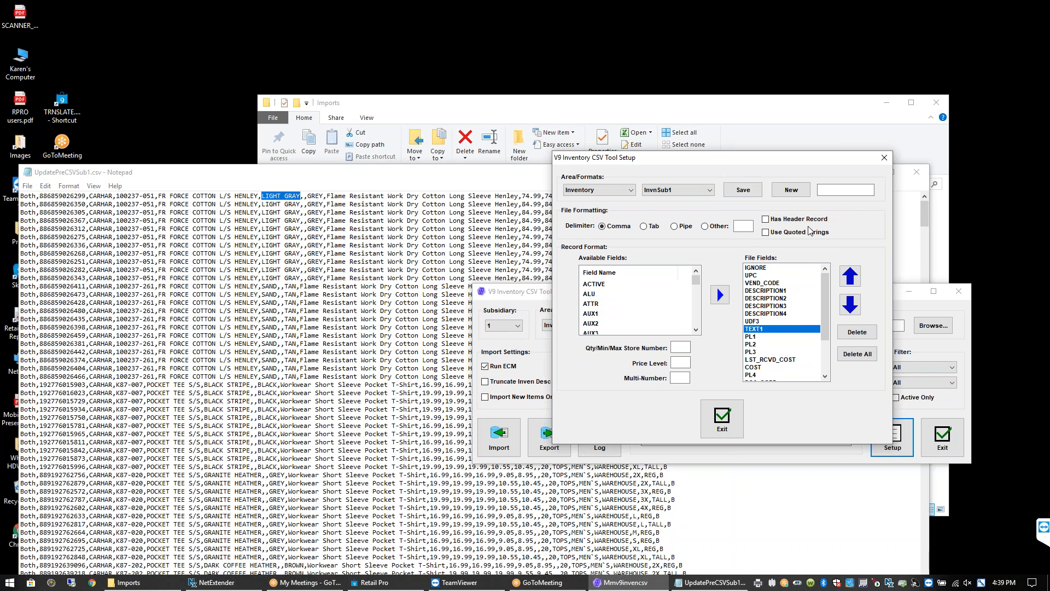
left_click(722, 418)
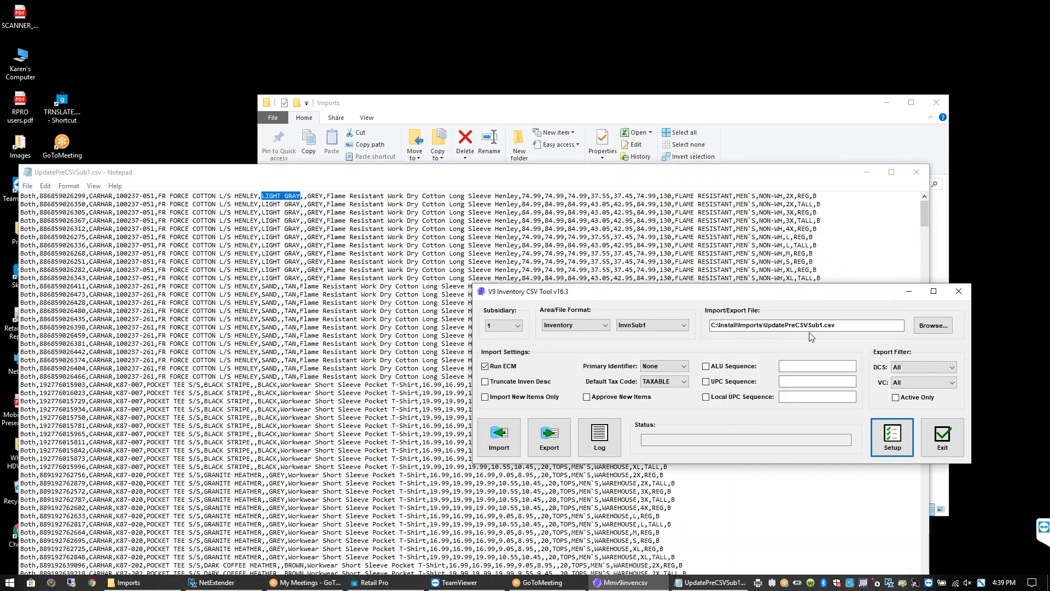
Start importing UpdatePreCSVSub1.csv, accepting the warning and the proceed confirmation
left_click(501, 436)
left_click(688, 399)
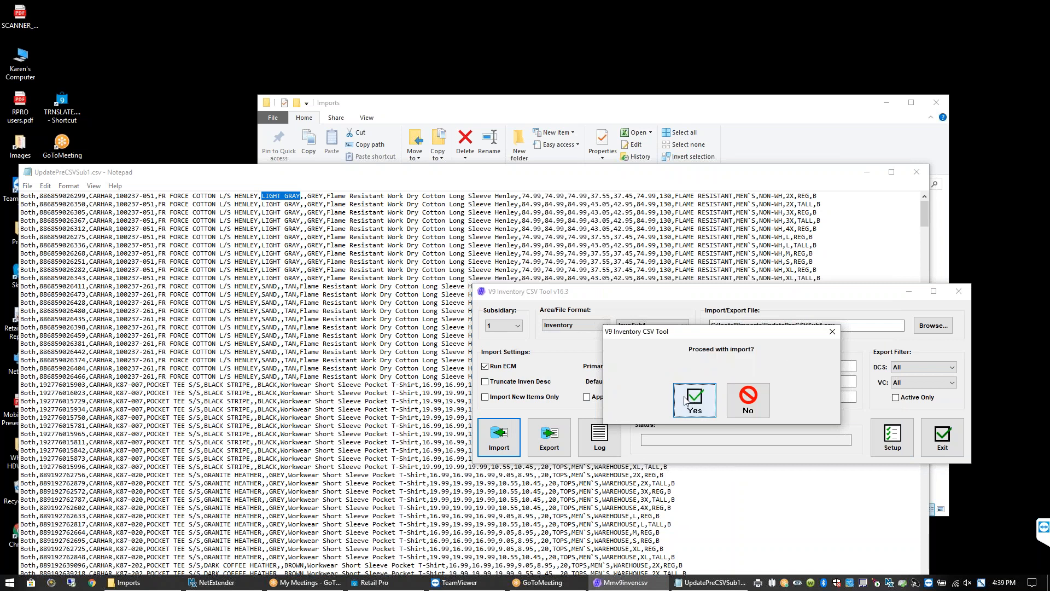
left_click(684, 399)
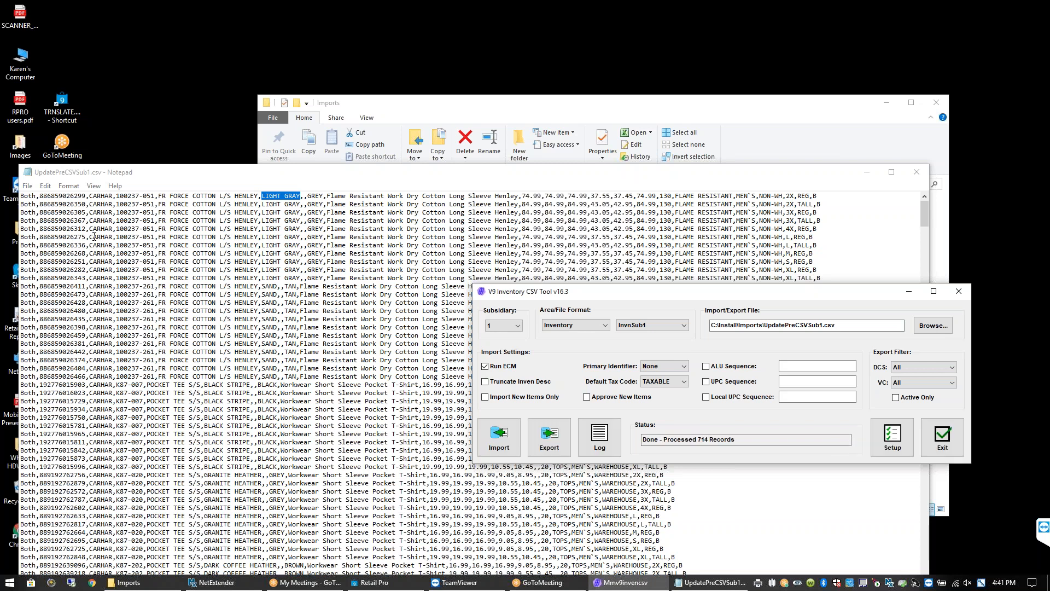
Bring UpdatePreCSVSub1.csv in Notepad back in front of the import tool
mouse_move(94, 174)
left_mouse_down()
mouse_move(83, 194)
mouse_move(92, 194)
left_mouse_up()
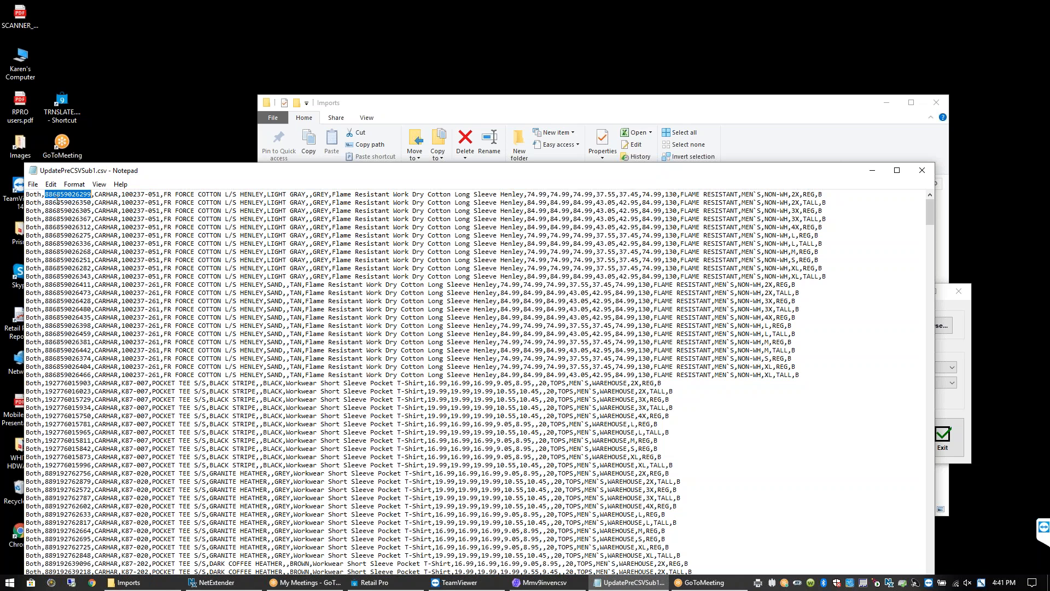
Load the Inventory area's InvnSub1 format in the import setup and review its file fields
left_click(557, 583)
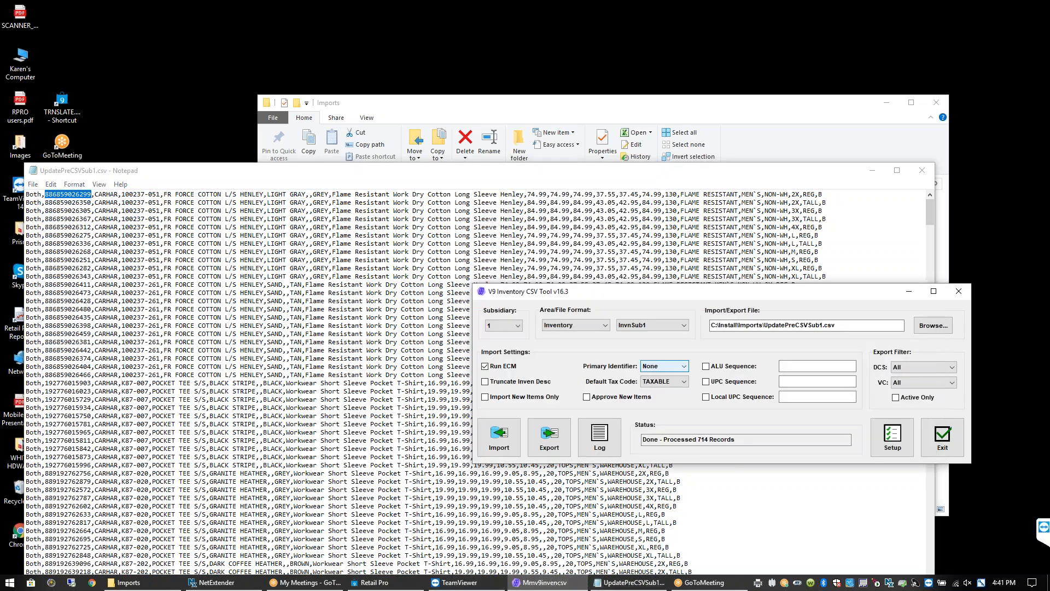
left_click(892, 436)
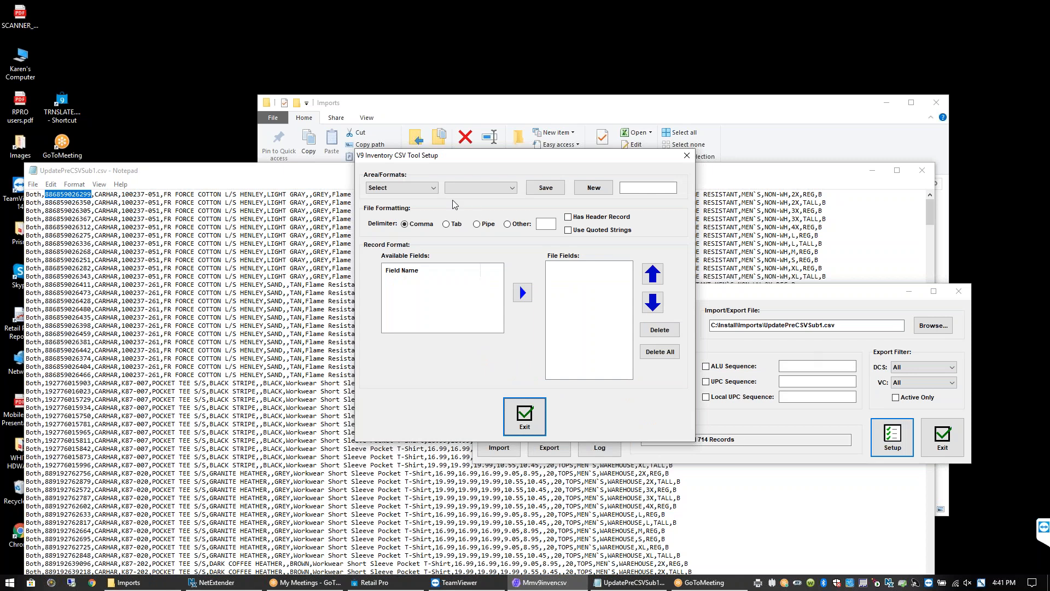
left_click(402, 188)
left_click(399, 225)
left_click(483, 194)
left_click(470, 212)
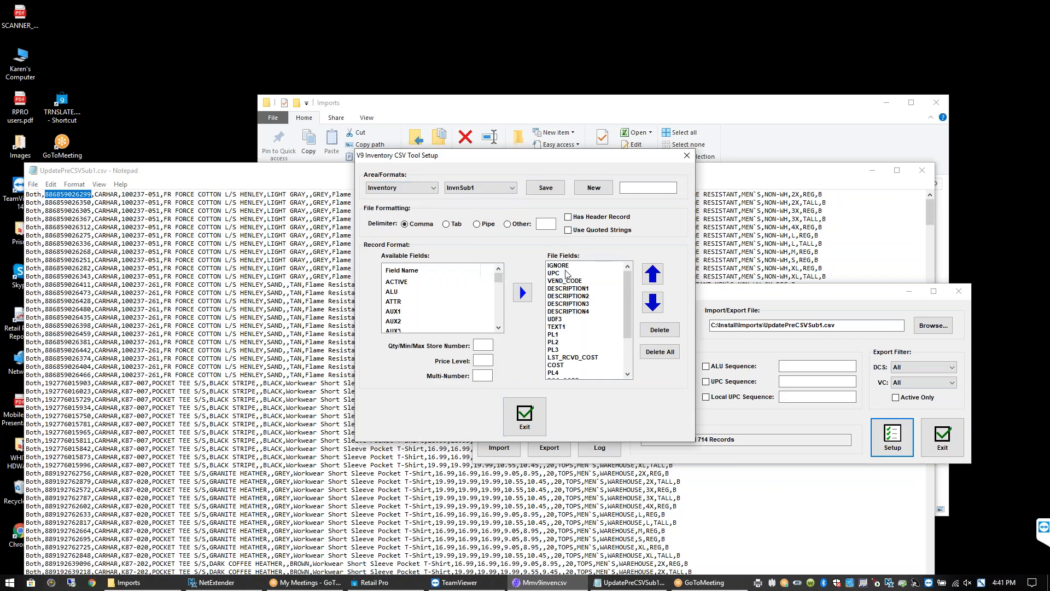
left_click_drag(498, 278, 496, 305)
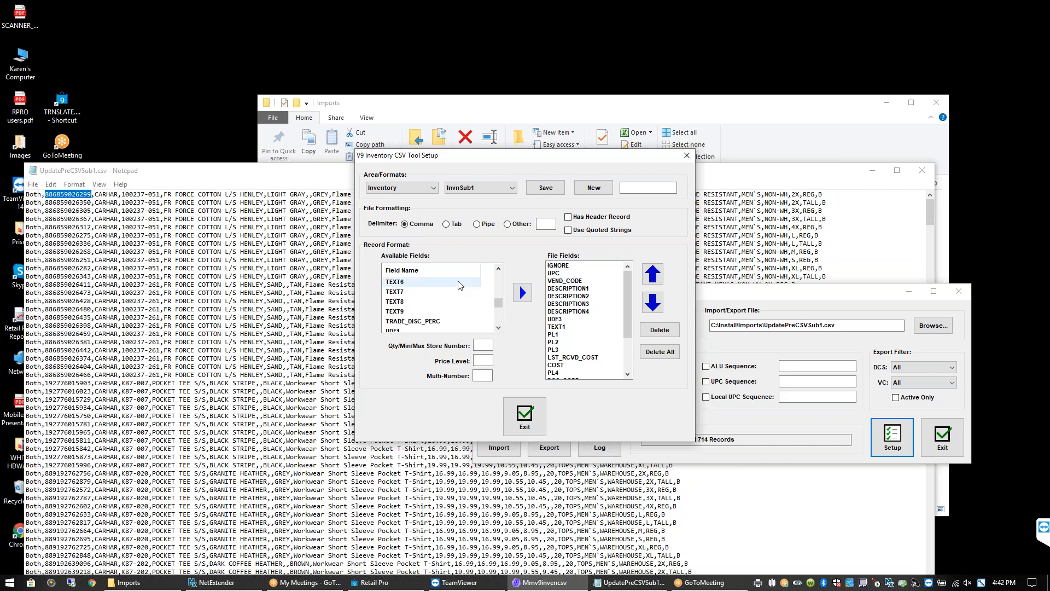
left_click(573, 281)
left_click(567, 266)
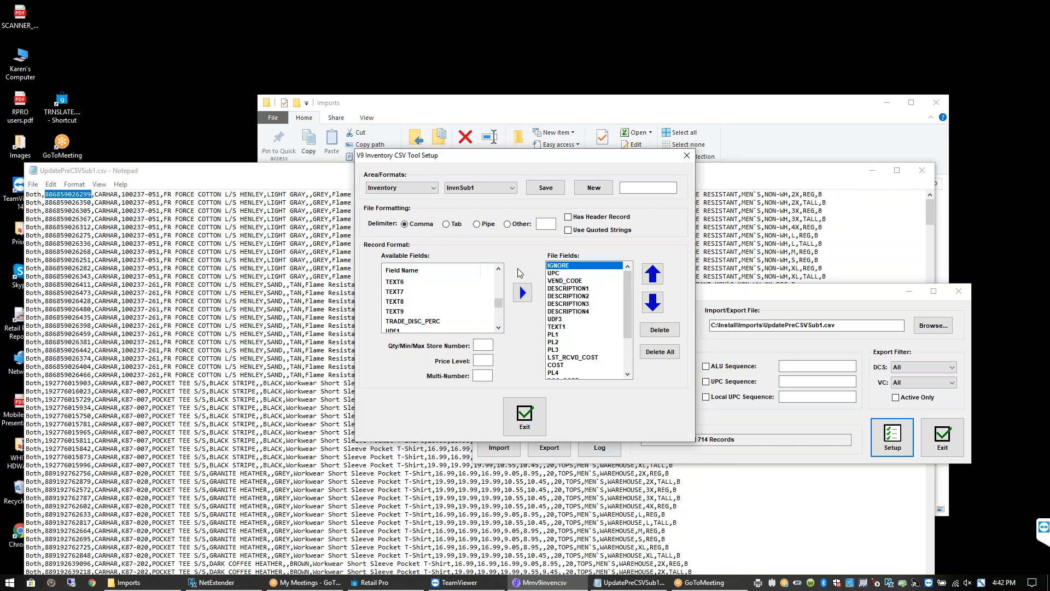
left_click(567, 280)
left_click(568, 289)
left_click(568, 296)
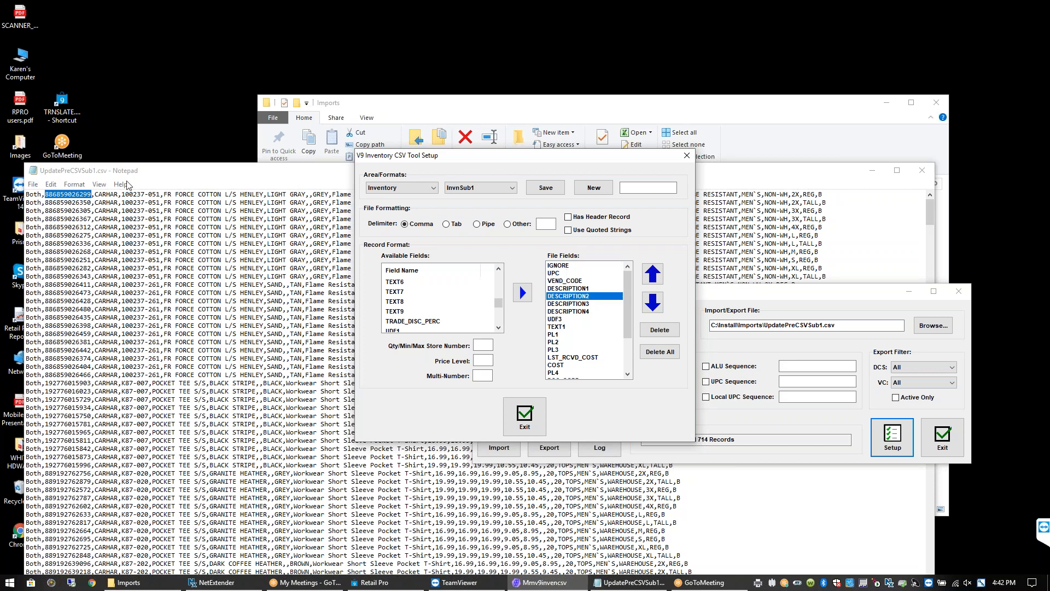
In the Notepad CSV, select style number 100237-051 from the first row
left_click(85, 195)
left_click_drag(129, 196, 270, 211)
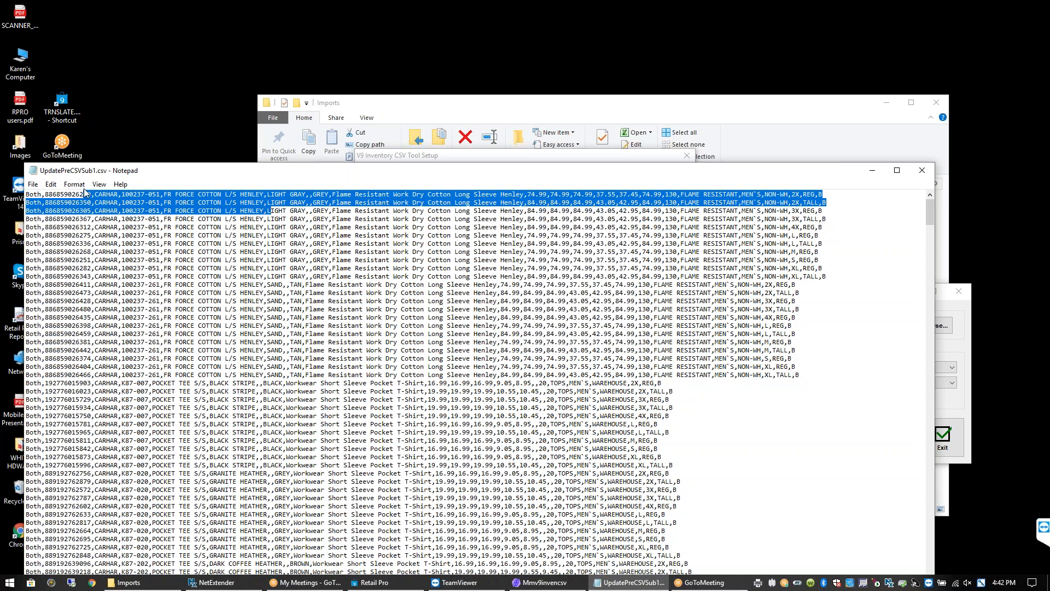
left_click_drag(91, 195, 67, 195)
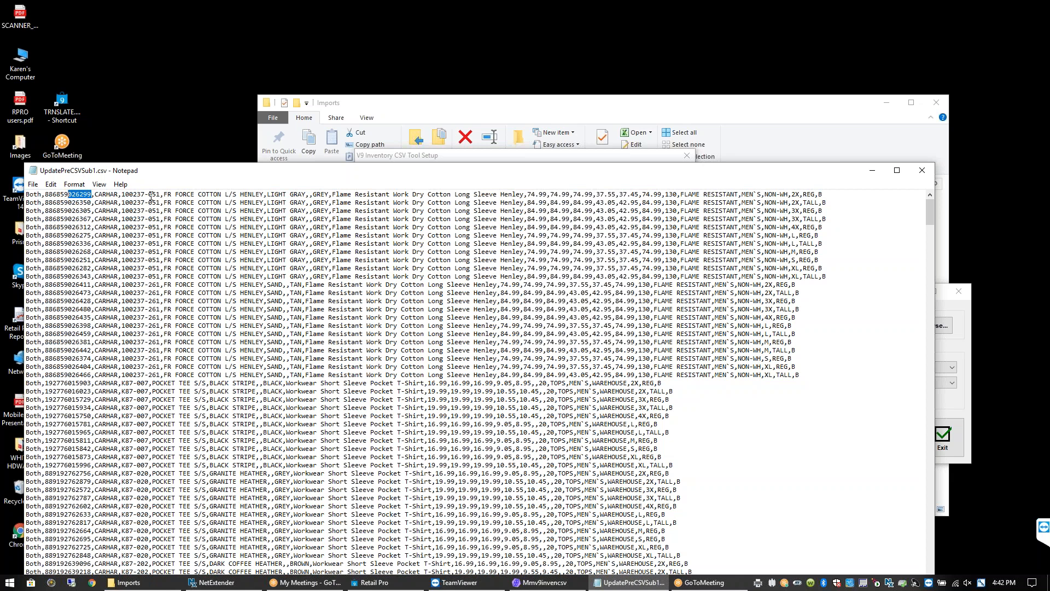
left_click(93, 195)
left_click_drag(160, 194, 122, 194)
key("ctrl+c")
Open the Merchandise > Inventory item list in Retail Pro for WHISTLEWORKWEAR
left_click(405, 583)
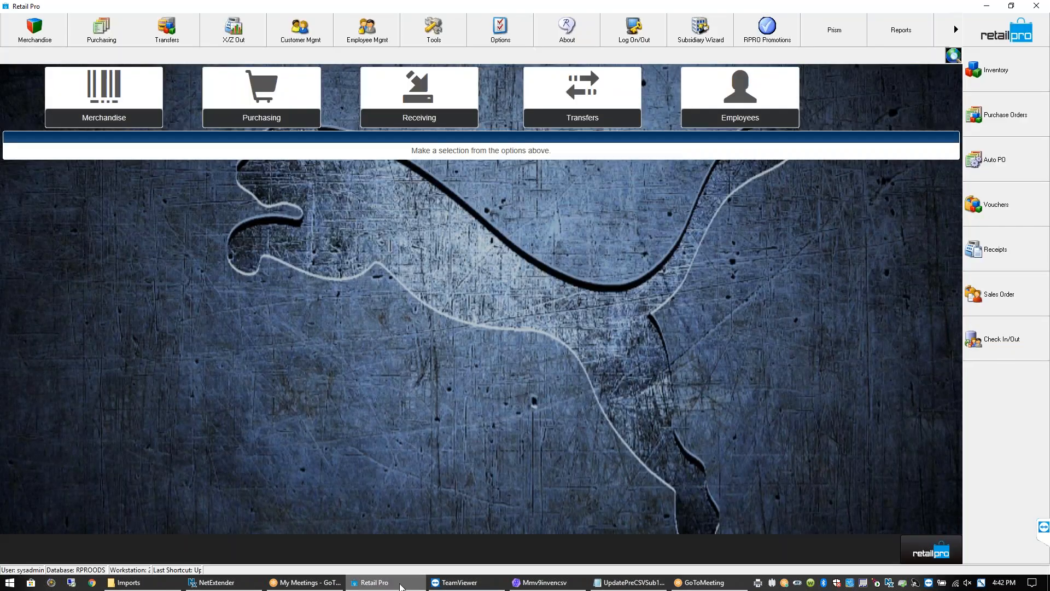
left_click(35, 33)
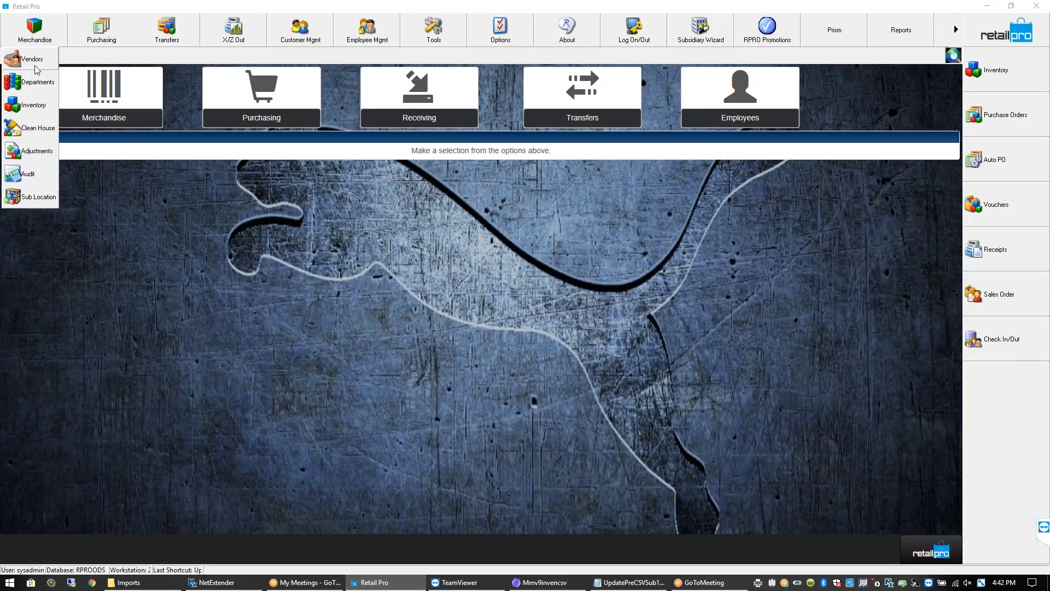
left_click(33, 105)
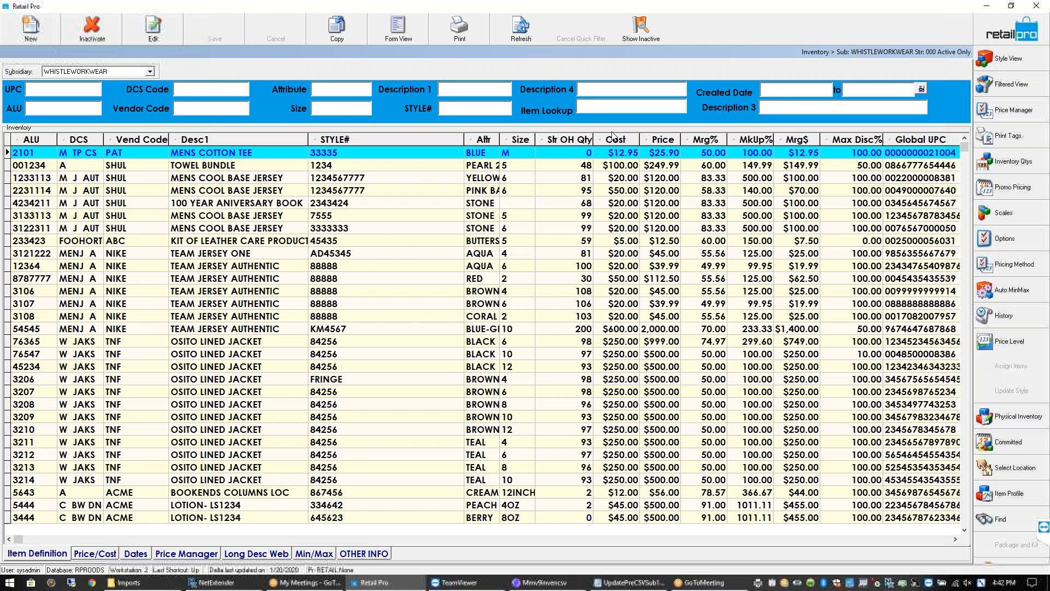
Look up style 100237-051 and select the regular size L FR Force Cotton Henley
key("ctrl+v")
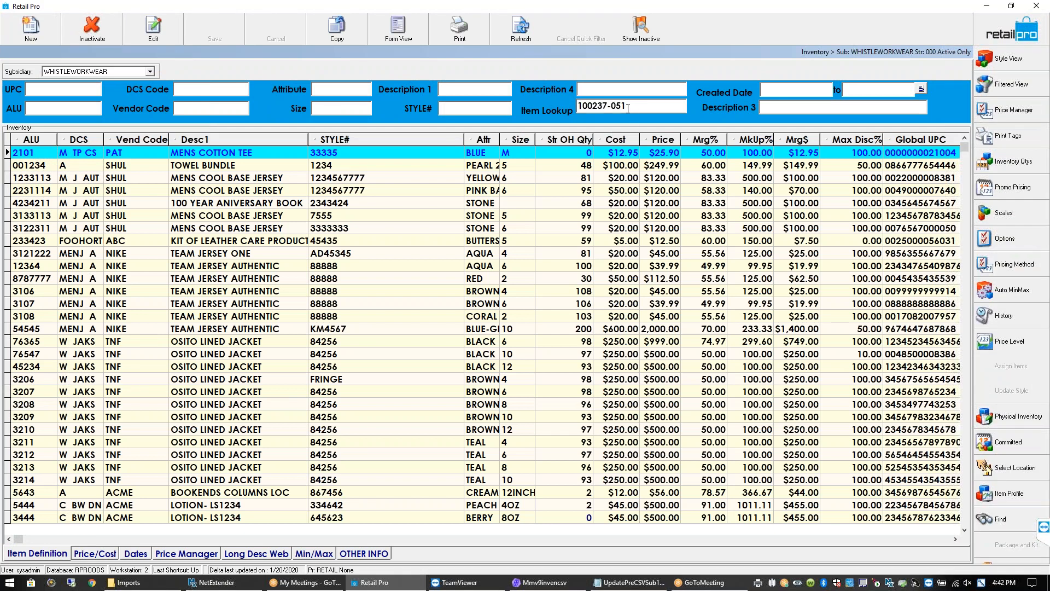
key("Return")
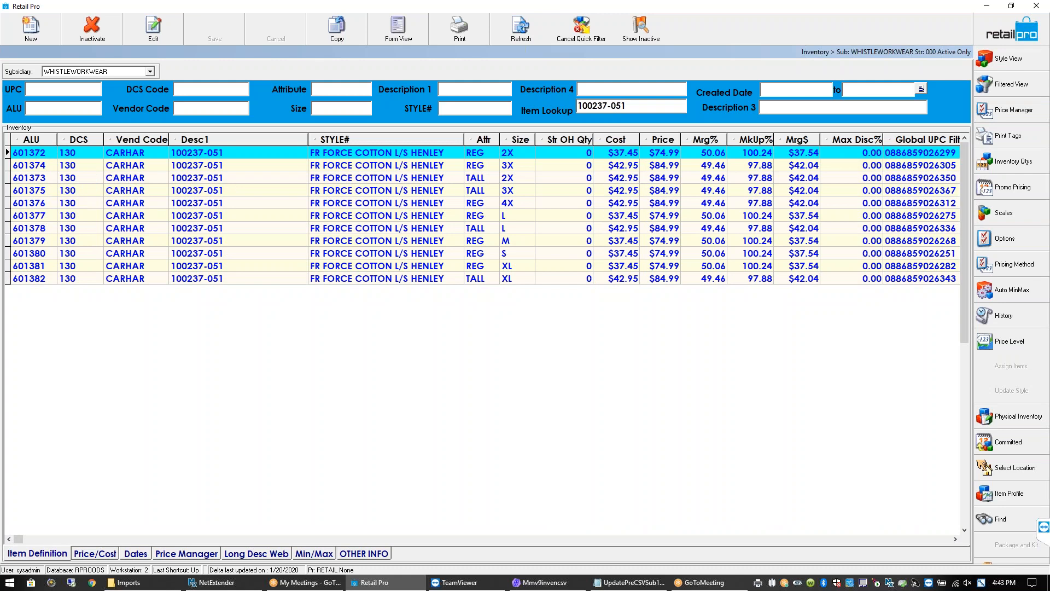
left_click(238, 215)
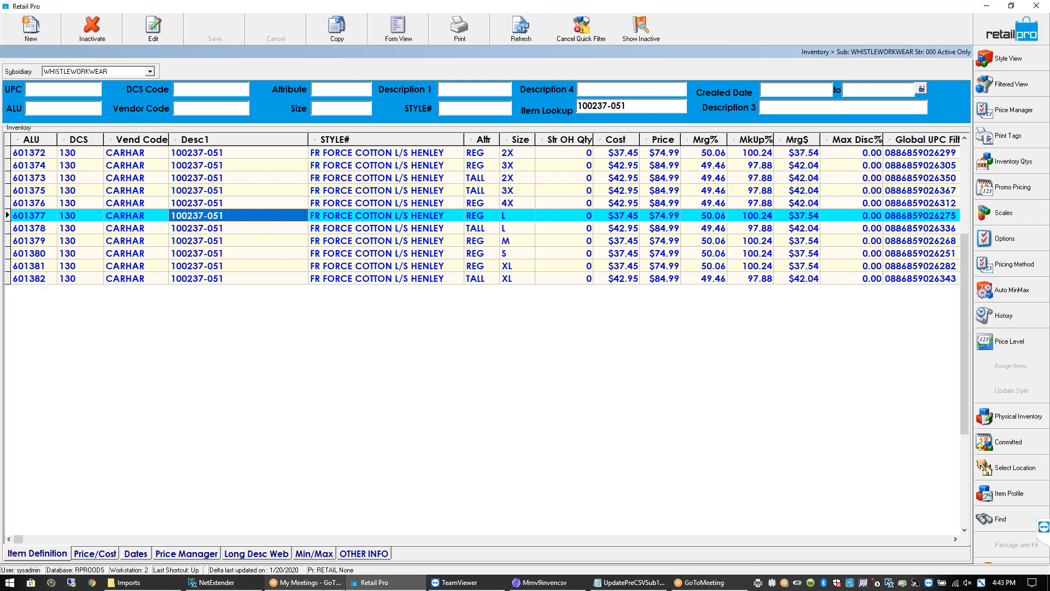
mouse_move(305, 582)
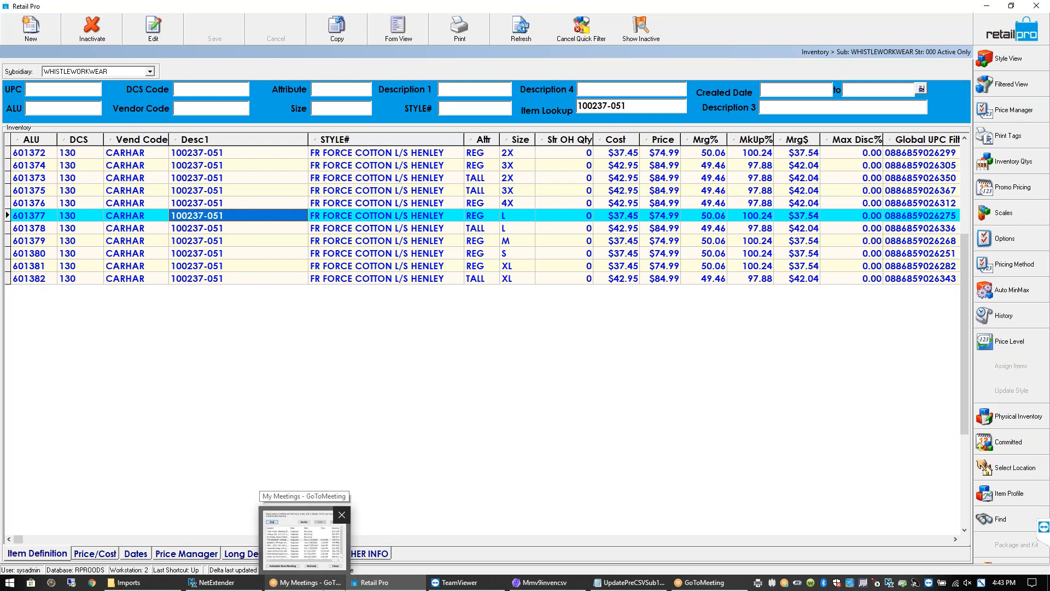
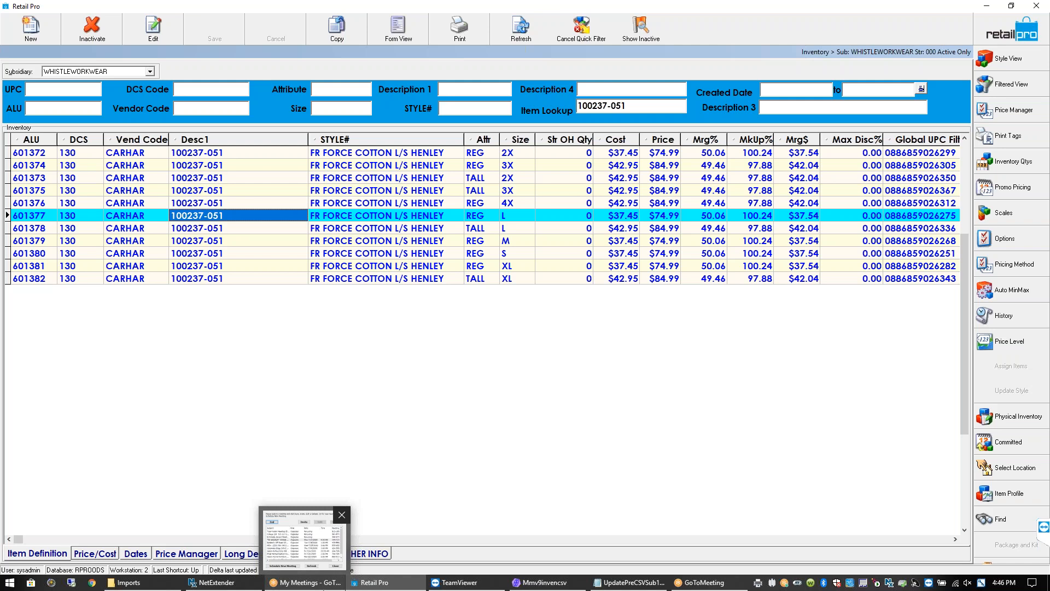
Browse henley items 601372–601378, keeping WHISTLEWORKWEAR as the subsidiary, and select lookup 100237-051
left_click(217, 156)
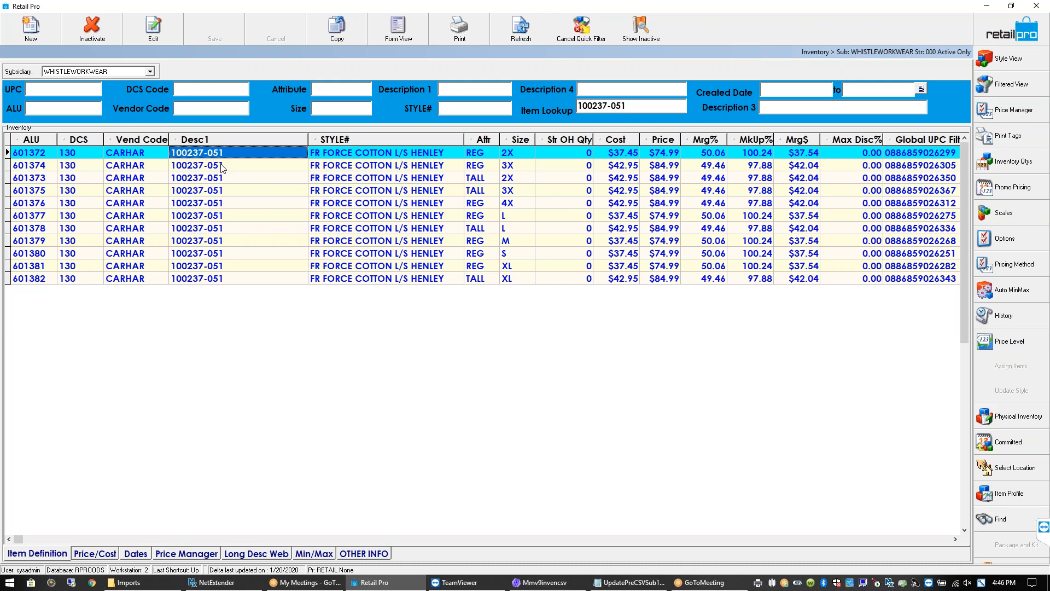
left_click(221, 168)
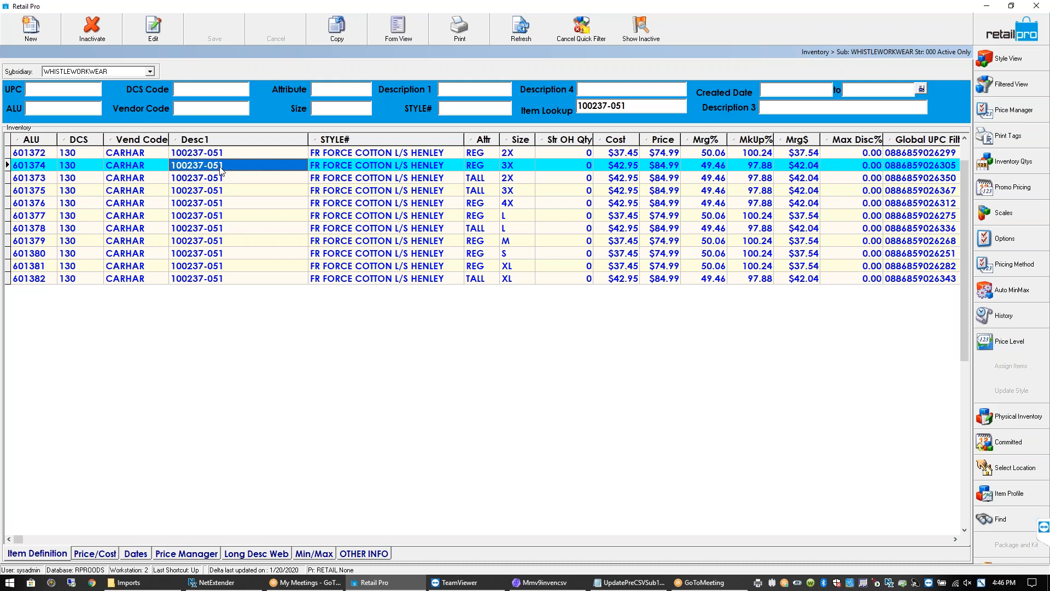
left_click(150, 71)
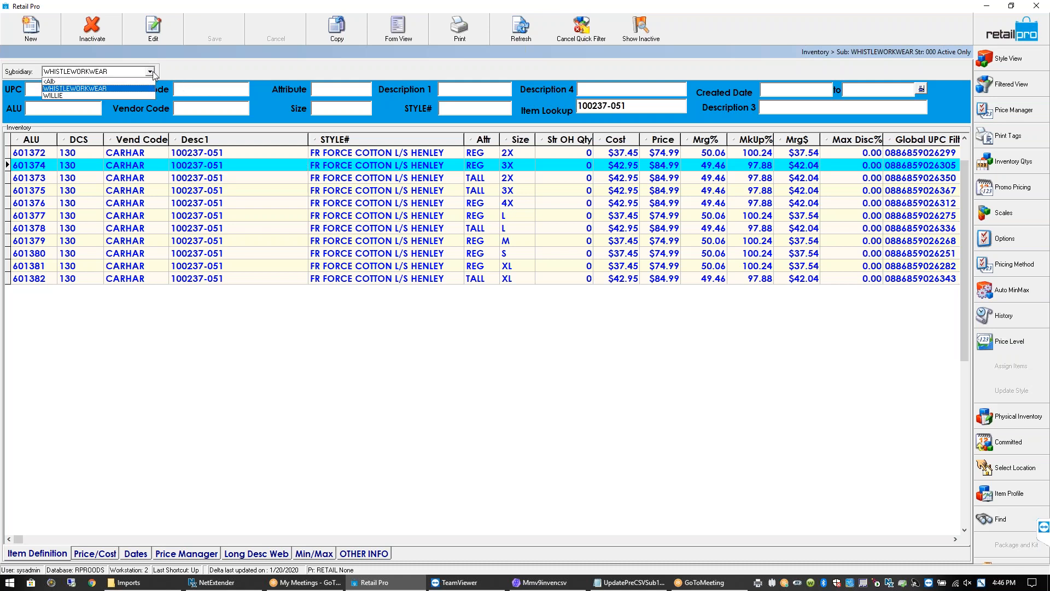
left_click(118, 89)
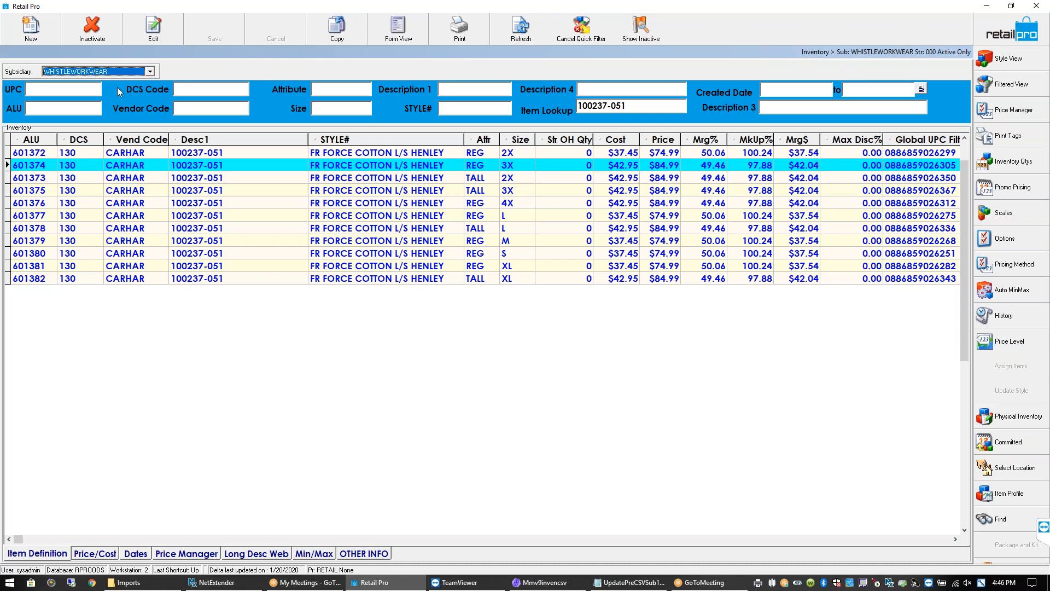
left_click(163, 190)
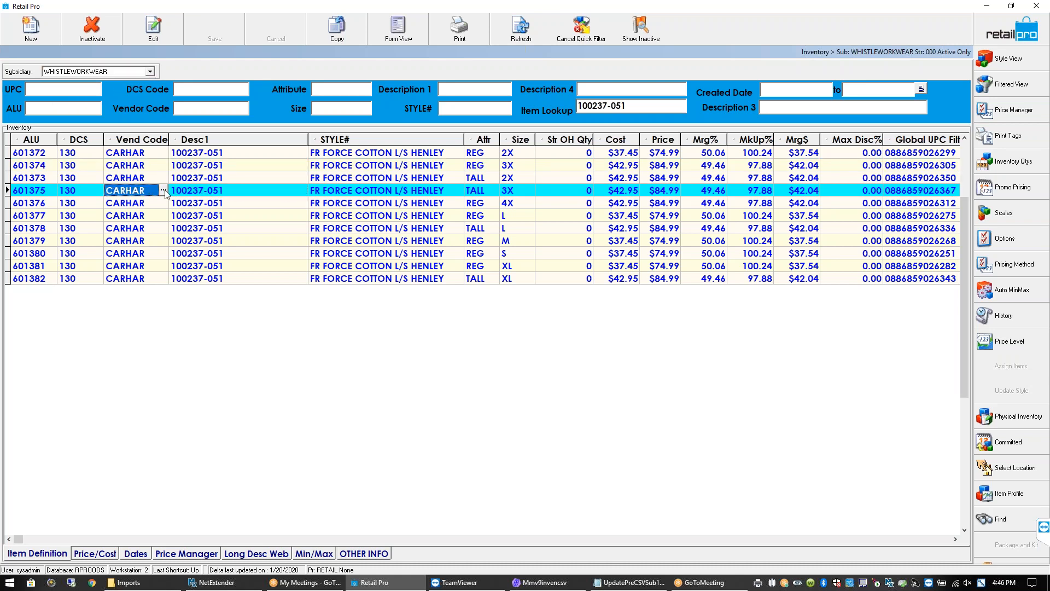
left_click(134, 165)
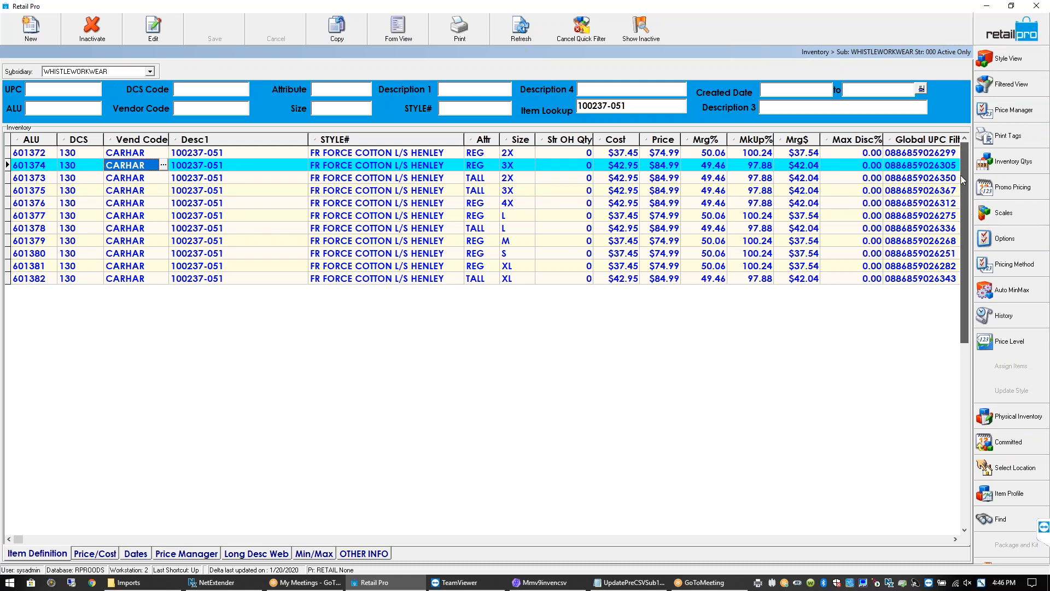
left_click(389, 230)
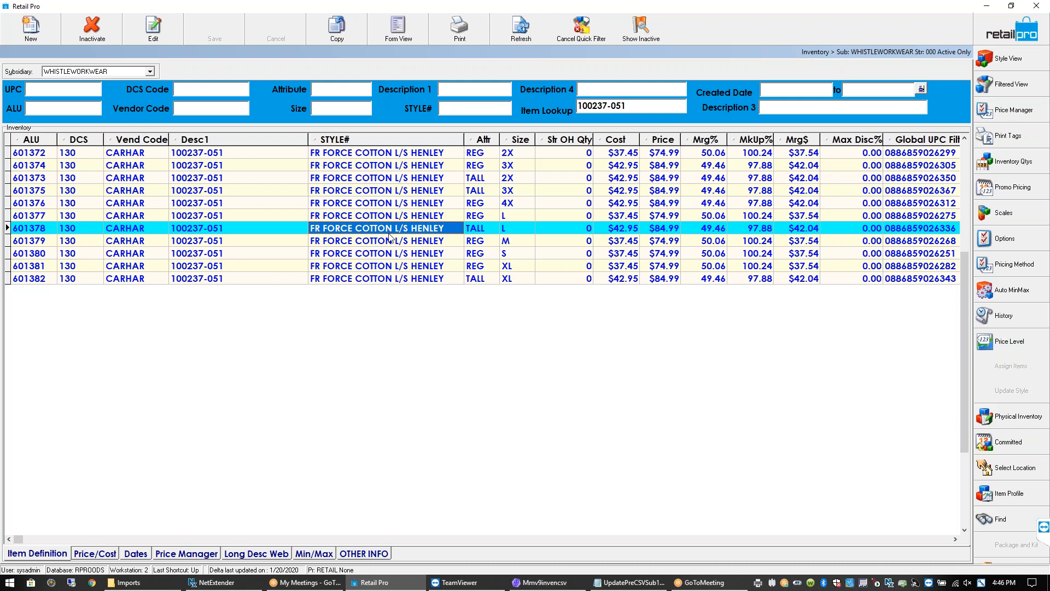
left_click(43, 155)
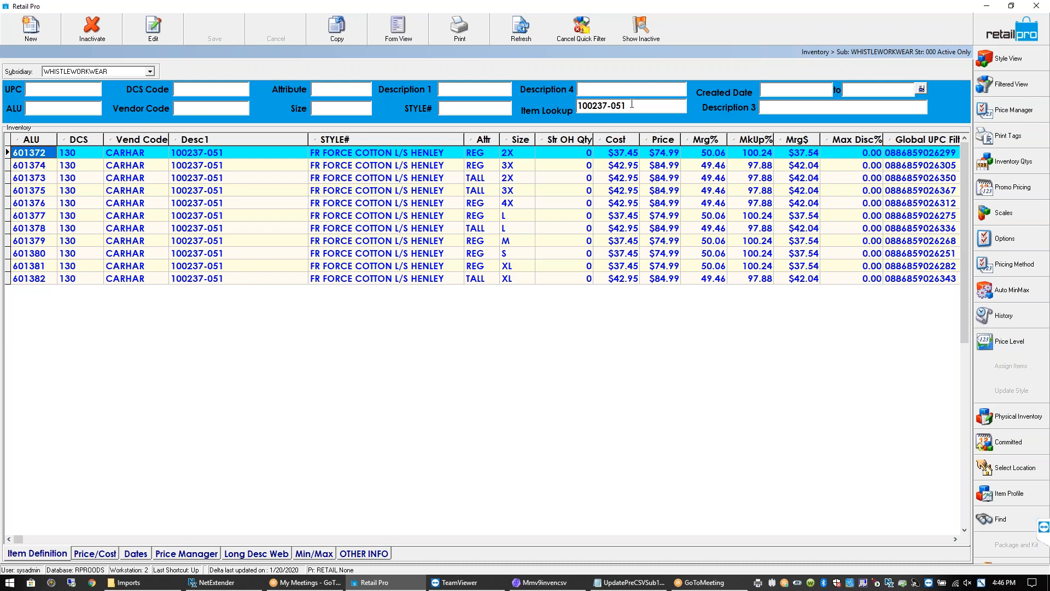
left_click_drag(632, 104, 559, 101)
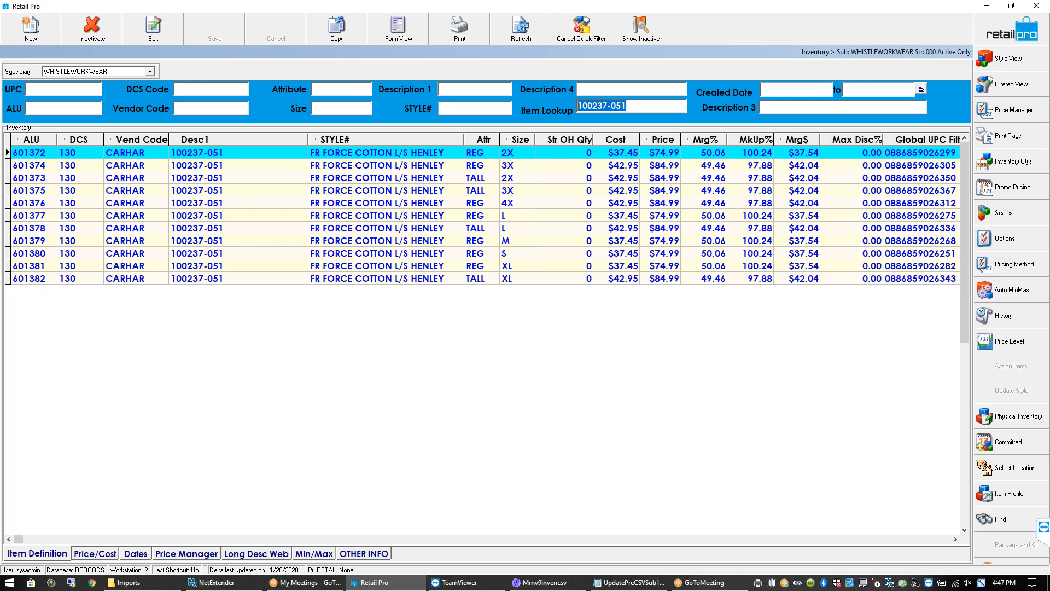
left_click(280, 152)
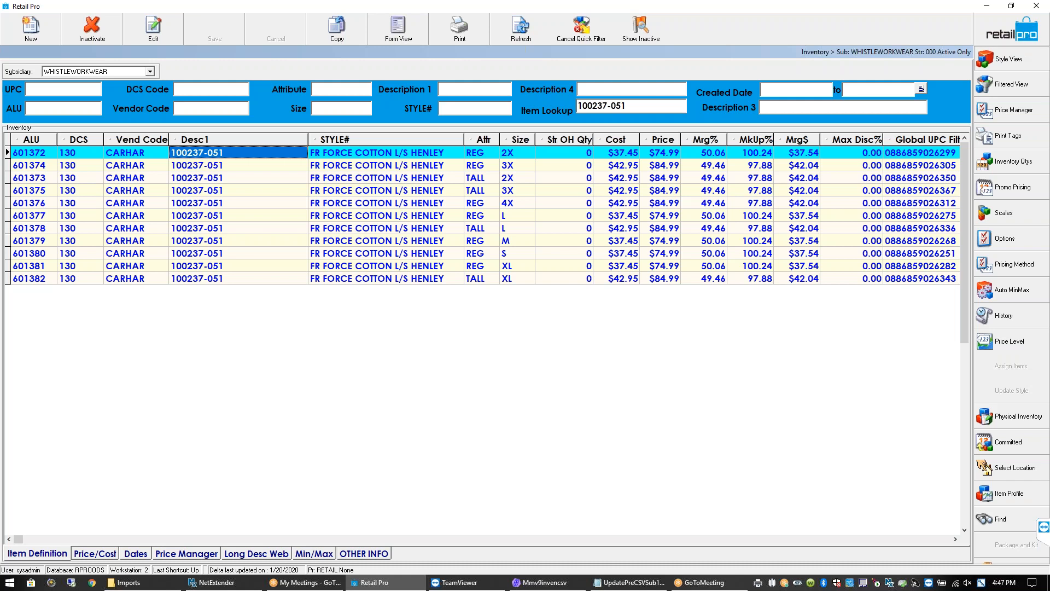
Open style 100237-051 in form view with an enlarged item details area
left_click(1009, 59)
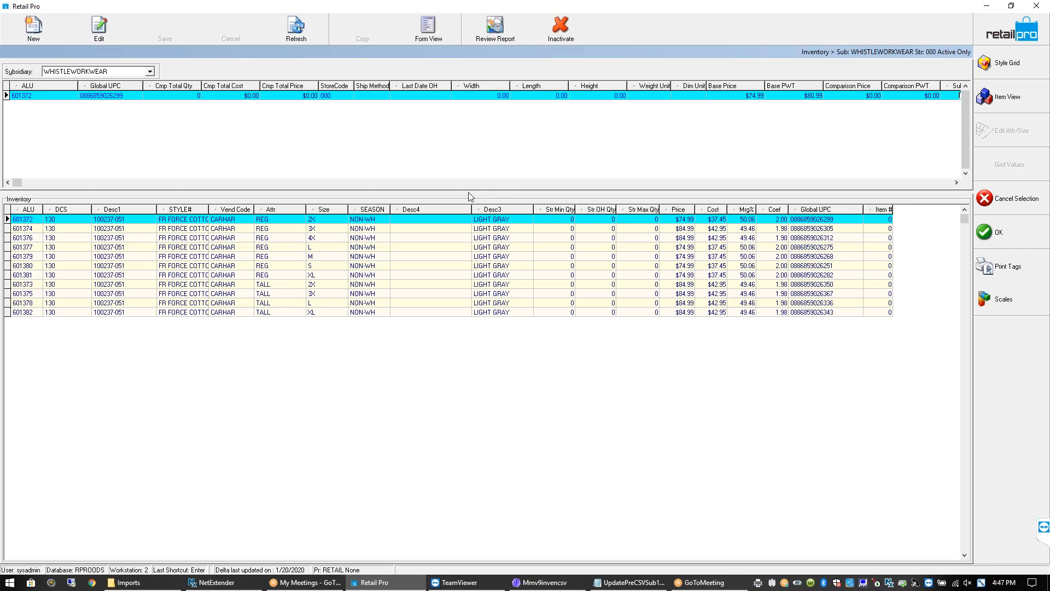
left_click_drag(468, 191, 467, 254)
left_click(436, 34)
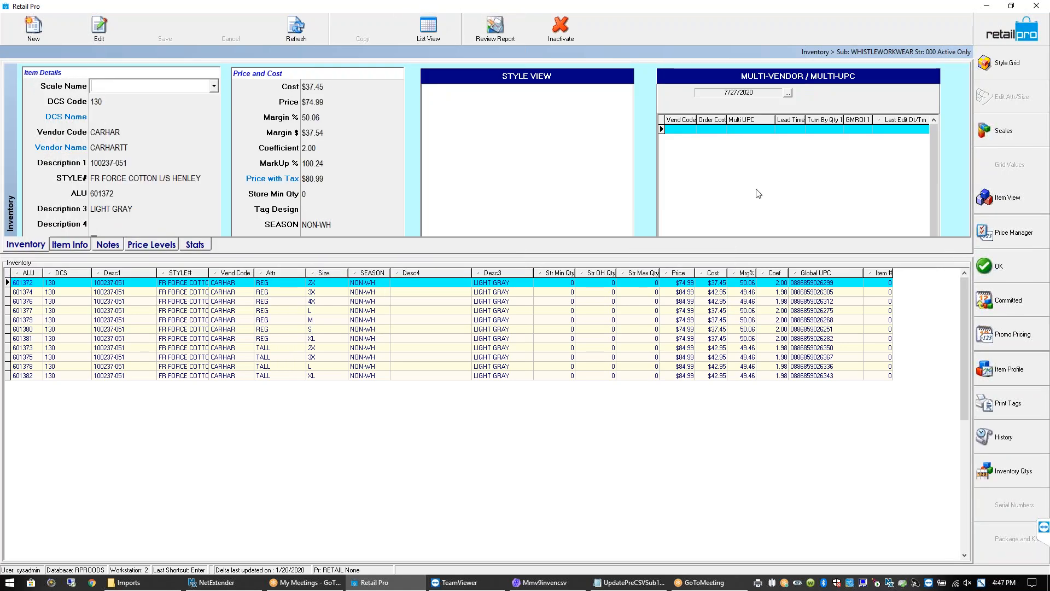
left_click(1012, 64)
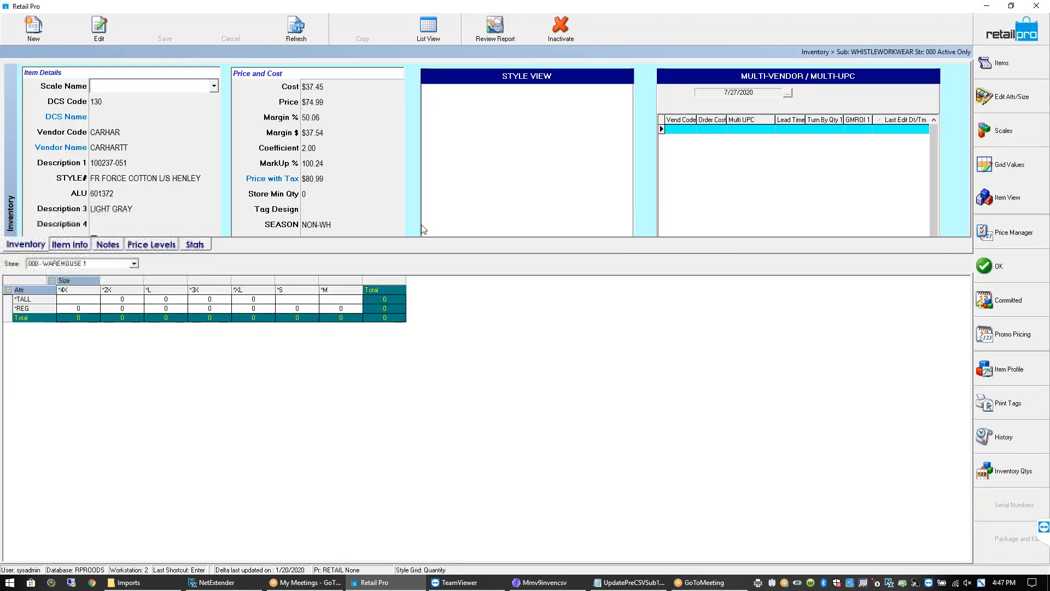
left_click_drag(360, 254, 367, 315)
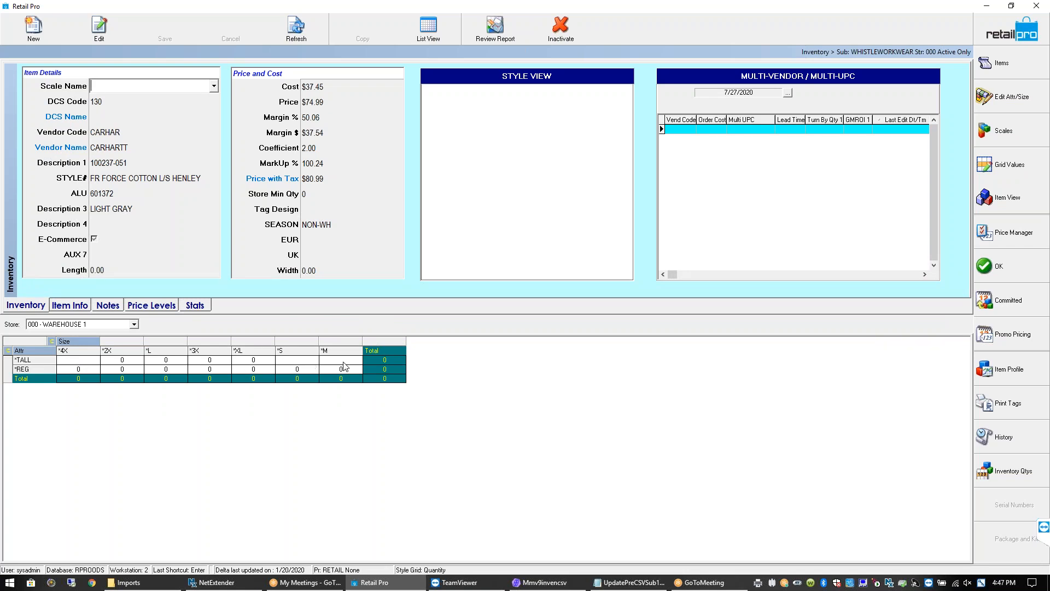
Return to the style's item list and reorder the Size and Attr columns
left_click(1006, 65)
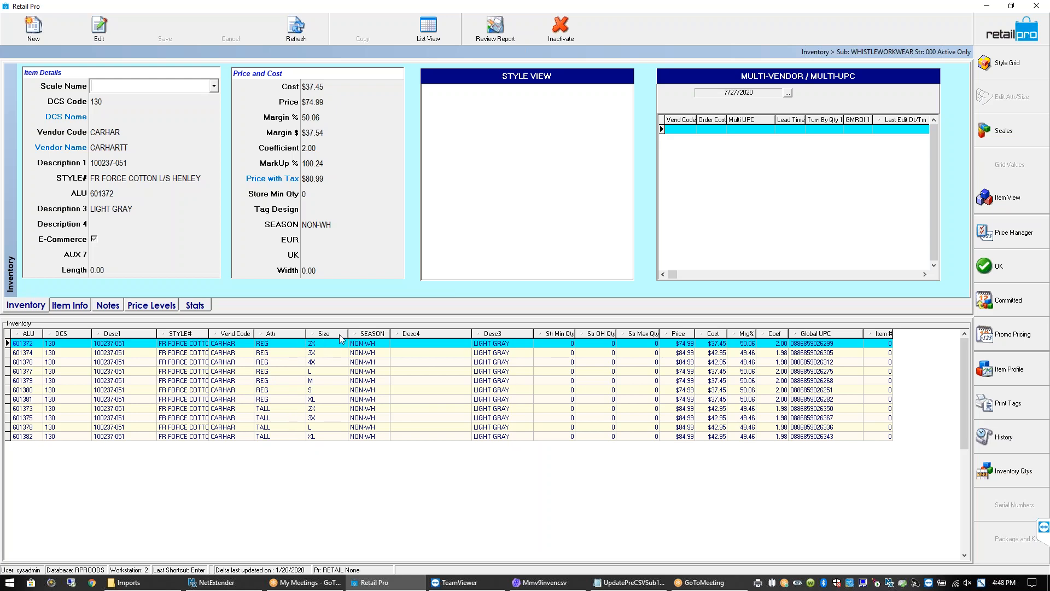
left_click_drag(339, 334, 271, 336)
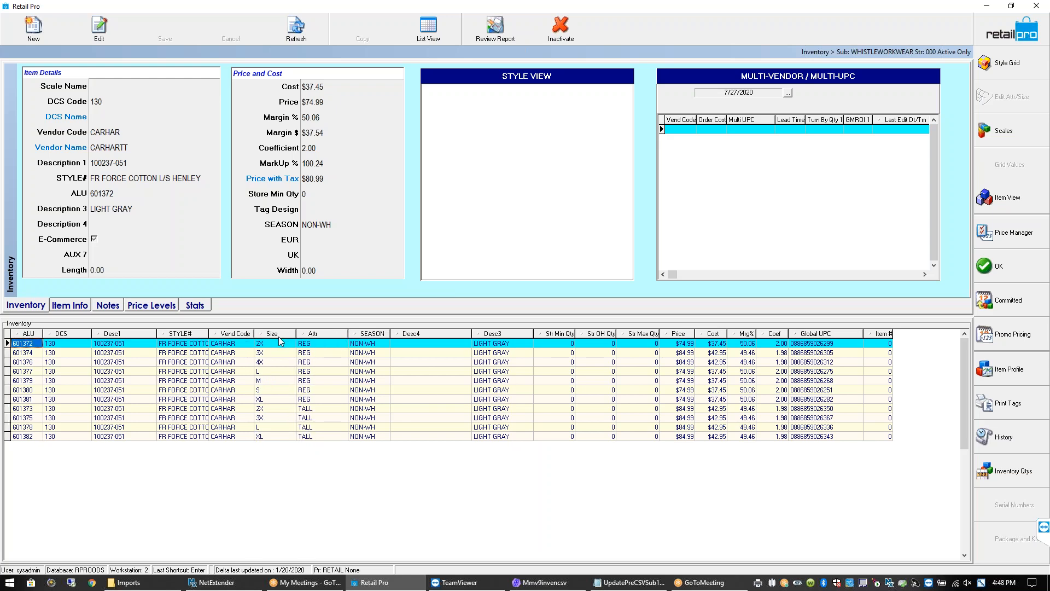
left_click_drag(334, 333, 271, 335)
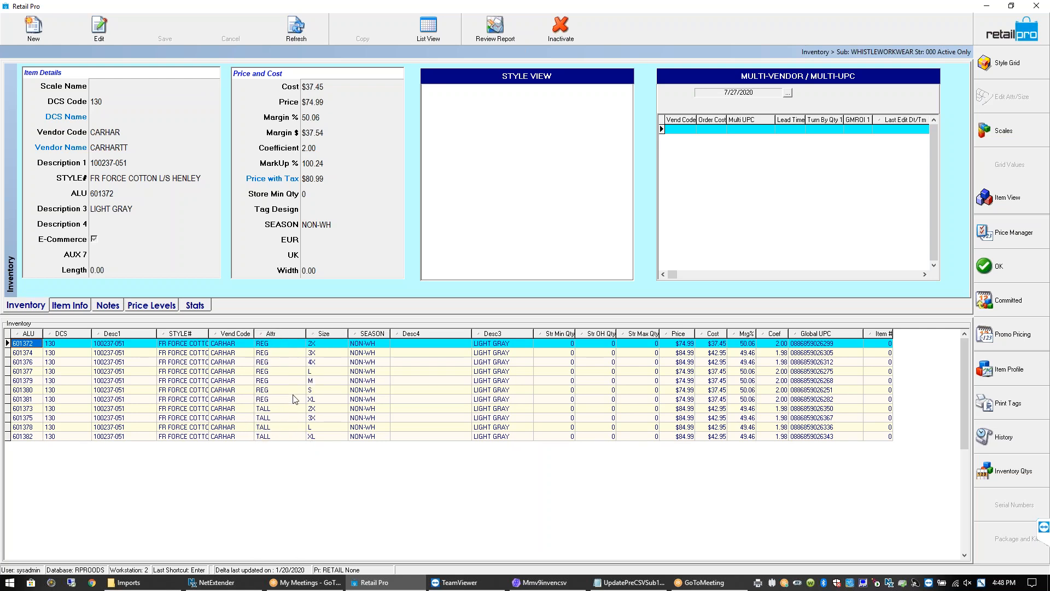
left_click(290, 410)
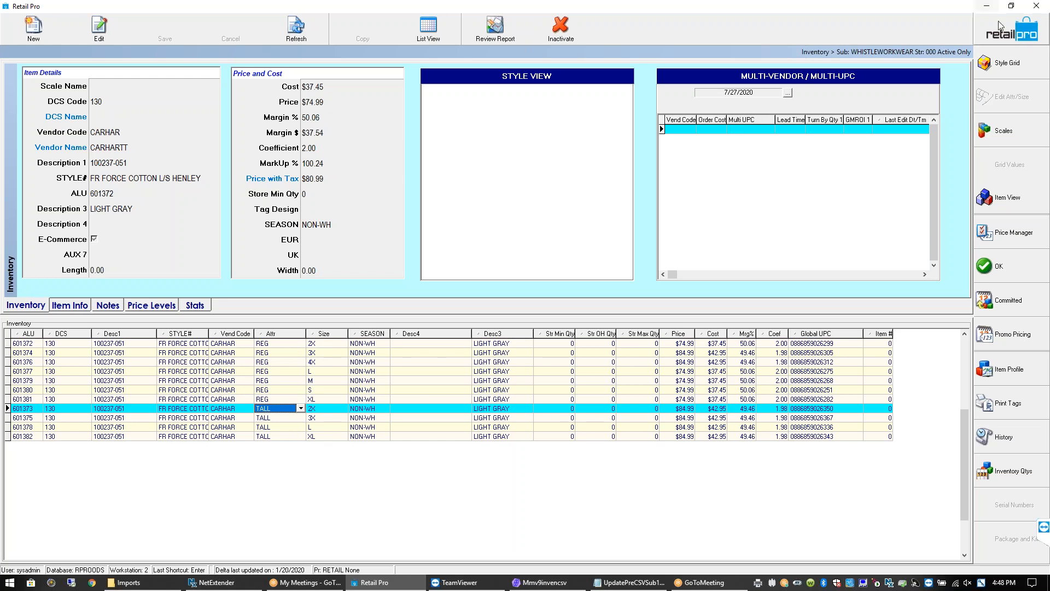
In the style grid, enter quantity 0 for TALL S and 2 for TALL M
left_click(1008, 65)
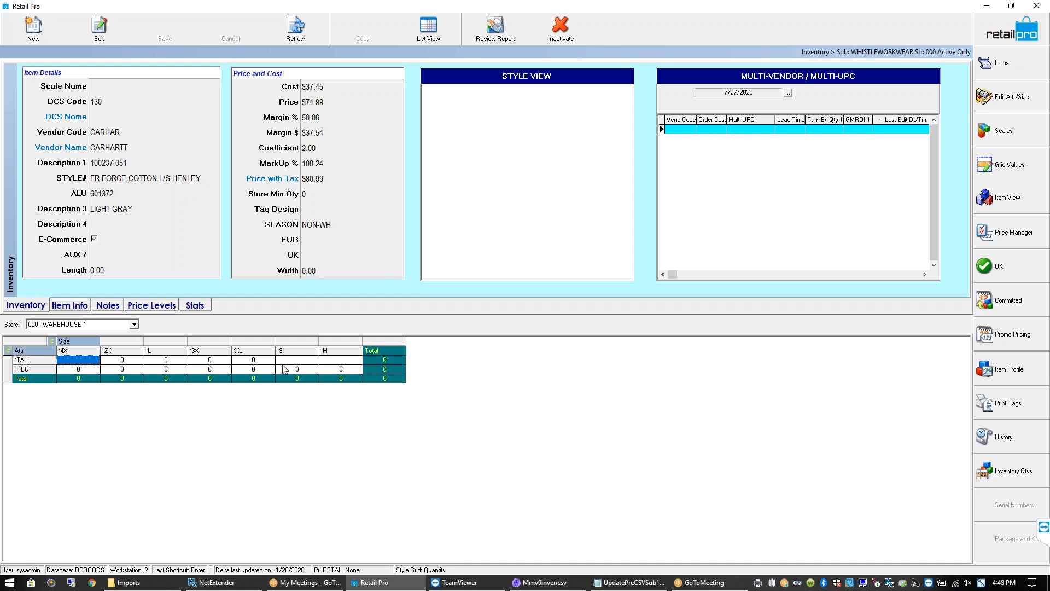
left_click(293, 361)
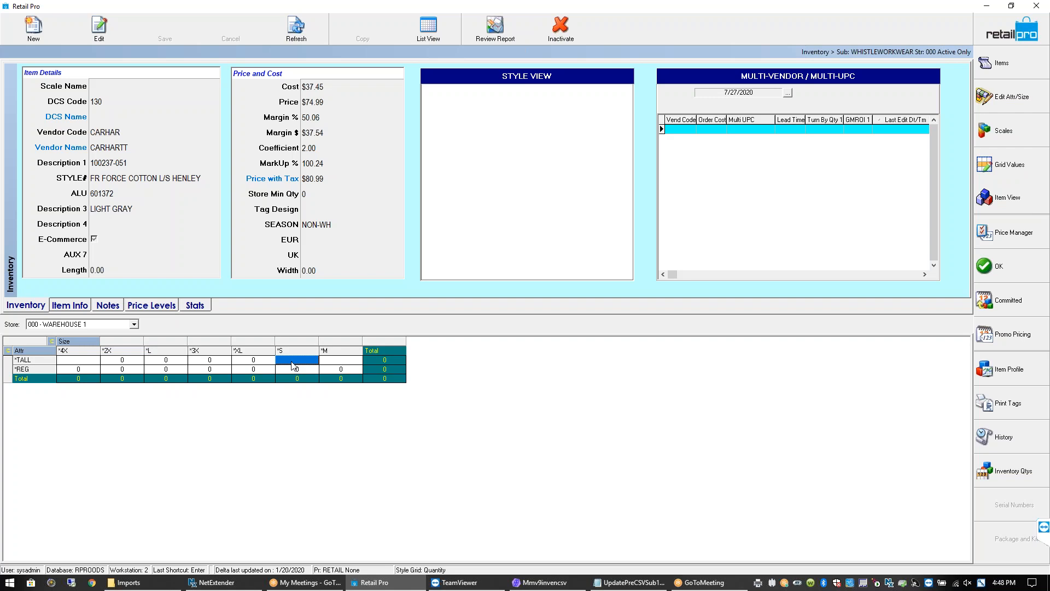
left_click(333, 363)
left_click(308, 360)
type("0")
left_click(308, 363)
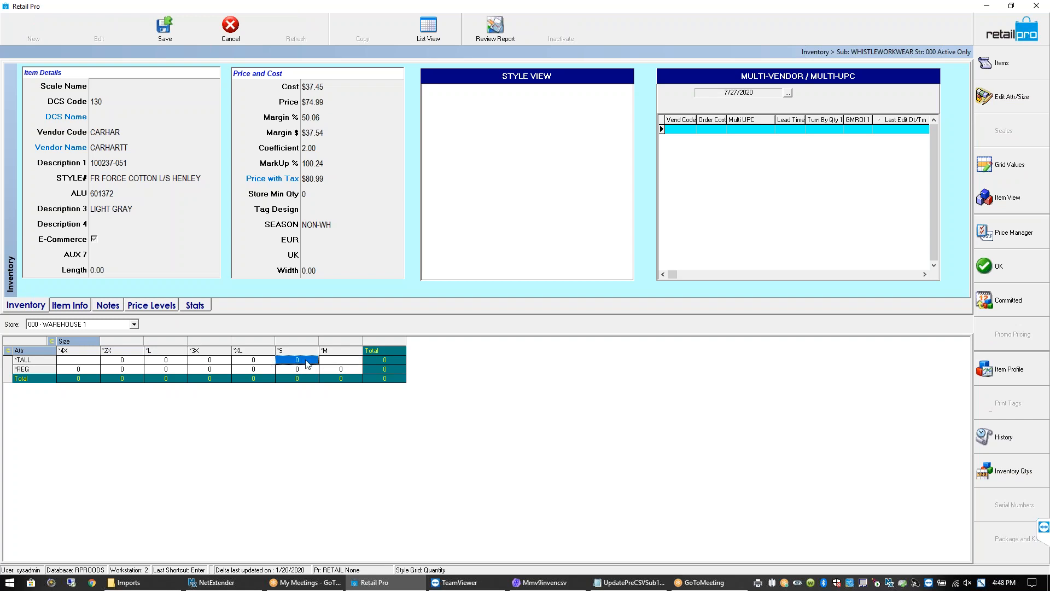
left_click(332, 362)
type("2")
left_click(310, 363)
left_click(335, 365)
Check the new TALL S and TALL M rows in the item list, then revisit the grid
left_click(1001, 72)
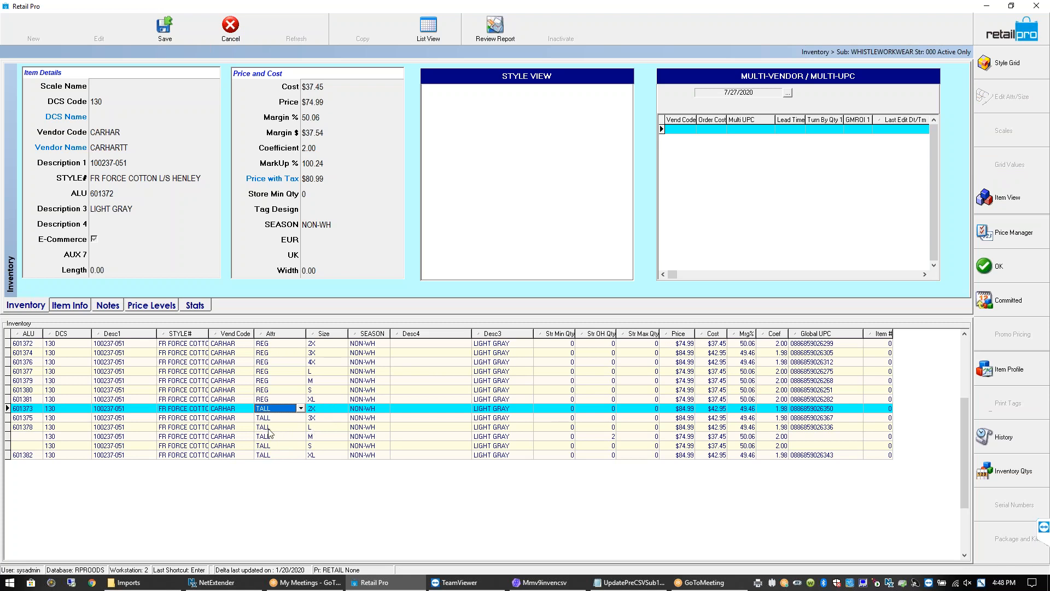
left_click(316, 428)
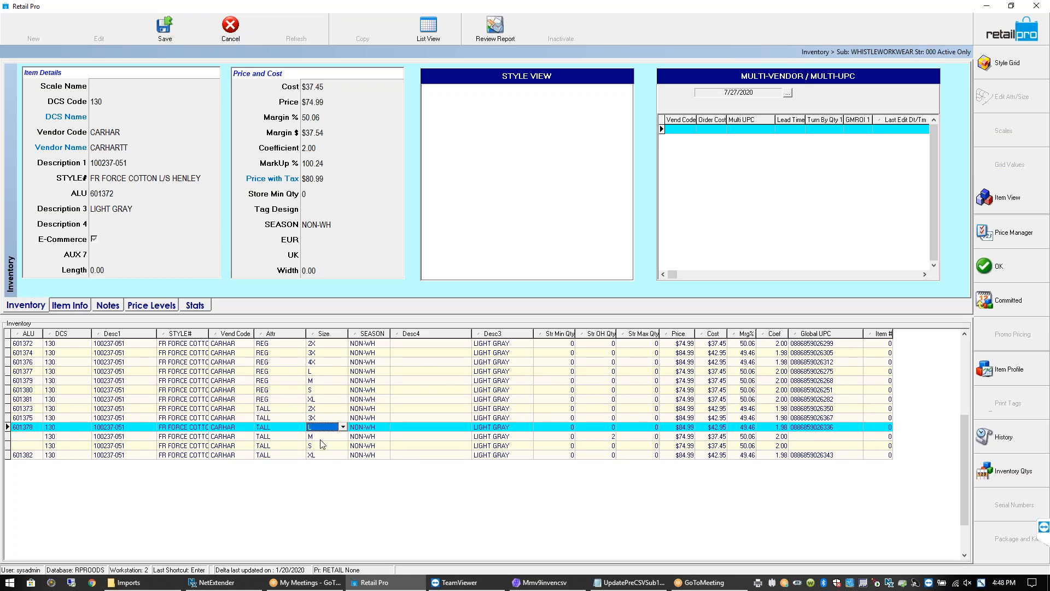
left_click(322, 446)
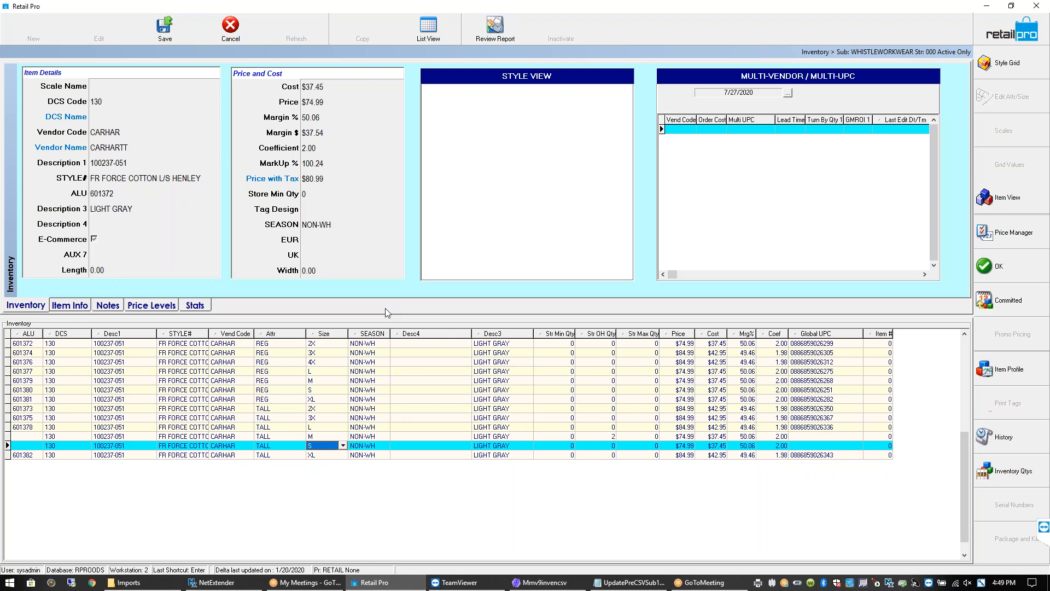
left_click(1013, 64)
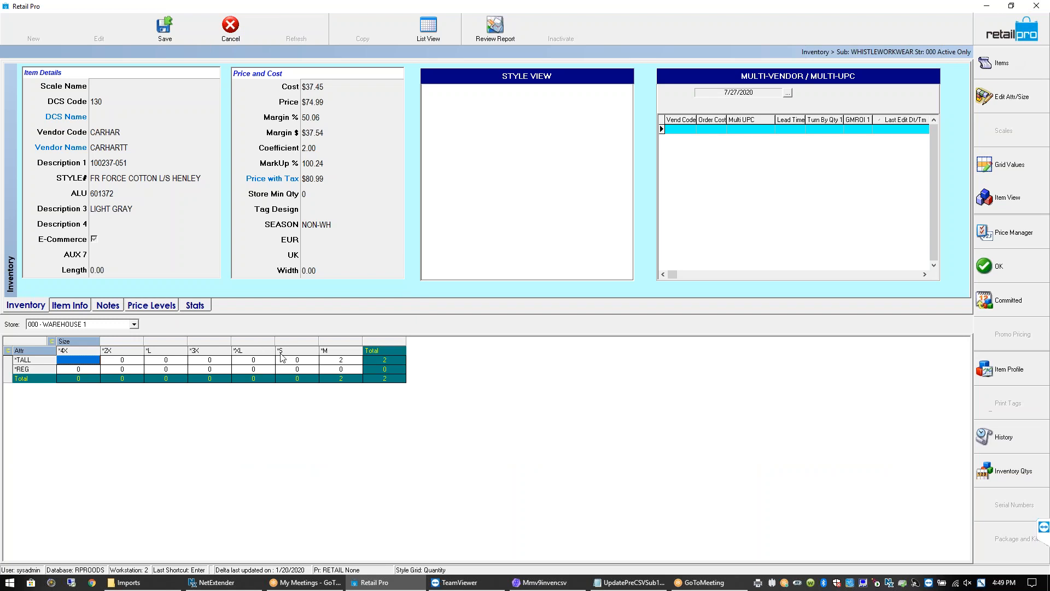
left_click(304, 368)
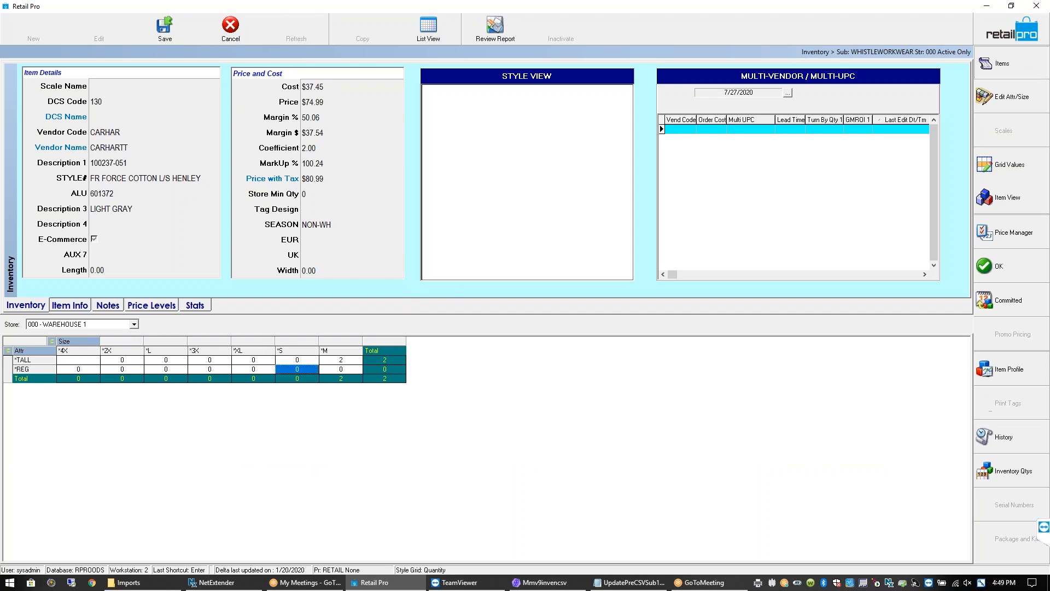
left_click(1003, 64)
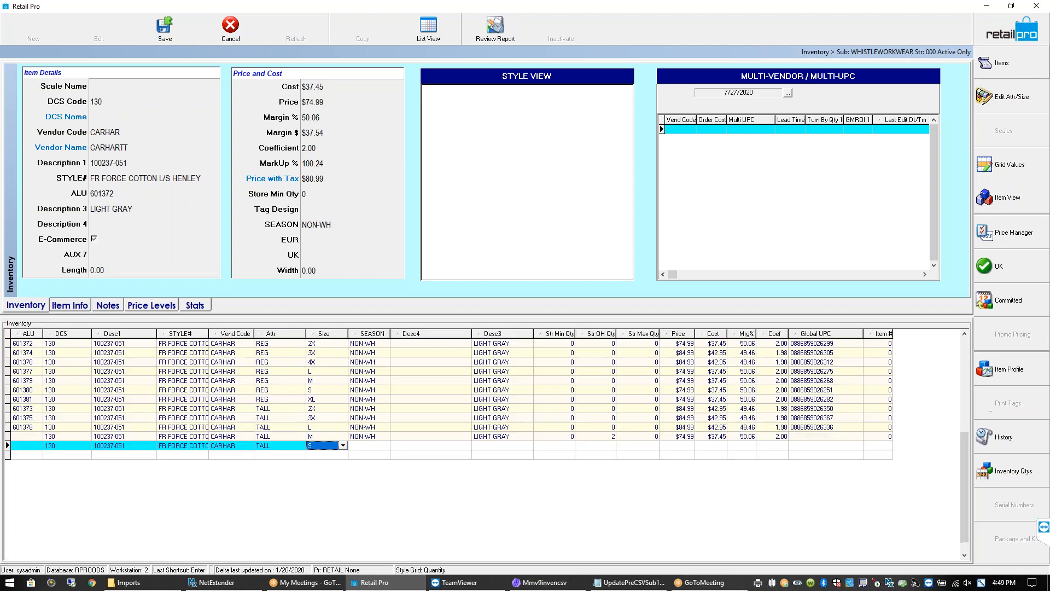
Widen the STYLE# column to show FR FORCE COTTON L/S HENLEY, then leave the style form
left_click(1015, 37)
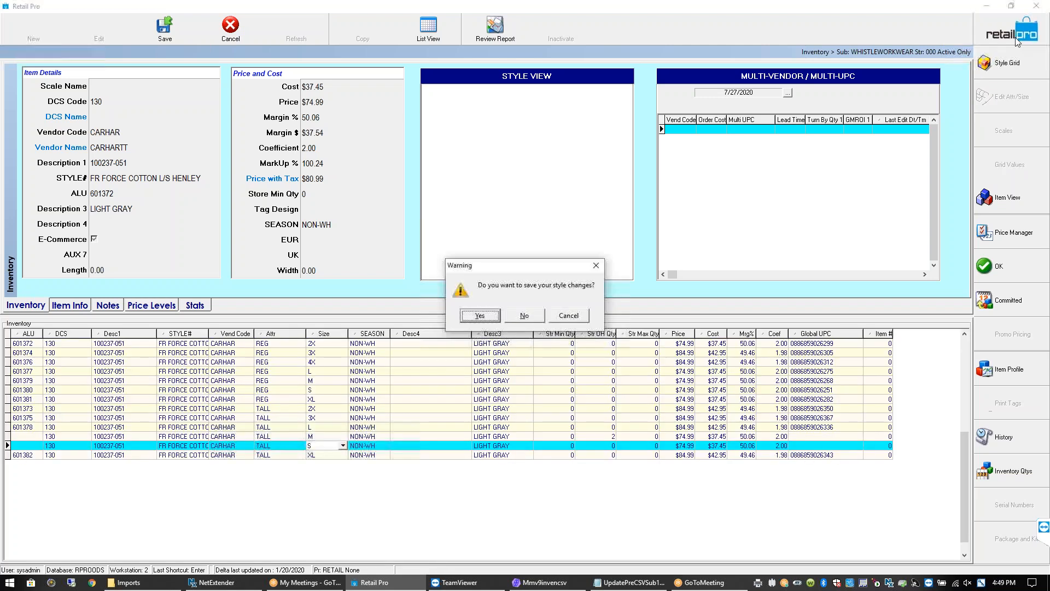
left_click(576, 320)
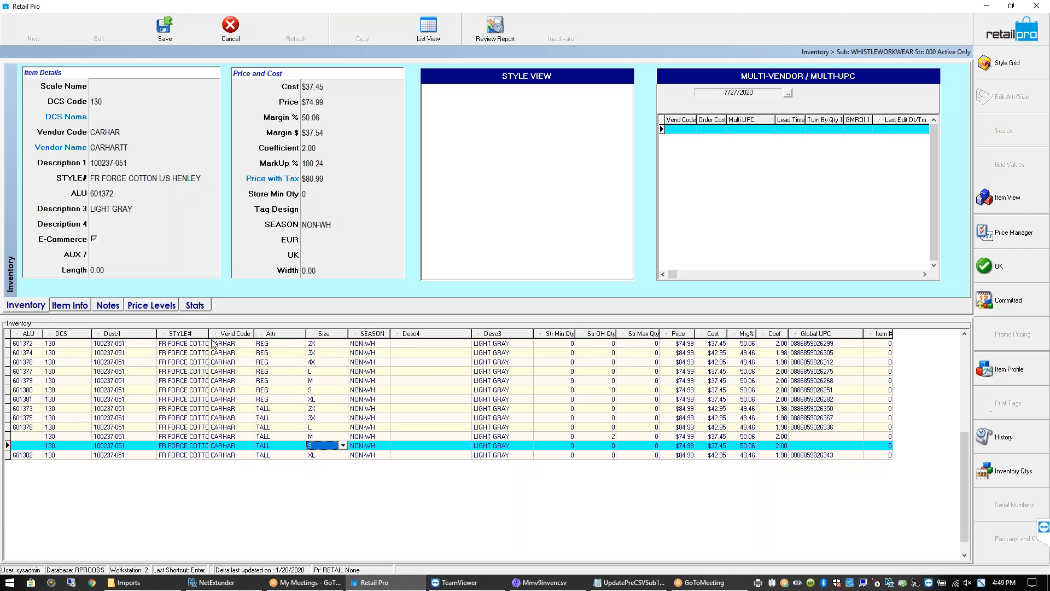
left_click_drag(208, 333, 263, 333)
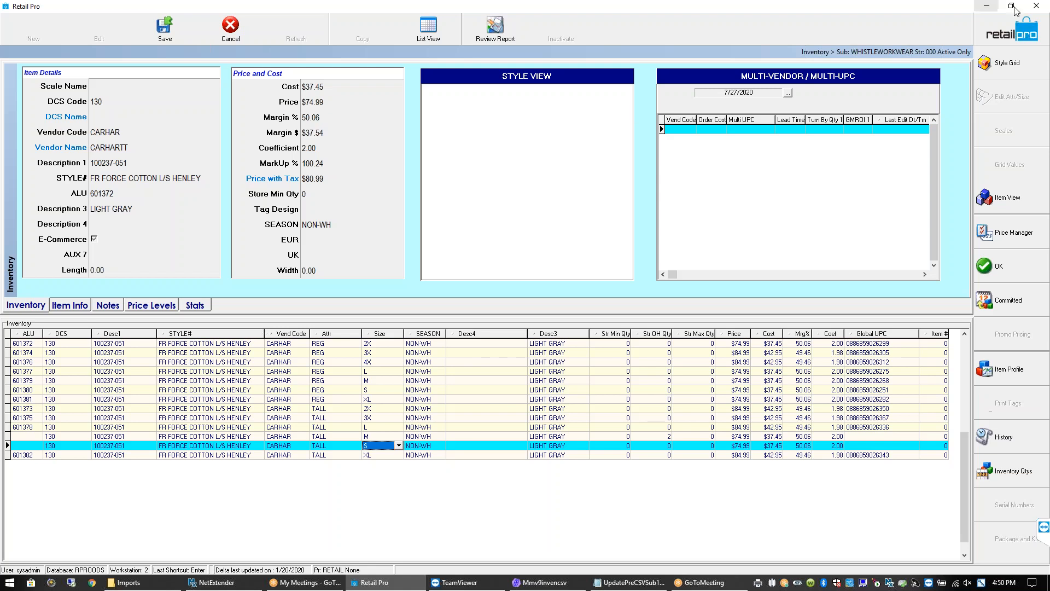
left_click(1011, 36)
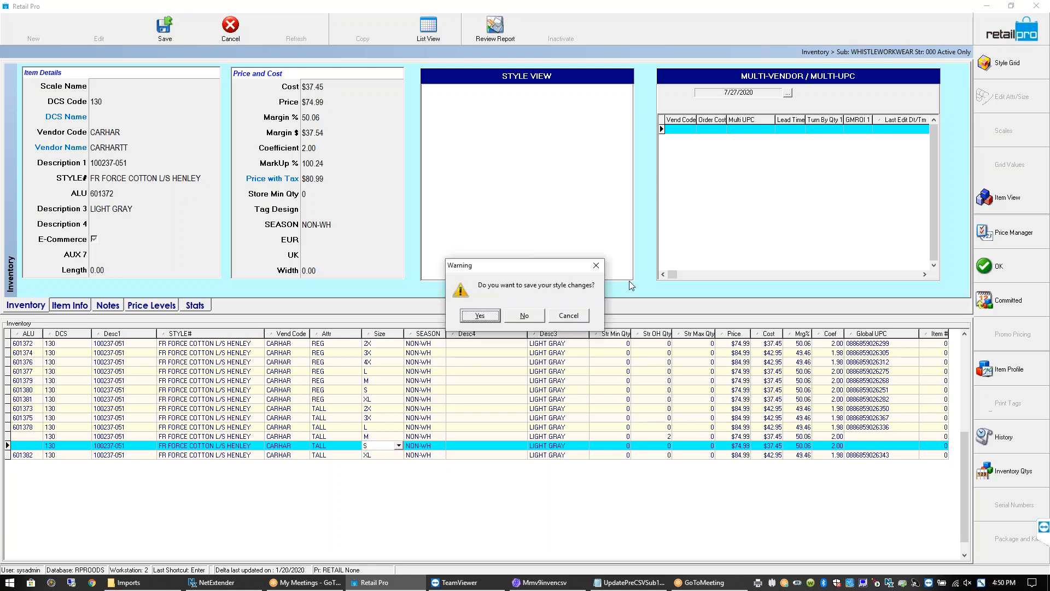
Save the style changes for henley 100237-051
left_click(498, 320)
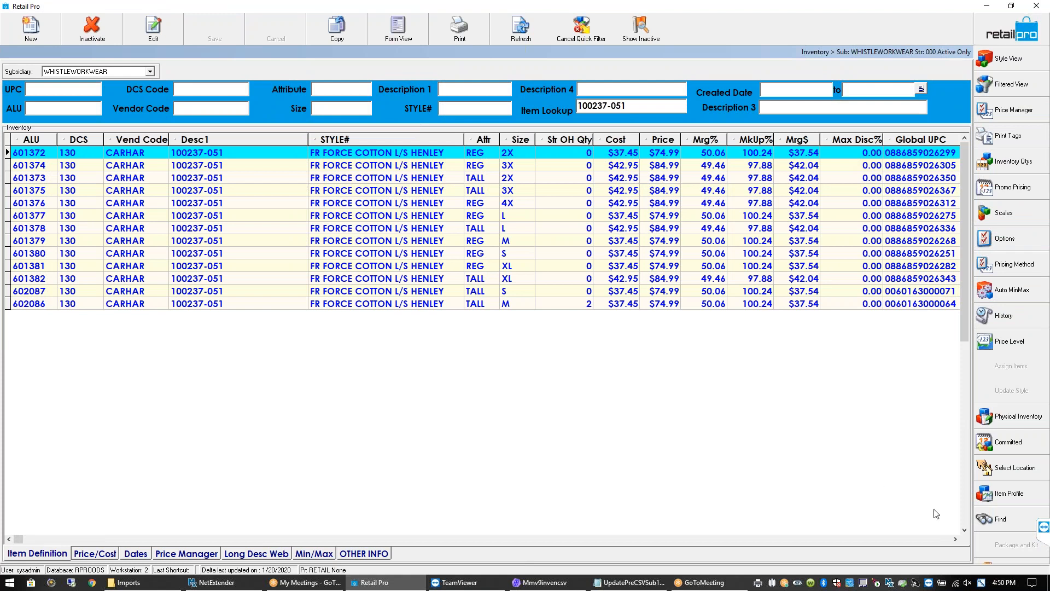
left_click(955, 539)
left_click(955, 539)
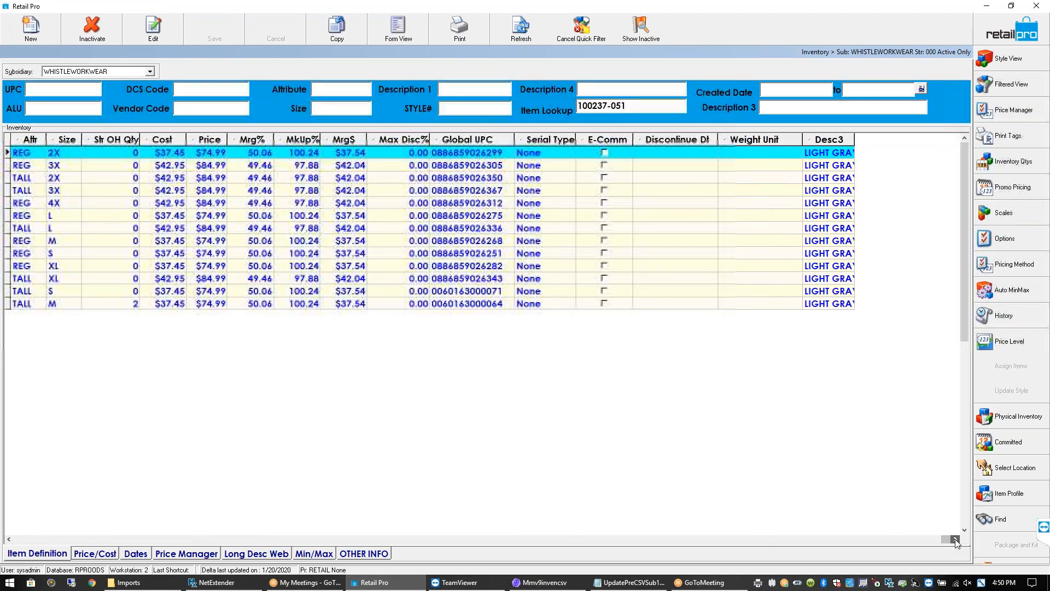
Open Interface > Page Manager for the inventory grid and browse its field list
right_click(659, 141)
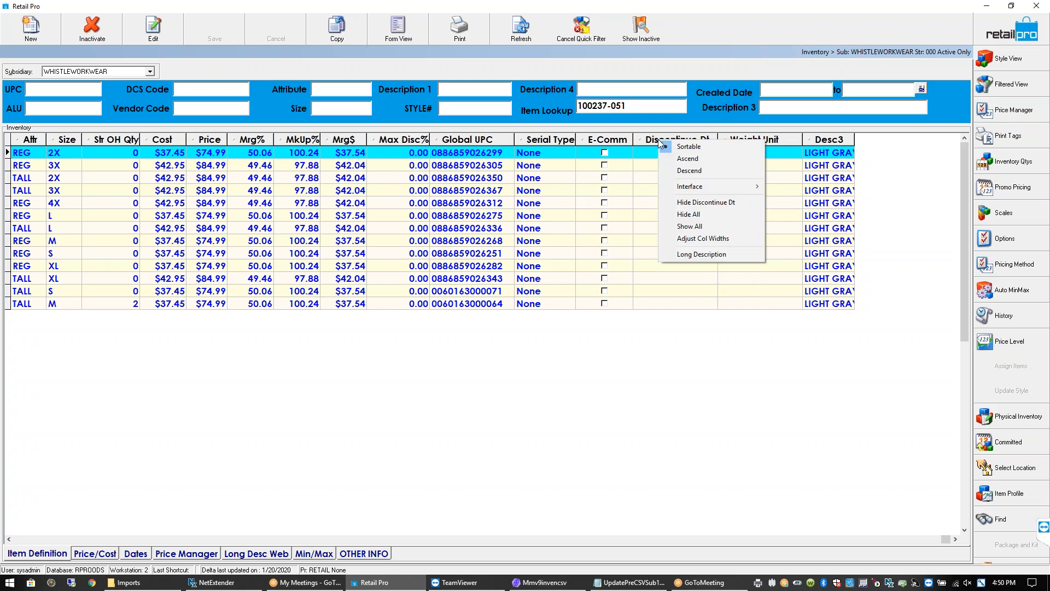
mouse_move(714, 187)
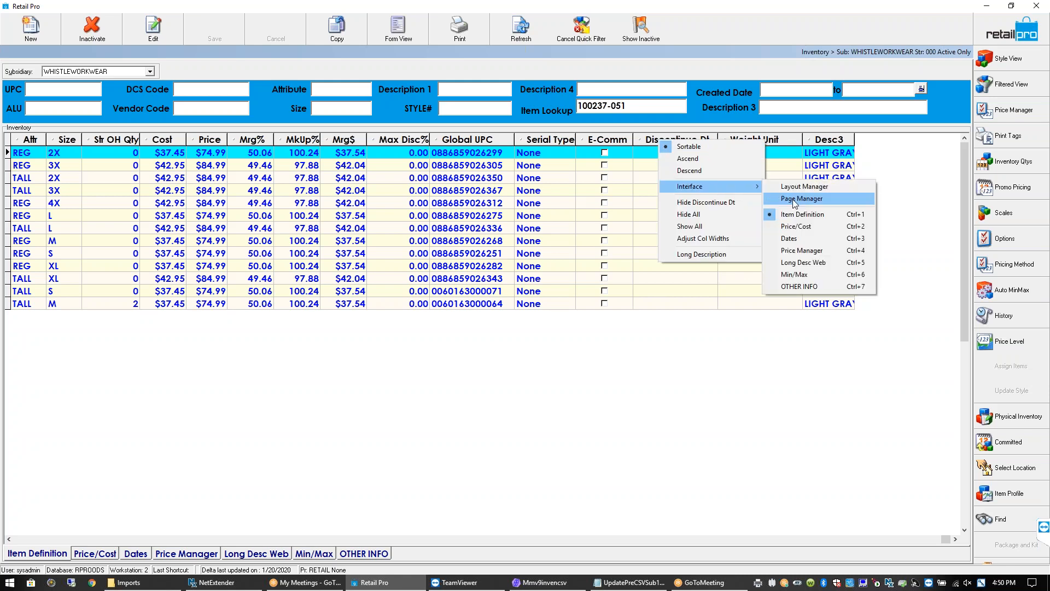
left_click(794, 199)
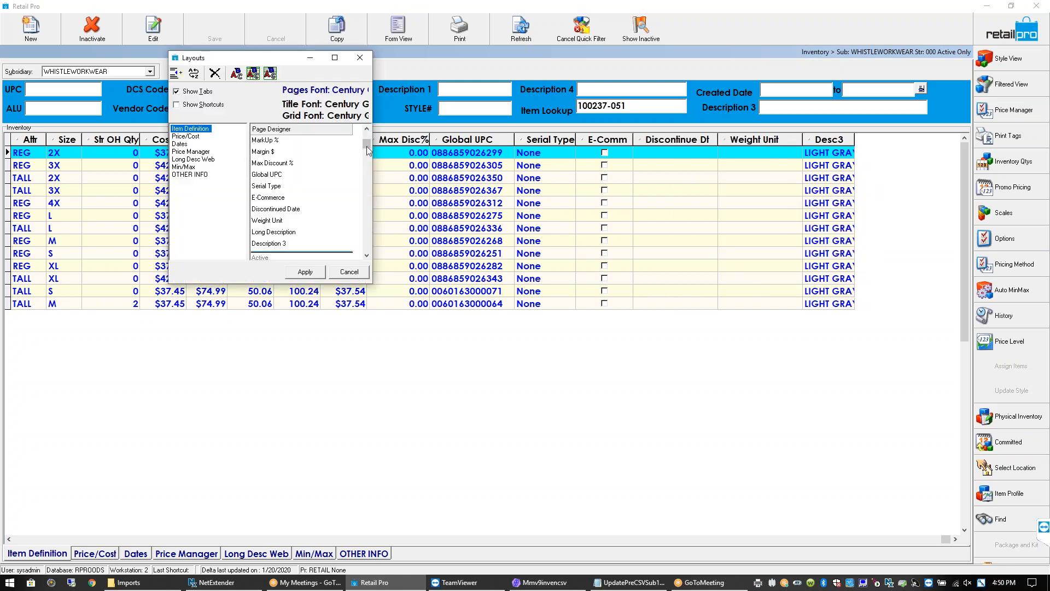
mouse_move(367, 144)
left_mouse_down()
mouse_move(366, 269)
mouse_move(363, 143)
left_mouse_up()
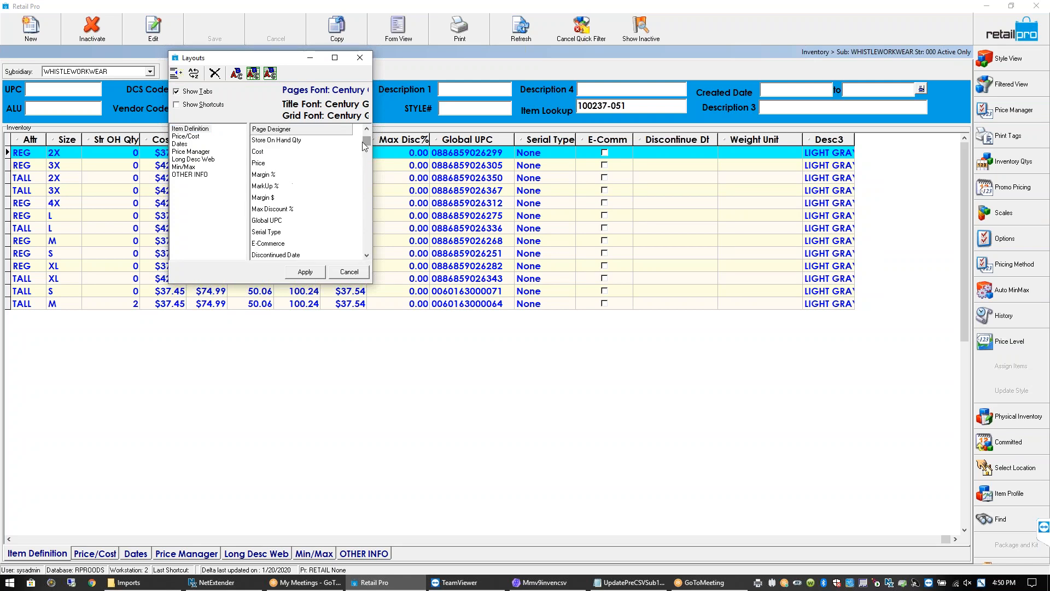
left_click(367, 131)
left_click(367, 131)
left_click(367, 131)
left_click(367, 131)
left_click(367, 131)
left_click(367, 131)
left_click(367, 131)
left_click(367, 130)
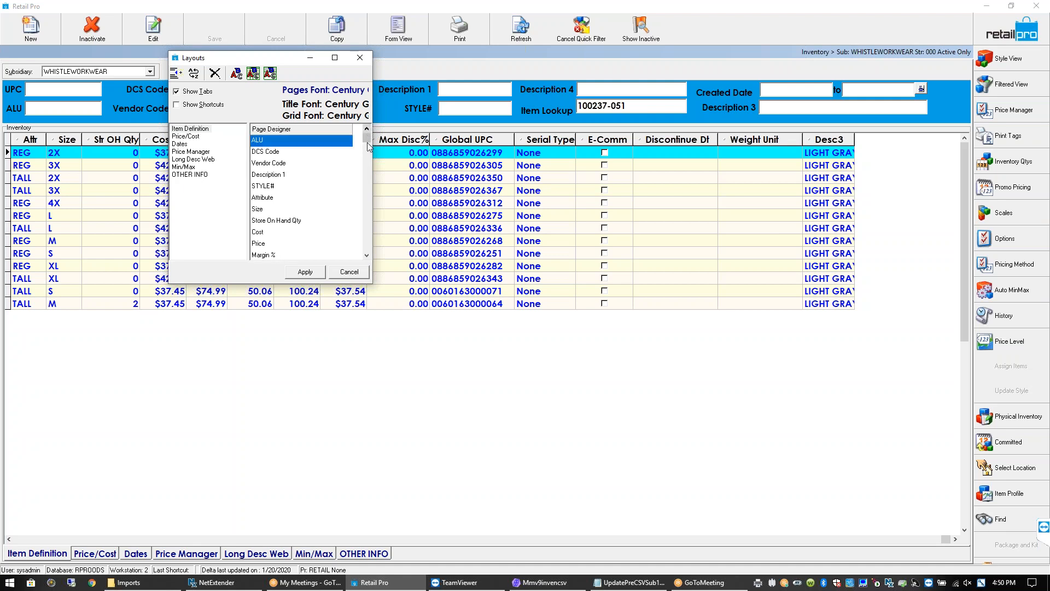
left_click(366, 255)
left_click(366, 255)
left_click(366, 255)
left_click(367, 255)
left_click(366, 255)
left_click(366, 255)
left_click(366, 255)
left_click(366, 255)
left_click(367, 255)
left_click(366, 255)
left_click(366, 255)
left_click(366, 254)
Add the Active field after Max Disc% and apply the new grid layout
double_click(266, 224)
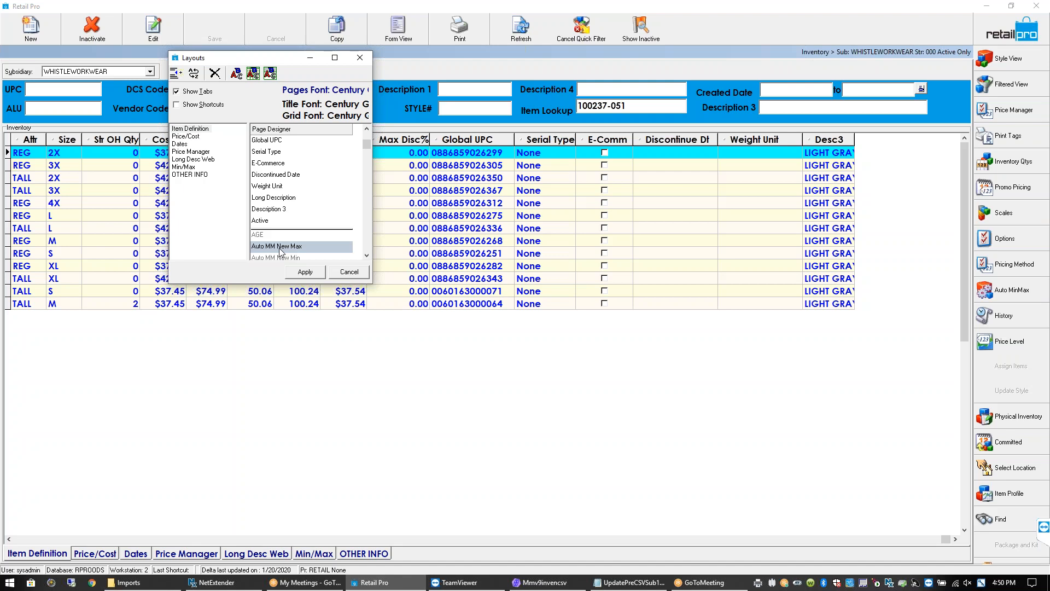
left_click(269, 163)
left_click_drag(268, 160, 271, 140)
left_click(306, 272)
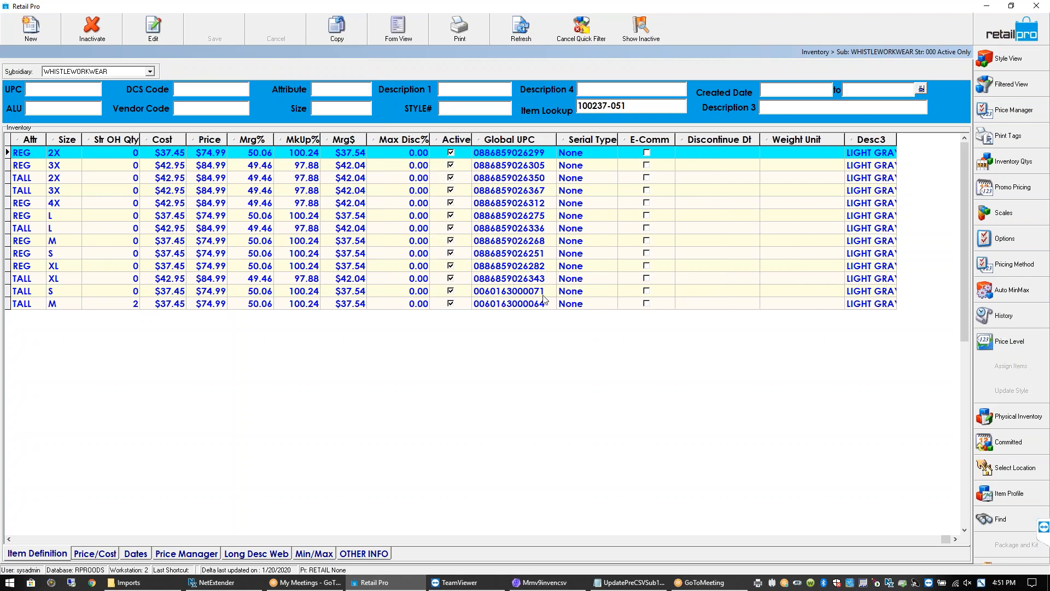
Move the Active column to the far left, leaving item 601372 active
left_click_drag(456, 144, 10, 144)
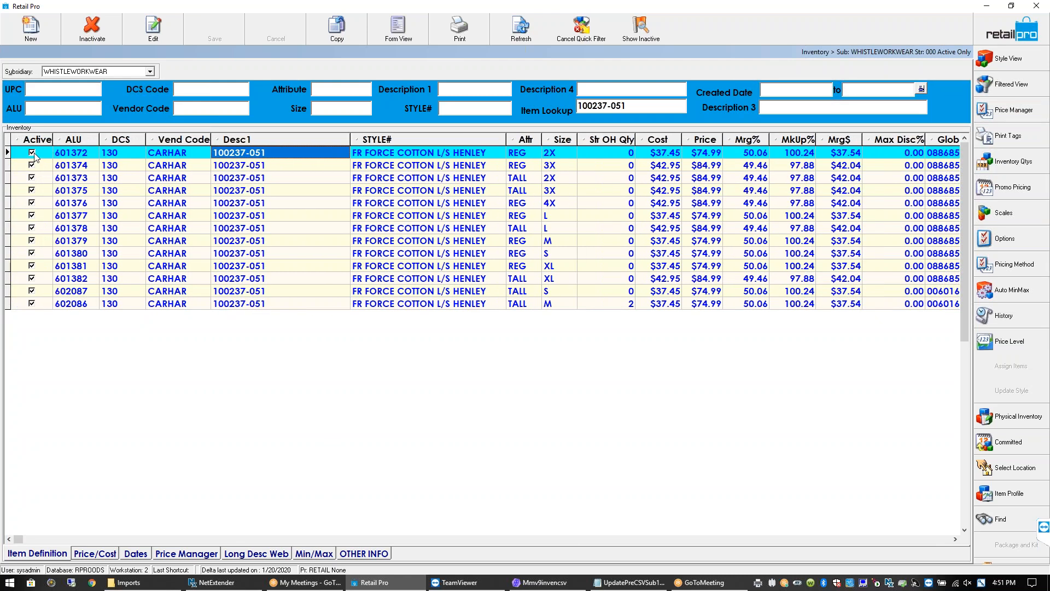
left_click(32, 154)
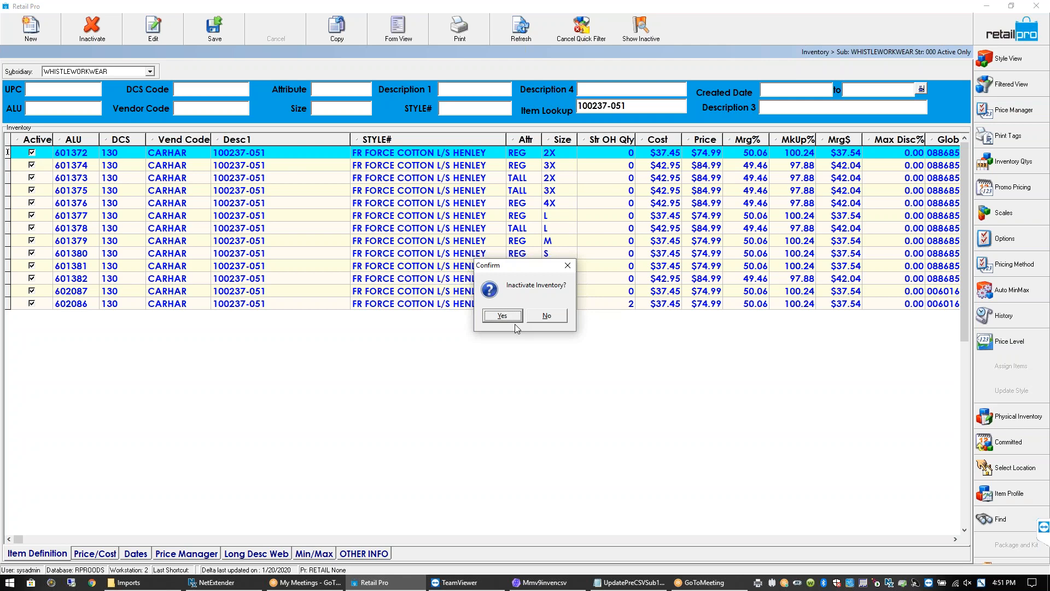
left_click(568, 266)
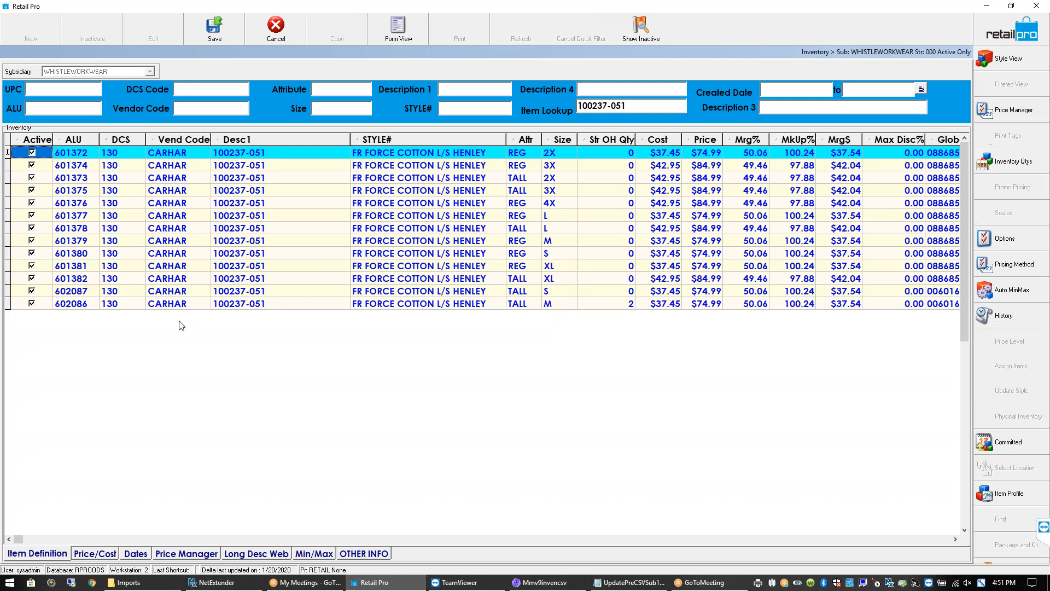
Inactivate items 602086 and 602087, confirming each prompt, and commit the change
left_click(31, 306)
left_click(32, 305)
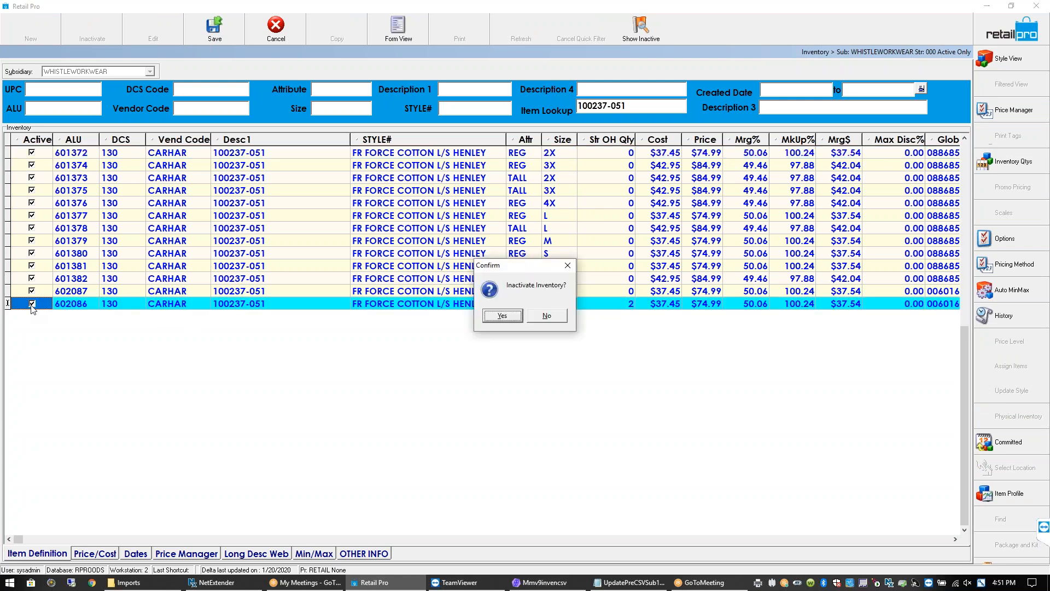
left_click(502, 317)
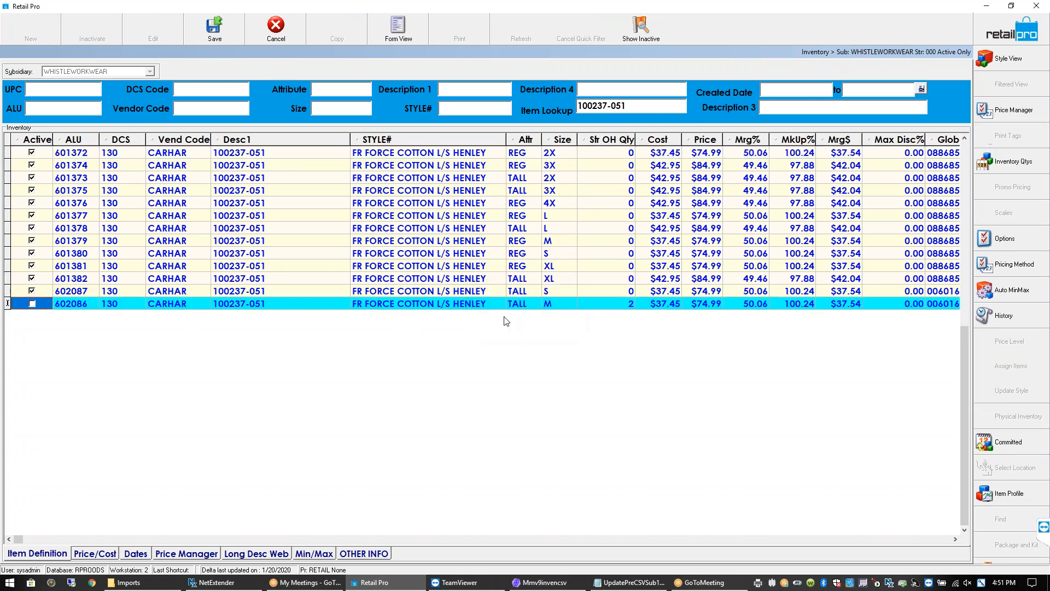
left_click(32, 292)
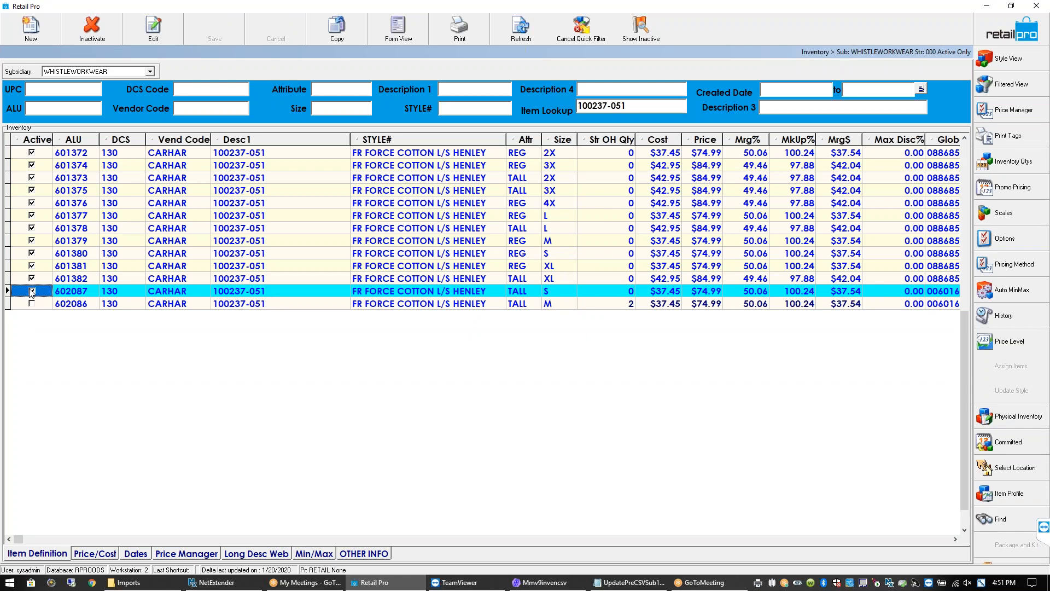
left_click(32, 293)
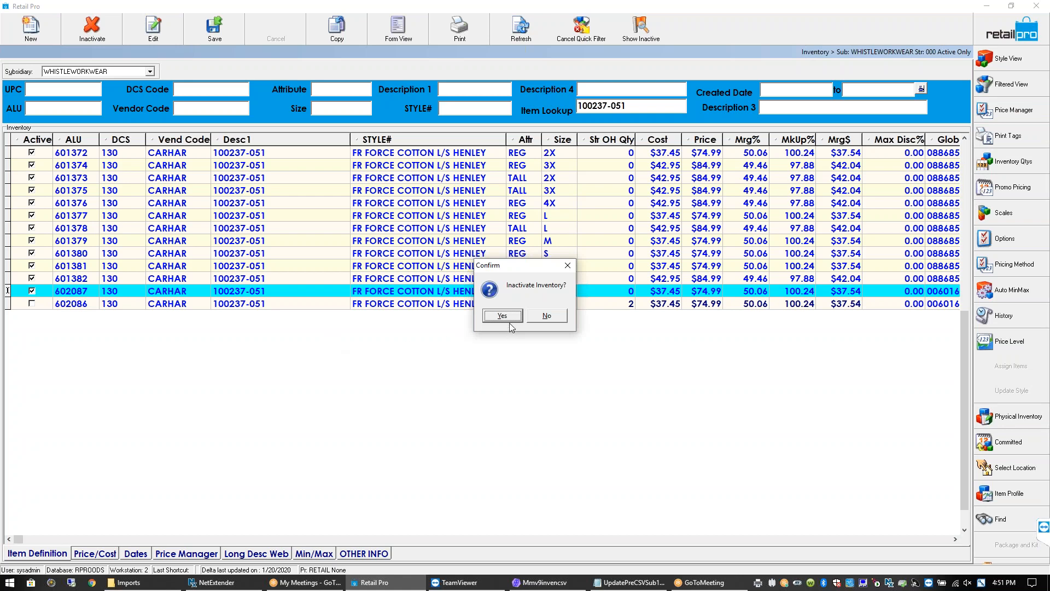
left_click(509, 319)
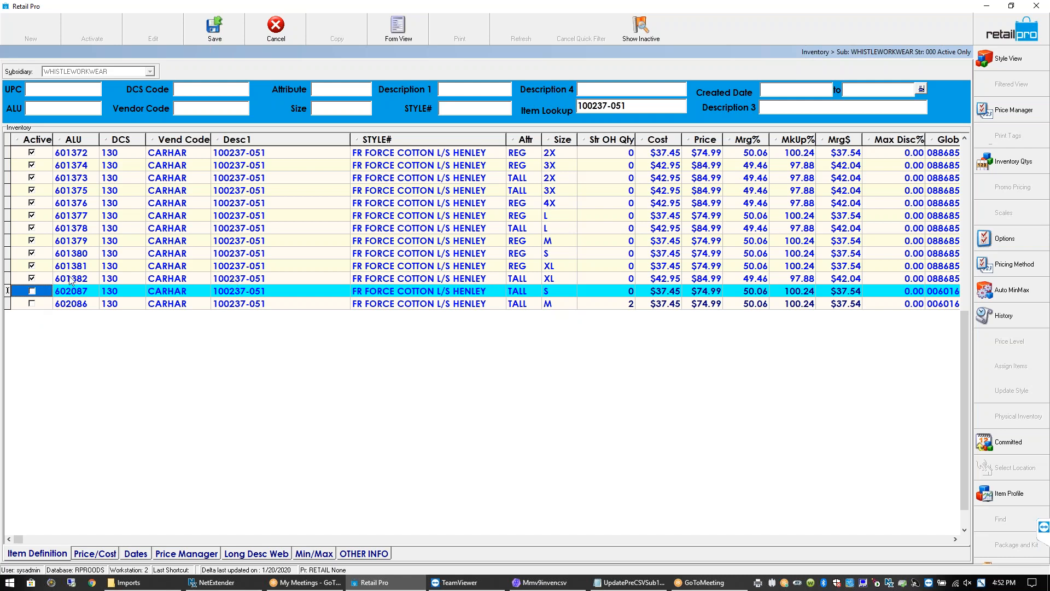
left_click(31, 280)
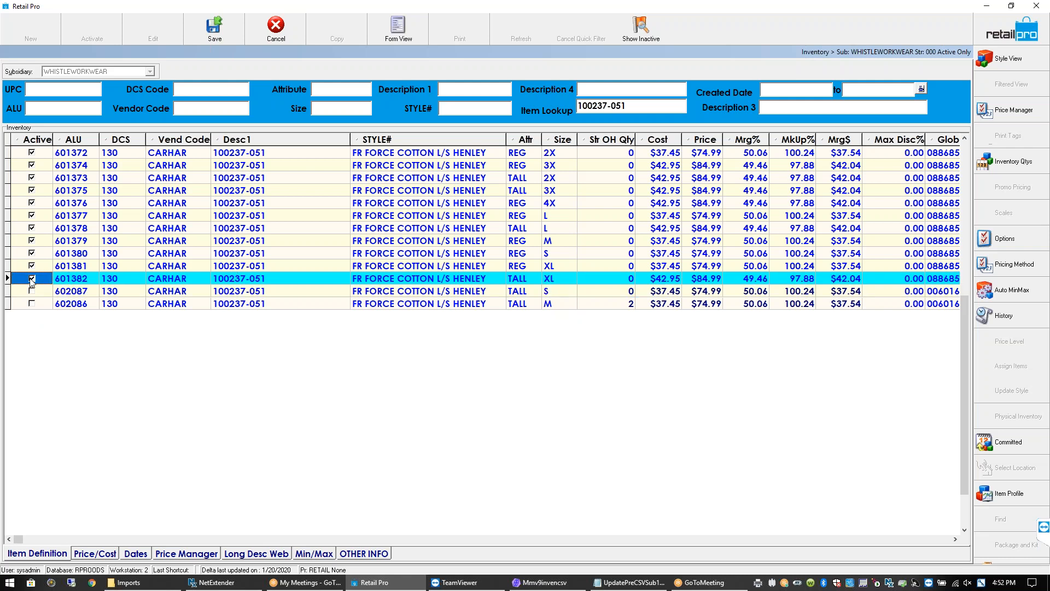
left_click(326, 290)
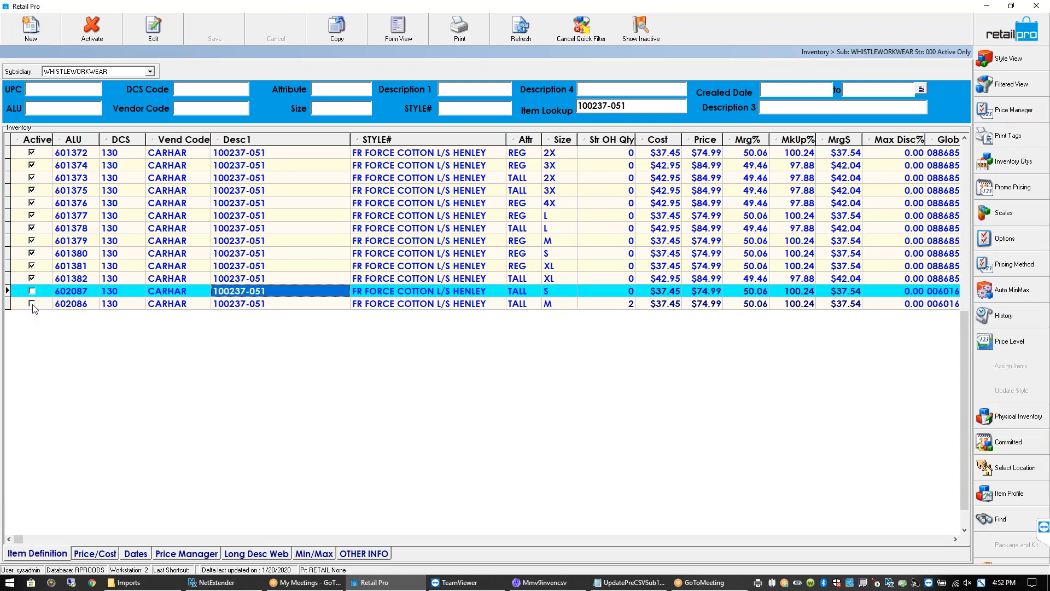
Narrow the Desc1 column so Global UPC fits, then start Price Manager's Adjust Prices for 100237-051
left_click_drag(350, 139, 307, 140)
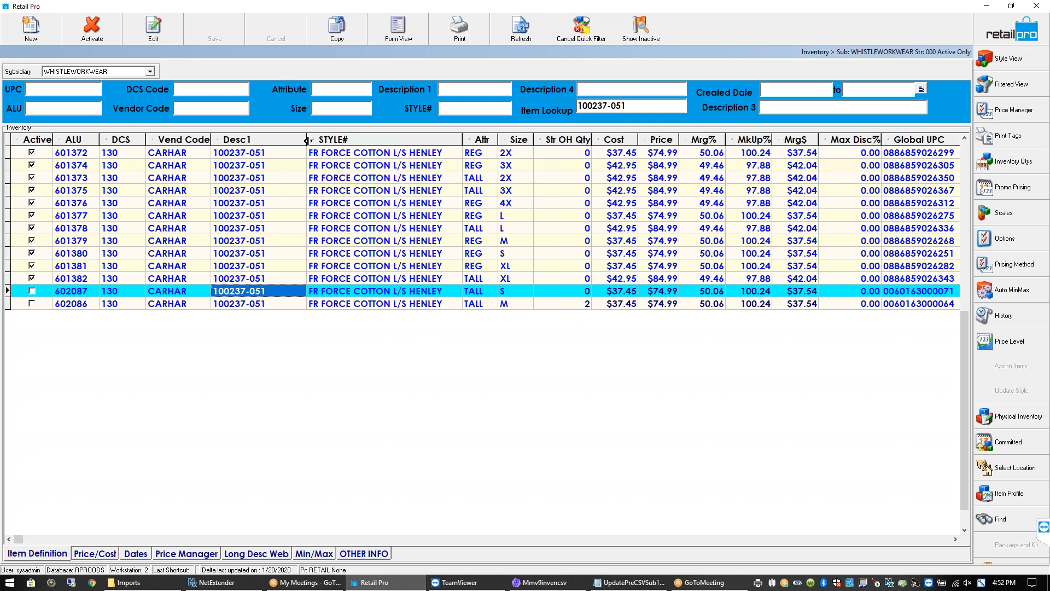
mouse_move(375, 582)
left_click_drag(628, 104, 544, 101)
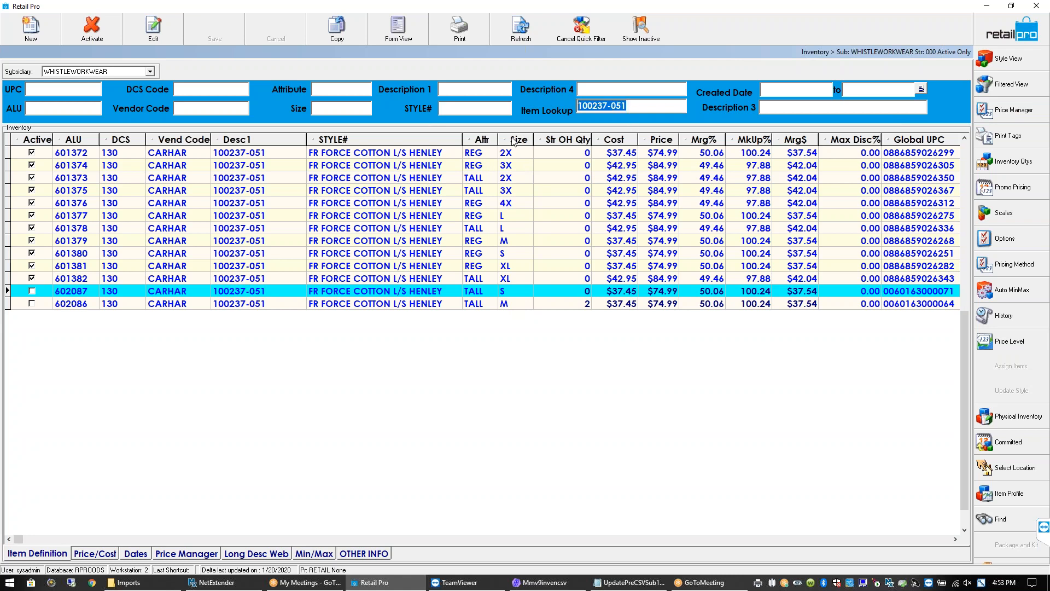
left_click(1013, 112)
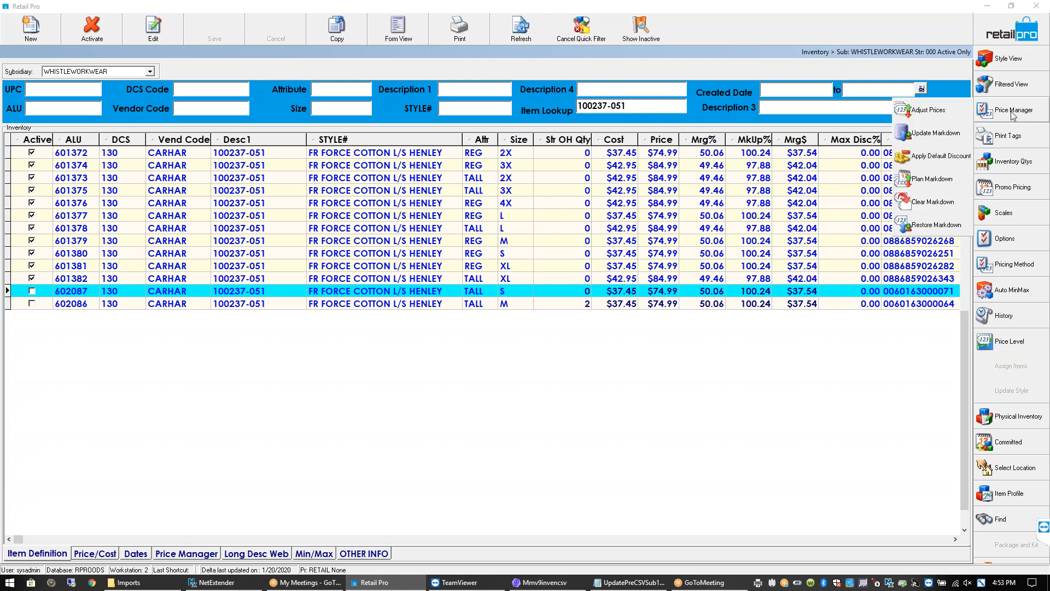
left_click(925, 113)
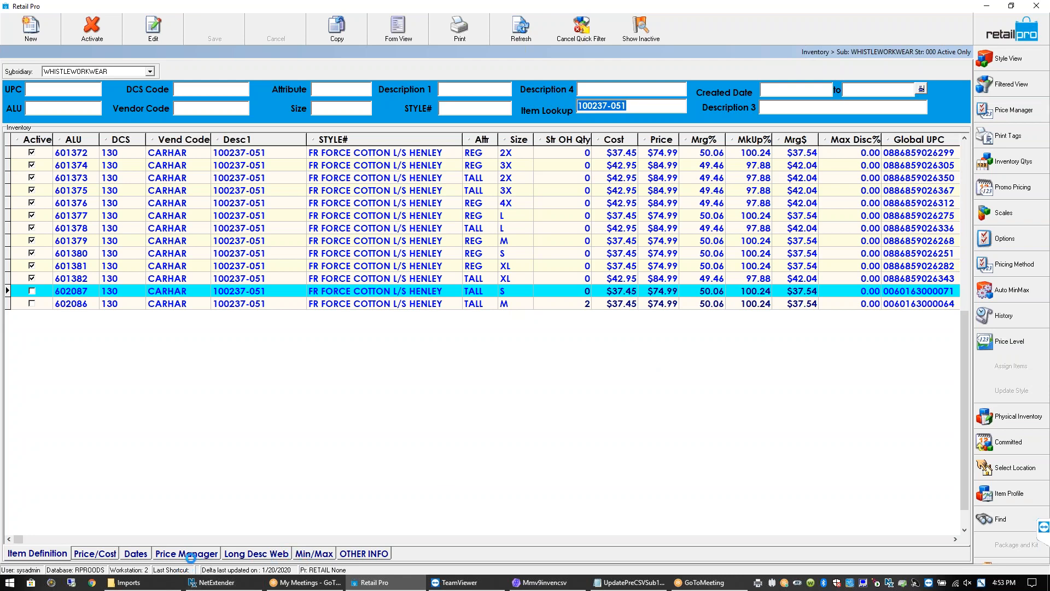
left_click(190, 554)
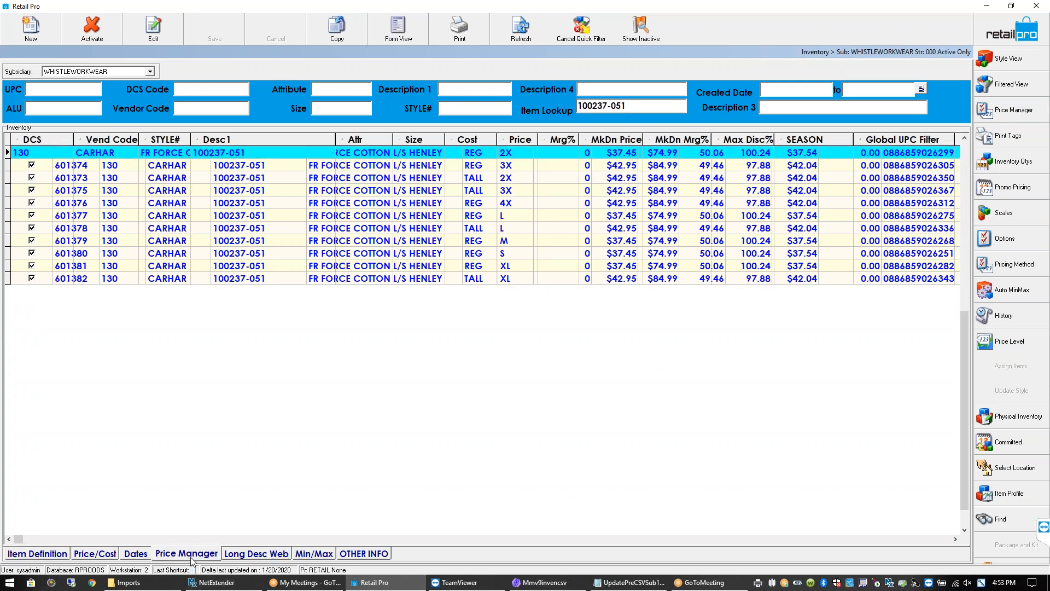
left_click(623, 153)
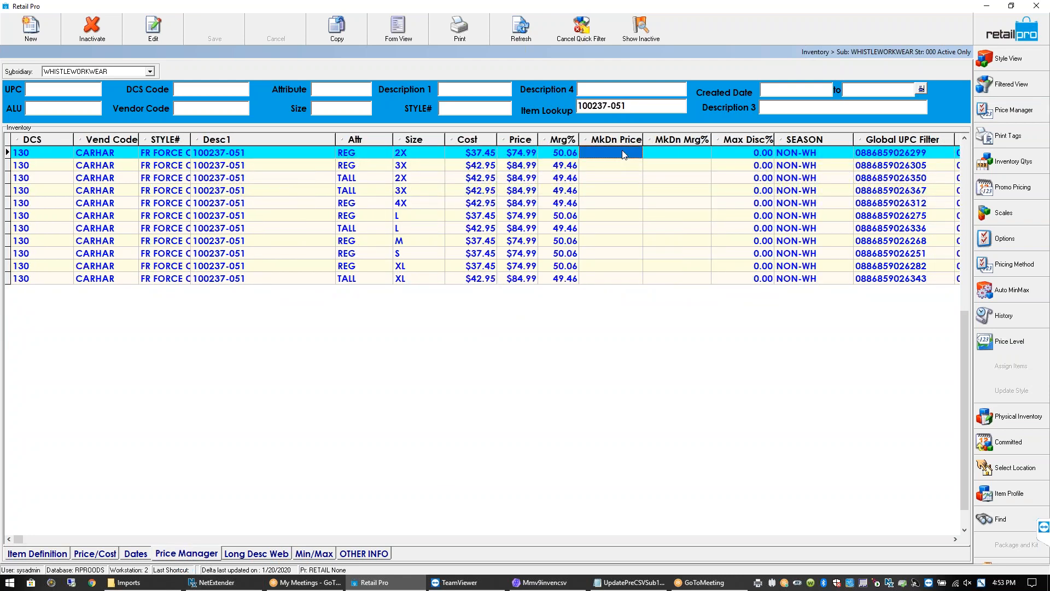
left_click(678, 152)
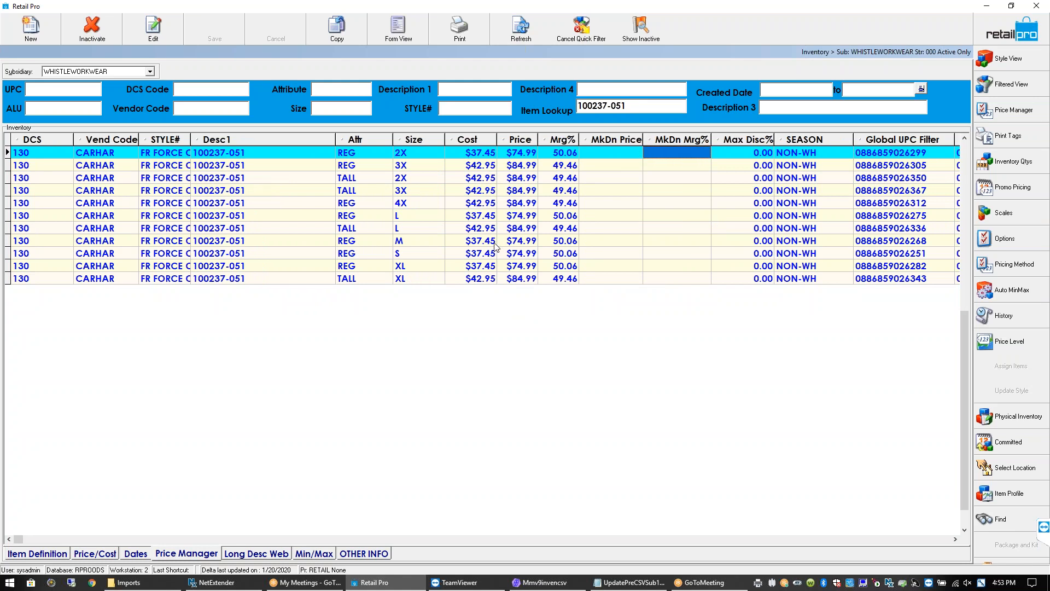
left_click(484, 155)
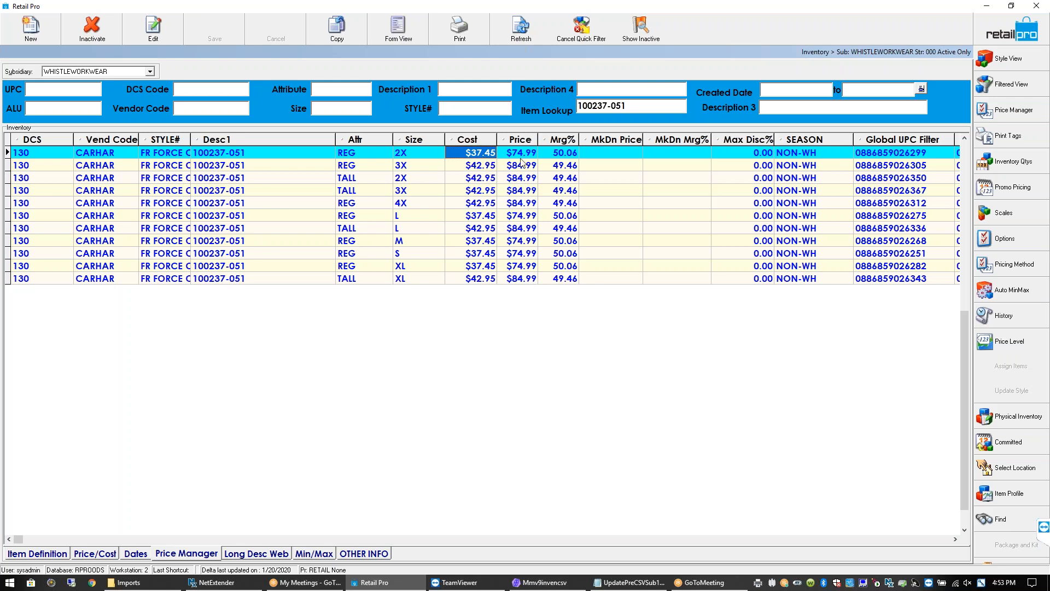
left_click(529, 158)
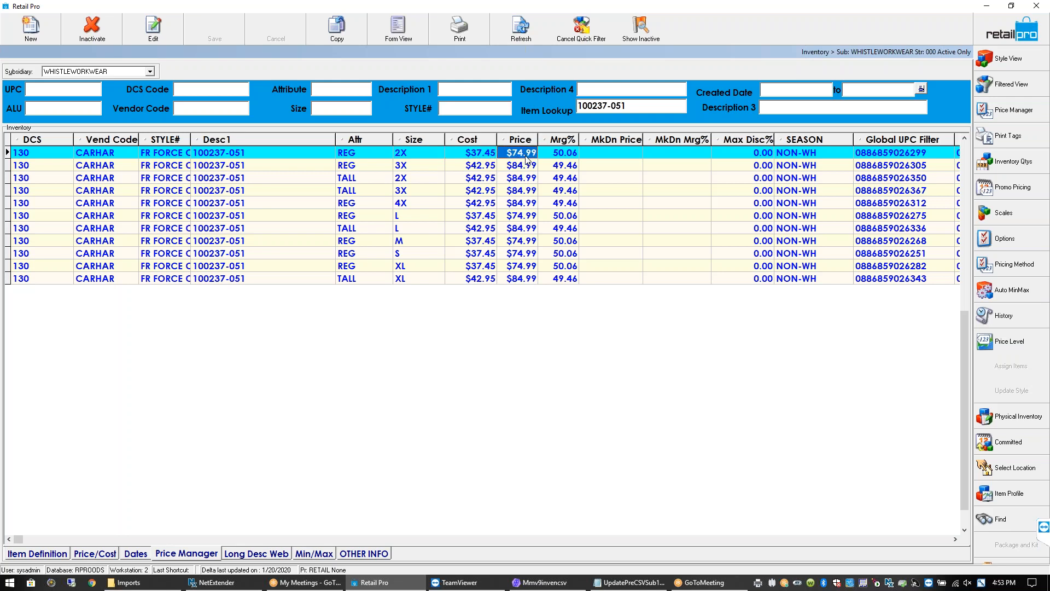
left_click(609, 156)
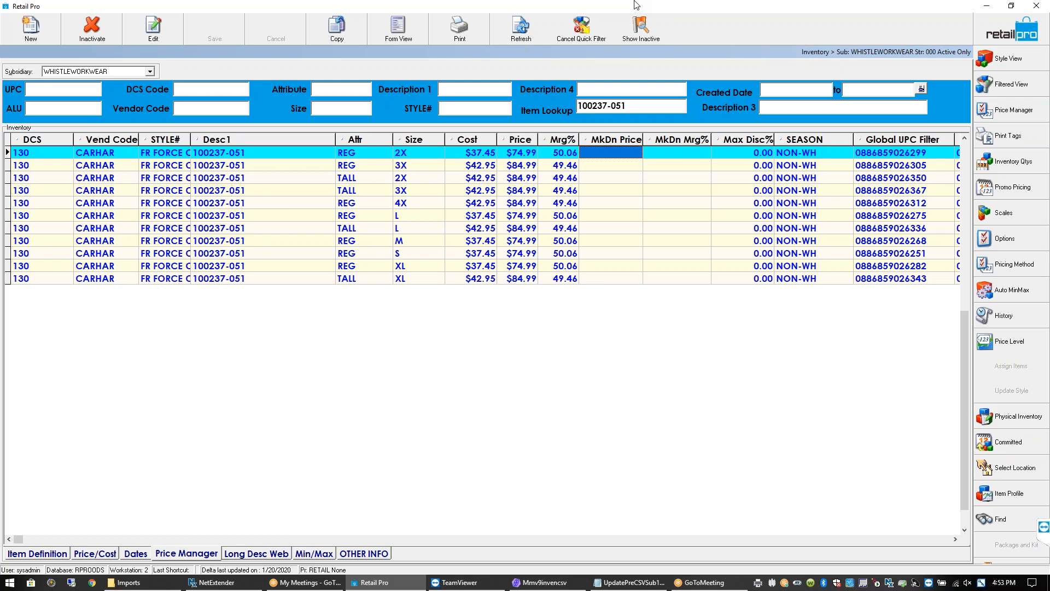
left_click(685, 155)
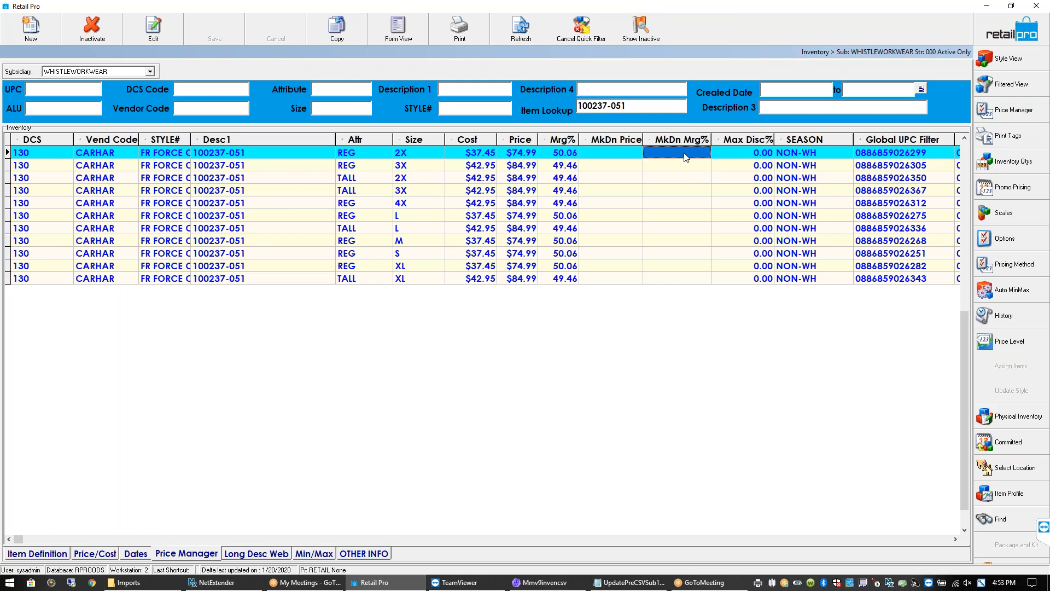
left_click(1019, 112)
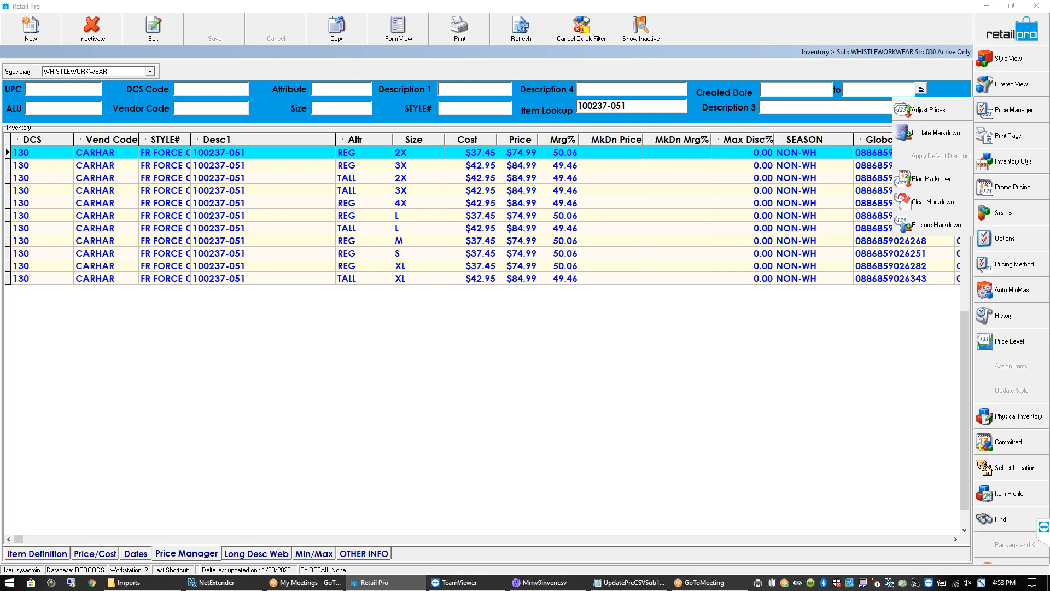
left_click(741, 321)
left_click(612, 155)
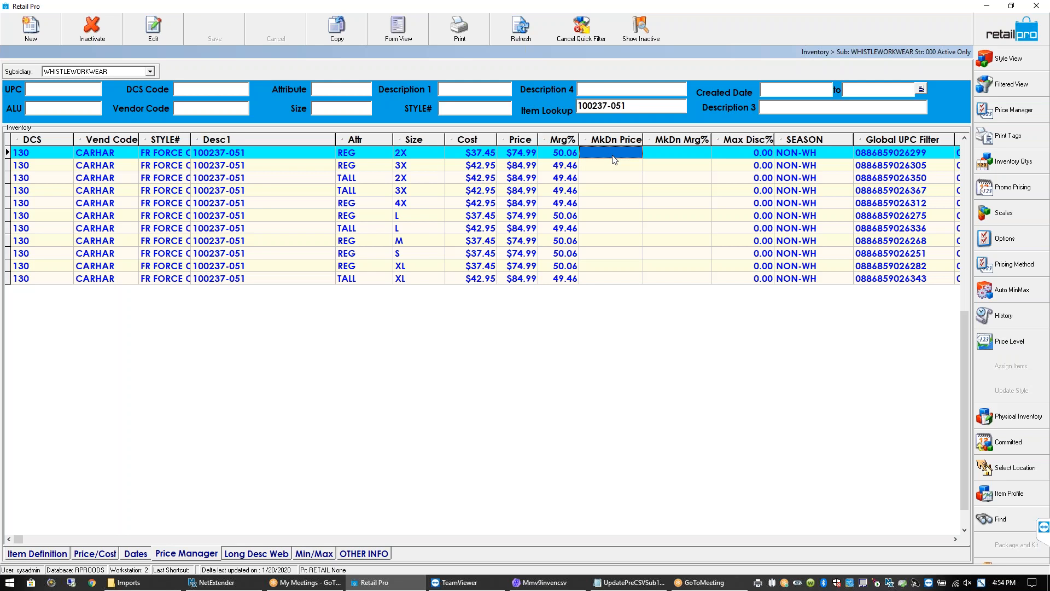
Open the Subsidiary dropdown listing WHISTLEWORKWEAR and WILLIE
left_click(151, 73)
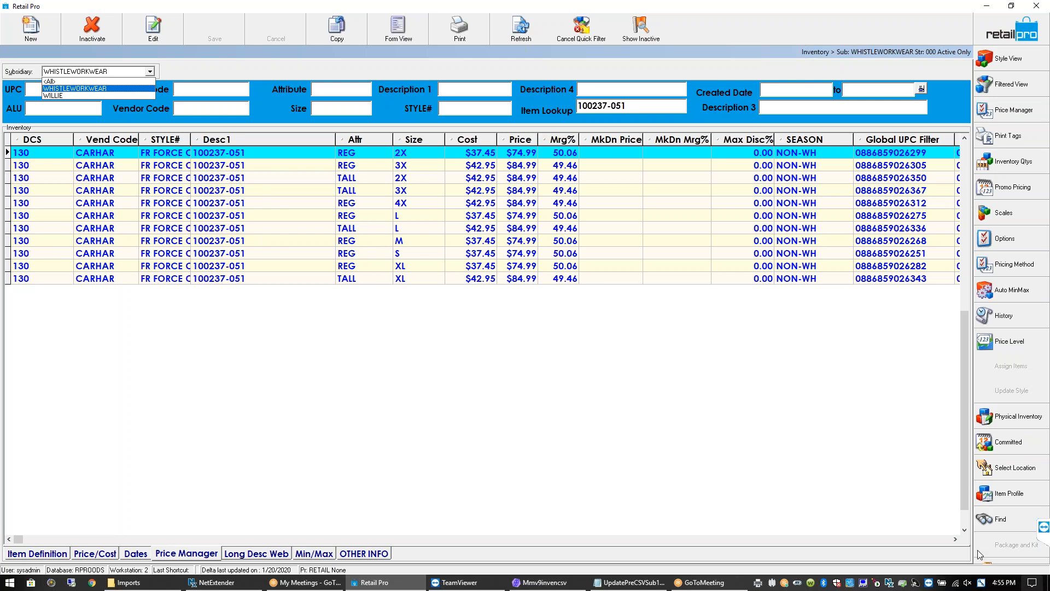
Keep WHISTLEWORKWEAR as subsidiary and widen STYLE# to show FR FORCE COTTON
left_click(551, 396)
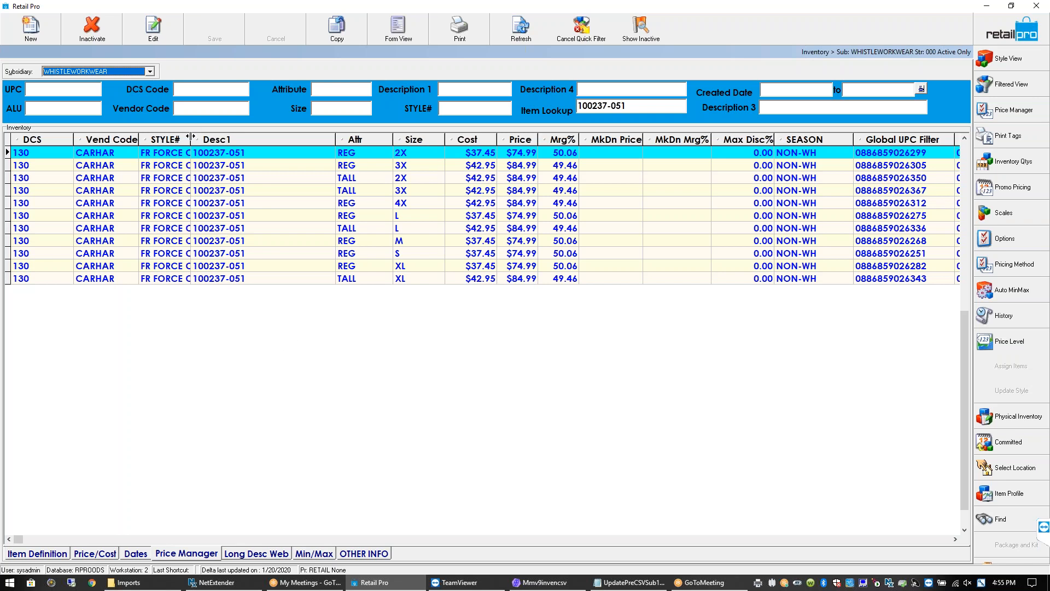
left_click_drag(191, 136, 223, 138)
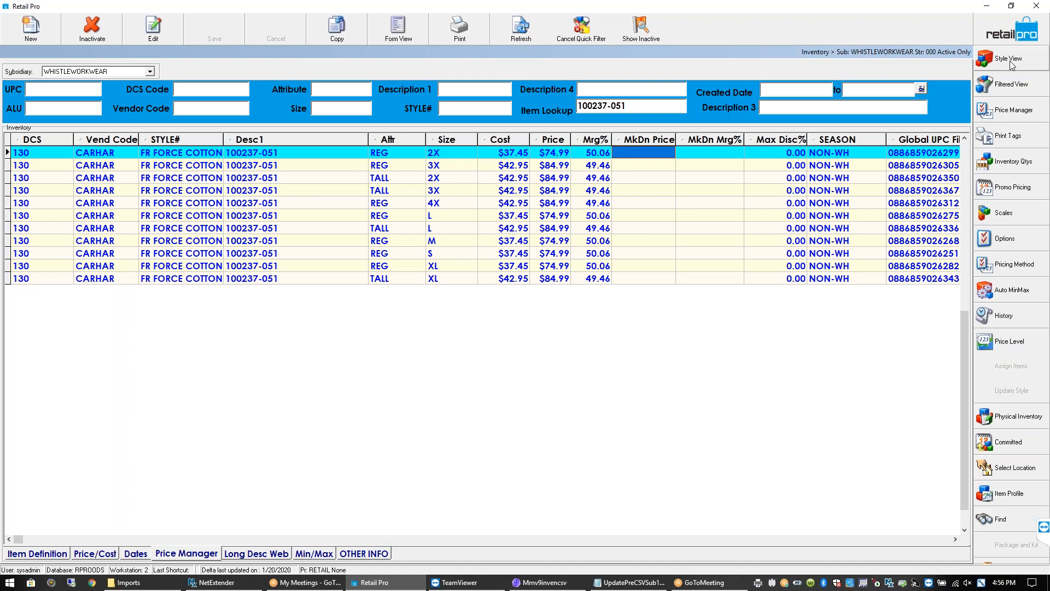
Show the Item Definition columns and set the first 2X REG item's discontinue date to 7/27/2020
left_click(954, 539)
left_click(953, 541)
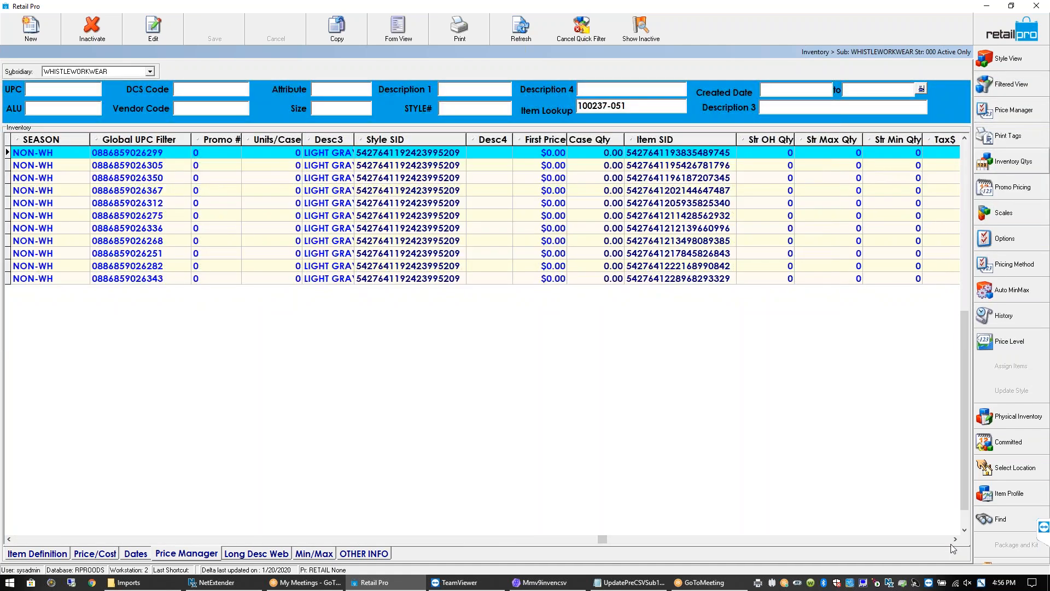
left_click(955, 539)
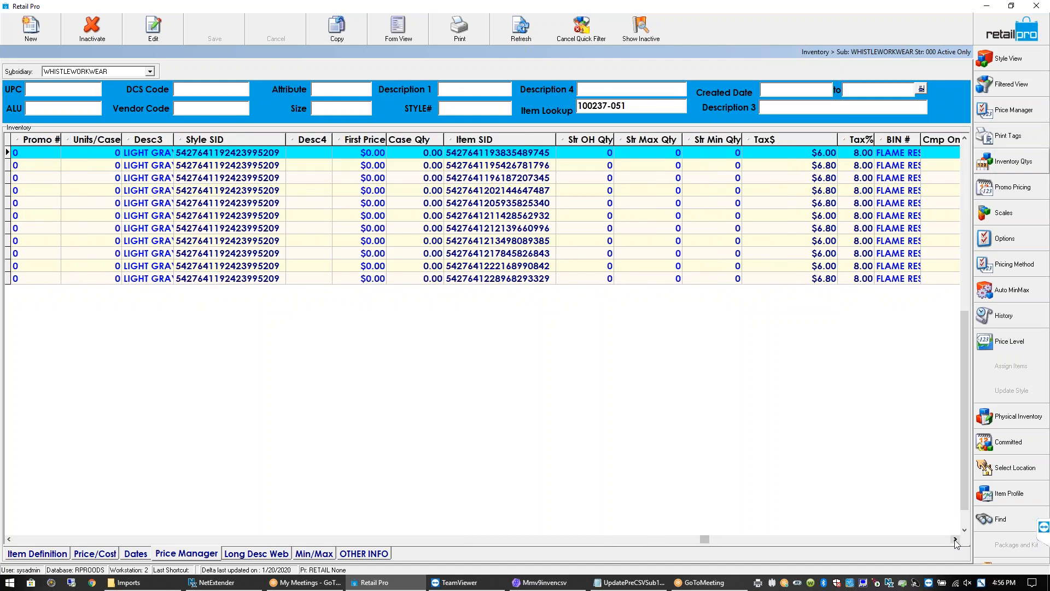
left_click(954, 539)
left_click(954, 539)
left_click(954, 539)
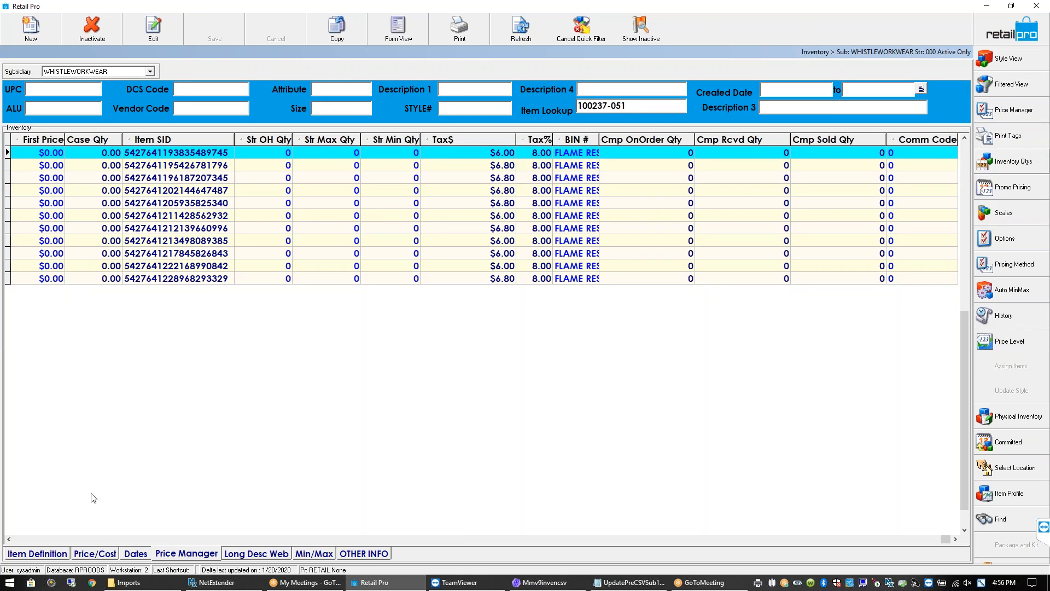
left_click(34, 553)
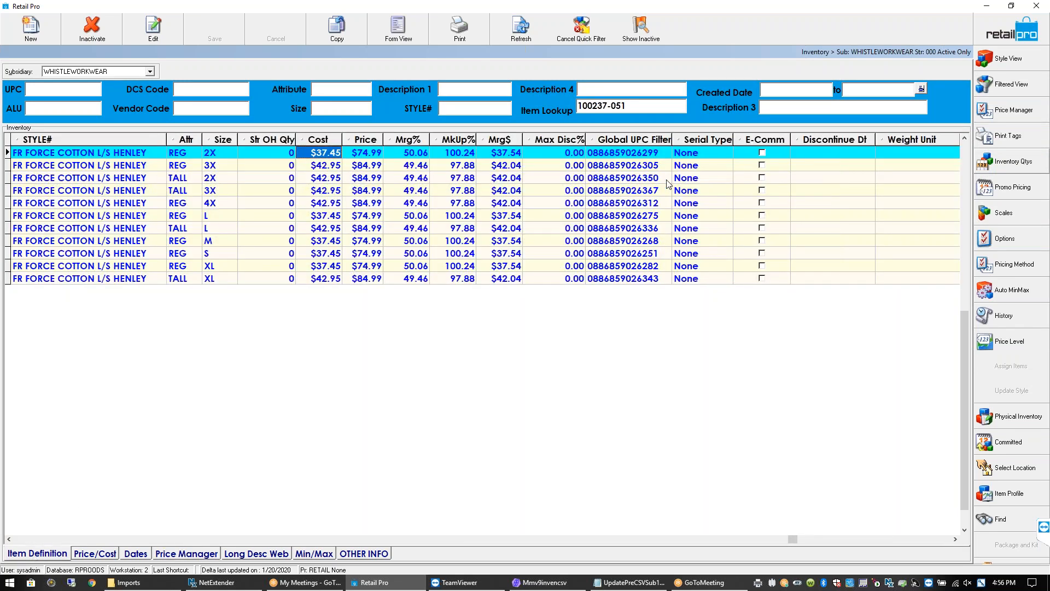
left_click(837, 153)
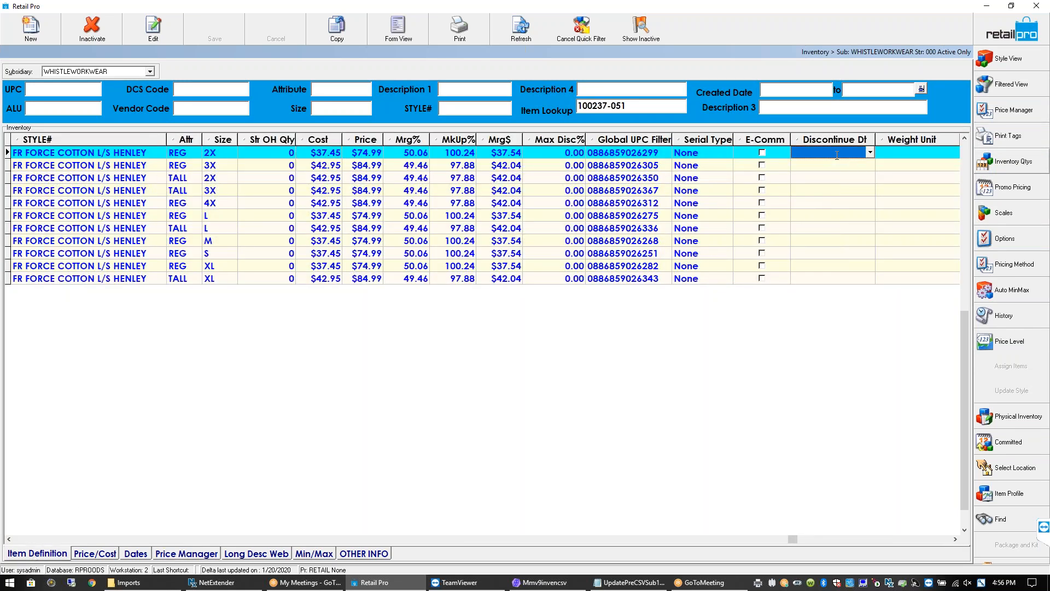
left_click(869, 154)
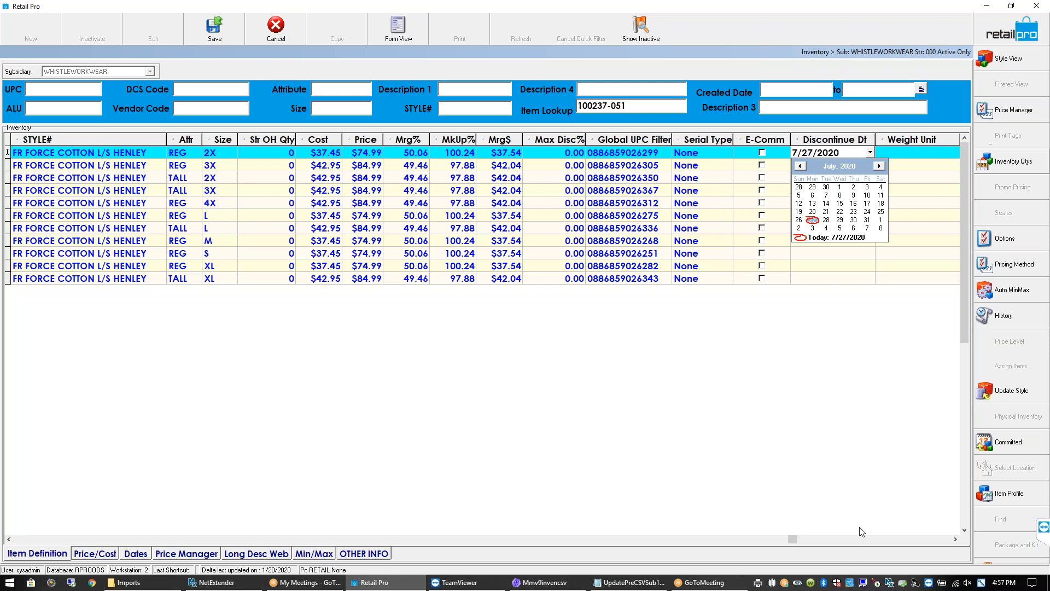
Commit the 7/27/2020 discontinue date by moving to the REG XL row
left_click(848, 265)
left_click(848, 265)
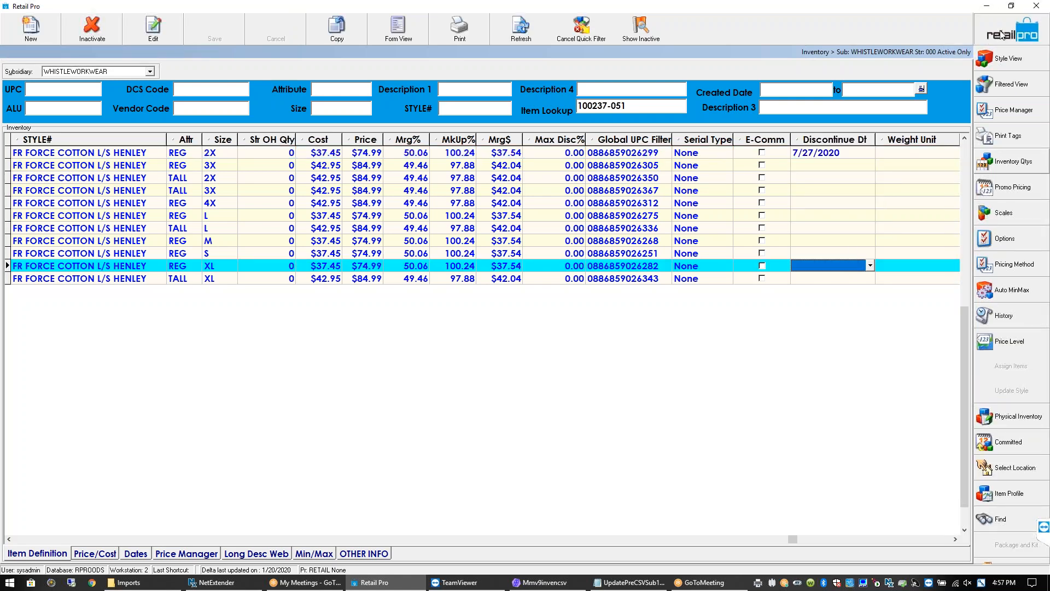
Leave inventory and start a new Return voucher from the vouchers list
left_click(1001, 34)
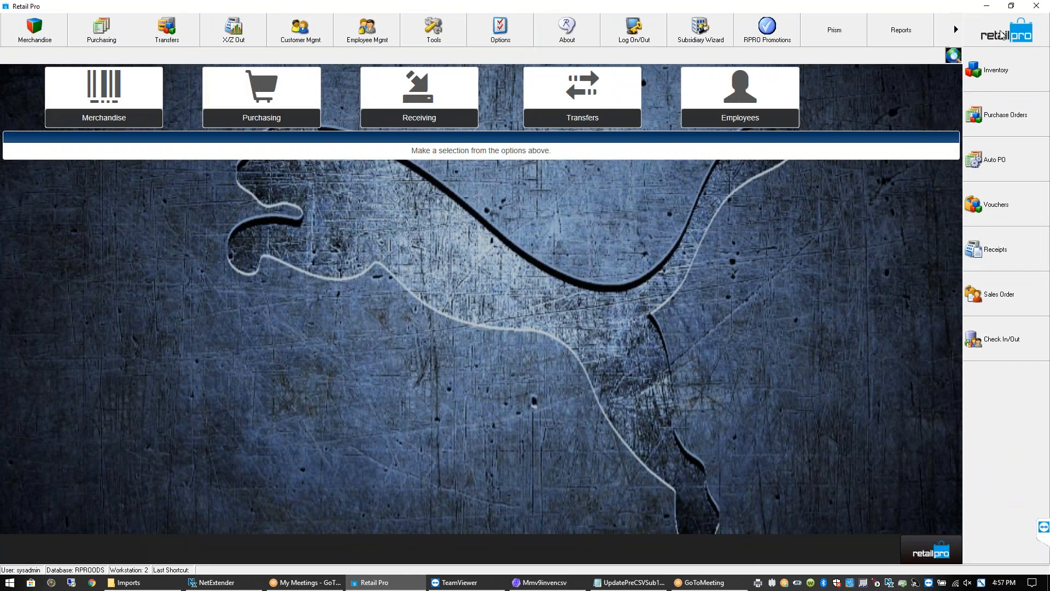
left_click(1014, 210)
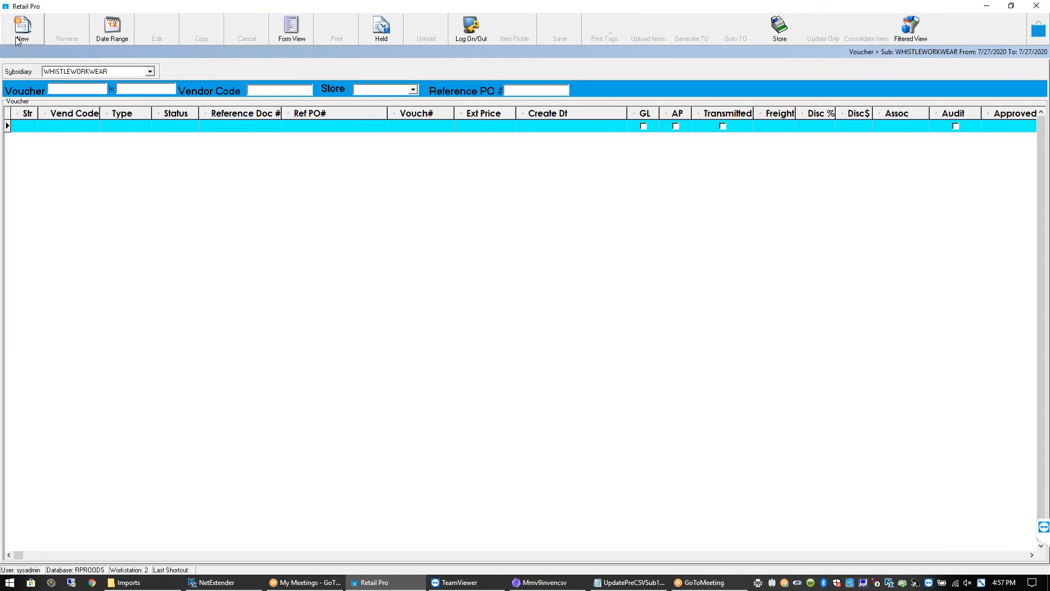
left_click(22, 33)
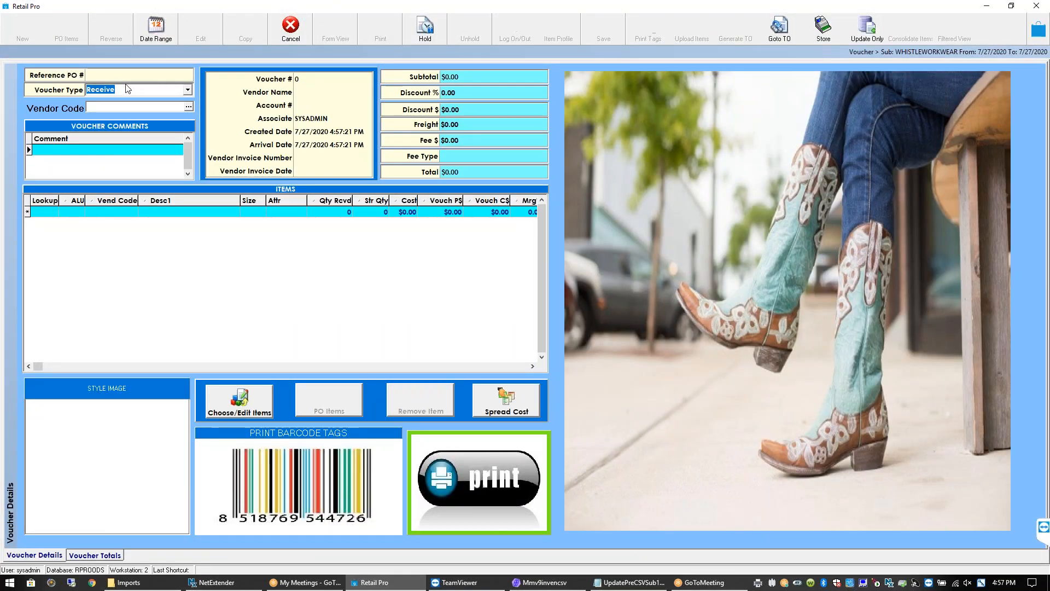
left_click(189, 90)
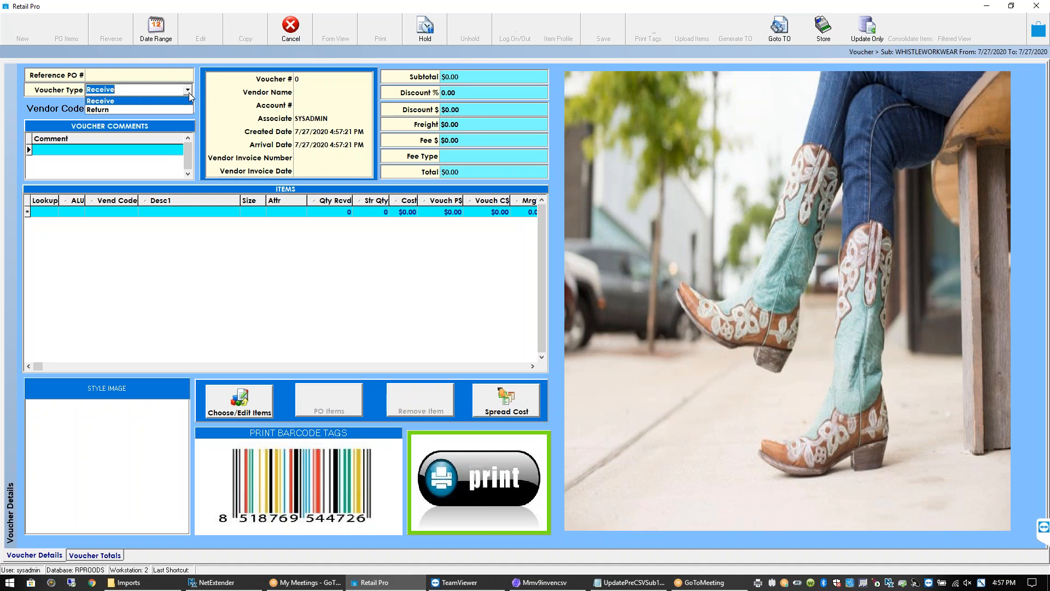
left_click(137, 110)
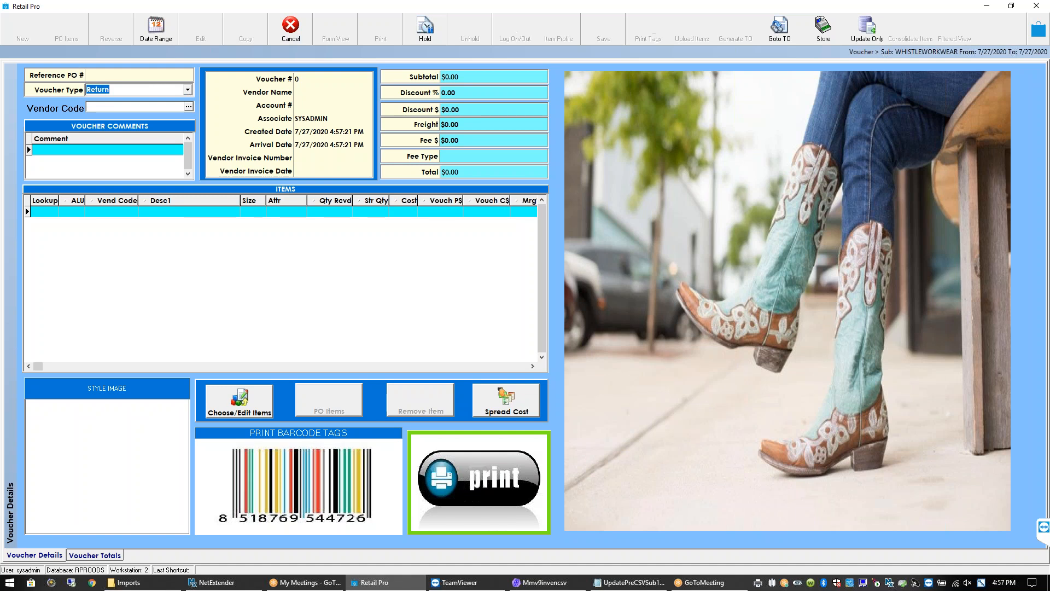
Look up CARHA* items and add the CARHARTT JEAN to the voucher
left_click(47, 212)
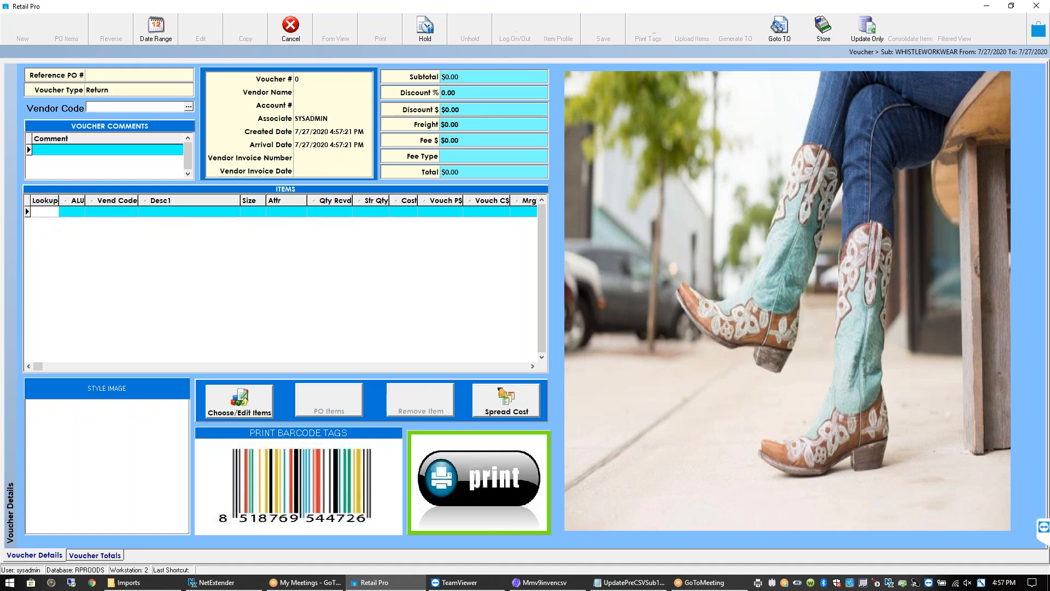
type("CARGA")
type("R")
key("BackSpace")
key("BackSpace")
key("BackSpace")
type("HA*")
key("Return")
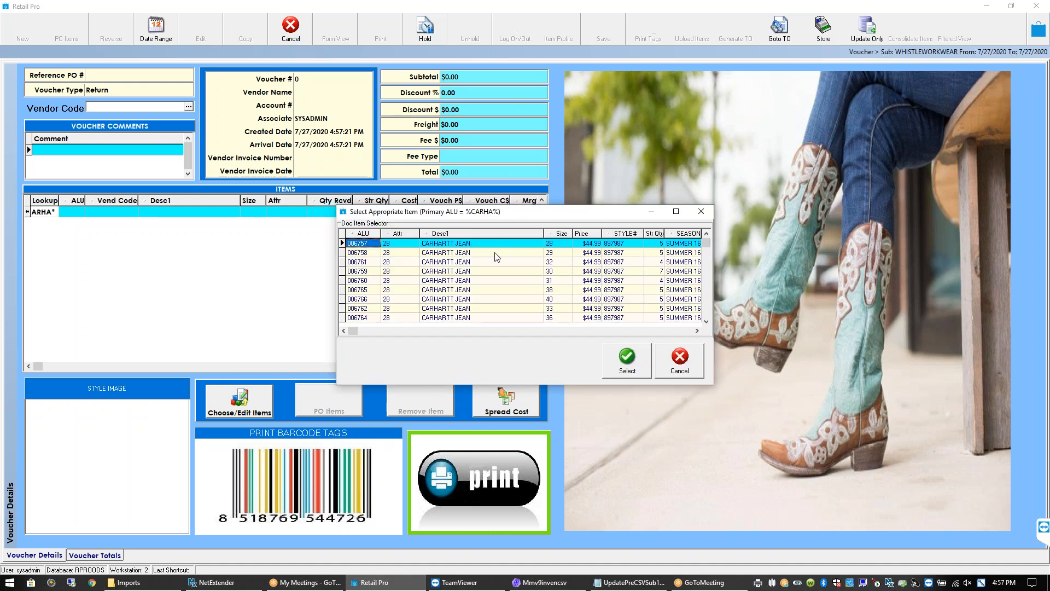
left_click(630, 368)
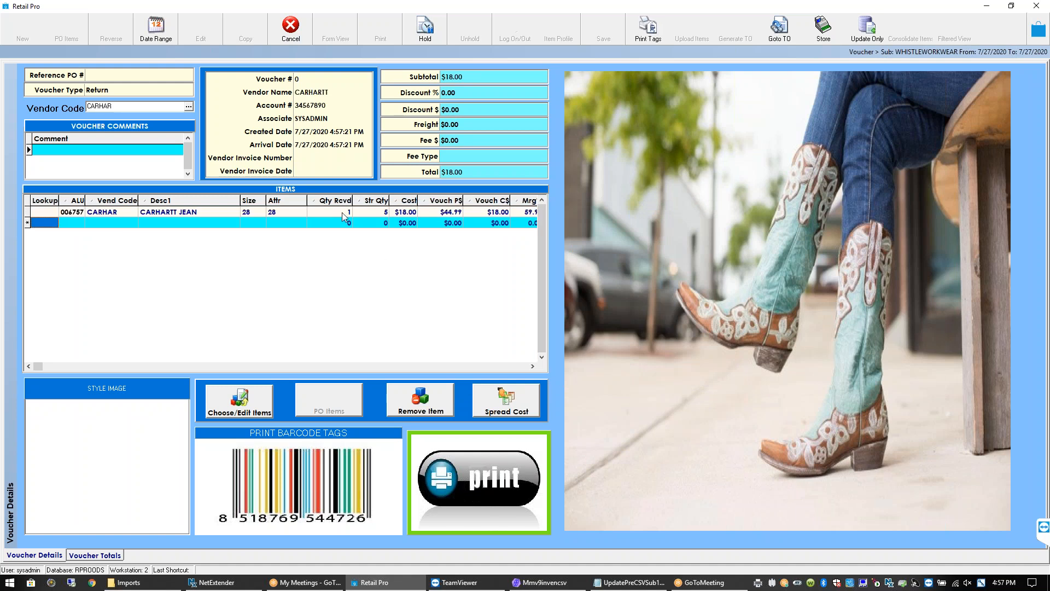
Narrow the Desc1 column, add an empty line, and look up *CARHAR* items
left_click(343, 212)
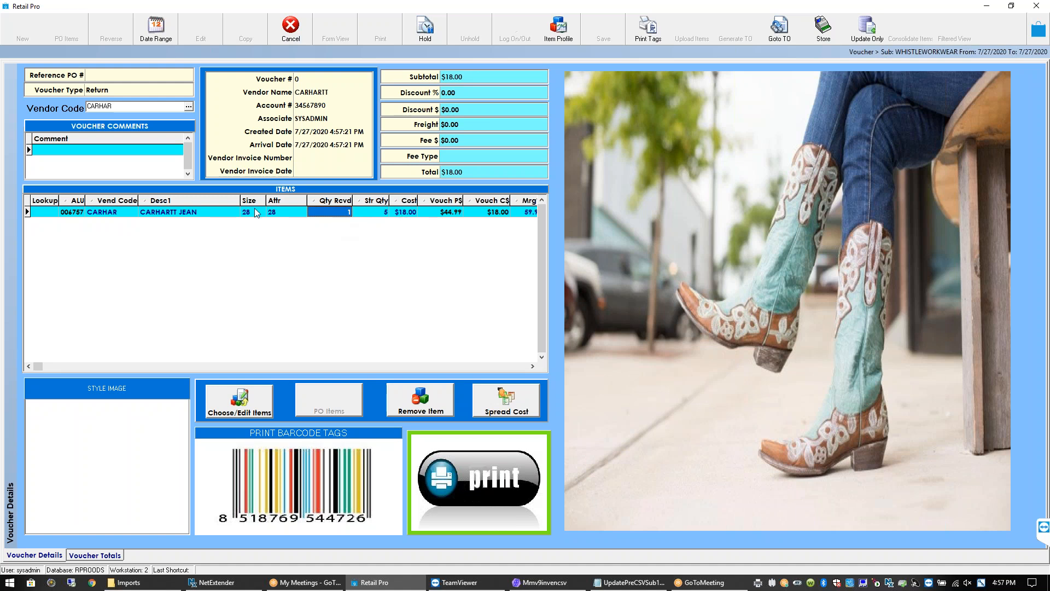
left_click_drag(241, 196, 222, 196)
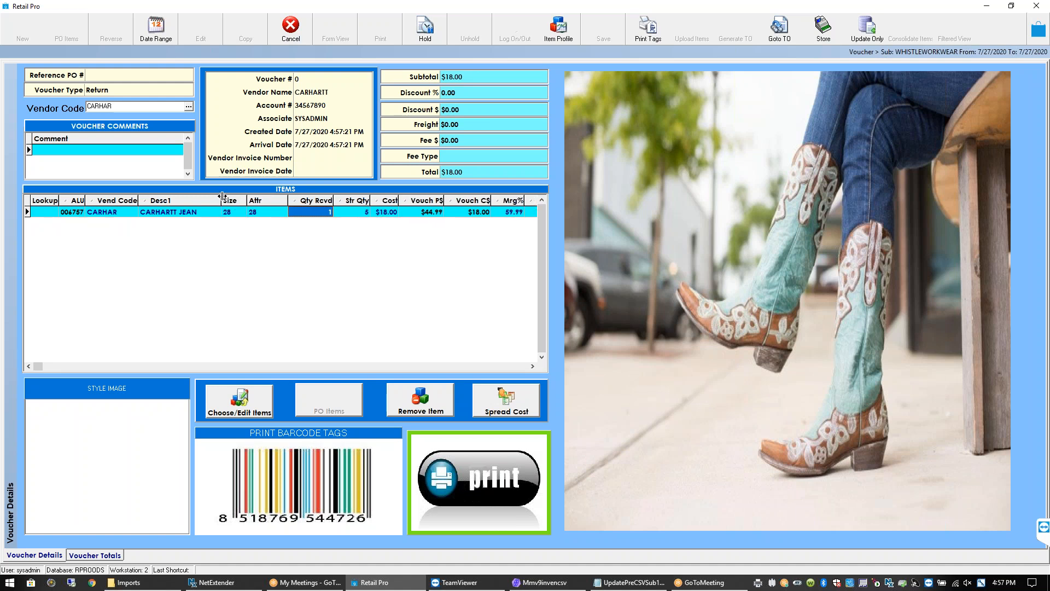
left_click(199, 212)
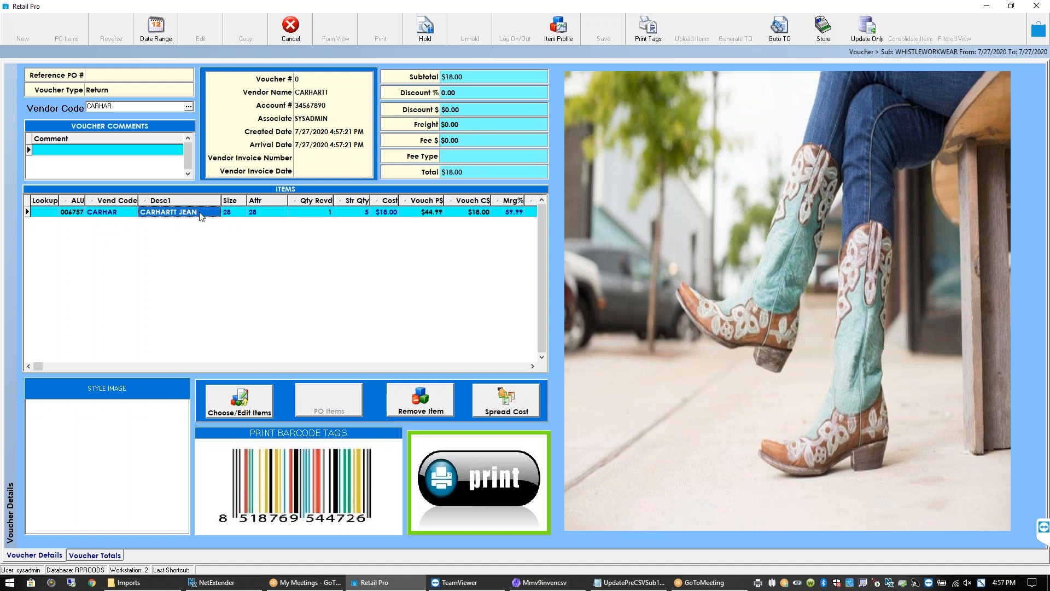
key("Down")
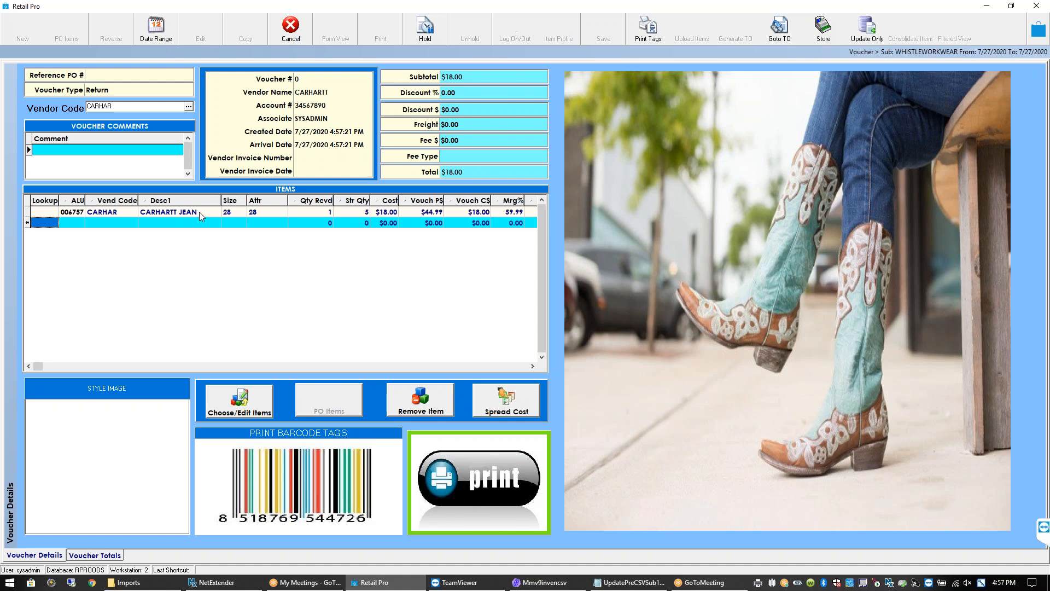
type("*CARHAR*")
key("Return")
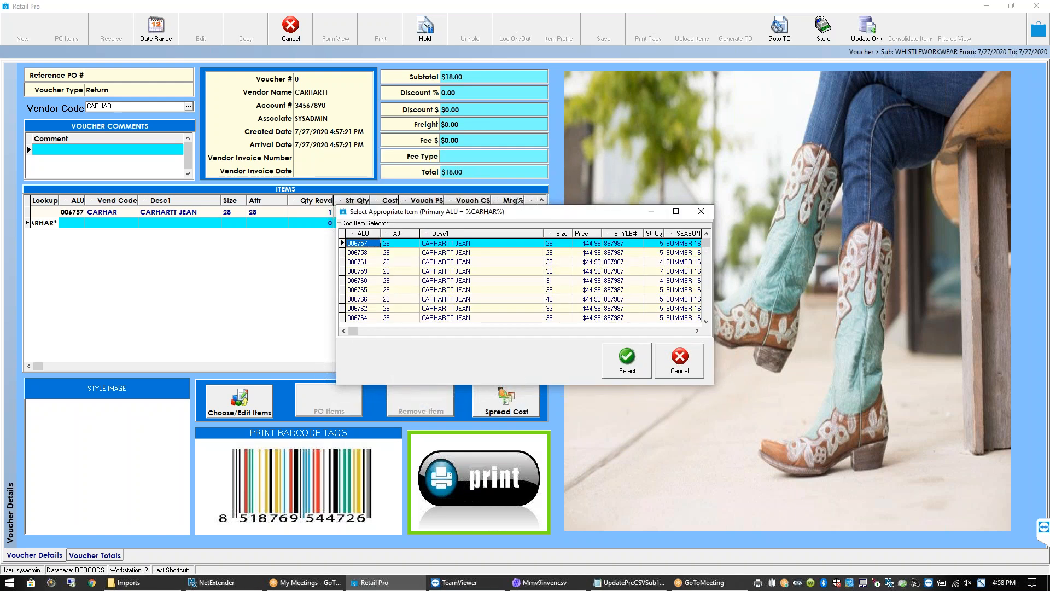
Add the black XSML Carhartt jacket ($20.00) to the voucher and start another item line
scroll(463, 257, "down", 15)
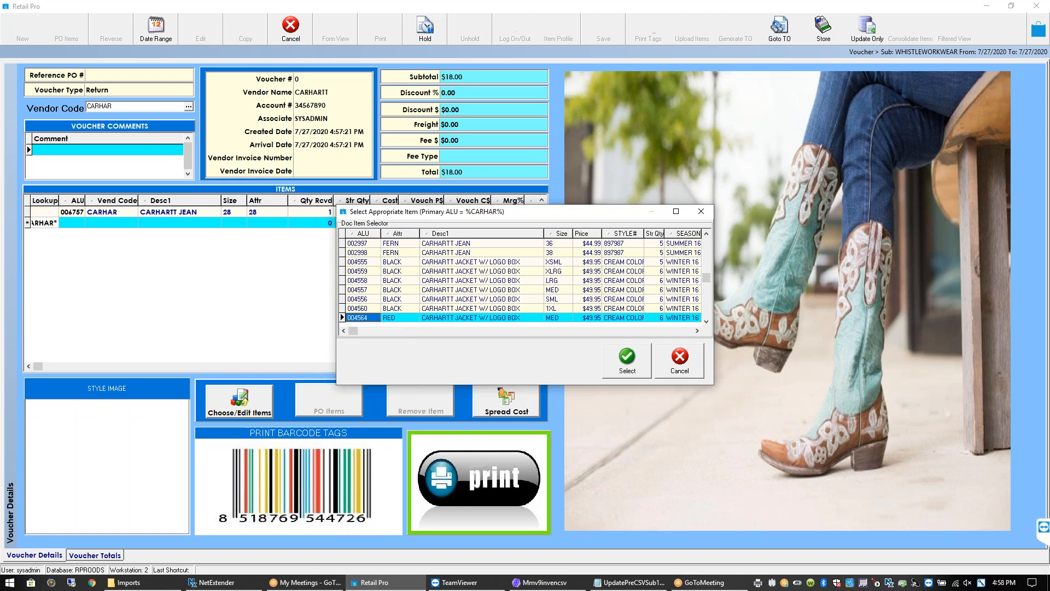
left_click(462, 263)
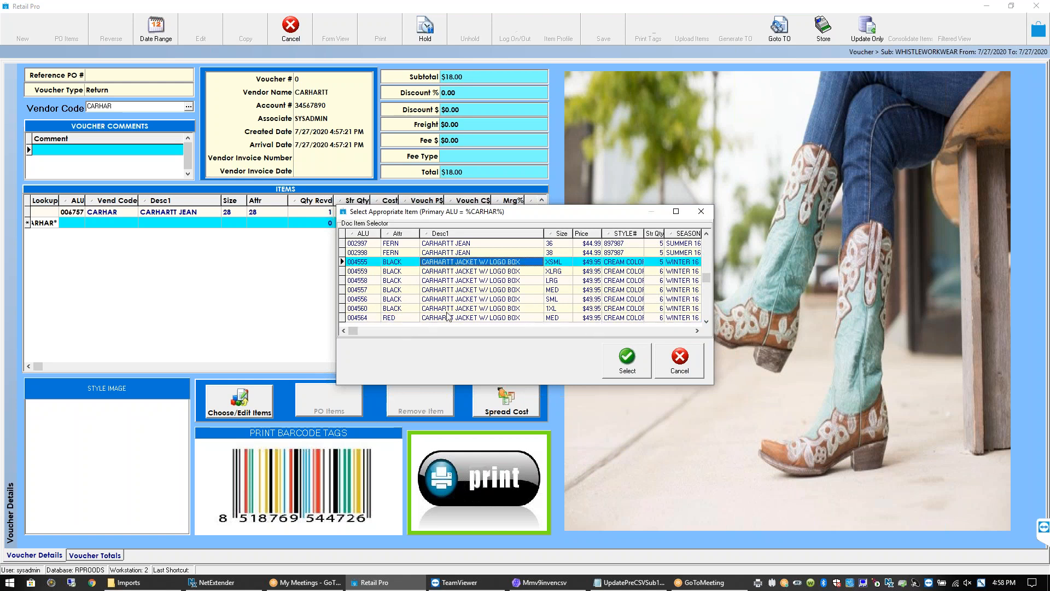
left_click(627, 362)
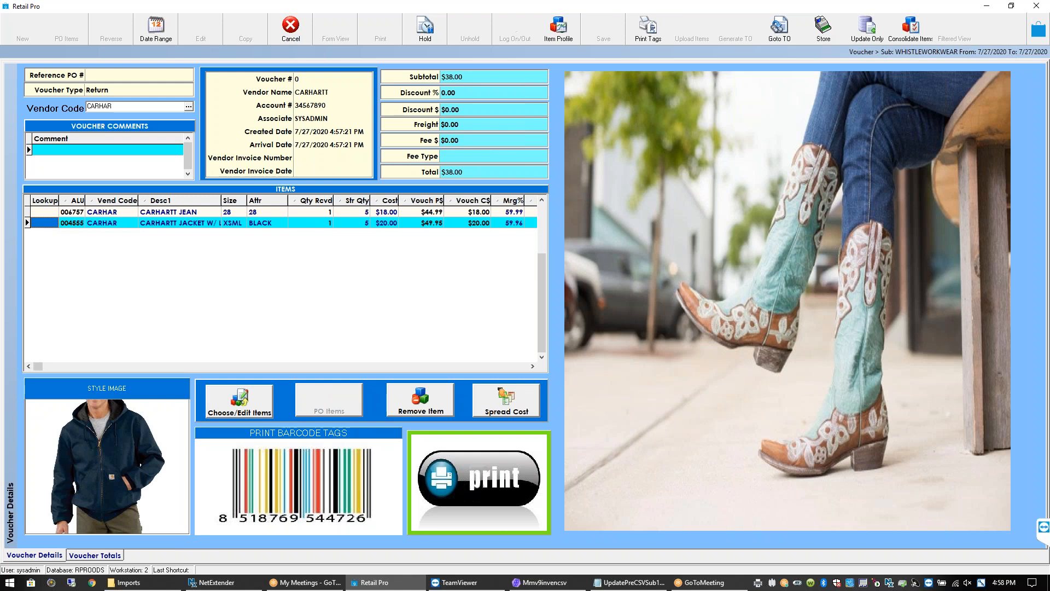
key("Down")
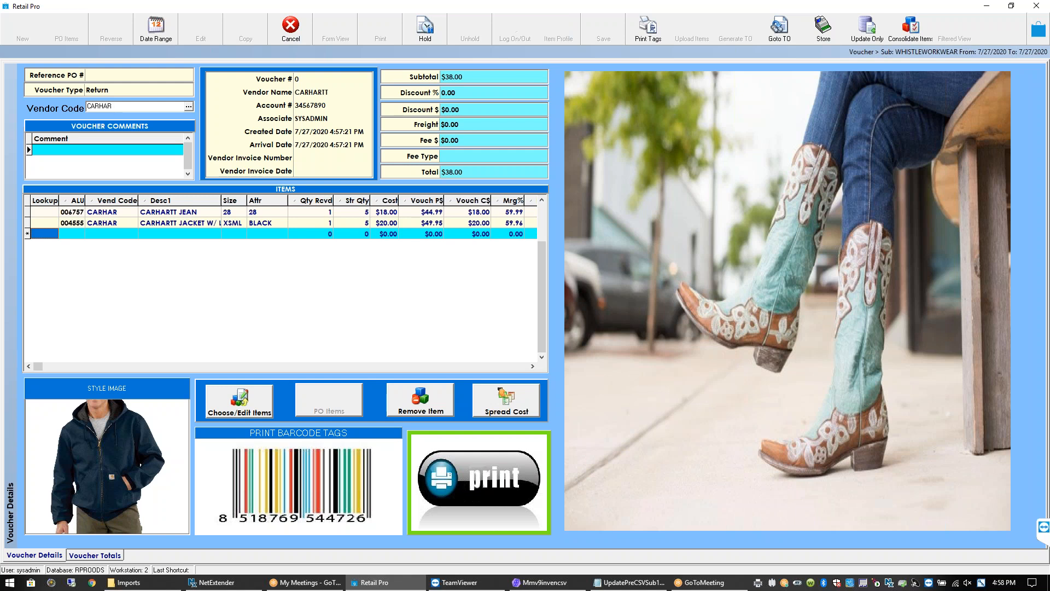
left_click(240, 405)
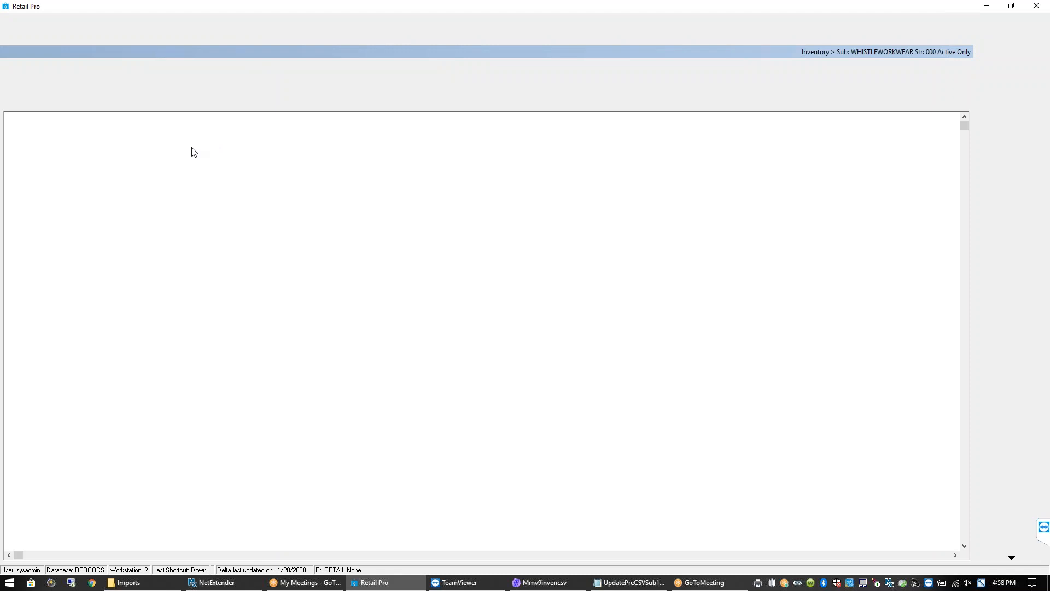
Filter the inventory list by vendor code CARHA and page down to the Carhartt rows
left_click(179, 106)
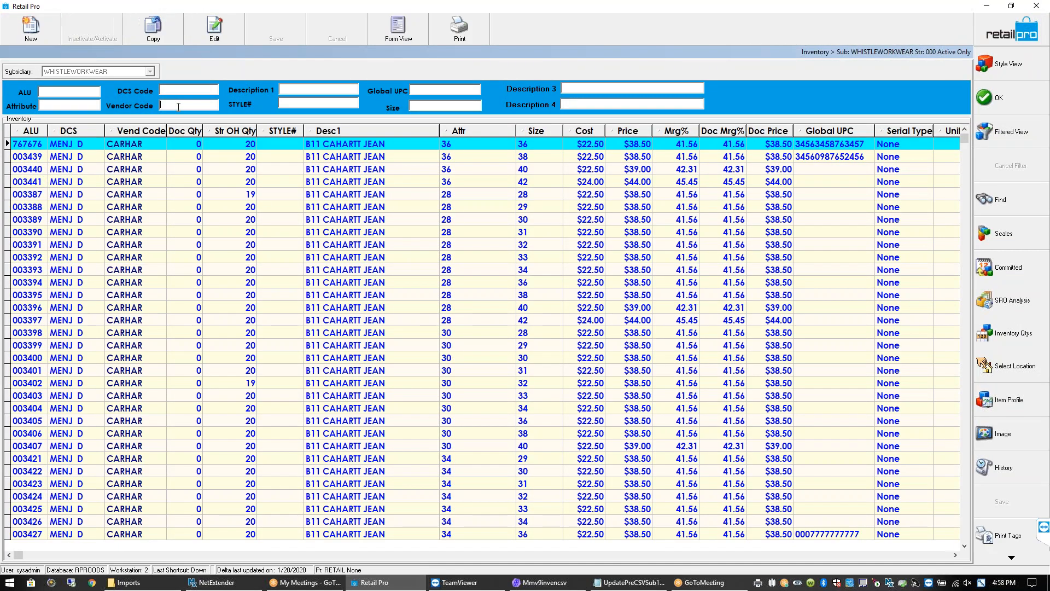
type("CARHA")
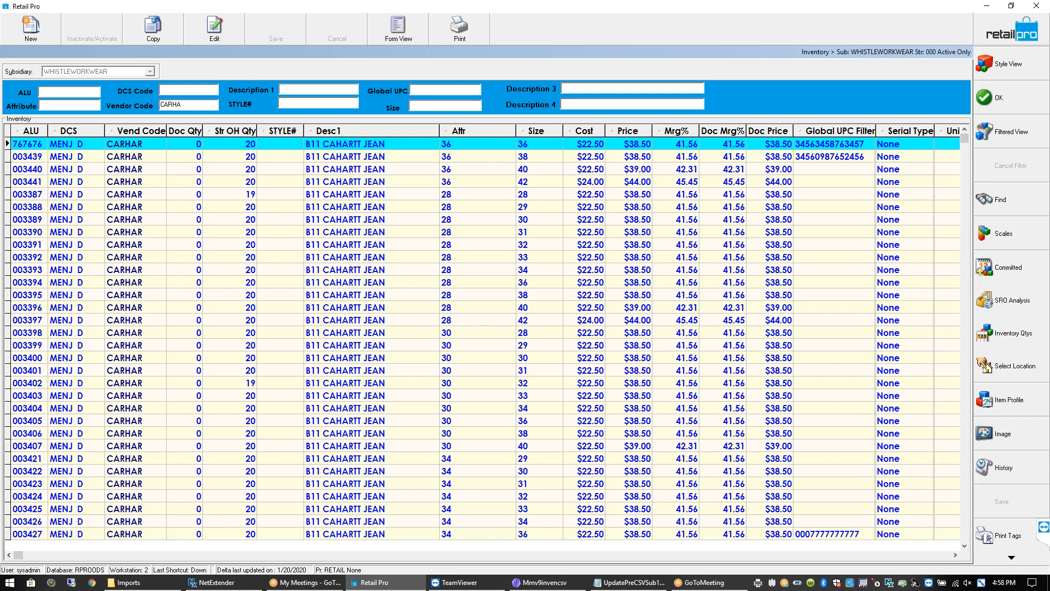
left_click(147, 170)
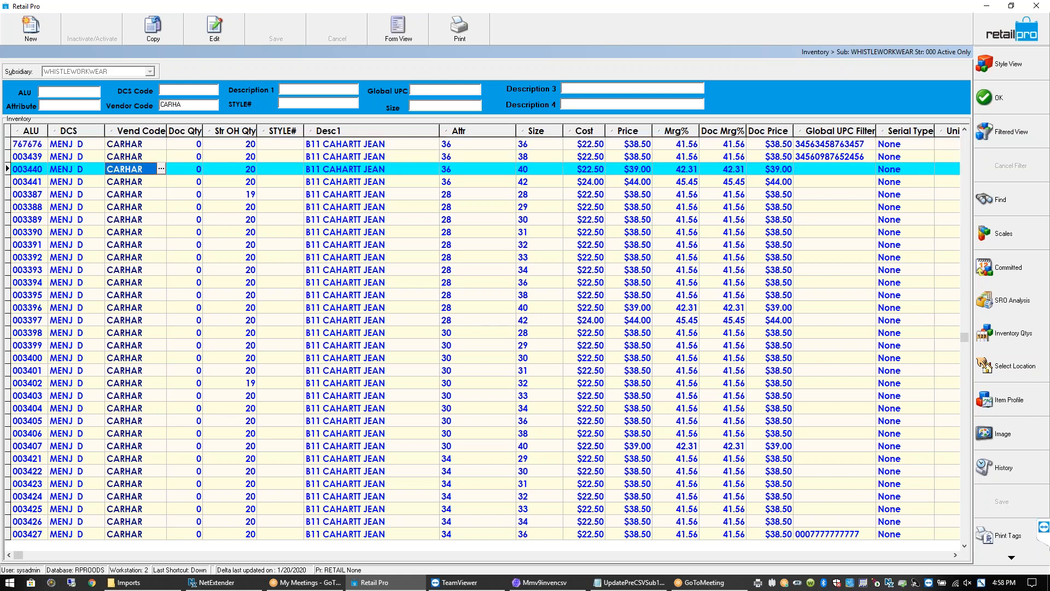
key("Page_Down")
key("Page_Down")
key("Page_Down")
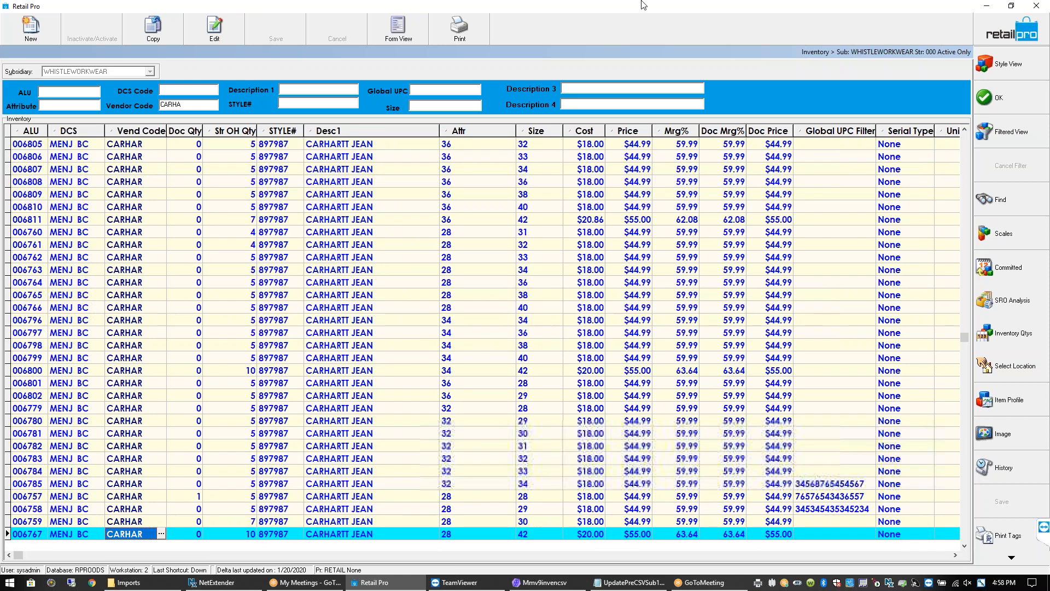
key("Page_Down")
key("Page_Down")
key("Page_Down")
key("Page_Down")
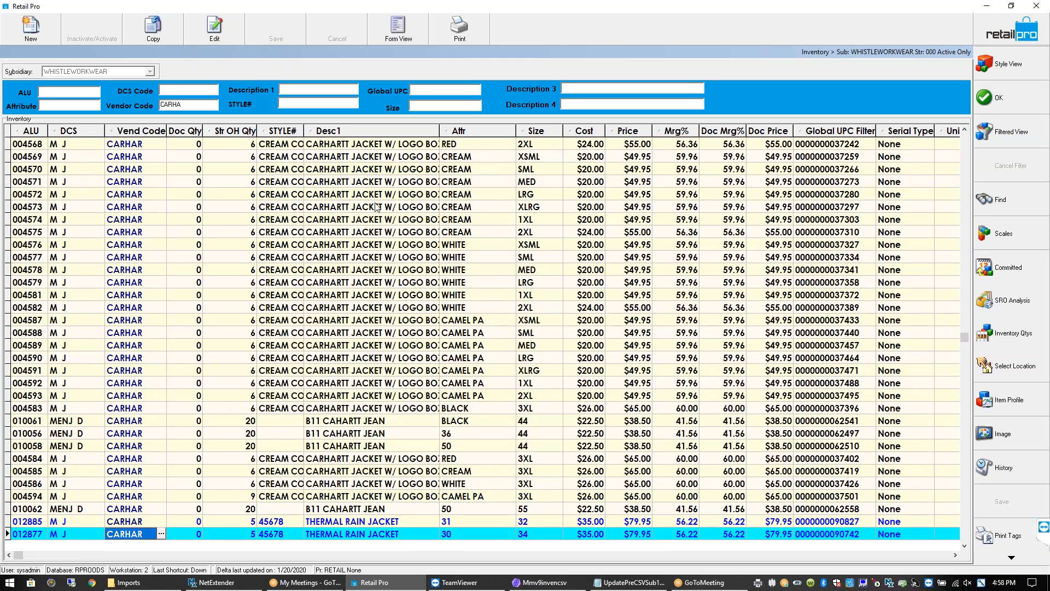
left_click(373, 145)
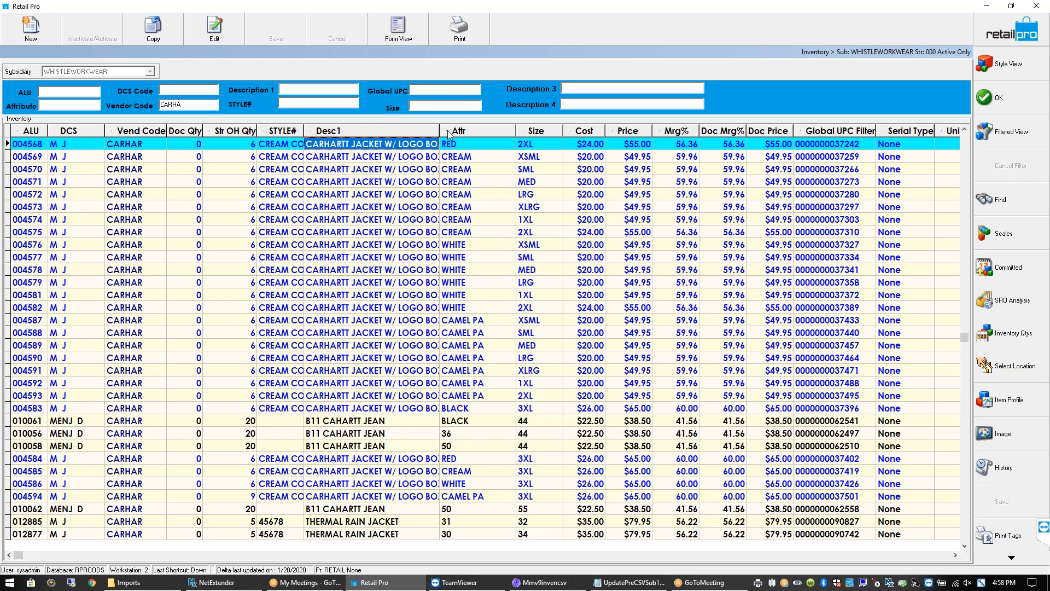
Widen the Desc1 and STYLE# columns and bring up UpdatePreCSVSub1.csv in Notepad
mouse_move(439, 130)
left_mouse_down()
mouse_move(476, 131)
mouse_move(459, 130)
left_mouse_up()
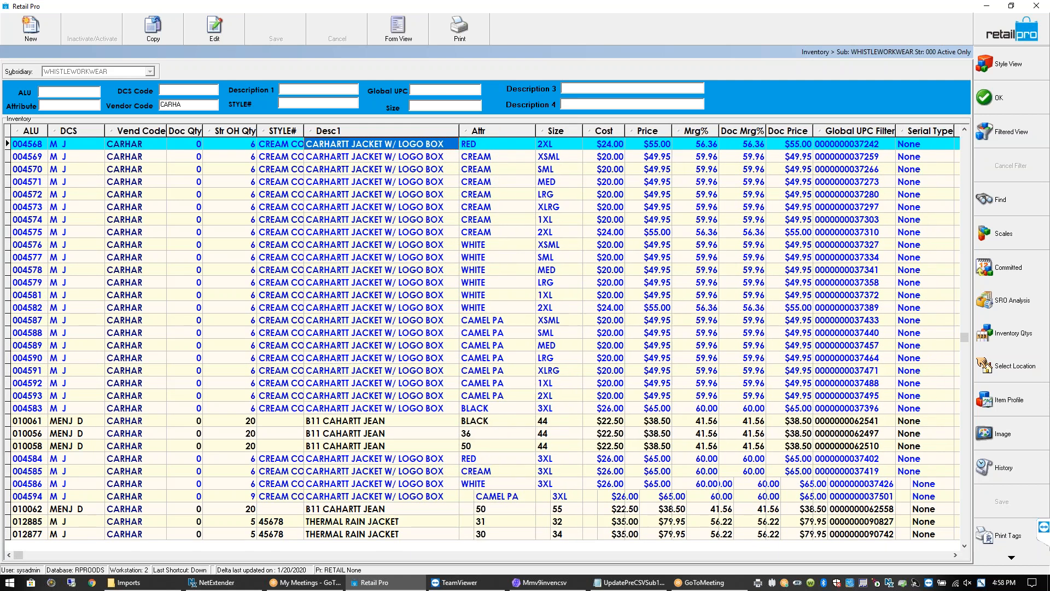
left_click_drag(302, 130, 338, 130)
left_click(625, 584)
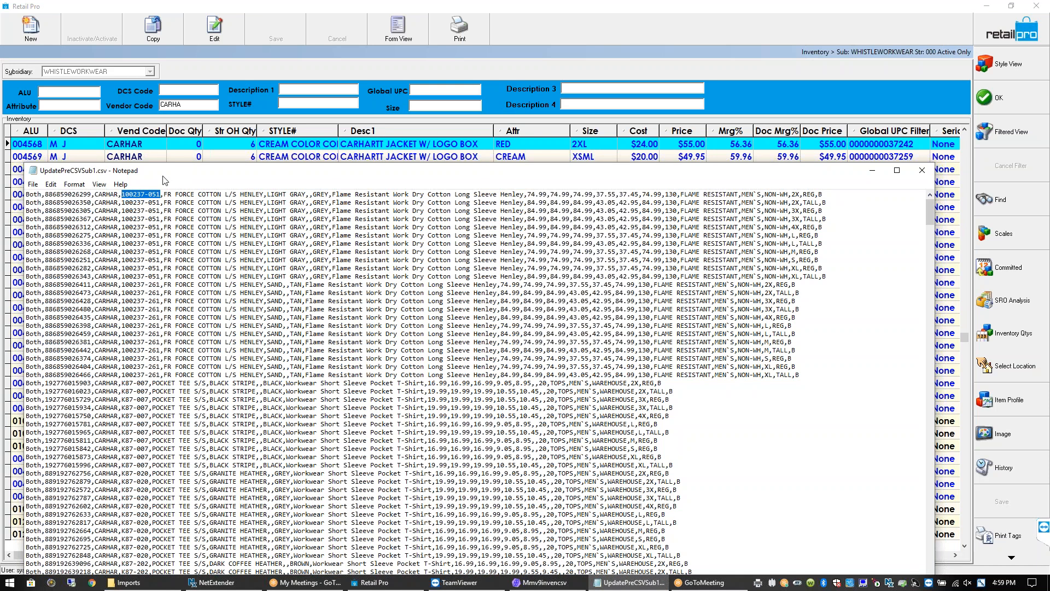
Copy style 100237-051 from the CSV and paste it into the Description 1 filter
right_click(142, 194)
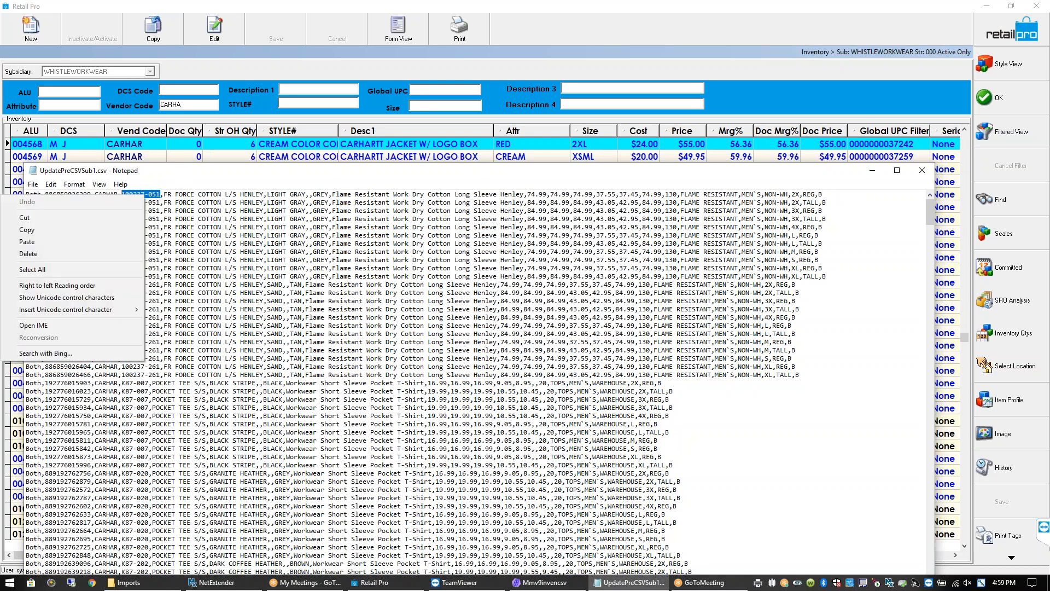
left_click(33, 230)
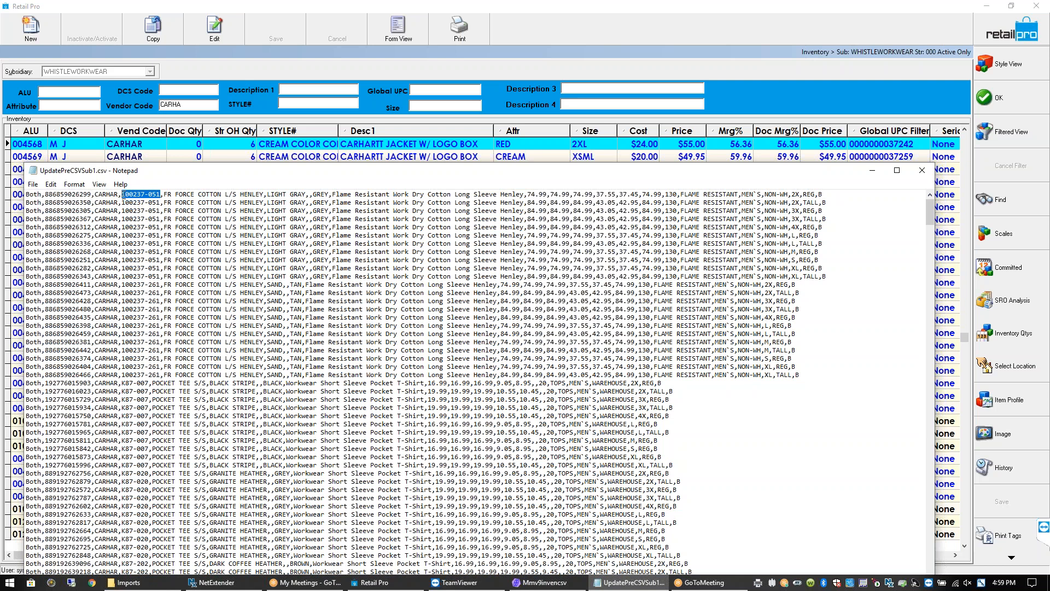
left_click(286, 87)
right_click(284, 88)
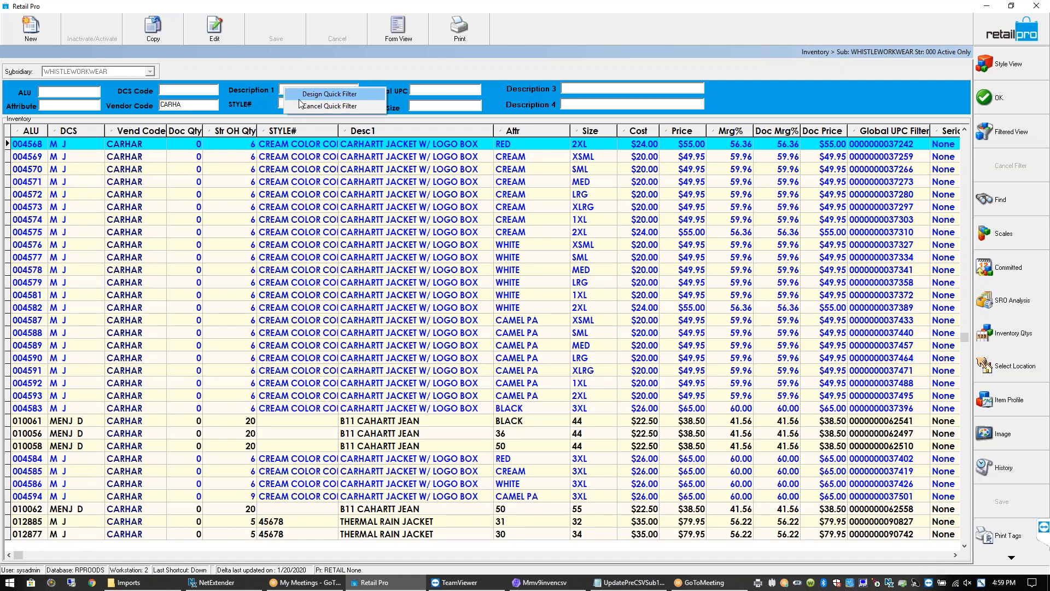
right_click(283, 92)
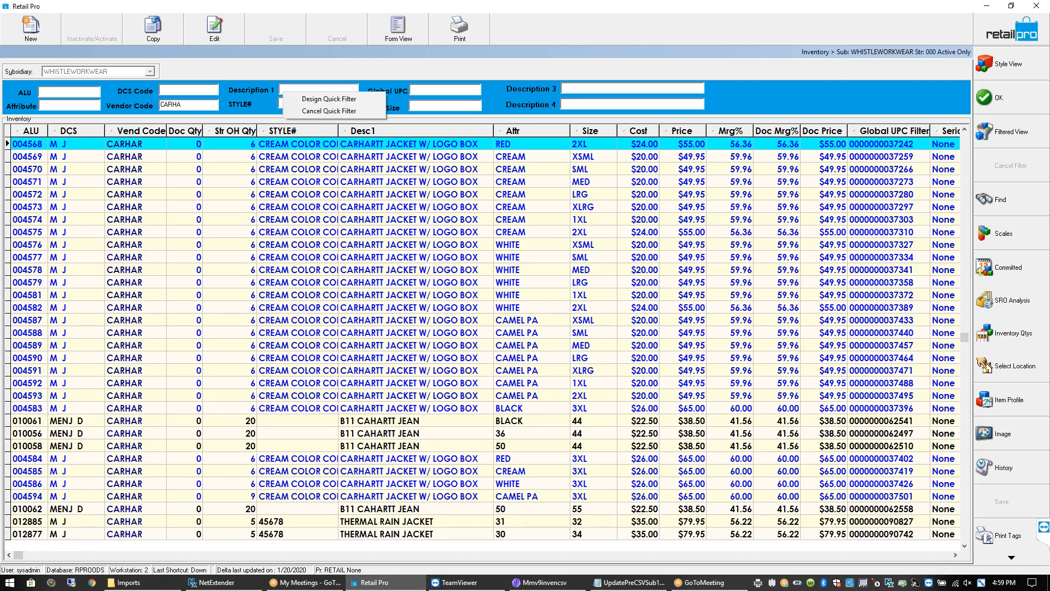
left_click(281, 91)
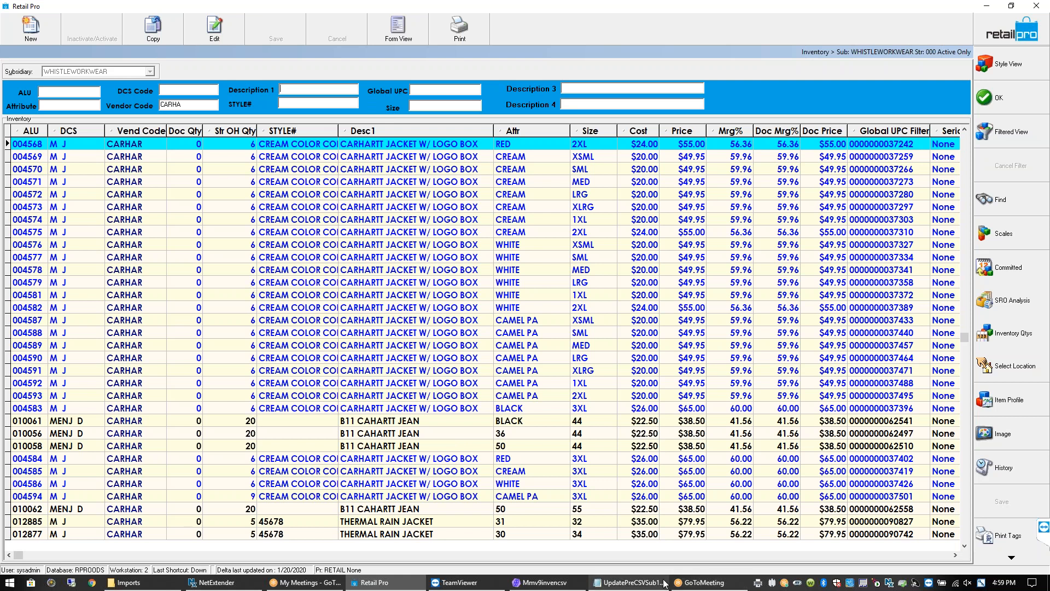
left_click(629, 582)
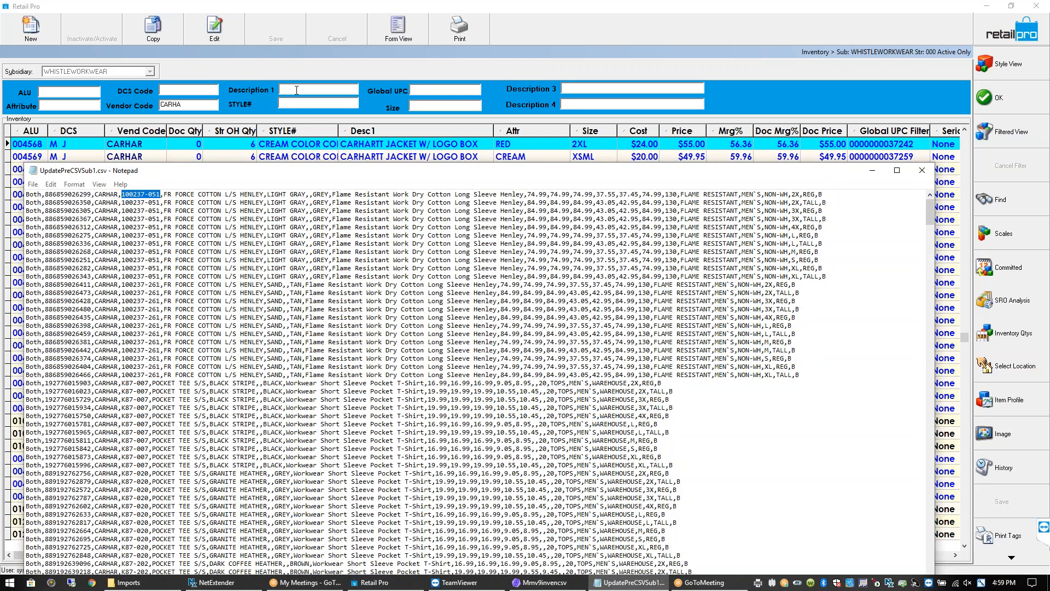
left_click(296, 91)
key("ctrl+v")
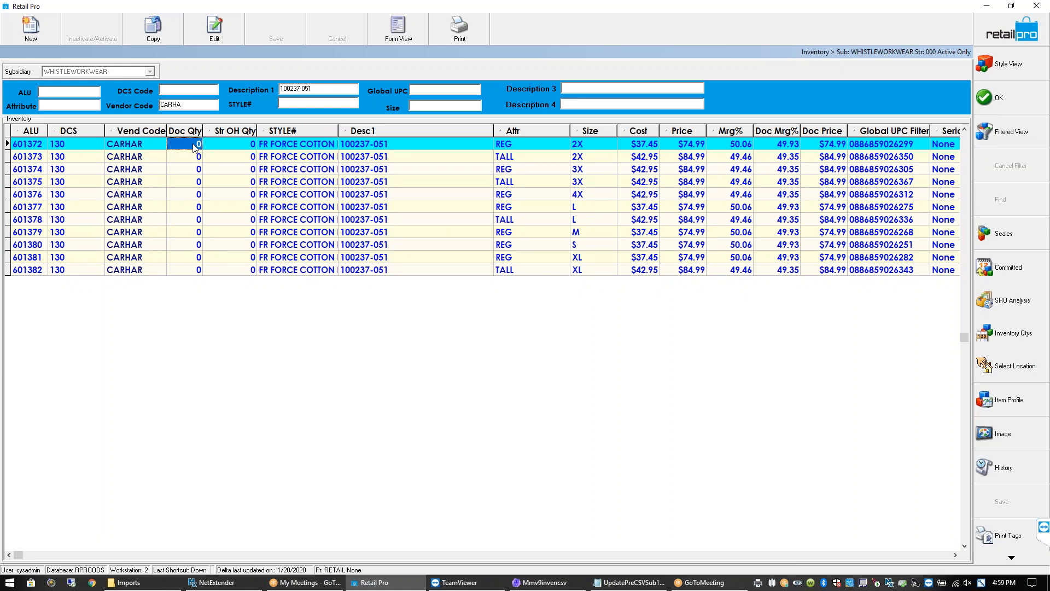
Try quantity 1 on the first row, dismiss the discontinued-item error, and reset it to 0
type("1")
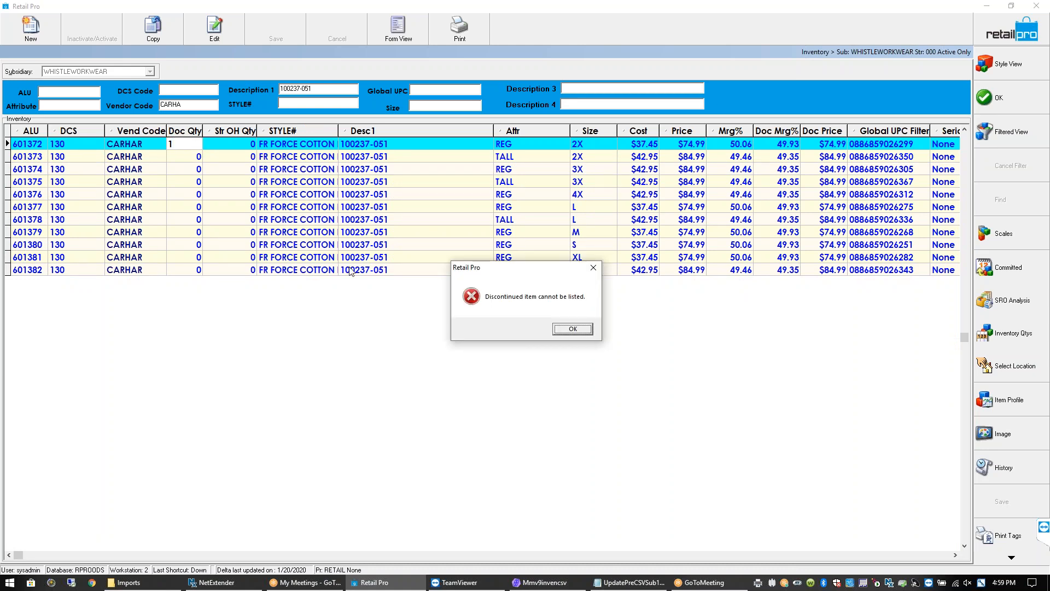
left_click(585, 329)
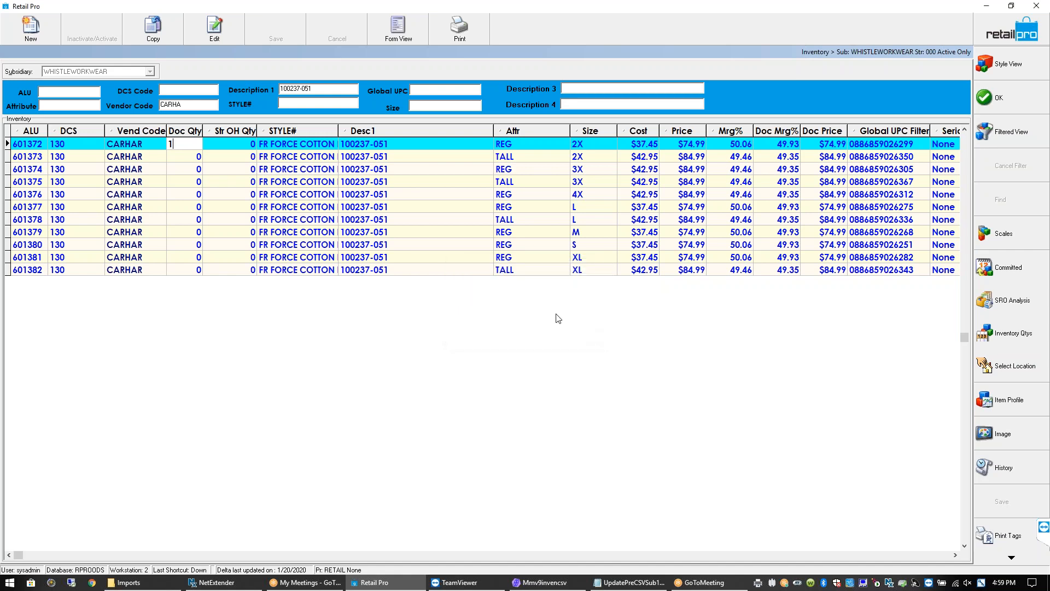
key("BackSpace")
type("0")
Set Doc Qty 1 for the 2X TALL, 3X REG, 3X TALL, L REG and L TALL items and confirm
left_click(192, 158)
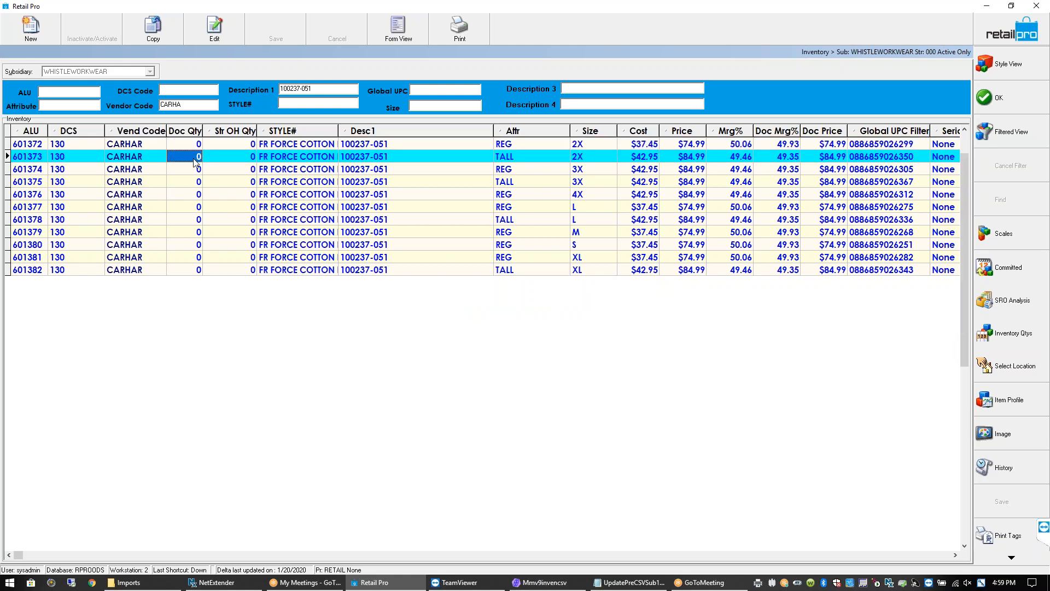
type("1")
key("Down")
type("1")
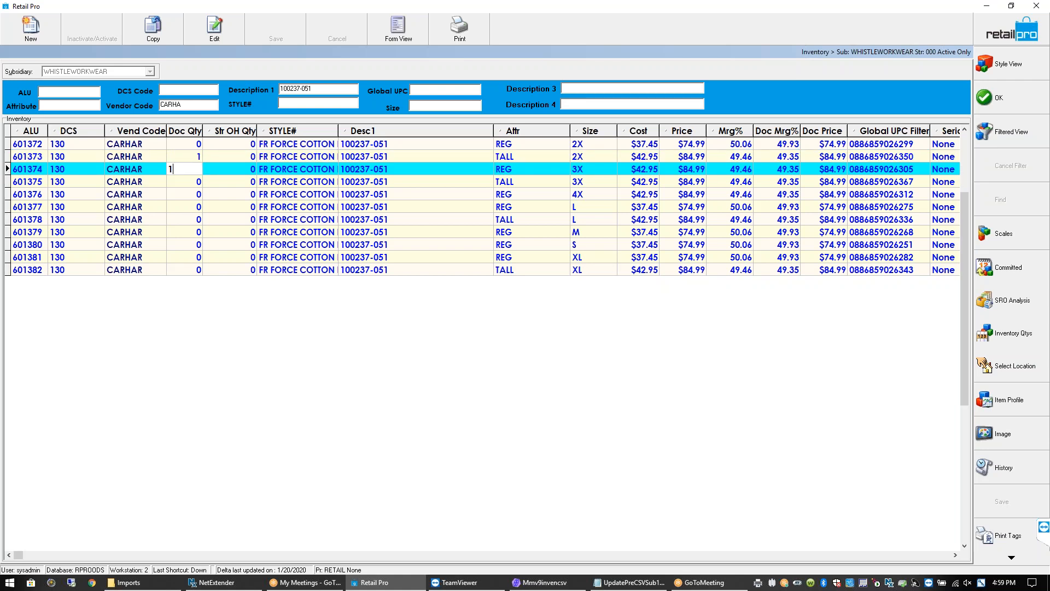
key("Down")
type("1")
key("Down")
key("Down")
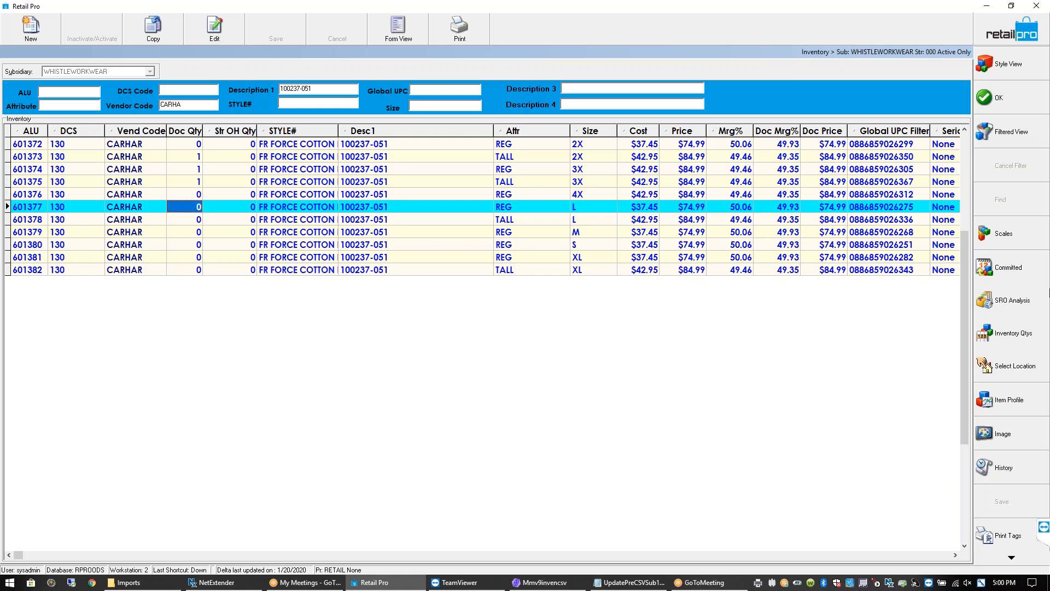
type("1")
key("Down")
type("1")
key("Down")
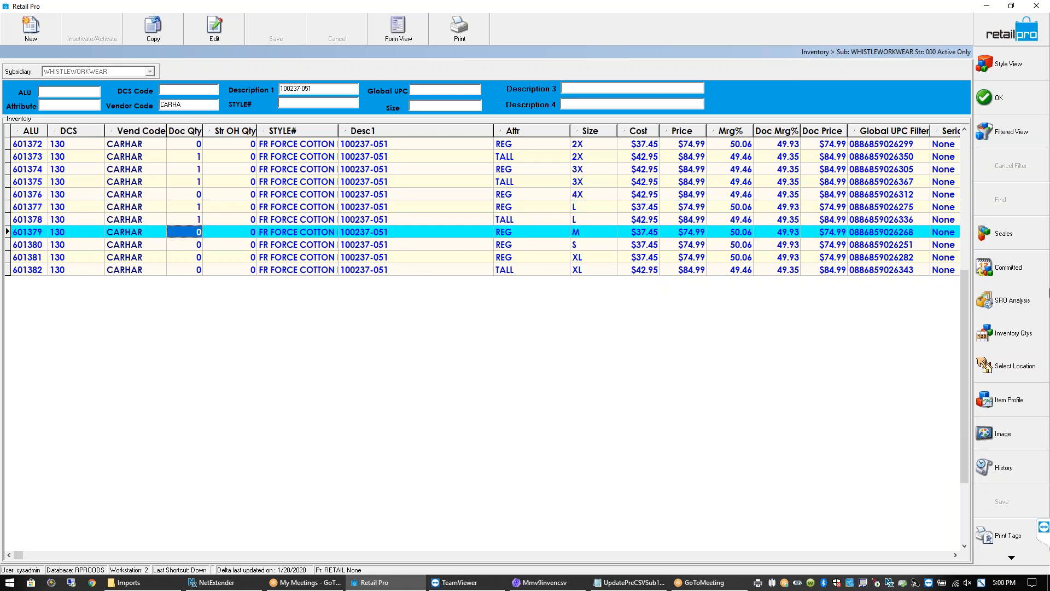
left_click(1006, 108)
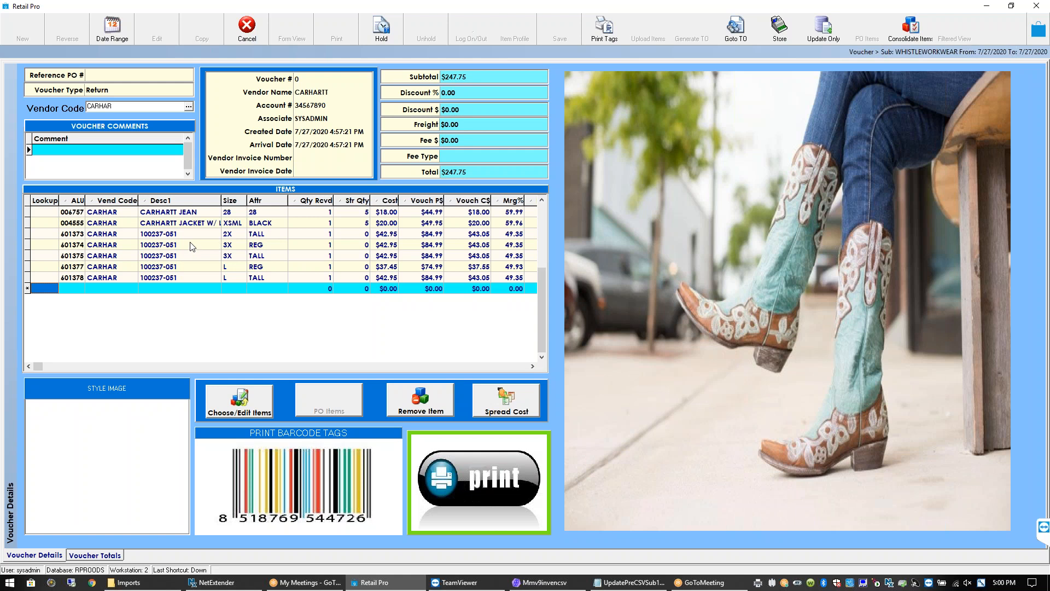
Select voucher lines 601373 and 601374, adjust the Desc1 column, and open the inventory chooser
left_click(187, 237)
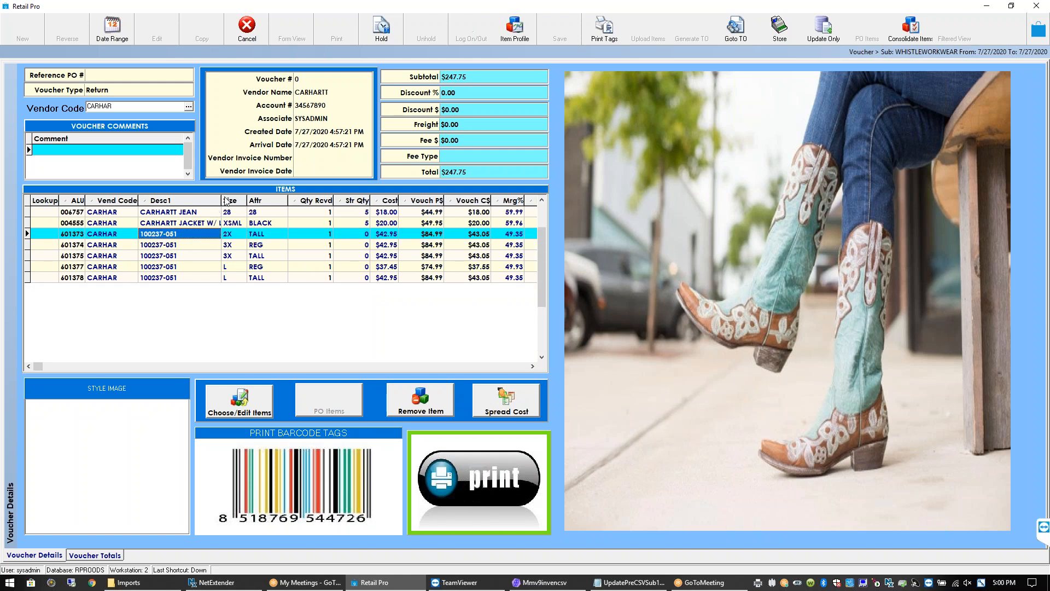
mouse_move(222, 200)
left_mouse_down()
mouse_move(247, 200)
mouse_move(218, 195)
left_mouse_up()
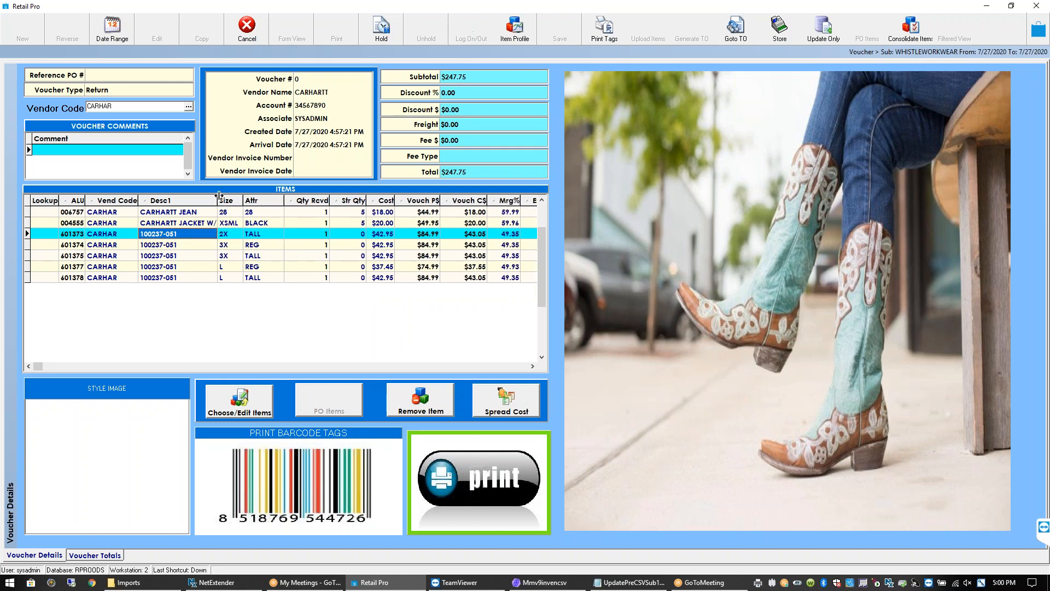
left_click(175, 241)
left_click(178, 235)
left_click(1038, 525)
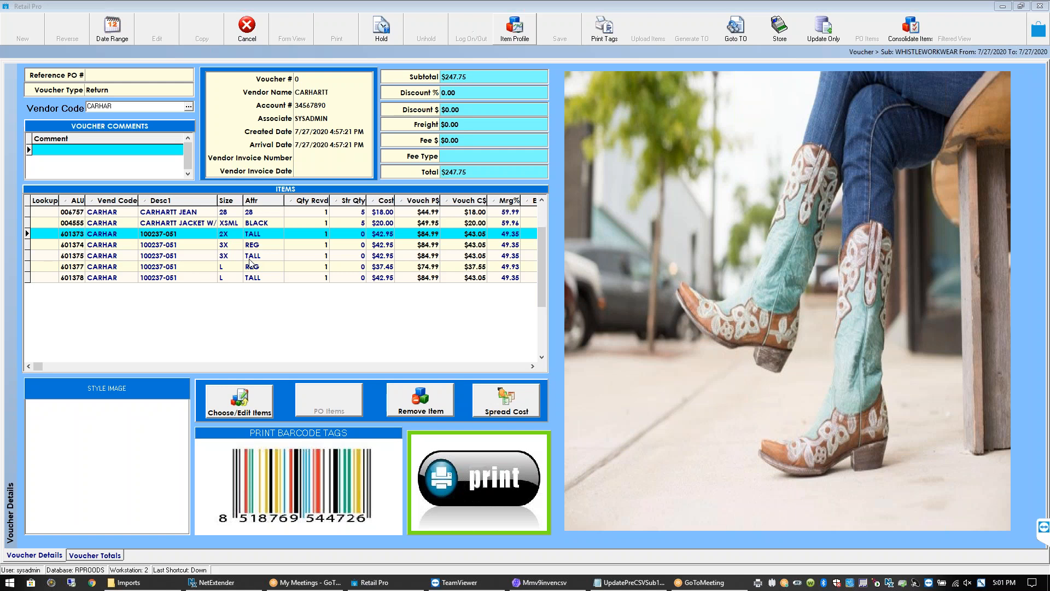
left_click(239, 402)
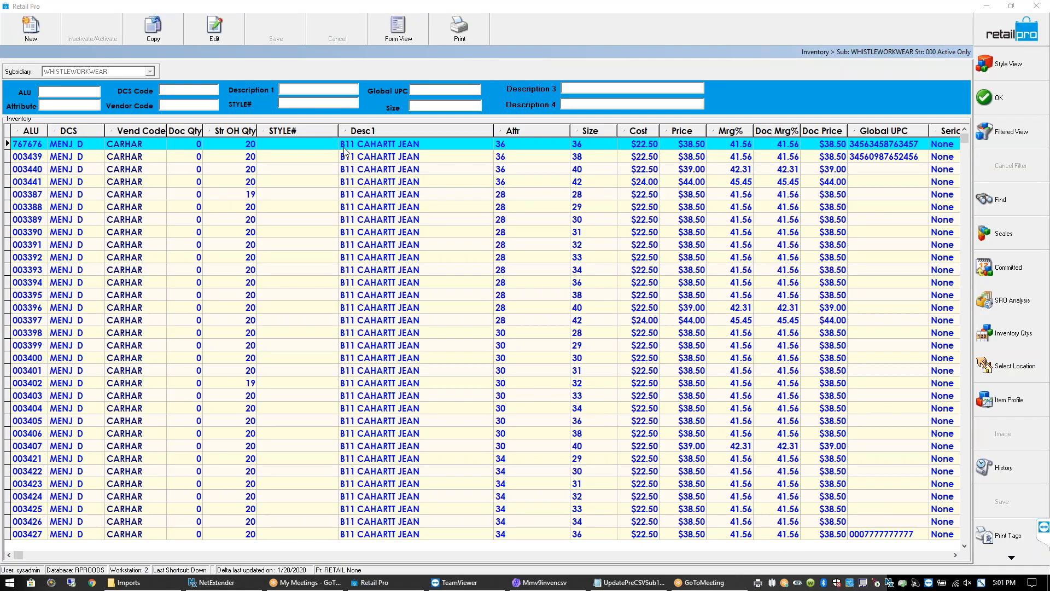
left_click(301, 144)
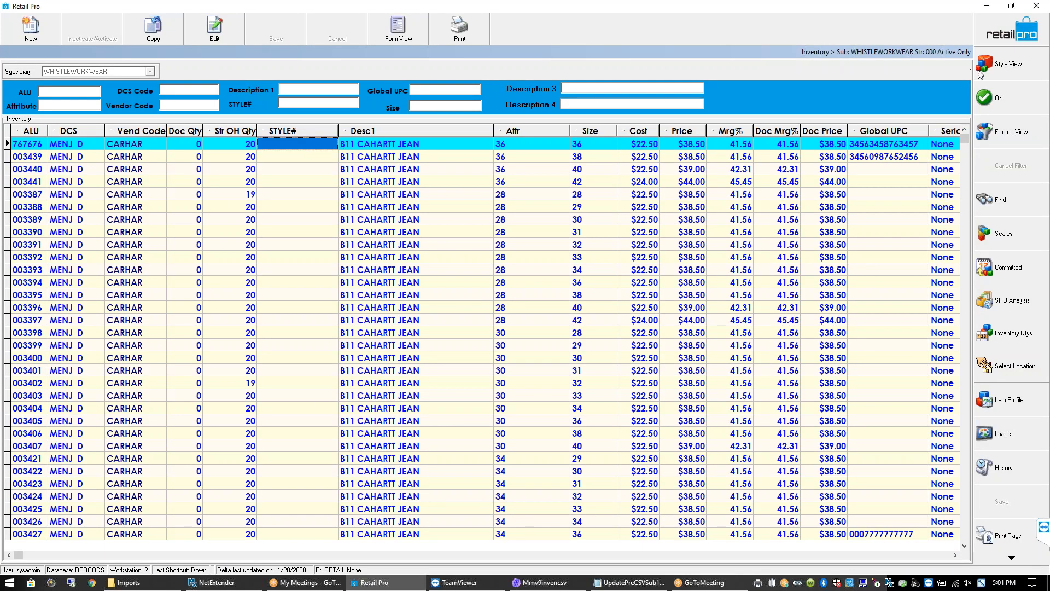
left_click(1027, 65)
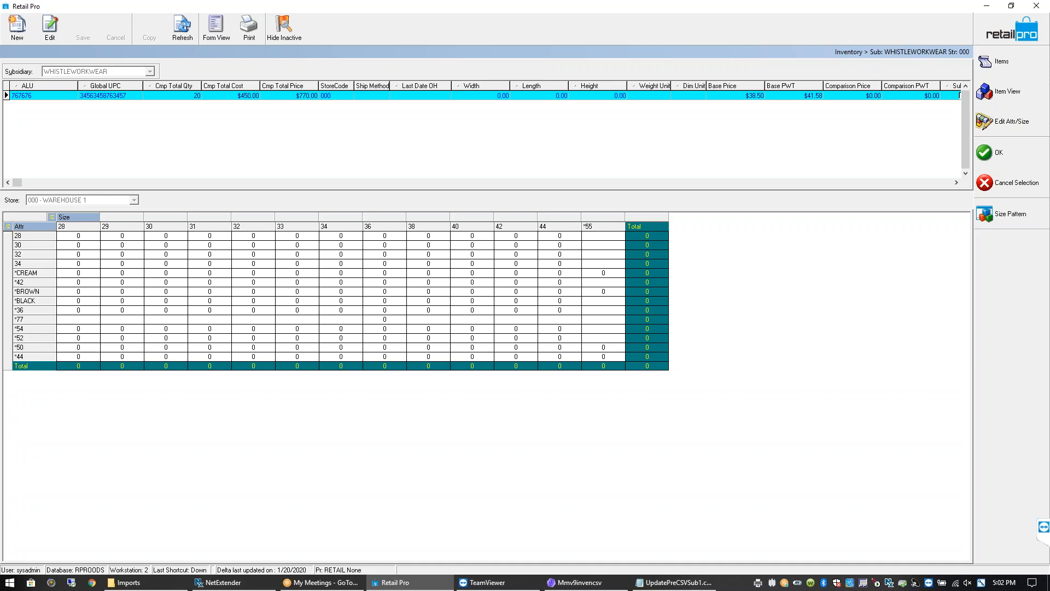
left_click(1012, 25)
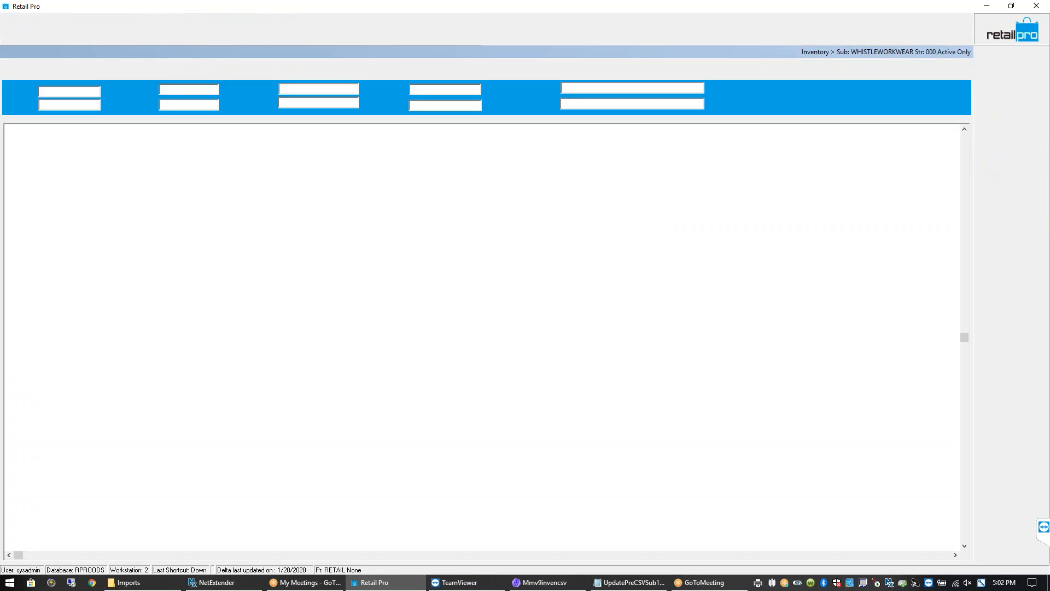
left_click(295, 92)
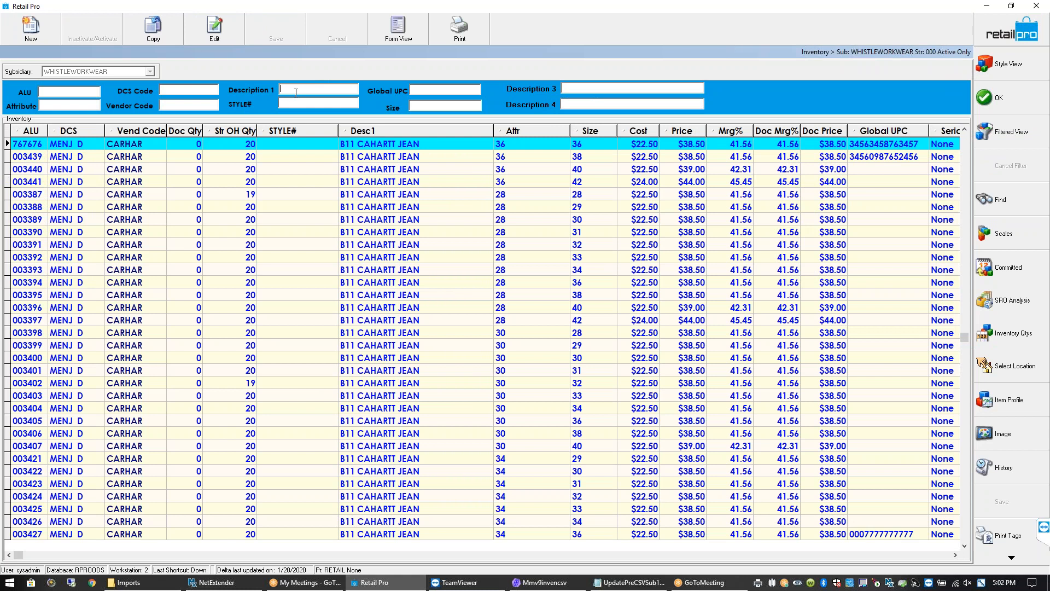
right_click(296, 92)
Re-apply the 100237-051 Description 1 filter by pasting the style number from the CSV
left_click(286, 95)
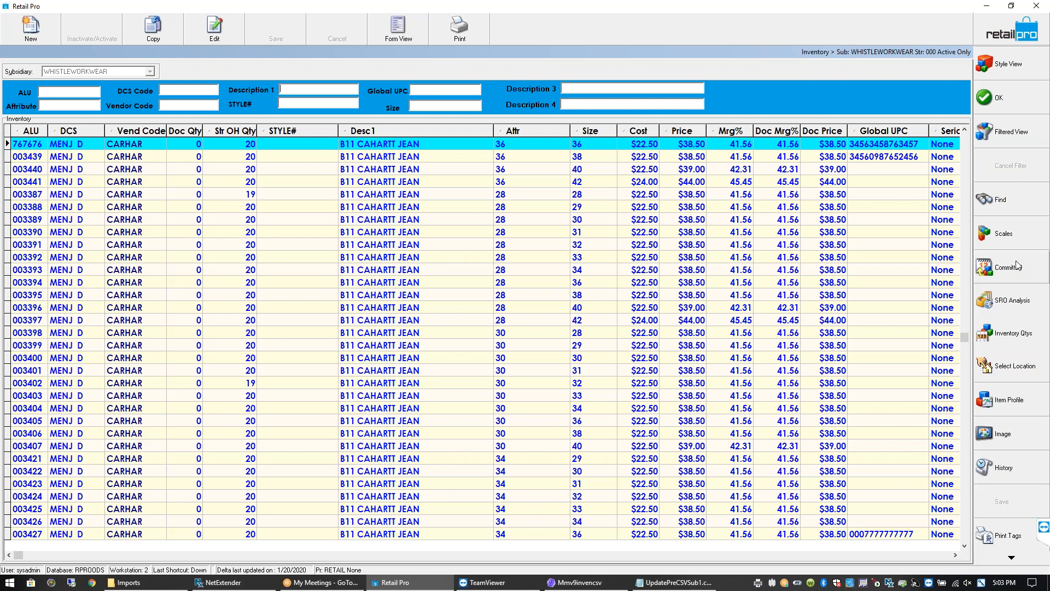
left_click(672, 583)
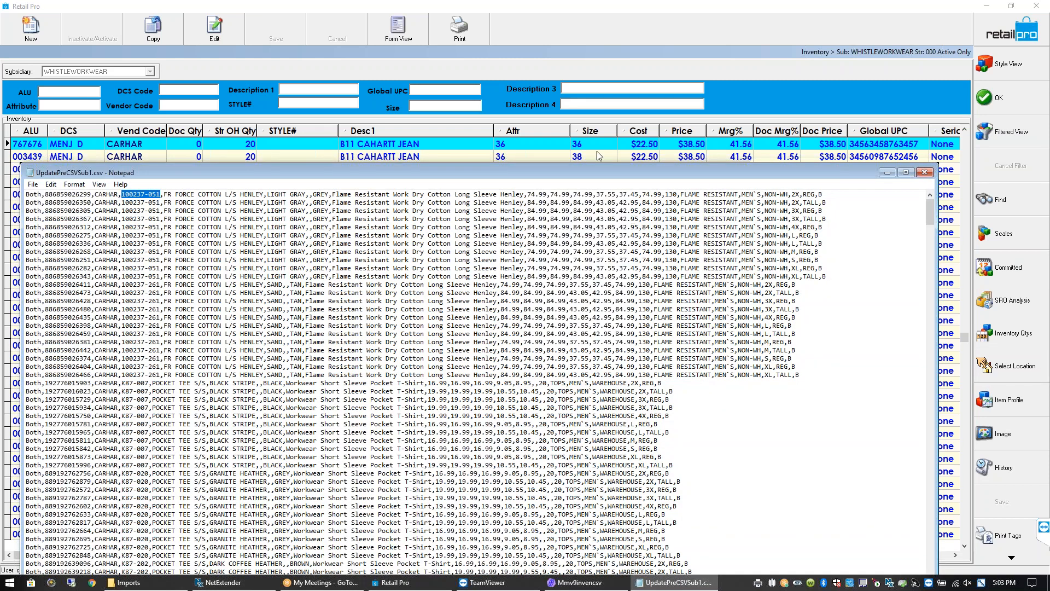
left_click(366, 105)
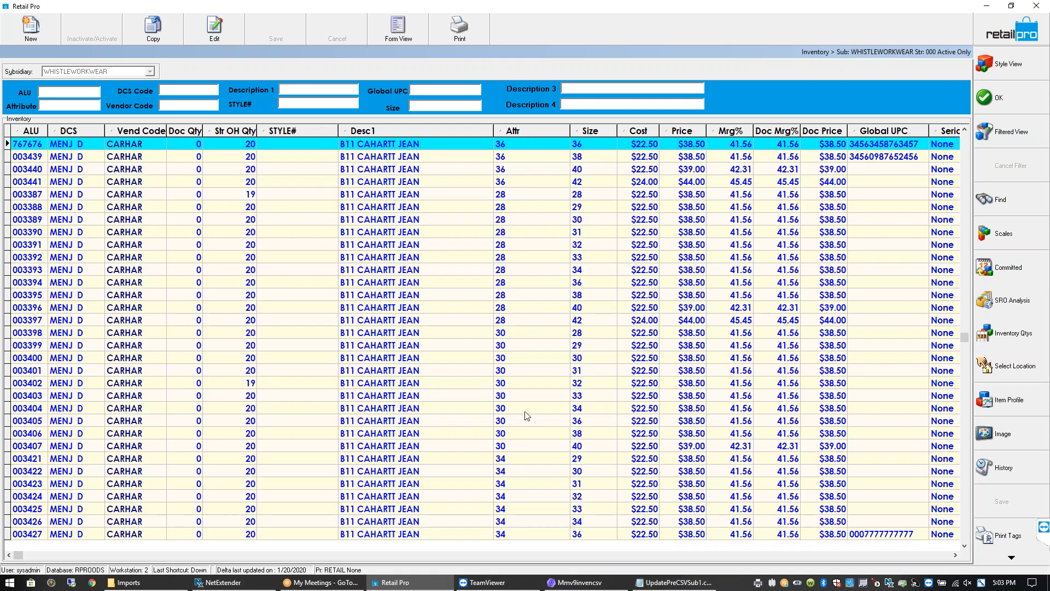
left_click(684, 584)
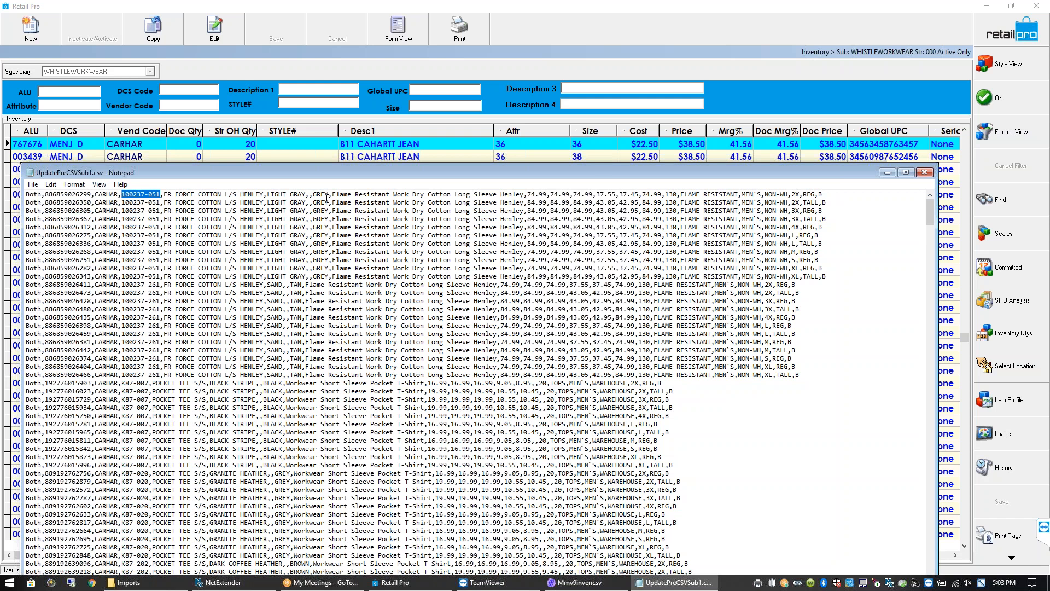
left_click(305, 91)
type("100237-051")
key("Return")
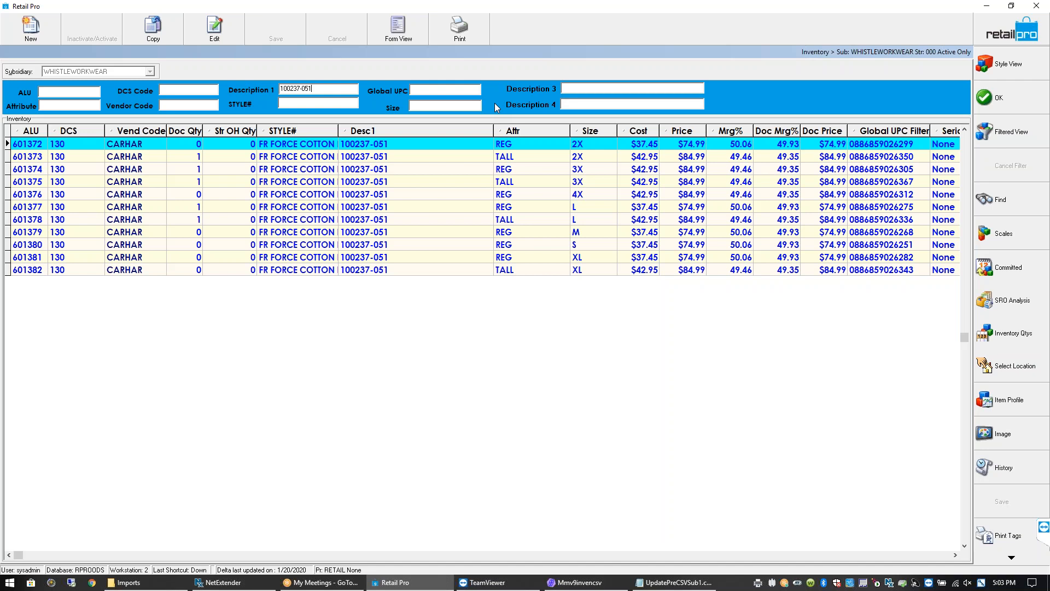
Open the 2X TALL item's style in Style View, then Form View with an enlarged details panel
left_click(200, 158)
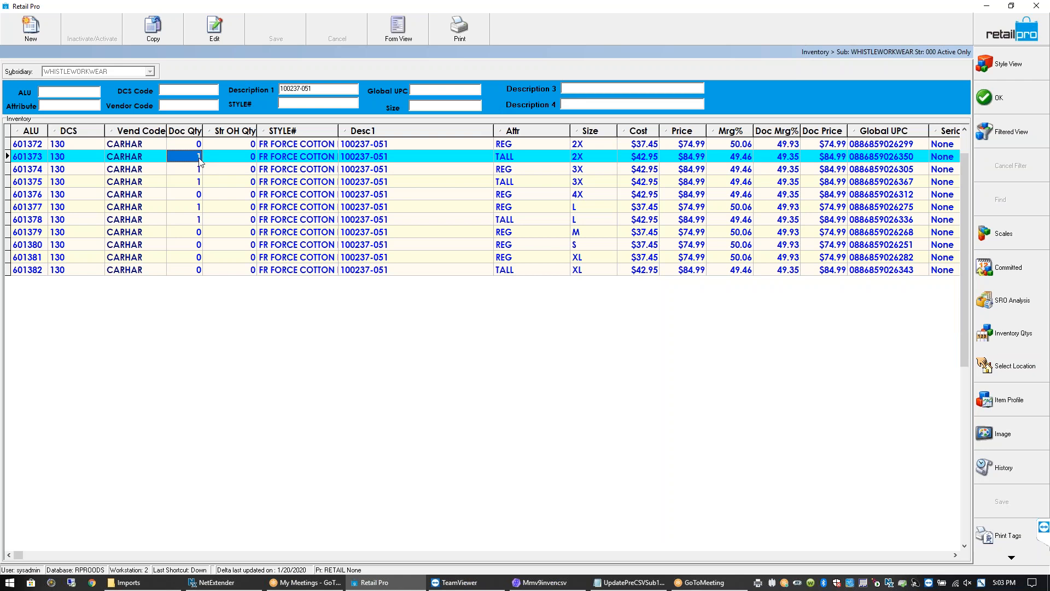
left_click(1005, 68)
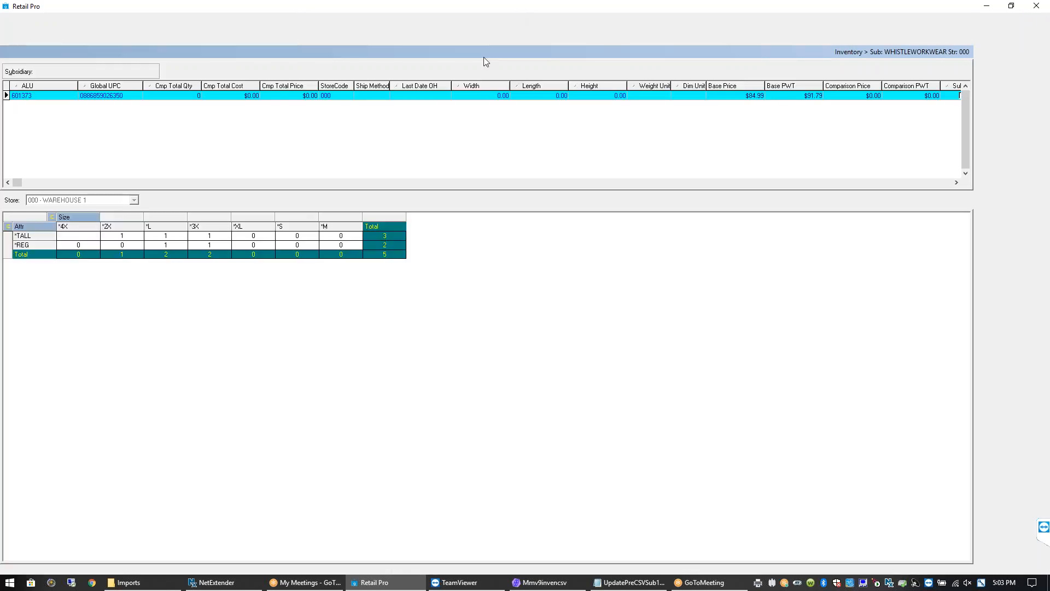
left_click(216, 27)
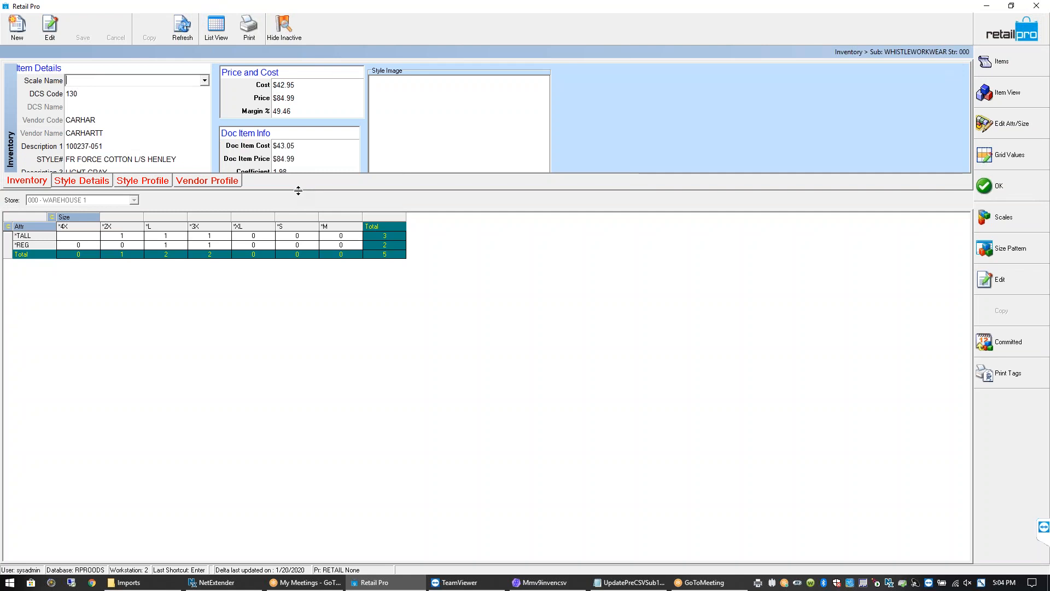
left_click_drag(298, 190, 307, 280)
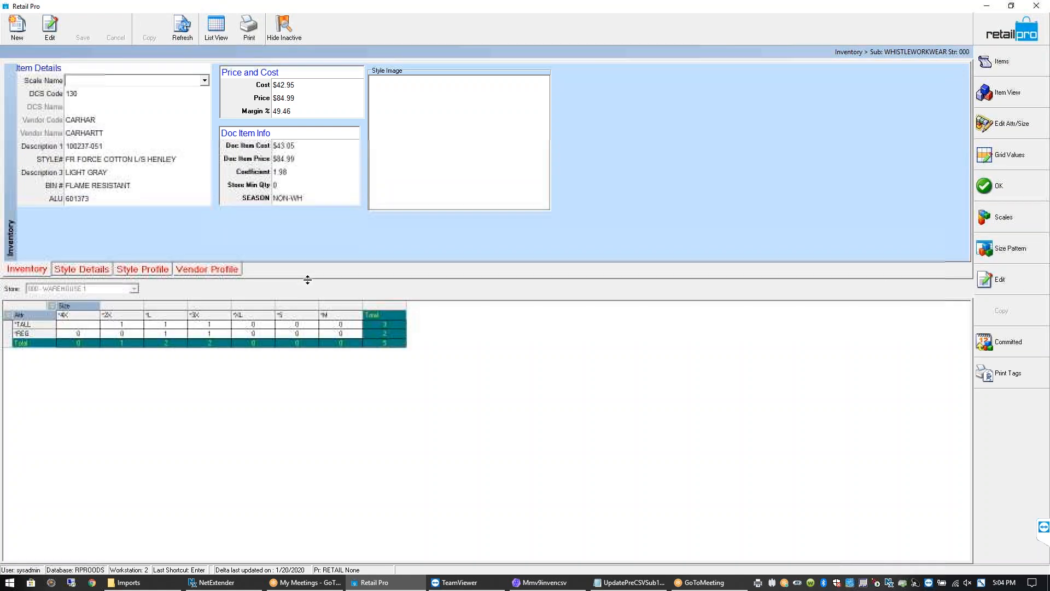
Check the TALL S, M, 2X and 4X size cells, then list all items of the style
left_click(300, 326)
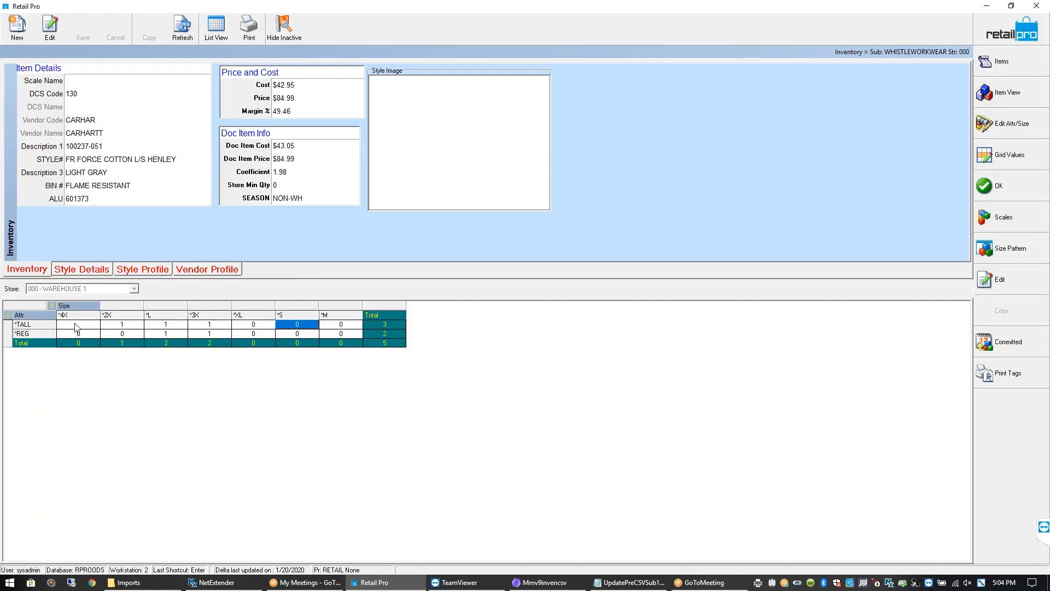
left_click(77, 326)
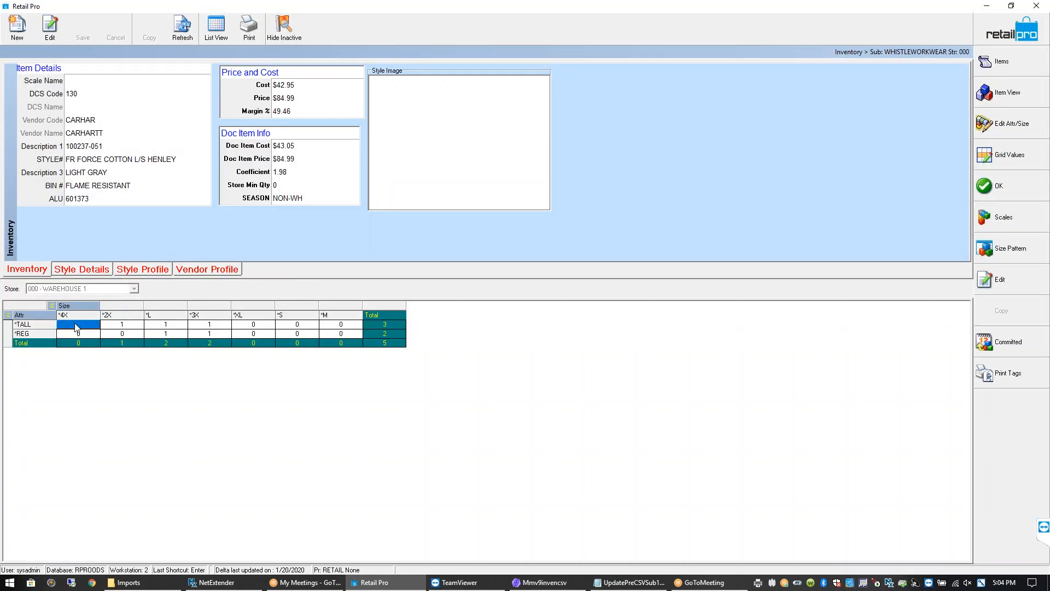
left_click(296, 326)
left_click(348, 327)
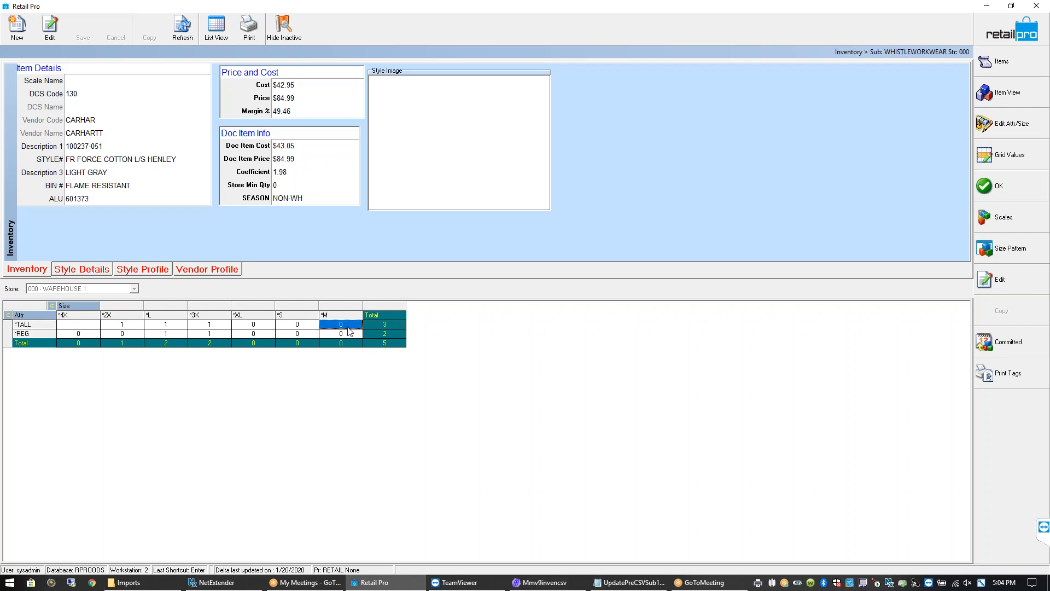
left_click(84, 327)
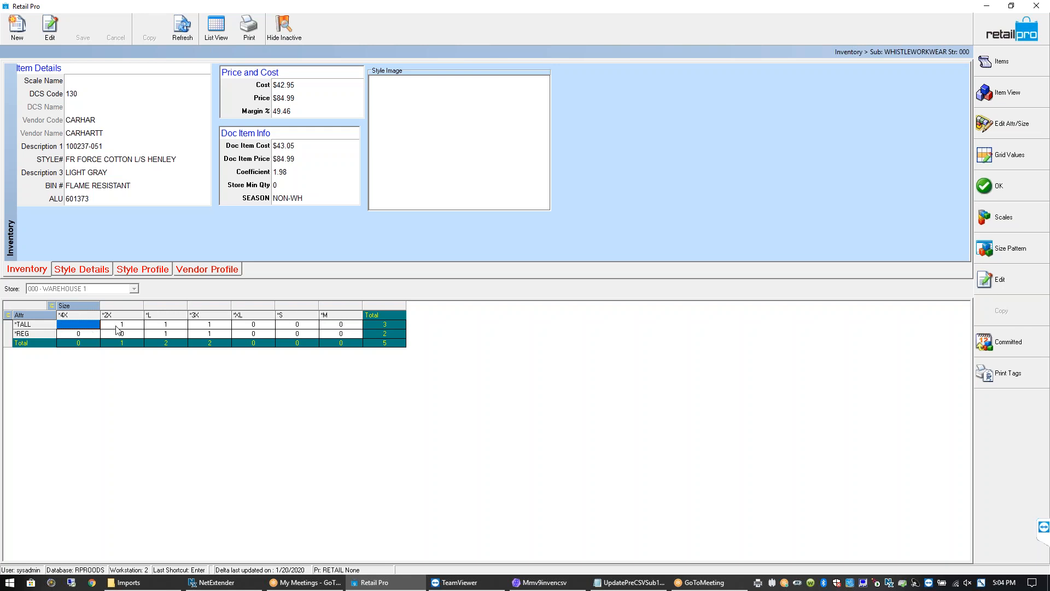
left_click(118, 326)
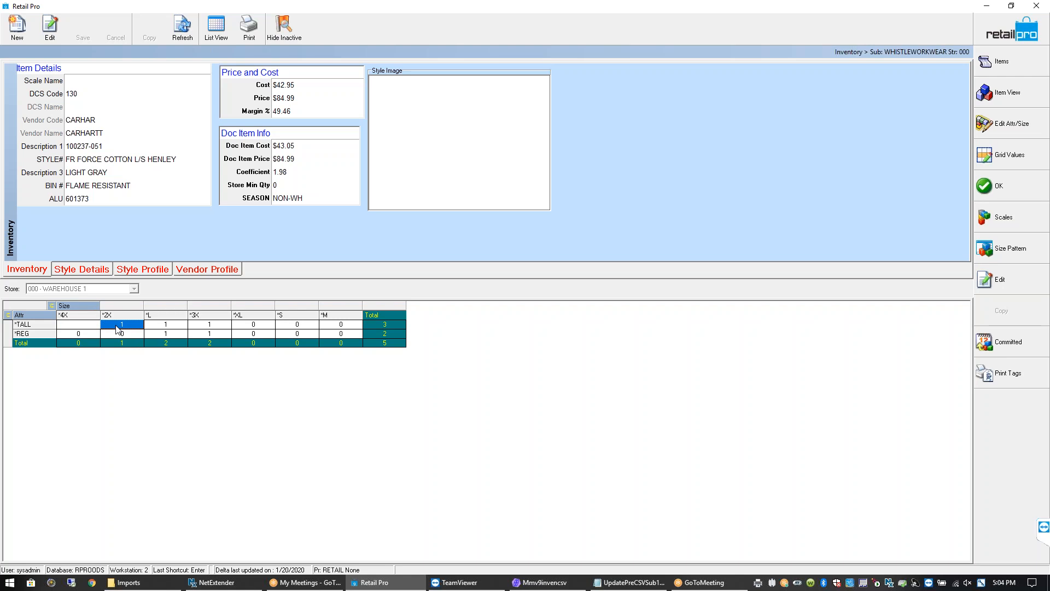
left_click(299, 326)
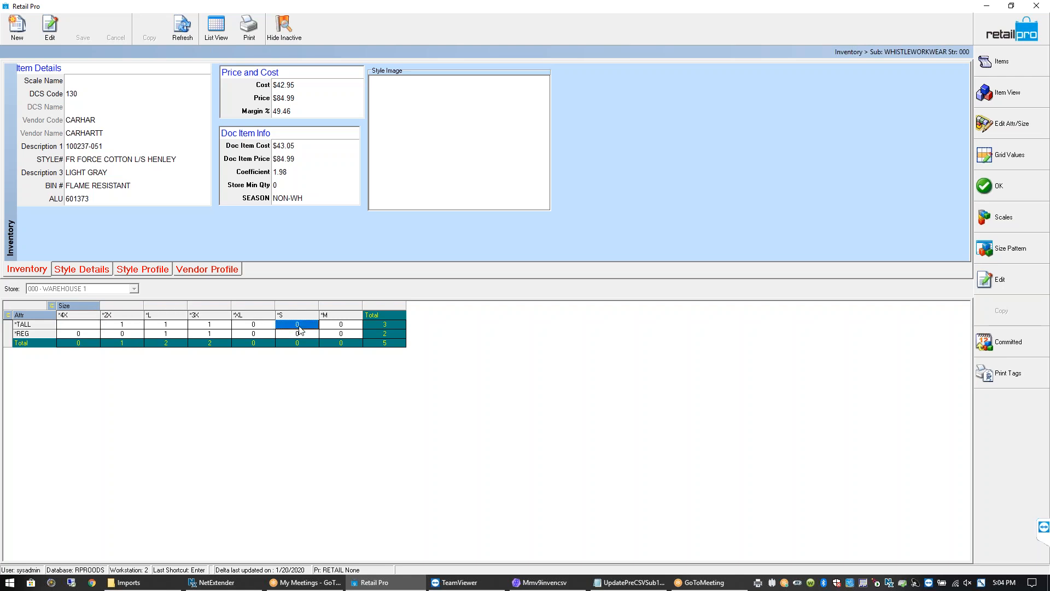
left_click(337, 327)
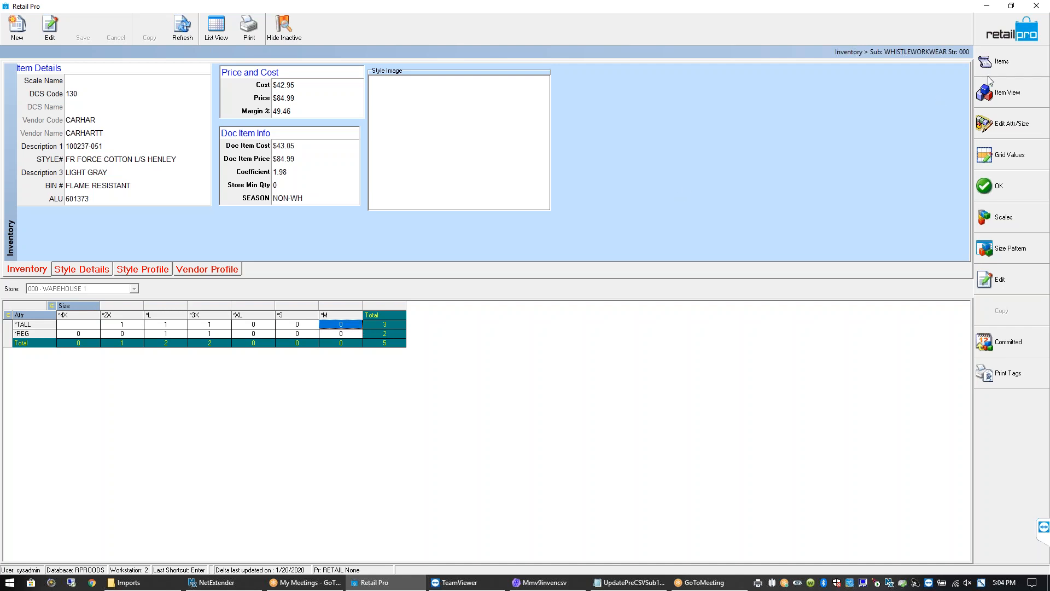
left_click(1003, 69)
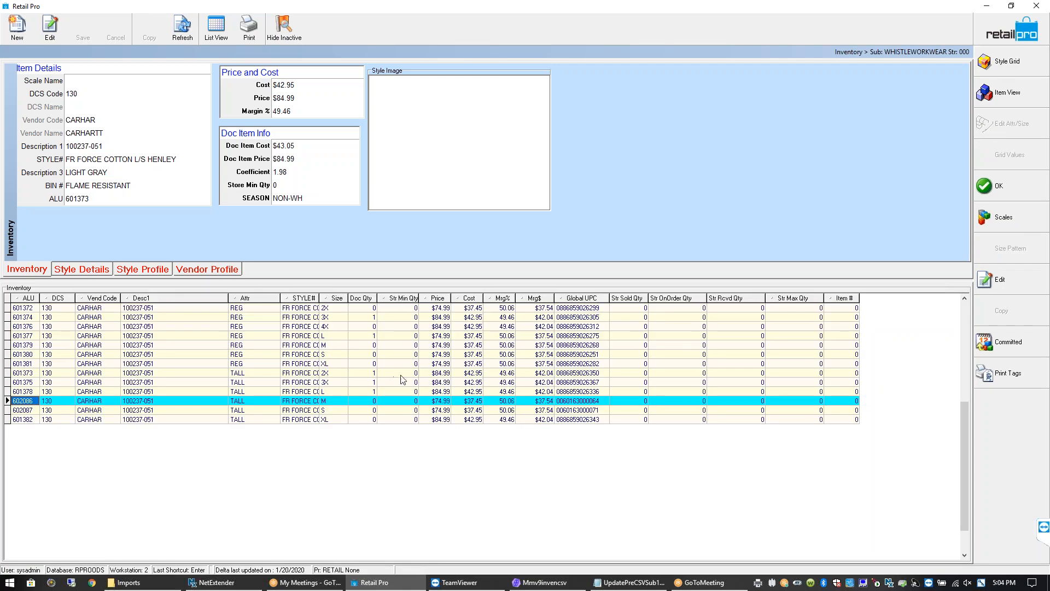
Narrow the Attr column, widen STYLE# to show the full FR FORCE COTTON L/S HENLEY name, and select row 601372
left_click_drag(320, 298, 353, 298)
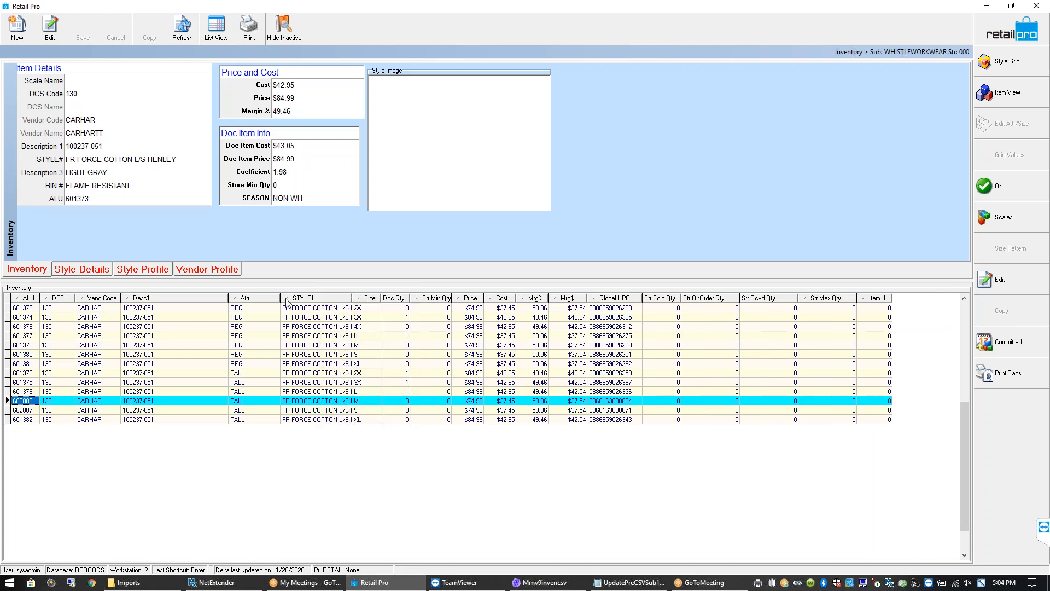
left_click_drag(281, 298, 170, 301)
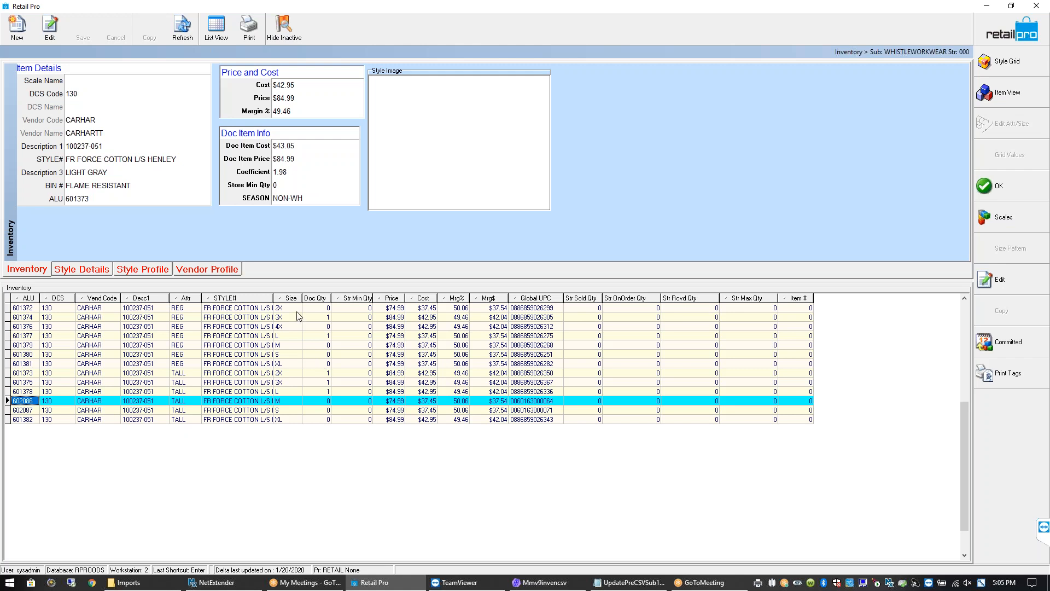
left_click_drag(273, 298, 310, 297)
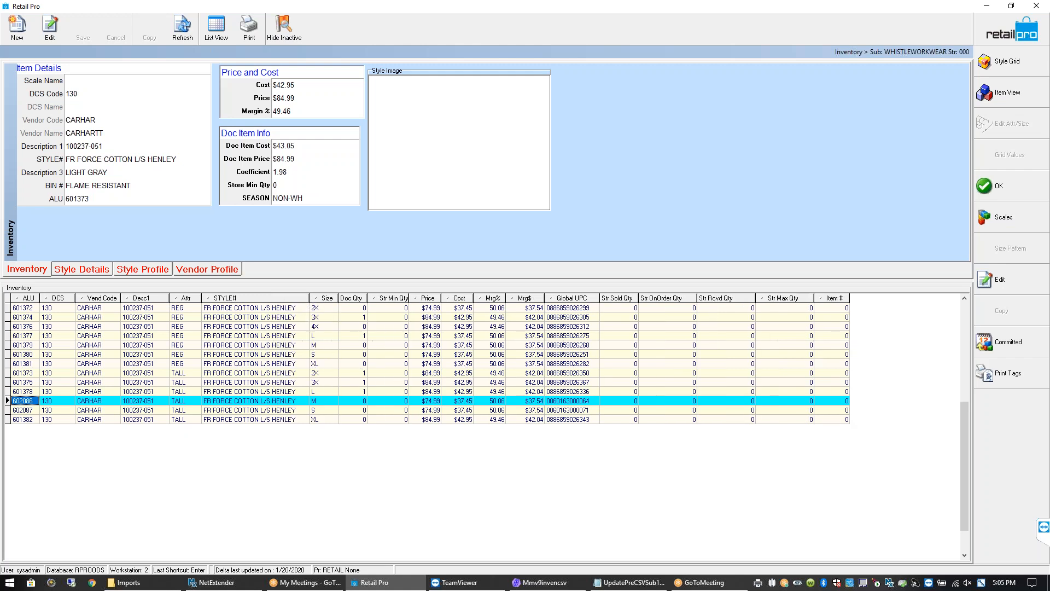
left_click(285, 310)
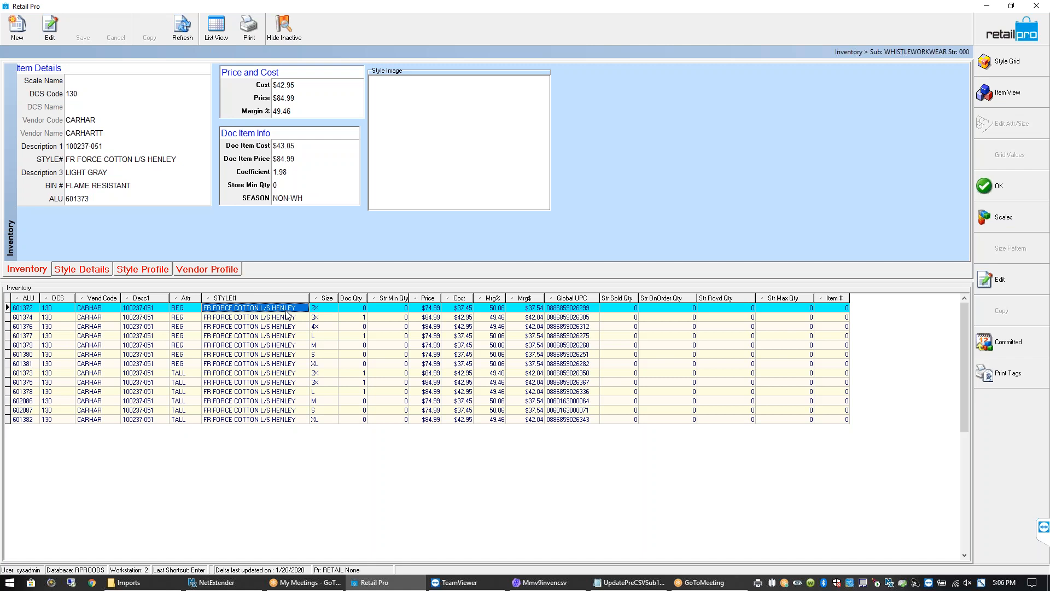
left_click(284, 317)
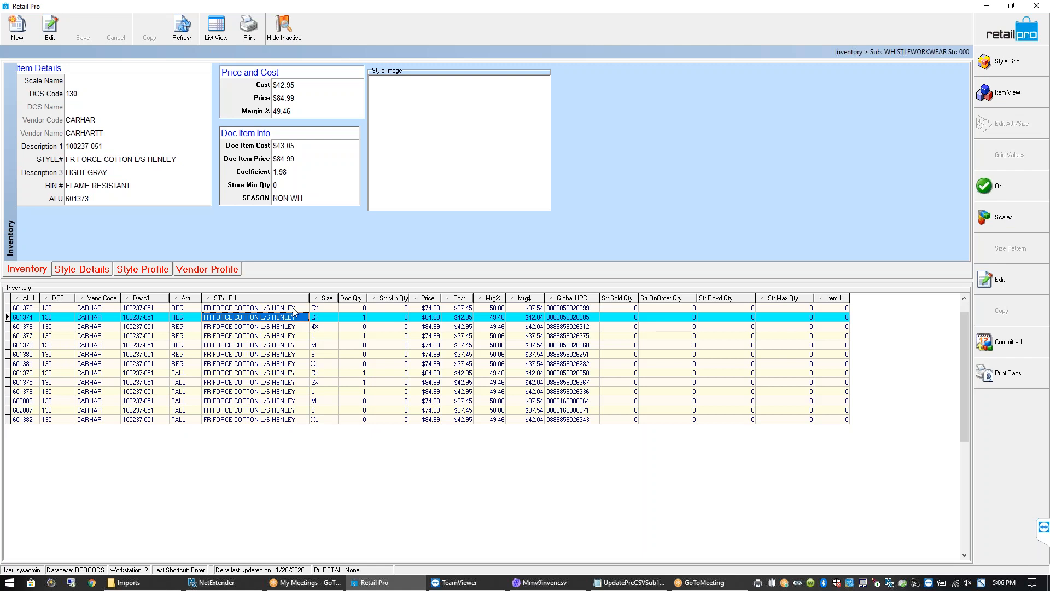
left_click(292, 308)
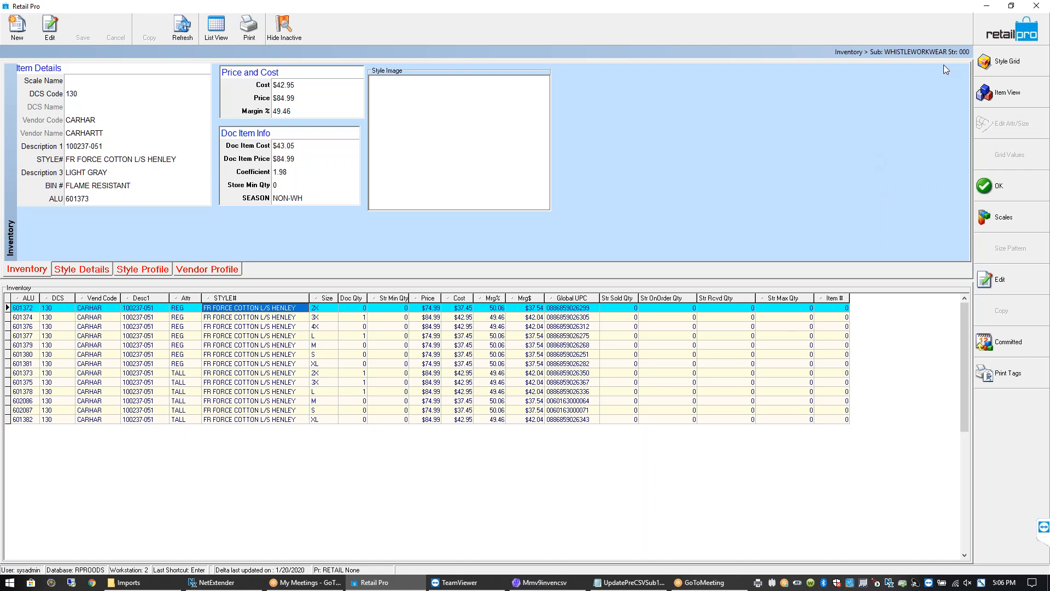
Switch to the plain item list, pick items 601375 and 601373, and return to the voucher
left_click(991, 41)
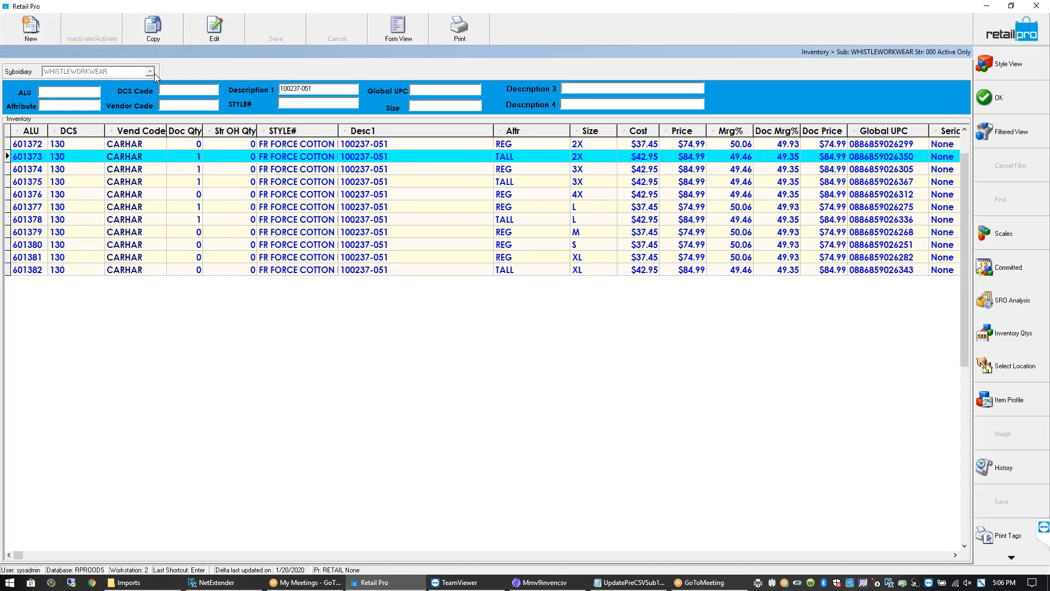
left_click(131, 183)
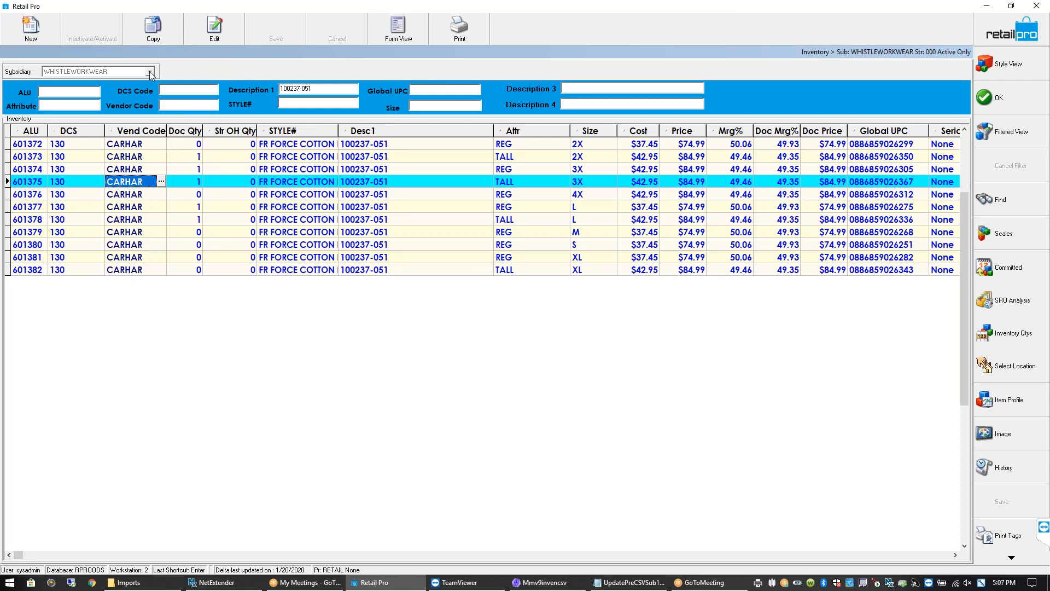
left_click(145, 159)
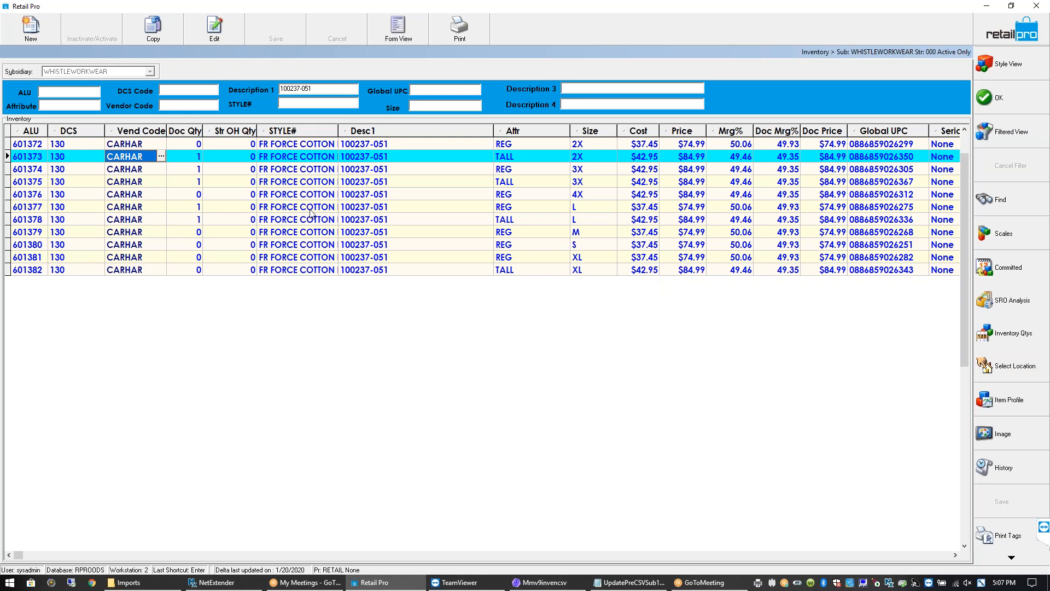
left_click(1003, 104)
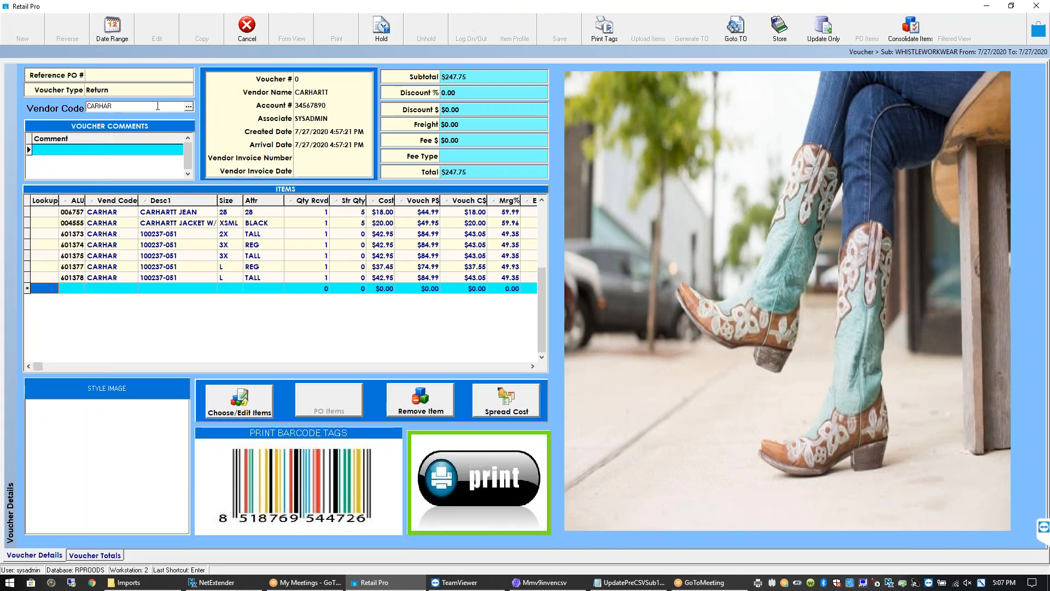
Select voucher lines 601374 and 601373 and show the Voucher Type options
left_click_drag(115, 105, 88, 107)
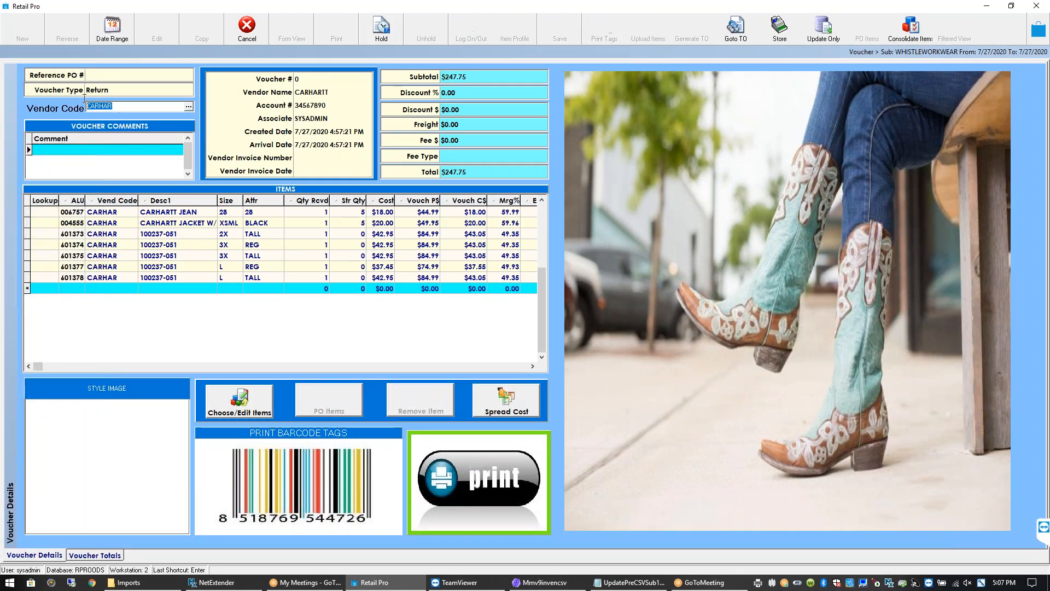
left_click(175, 244)
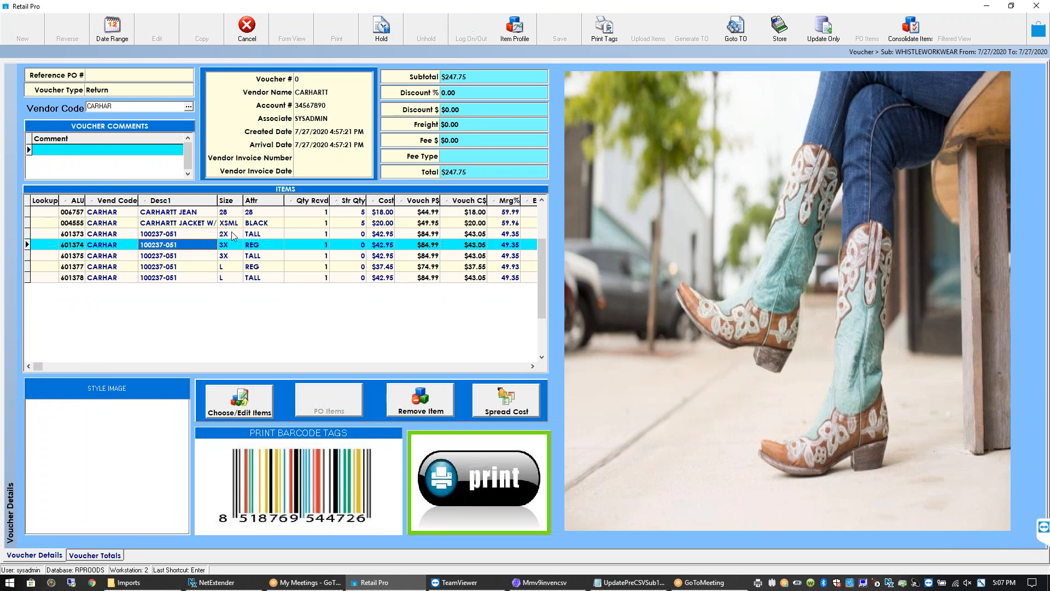
left_click(304, 235)
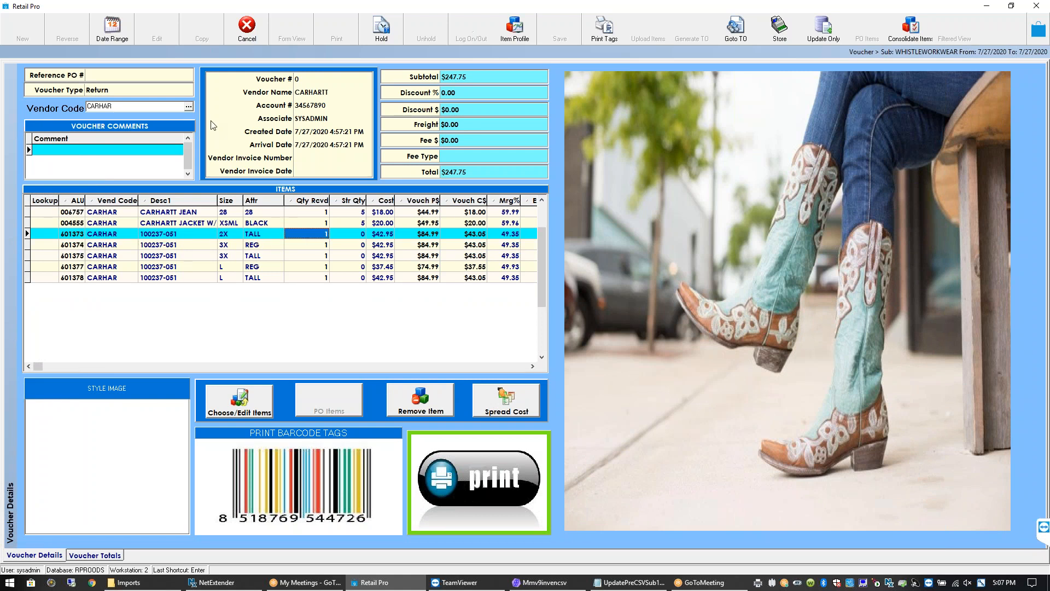
left_click(145, 87)
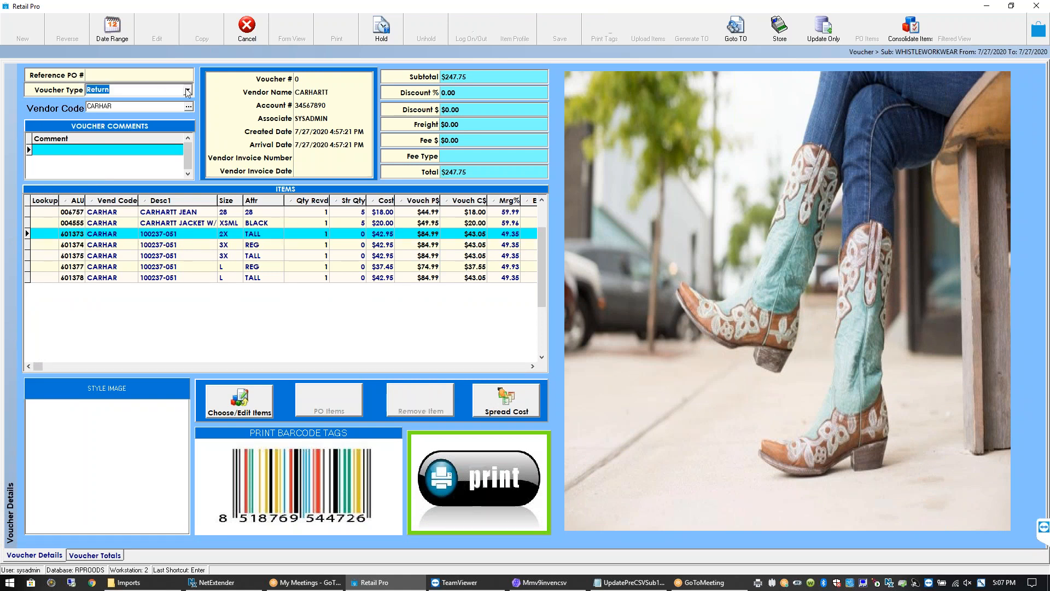
left_click(187, 90)
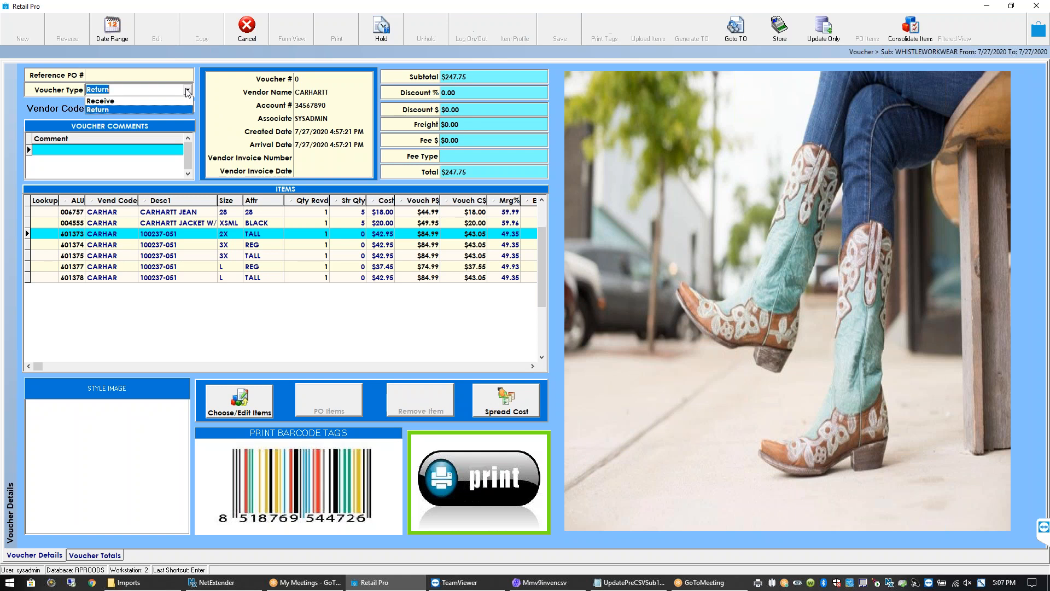
left_click(138, 102)
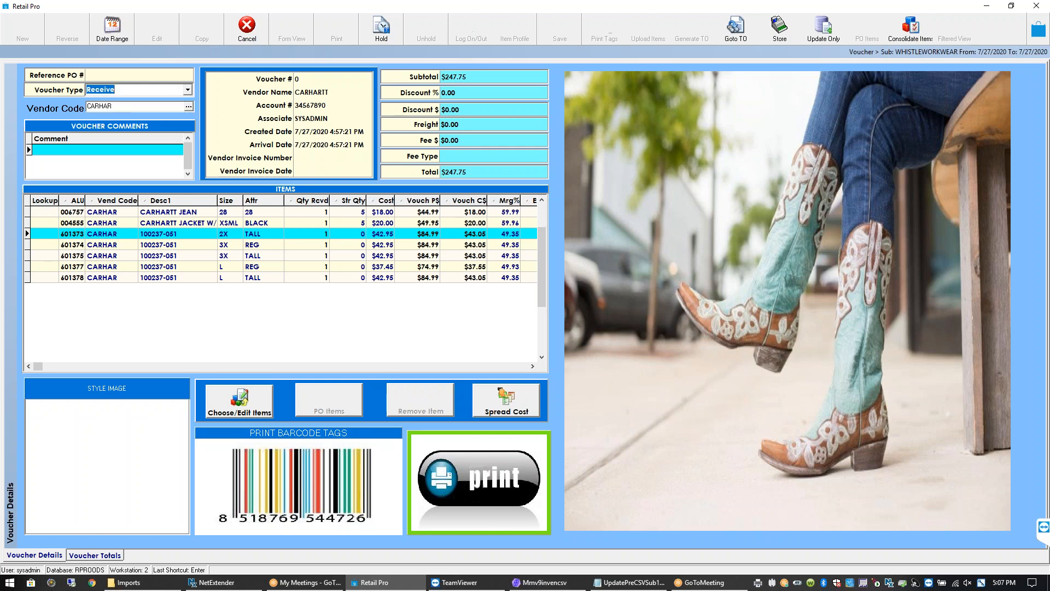
left_click(188, 90)
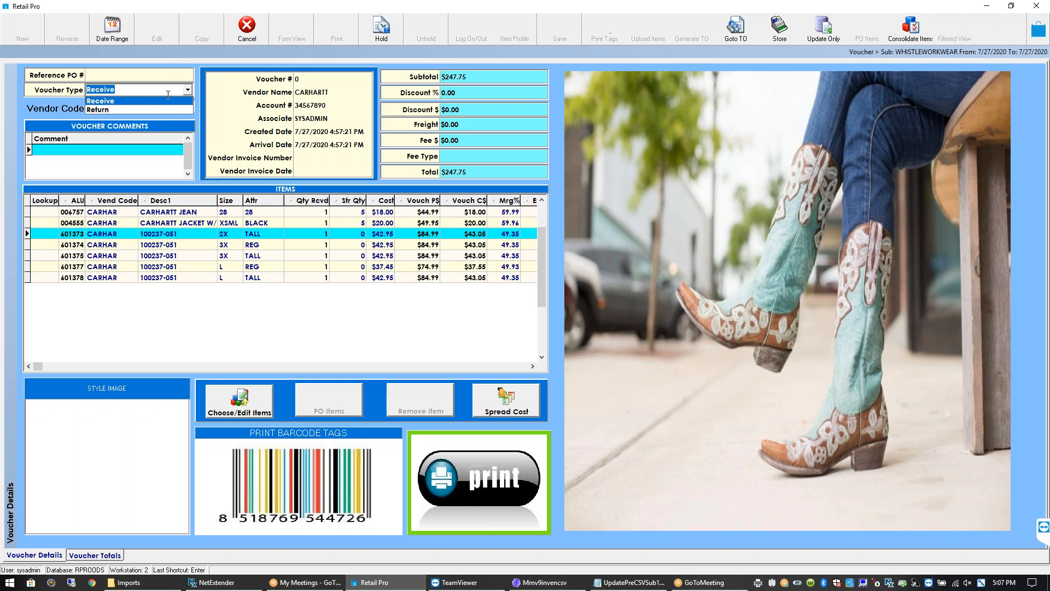
left_click(145, 108)
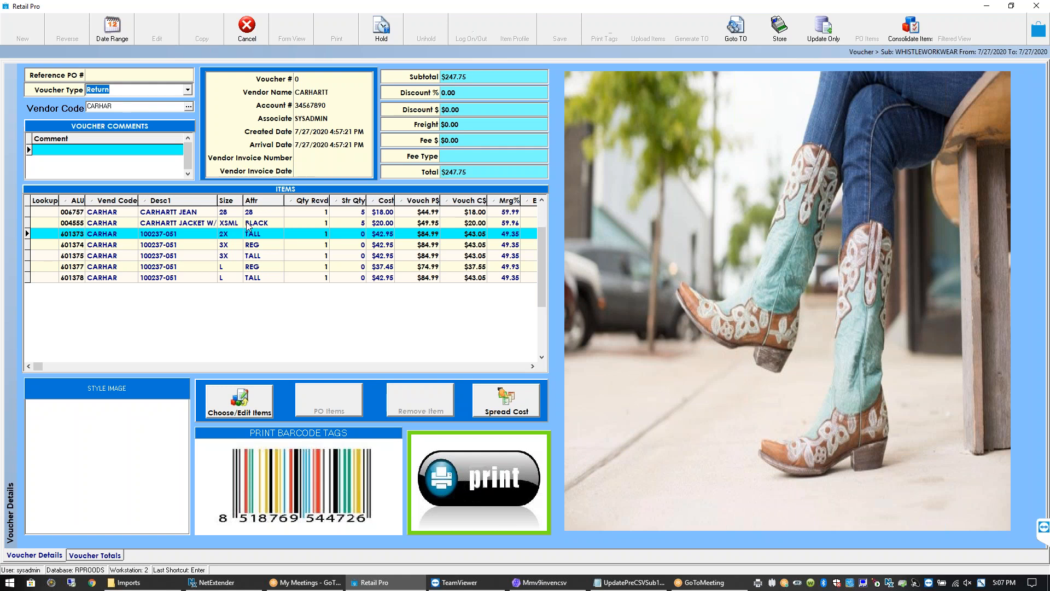
left_click(306, 222)
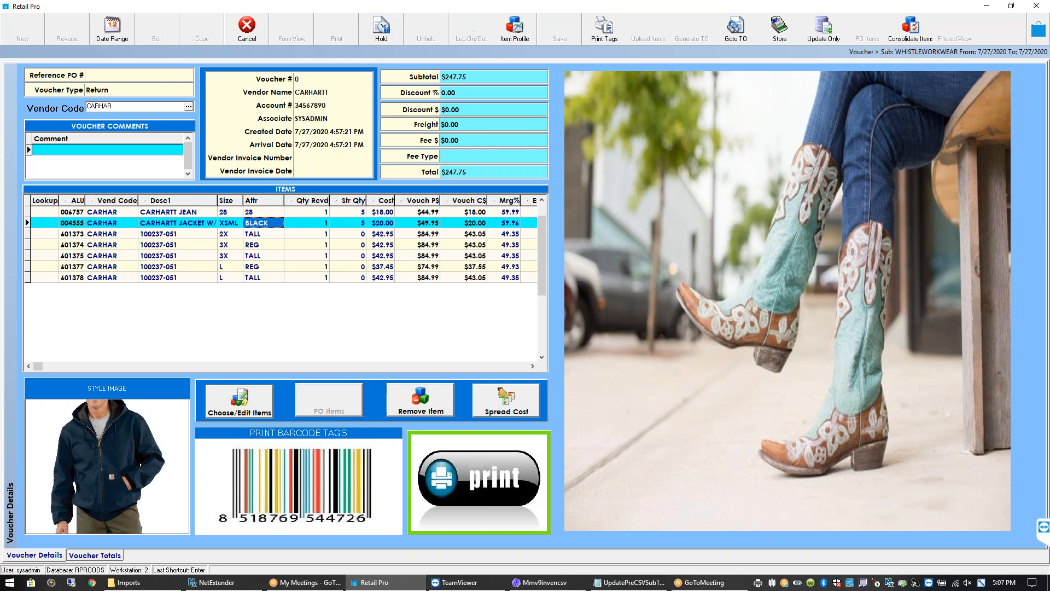
left_click(320, 159)
type("3456789")
left_click(315, 170)
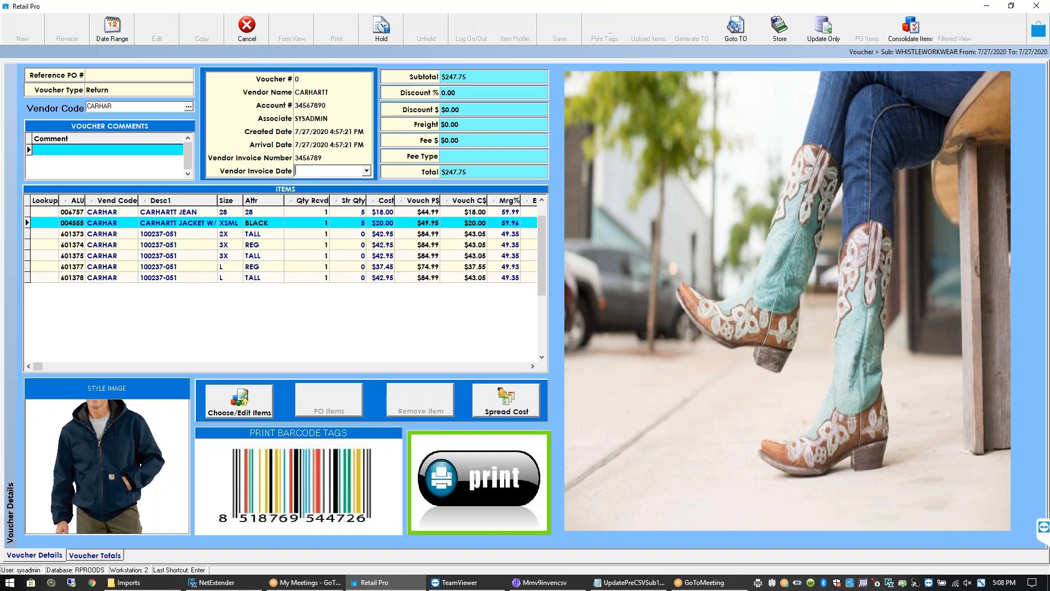
left_click(367, 171)
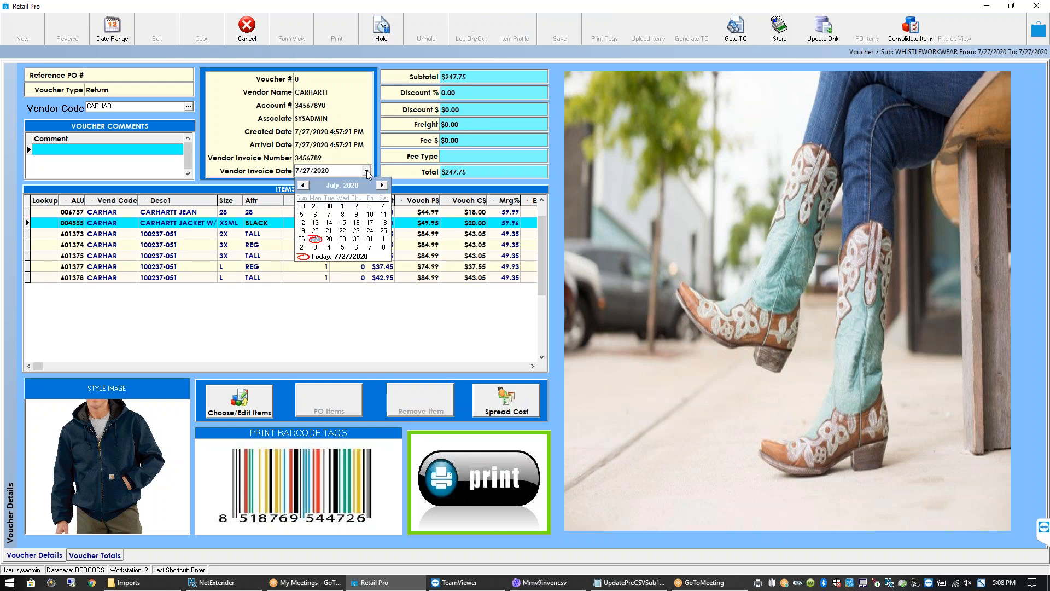
left_click(370, 241)
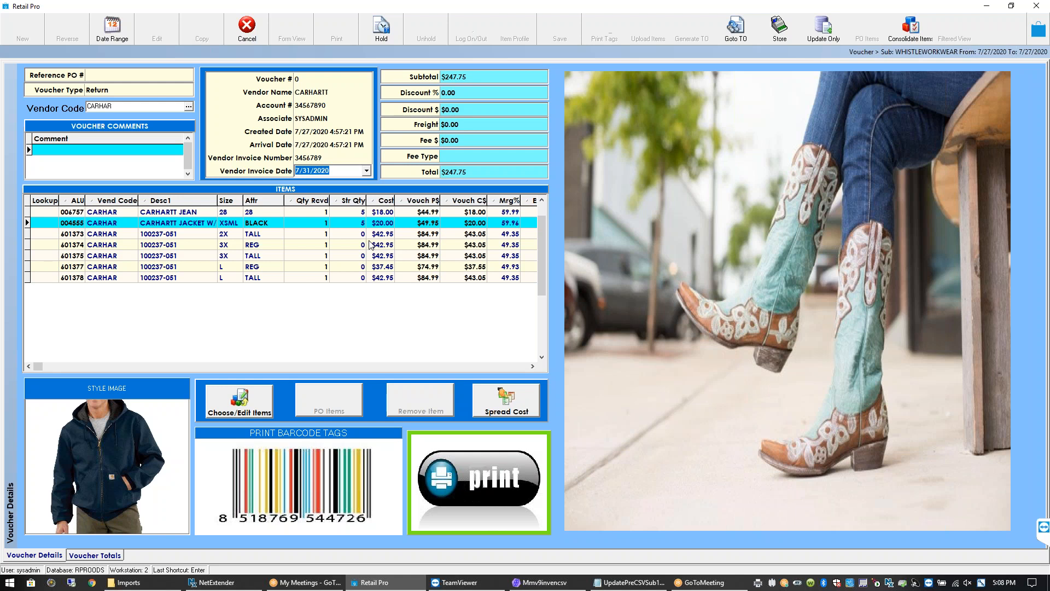
key("Delete")
key("shift+Tab")
key("Delete")
key("Tab")
left_click(257, 244)
left_click(250, 220)
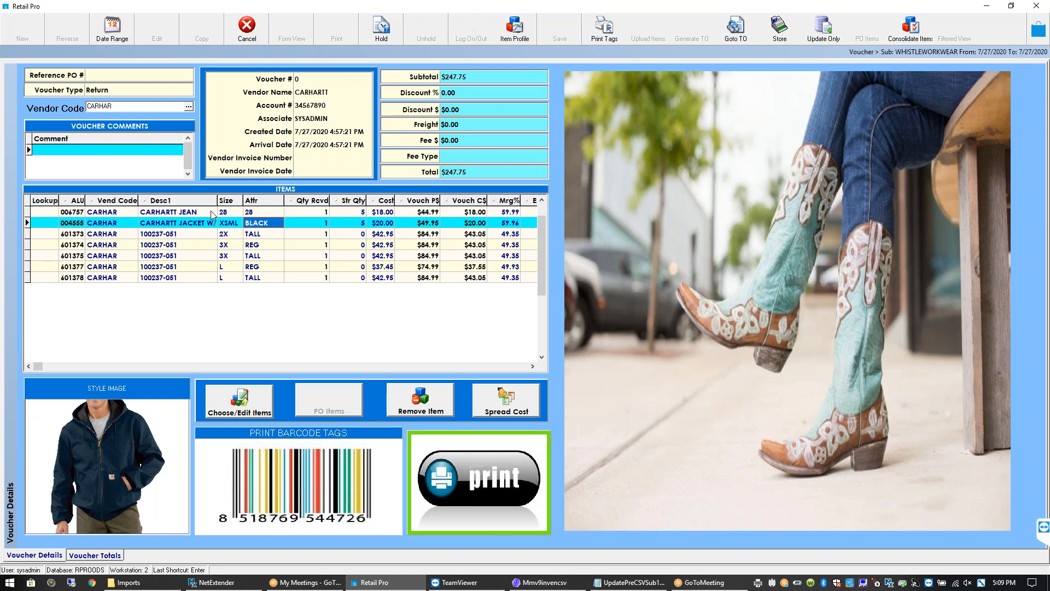
Save voucher 1156 with Update Only, confirm the inventory update, and select it in the list
left_click(825, 27)
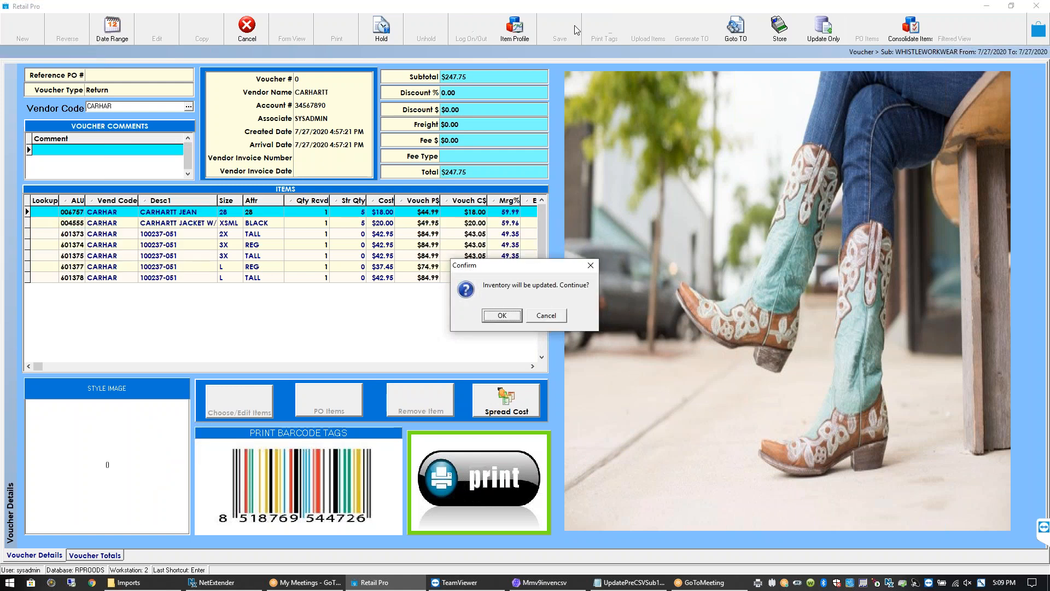
left_click(501, 316)
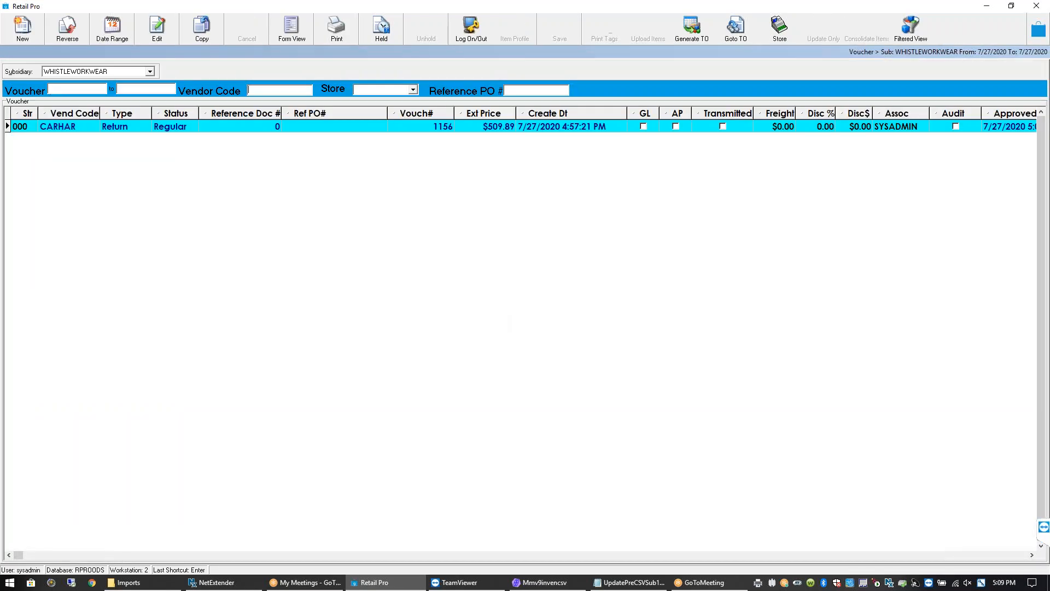
left_click(318, 125)
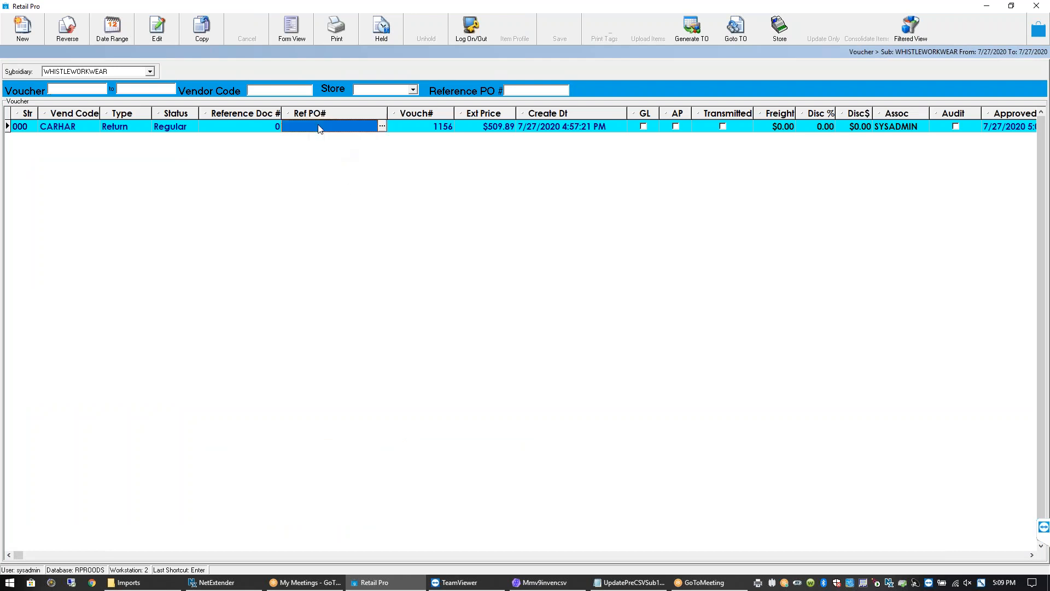
Review voucher 1156's lines (601373 2X TALL, 601374 3X REG, the CARHARTT jacket), then close it
left_click(303, 37)
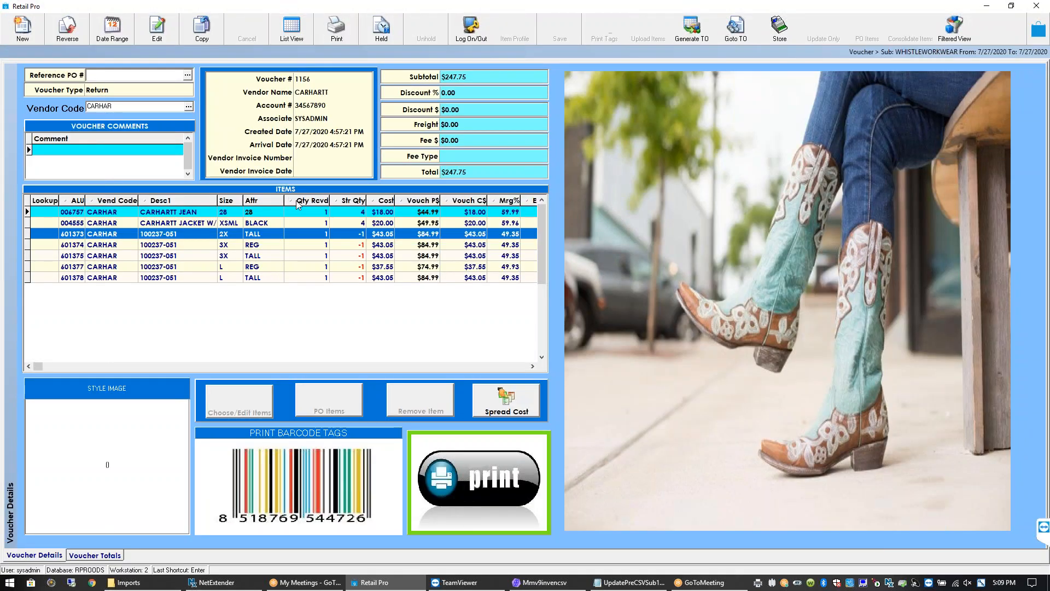
left_click(339, 246)
left_click(335, 234)
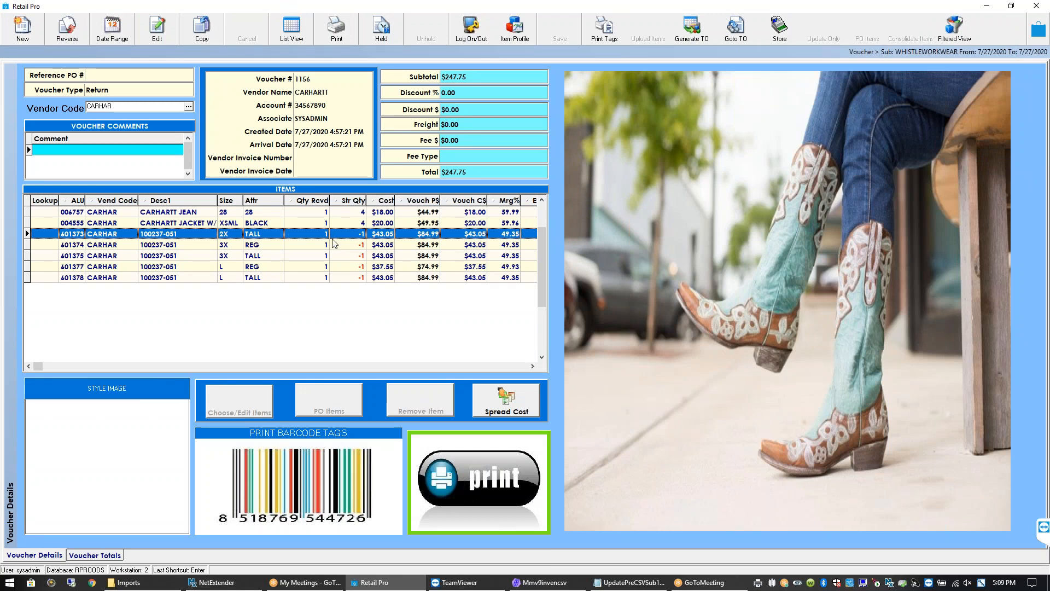
left_click(334, 247)
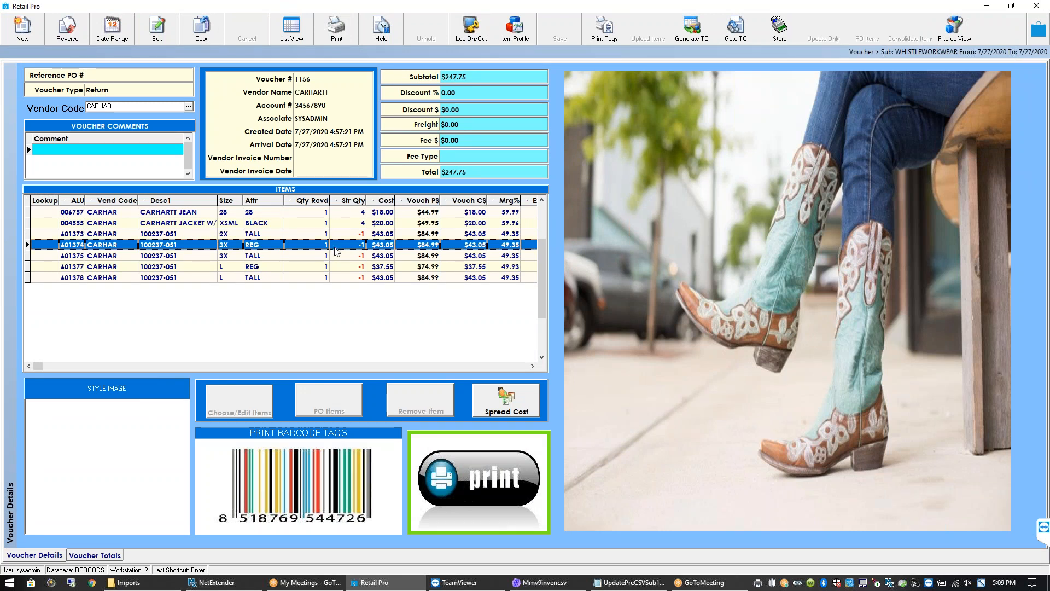
left_click(324, 236)
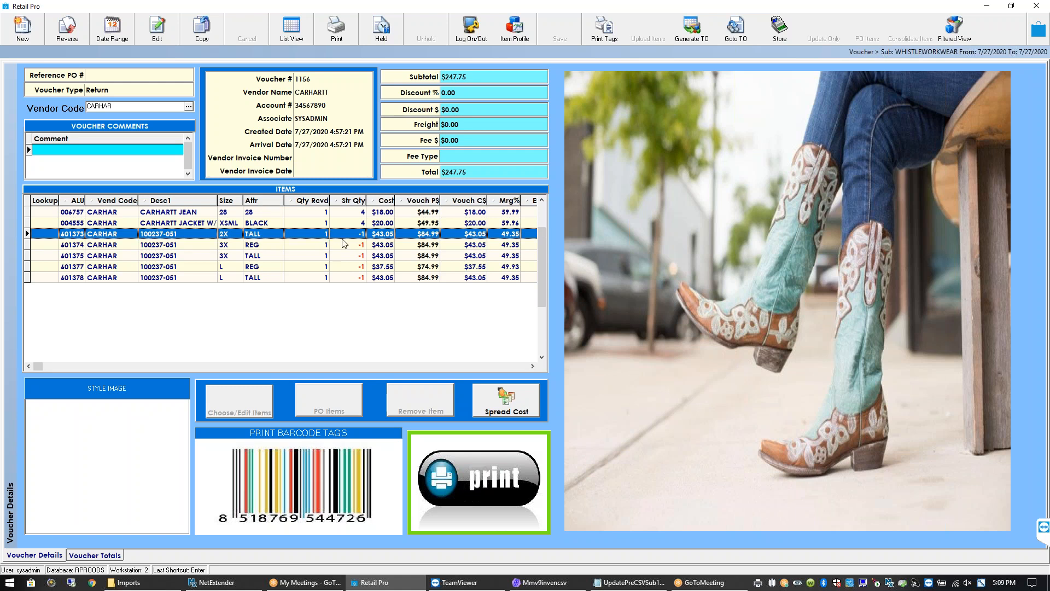
left_click(324, 246)
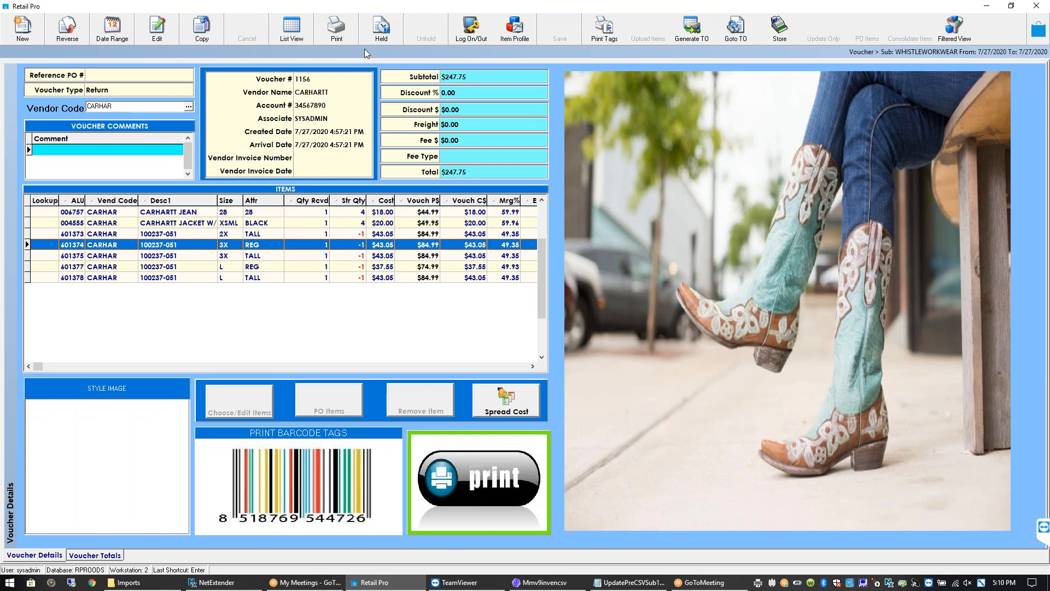
left_click(353, 224)
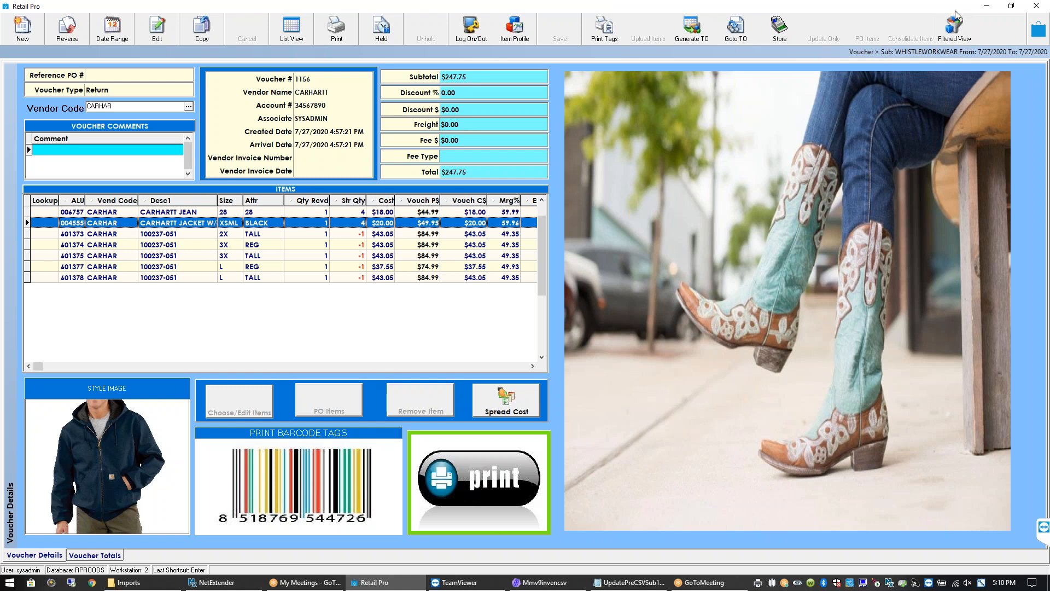
left_click(1040, 30)
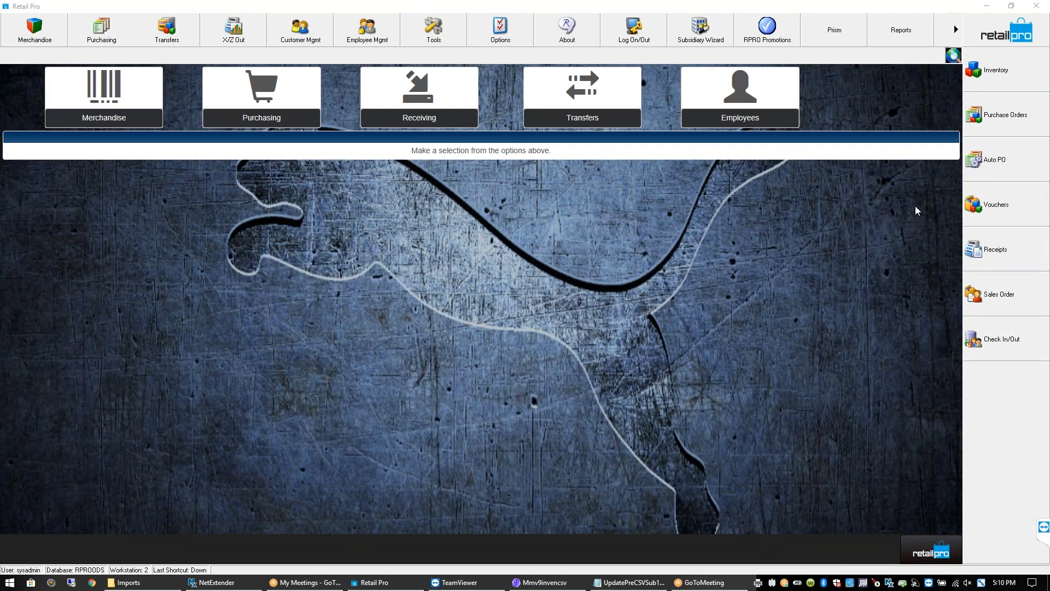
left_click(1006, 204)
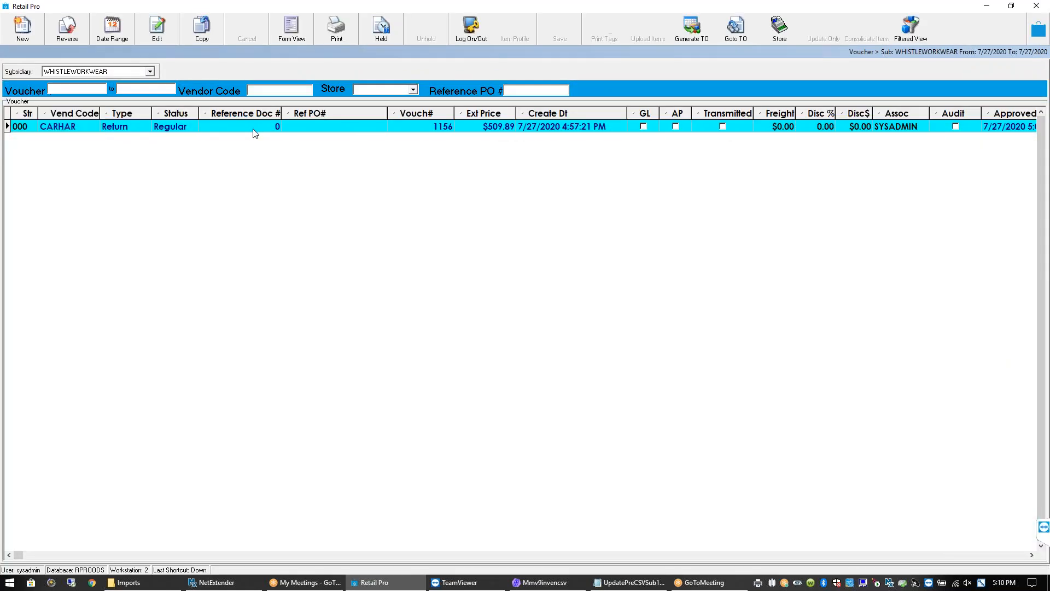
left_click(131, 131)
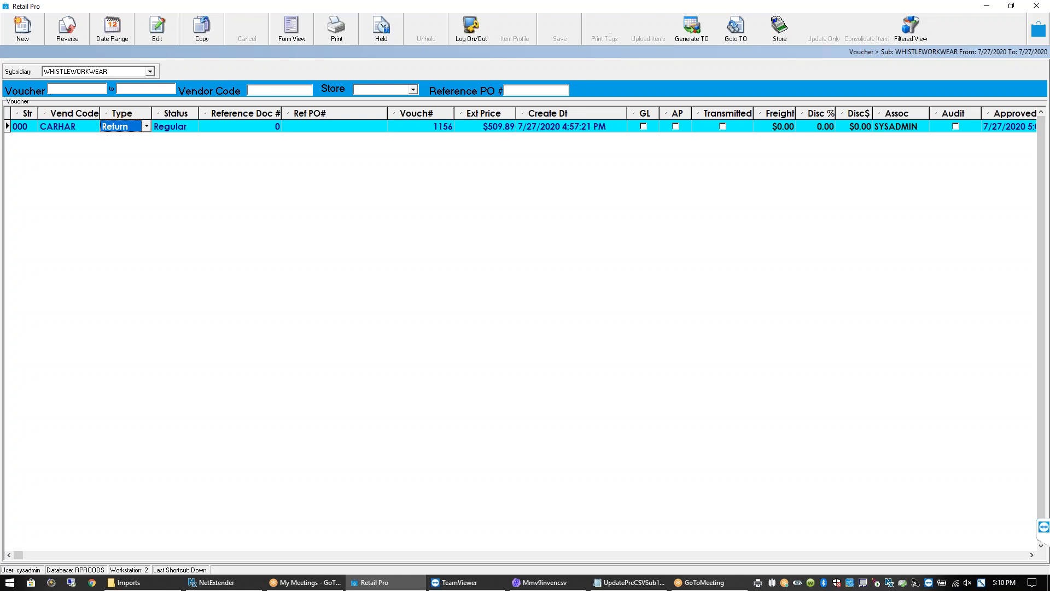
left_click(72, 130)
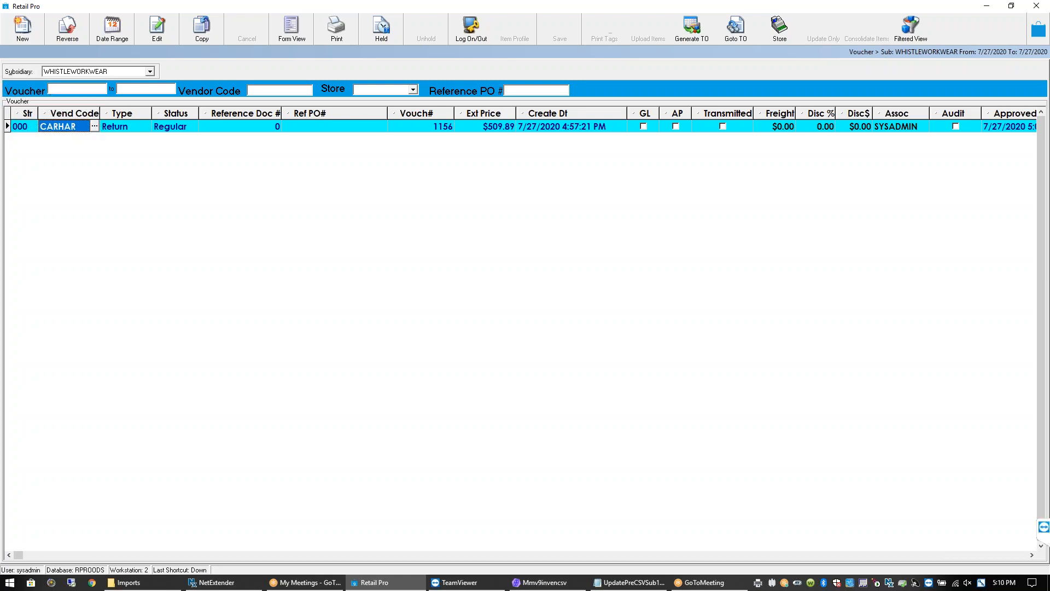
left_click(120, 131)
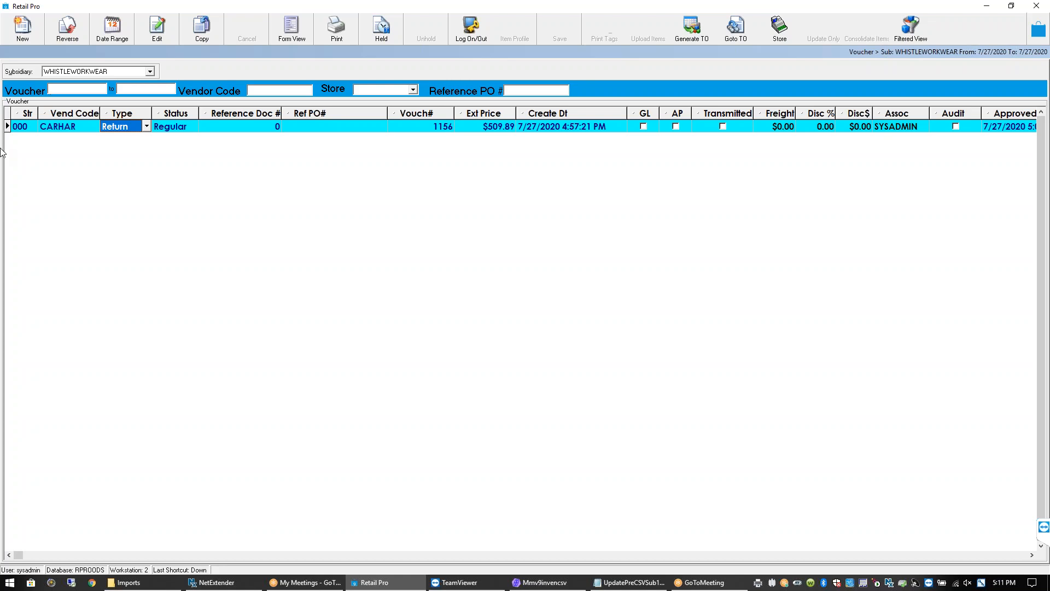
left_click(54, 127)
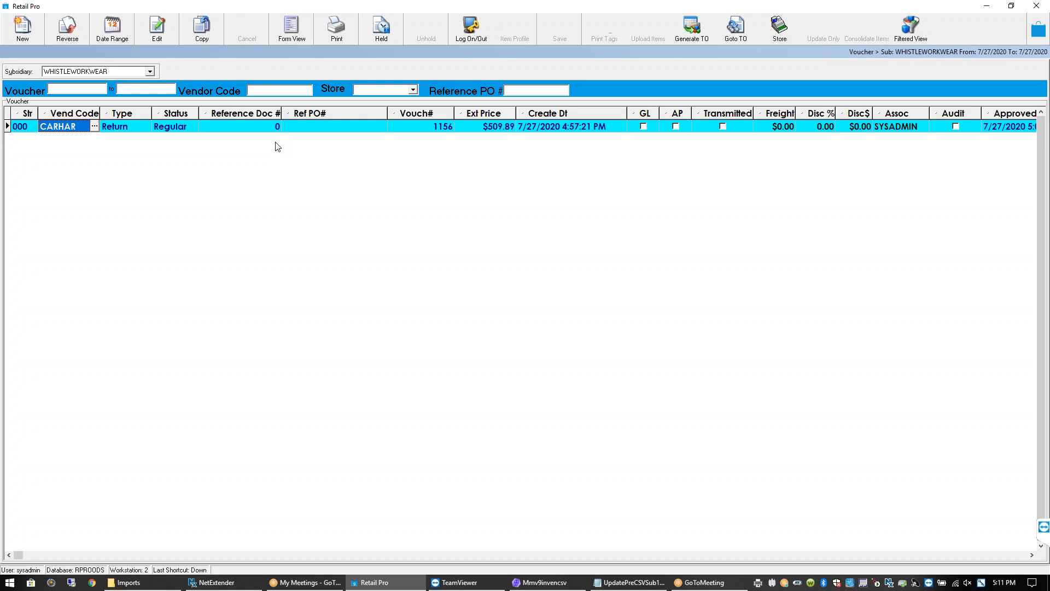
left_click(223, 126)
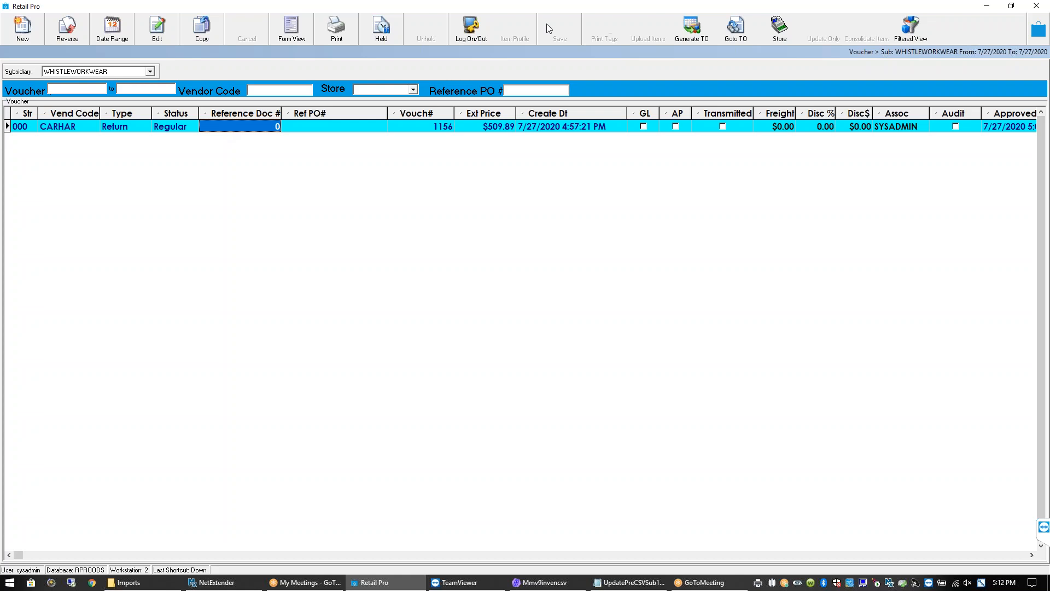
left_click(1037, 39)
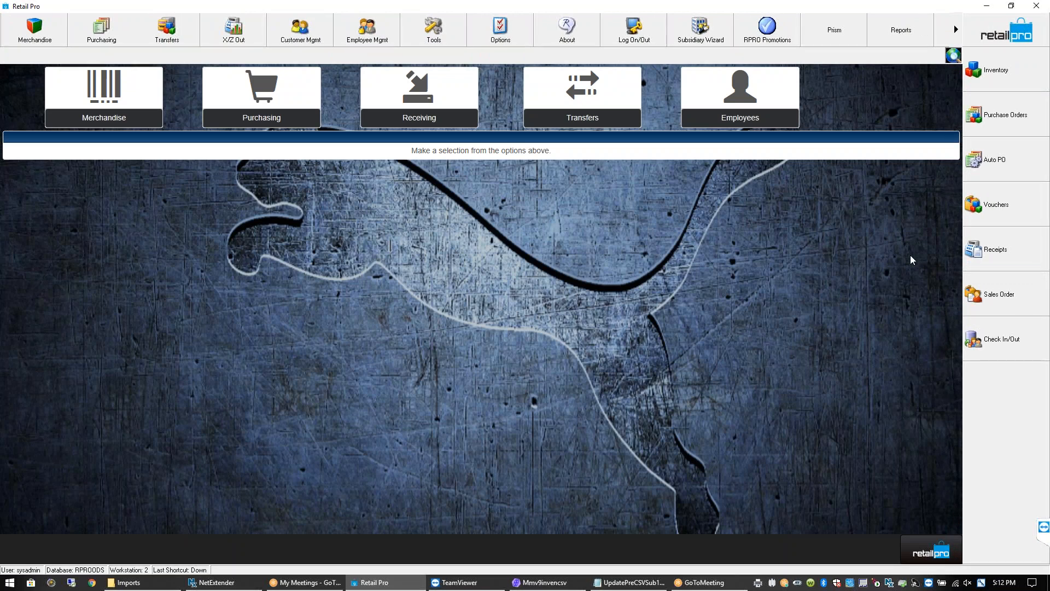
left_click(999, 243)
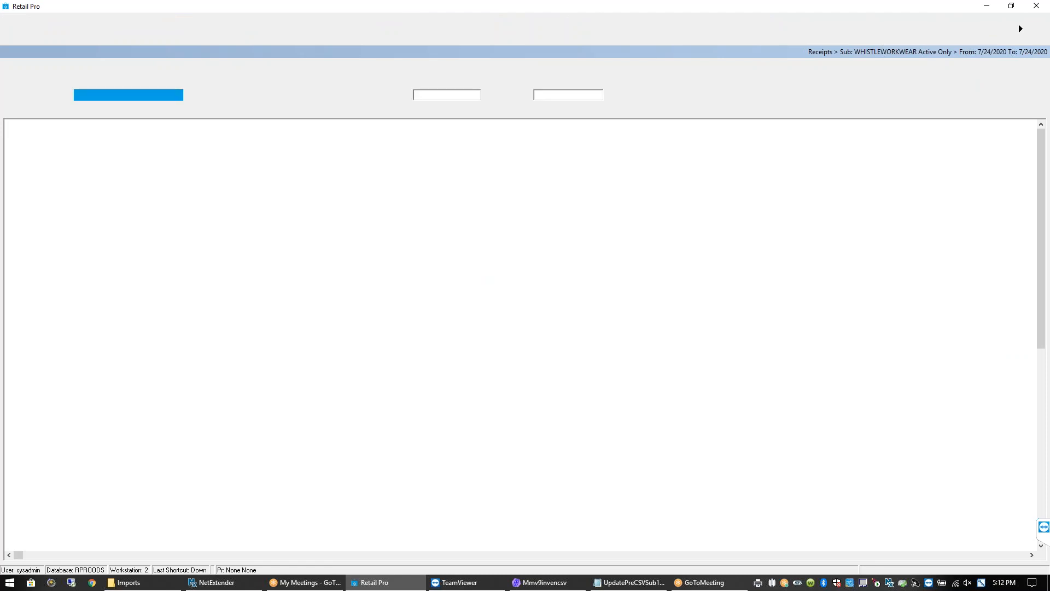
left_click(69, 139)
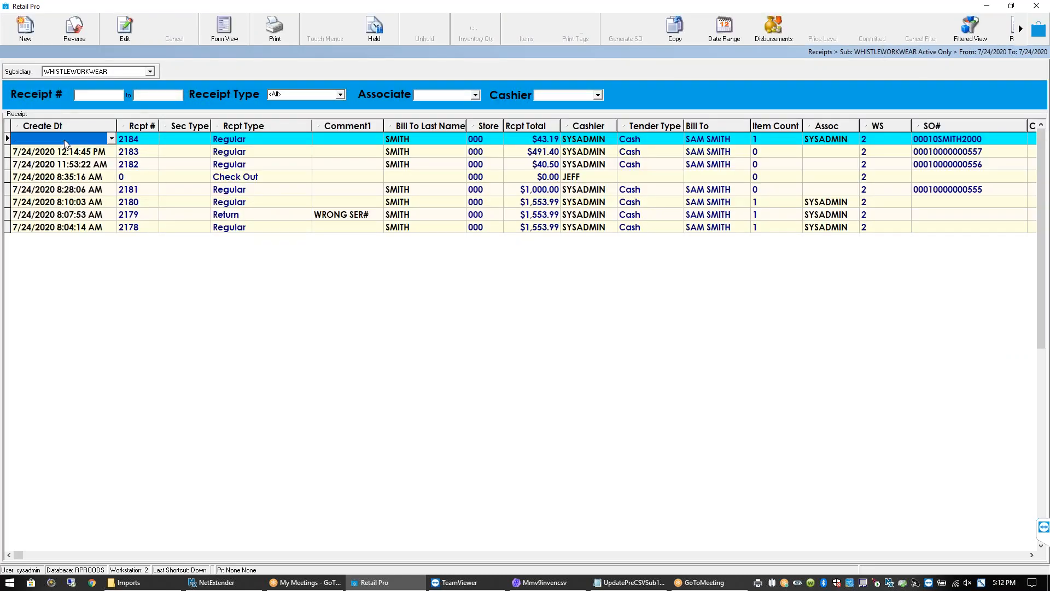
left_click(26, 33)
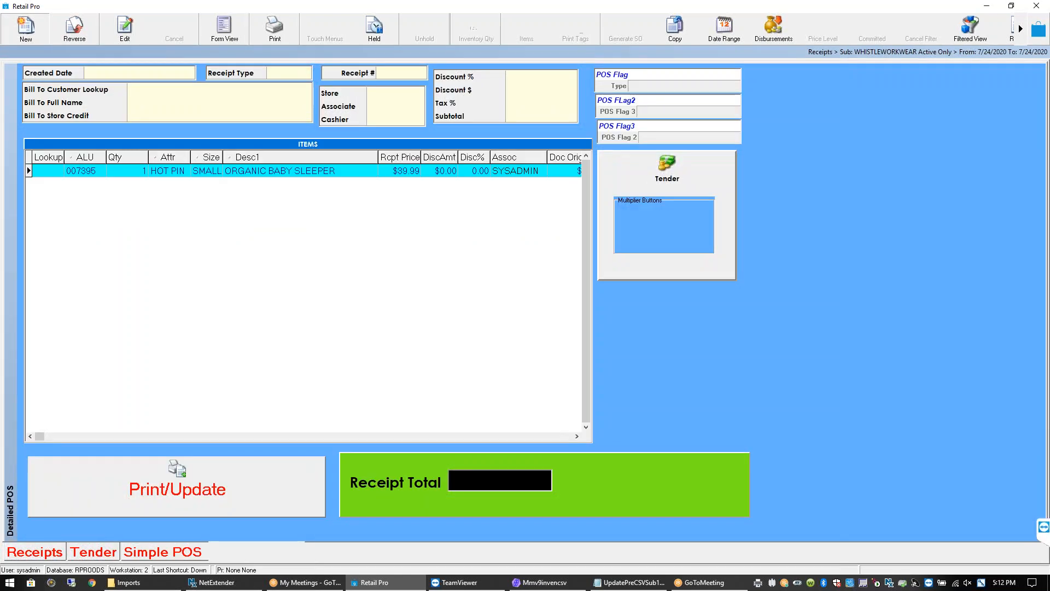
left_click(35, 553)
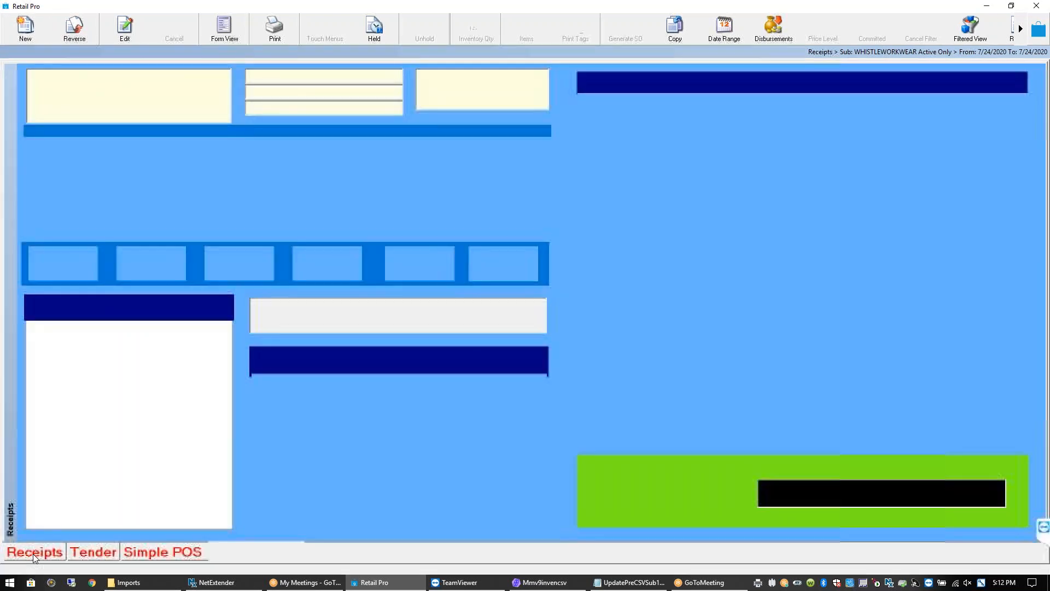
left_click(180, 30)
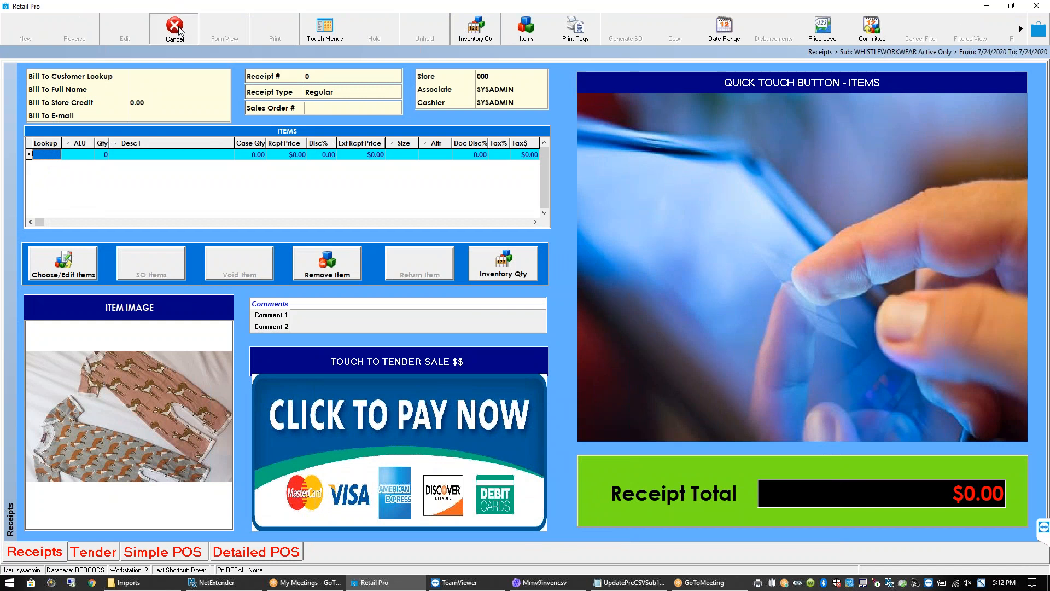
key("Return")
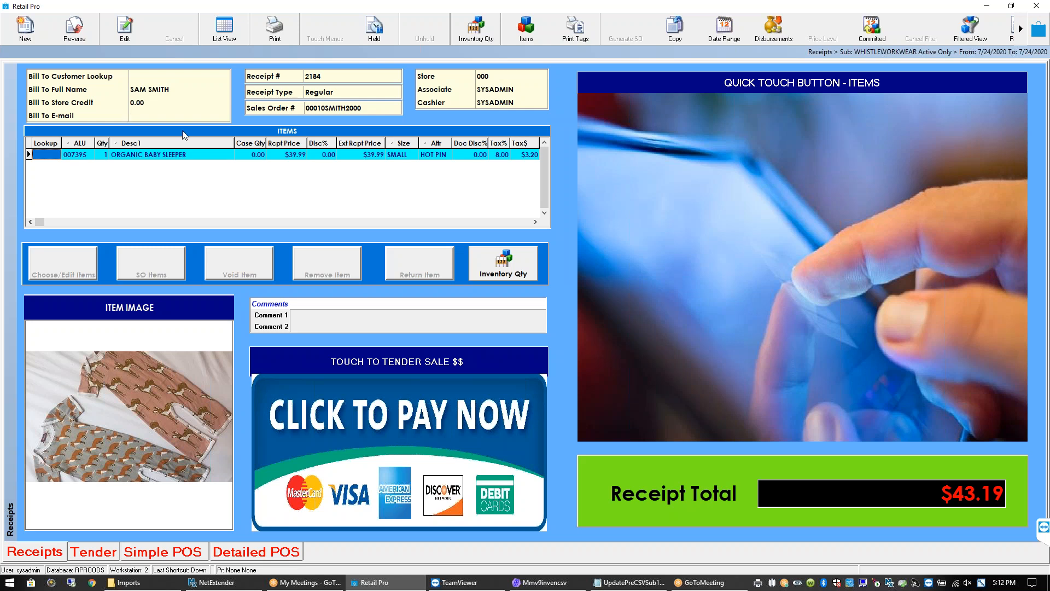
left_click(1039, 30)
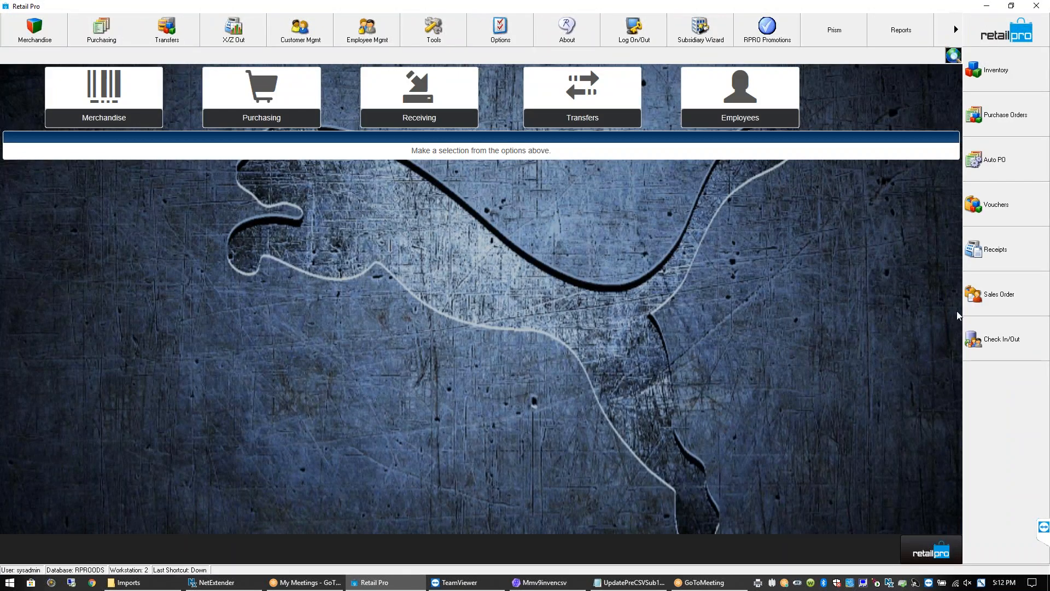
Open the Sales Orders list from the side panel
left_click(999, 301)
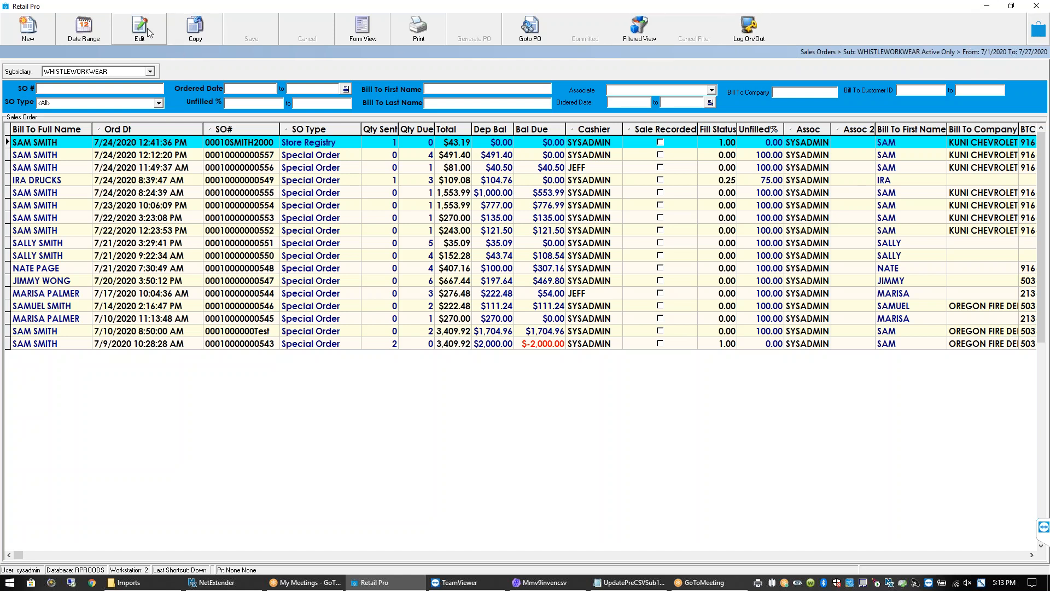
Start a new Special Order processed at store 000 WAREHOUSE 1, then return to the main menu
left_click(29, 36)
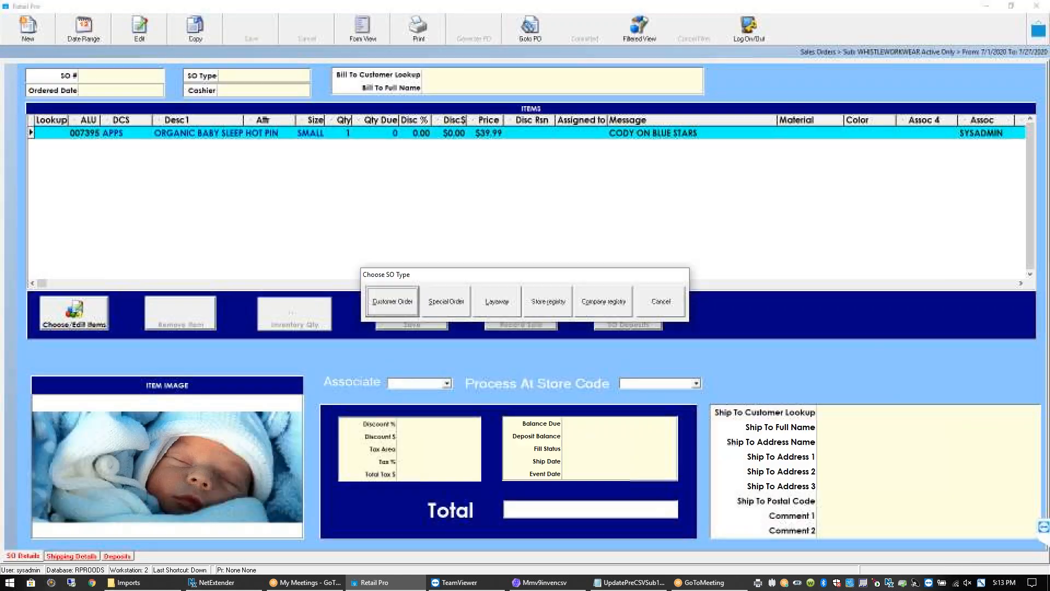
left_click(448, 307)
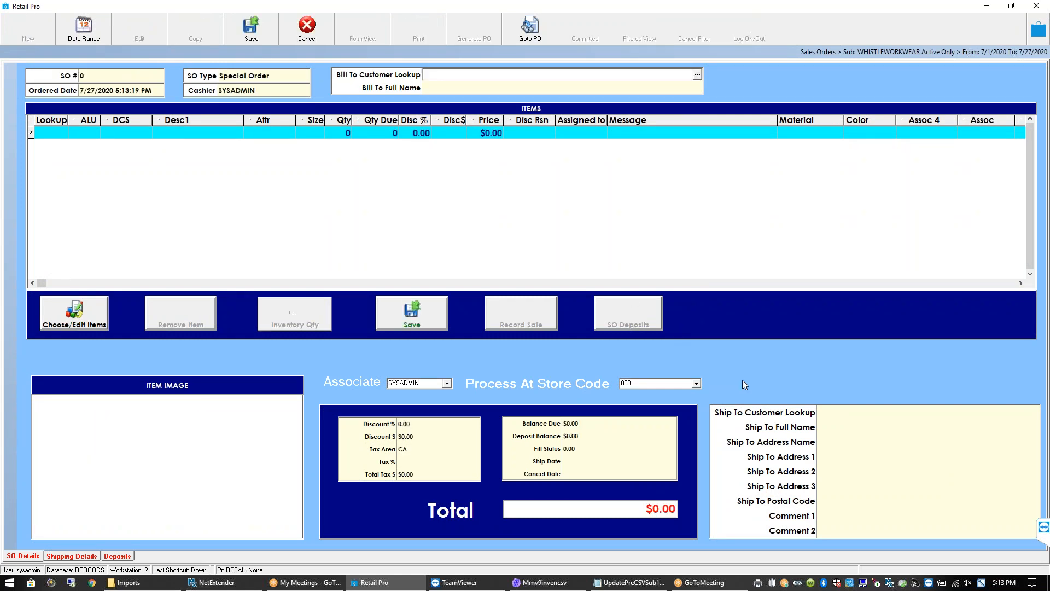
left_click(696, 383)
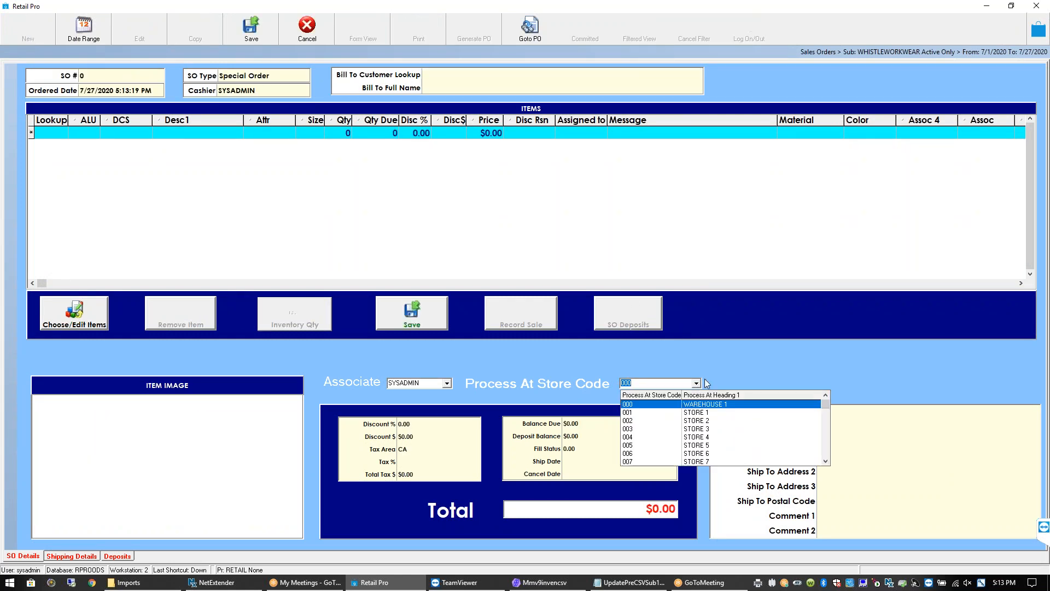
left_click(724, 376)
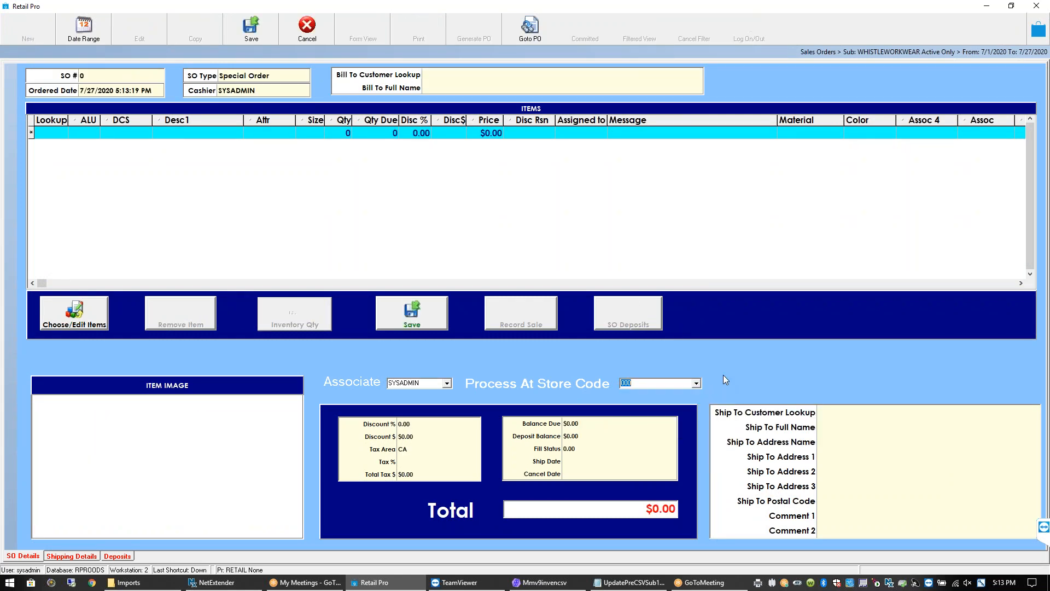
left_click(696, 384)
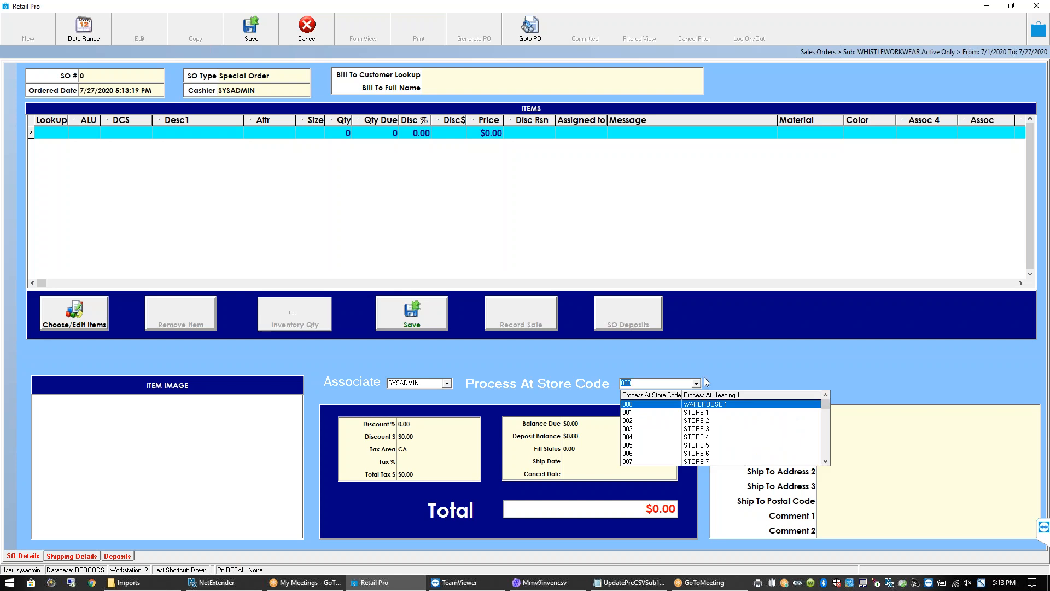
left_click(705, 382)
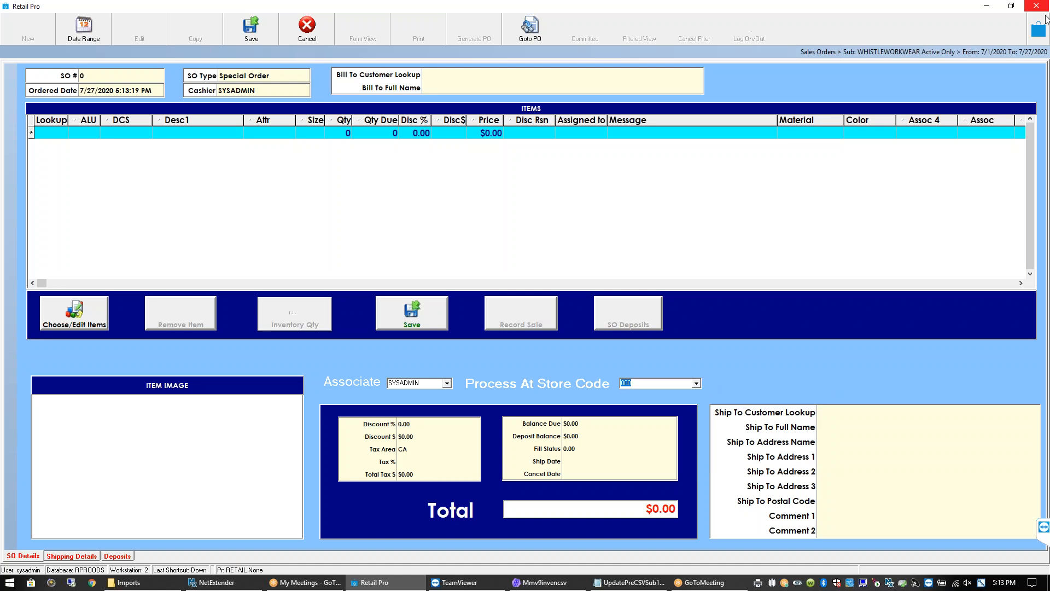
left_click(1040, 30)
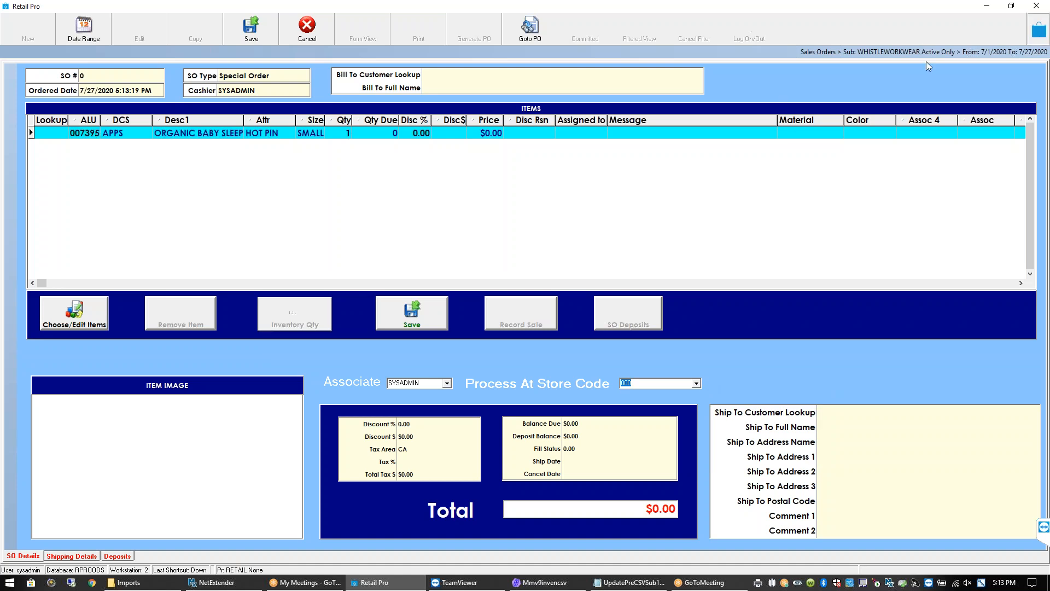
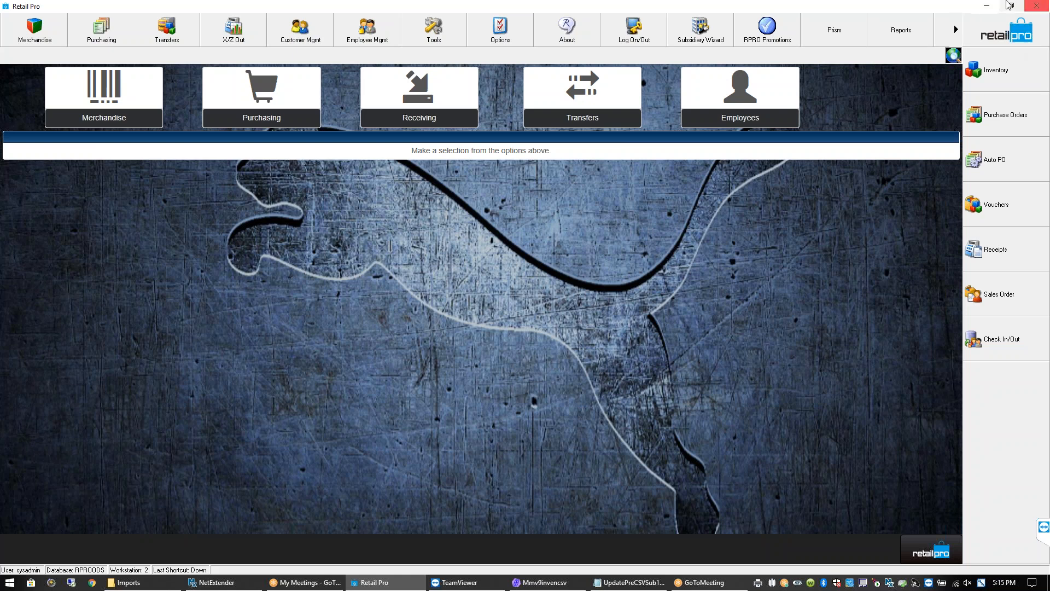
Minimize the Retail Pro, Notepad and Imports windows
left_click(982, 7)
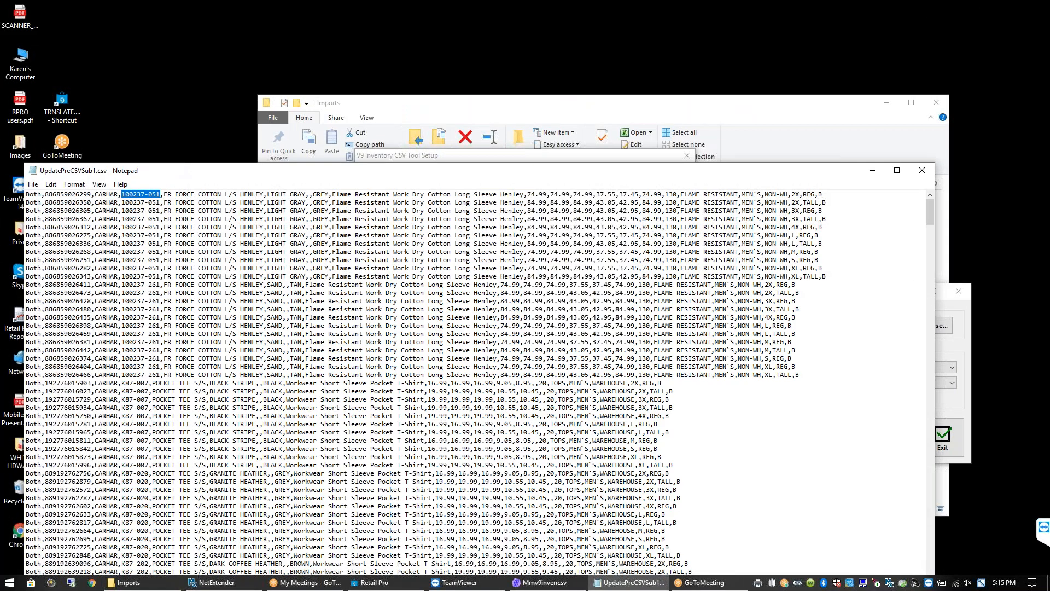
left_click(872, 171)
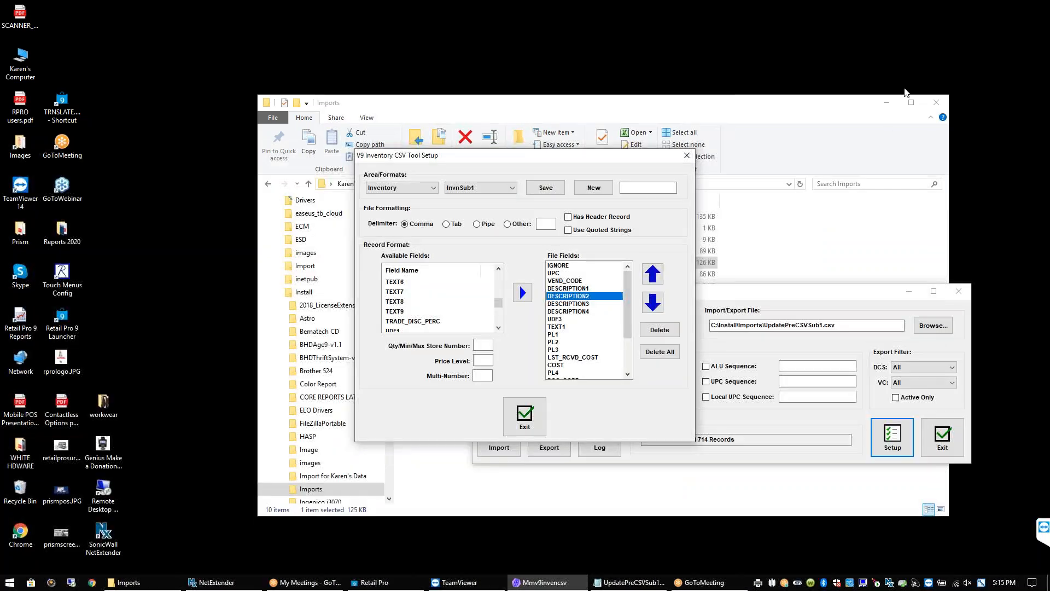
left_click(887, 104)
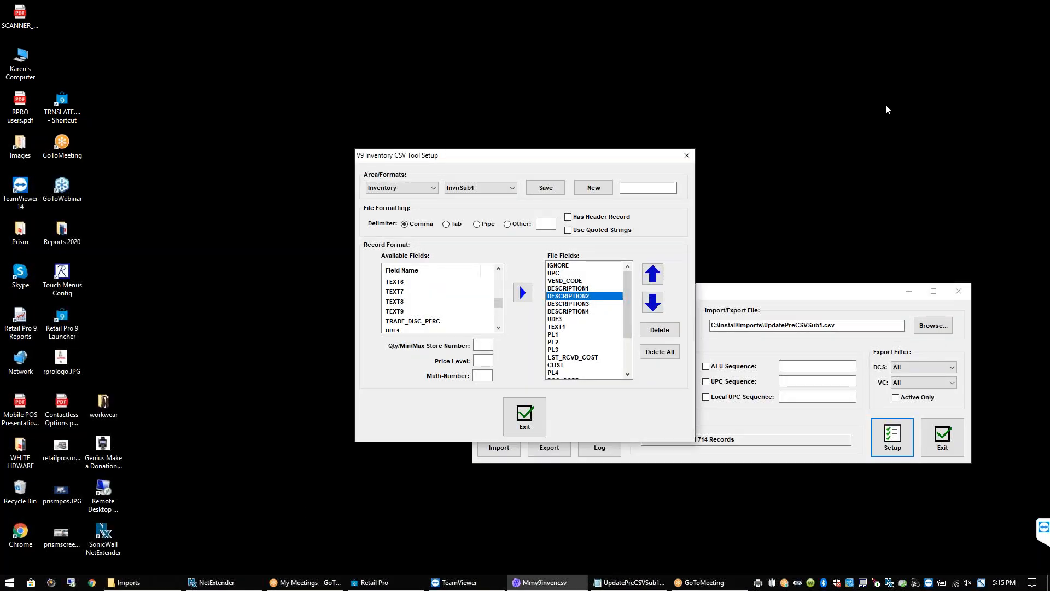
Close the CSV Tool Setup and V9 Inventory CSV Tool, then open workwear and select Example Styles.xlsx
left_click(687, 155)
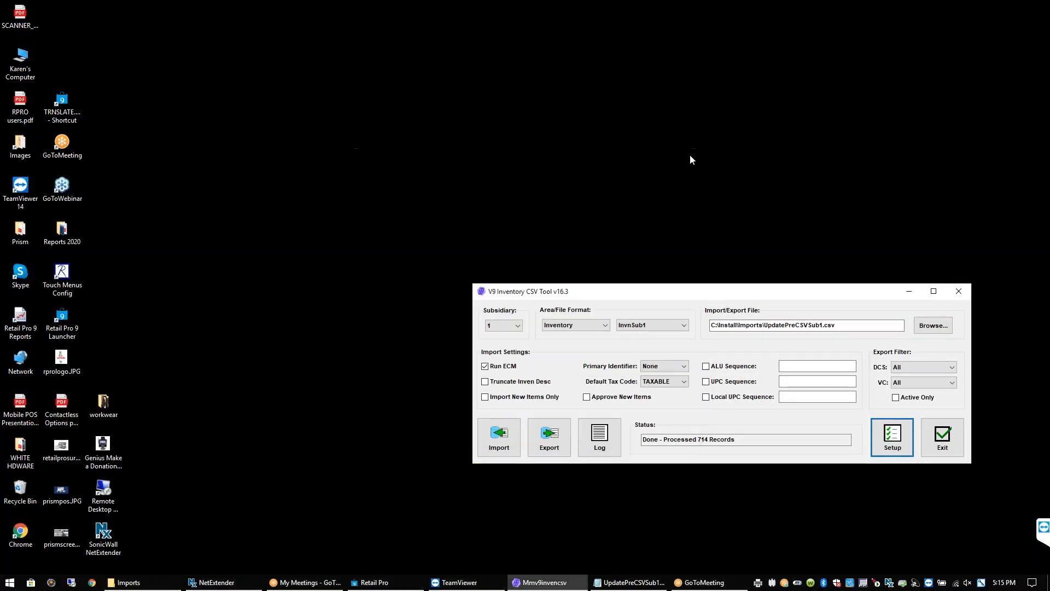
left_click(964, 294)
double_click(110, 400)
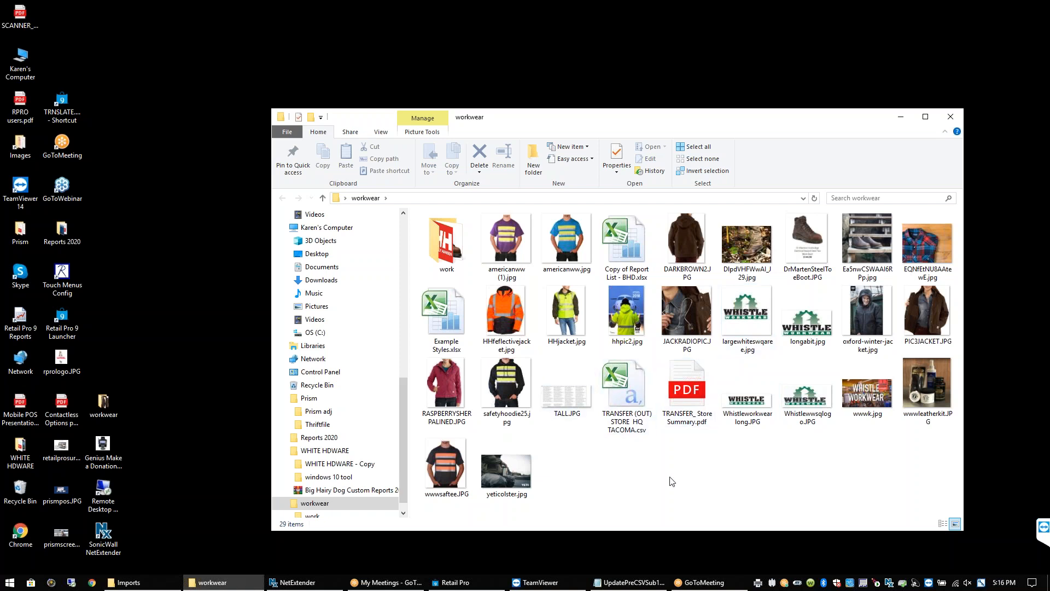
left_click(443, 327)
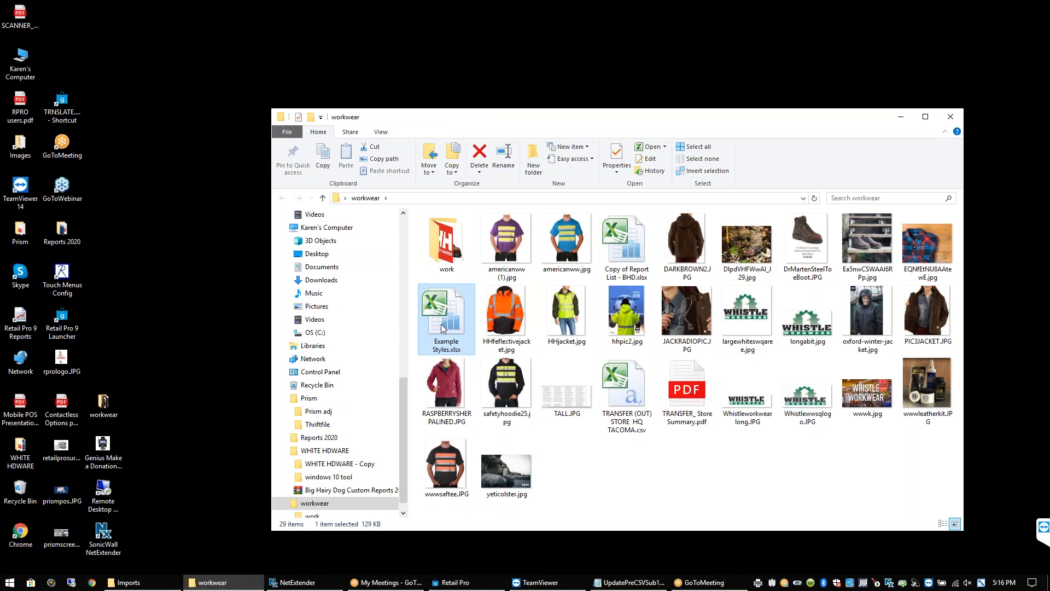
double_click(443, 327)
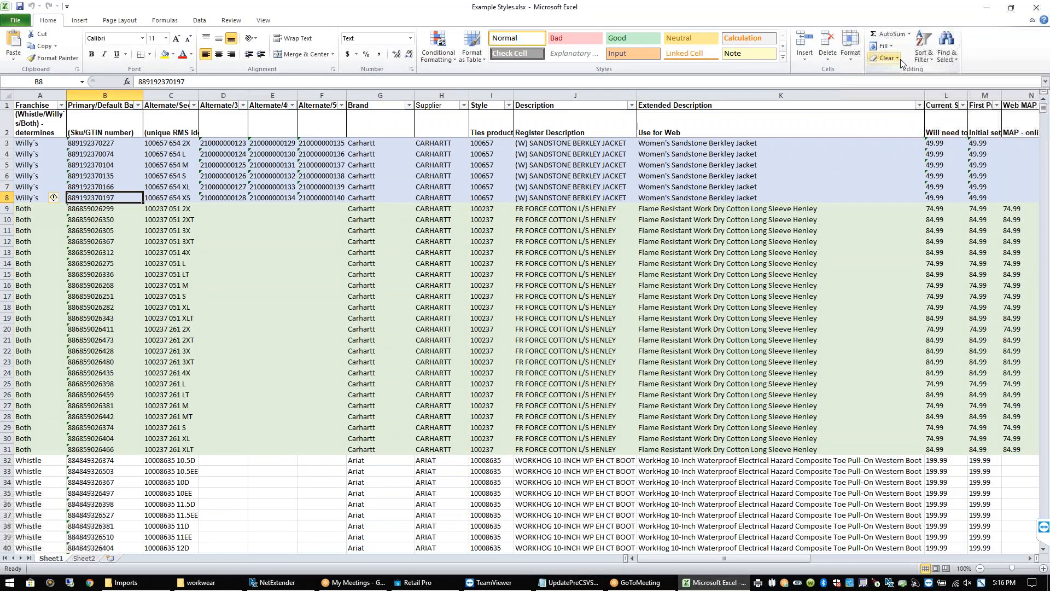
left_click(1037, 12)
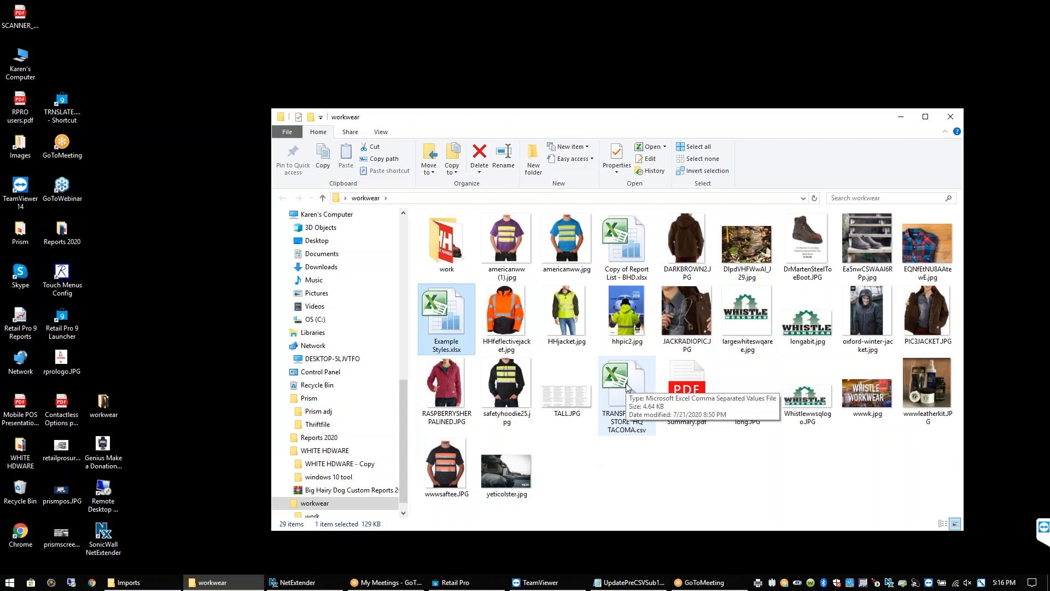
Open Copy of Report List - BHD.xlsx and read the question and responses in D3, E3, E5, E6 and E7
left_click(616, 263)
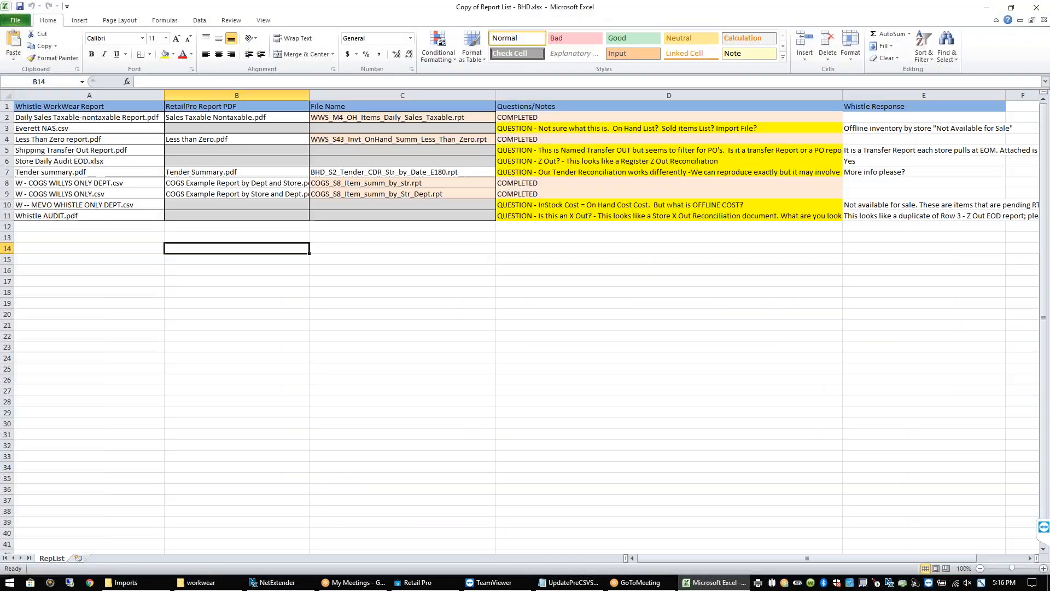
left_click(665, 131)
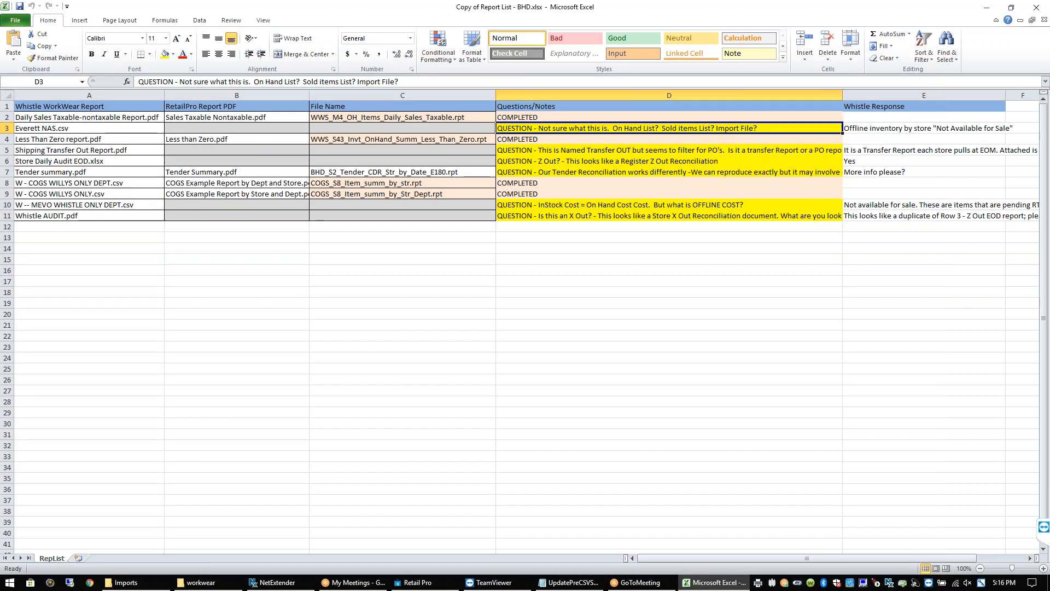
left_click(900, 131)
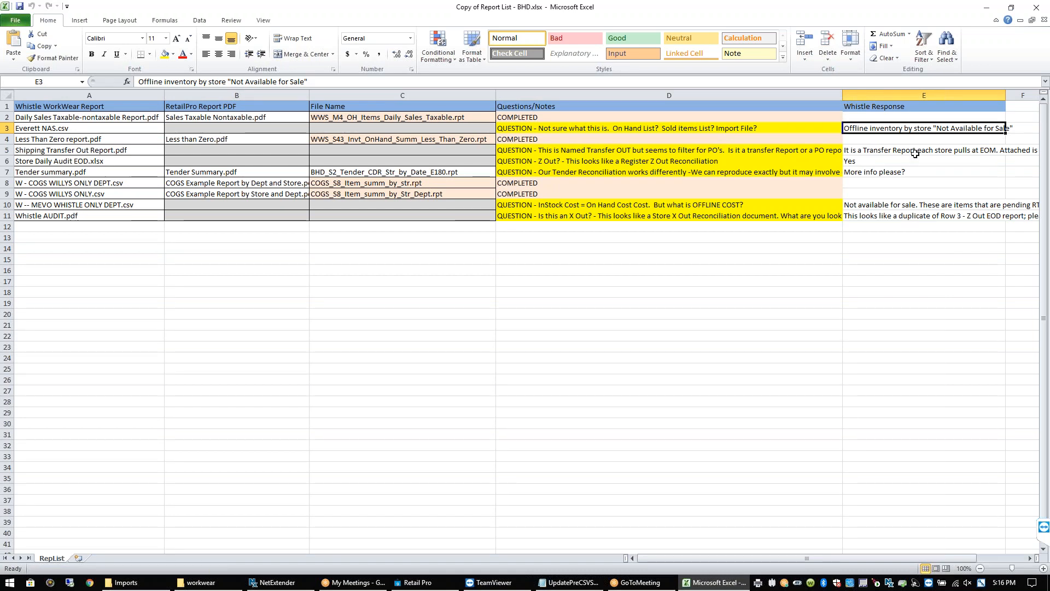
left_click(915, 154)
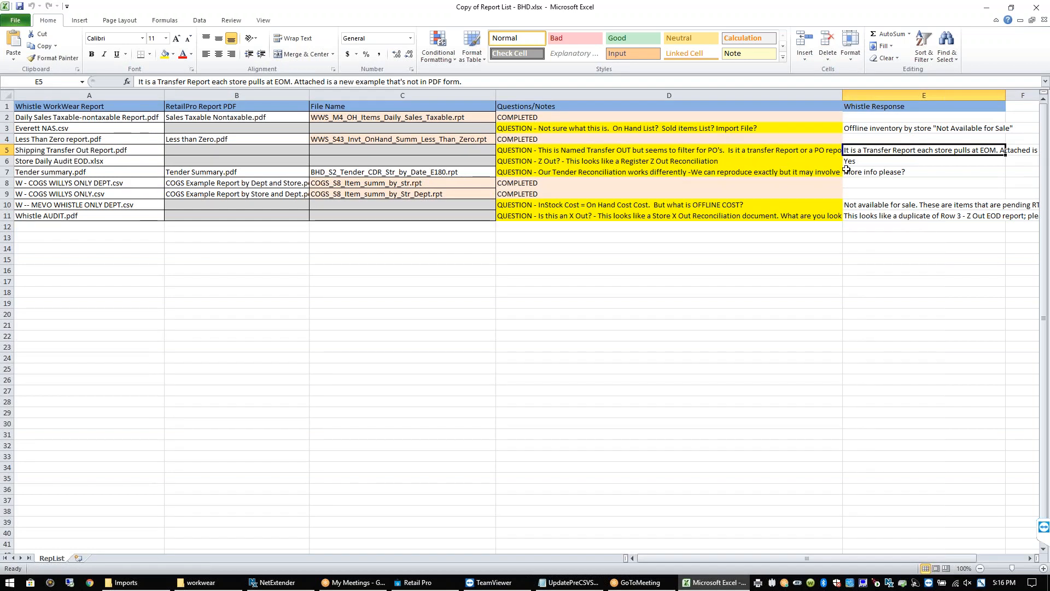
left_click(904, 162)
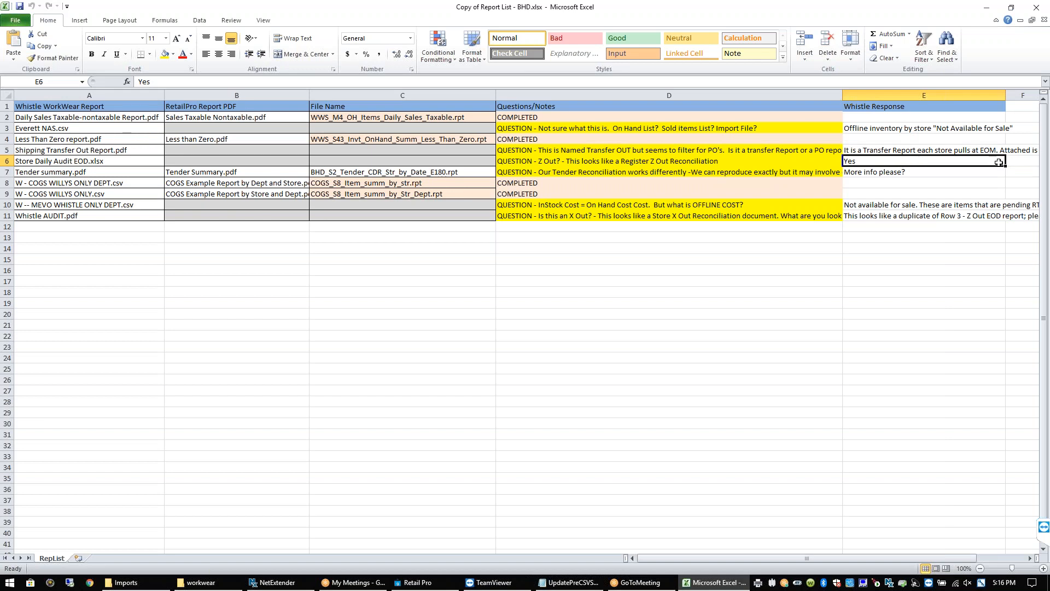
left_click(910, 172)
left_click(929, 148)
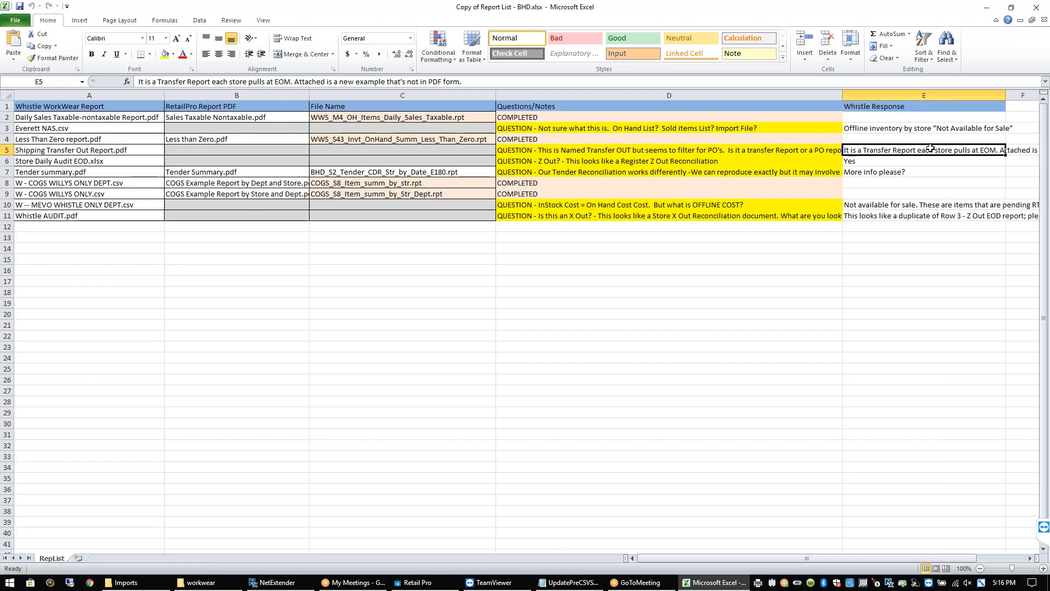
left_click(900, 238)
Enter the note ONE TO MANY in cell F6 beside the Yes response
key("Right")
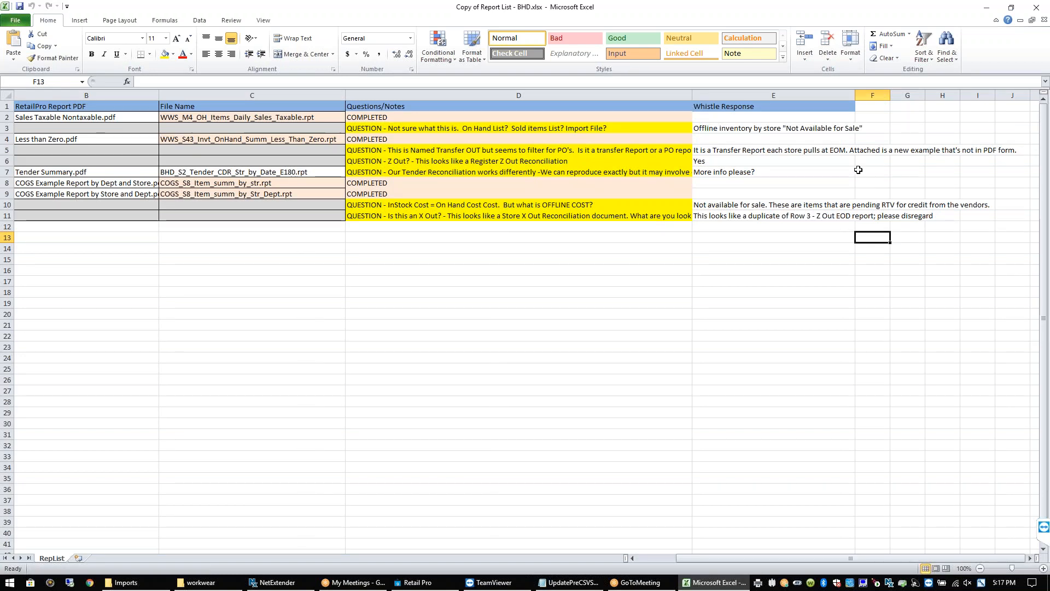
left_click(835, 164)
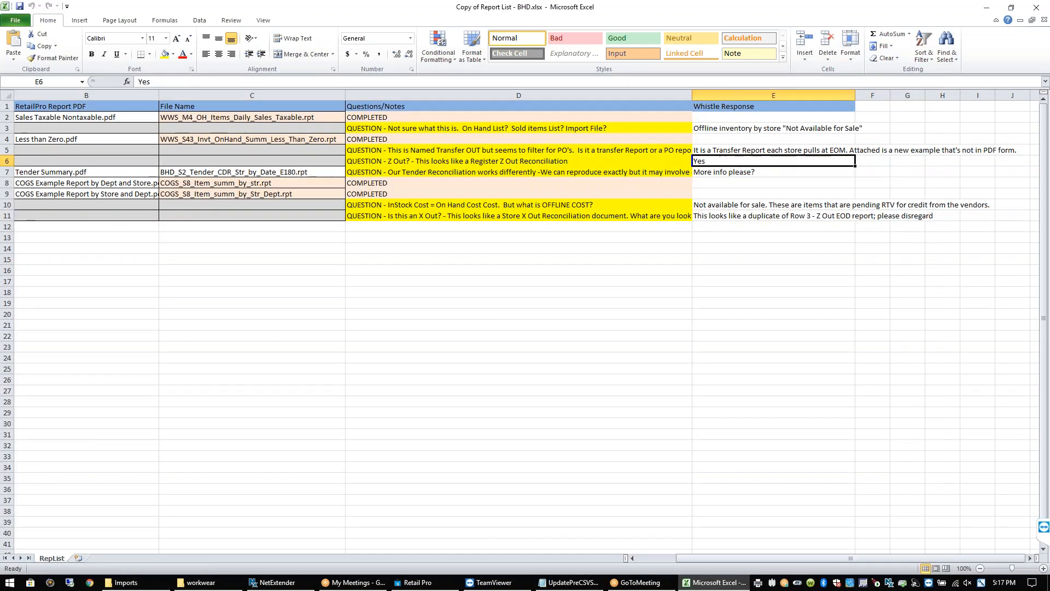
left_click(869, 163)
type("0NE TO MANY")
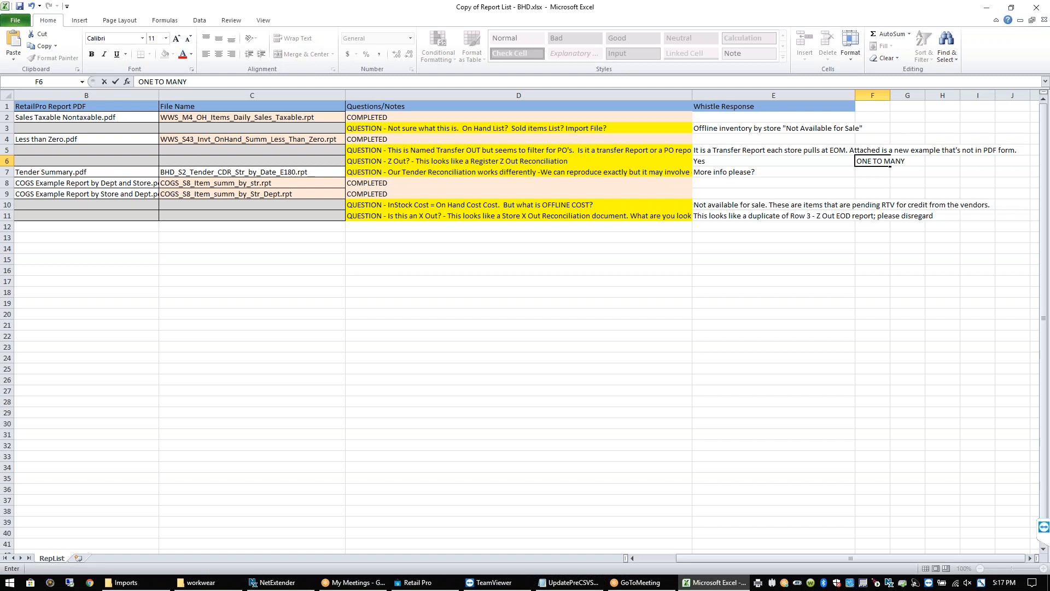
left_click(868, 172)
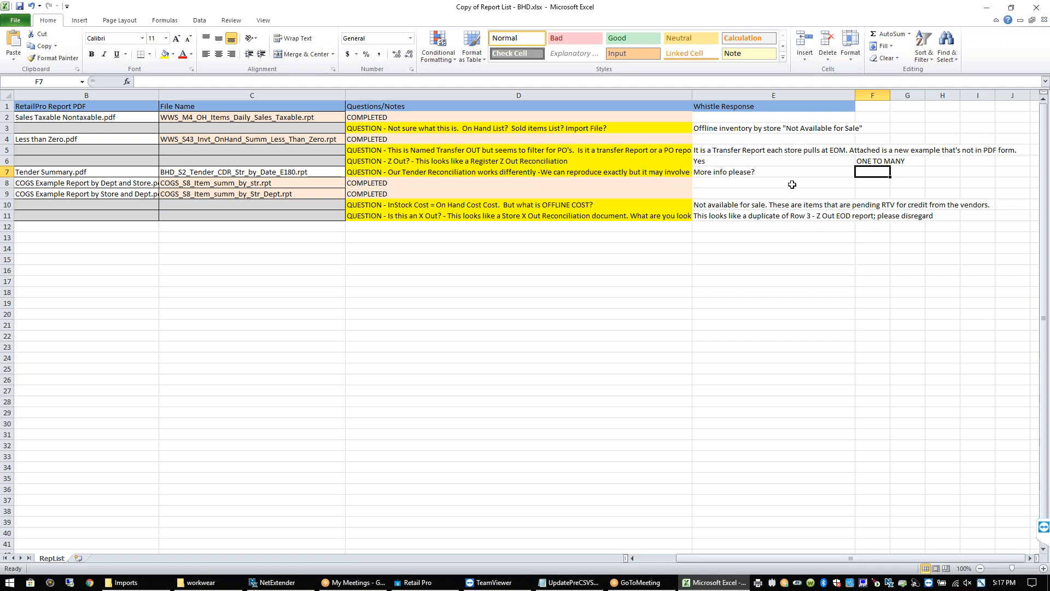
Review the tender question in D7 and its 'More info please?' response, then minimize Excel
left_click(630, 174)
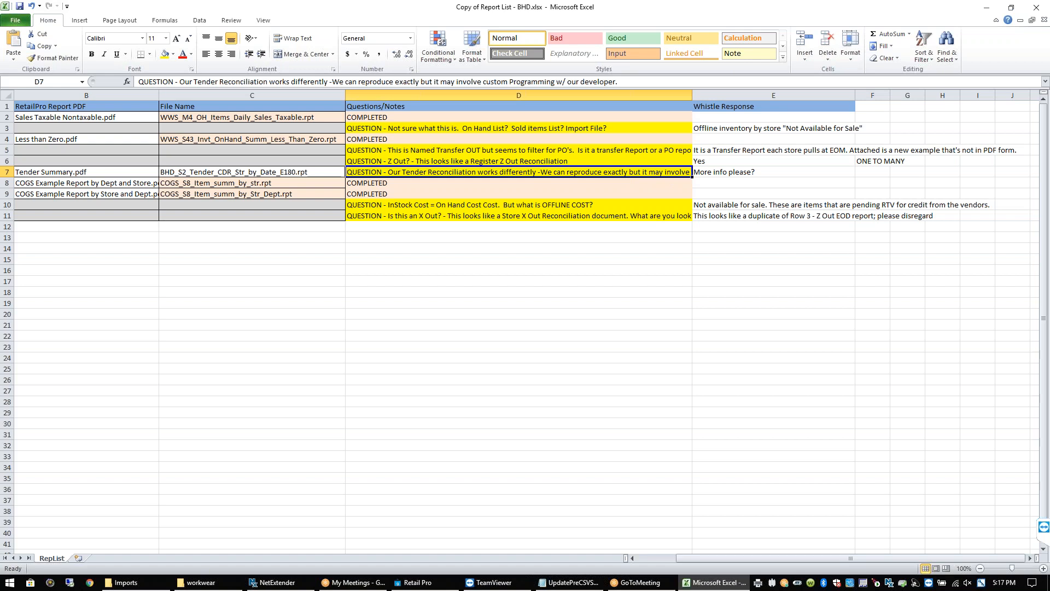
left_click(770, 172)
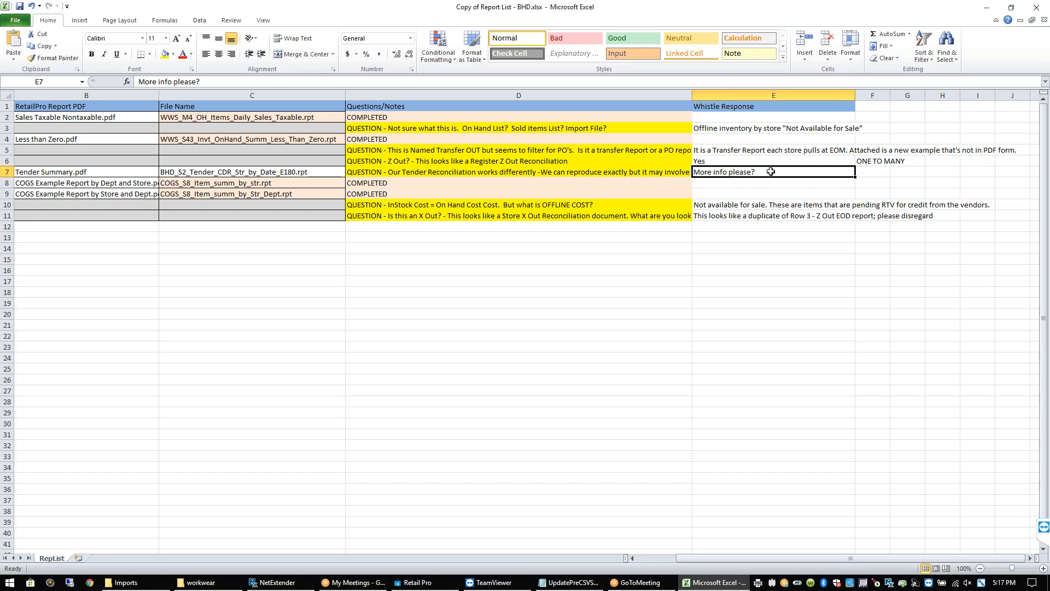
left_click(988, 9)
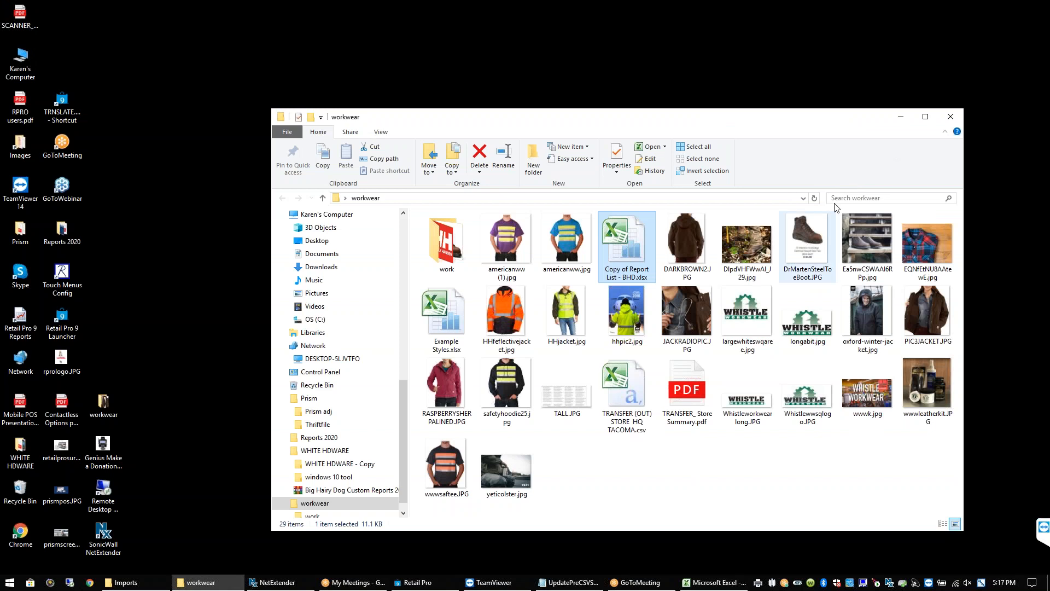
Open a Top 6 reports.pdf from the Reports 2020 desktop folder and zoom in
left_click(901, 118)
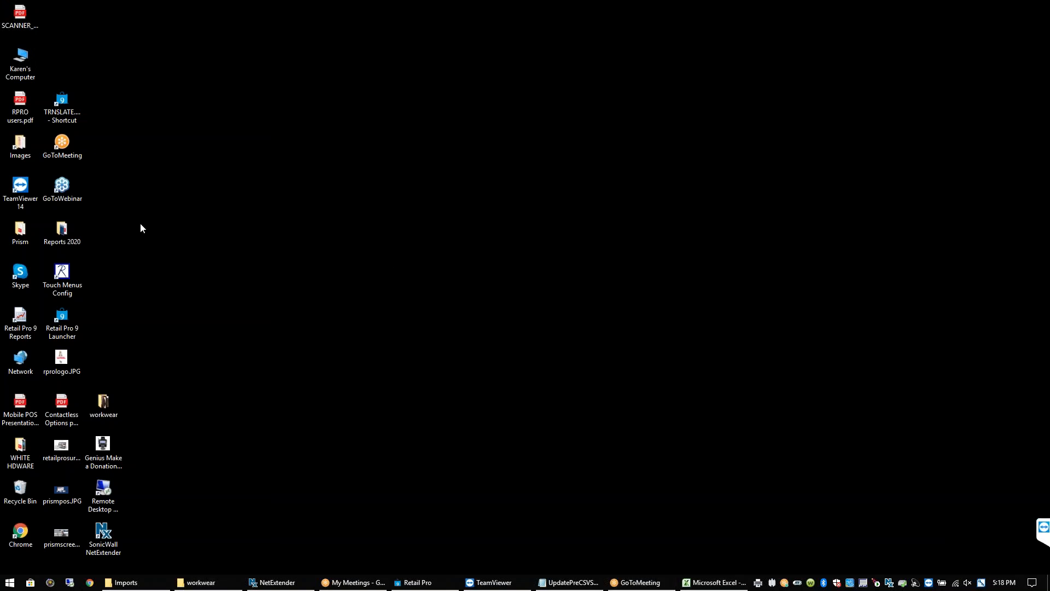
double_click(63, 243)
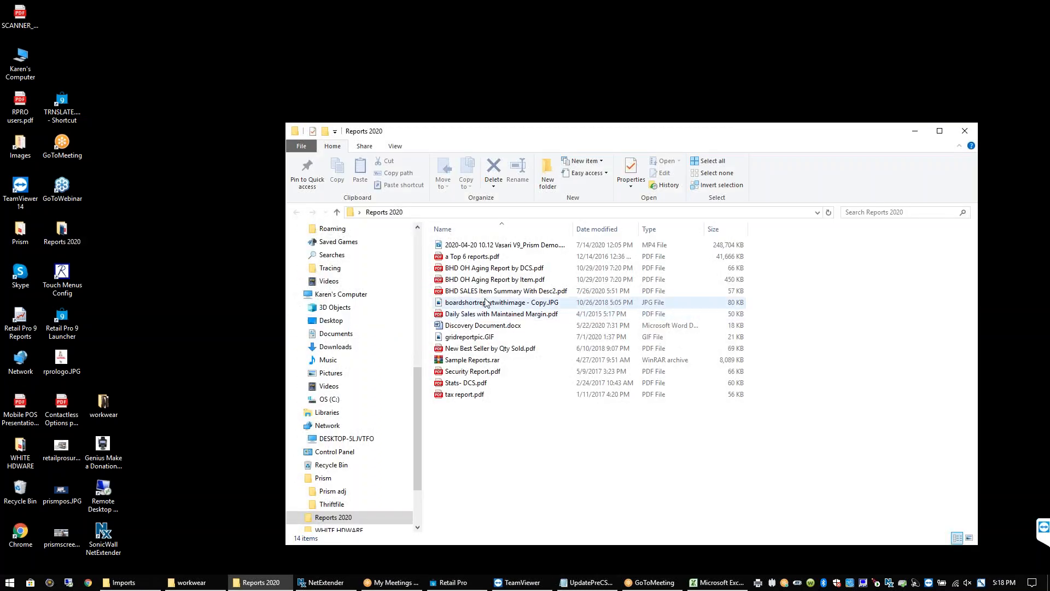
double_click(476, 256)
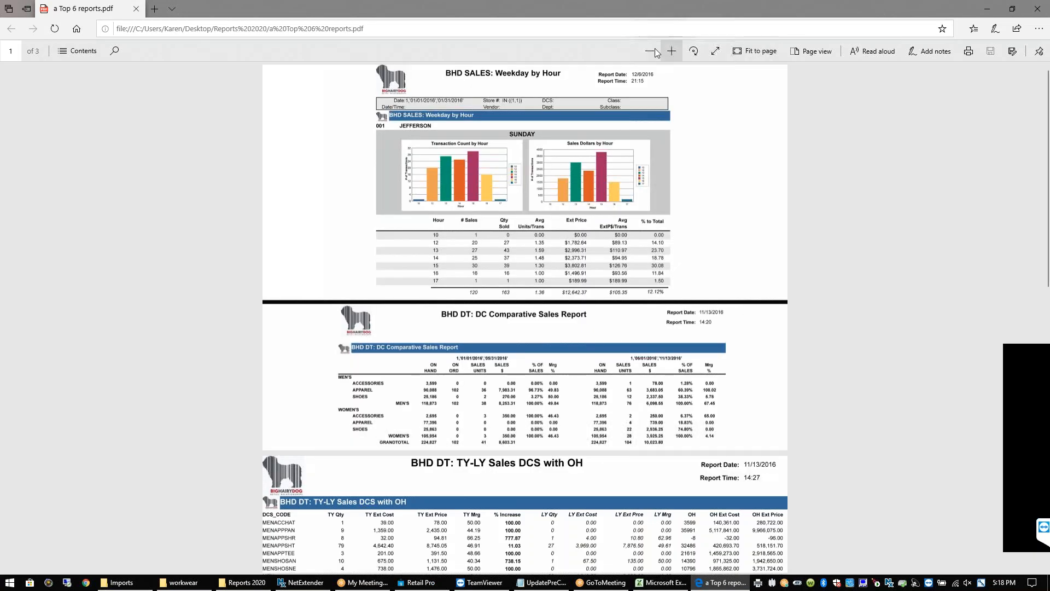
left_click(668, 51)
Zoom in further, scroll through the Top 6 reports pages, then minimize Edge
left_click(671, 51)
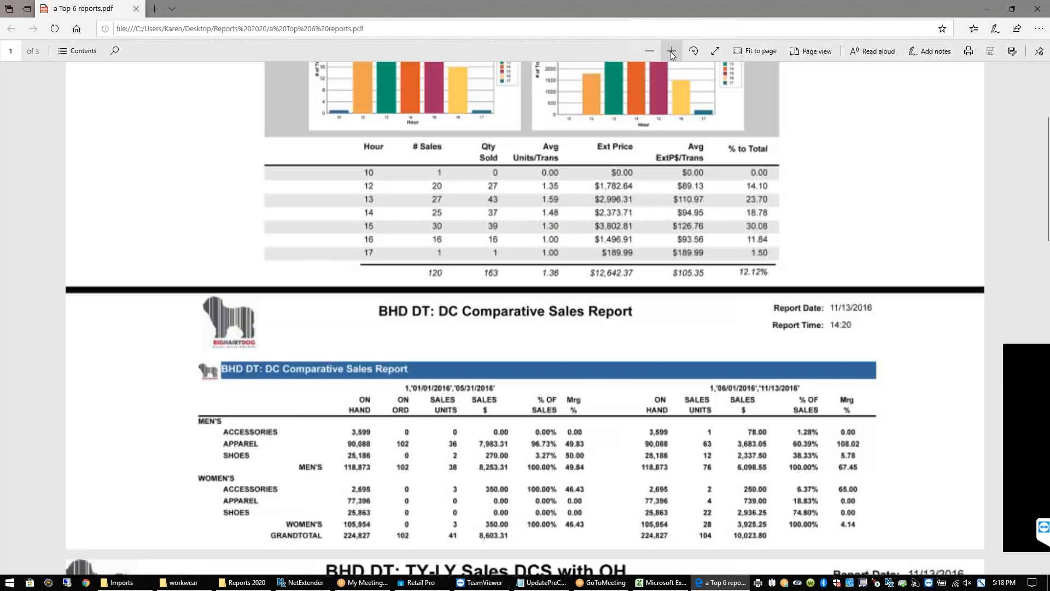
left_click_drag(1045, 139, 1047, 378)
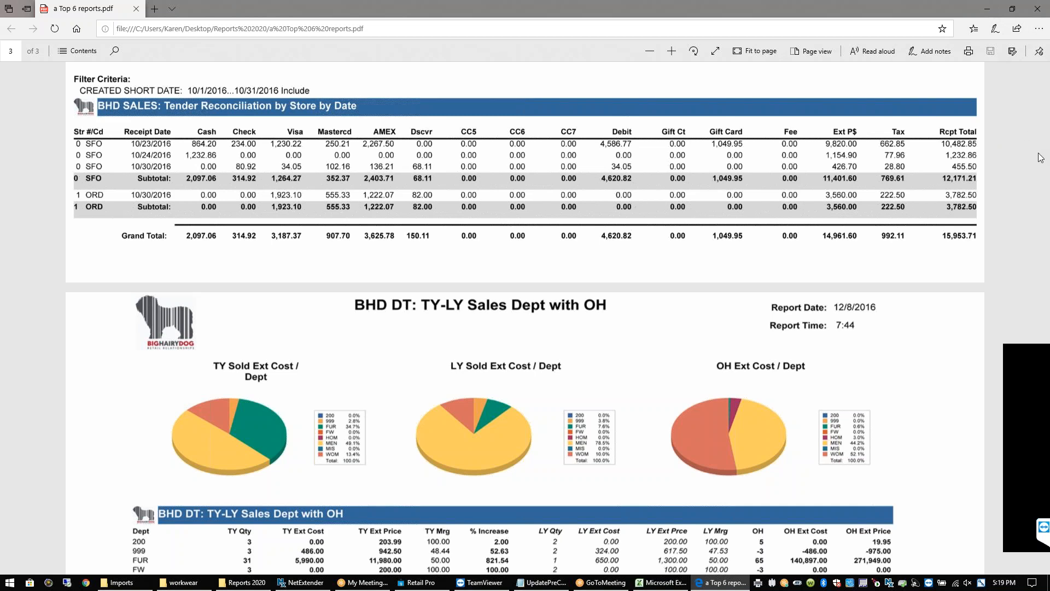
left_click(988, 12)
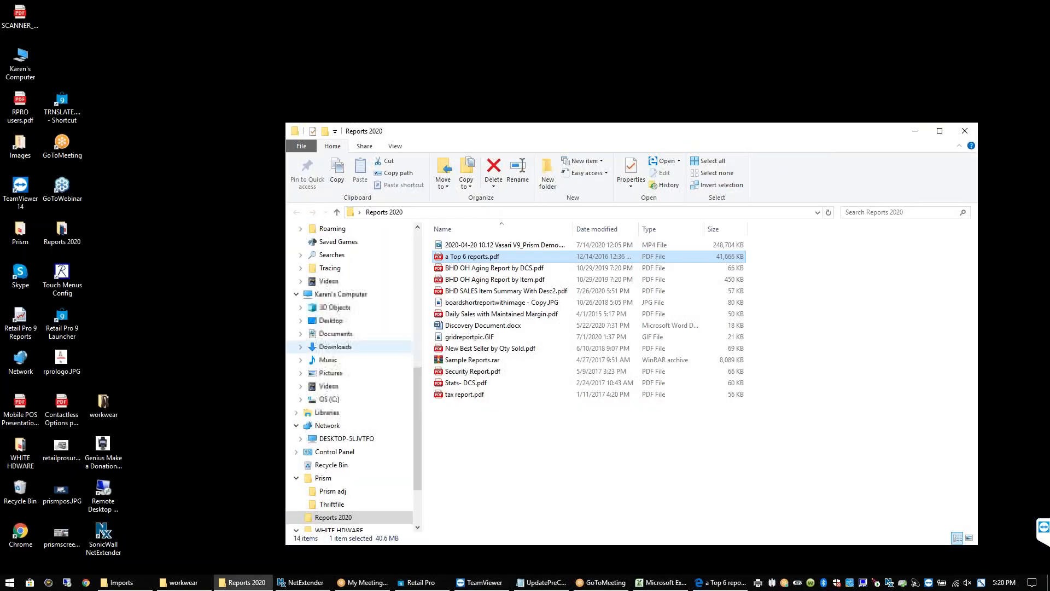
Browse the 'all the PDFs' folder in Sample Reports.rar, then close it and minimize Reports 2020
left_click(449, 361)
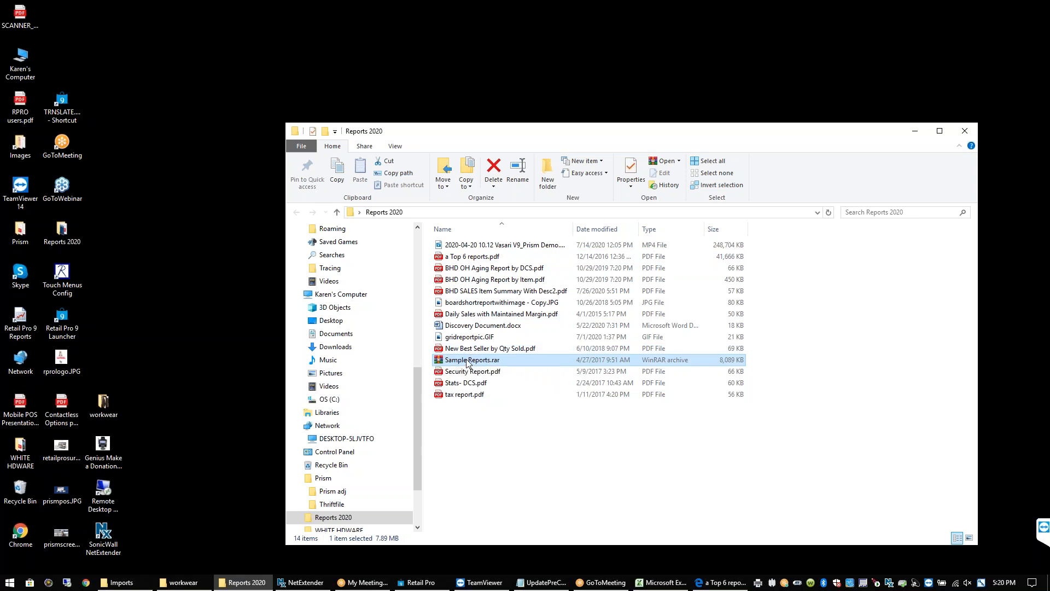
double_click(467, 360)
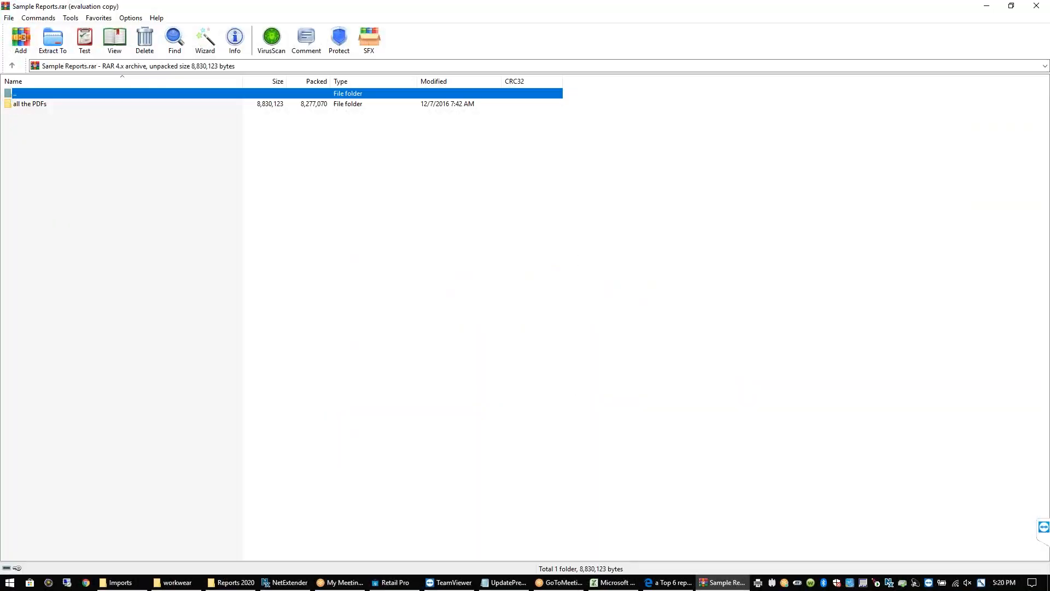
double_click(24, 105)
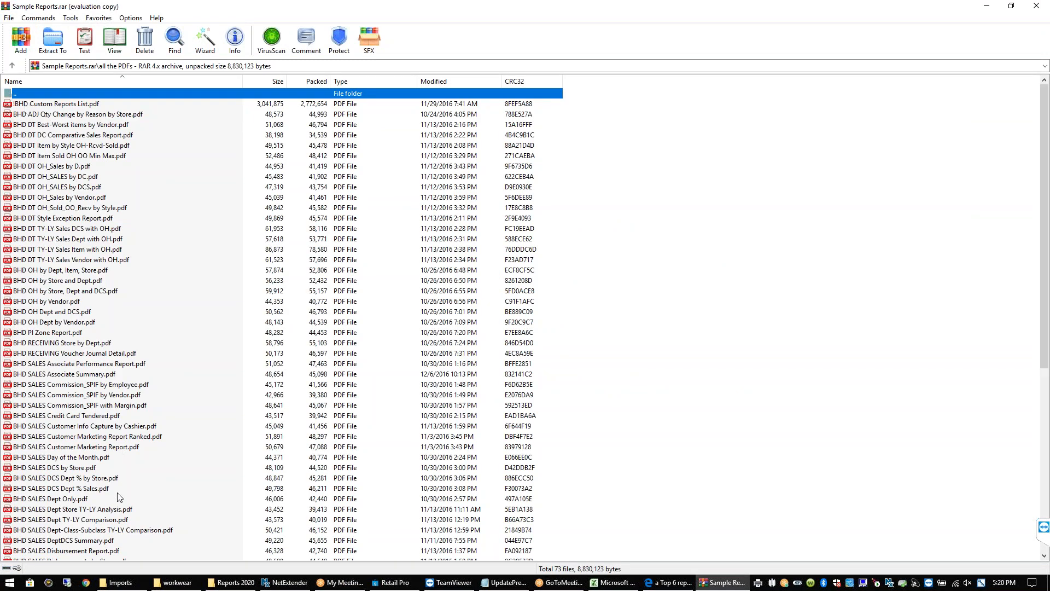
left_click(117, 492)
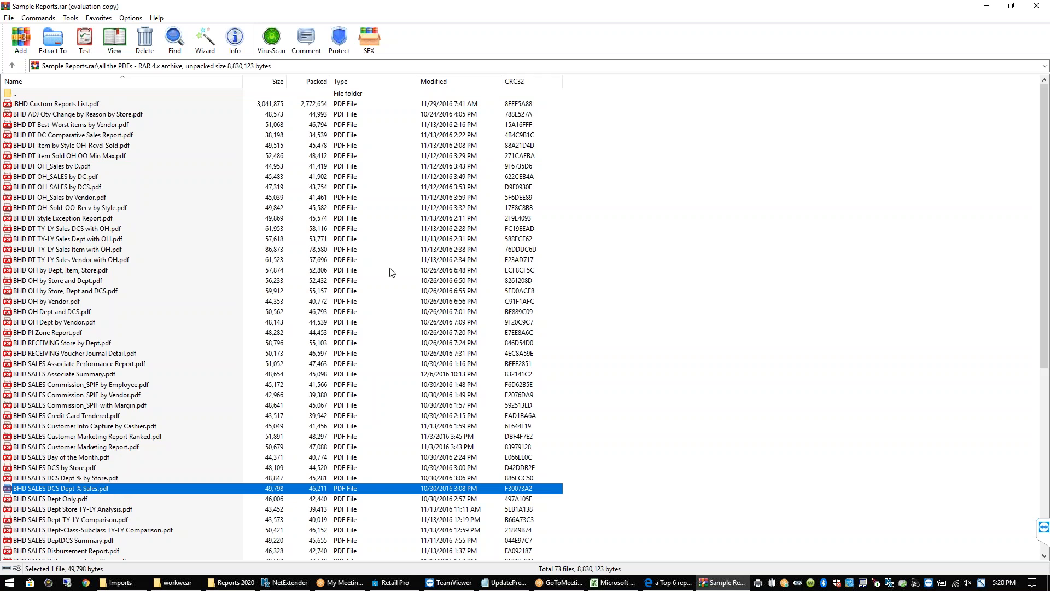
left_click(1044, 6)
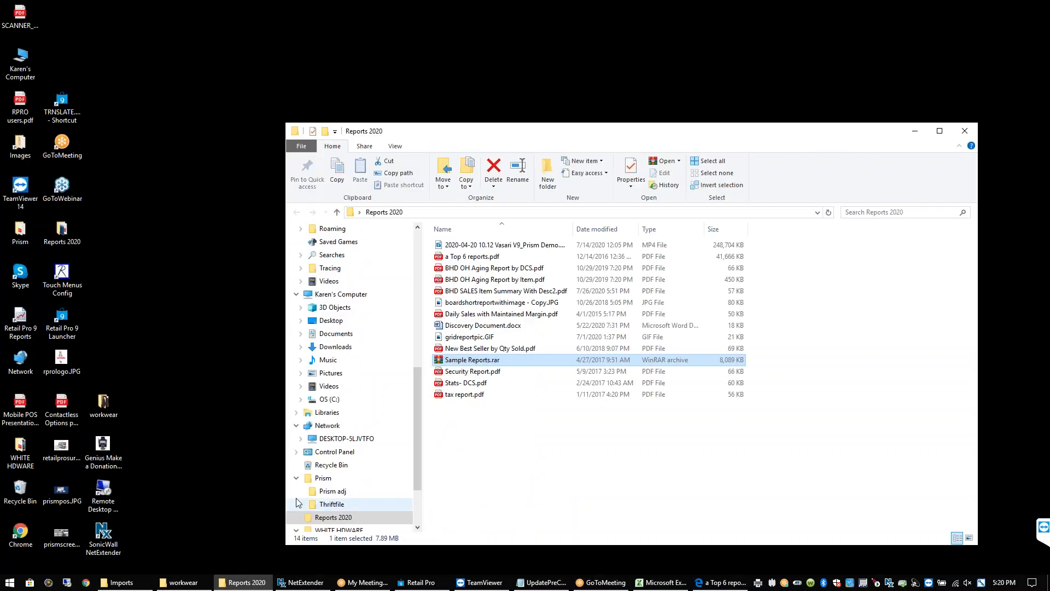
left_click(915, 131)
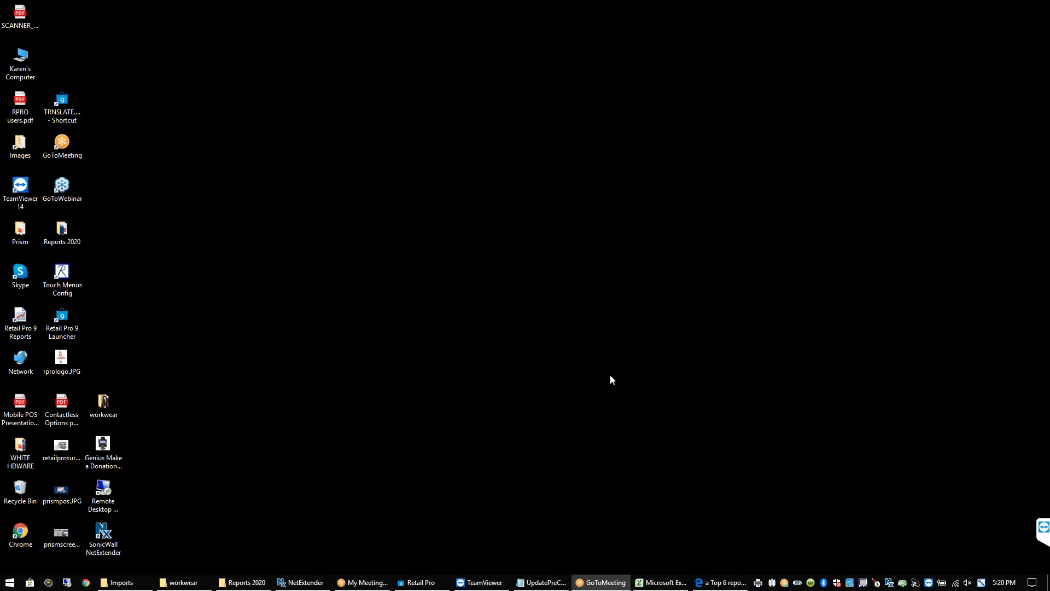
Review cells D3, C4, A4, C8 and C7 in the Excel report list, then return to Retail Pro
mouse_move(701, 584)
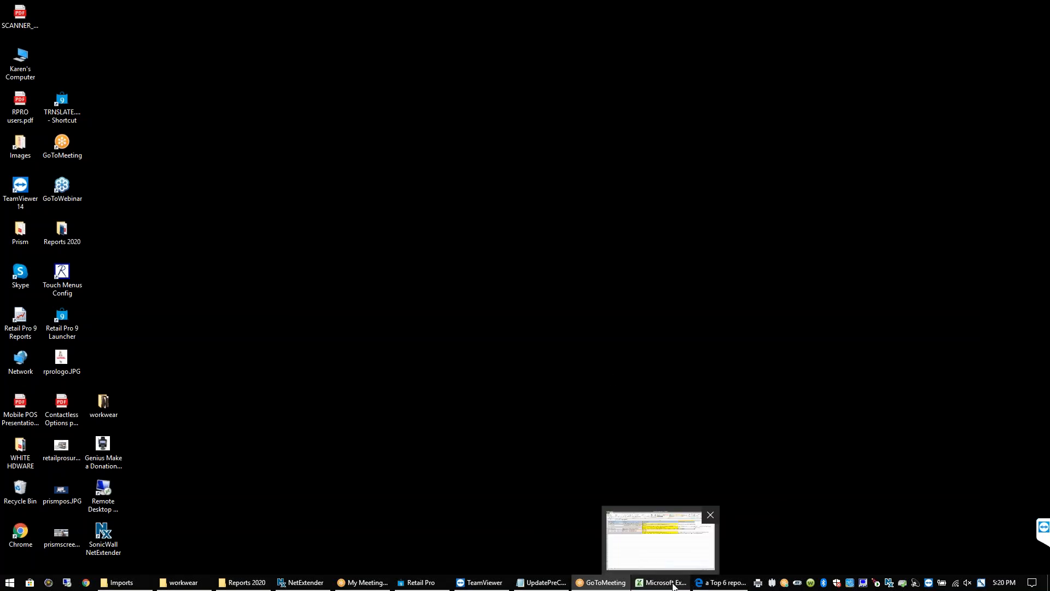
left_click(674, 586)
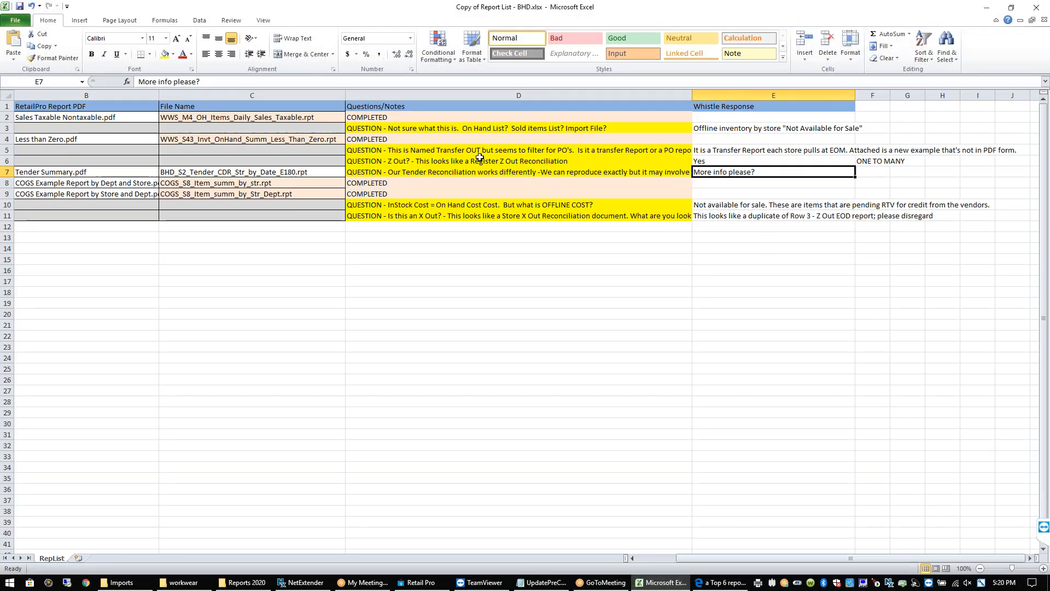
left_click(459, 132)
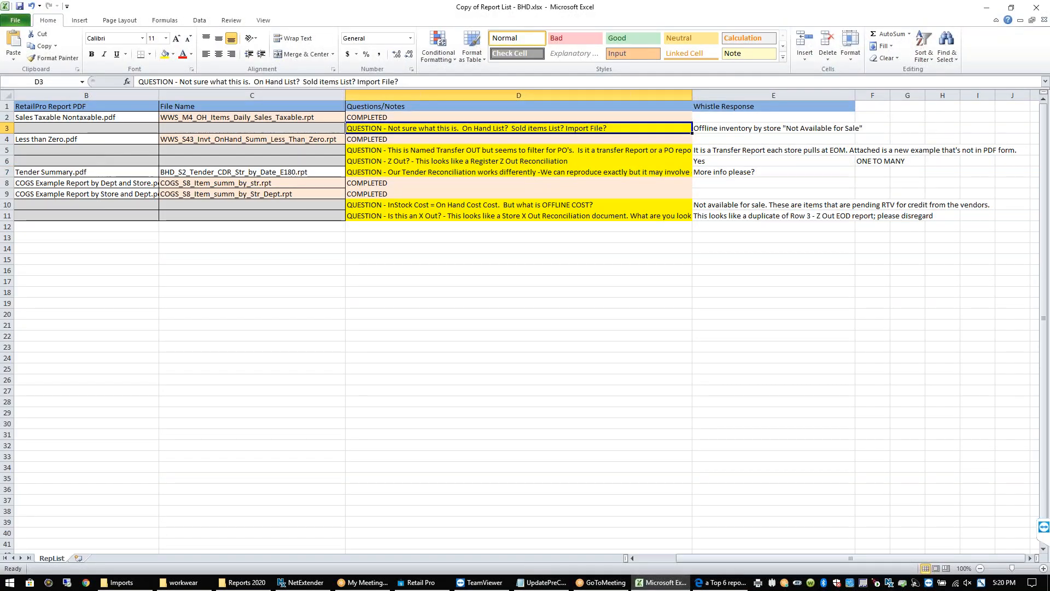
left_click(284, 142)
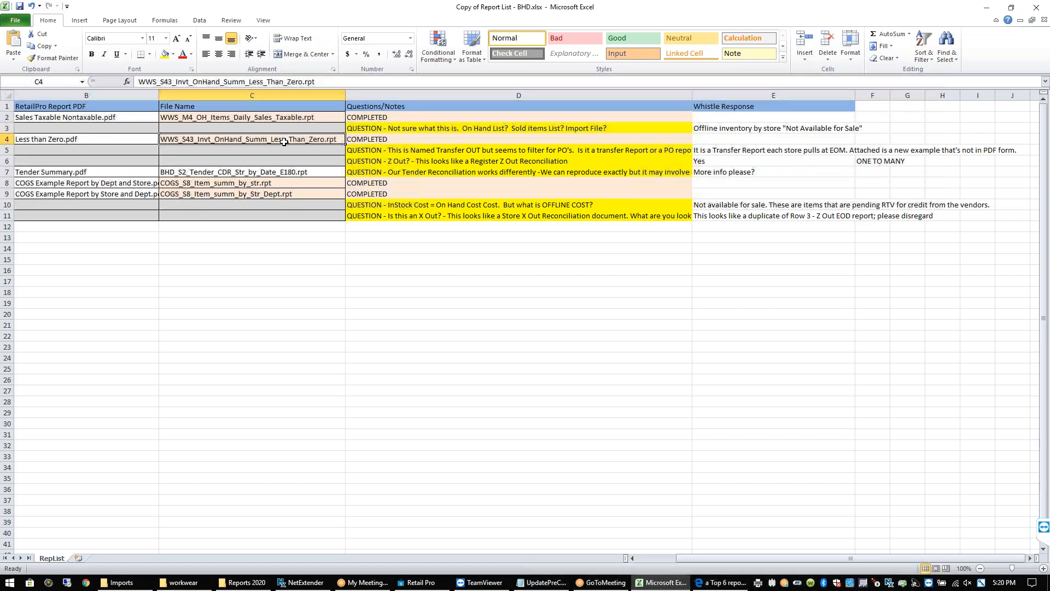
key("Left")
key("Left")
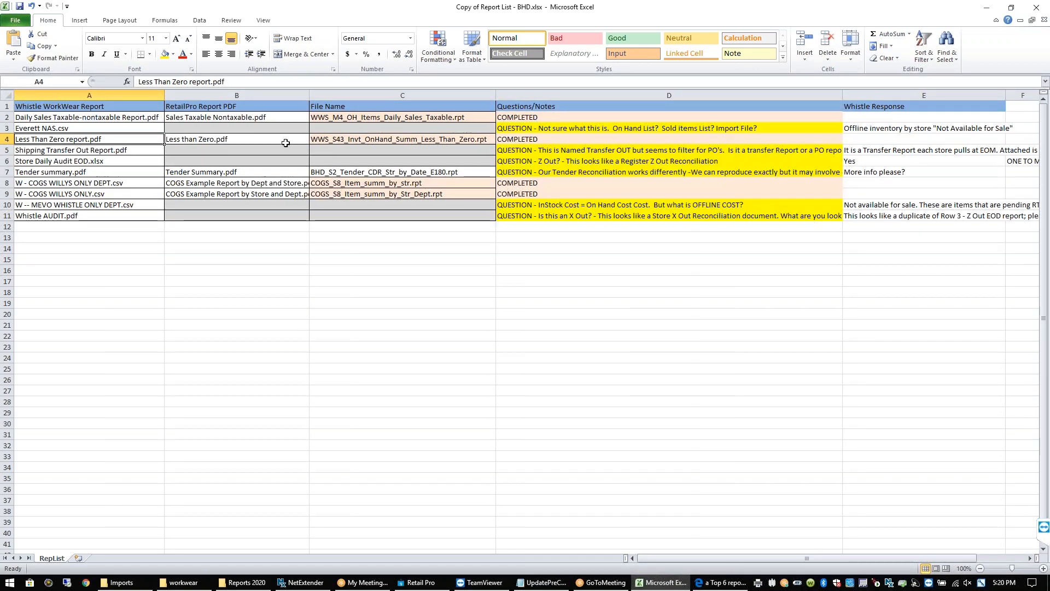
left_click(414, 184)
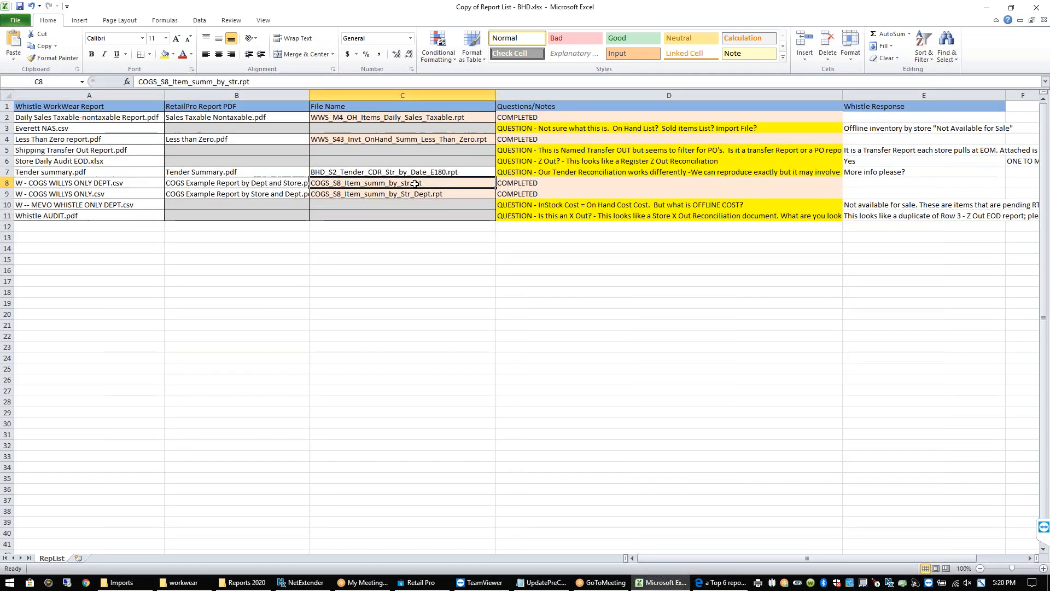
left_click(436, 173)
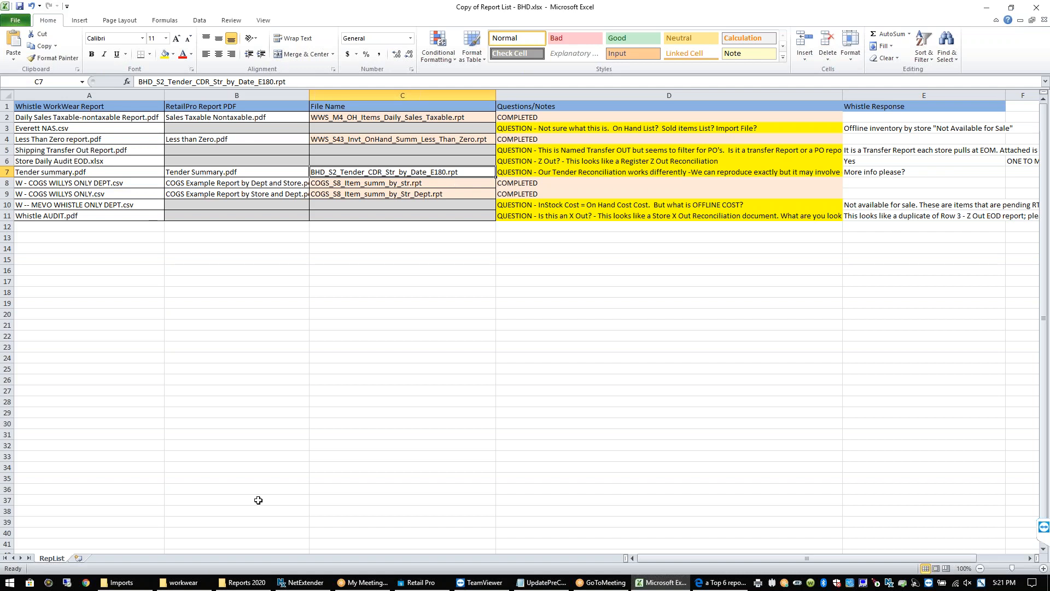
left_click(419, 583)
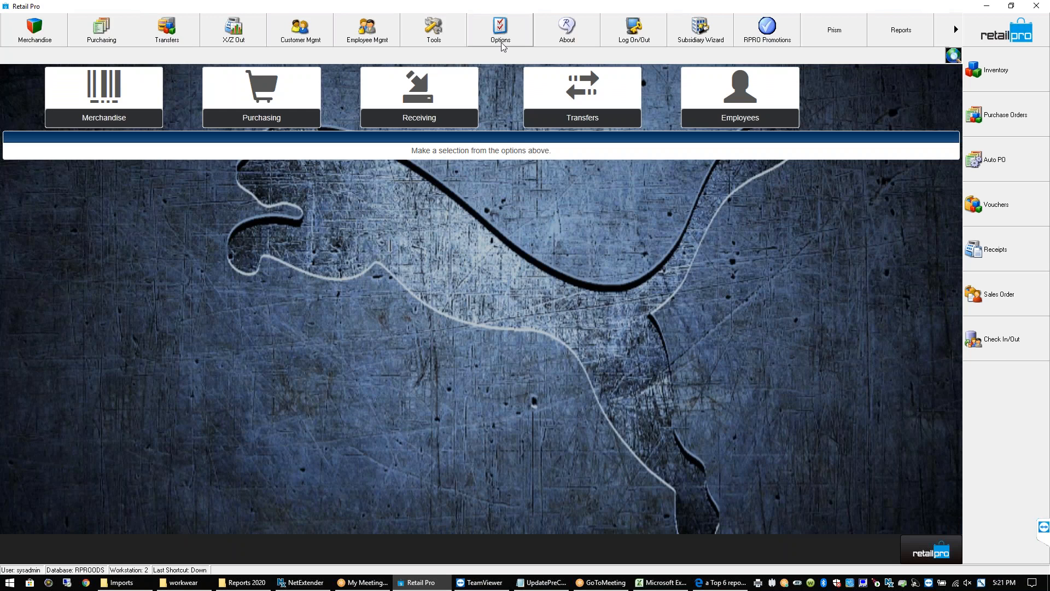
Set up an X-Out report for receipts 7/26/2020 to 7/27/2020 and run it
left_click(237, 31)
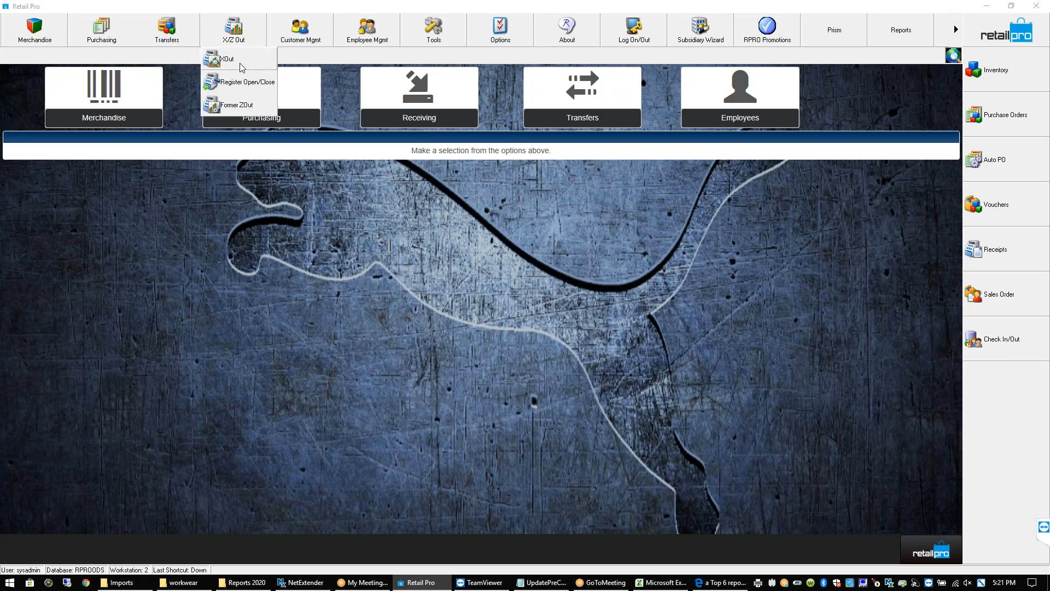
left_click(239, 61)
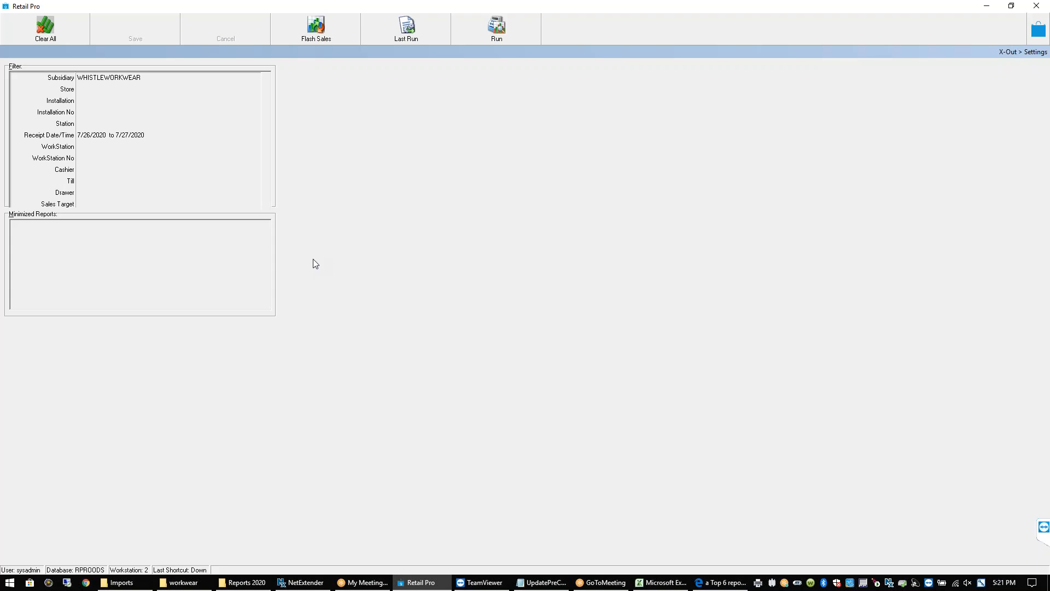
left_click(93, 137)
left_click(95, 141)
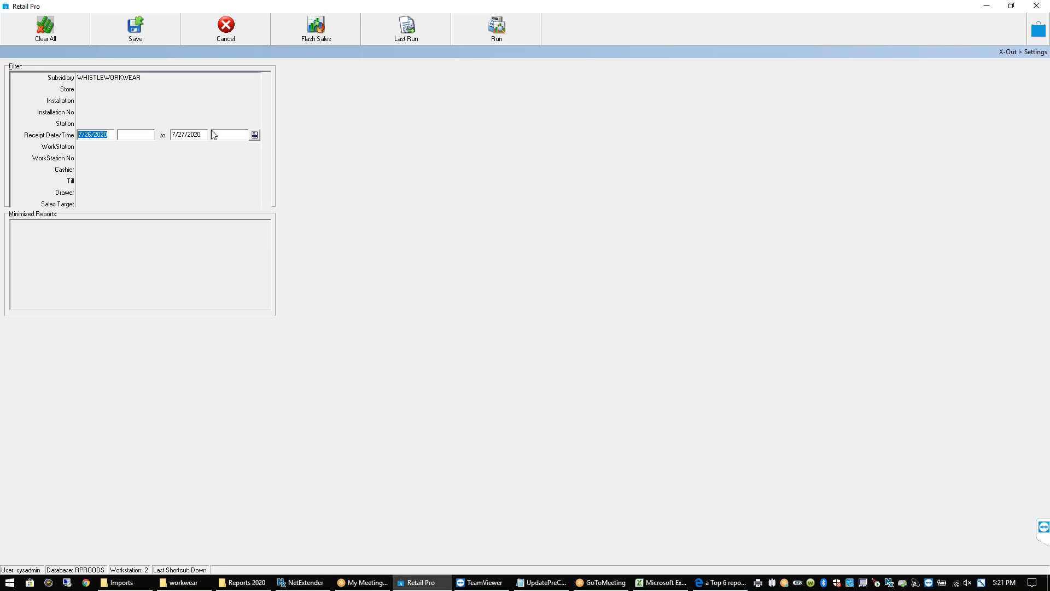
left_click(158, 35)
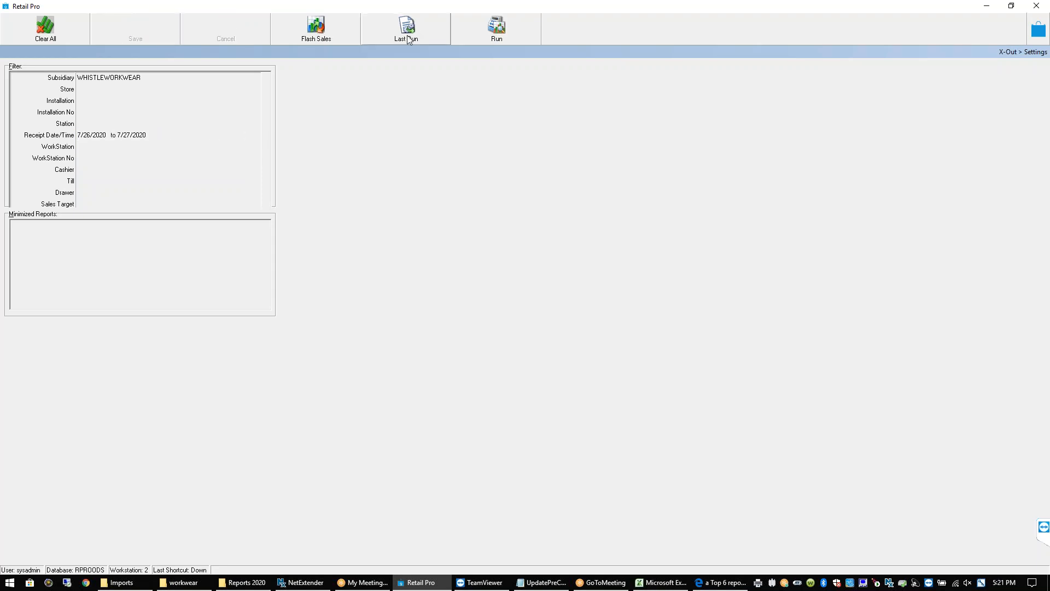
left_click(504, 39)
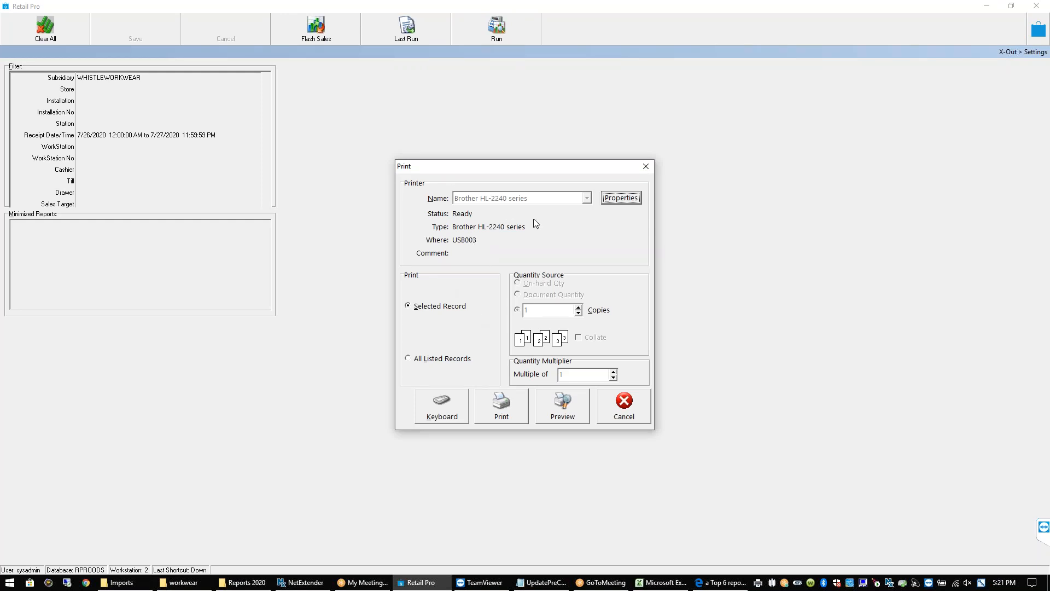
Preview the X-Out report (Sales 179.99, Tax 14.40, Total 194.39) and page through it
left_click(559, 406)
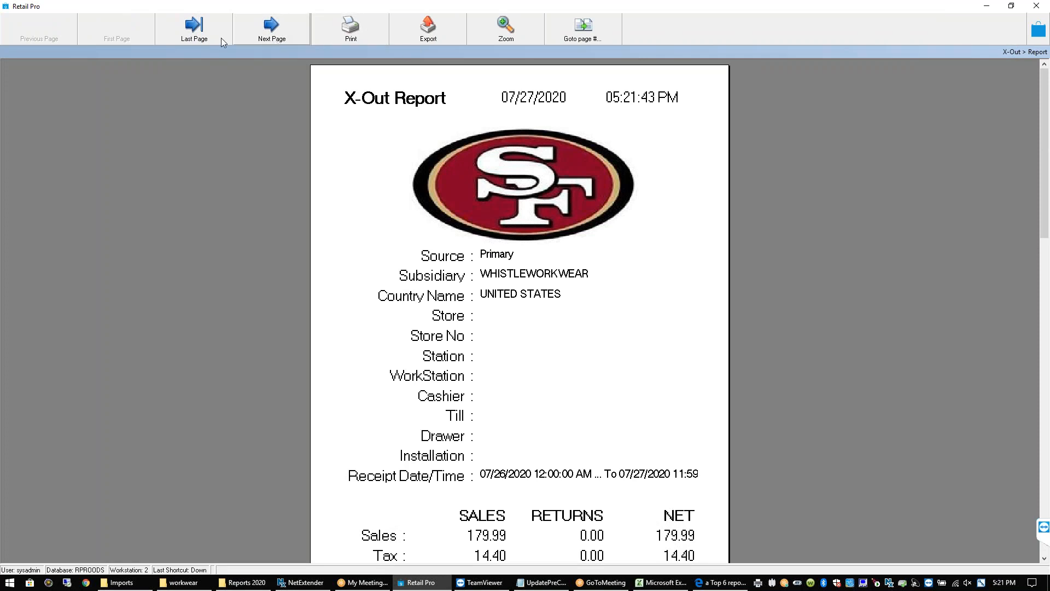
left_click_drag(1045, 214, 1048, 322)
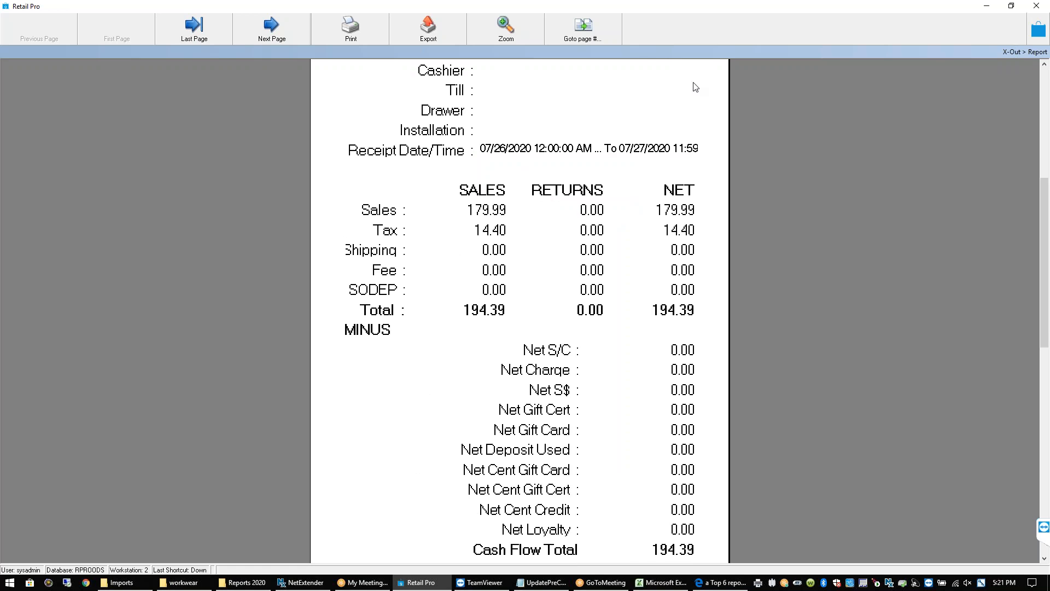
left_click_drag(1045, 219, 1048, 366)
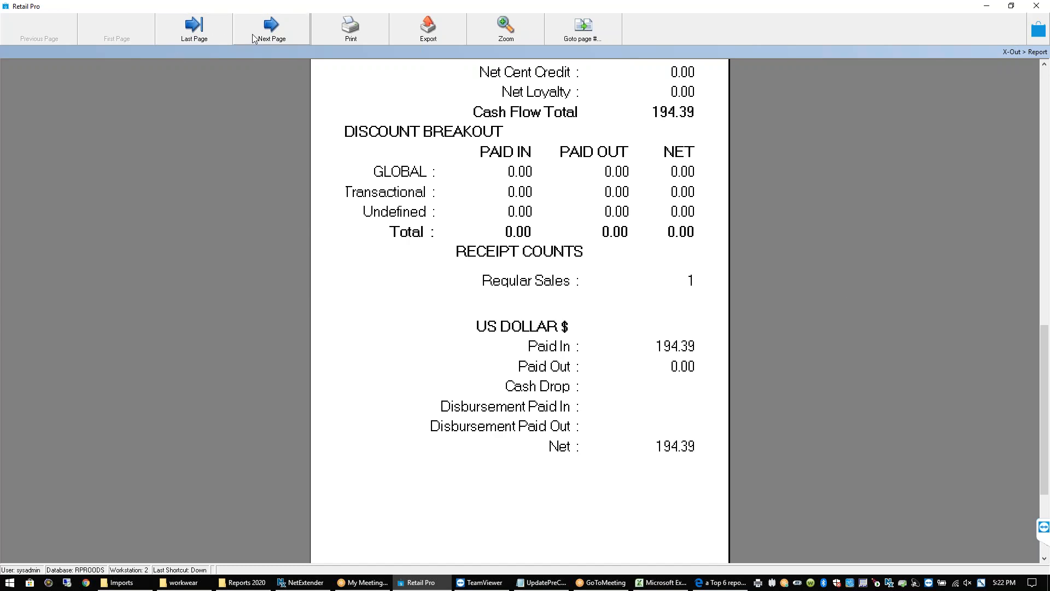
left_click(270, 30)
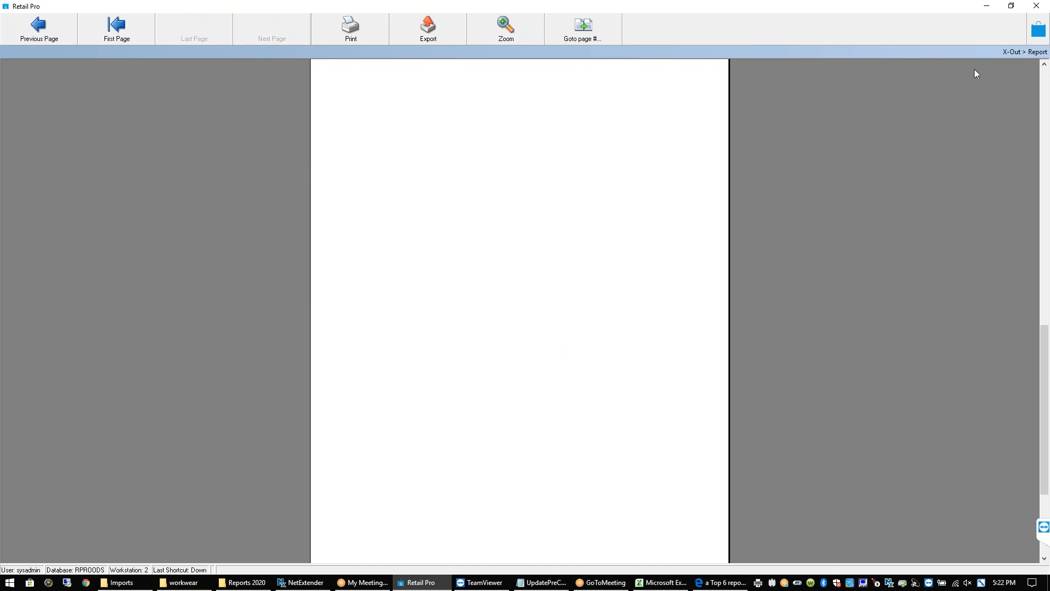
left_click(1045, 109)
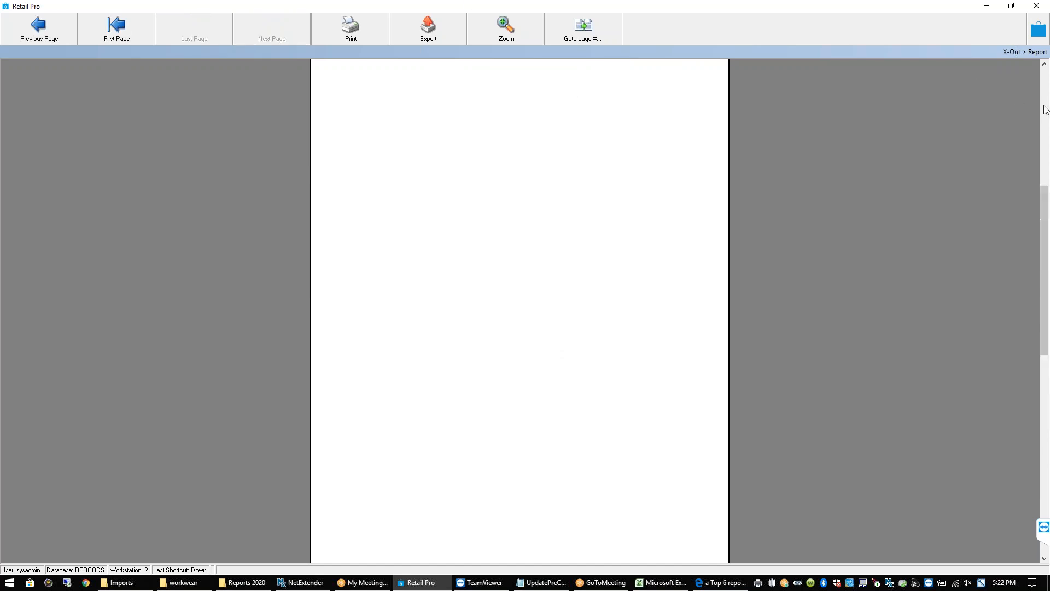
left_click(1045, 110)
left_click_drag(1045, 109, 1045, 96)
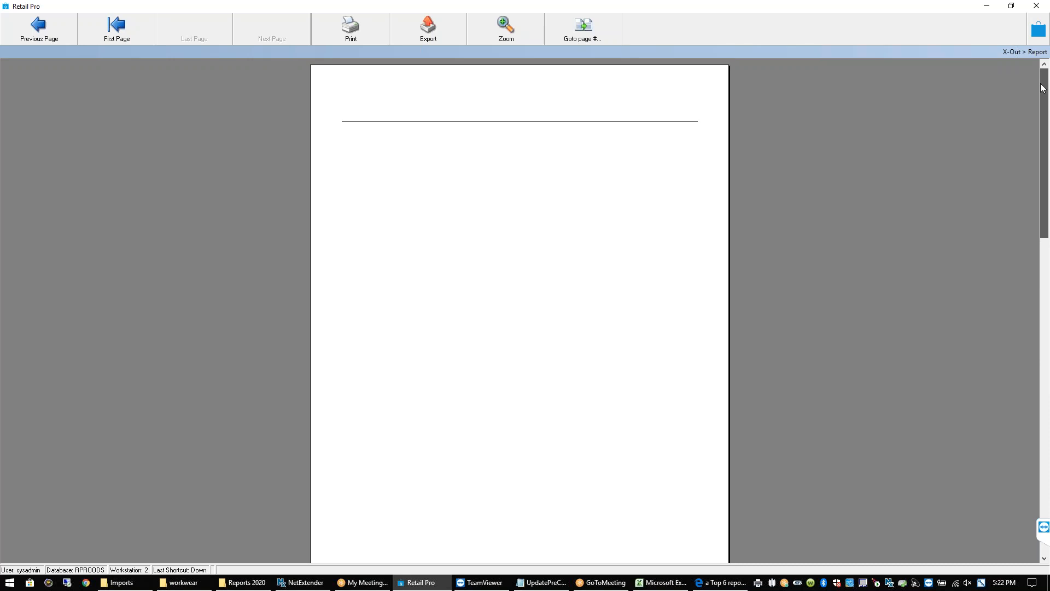
left_click(49, 37)
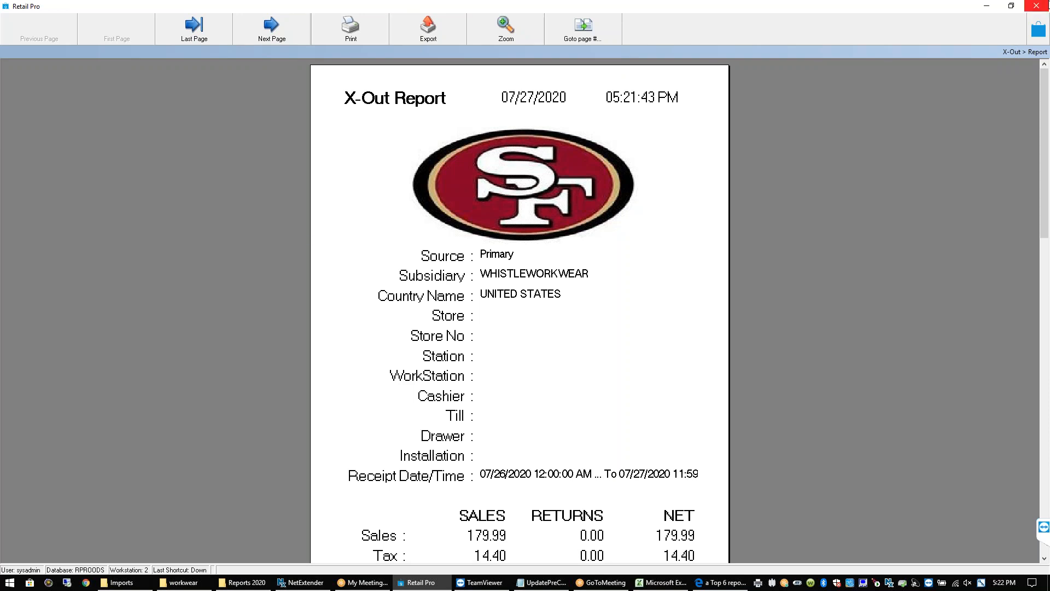
Try a 10/24/2020 start receipt date and dismiss the invalid date range error
key("Escape")
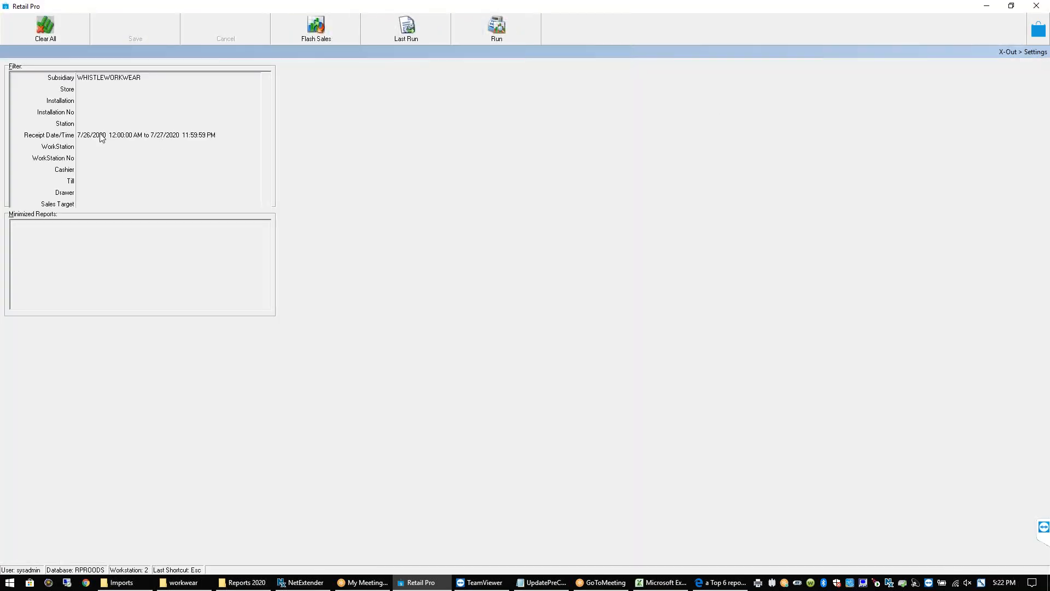
key("BackSpace")
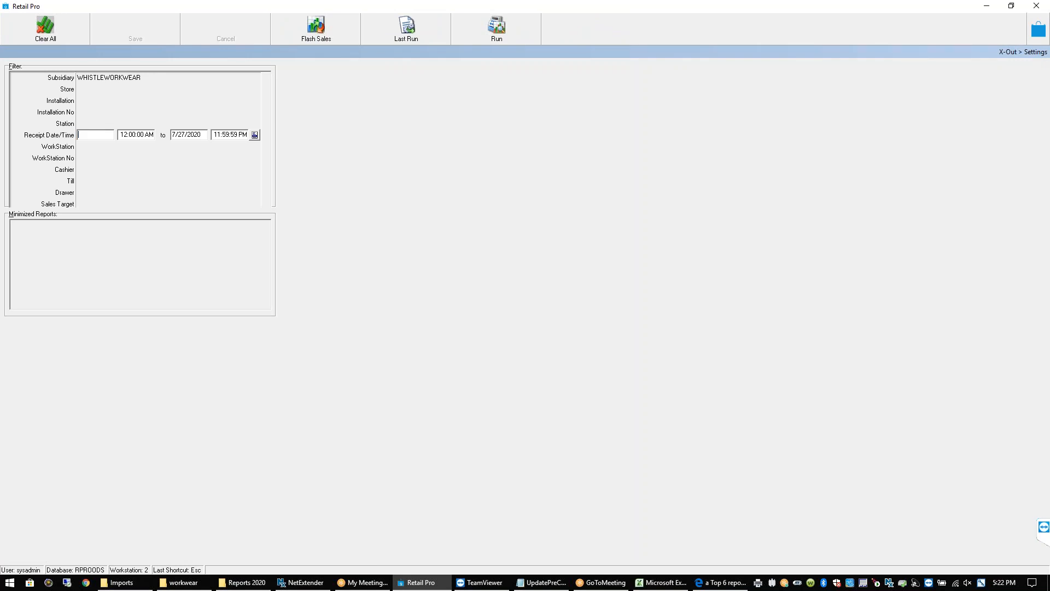
type("10/24/2020")
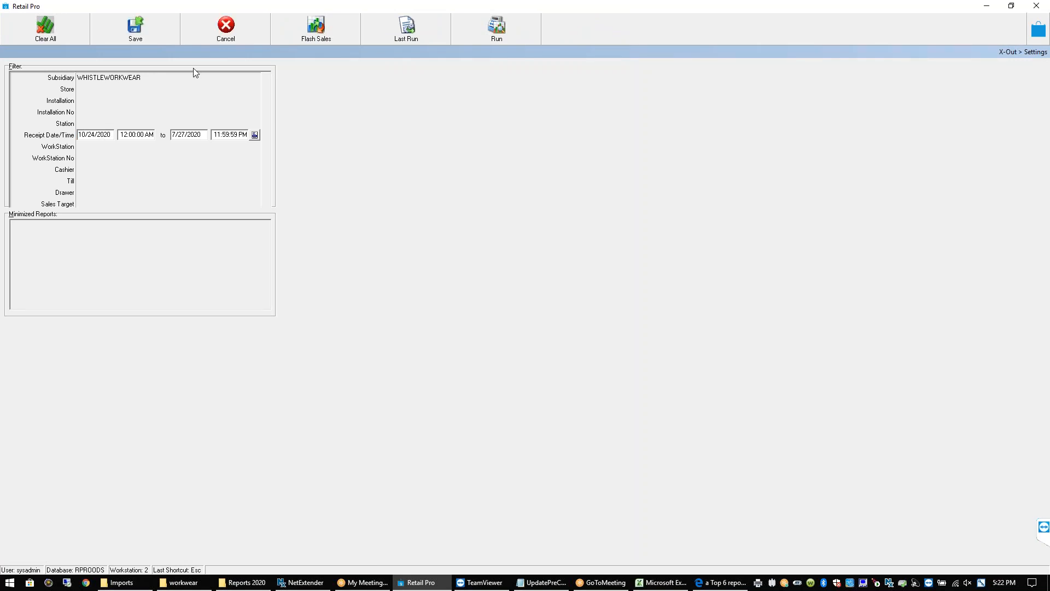
left_click(153, 39)
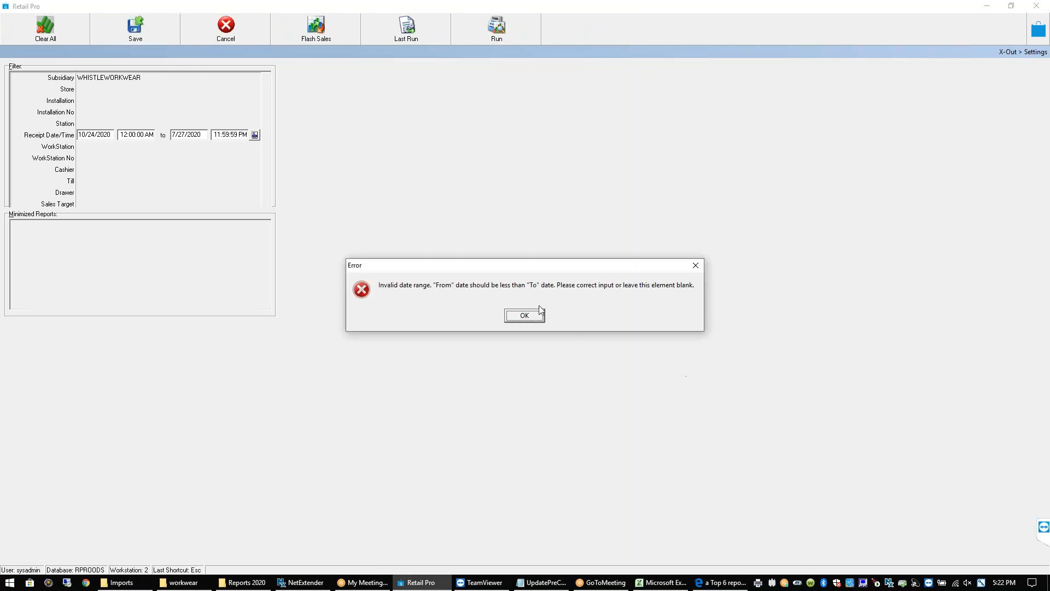
left_click(524, 315)
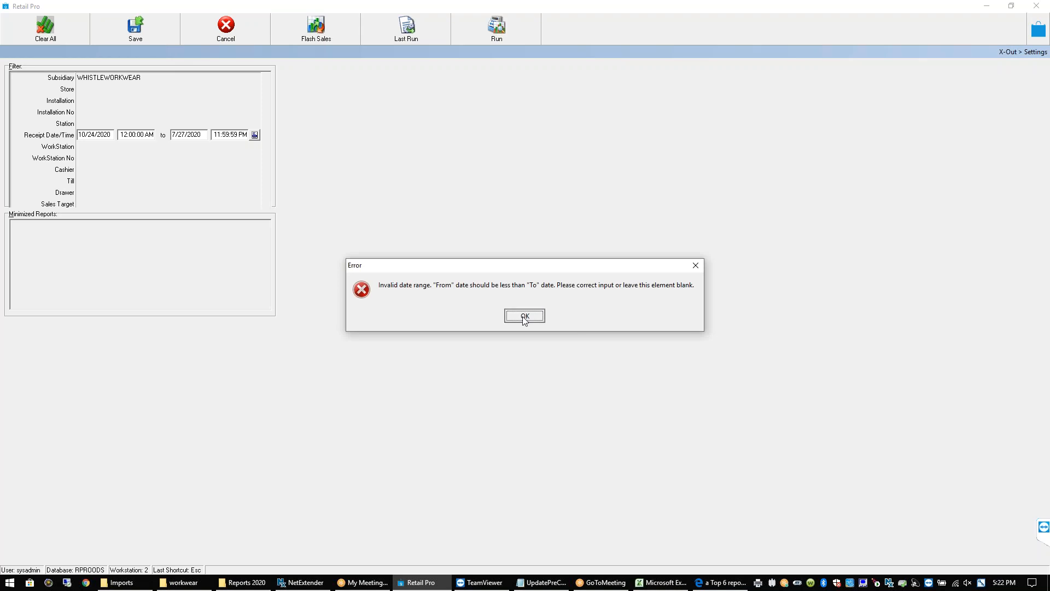
Change the start receipt date to 1/1/2020, save, and rerun the X-Out report
left_click(203, 135)
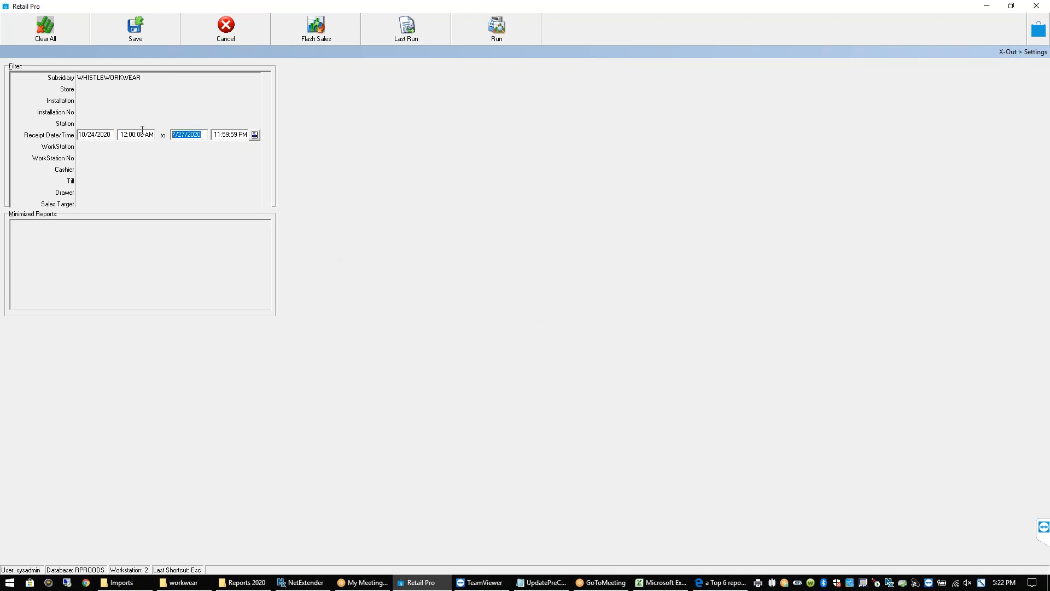
left_click(108, 135)
type("1/1/2020")
left_click(152, 27)
left_click(492, 39)
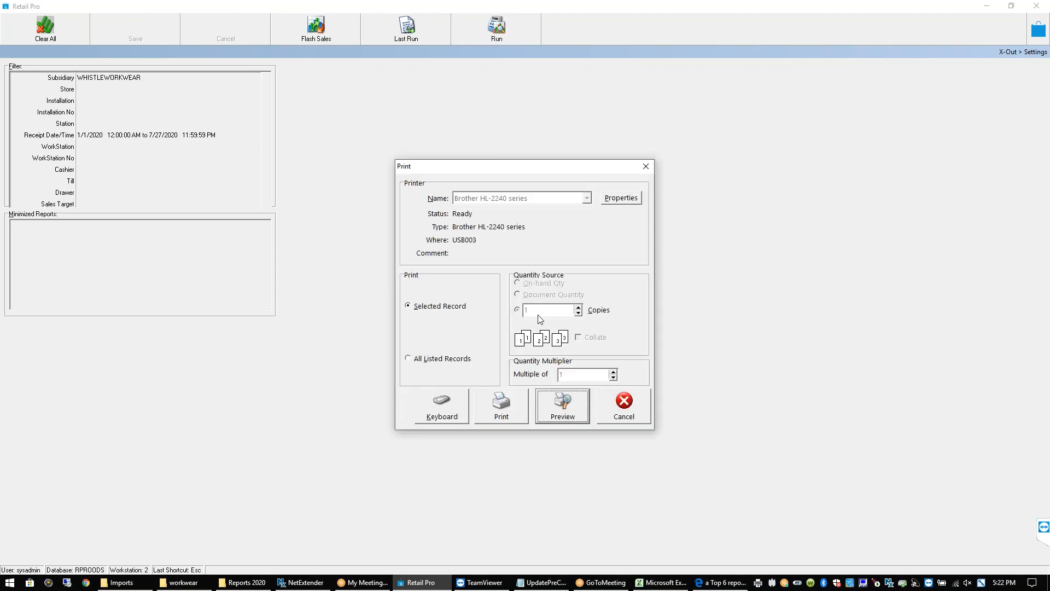
Preview the X-Out Report on screen, scroll past its totals and jump to the last page
left_click(563, 407)
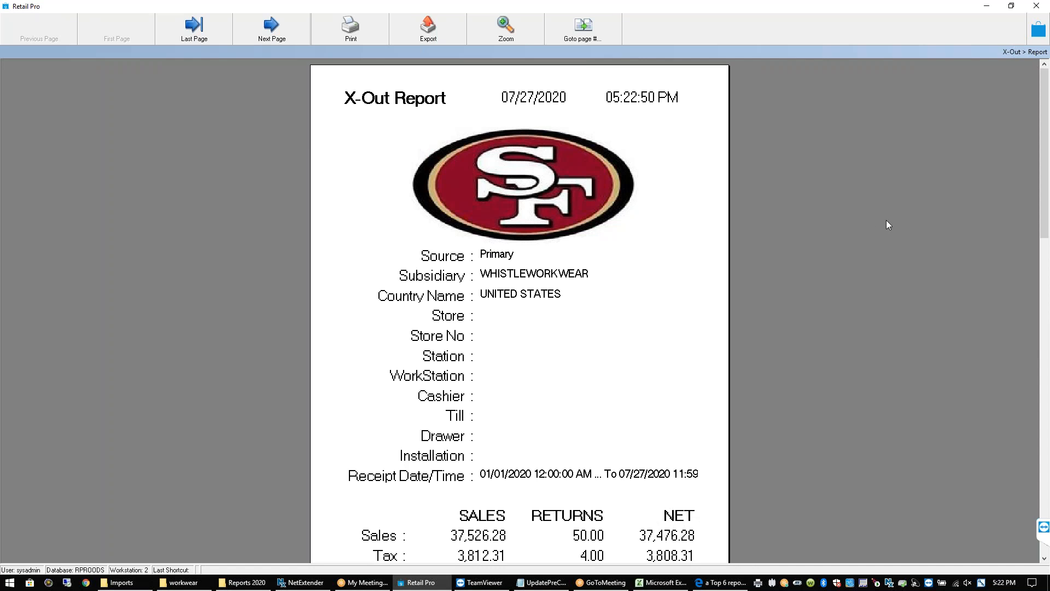
left_click_drag(1047, 133, 1049, 172)
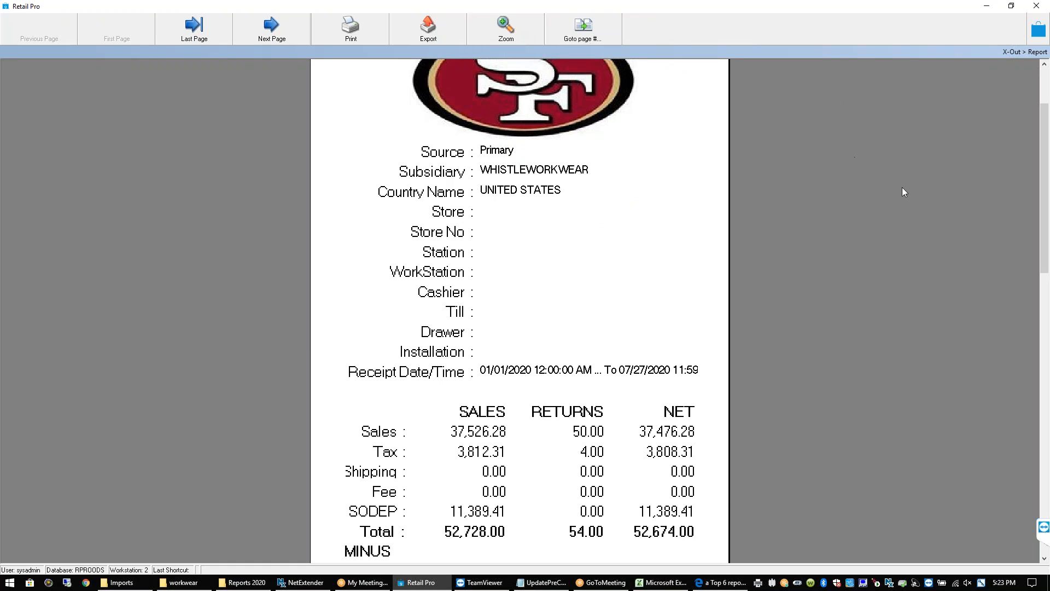
left_click_drag(1044, 179, 1048, 412)
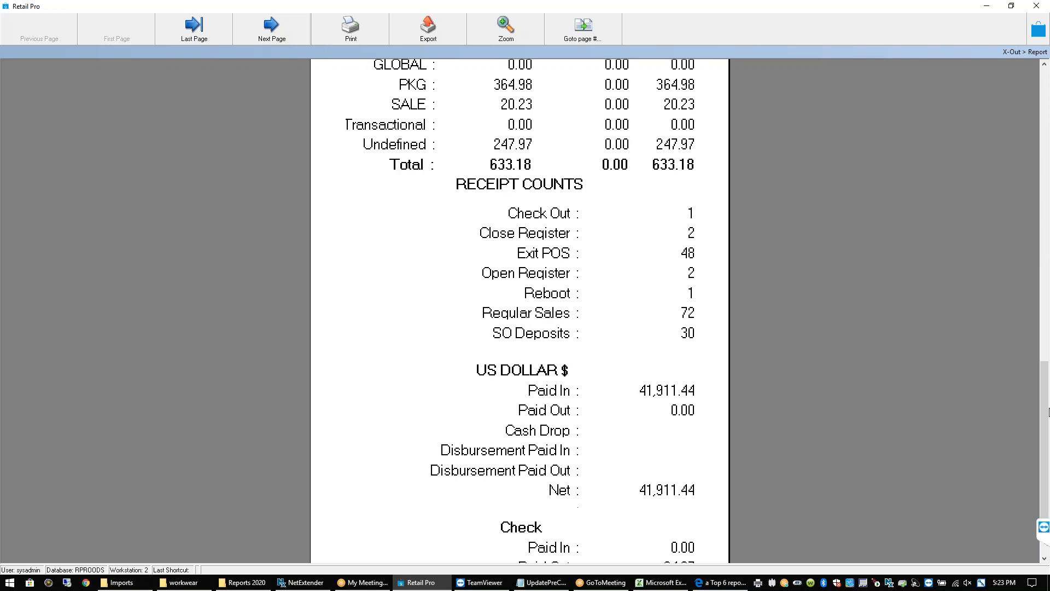
left_click(1045, 559)
left_click(1045, 560)
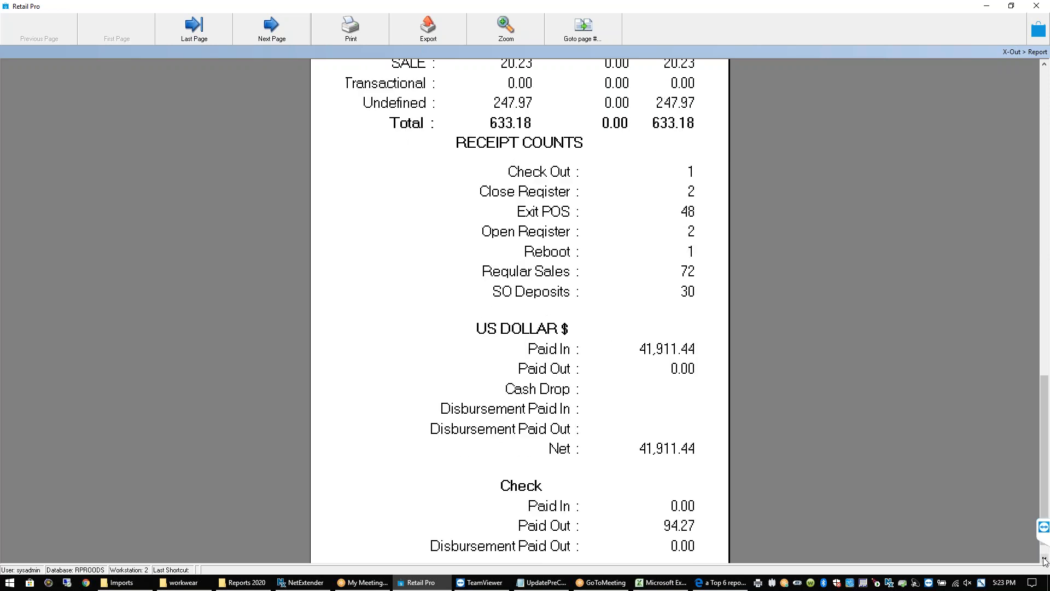
left_click(1044, 560)
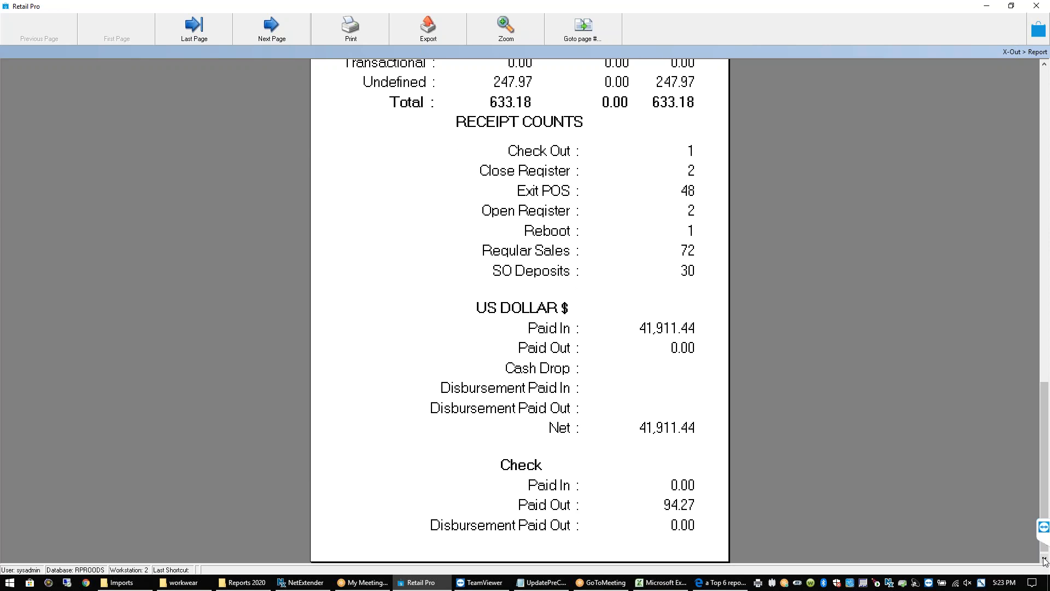
left_click(1045, 561)
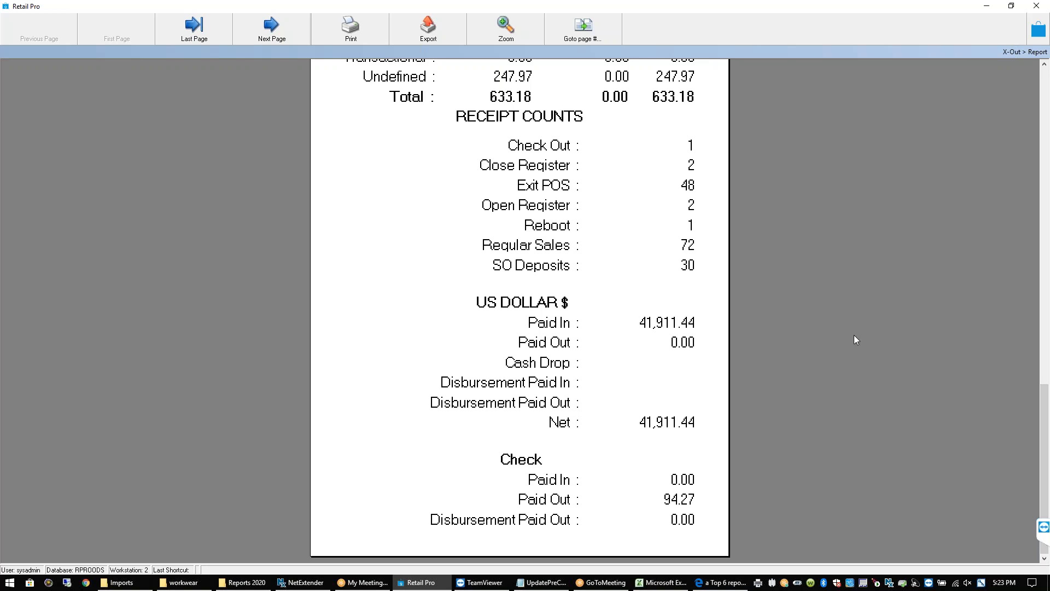
left_click(202, 35)
Page back through the X-Out report to the card totals page
left_click(1043, 103)
left_click(1043, 104)
left_click(1043, 103)
left_click(1043, 103)
left_click(1043, 104)
left_click(1043, 103)
left_click(1043, 103)
left_click(1044, 108)
left_click(1044, 108)
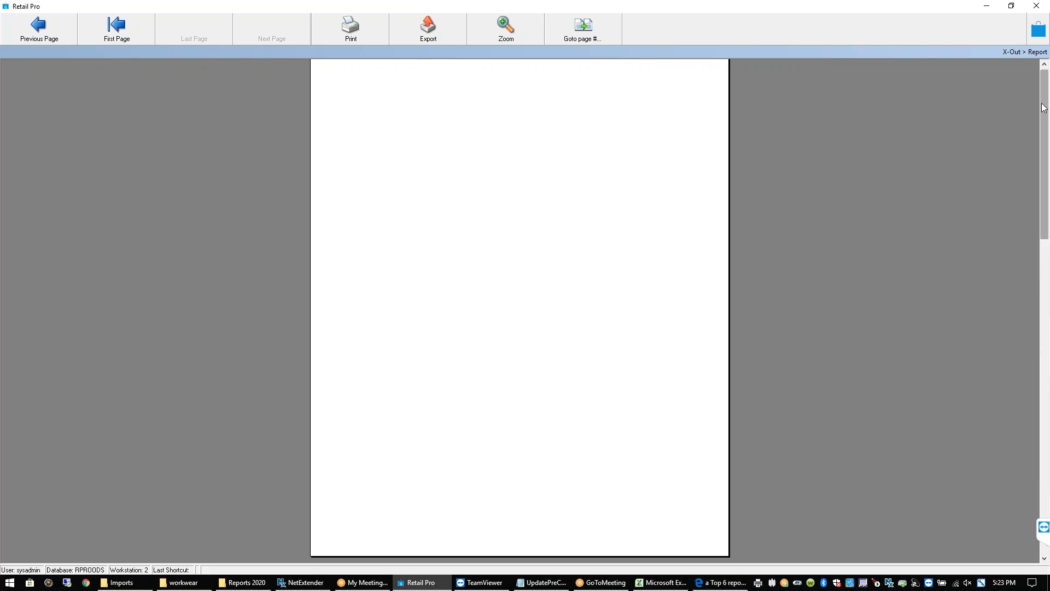
left_click(1044, 108)
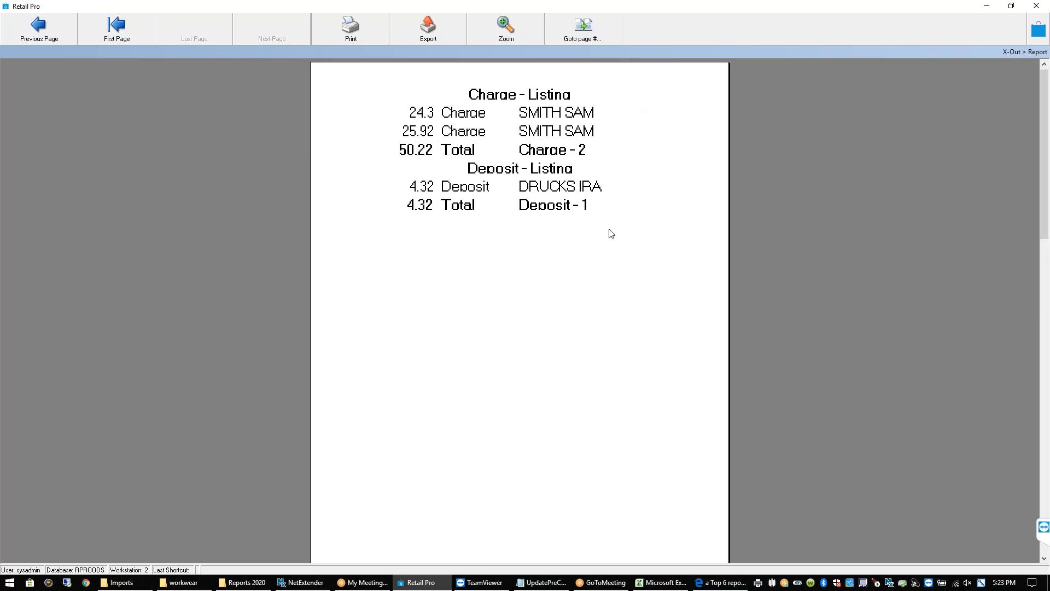
left_click(46, 37)
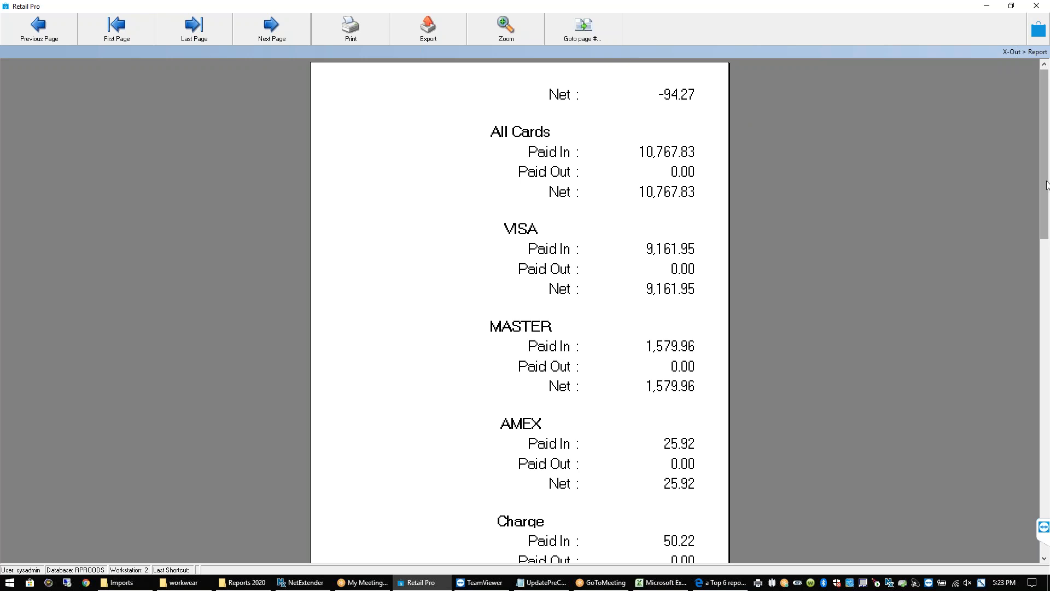
Scroll through the card totals page of the X-Out report
left_click_drag(1047, 185, 1047, 205)
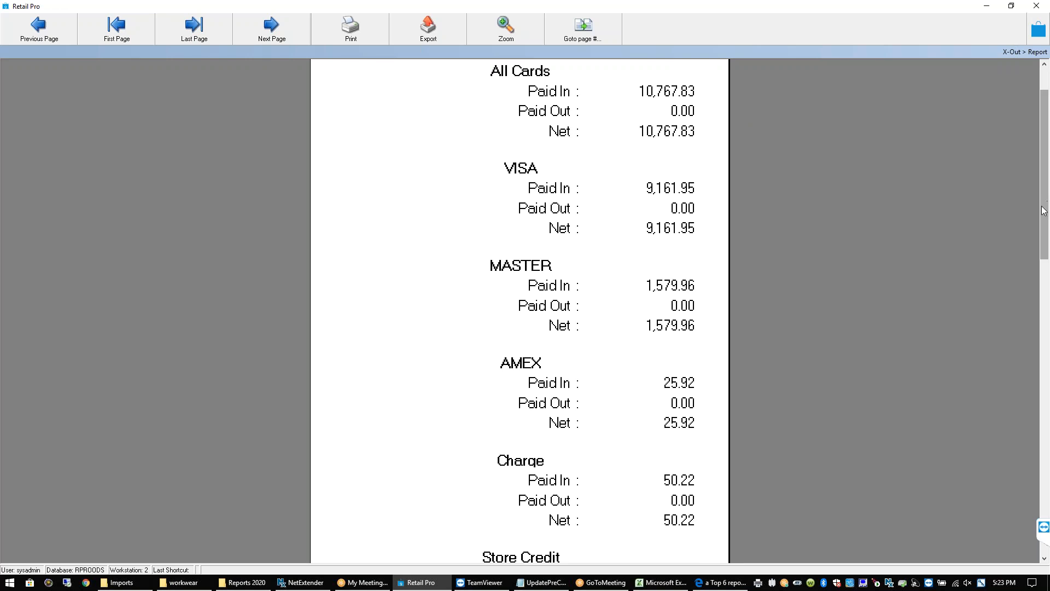
left_click_drag(1047, 205, 1047, 263)
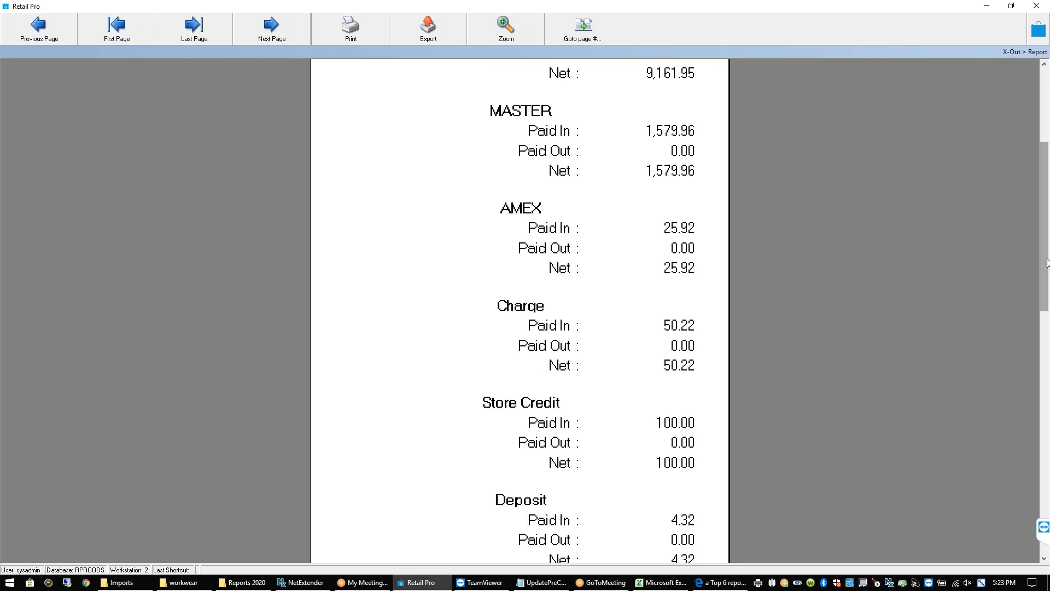
left_click_drag(1047, 263, 1044, 363)
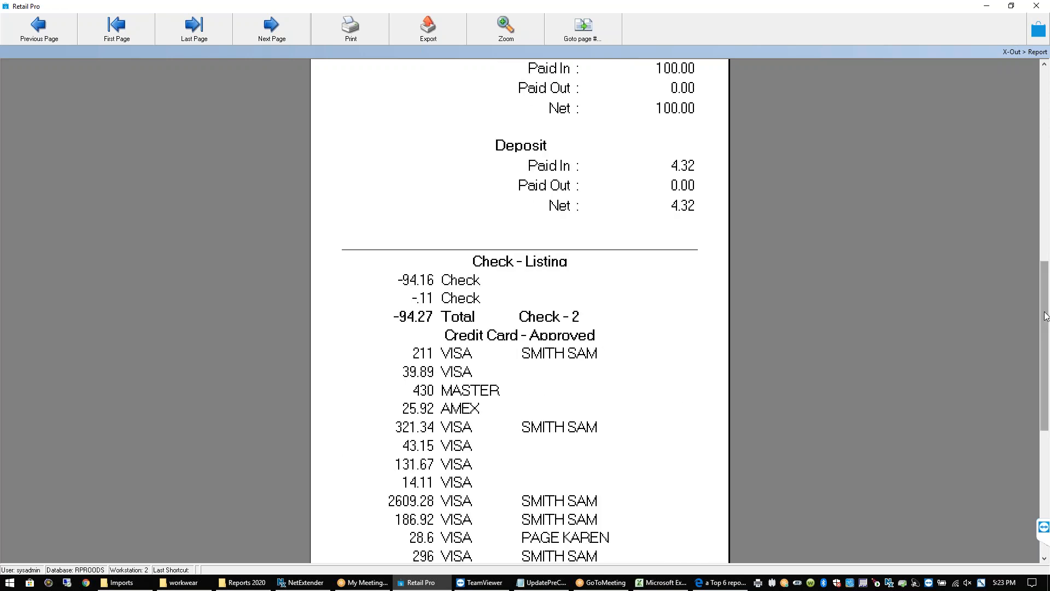
scroll(1045, 361, "down", 3)
left_click_drag(1047, 360, 1045, 389)
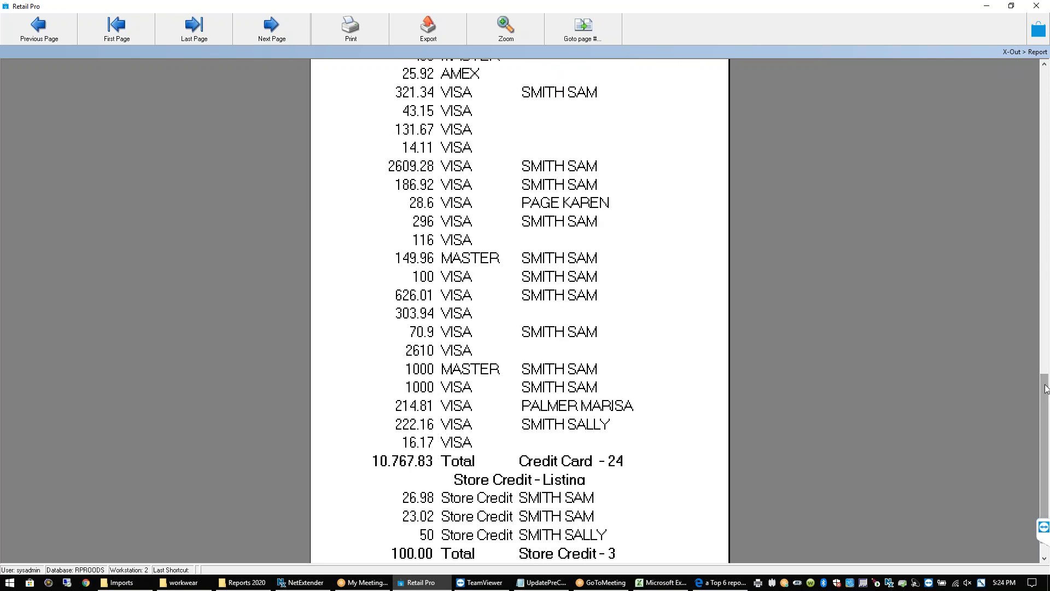
left_click(1045, 558)
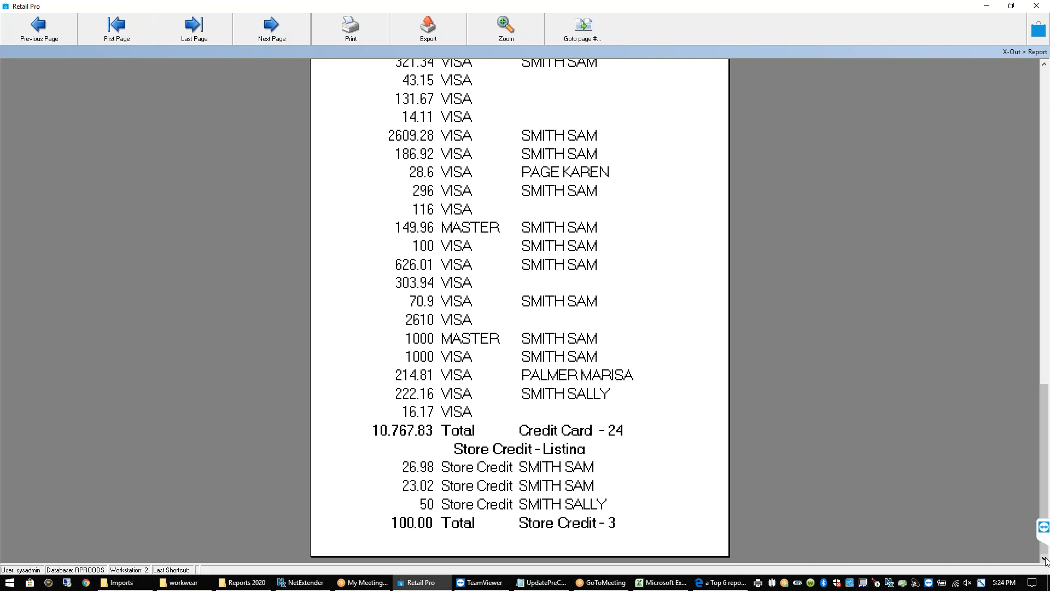
left_click(1046, 161)
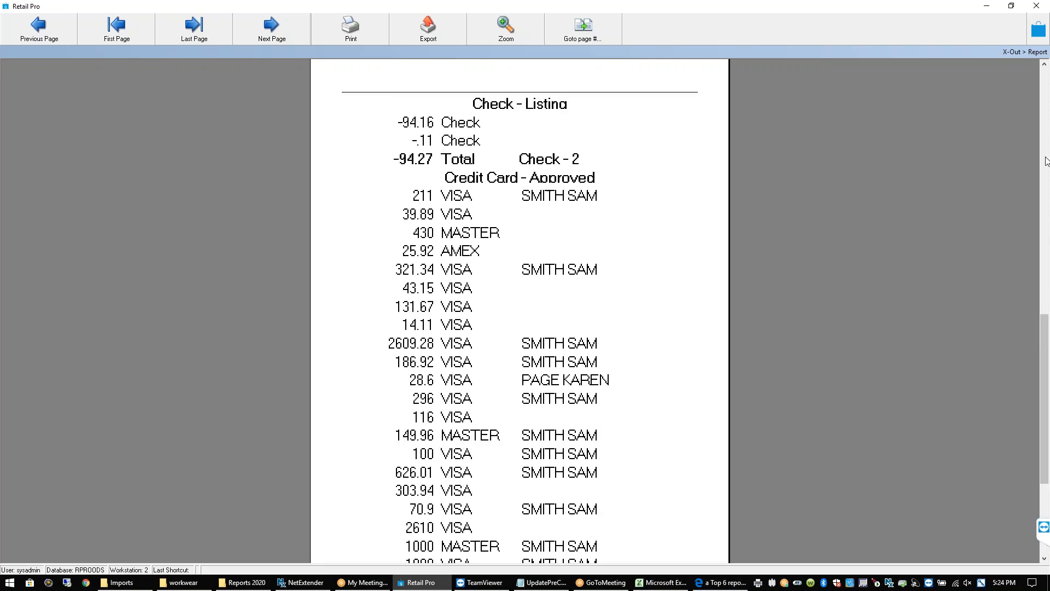
left_click_drag(1047, 324, 1047, 78)
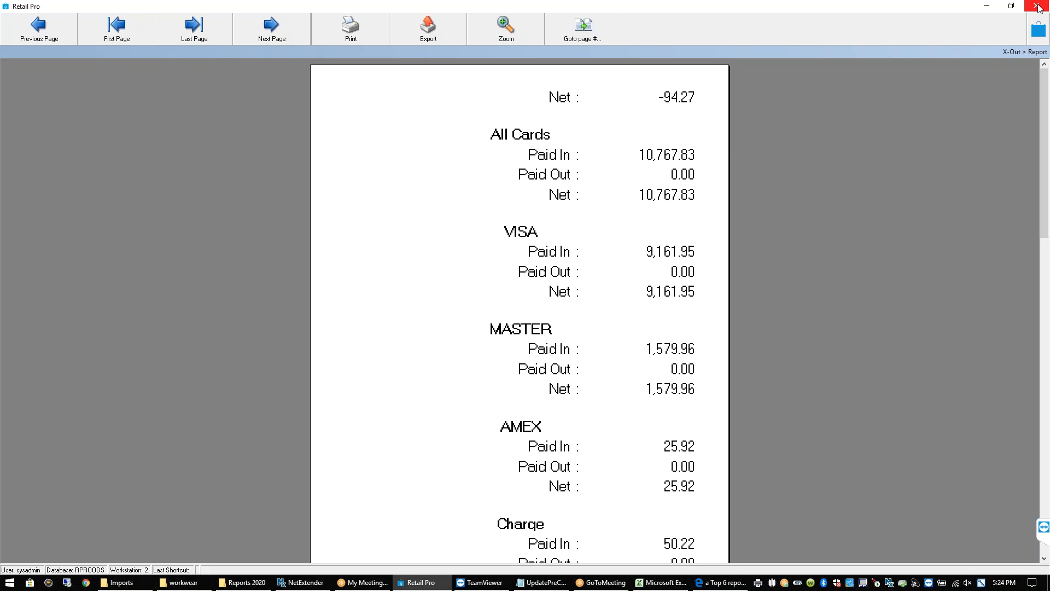
Return to the report's first page with Sales netting 37,476.28, then exit Retail Pro with OK
left_click(1037, 7)
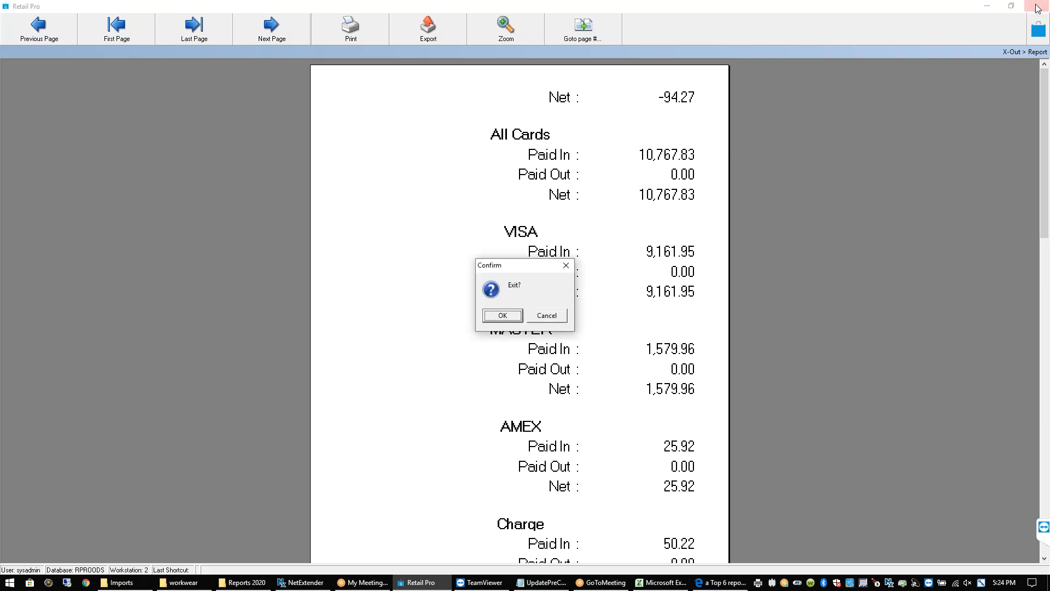
left_click(546, 317)
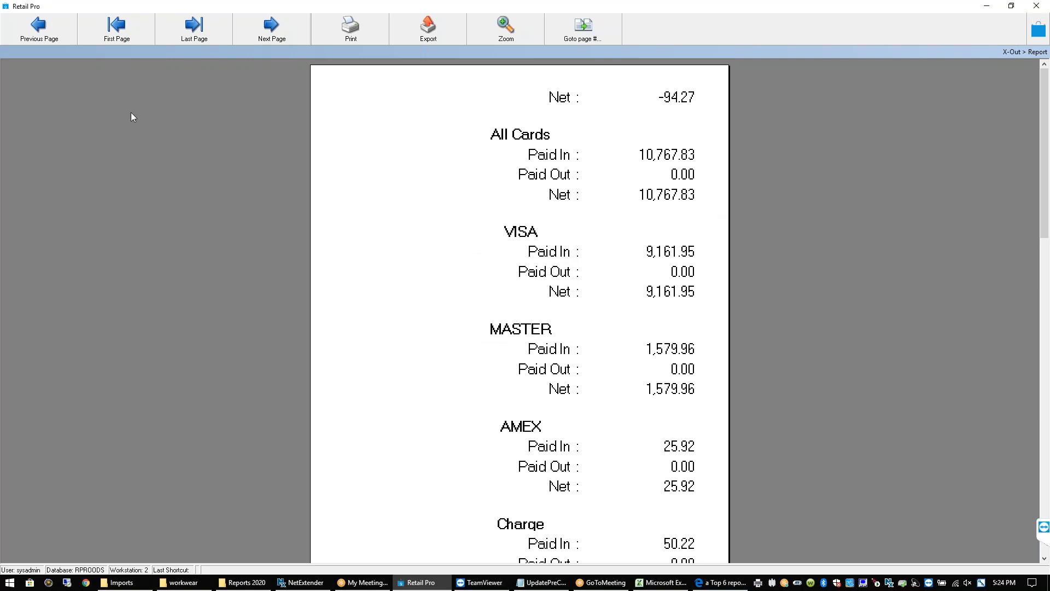
left_click(59, 34)
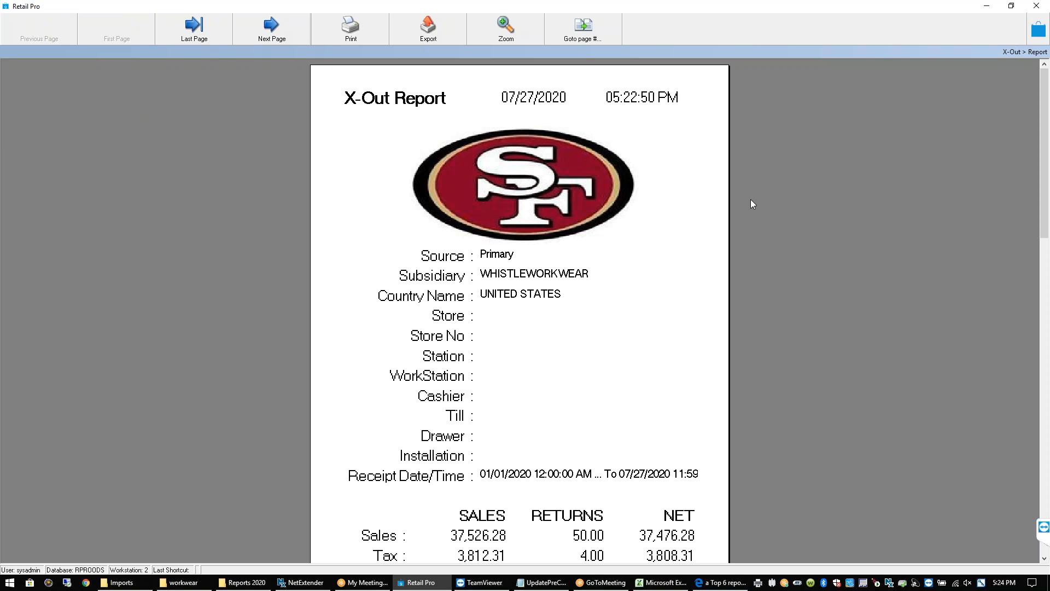
left_click(1037, 6)
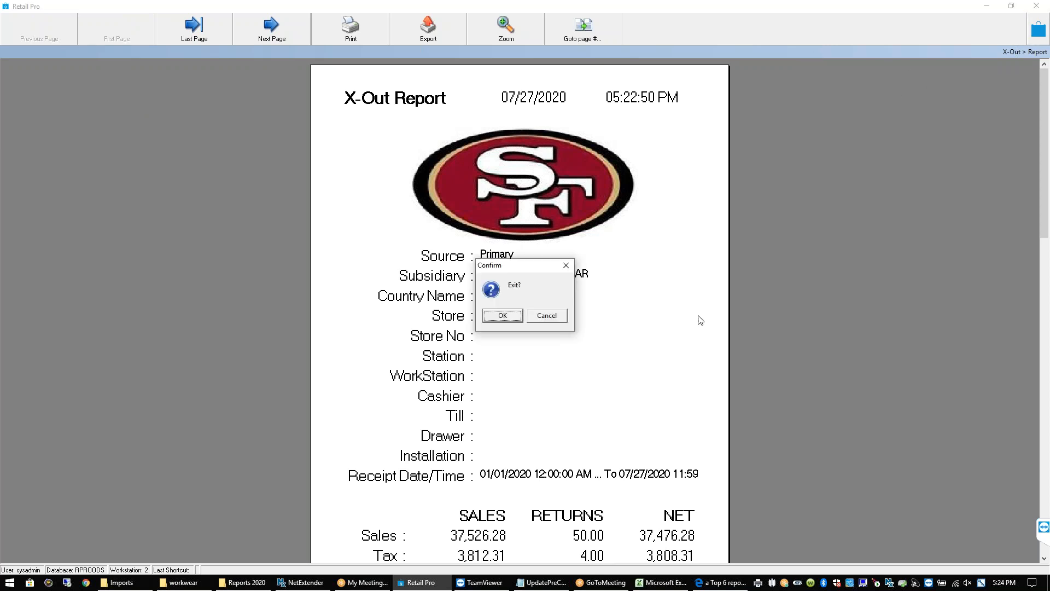
left_click(544, 318)
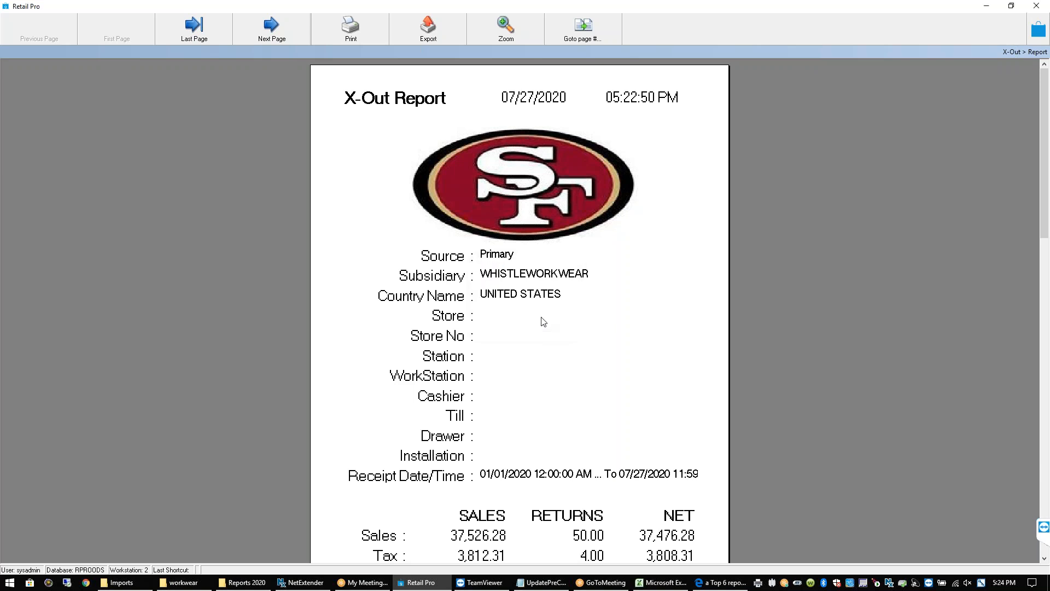
left_click(1037, 7)
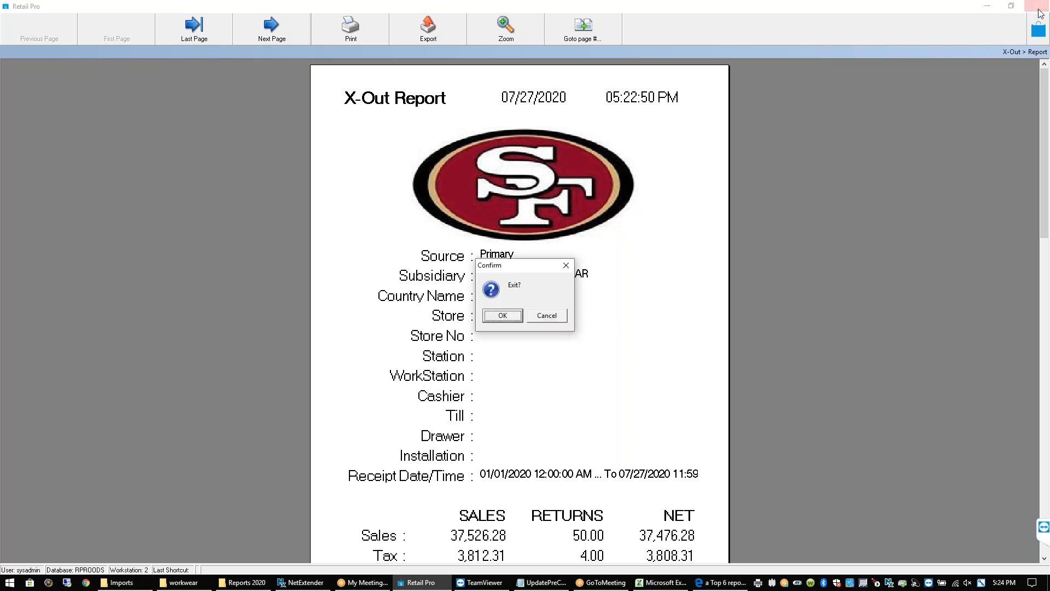
left_click(502, 316)
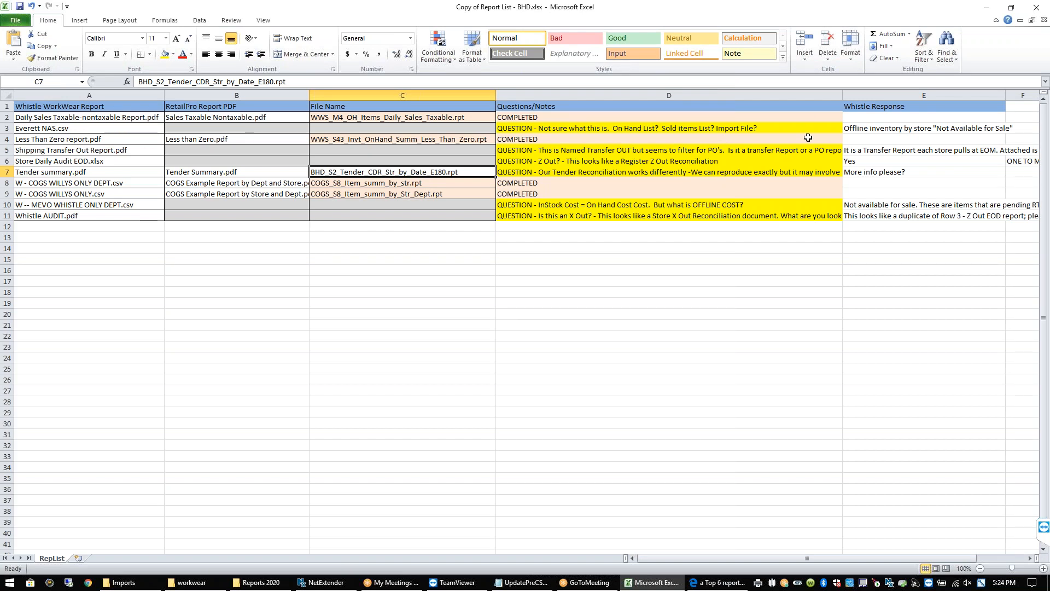
Review Whistle Response cells E9, E12 and E4, then minimize the report list workbook
left_click(884, 191)
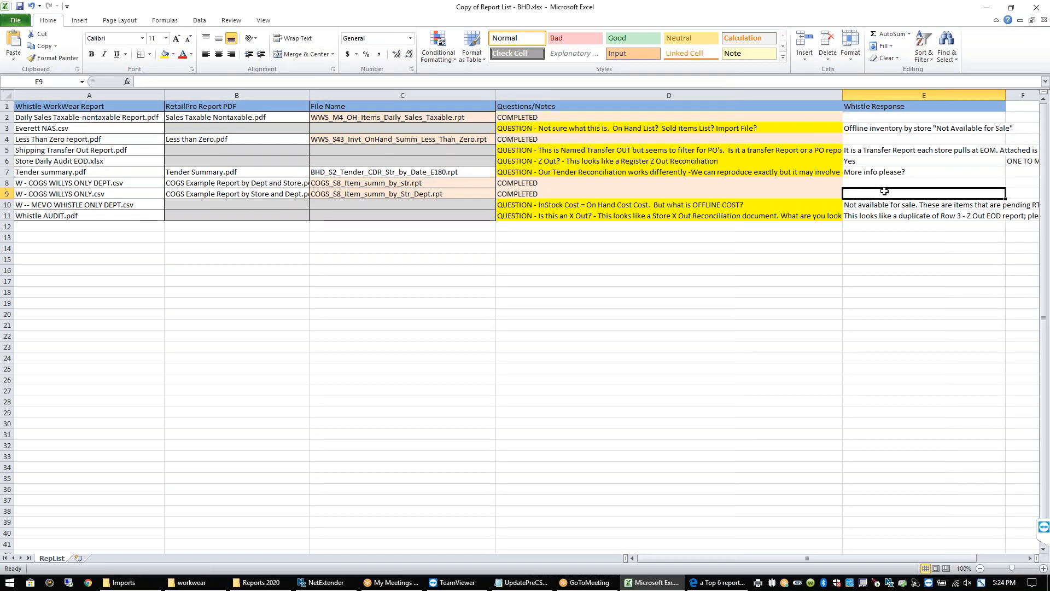
left_click(874, 226)
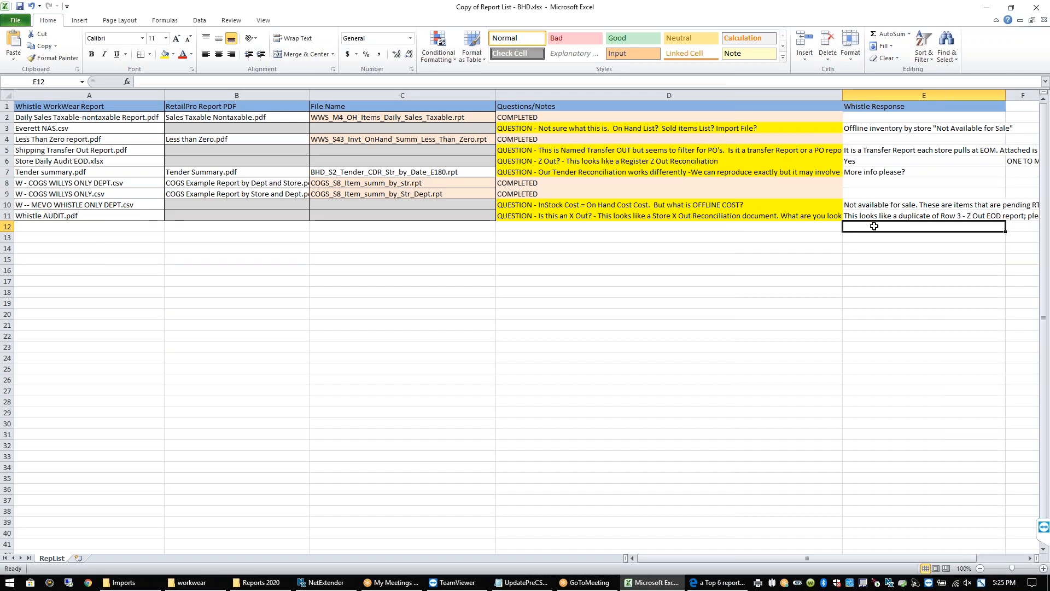
left_click(911, 140)
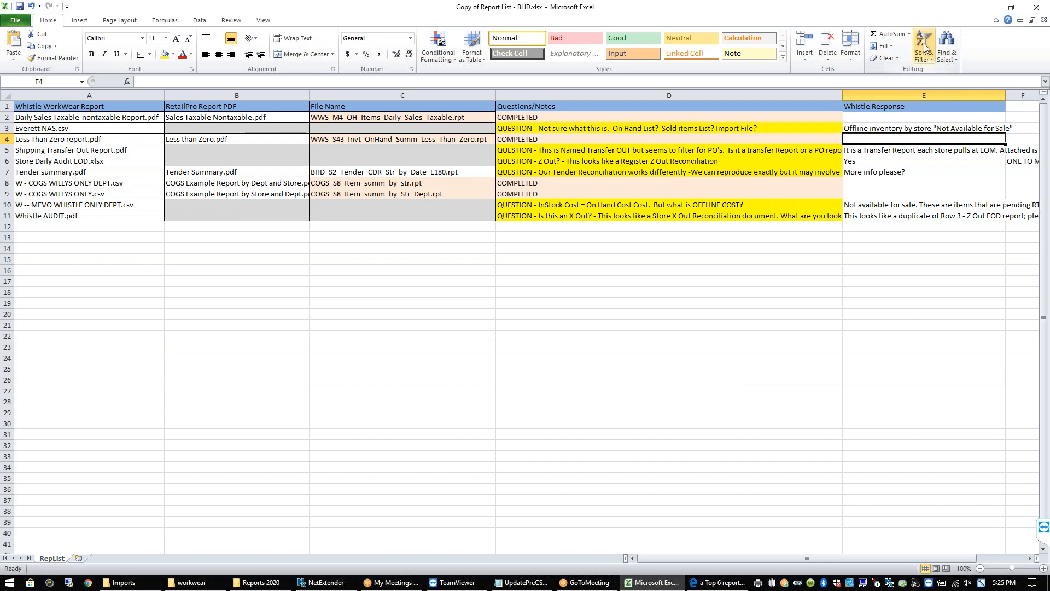
left_click(987, 11)
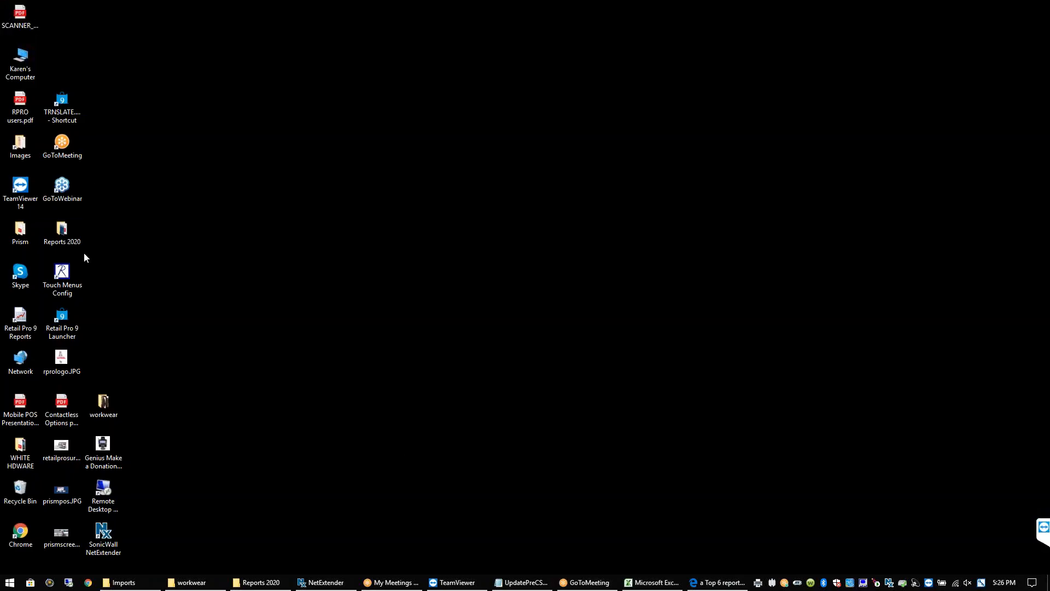
Open Sample Reports.rar from Reports 2020 and select !BHD Custom Reports List.pdf in 'all the PDFs'
double_click(65, 237)
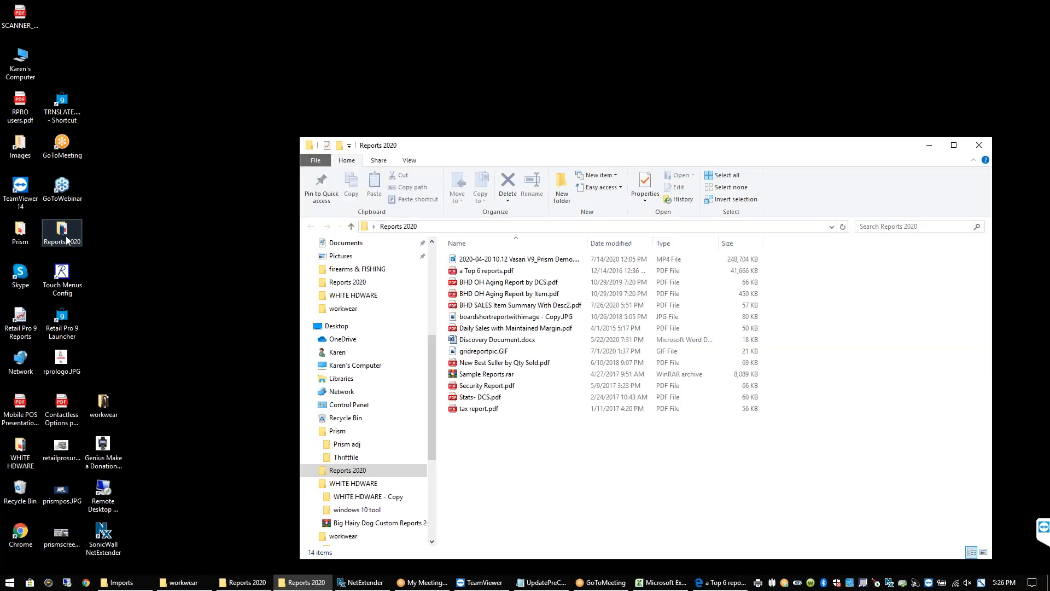
double_click(477, 375)
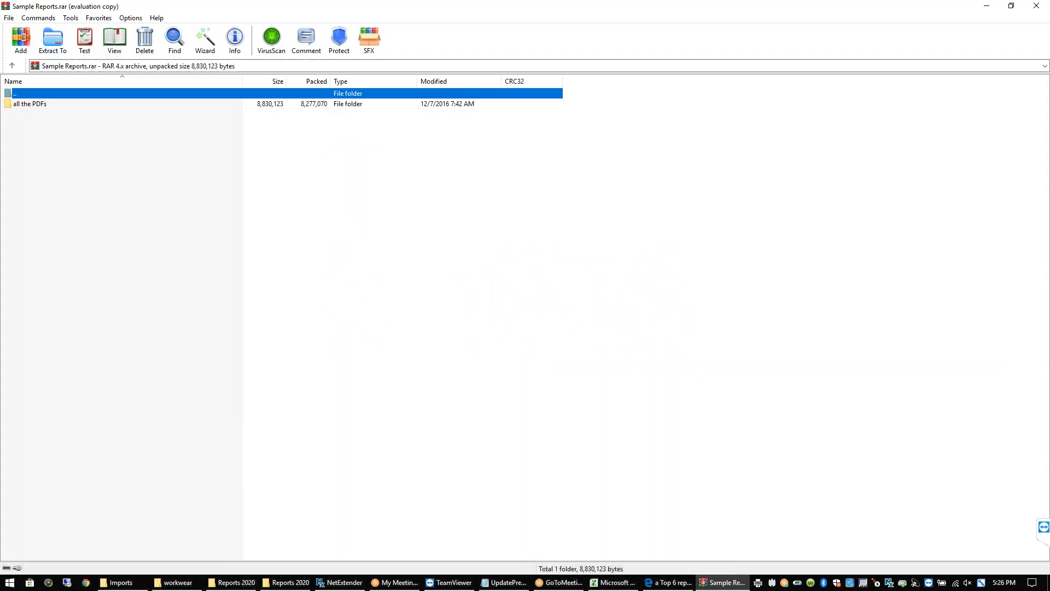
double_click(23, 104)
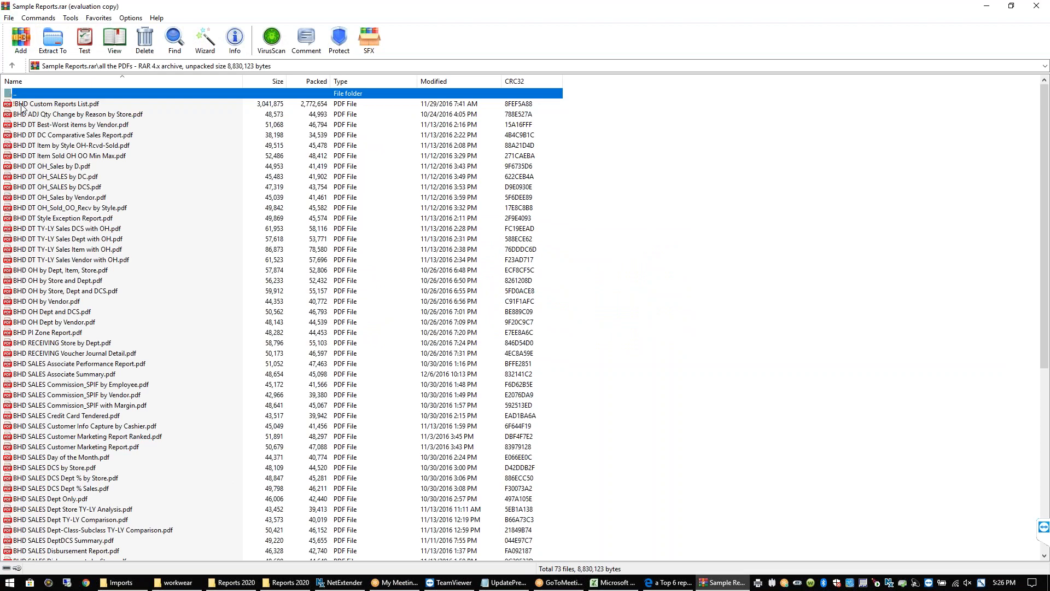
left_click(53, 106)
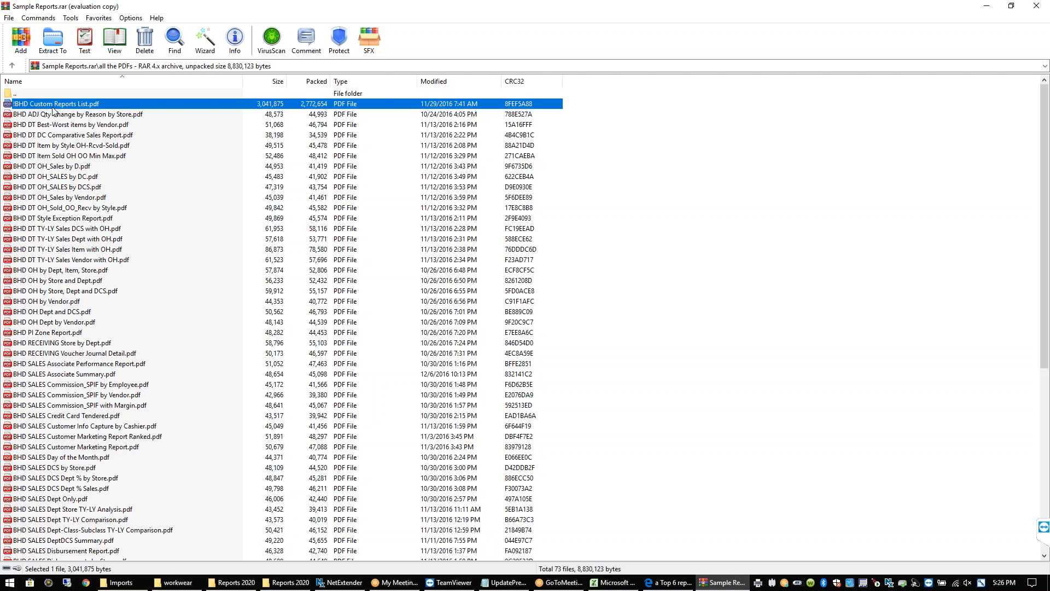
Read the 77-page !BHD Custom Reports List PDF in Edge to page 10, then close it
double_click(52, 107)
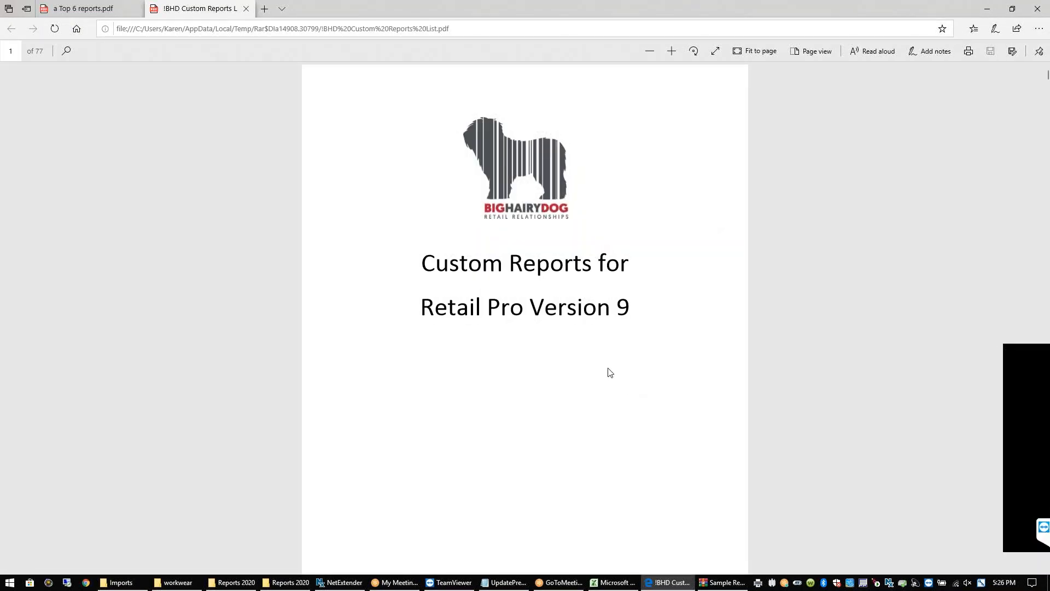
scroll(610, 372, "down", 15)
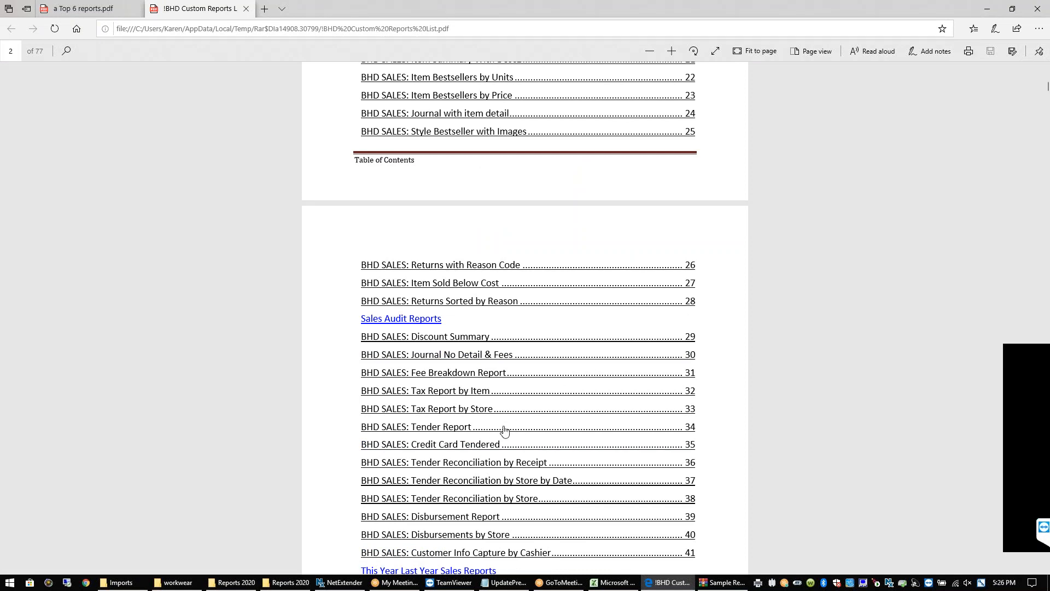
scroll(504, 431, "down", 20)
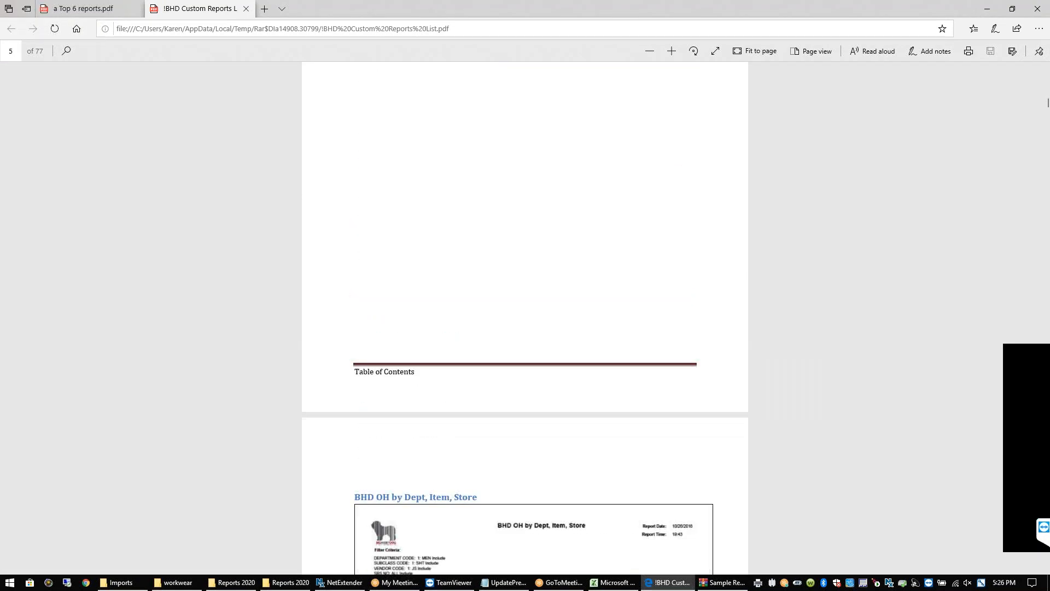
scroll(525, 317, "down", 8)
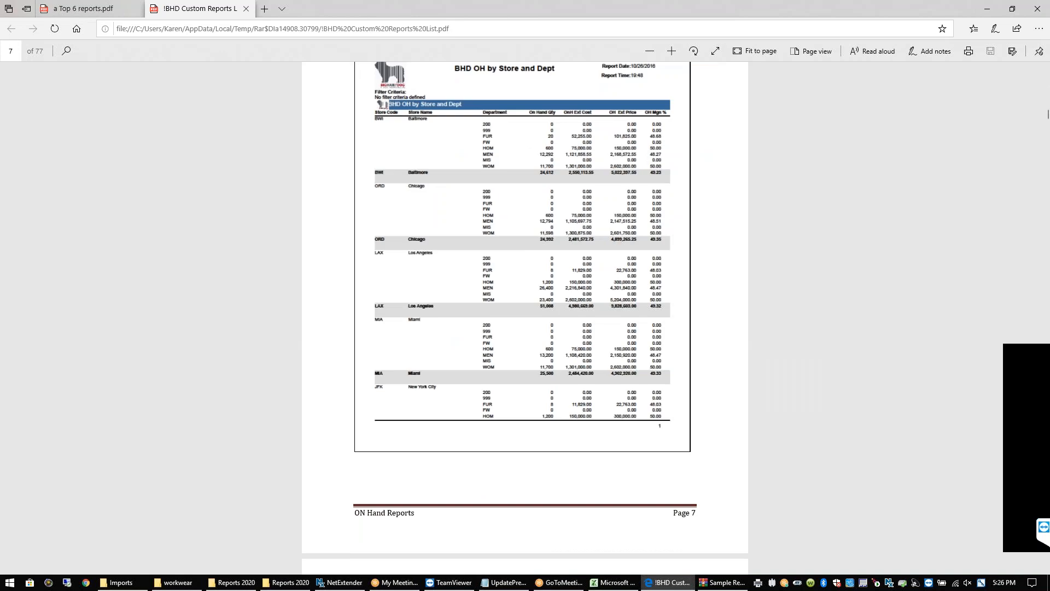
scroll(525, 317, "down", 10)
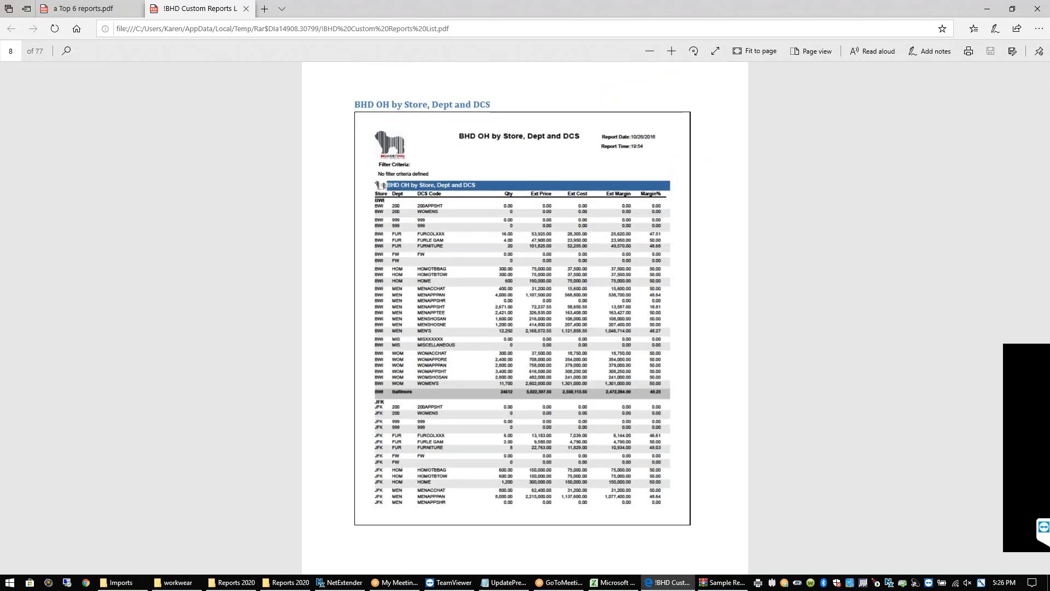
scroll(525, 317, "down", 10)
scroll(525, 317, "down", 10)
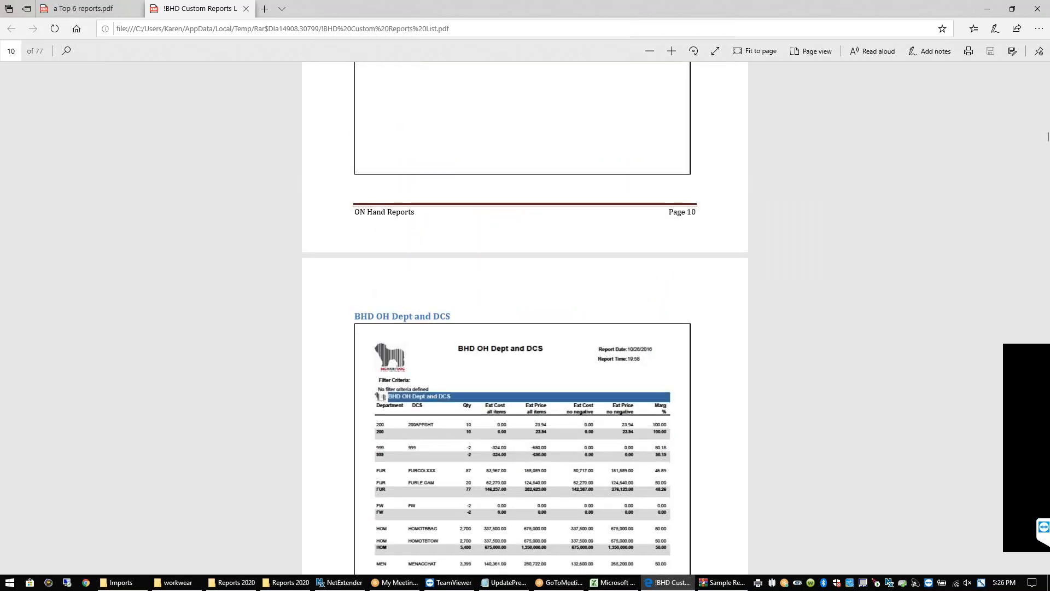
left_click(1038, 9)
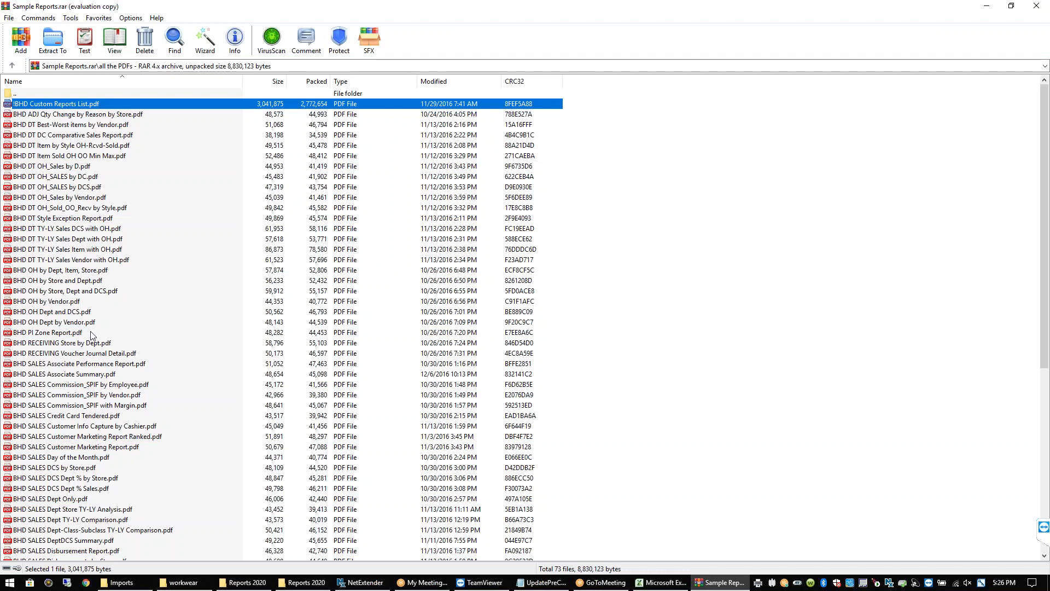
Open BHD SALES Dept TY-LY Comparison.pdf in Edge, zoom in to read its header, then close it
left_click(98, 479)
left_click(111, 519)
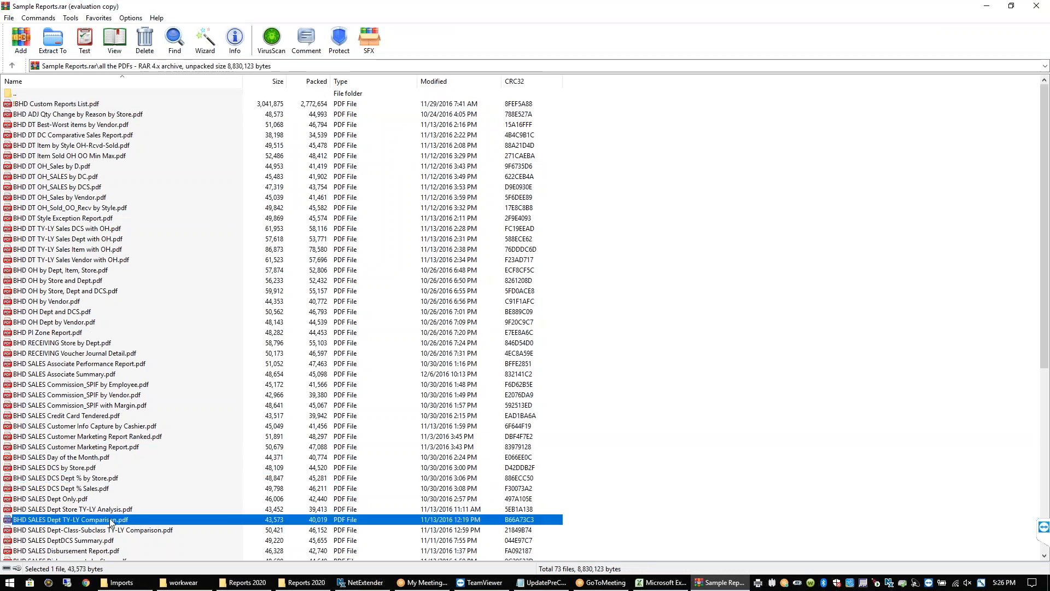
double_click(111, 520)
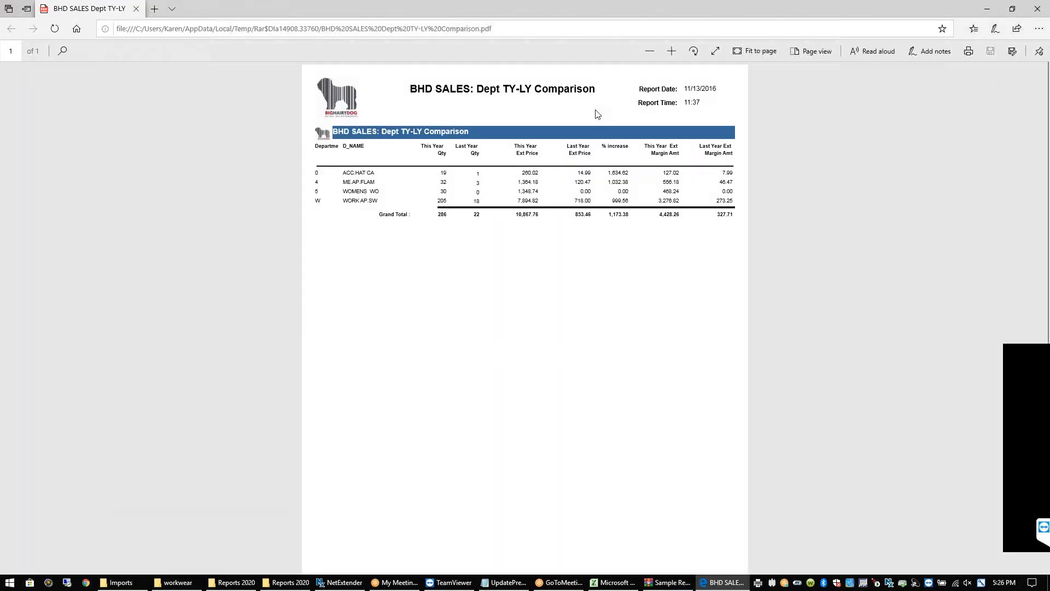
left_click(671, 55)
left_click(671, 55)
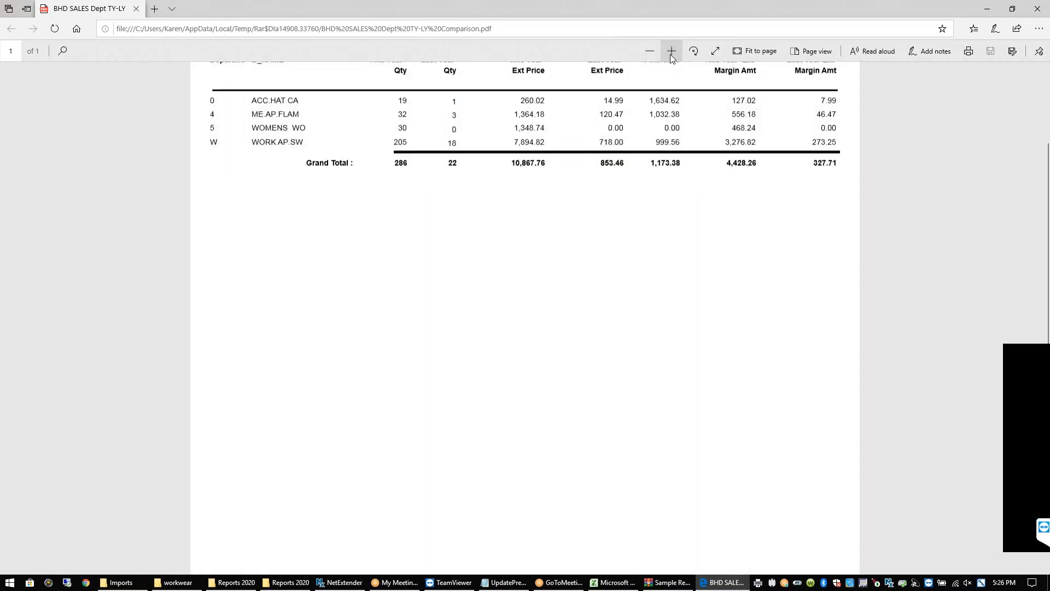
left_click(1046, 68)
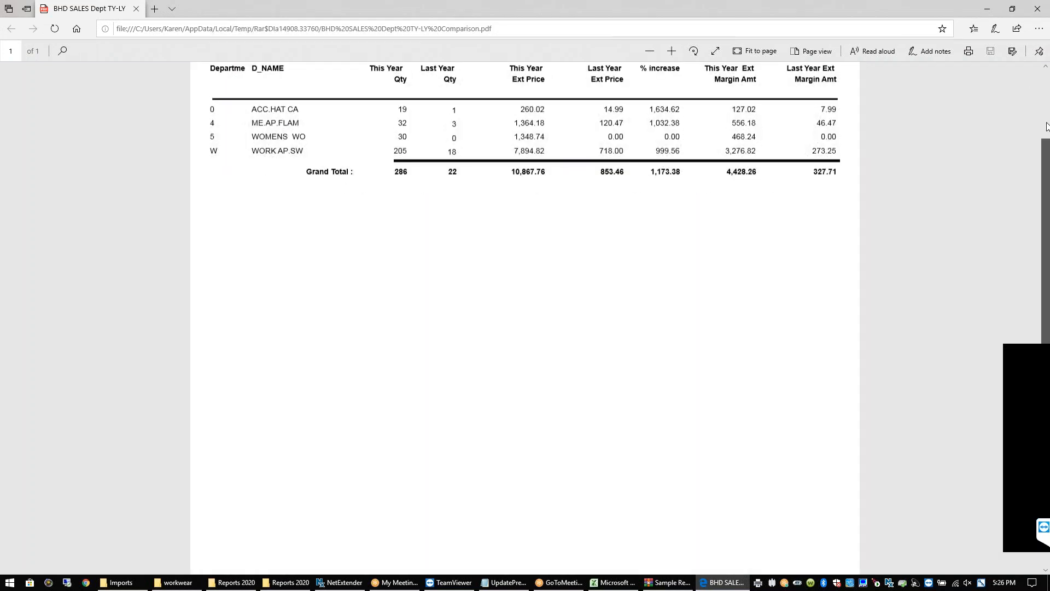
left_click(1046, 74)
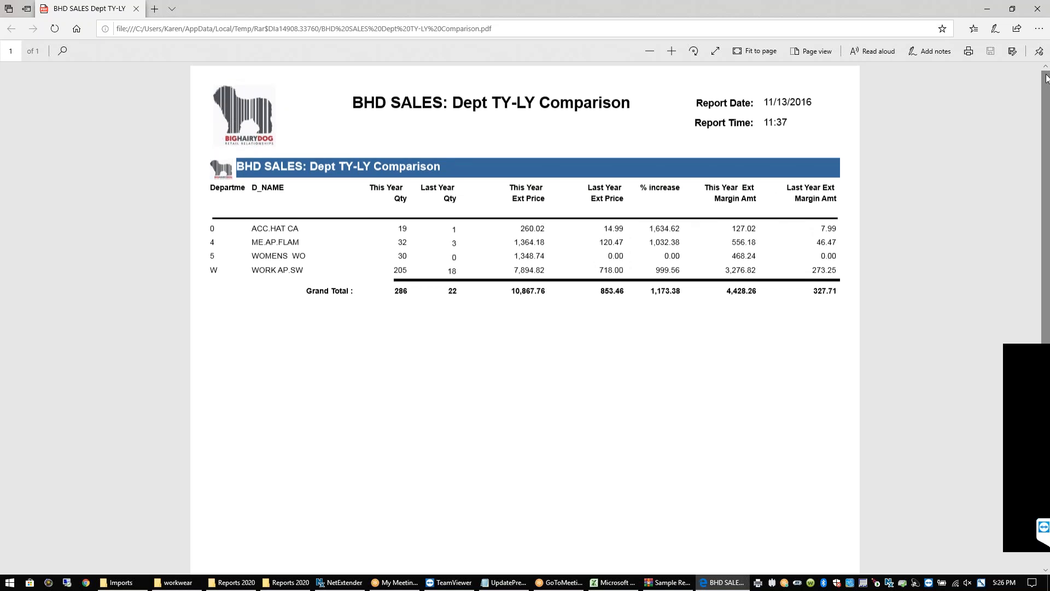
left_click(1038, 8)
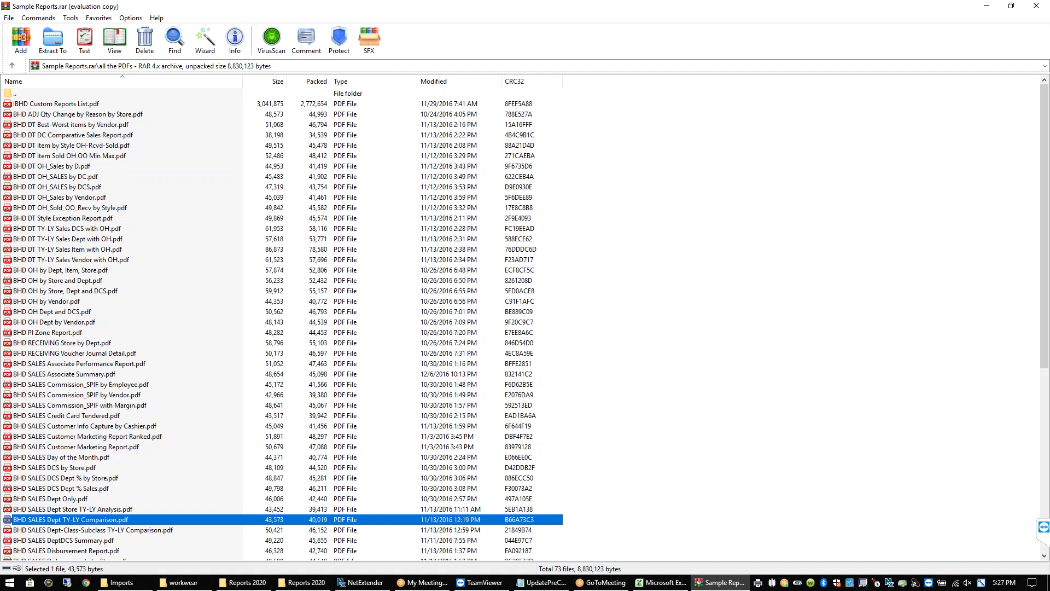
Close WinRAR and view boardshortreportwithimage - Copy.JPG in Photos, then close it
left_click(1039, 7)
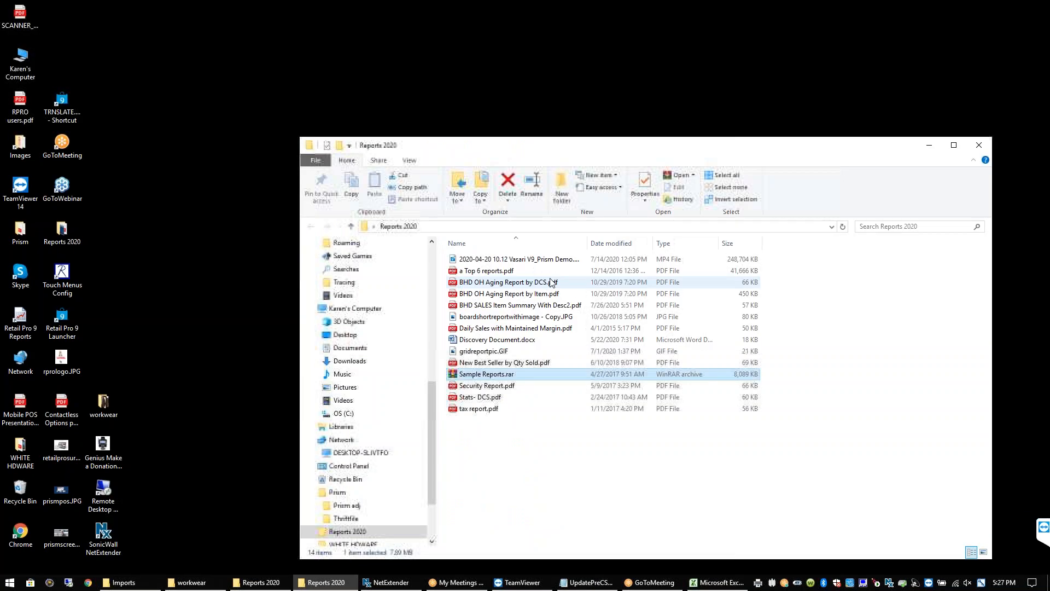
left_click(468, 320)
double_click(468, 320)
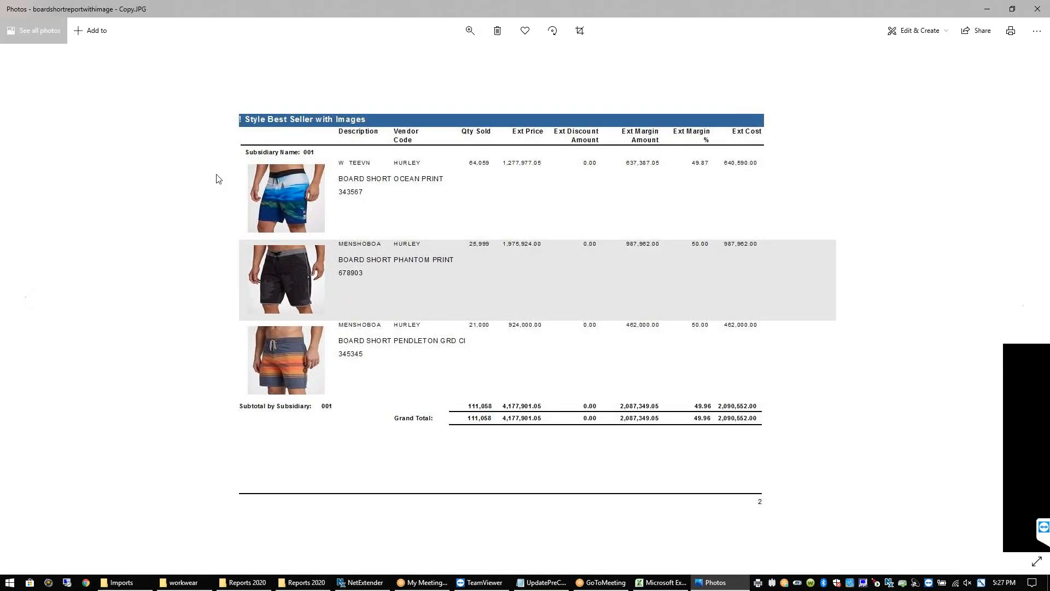
left_click(1037, 8)
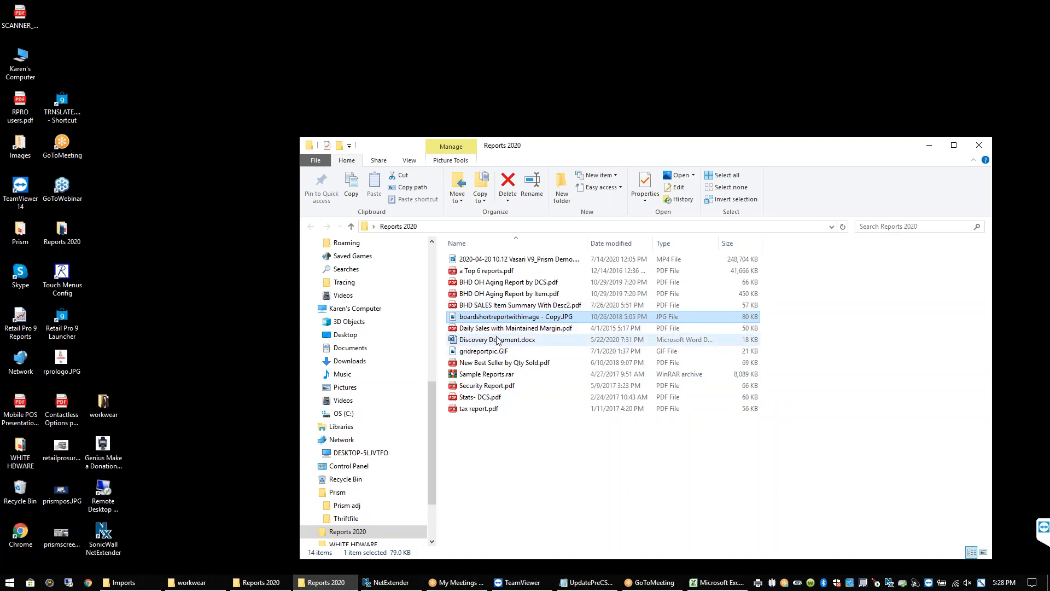
View Security Report.pdf, the 155-transaction cashier report, in Edge at two zoom steps, then close it
double_click(489, 389)
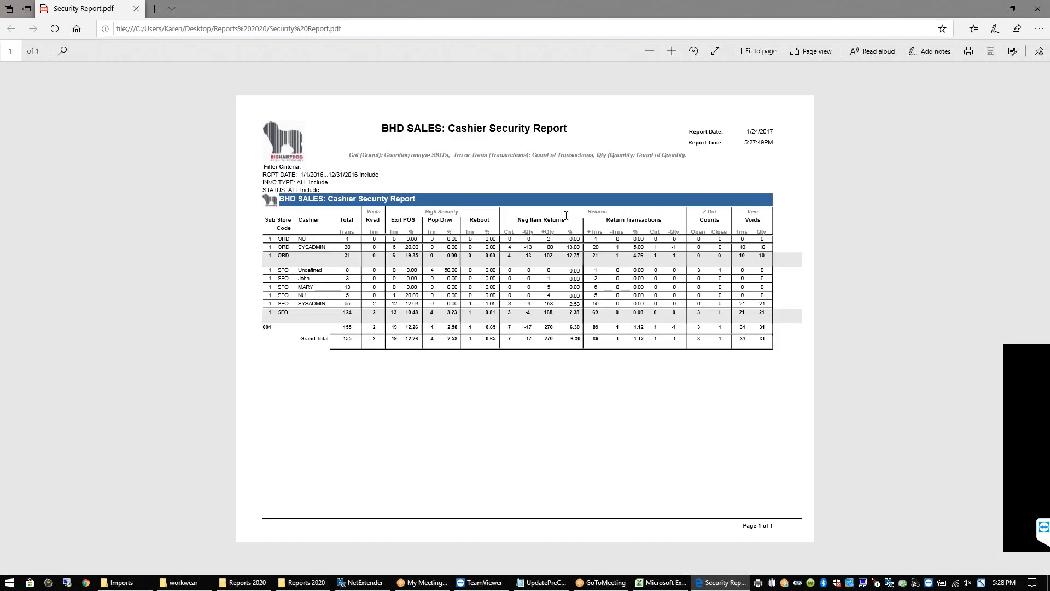
left_click(675, 50)
left_click(676, 51)
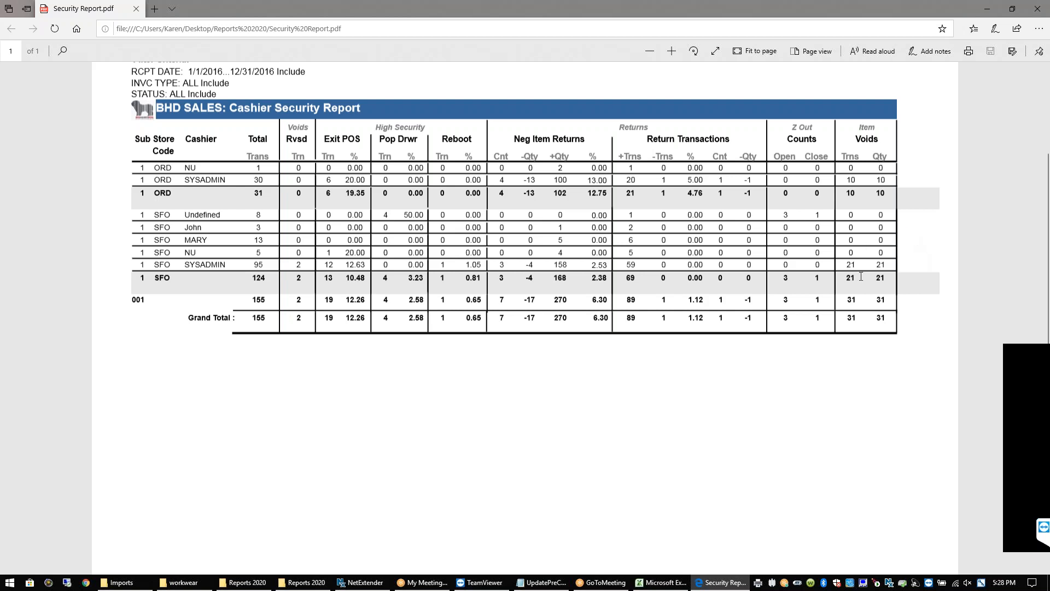
left_click(1038, 10)
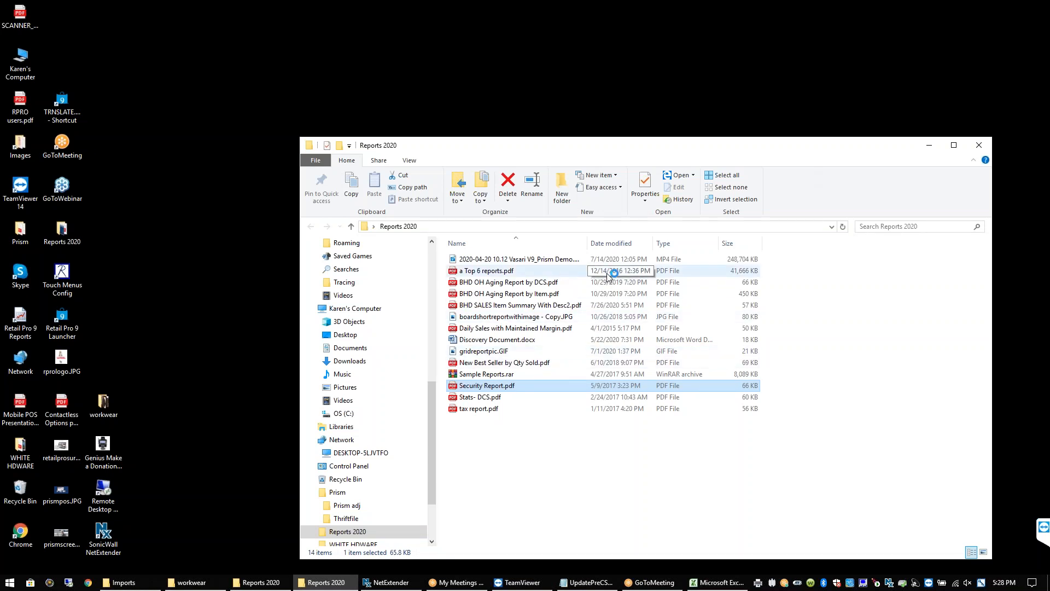
left_click(987, 146)
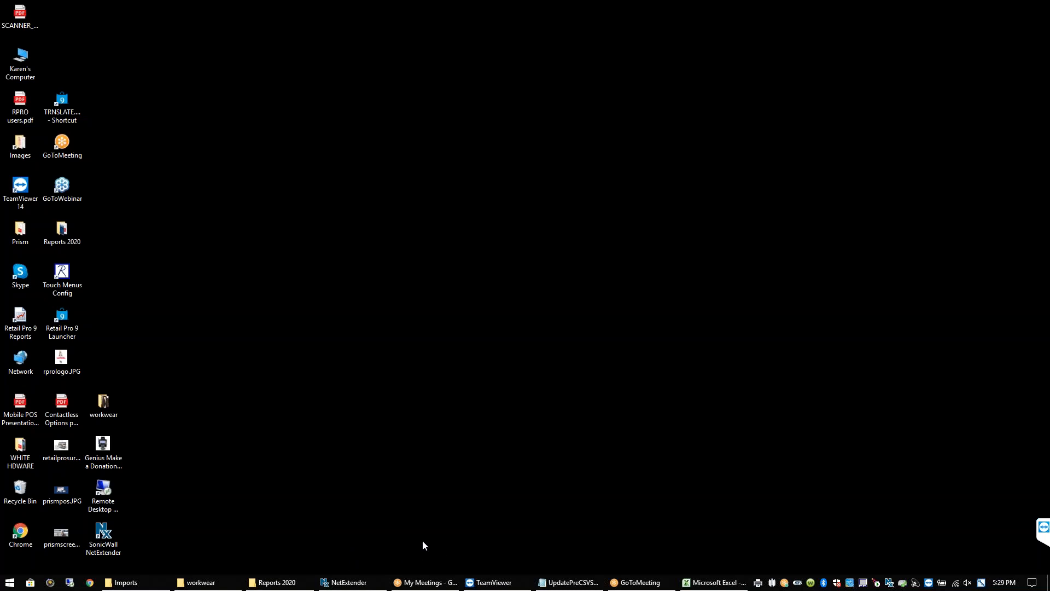
left_click(700, 583)
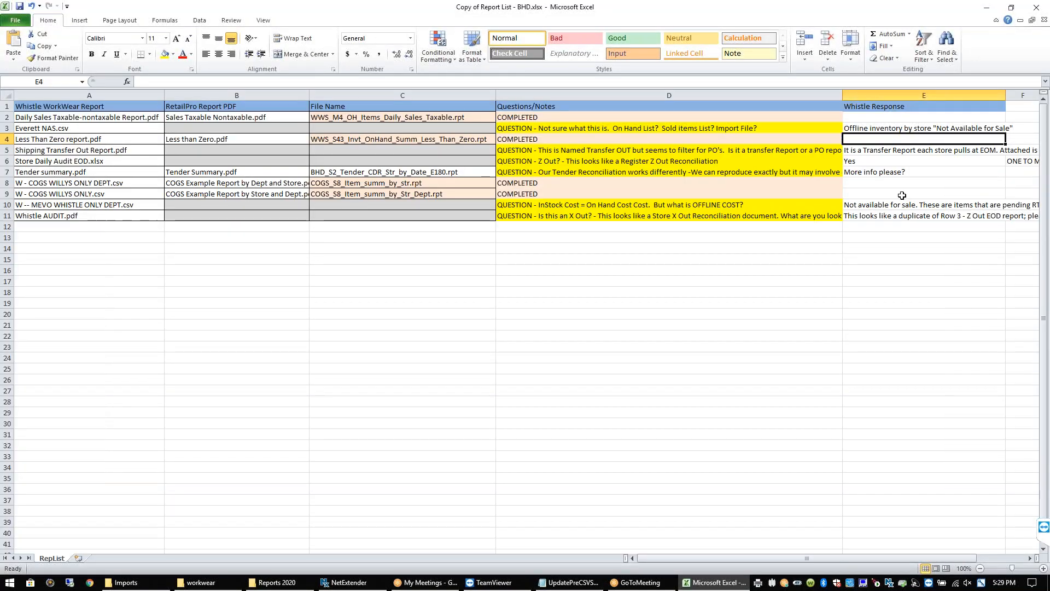
left_click(927, 163)
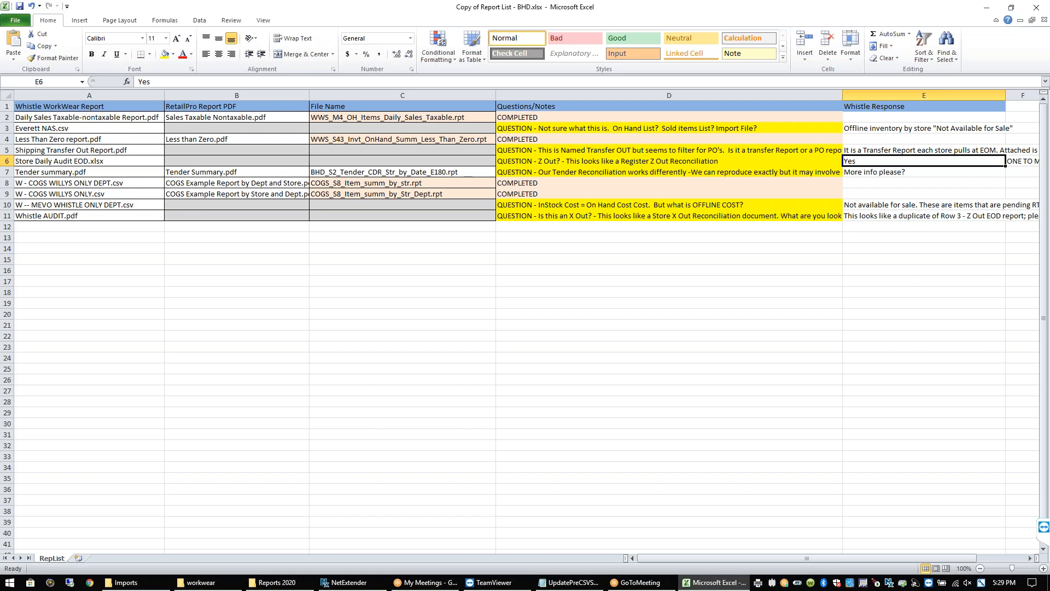
left_click(912, 173)
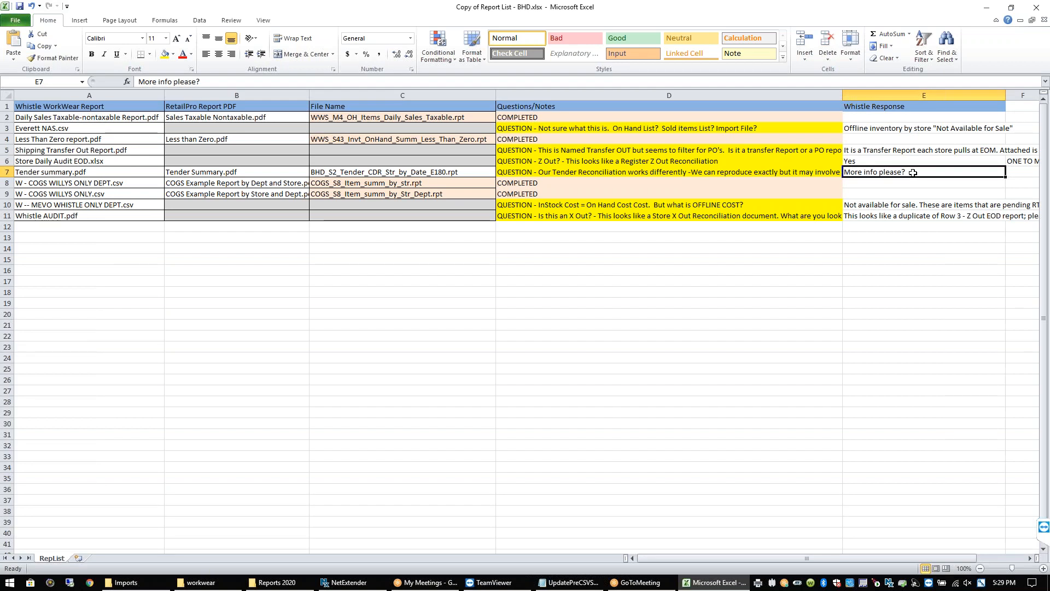
left_click(910, 205)
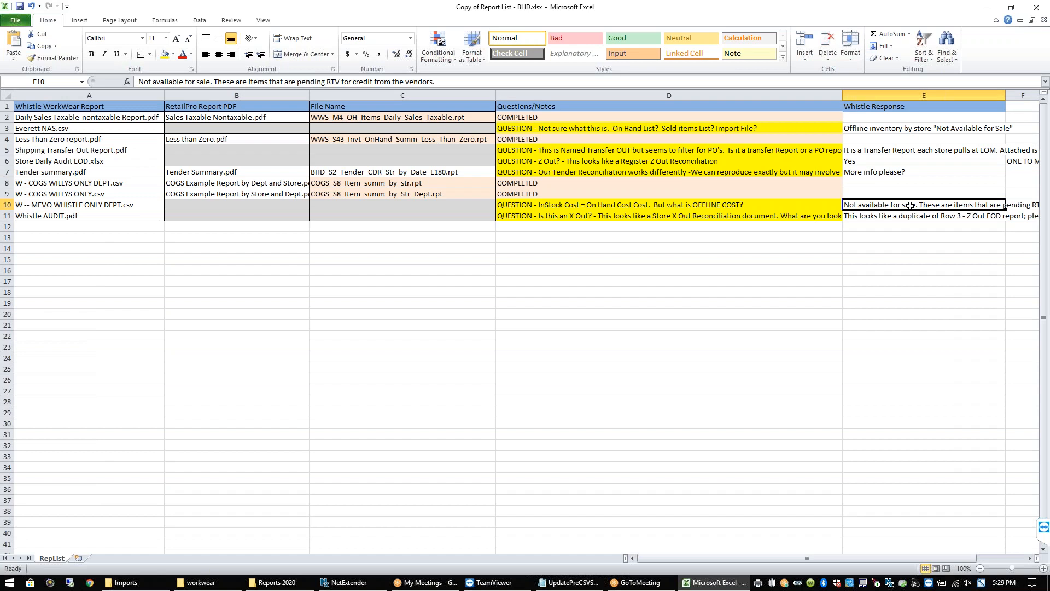
left_click(890, 172)
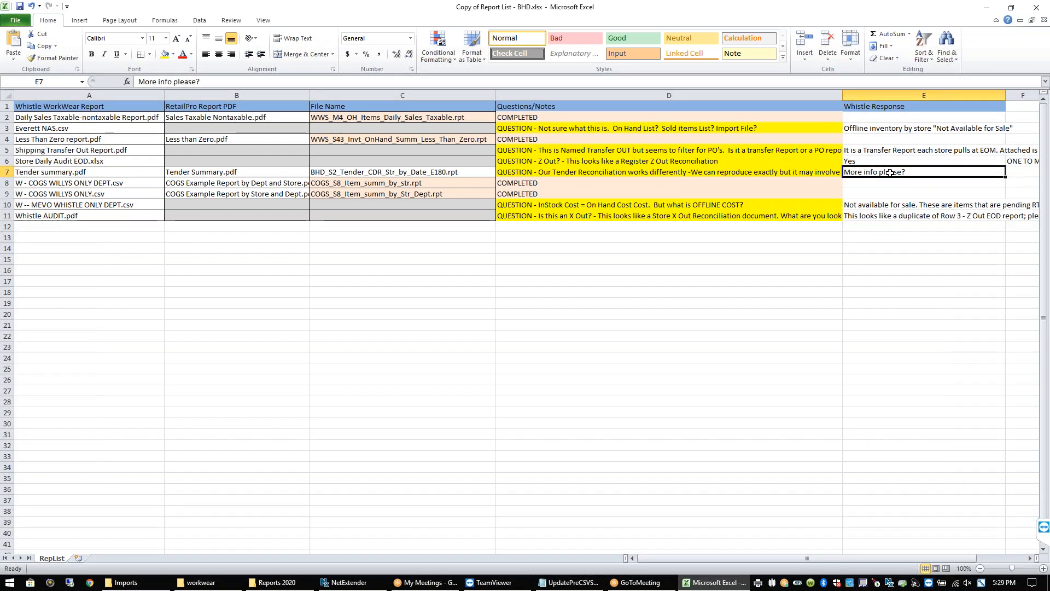
left_click(428, 172)
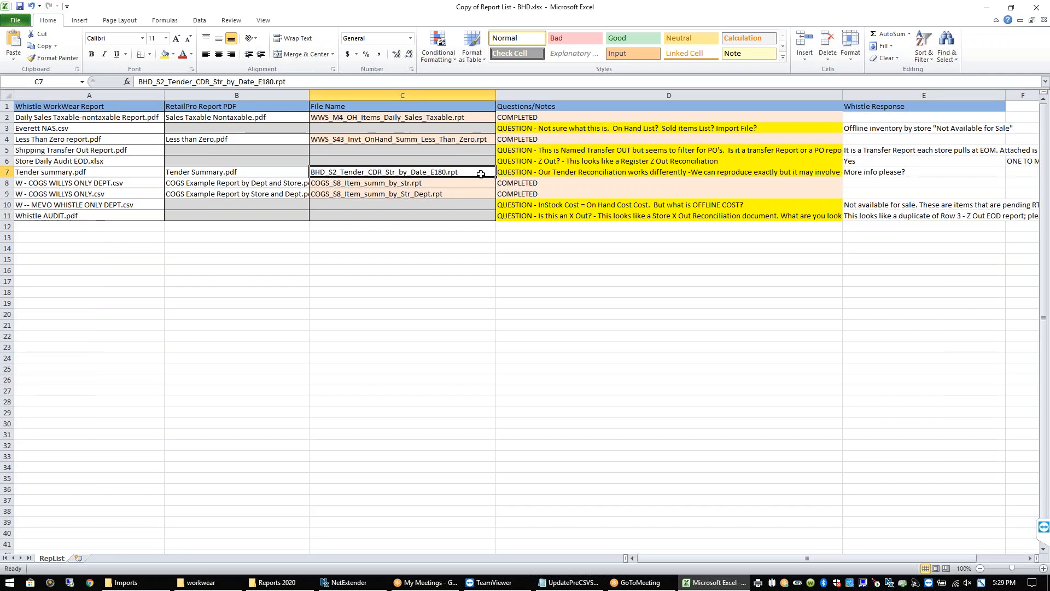
left_click(507, 170)
left_click(484, 168)
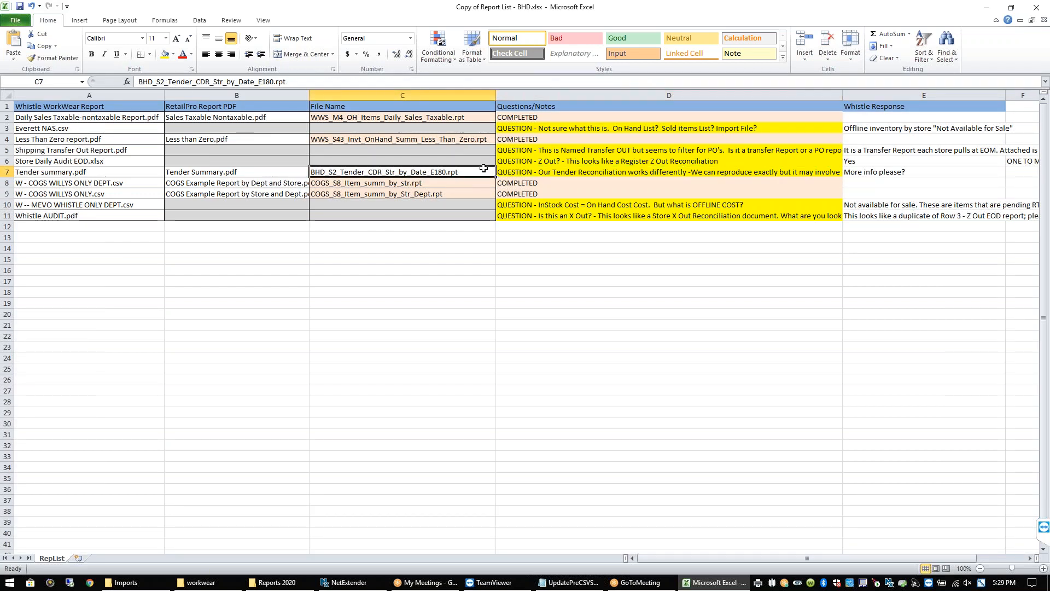
mouse_move(380, 587)
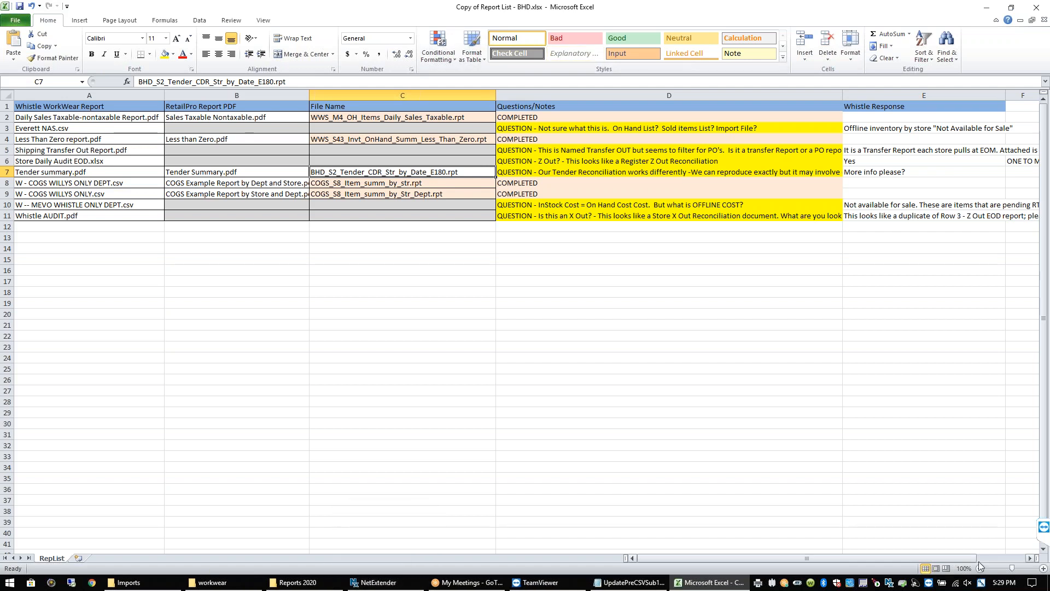
left_click(529, 183)
left_click(529, 194)
left_click(528, 206)
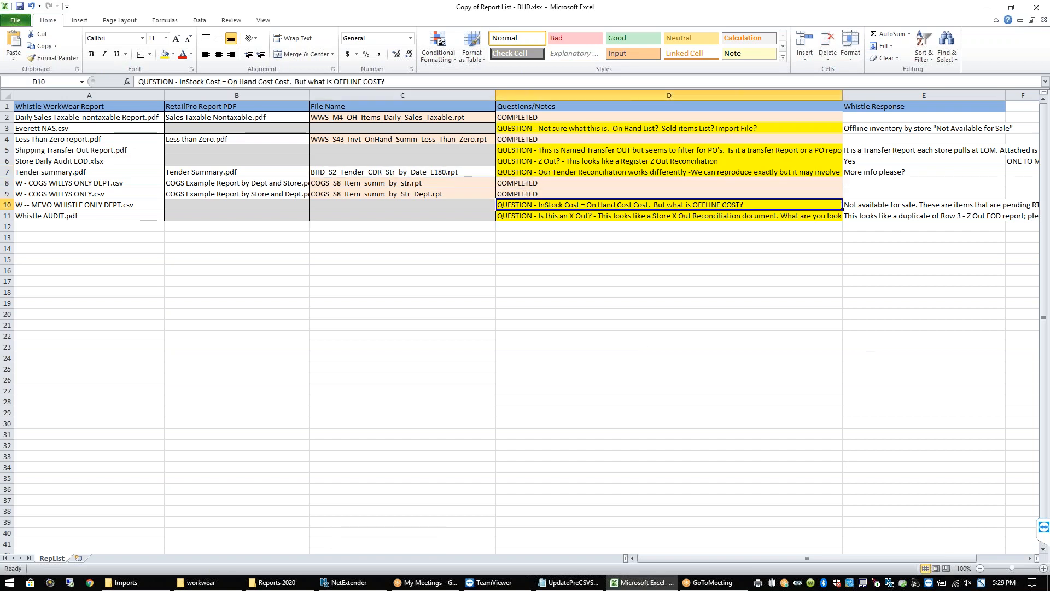
left_click(881, 205)
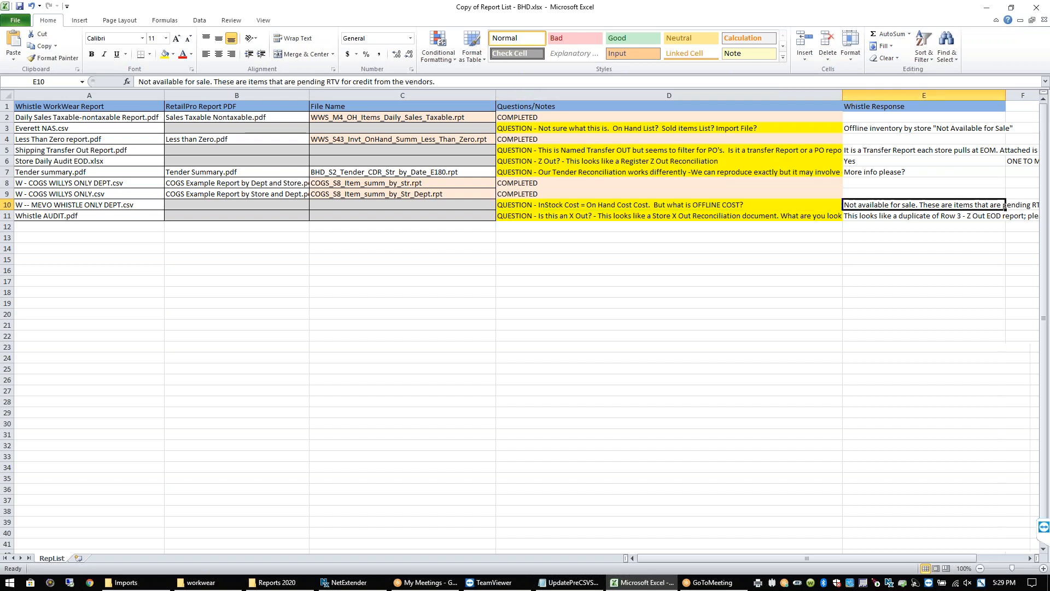
scroll(1004, 206, "right", 1)
left_click(845, 225)
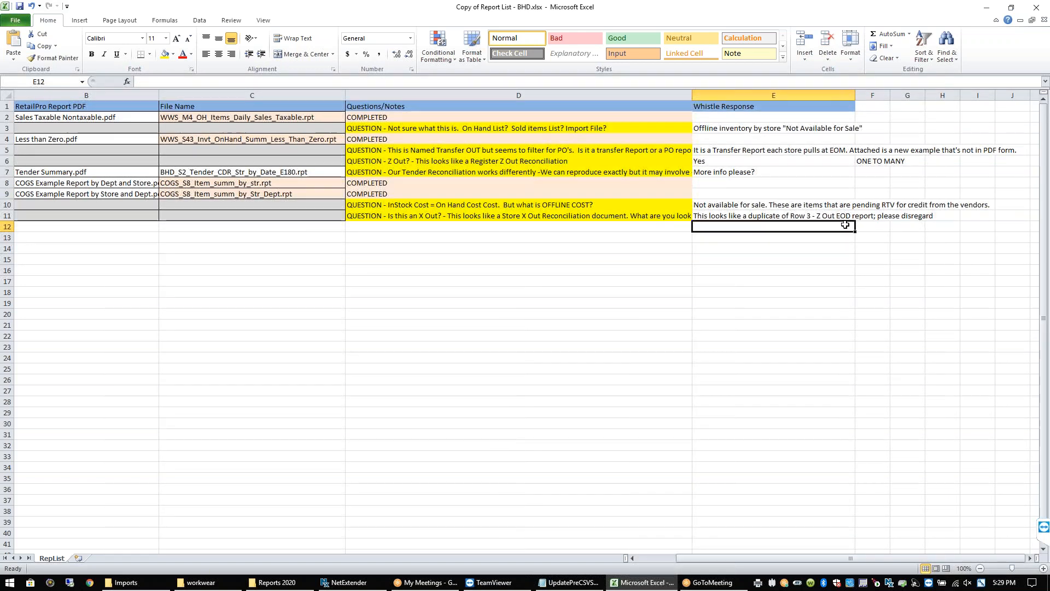
left_click(867, 206)
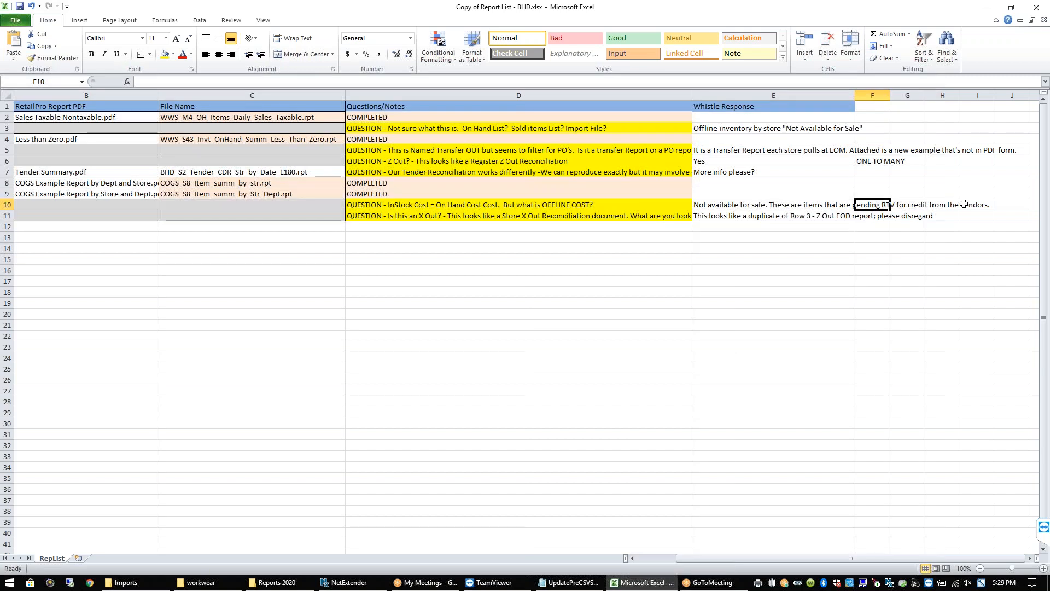
left_click(852, 207)
left_click(815, 224)
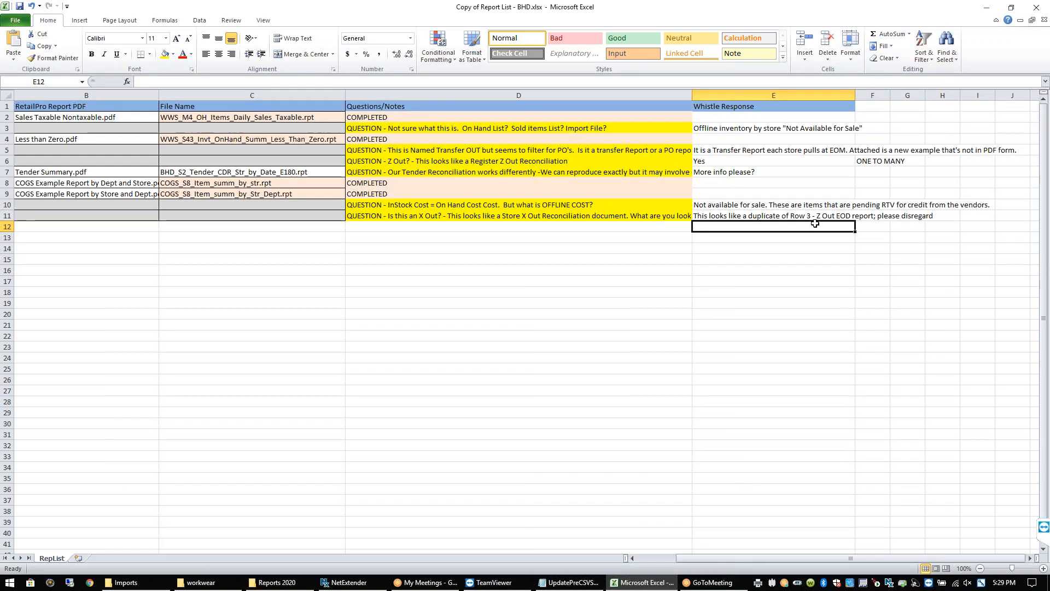
left_click(811, 215)
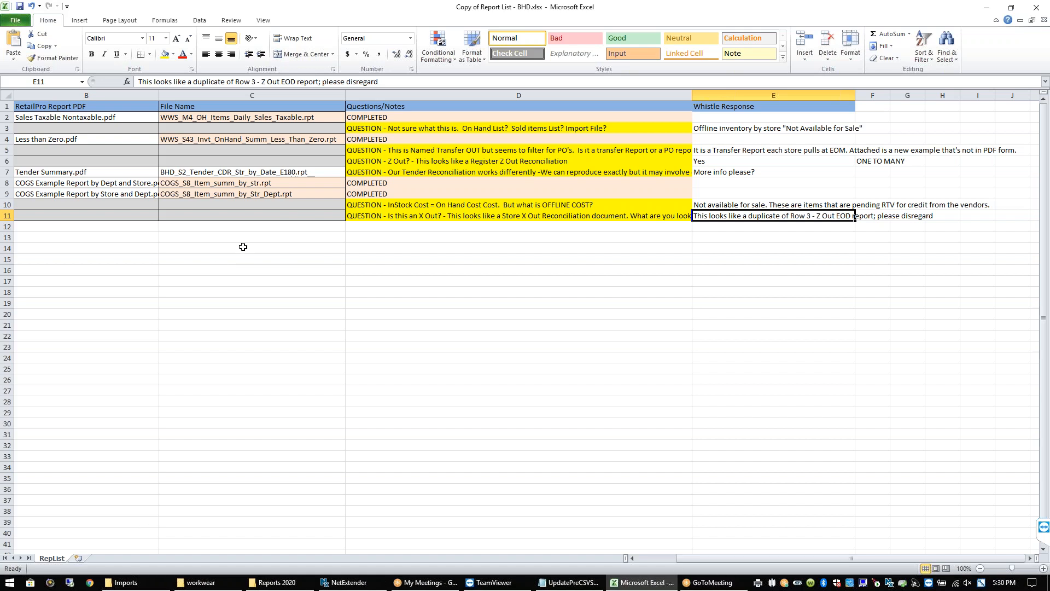
left_click(494, 218)
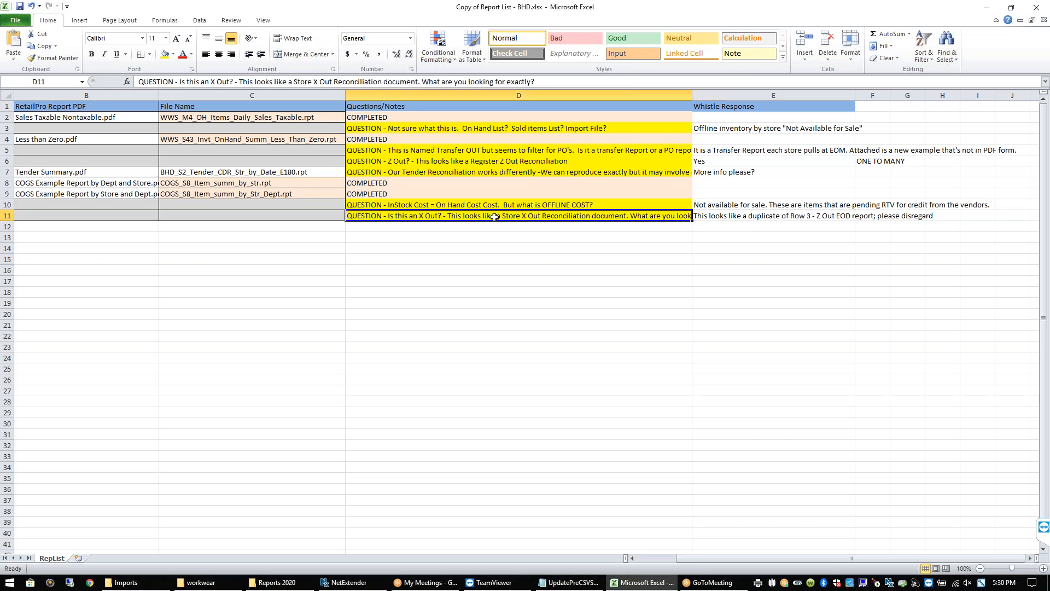
left_click(707, 216)
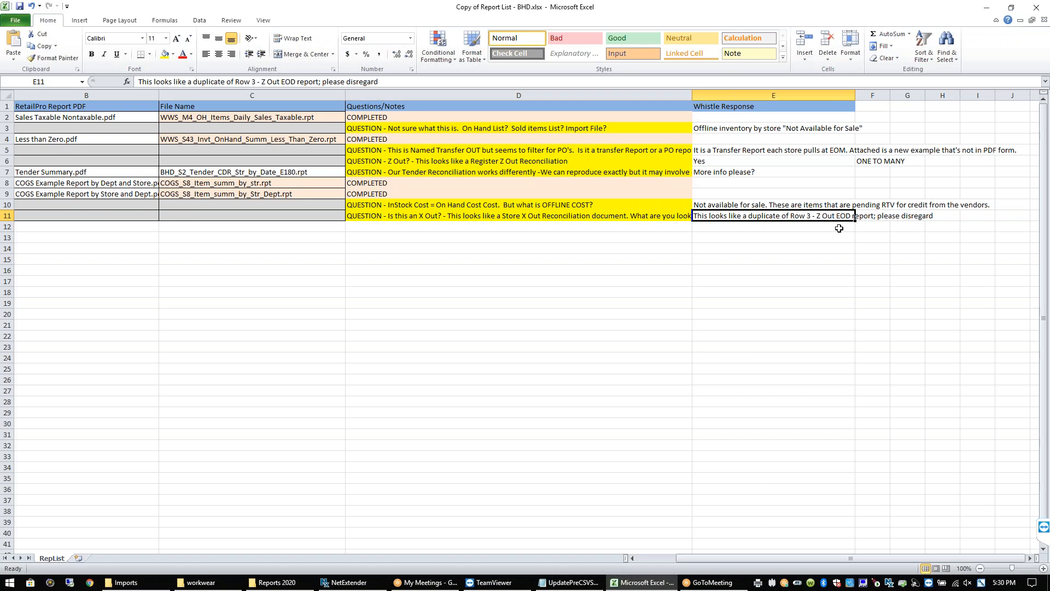
left_click(871, 227)
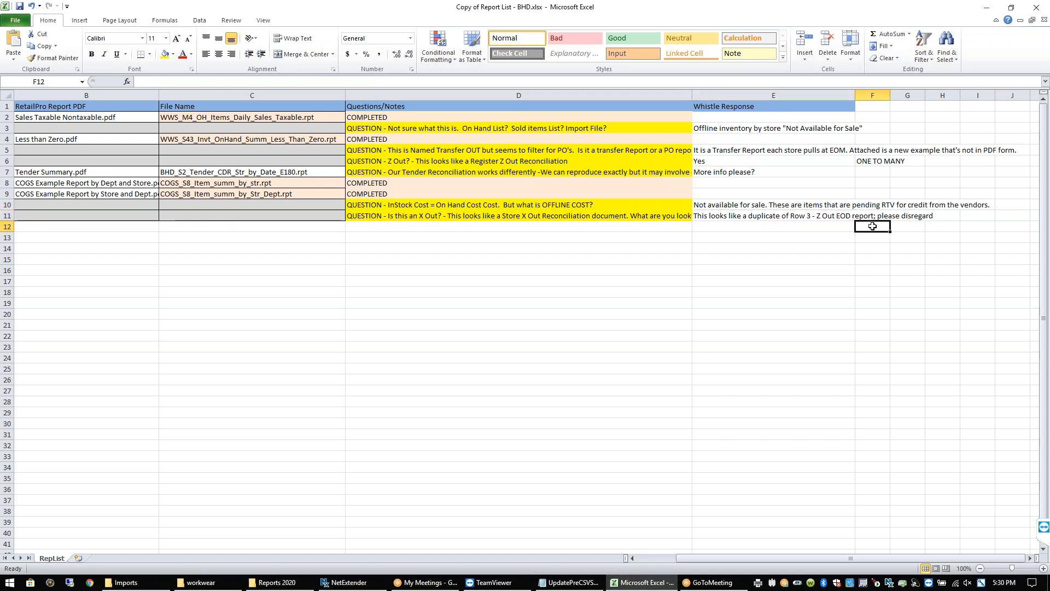
left_click(817, 214)
left_click(822, 228)
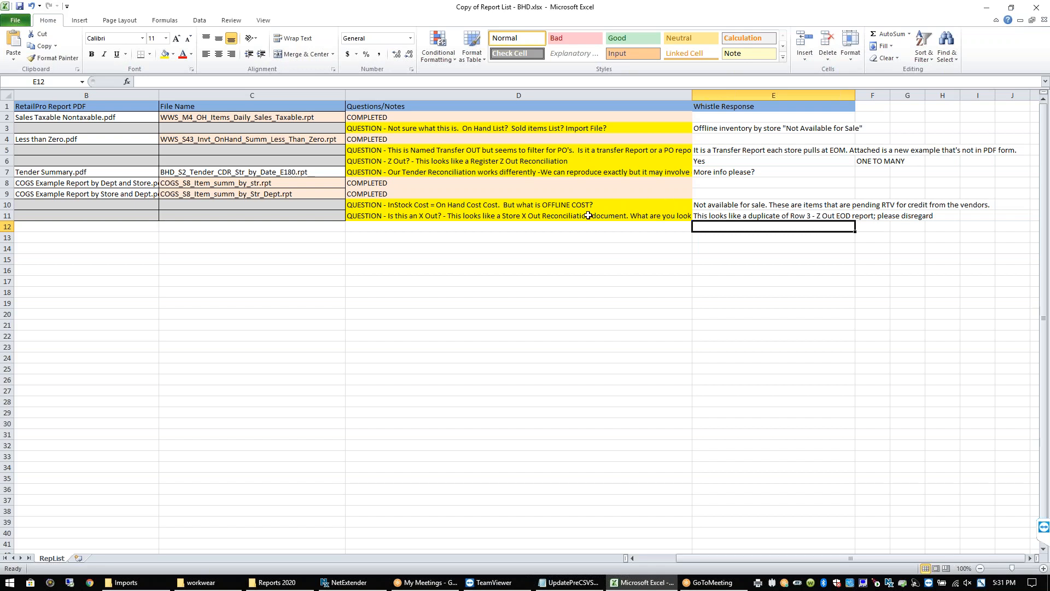
left_click(487, 149)
key("Left")
key("Left")
key("Left")
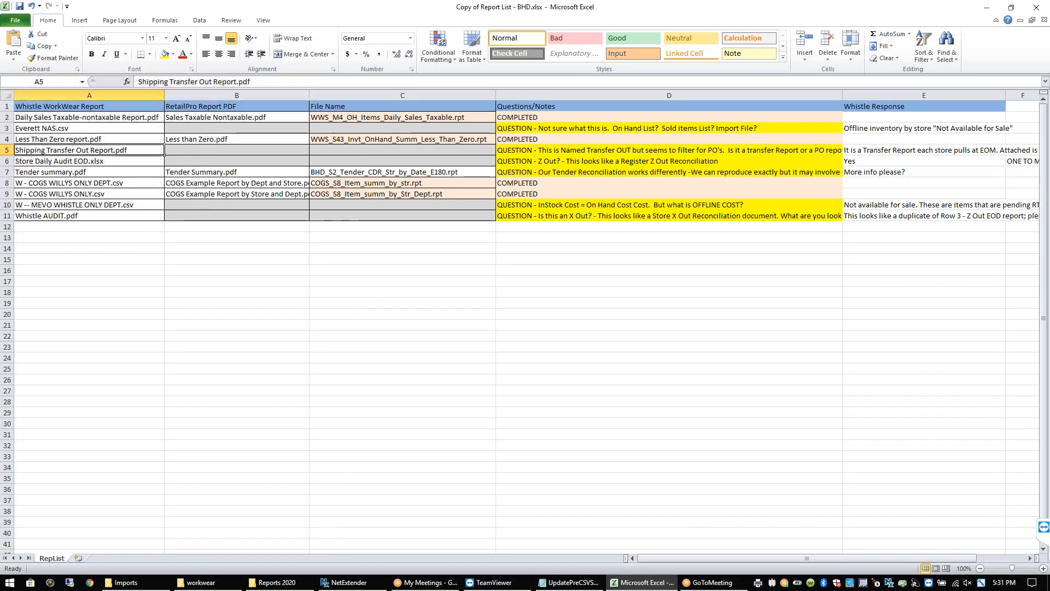
left_click(38, 127)
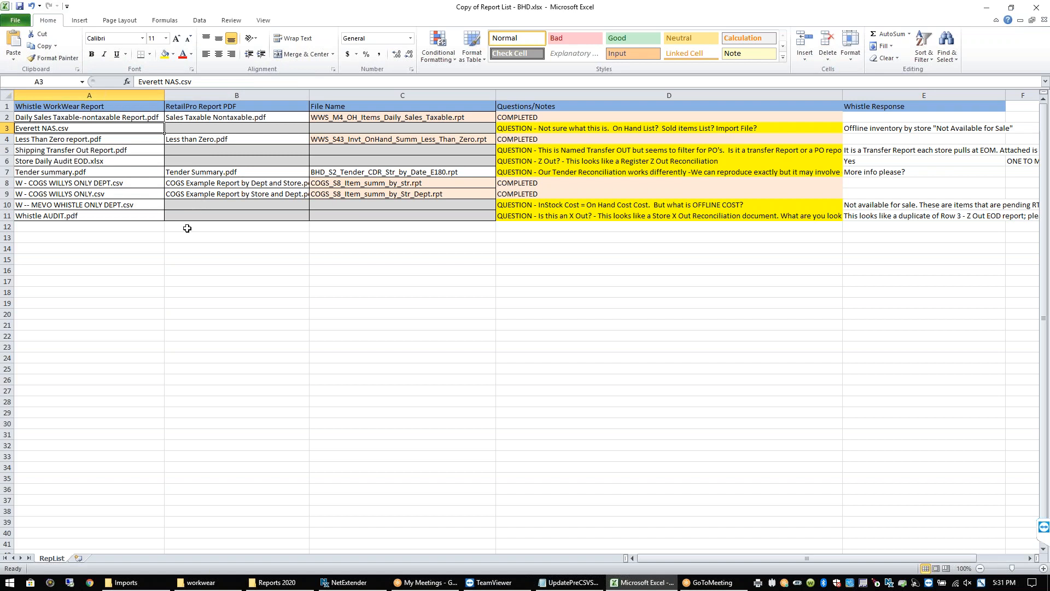
left_click(525, 129)
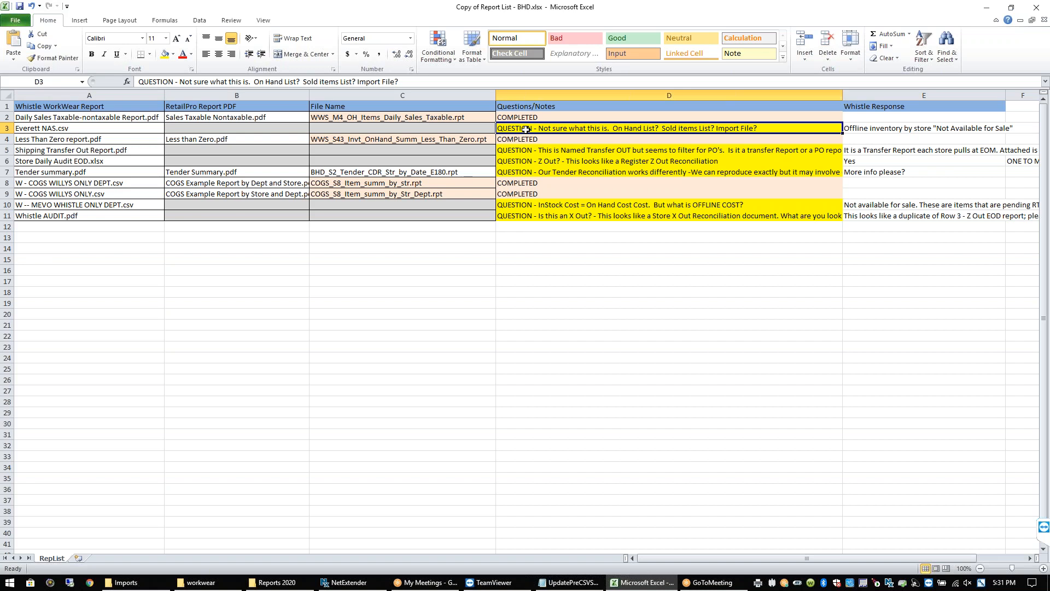
left_click(72, 129)
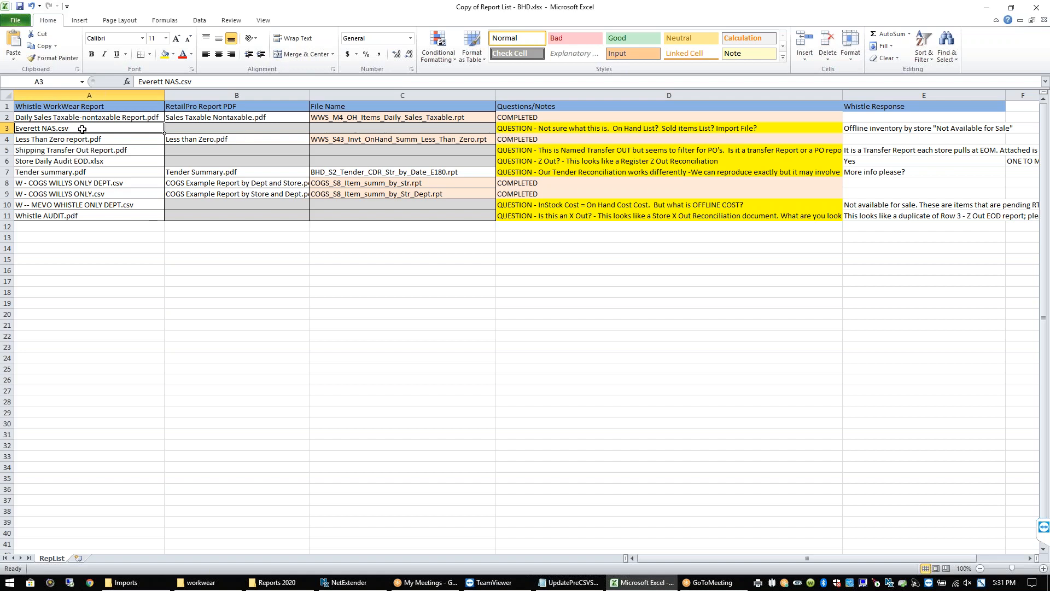
left_click(78, 143)
left_click(75, 130)
left_click(870, 217)
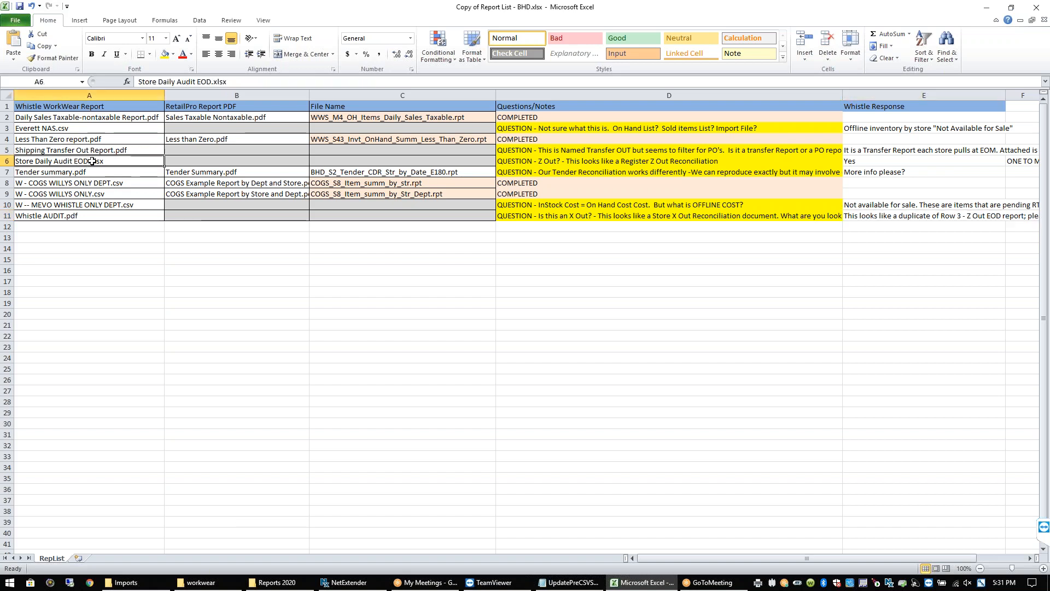
left_click(537, 162)
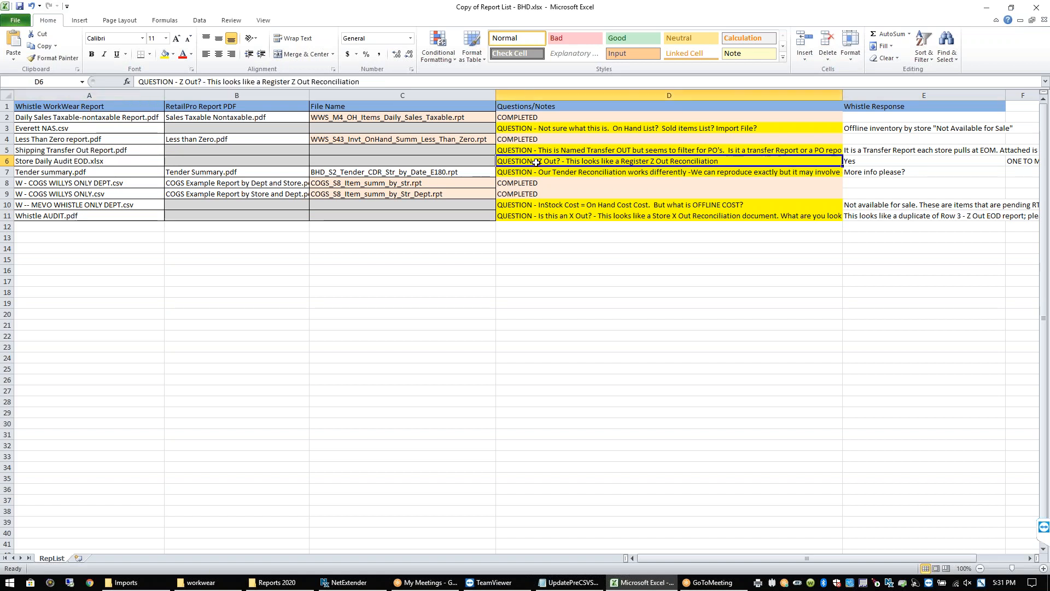
left_click(867, 161)
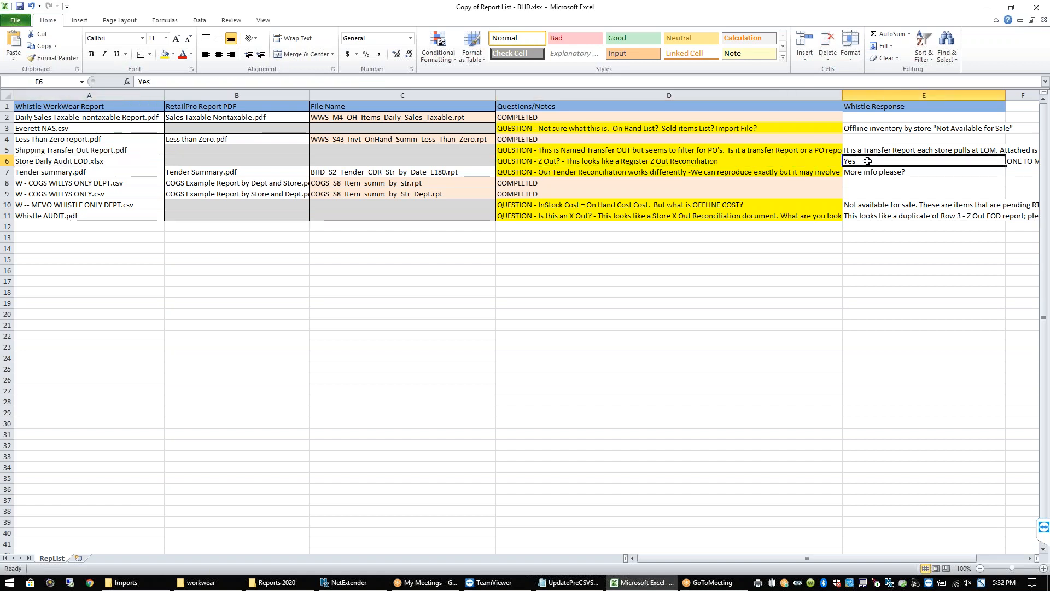
key("Right")
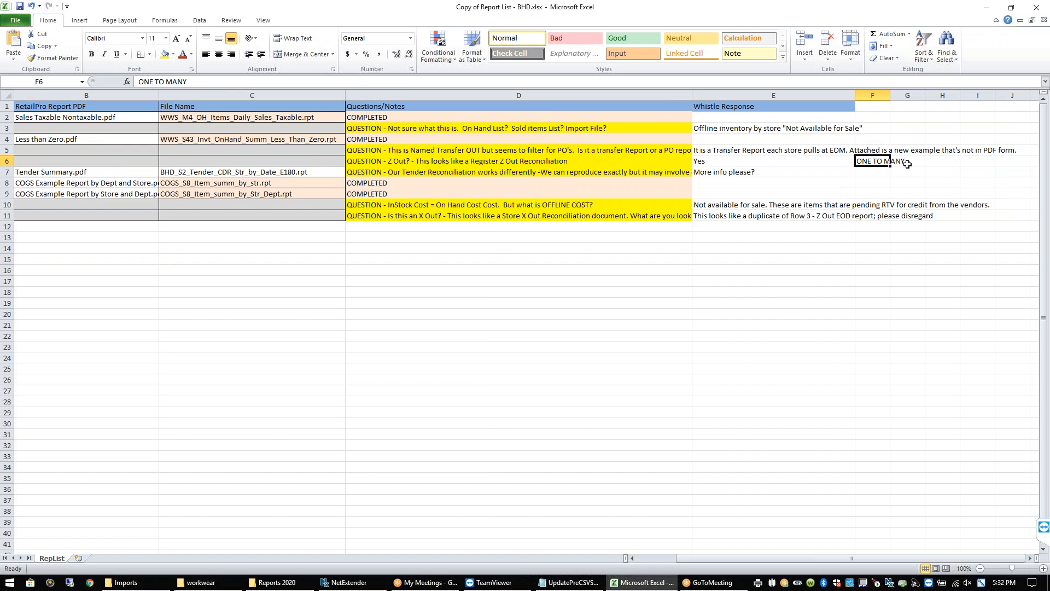
left_click(752, 165)
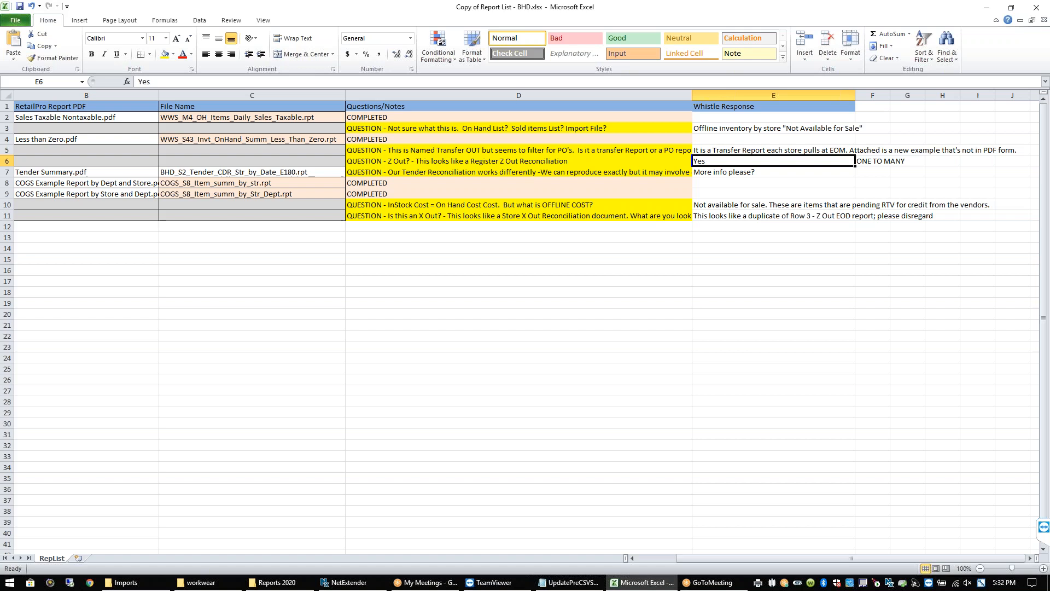
Review the RepList responses in E7 through E11, including row 10's pending RTV credit answer
left_click(716, 183)
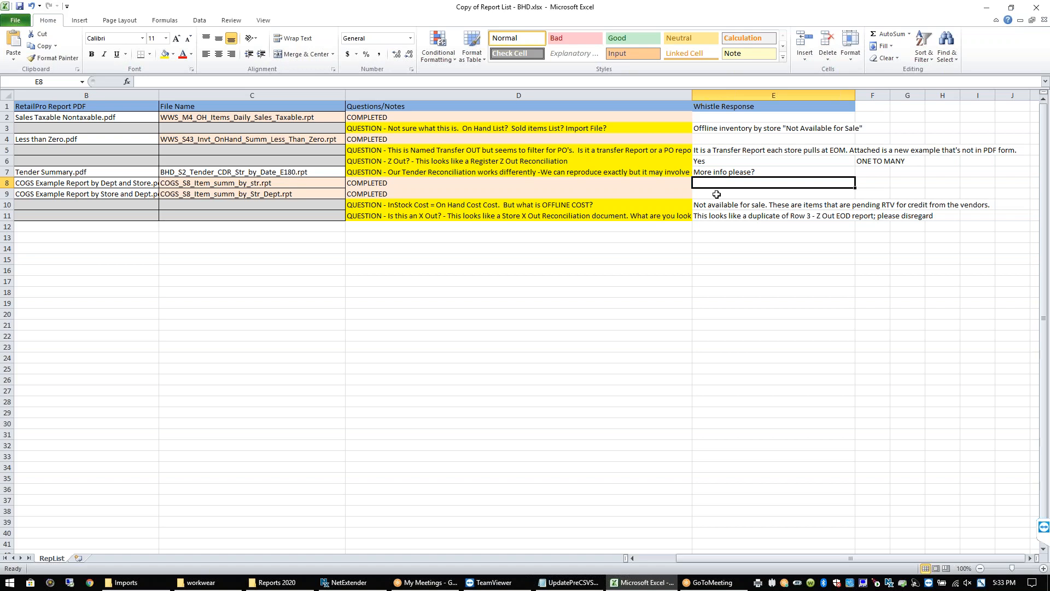
left_click(741, 210)
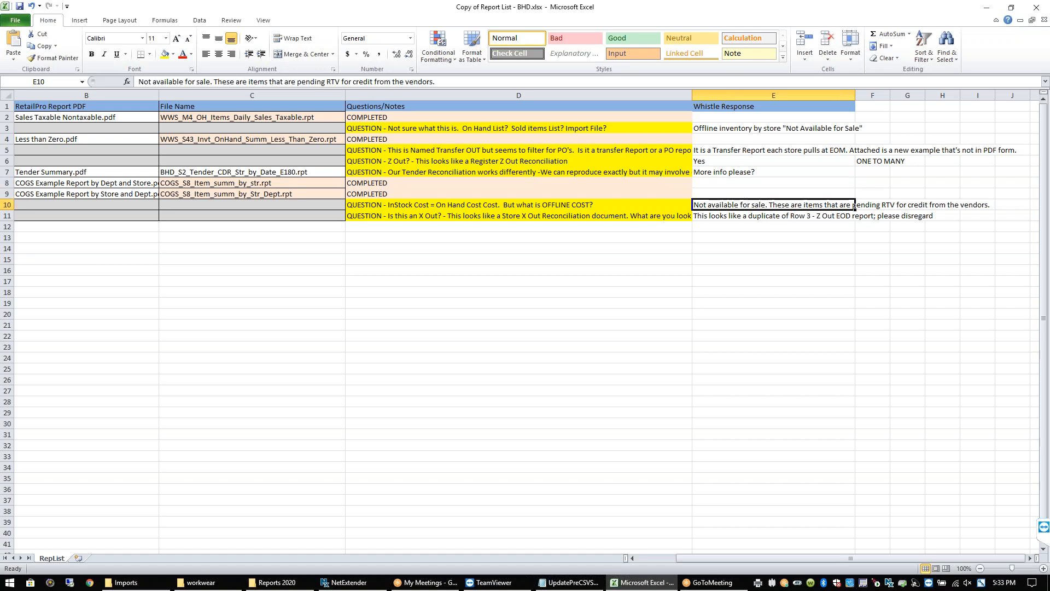
left_click(737, 214)
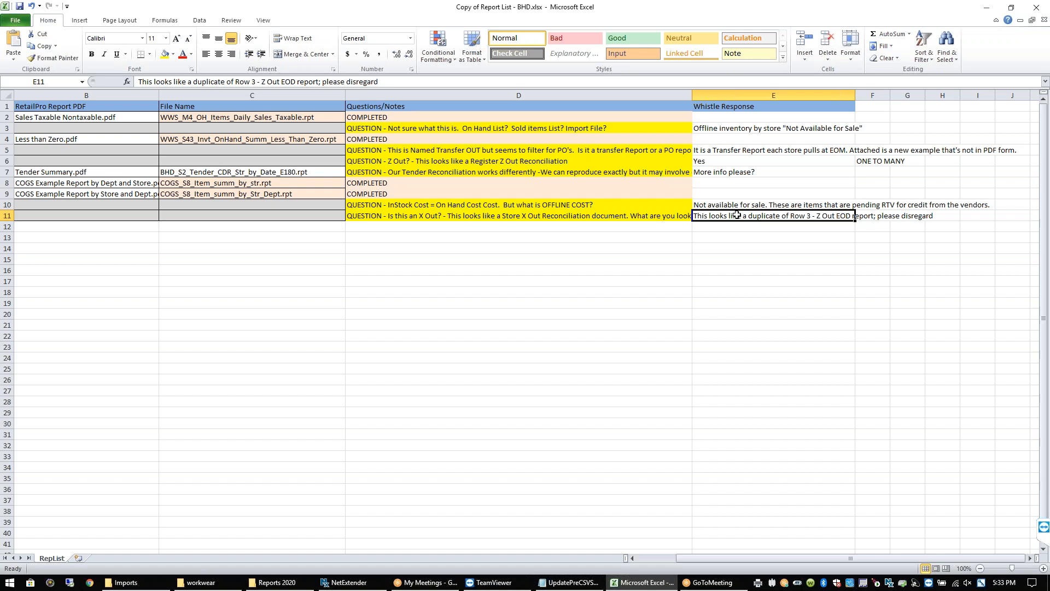
left_click(738, 182)
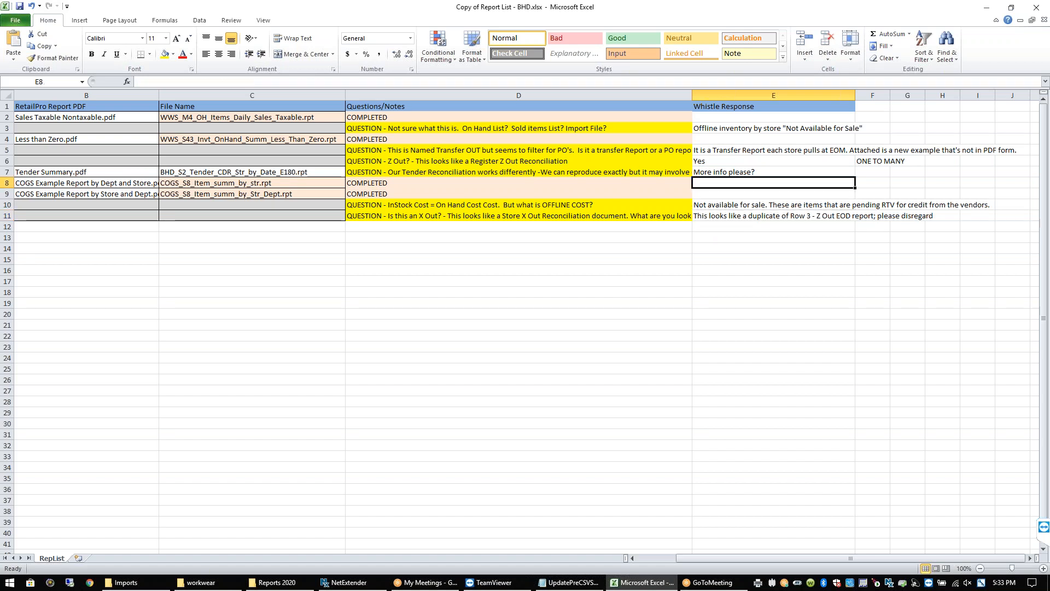
left_click(755, 172)
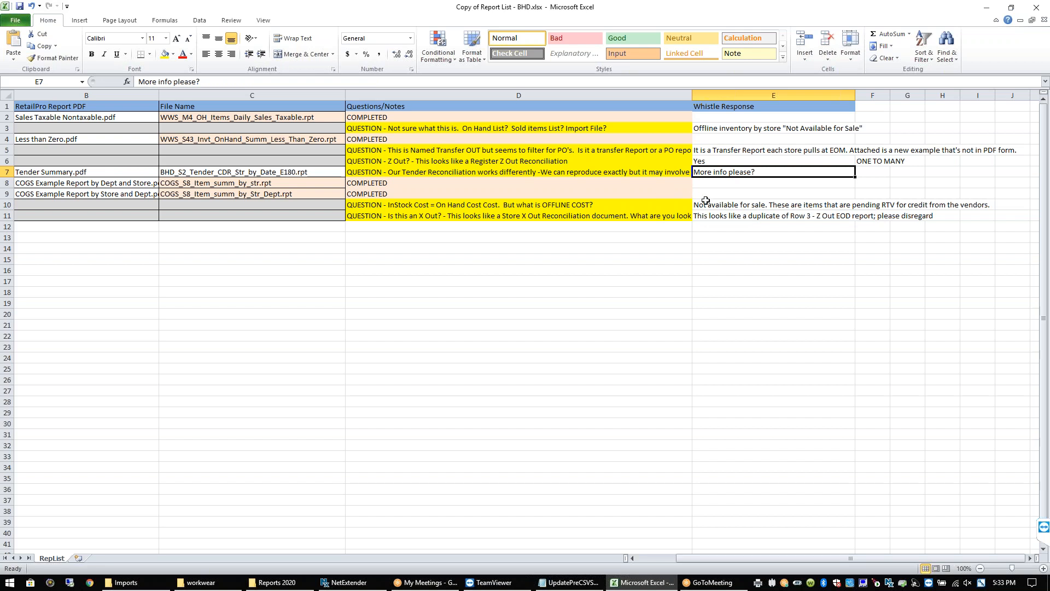
left_click(655, 223)
key("Down")
key("Down")
key("Up")
key("Up")
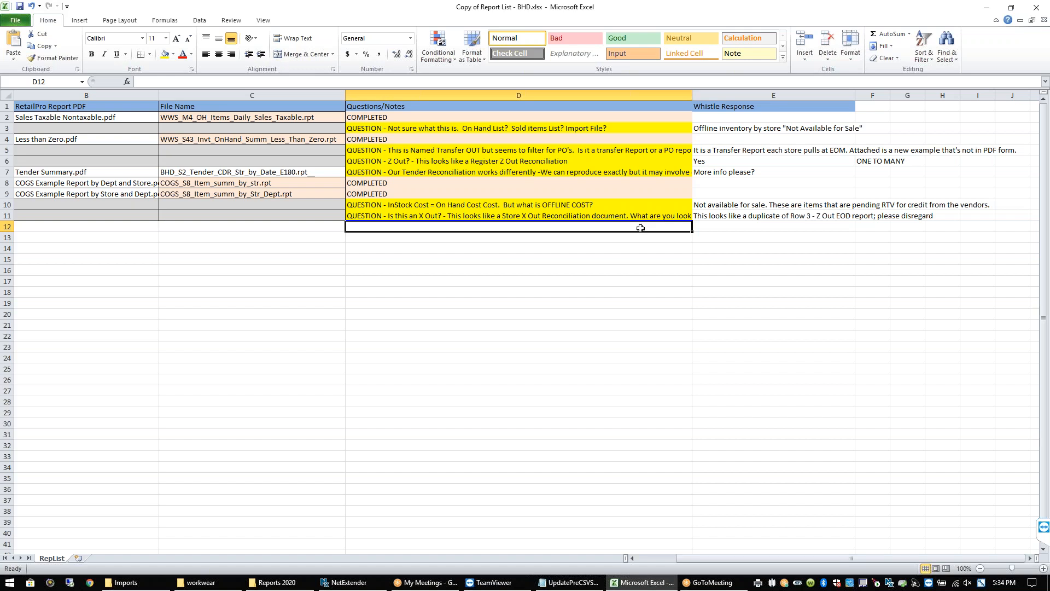
Close the report list workbook without saving and launch Retail Pro 9 from the desktop
left_click(1039, 7)
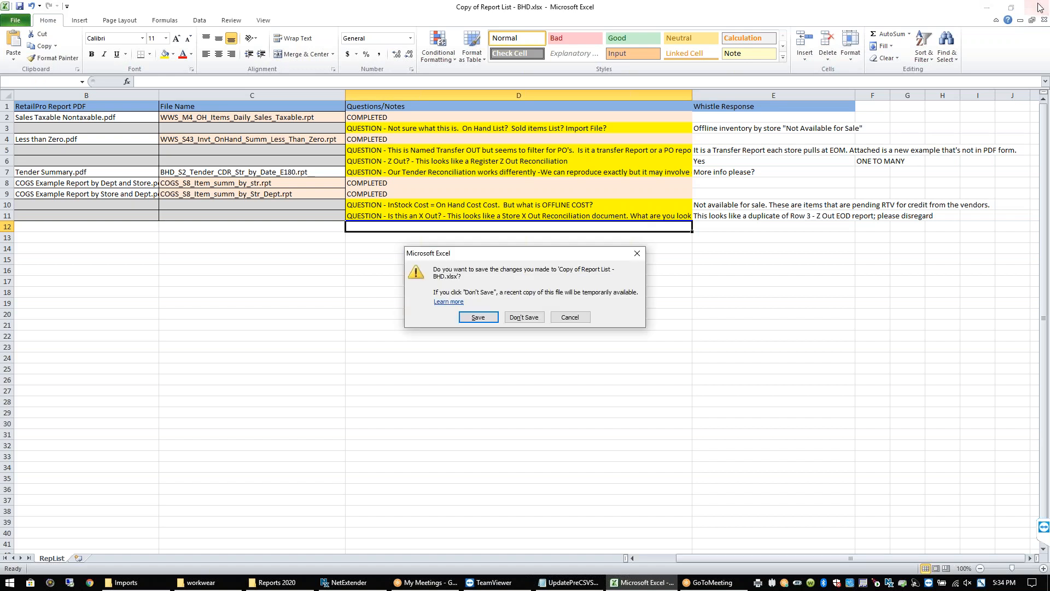
left_click(525, 317)
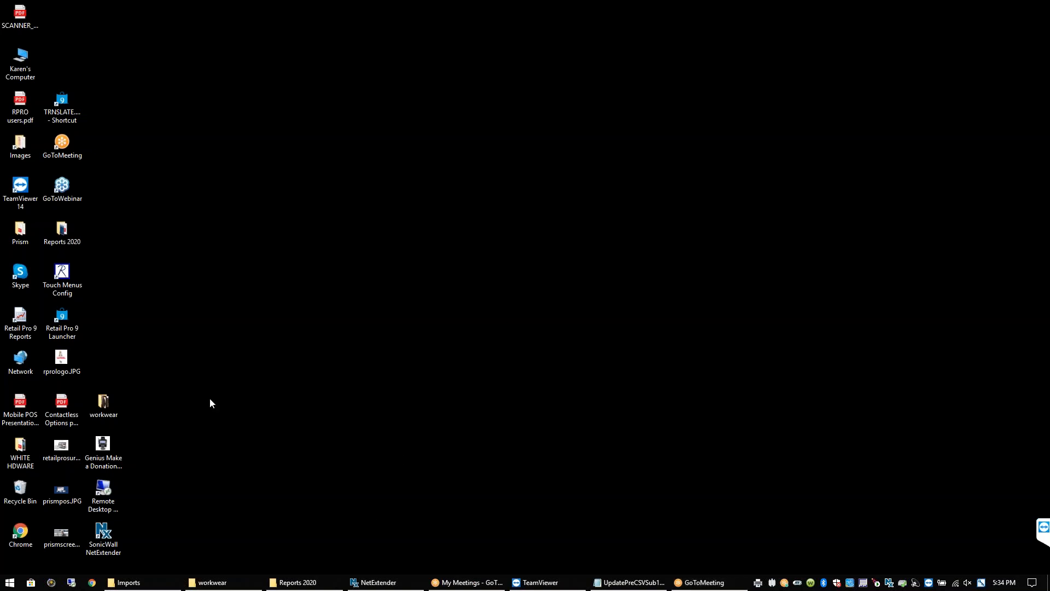
double_click(61, 320)
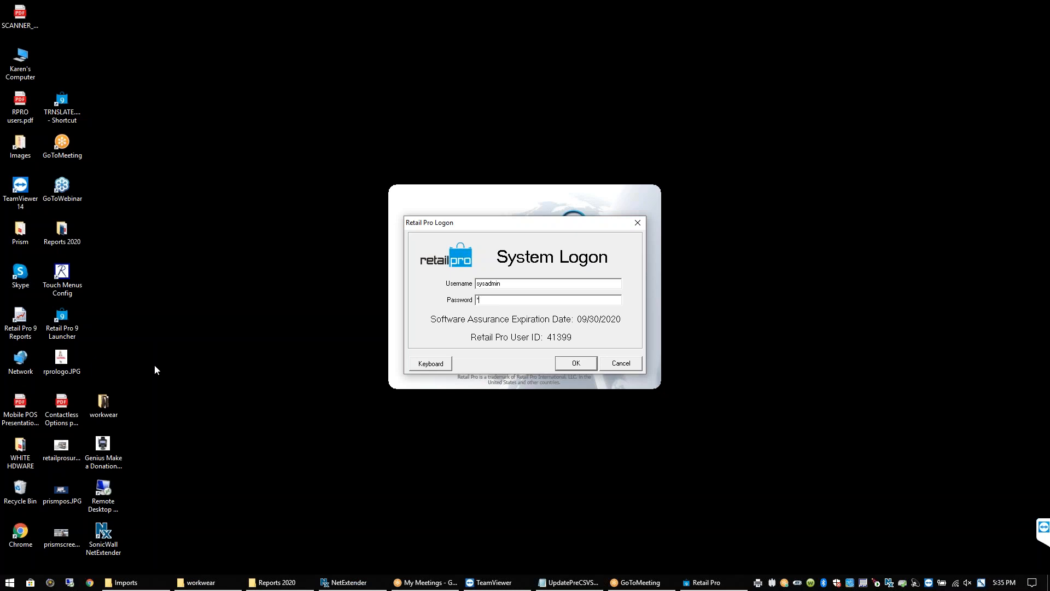
Complete the system logon, then fill the Prism login with the sysadmin user name and password
type("*********")
left_click(592, 364)
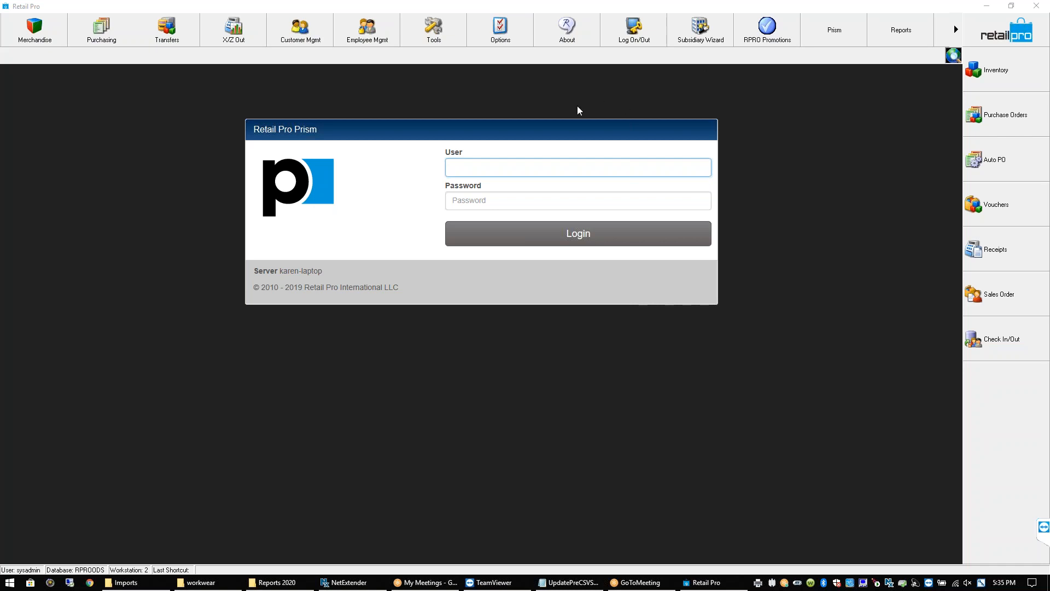
left_click(468, 167)
type("SY")
key("BackSpace")
key("BackSpace")
type("sysadmin")
key("Tab")
type("********")
Log in to Prism and open Inventory from Store Operations for subsidiary WHISTLEWORKWEAR
left_click(555, 234)
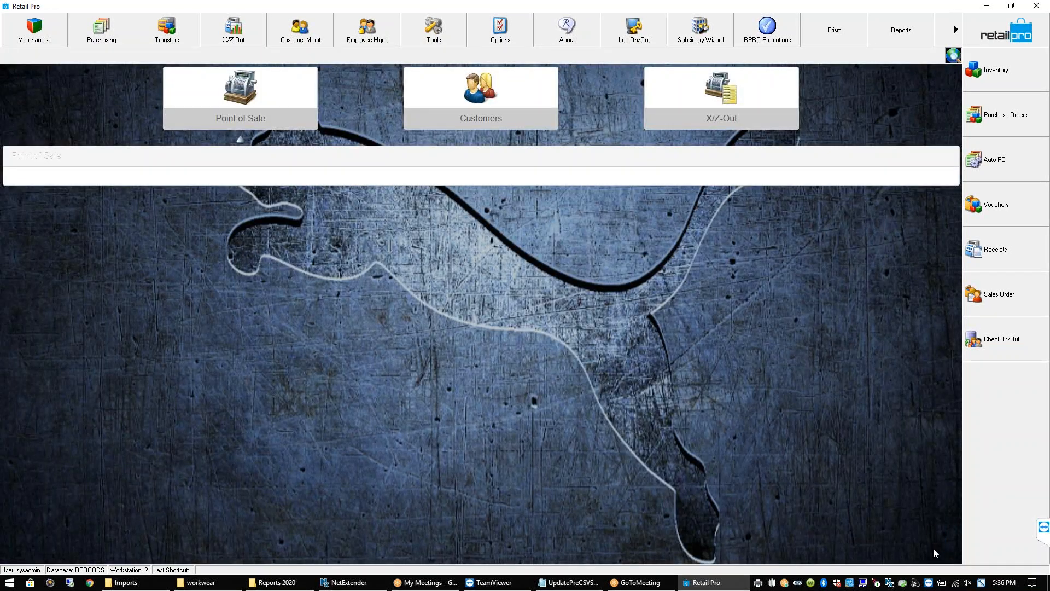
left_click(933, 550)
left_click(865, 131)
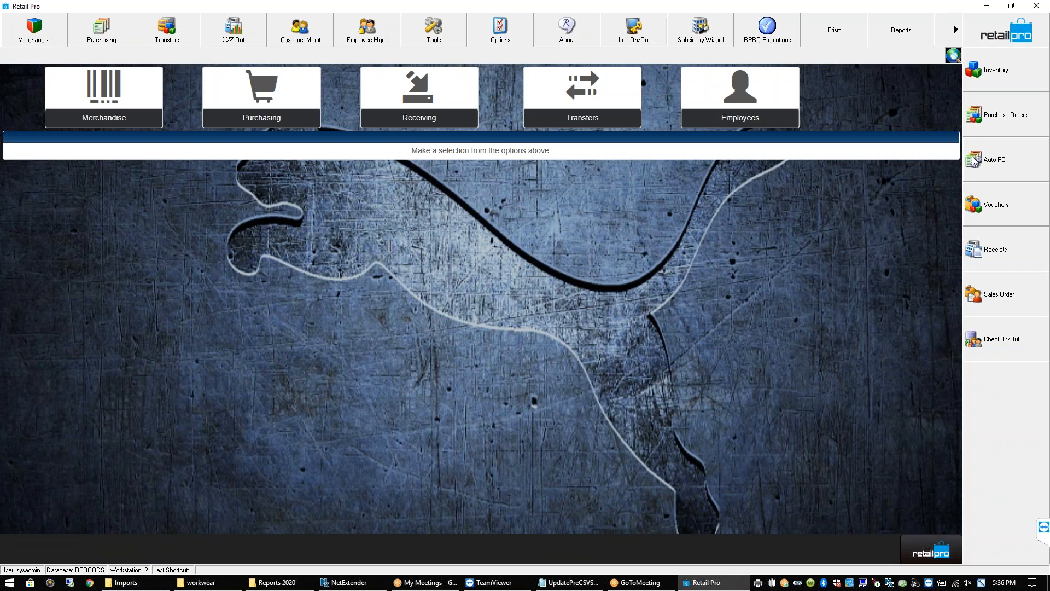
left_click(1005, 81)
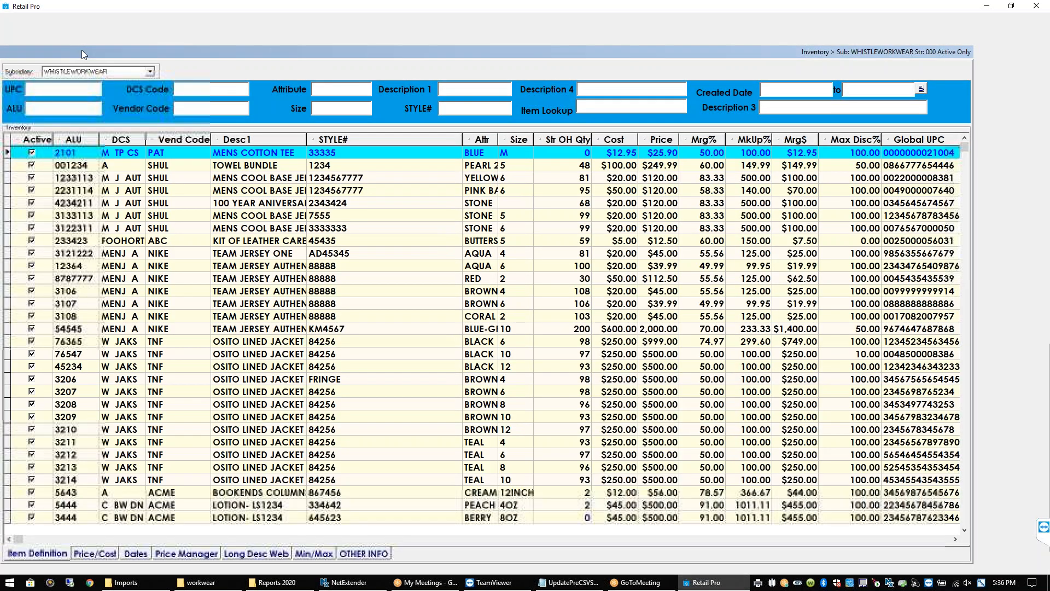
Check the TOWEL BUNDLE item's vendor, then switch the subsidiary from WHISTLEWORKWEAR to WILLIE
left_click(151, 72)
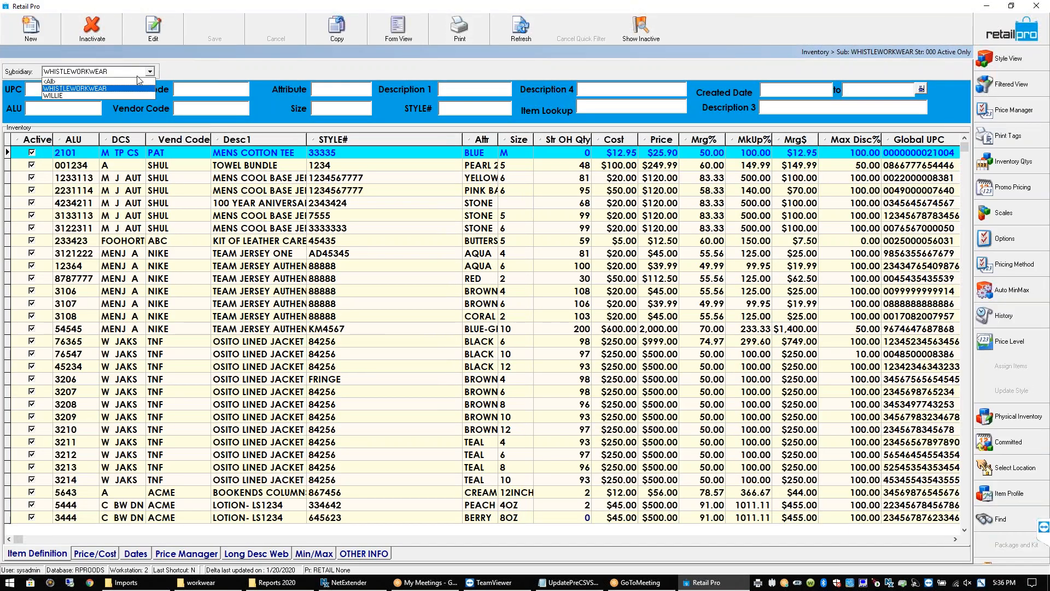
left_click(107, 91)
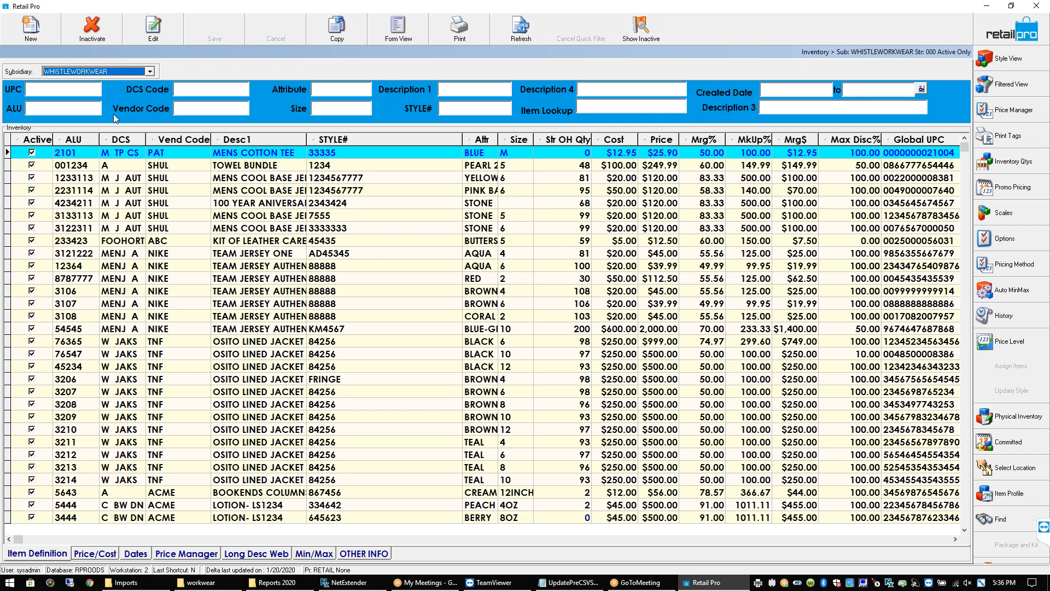
left_click(159, 169)
left_click(158, 170)
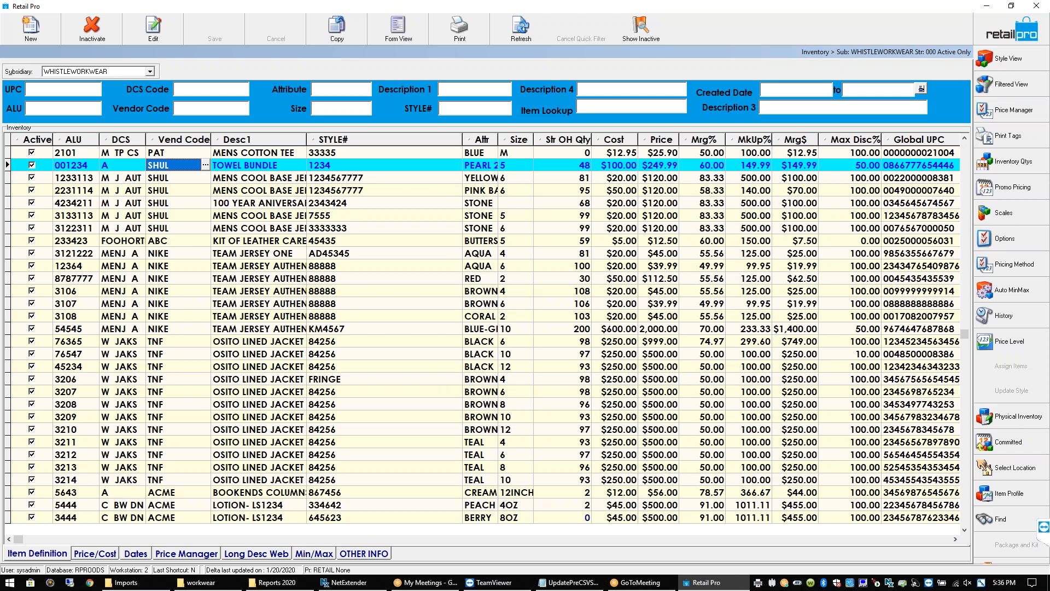
left_click(149, 72)
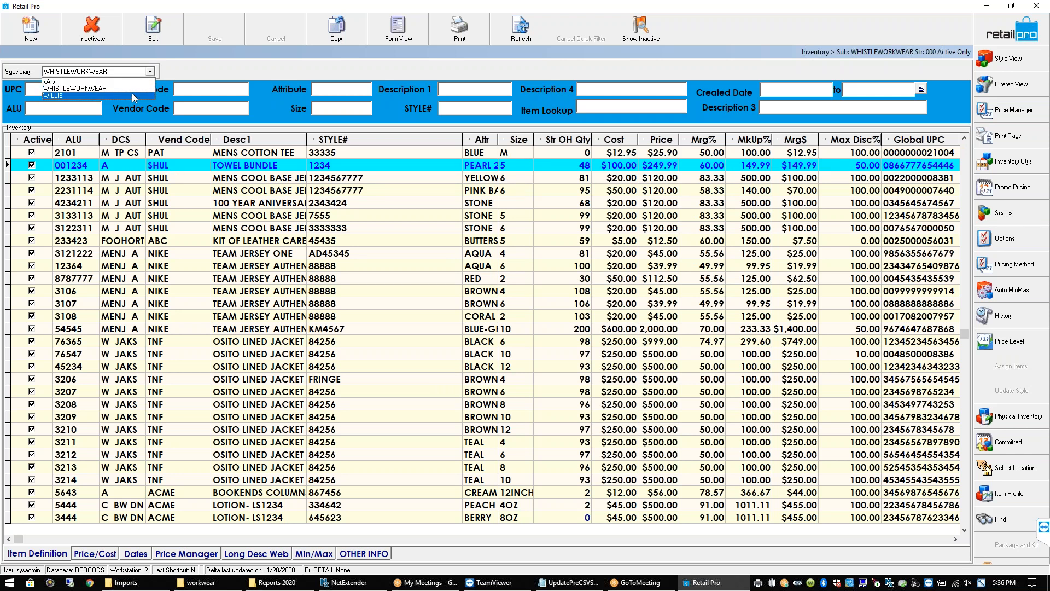
left_click(134, 95)
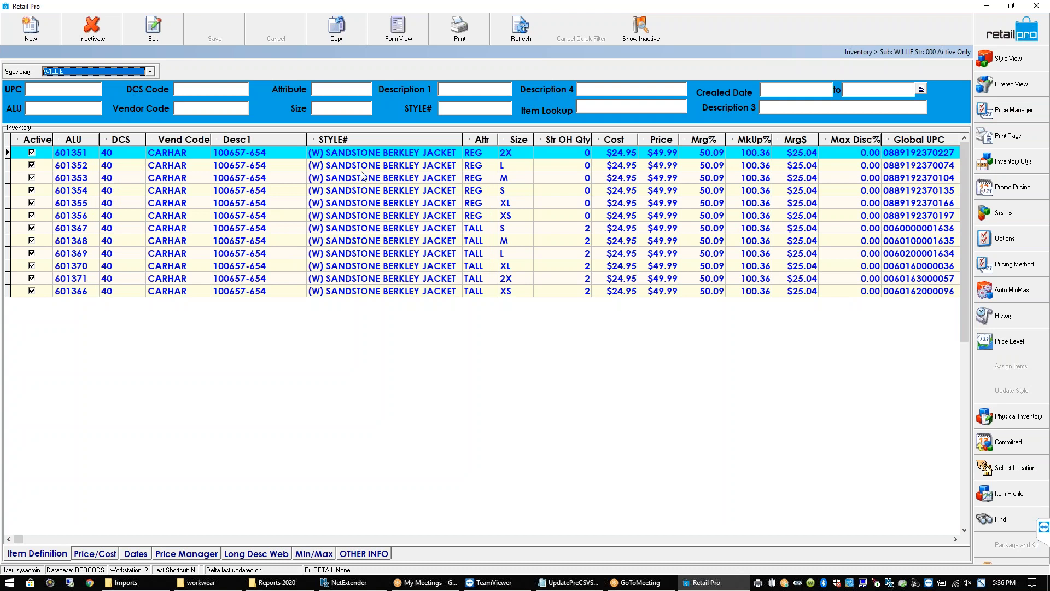
left_click(150, 72)
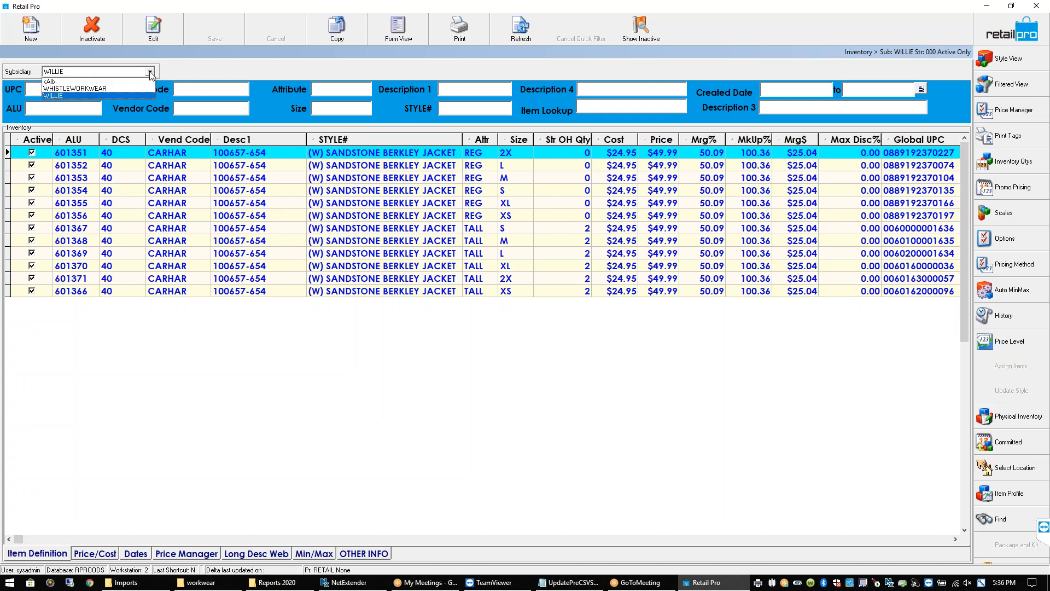
left_click(151, 72)
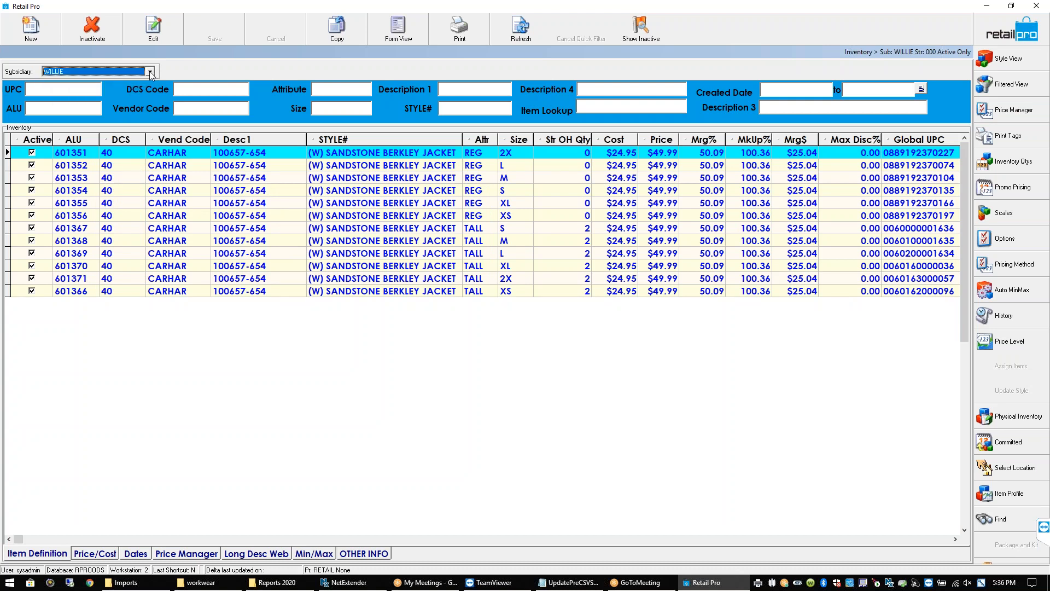
View the first SANDSTONE BERKLEY JACKET item in Form View, then return to List View
left_click(344, 155)
left_click(392, 38)
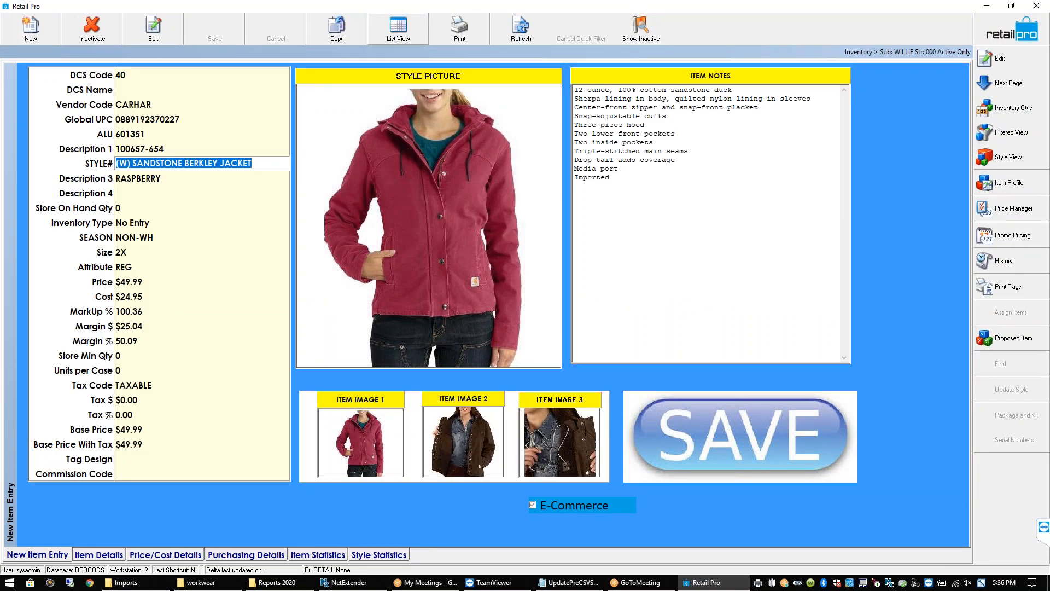
left_click(404, 32)
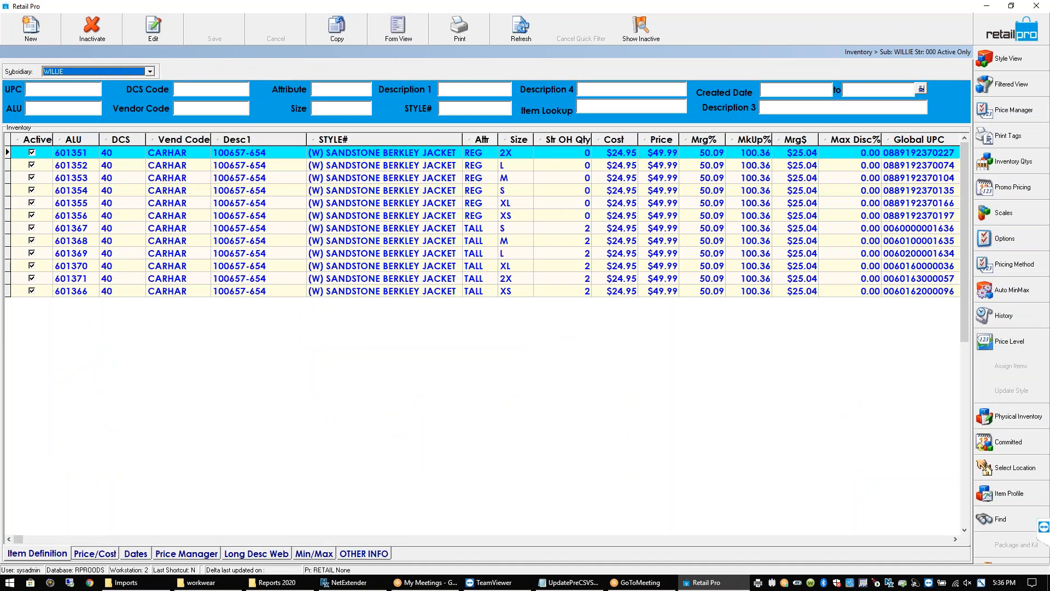
left_click(414, 158)
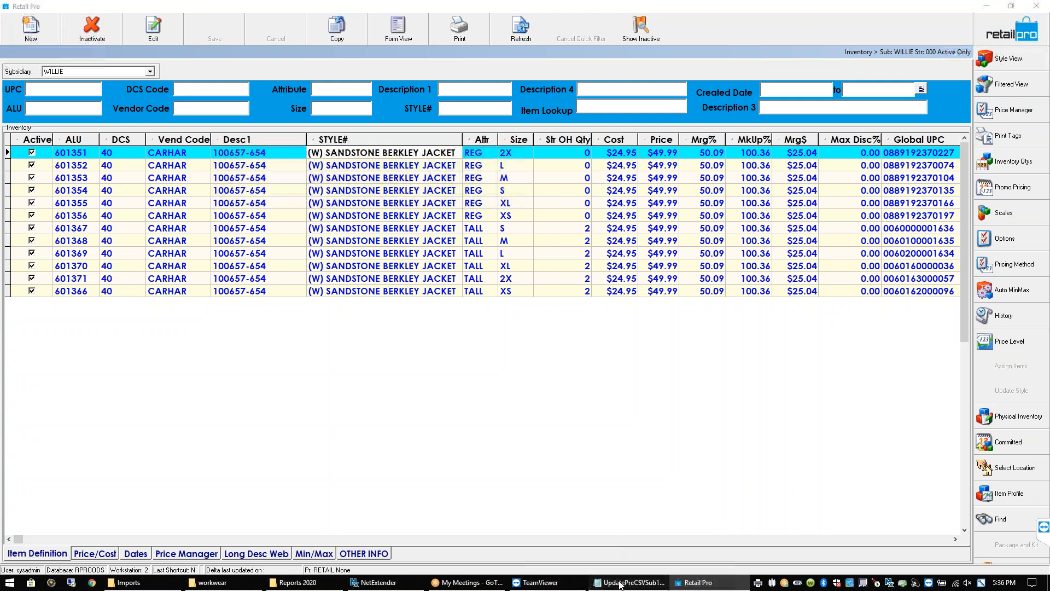
left_click(623, 583)
left_click_drag(368, 175, 370, 152)
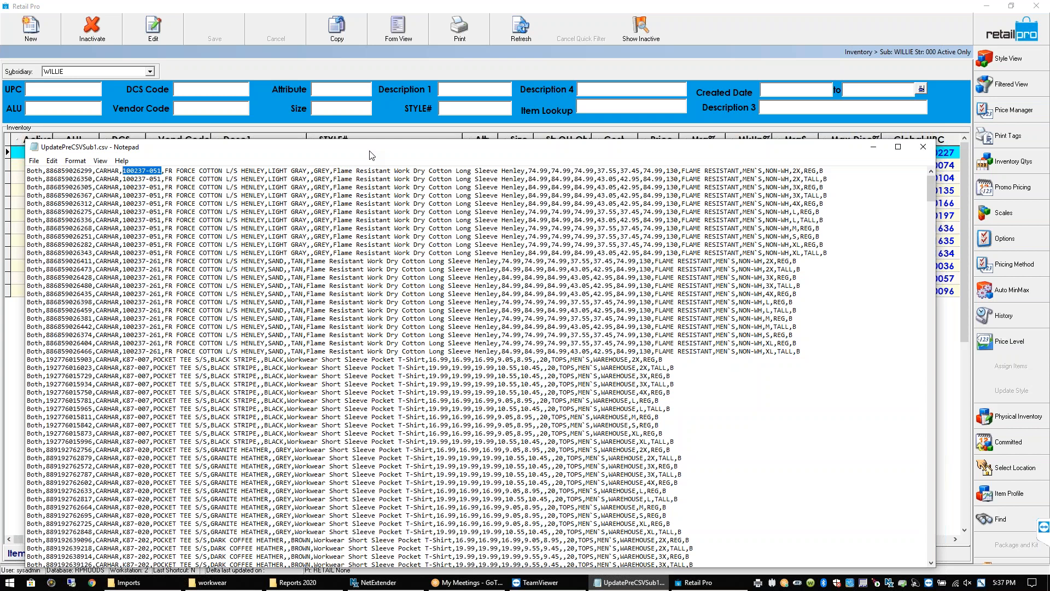
left_click(737, 59)
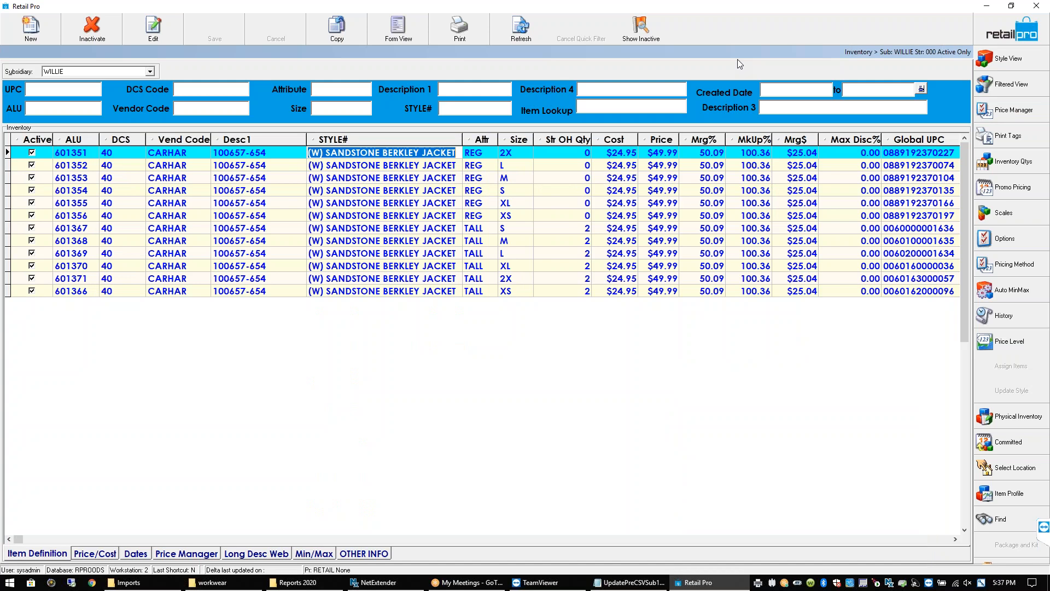
left_click(1009, 58)
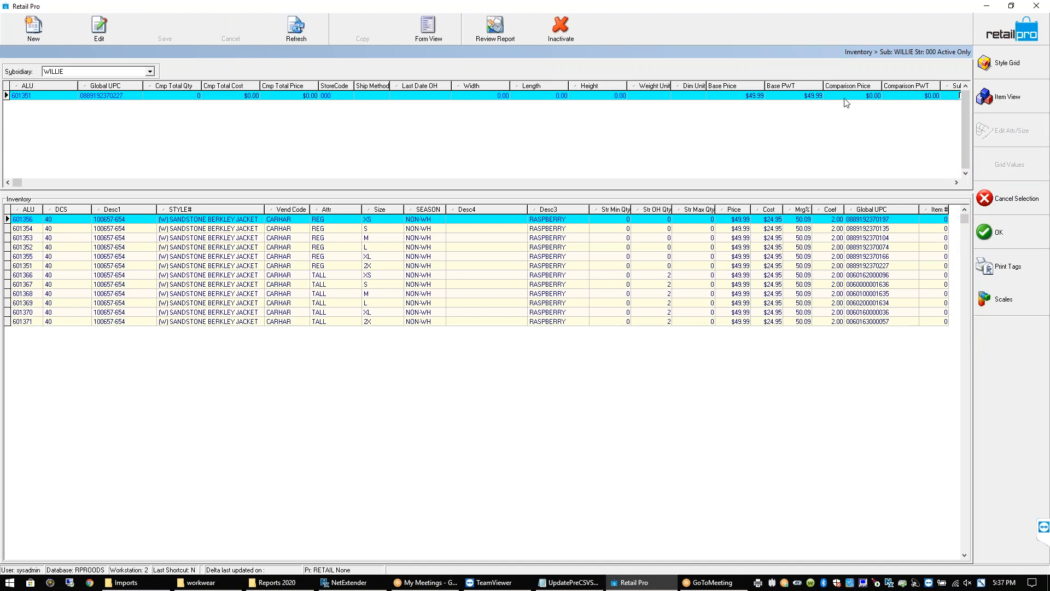
Show the jacket style's size grid as a form, keeping the XS TO 2X scale and reviewing REG quantities
left_click(994, 63)
left_click(425, 28)
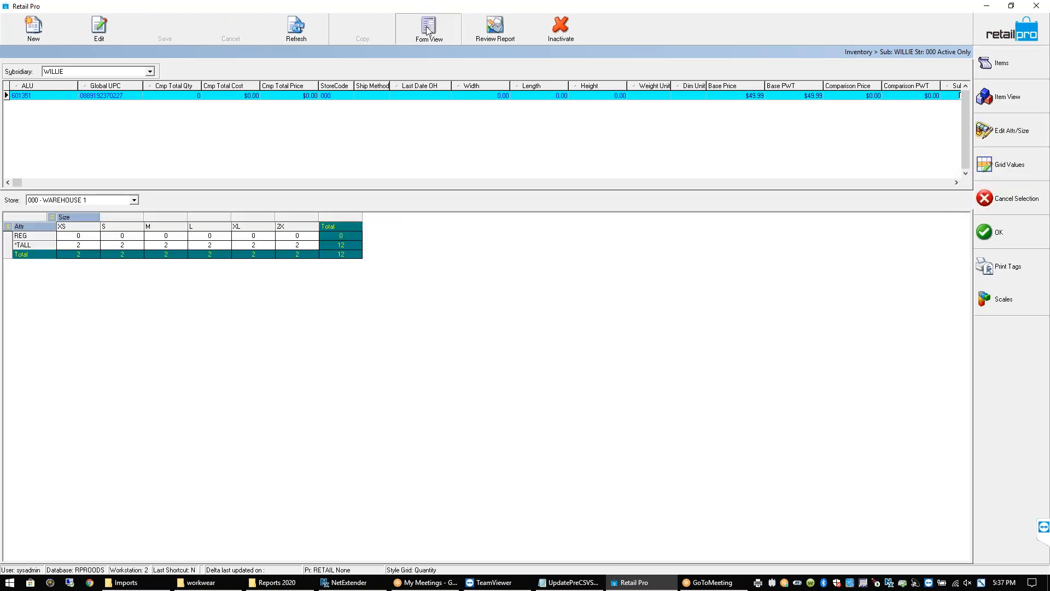
left_click_drag(350, 191, 350, 304)
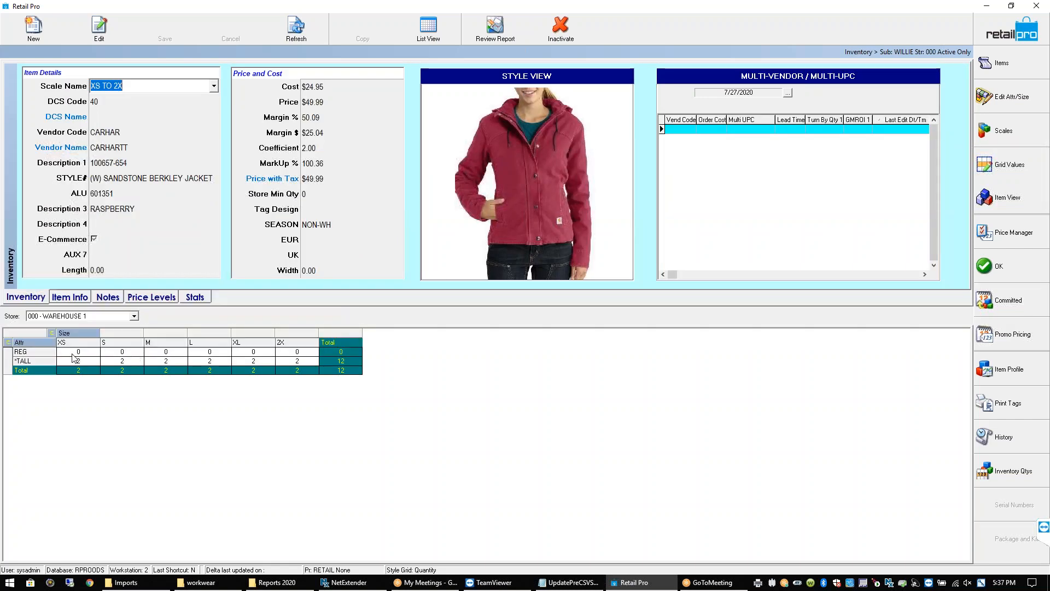
left_click(79, 361)
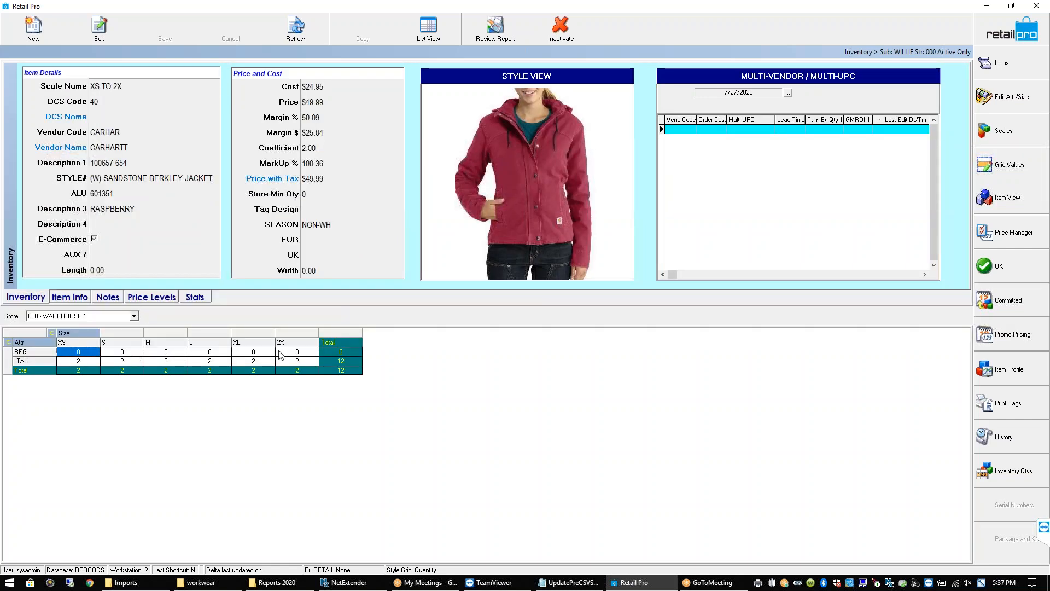
left_click(305, 356)
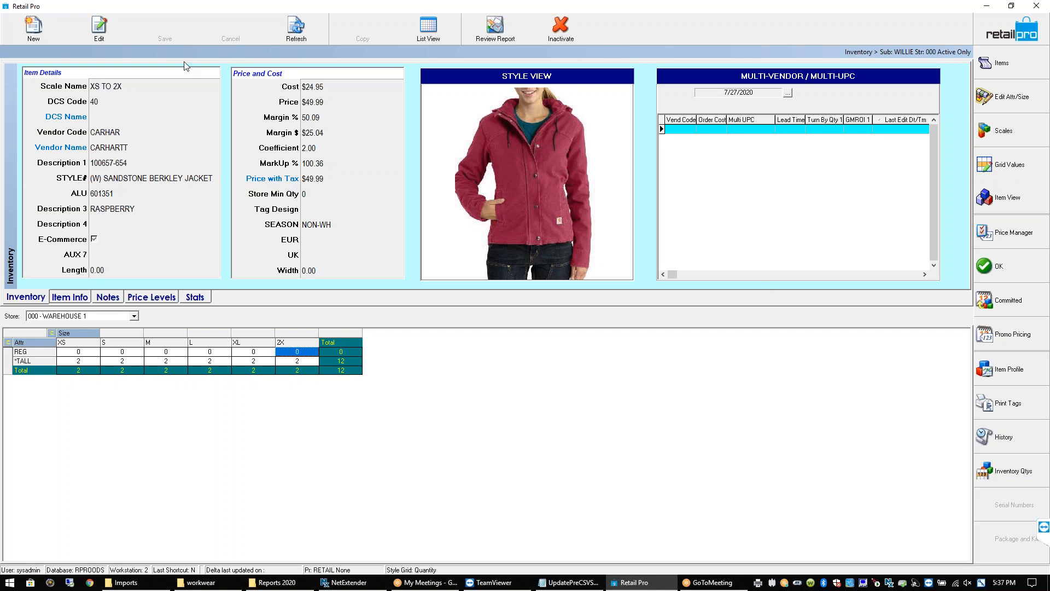
left_click(127, 87)
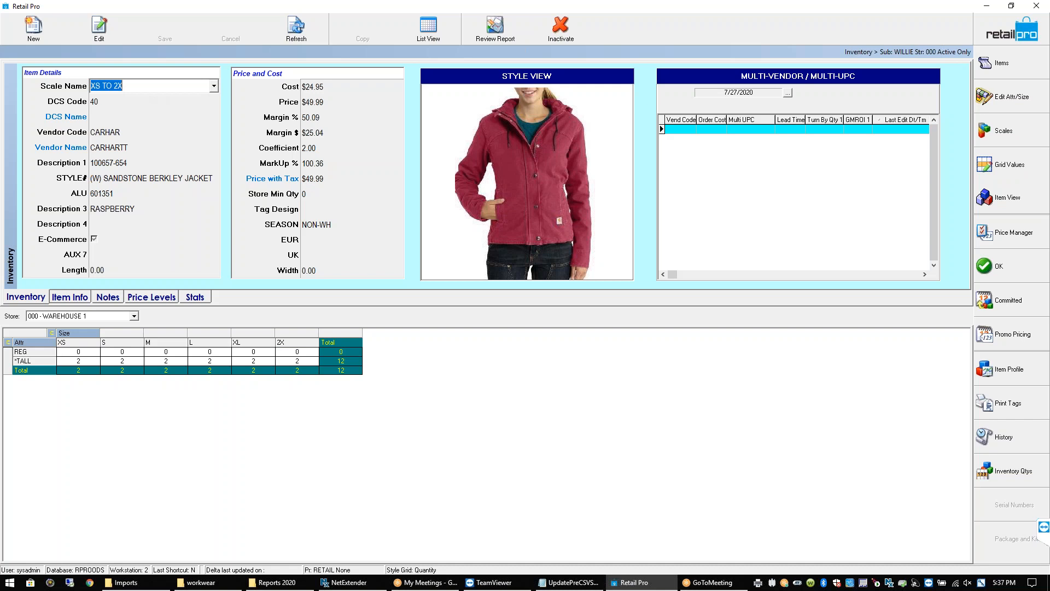
left_click(214, 86)
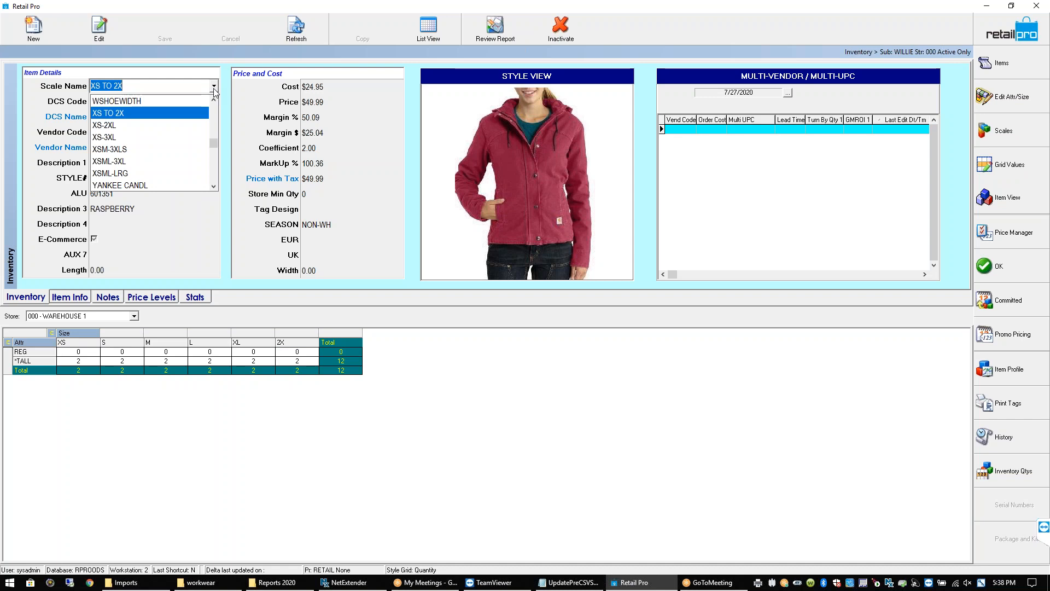
left_click(186, 236)
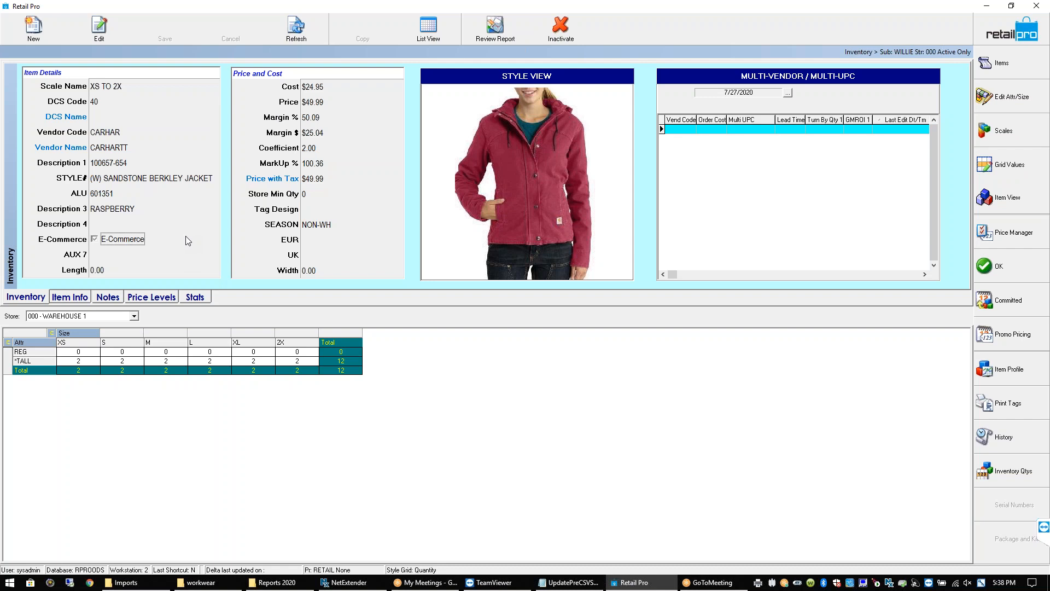
left_click(86, 354)
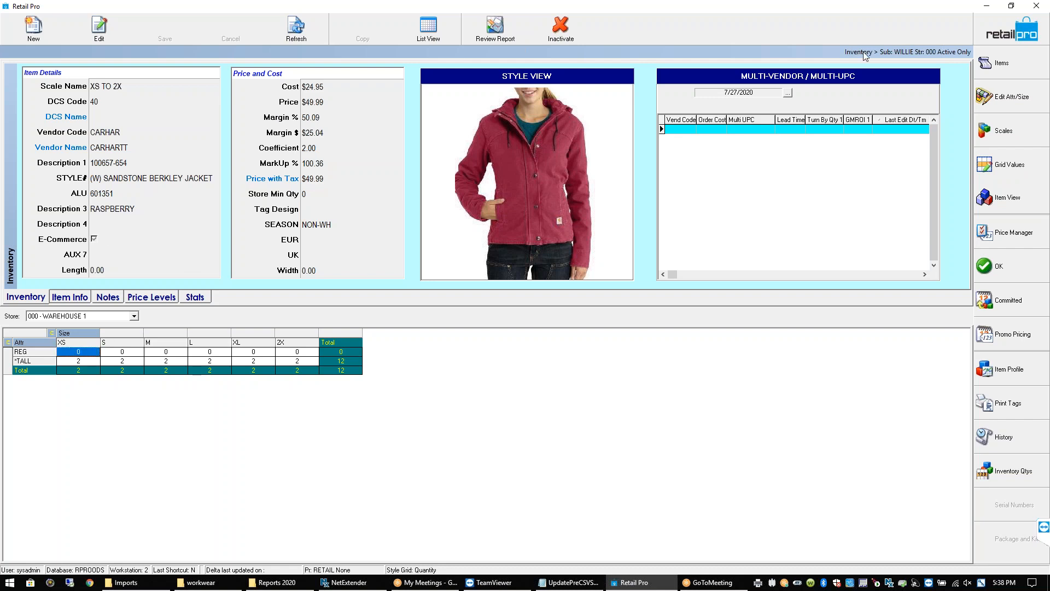
Toggle between the item list and size grid checking REG and TALL S quantities, then return to list view
left_click(1017, 60)
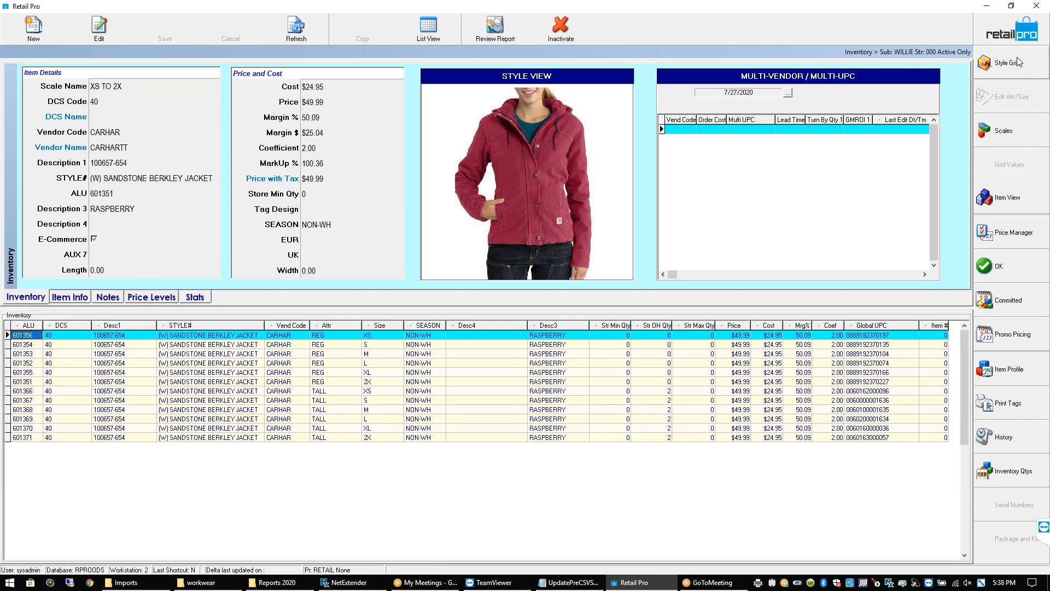
left_click(1016, 60)
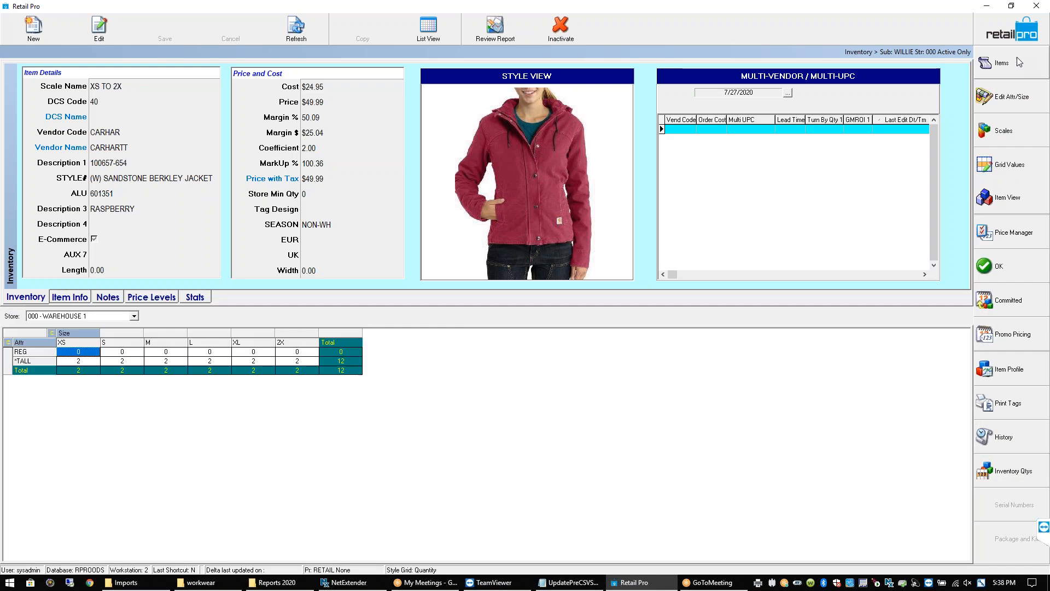
left_click(113, 352)
left_click(115, 365)
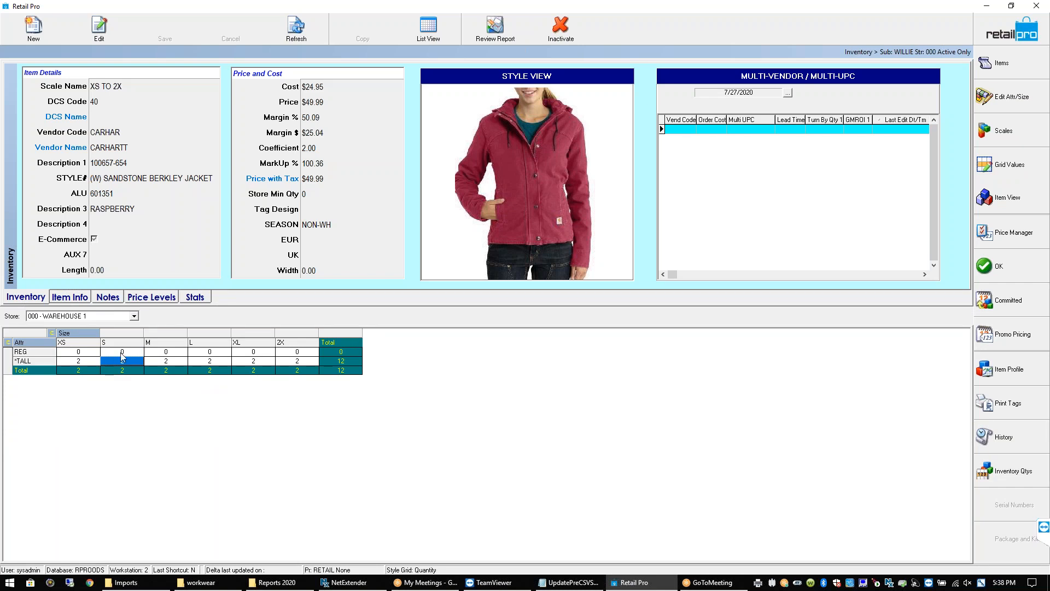
left_click(123, 353)
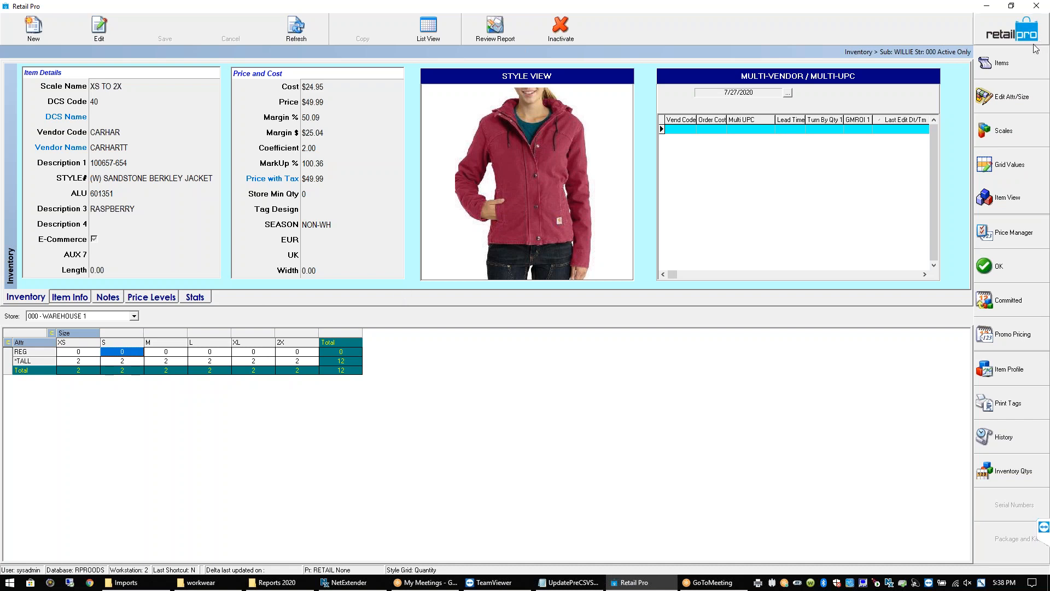
left_click(1003, 64)
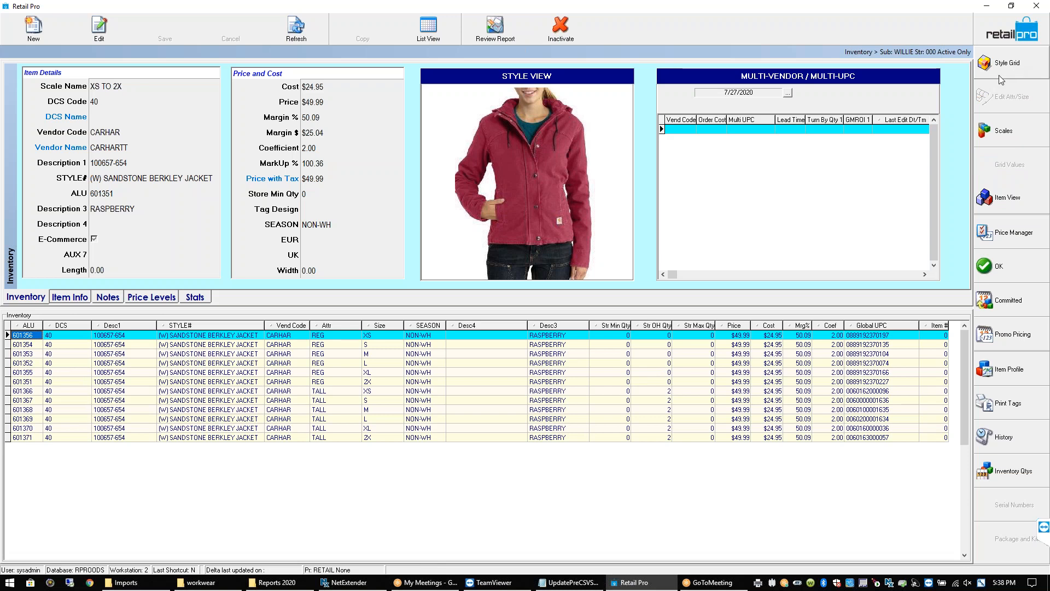
left_click(1002, 63)
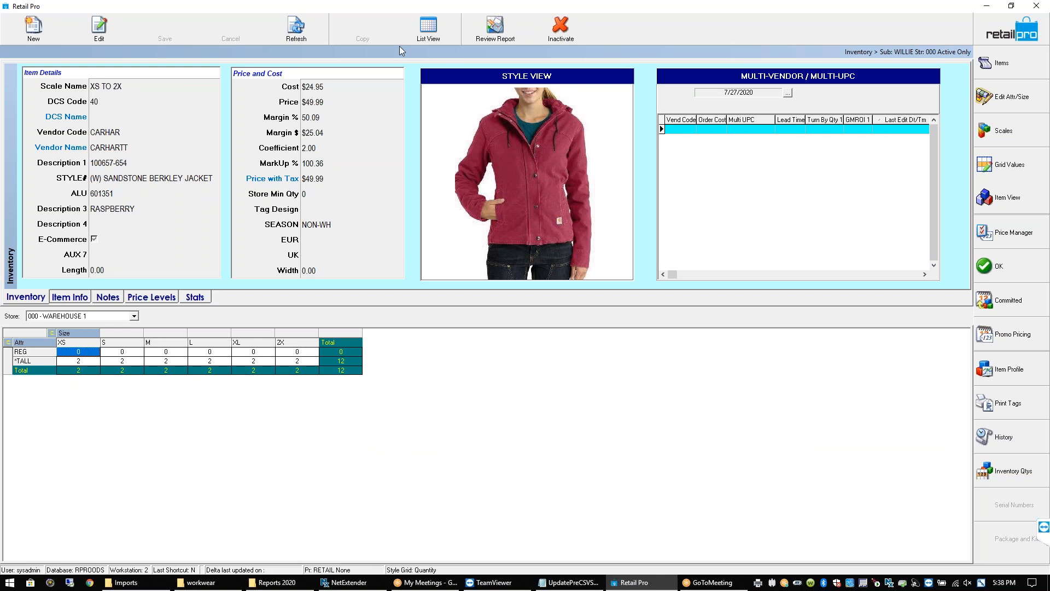
left_click(1006, 29)
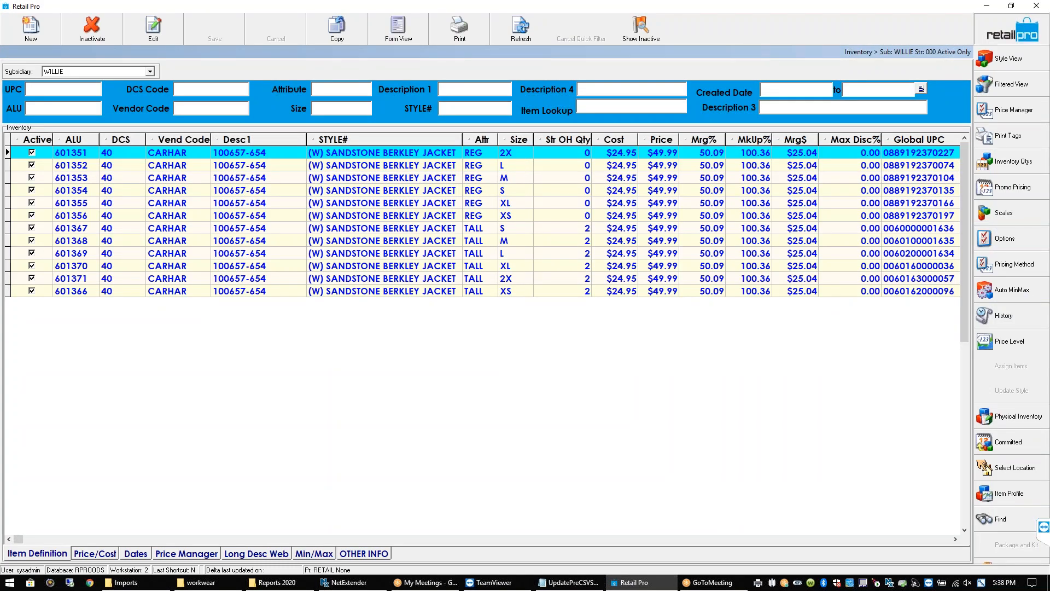
Close inventory and launch the Technicians Tool Kit from the Tools list
left_click(1007, 29)
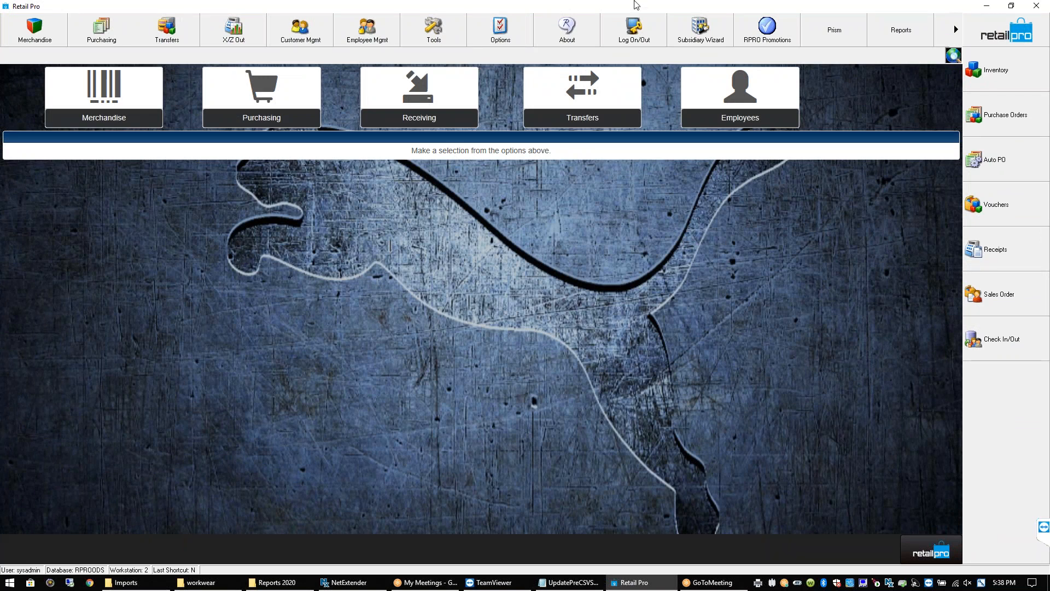
left_click(441, 29)
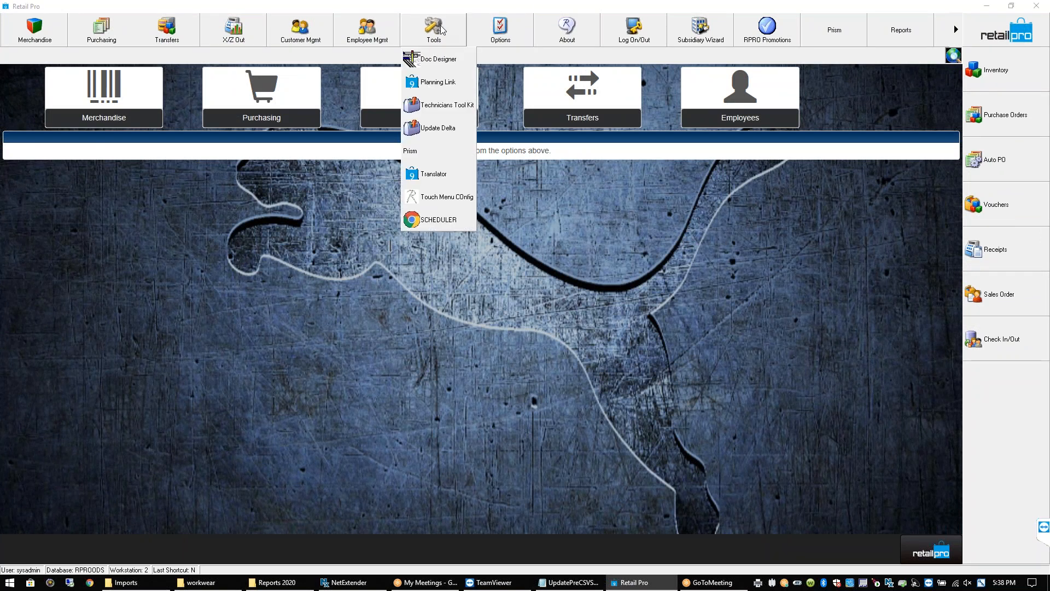
left_click(436, 105)
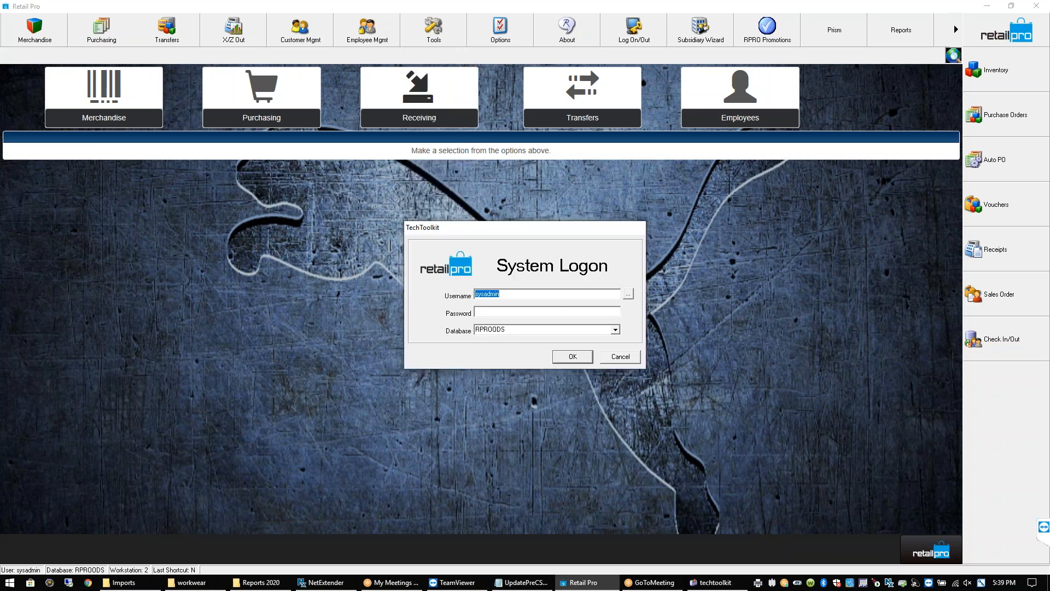
Log on to the Tool Kit's RPROODS database with the password
left_click(494, 313)
type("********")
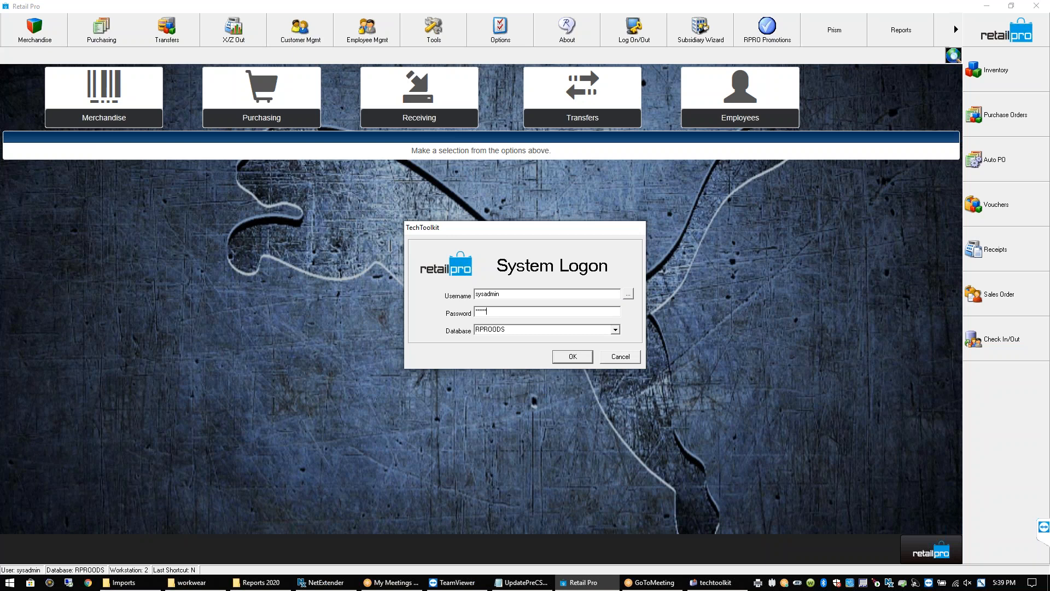
key("Return")
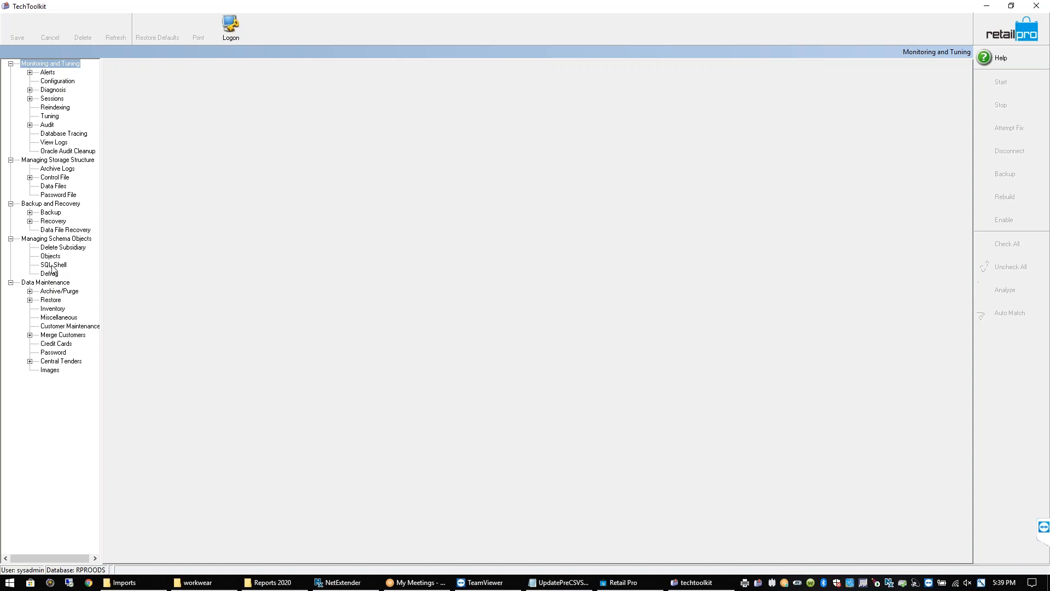
Open the SQL Shell and select the INVN_SBS table
left_click(53, 186)
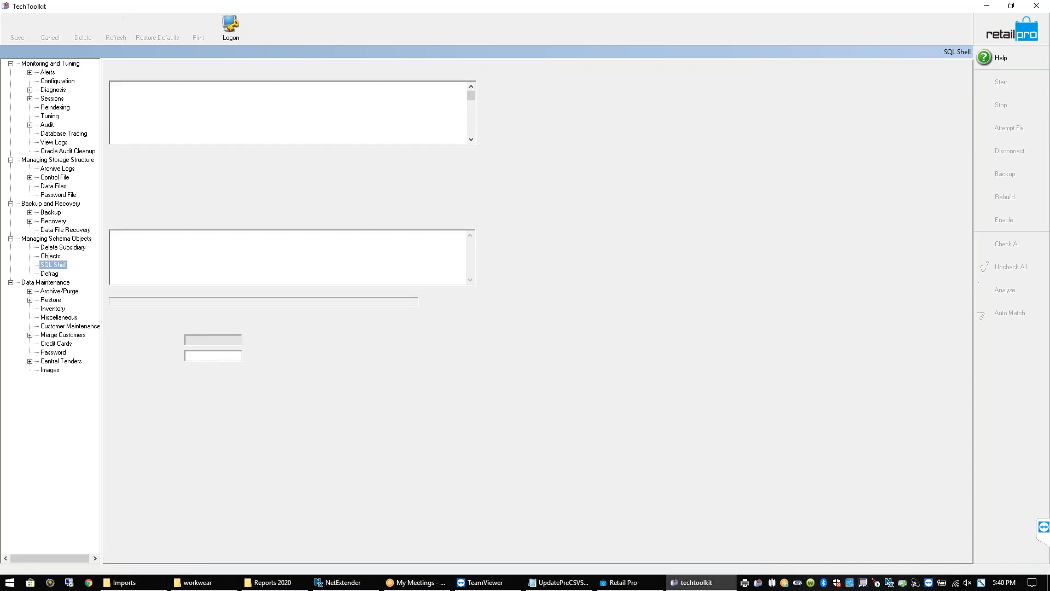
left_click(56, 264)
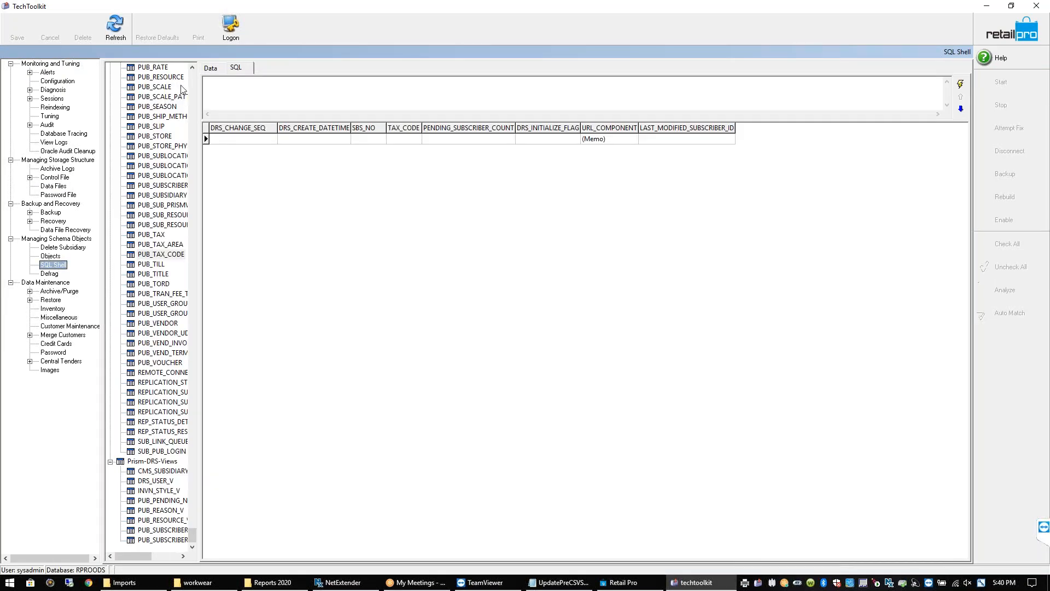
left_click_drag(193, 535, 204, 71)
left_click(153, 305)
scroll(153, 304, "down", 20)
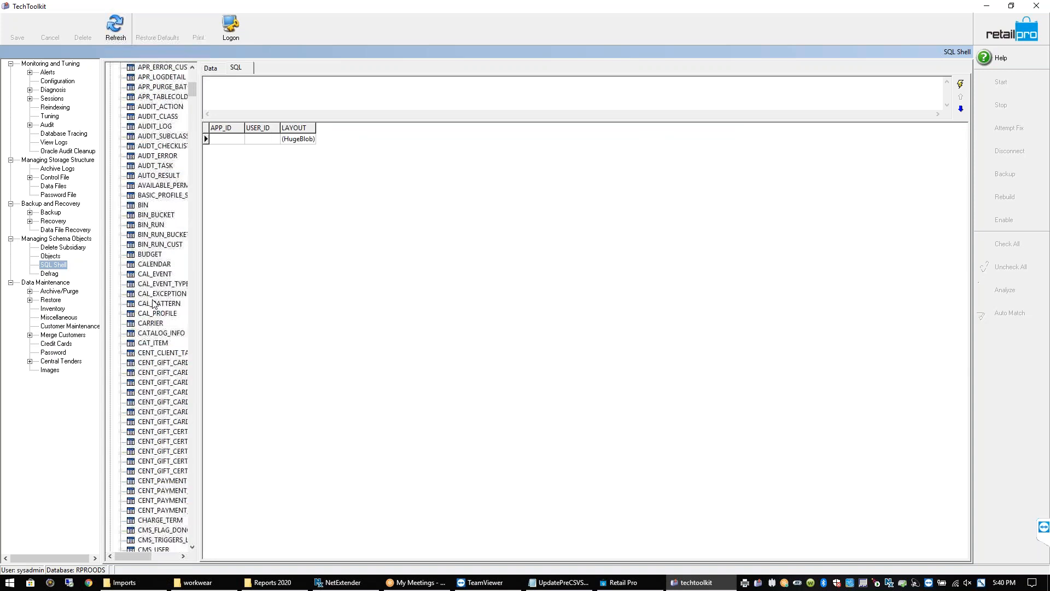
scroll(153, 304, "down", 20)
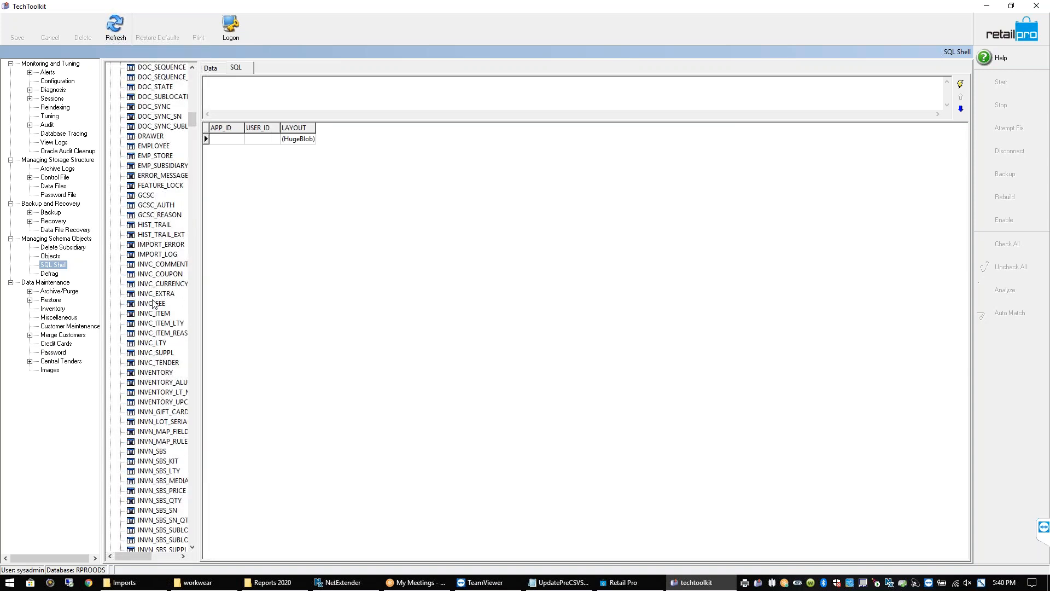
left_click(156, 452)
Start the query select * from invn_sbs where vend_code= in the SQL box
left_click(430, 96)
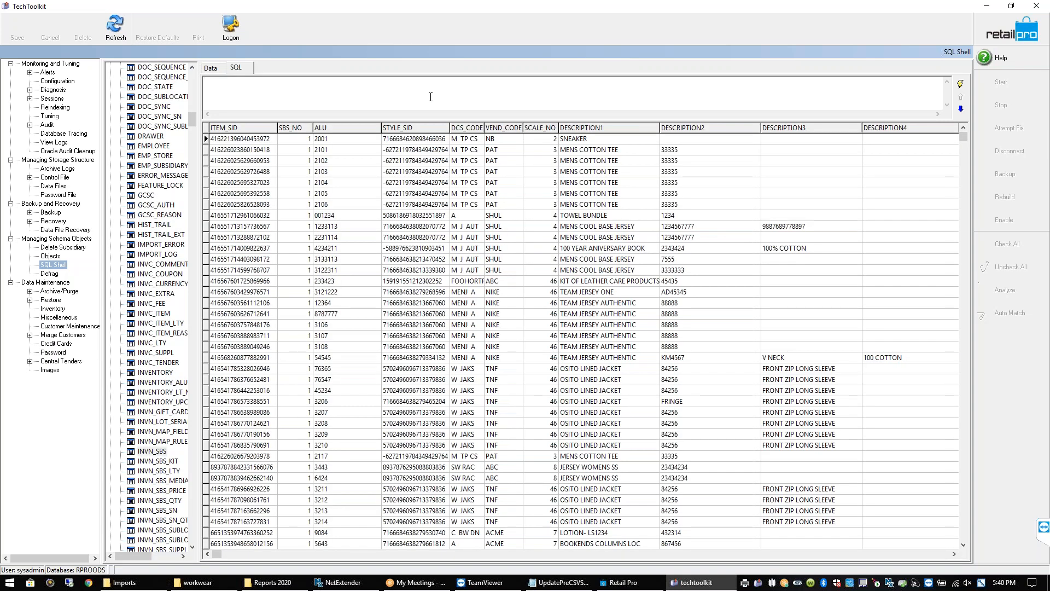
type("select * from invn_sbs where ve")
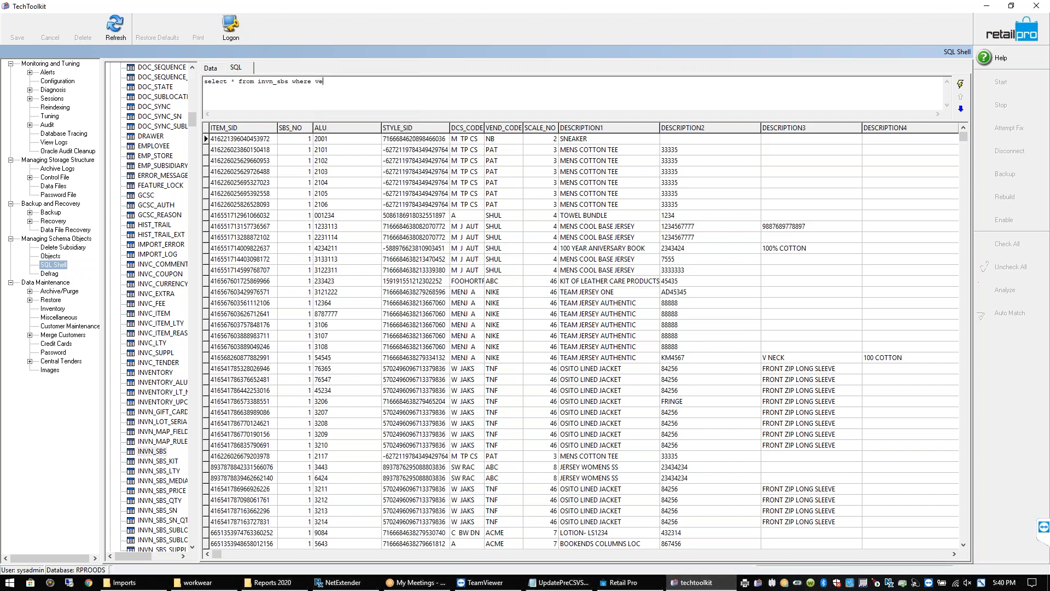
type("nd_code='NIKE")
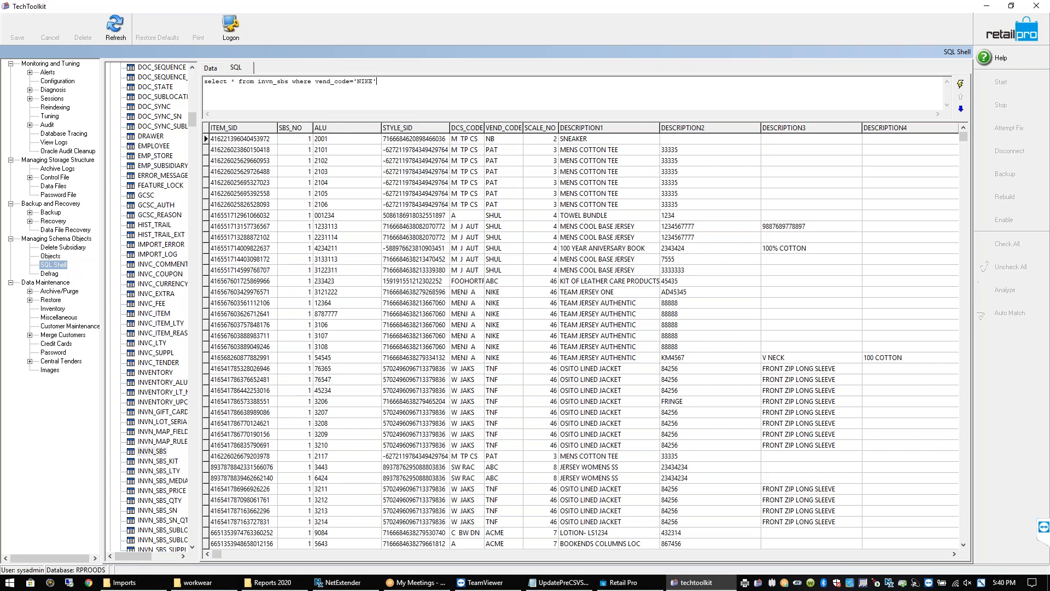
Finish the filter with 'NIKE', run it, and add an update invn_sbs set active=0 line
key("F9")
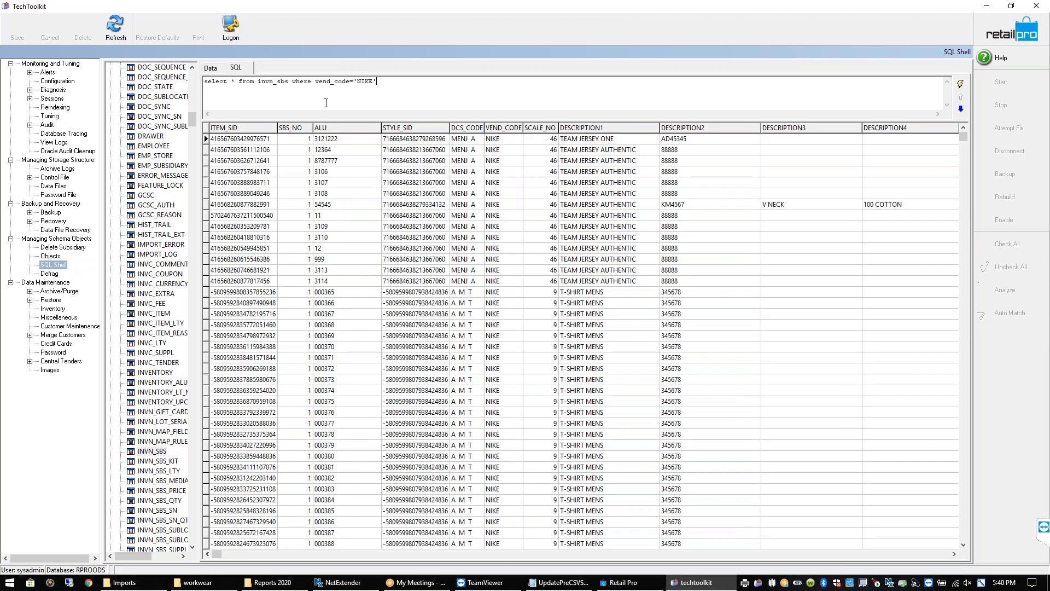
key("Return")
type("update invn_")
type("sbs set")
type(" actv")
type("ive=")
type("-")
type("0")
Add order by alu to the NIKE query and run it
left_click(420, 81)
type("order by ")
type("created_d")
type("ate")
left_click_drag(415, 81, 467, 81)
type("alu")
left_click_drag(453, 81, 196, 80)
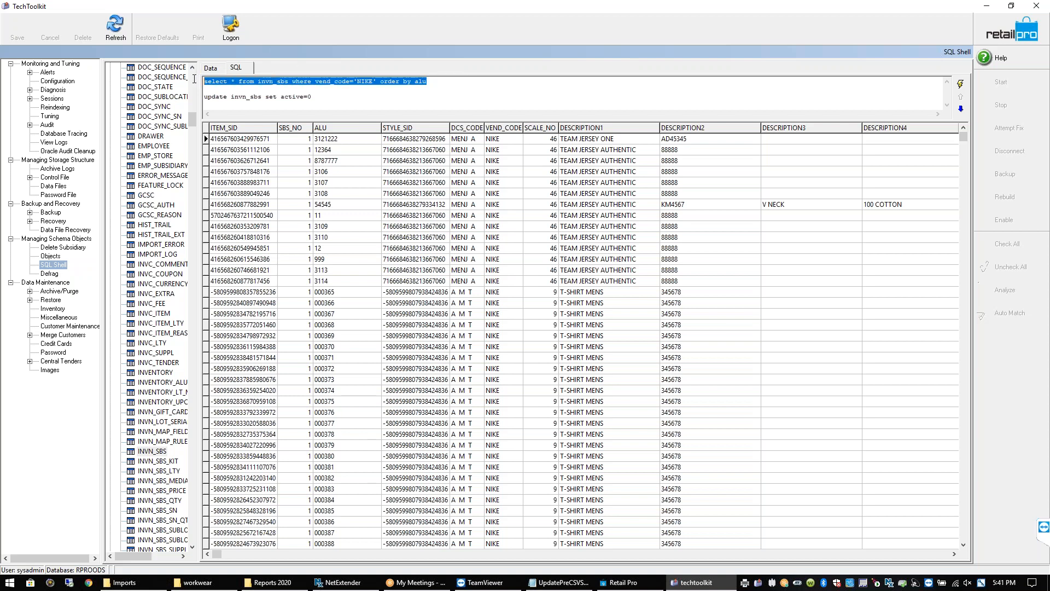
key("F5")
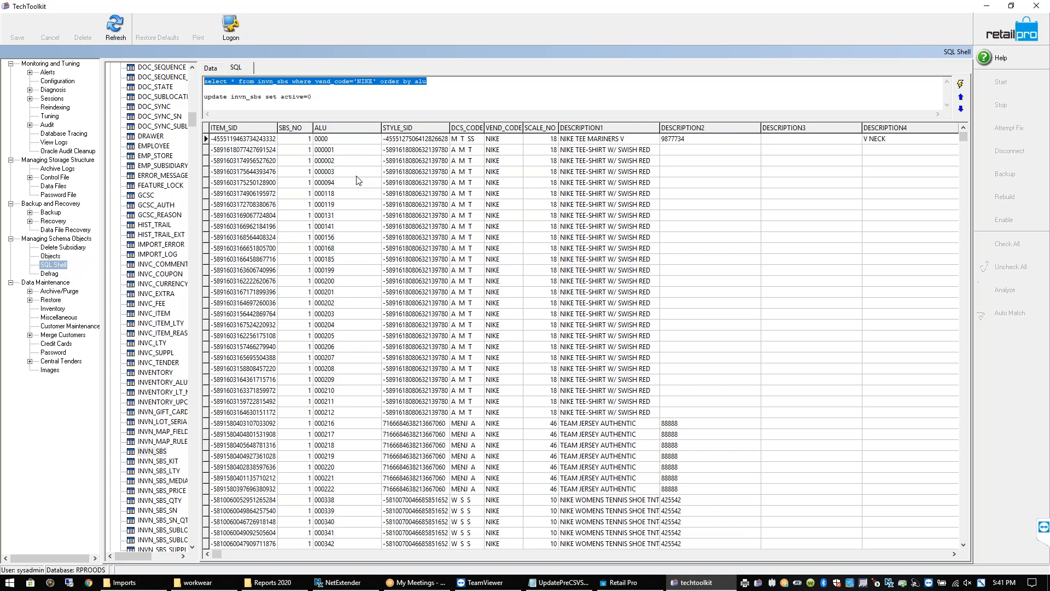
Replace the sort with and alu is null, rerun, and select a NIKE item lacking an ALU
left_click_drag(428, 81, 381, 81)
type("and")
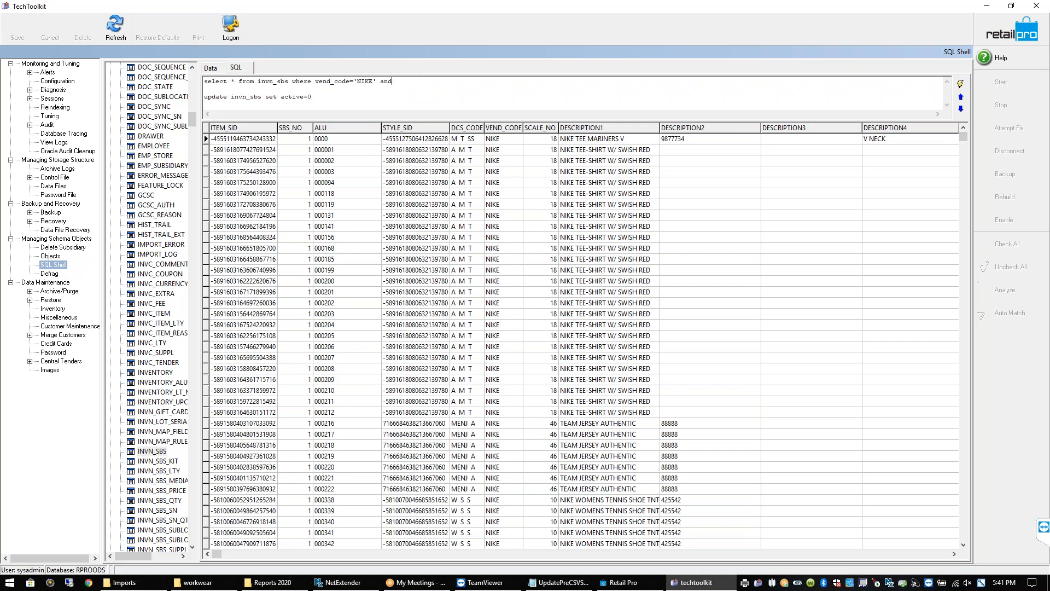
type(" alu is null")
left_click_drag(446, 80, 204, 81)
key("F5")
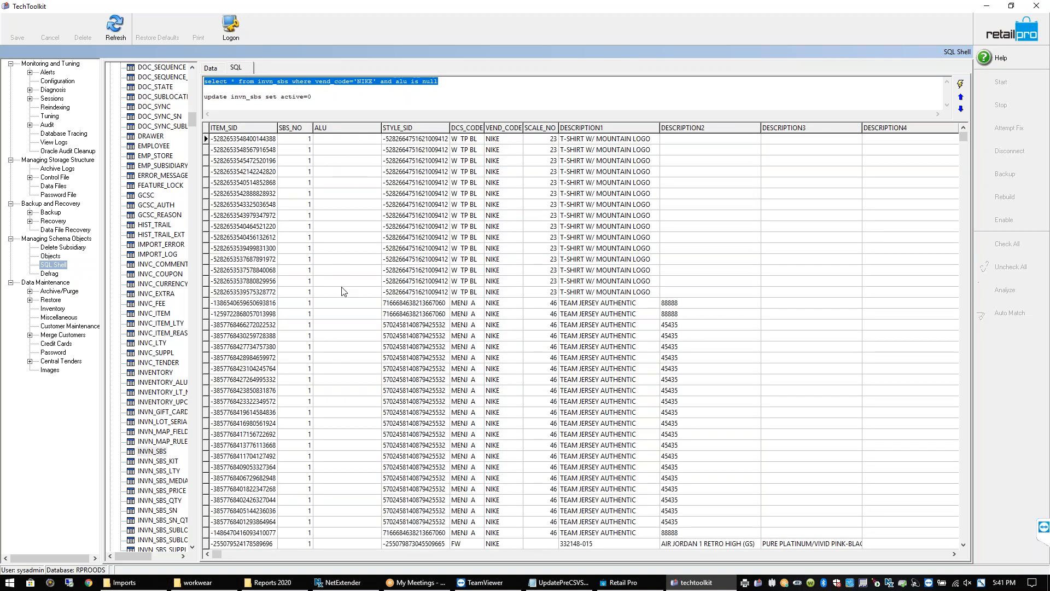
left_click(348, 259)
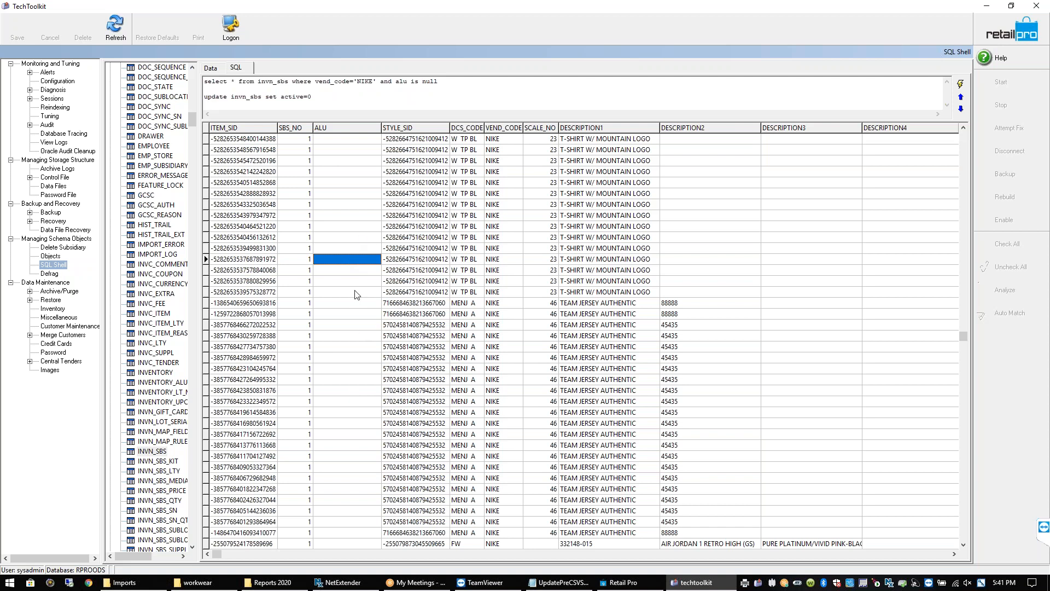
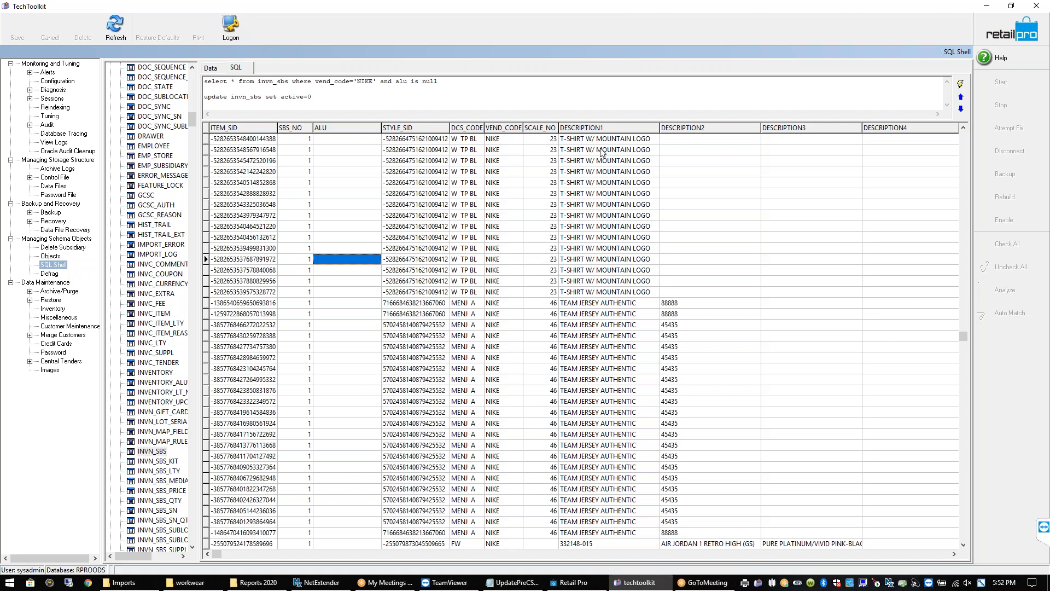
Review the DESCRIPTION1 values of the first three NIKE rows and the select query text
left_click(606, 142)
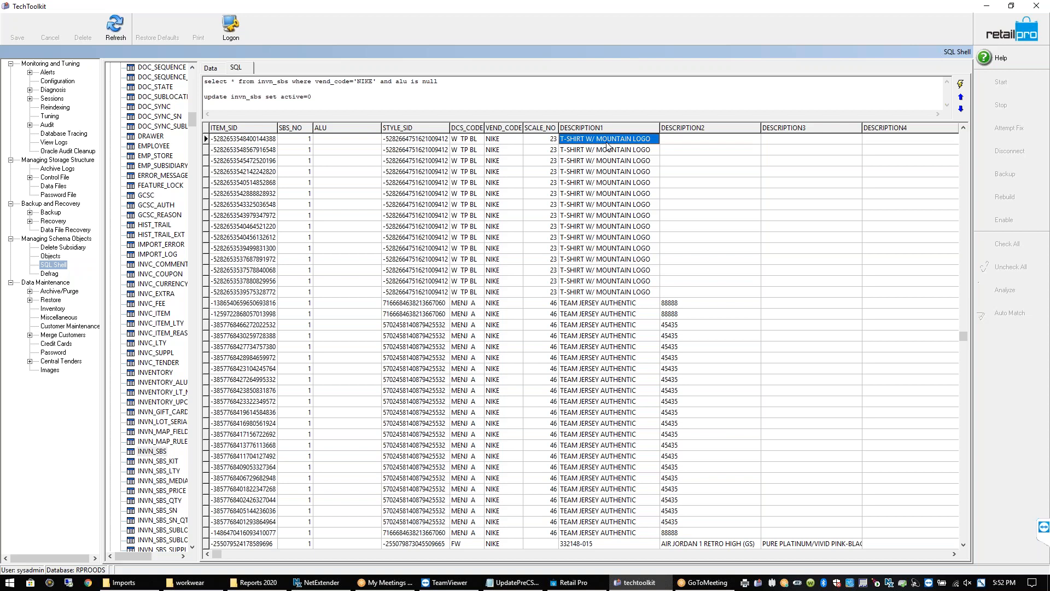
left_click(603, 160)
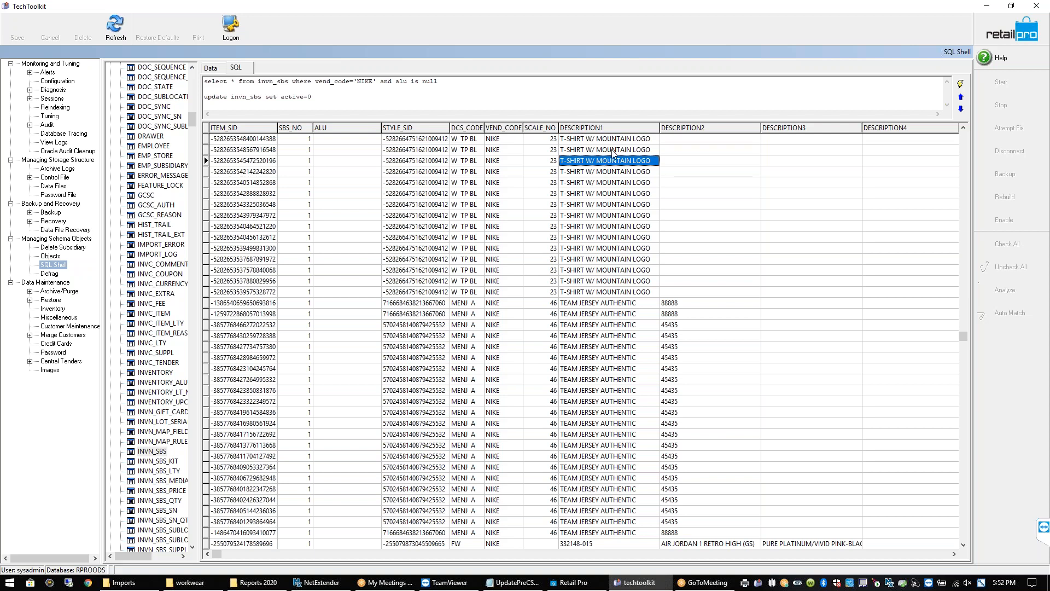
left_click(612, 150)
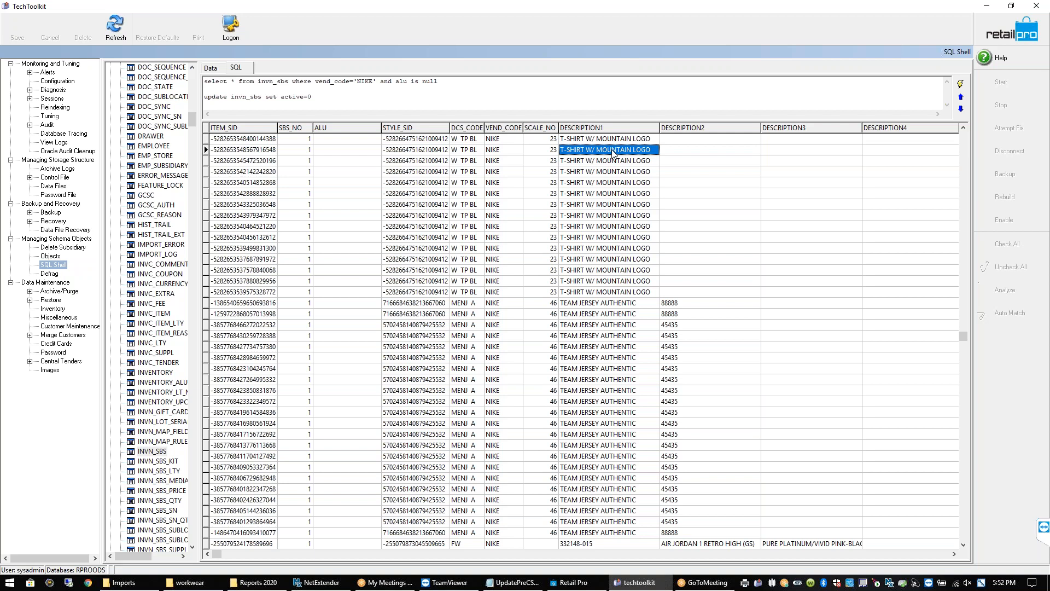
left_click(442, 81)
left_click_drag(438, 82, 281, 83)
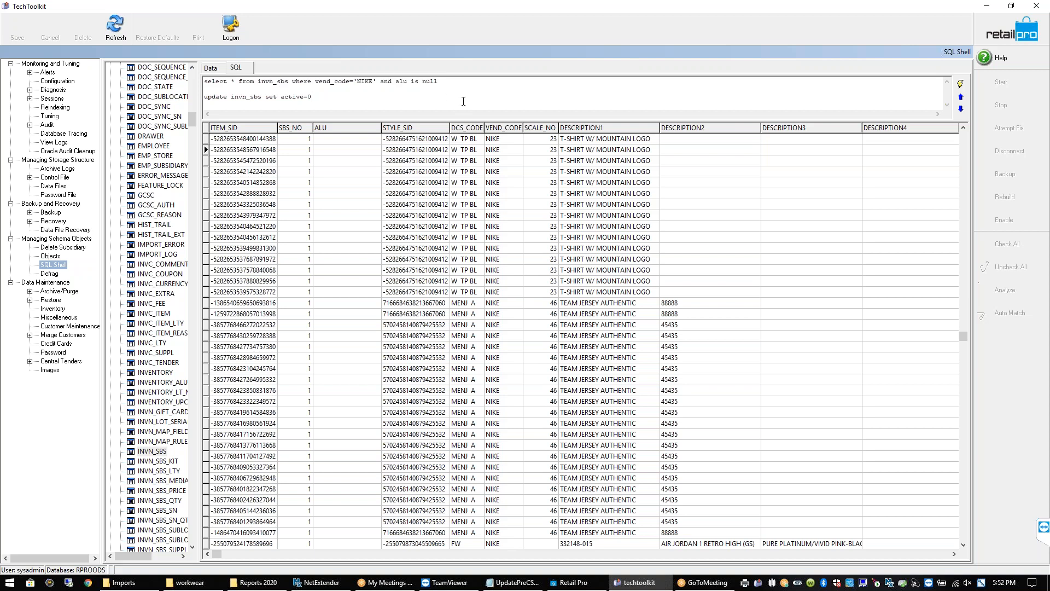
left_click(599, 151)
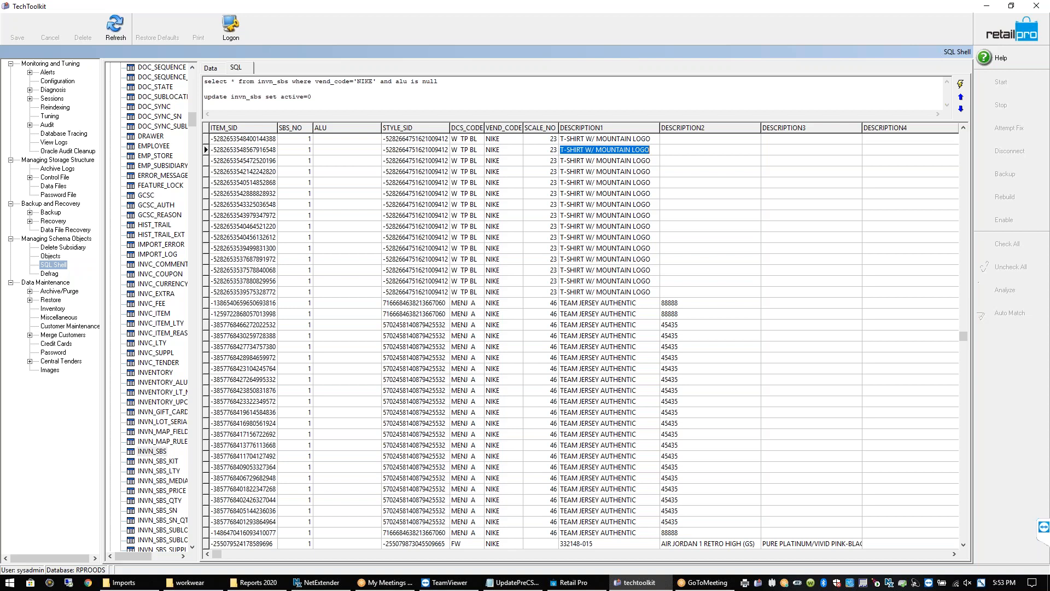
Select and then deselect both SQL statements, and start exiting TechToolkit
left_click_drag(439, 81, 434, 81)
left_click(200, 104)
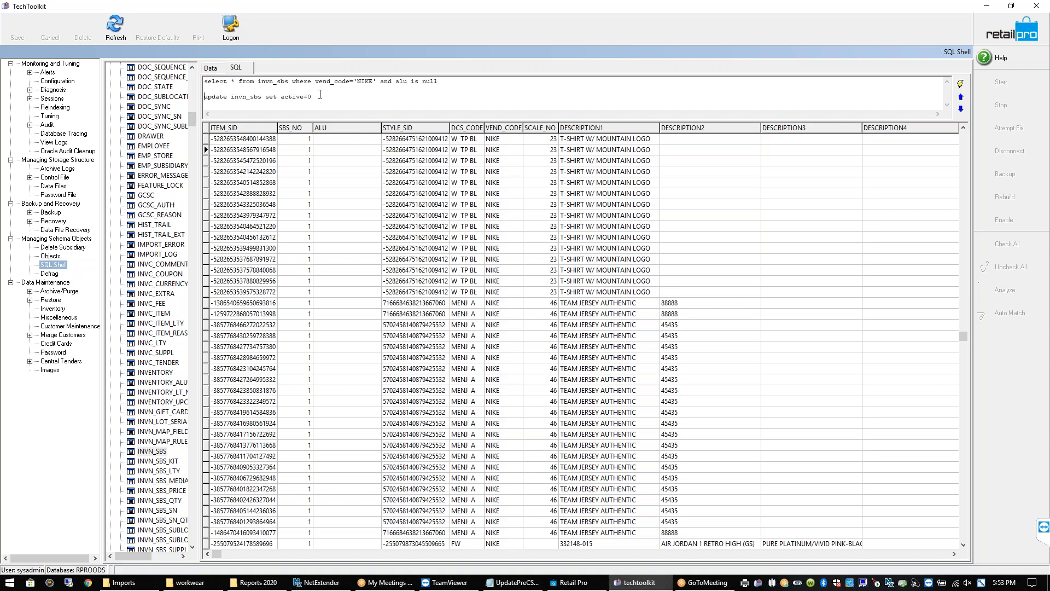
key("ctrl+a")
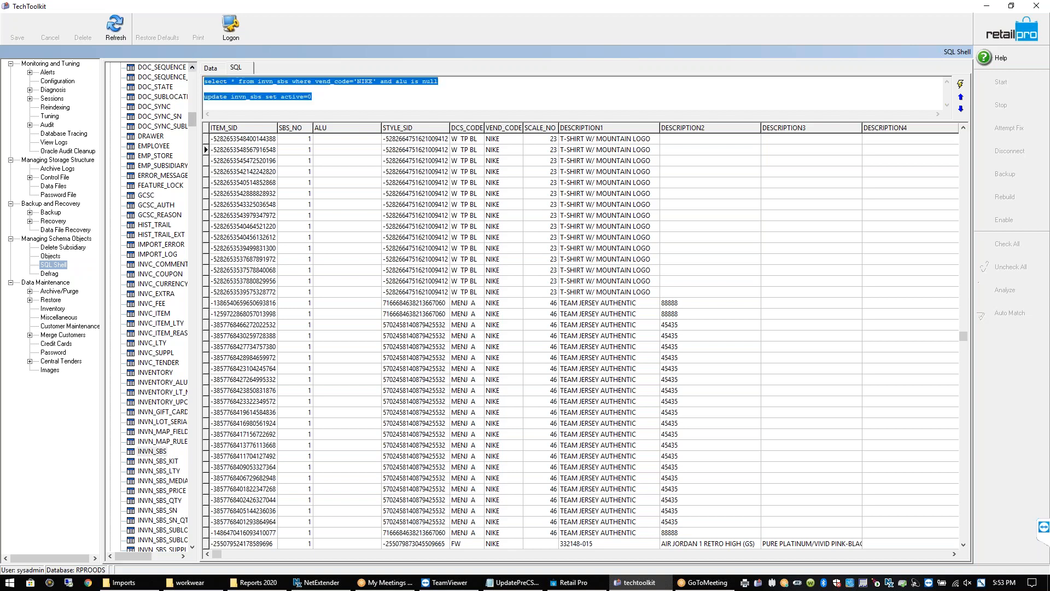
left_click(367, 92)
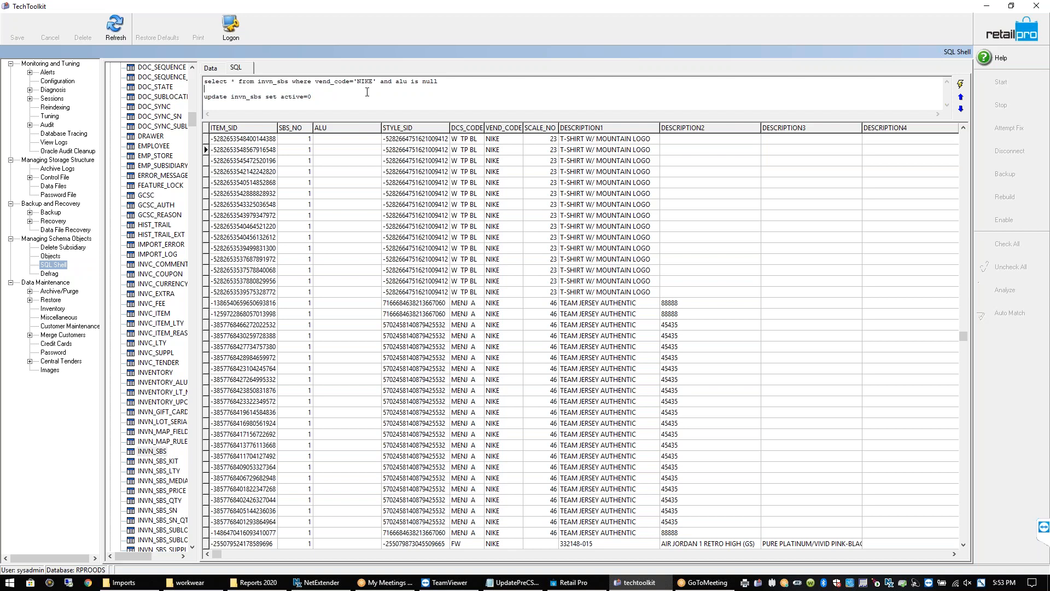
left_click(1007, 31)
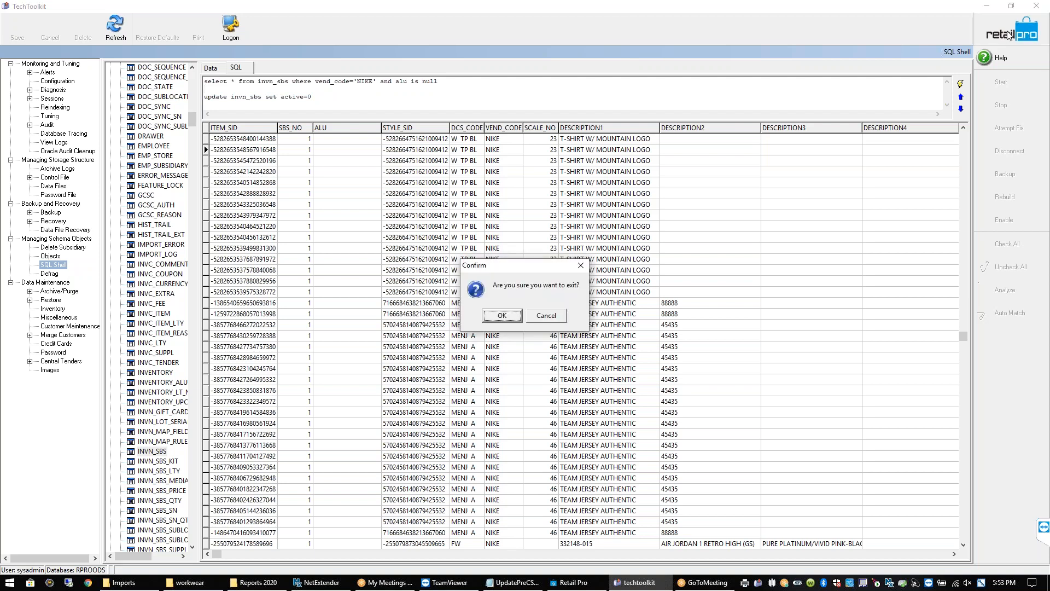
Confirm the TechToolkit exit, glance at and close Inventory, then bring up Employee Mgmt
left_click(502, 315)
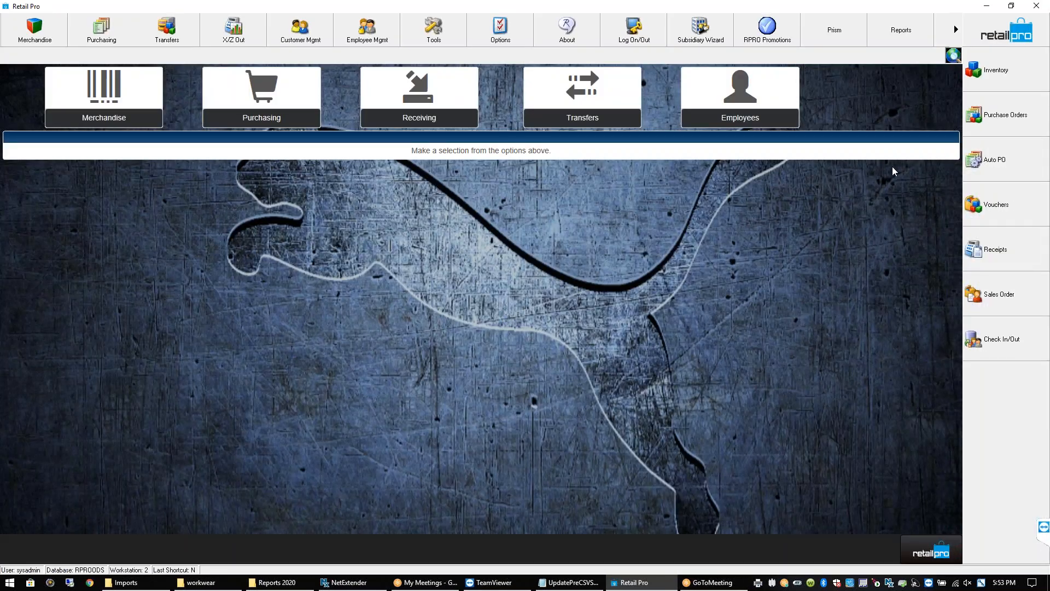
left_click(996, 67)
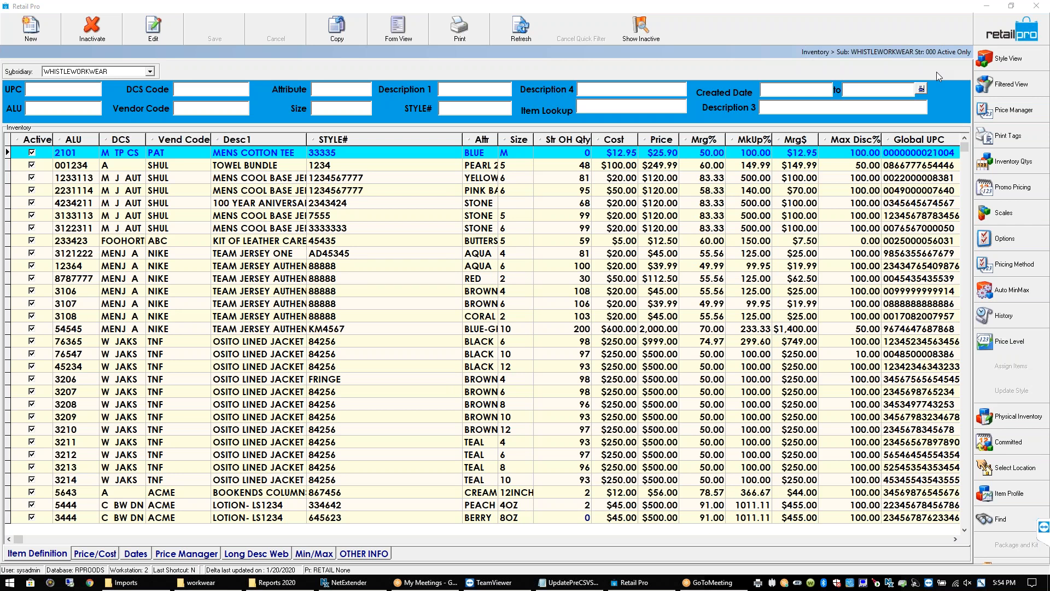
left_click(1024, 30)
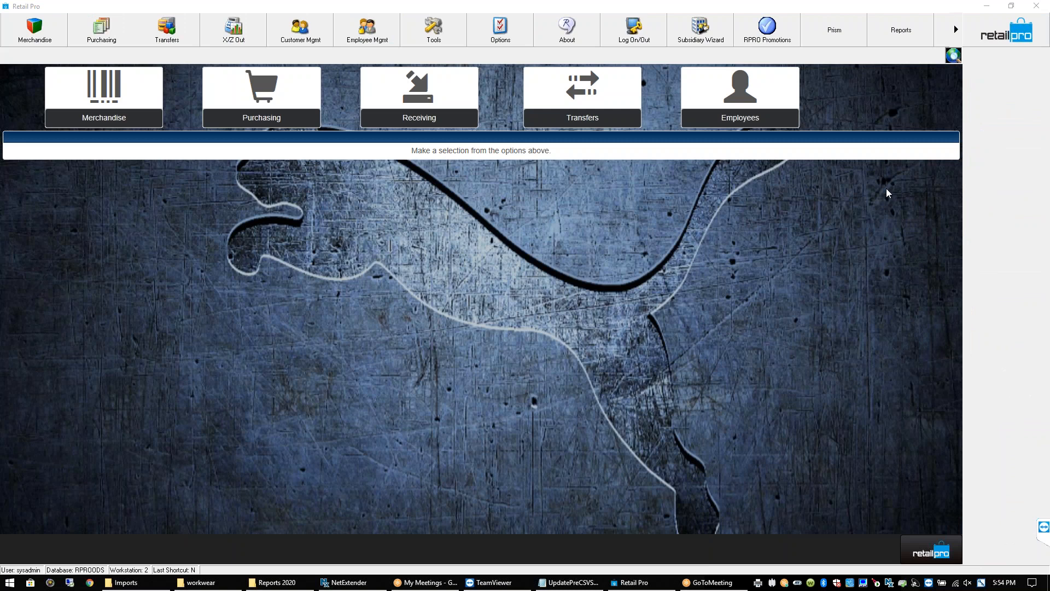
left_click(371, 34)
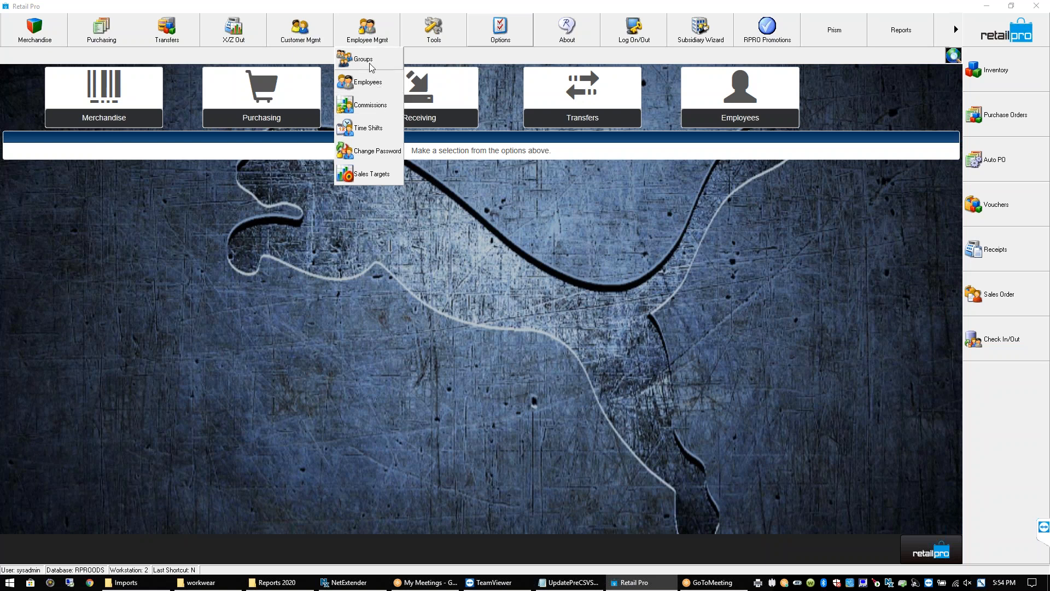
Browse the BUYERS_COPY, ADMIN, BUYERS and POS groups and the Policy tab, then open POS in Form View
left_click(363, 59)
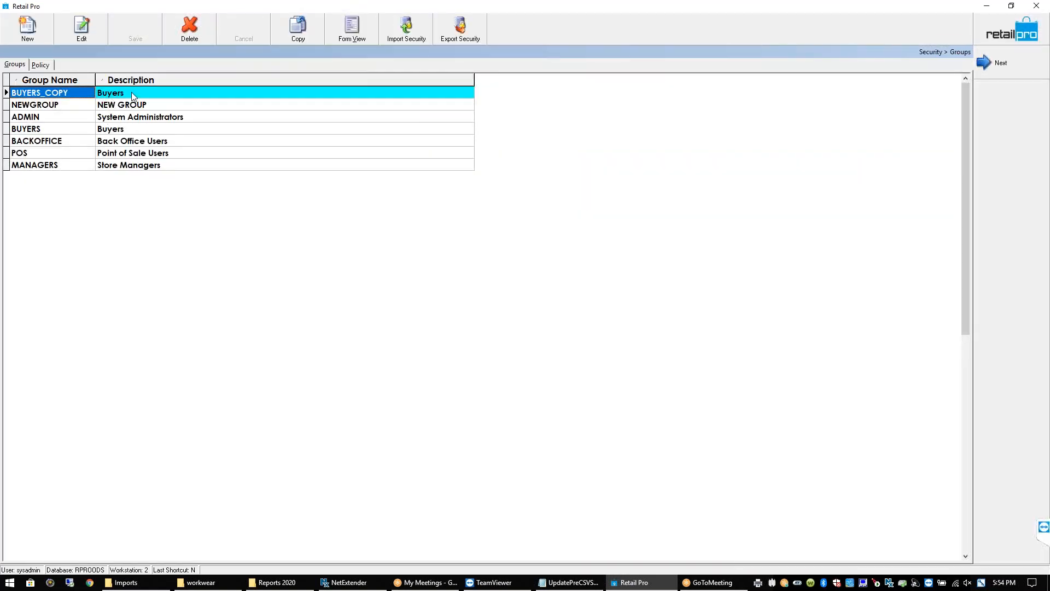
left_click(133, 94)
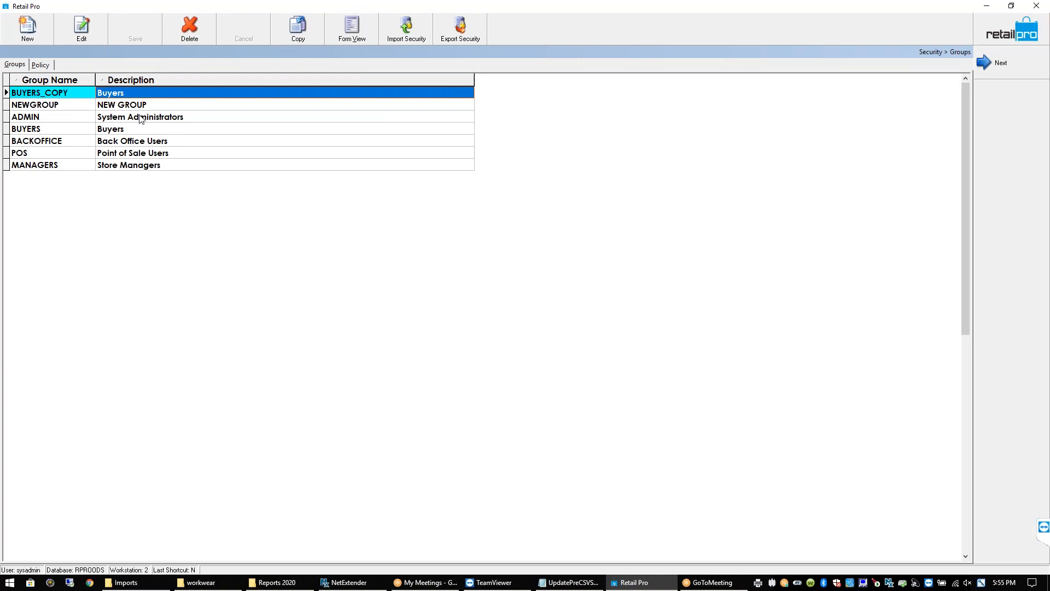
left_click(141, 119)
left_click(135, 130)
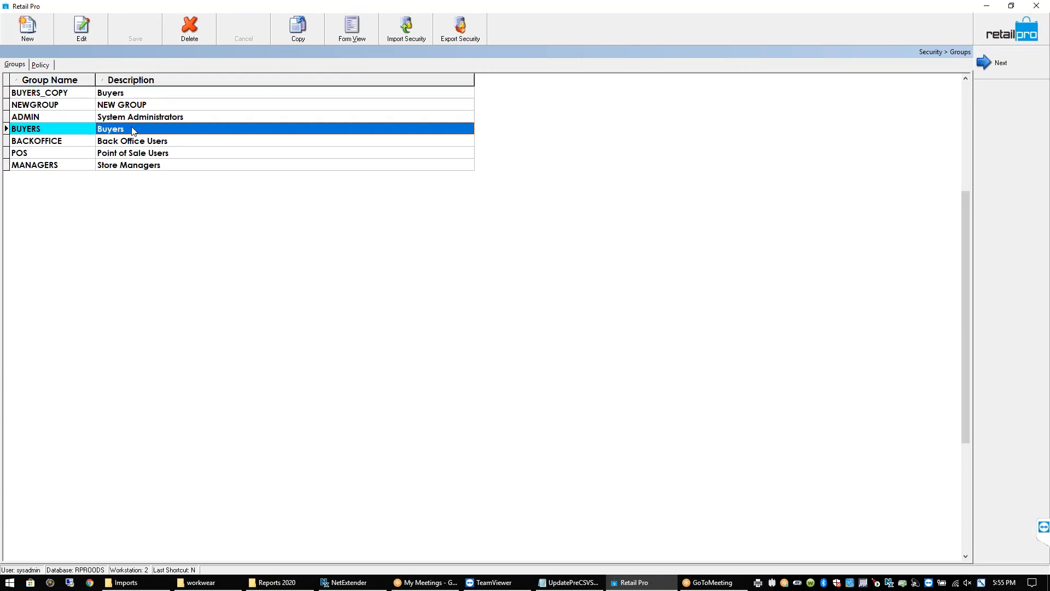
left_click(143, 157)
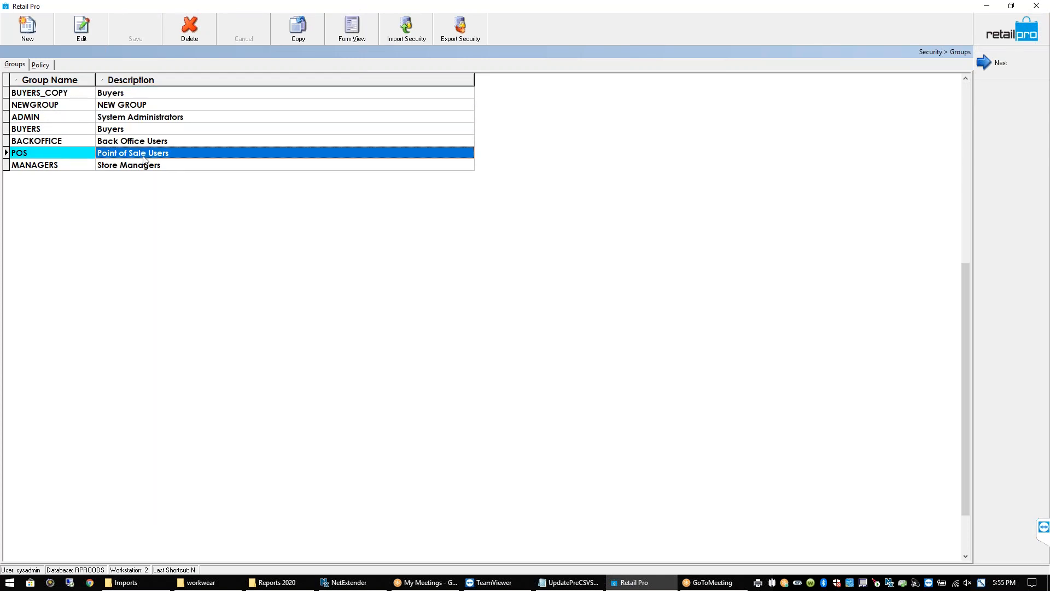
left_click(41, 65)
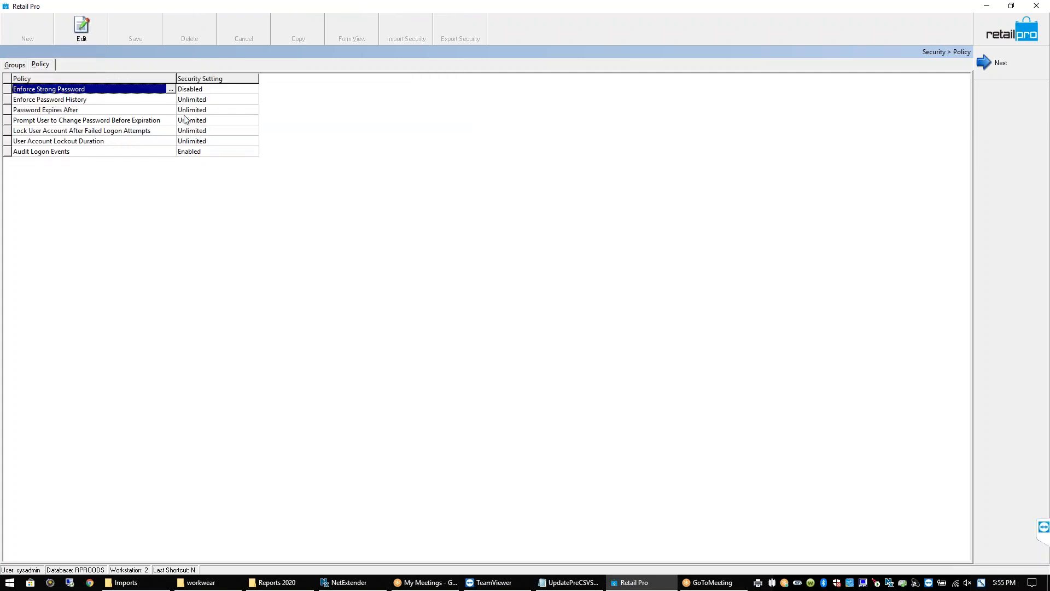
left_click(15, 66)
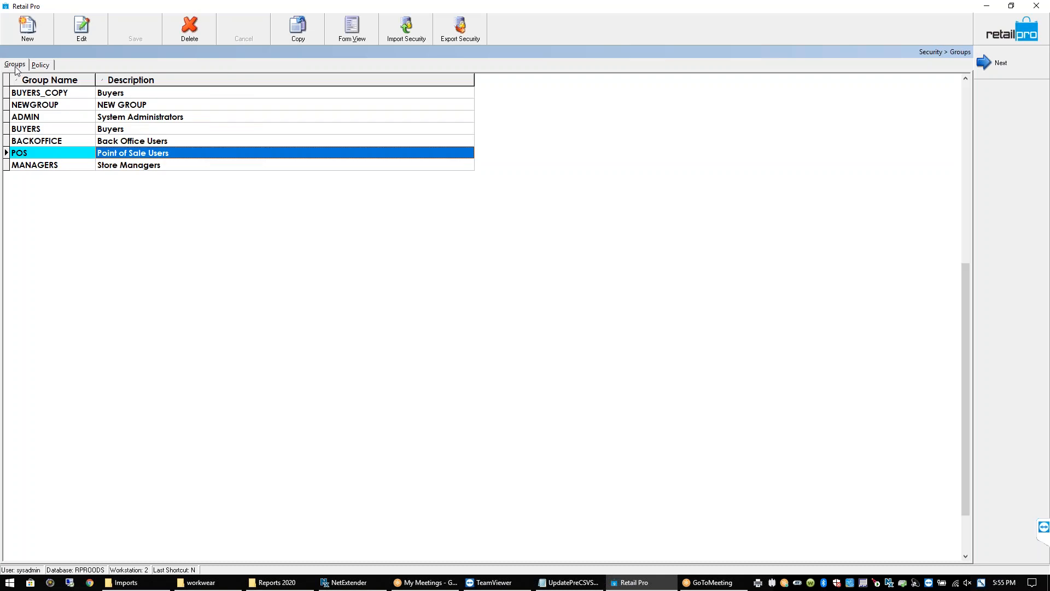
left_click(350, 38)
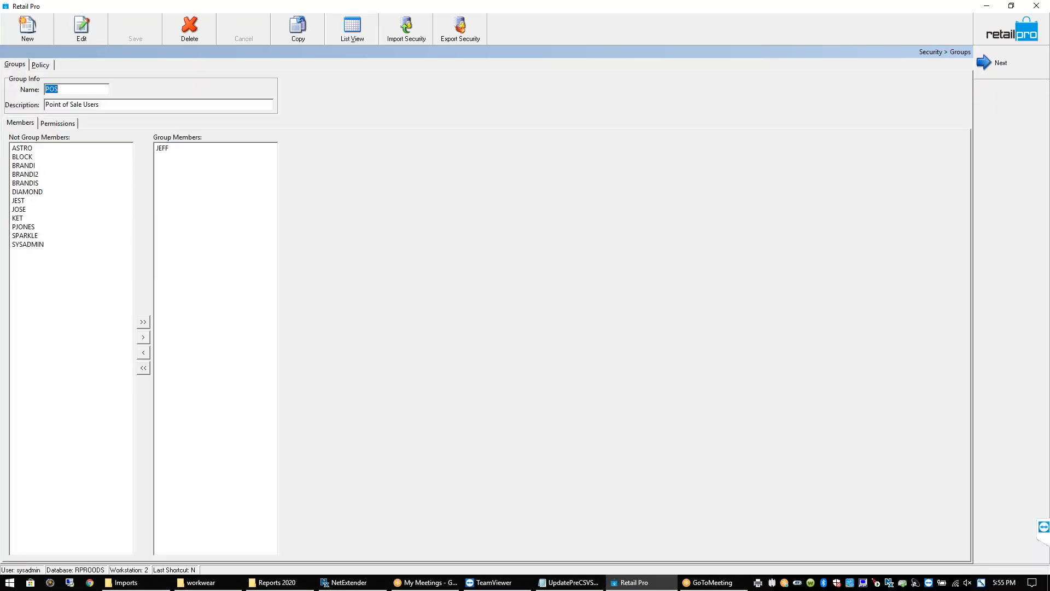
Open the POS group's Permissions tab and browse its report and customer permissions
left_click(58, 124)
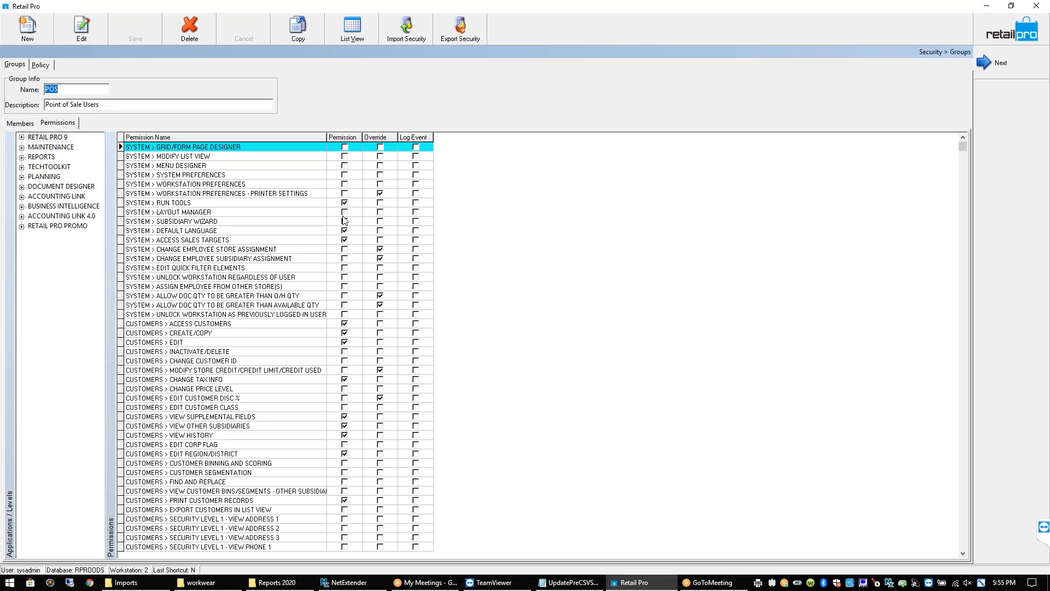
left_click(22, 157)
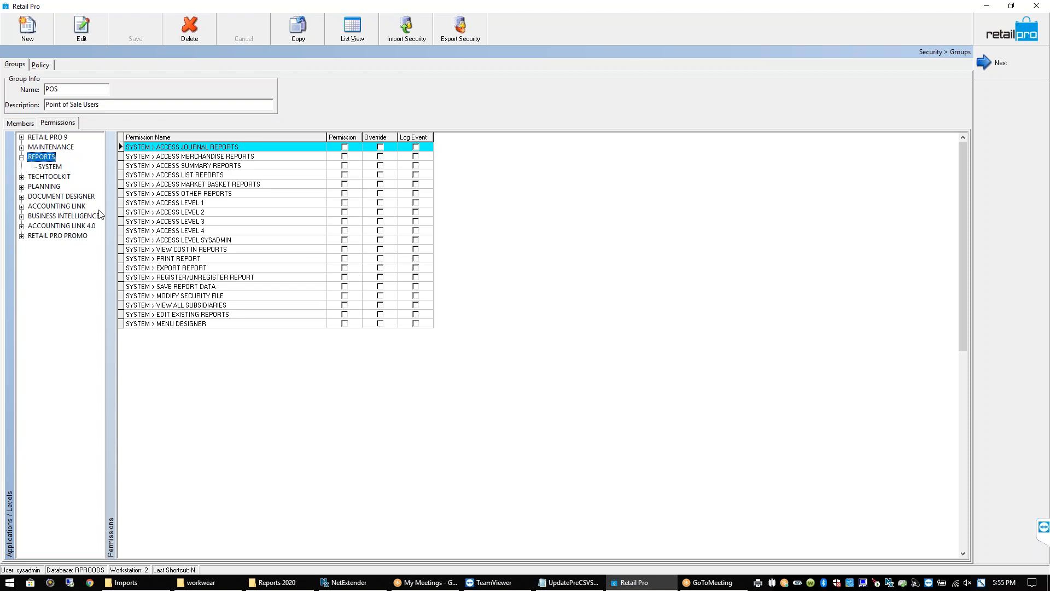
left_click(22, 137)
left_click(65, 156)
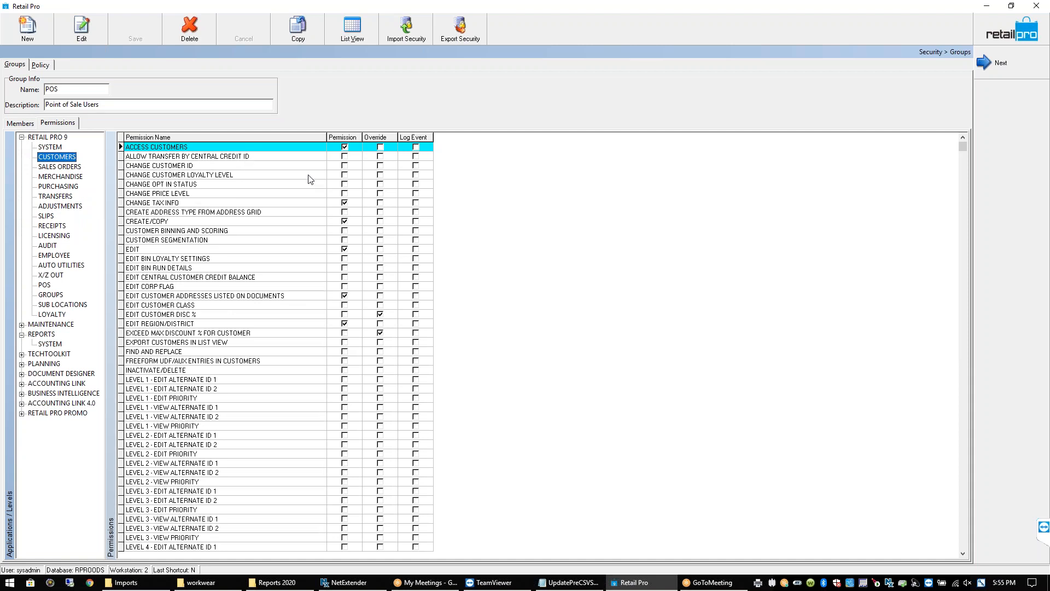
left_click(349, 231)
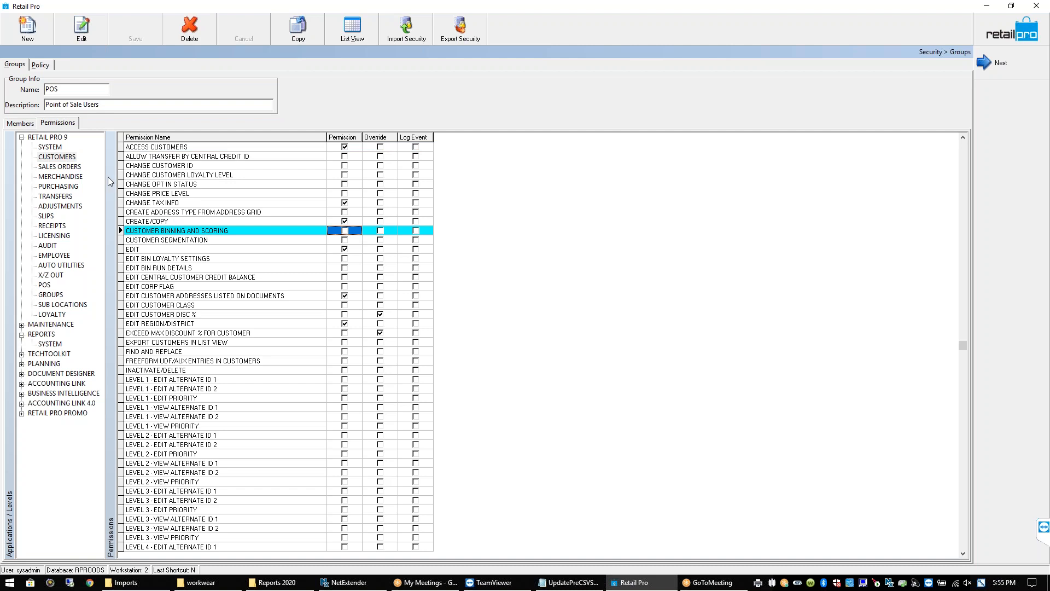
left_click(67, 177)
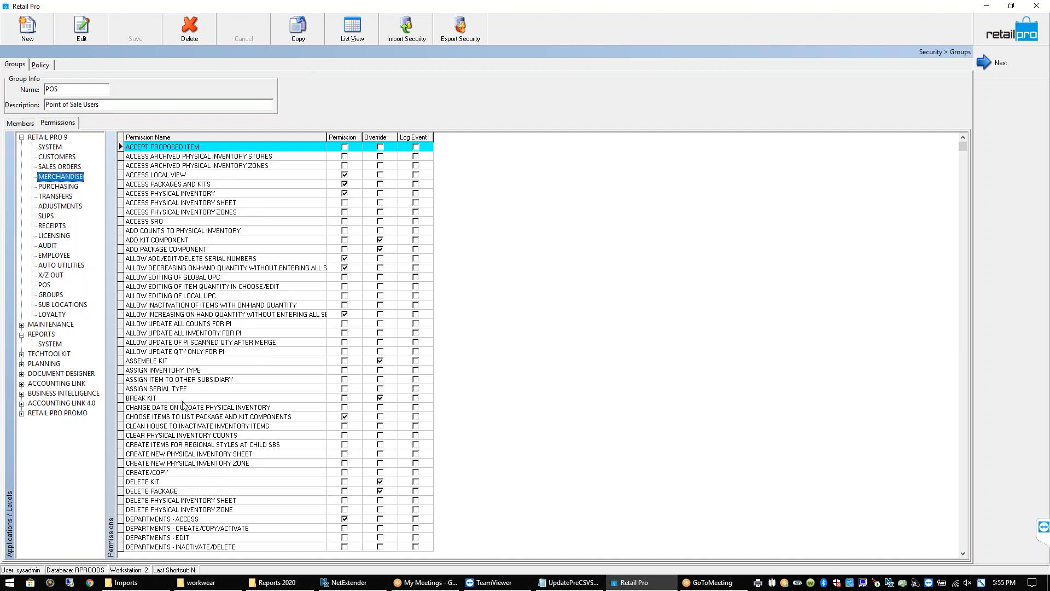
Step through the merchandise vendor permissions, stopping on VENDORS - EDIT
left_click(192, 416)
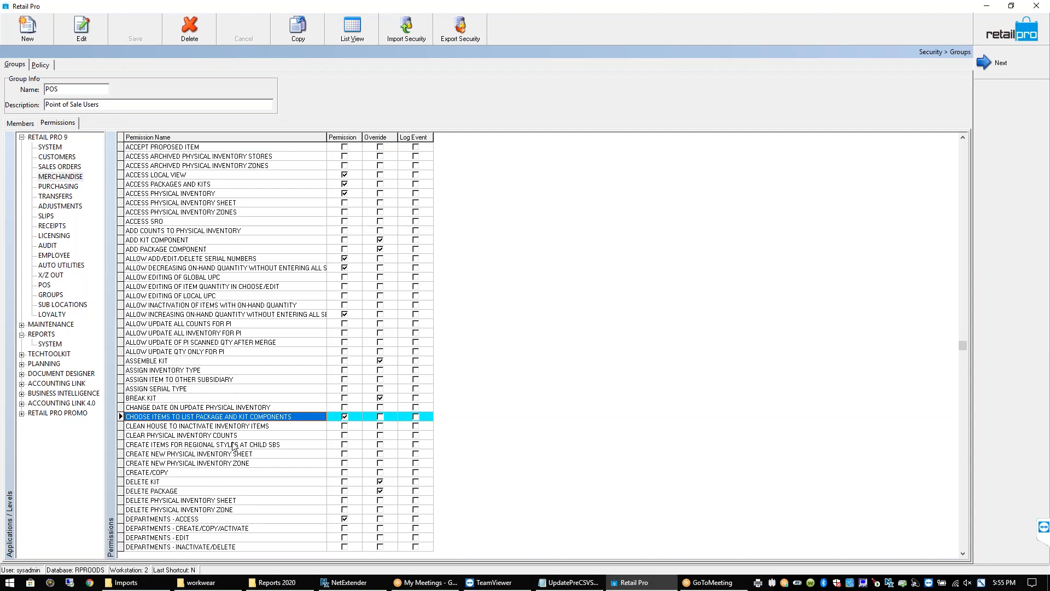
key("Down")
key("Down")
key("Down")
key("Down")
key("Down")
key("Down")
key("Down")
key("Down")
key("Down")
key("Down")
key("Down")
key("Down")
key("Down")
key("Down")
key("Down")
key("Down")
key("Down")
key("Down")
key("Down")
key("Down")
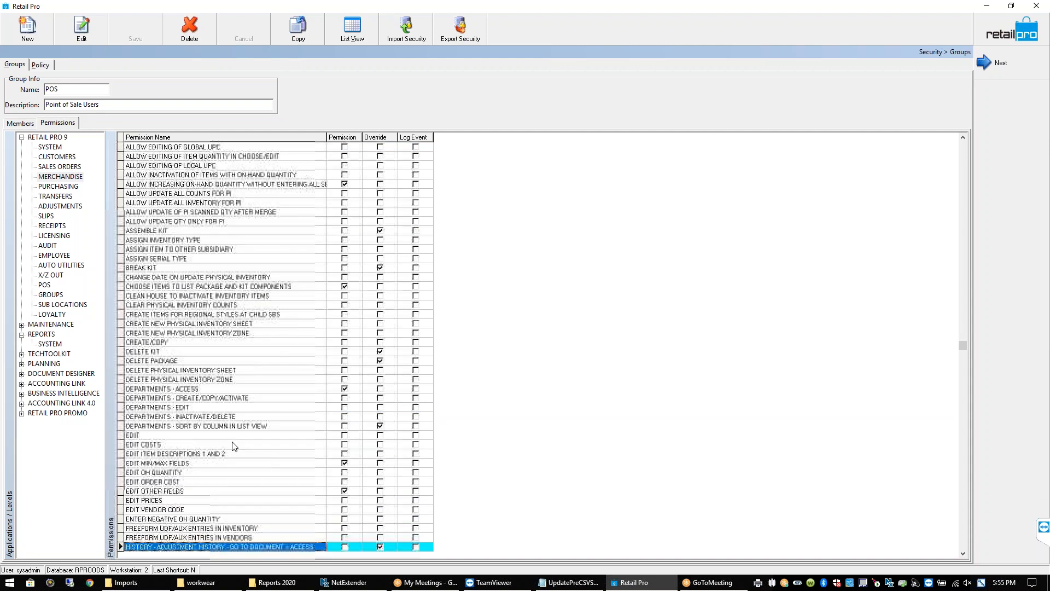
key("Down")
key("Down")
key("Down")
key("Down")
key("Down")
key("Down")
key("Down")
key("Down")
key("Down")
key("Down")
key("Down")
key("Down")
key("Down")
key("Down")
key("Down")
key("Down")
key("Down")
key("Down")
key("Down")
key("Down")
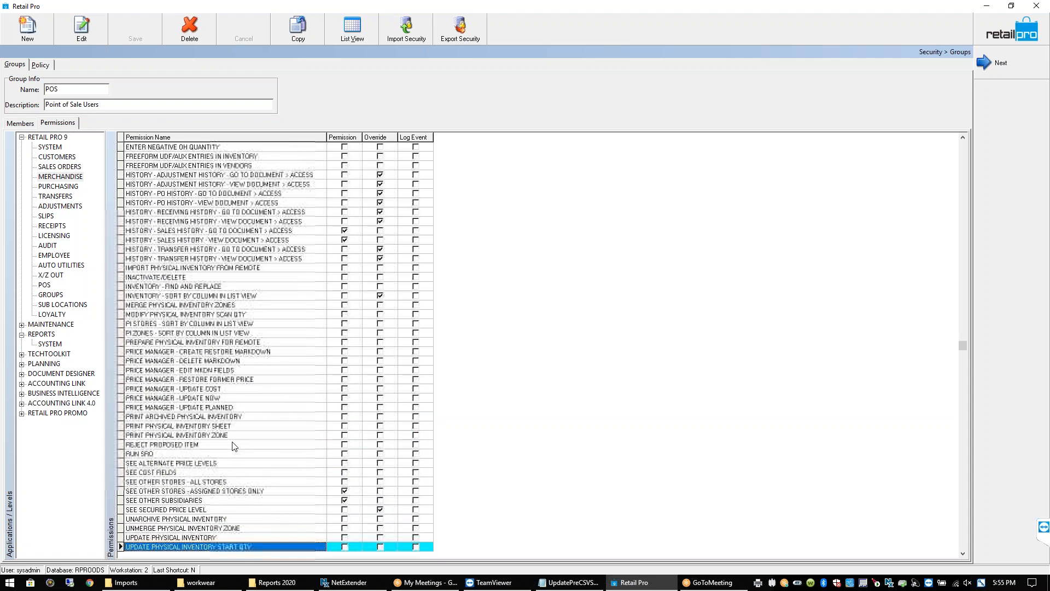
key("Down")
key("Down")
key("Down")
key("Down")
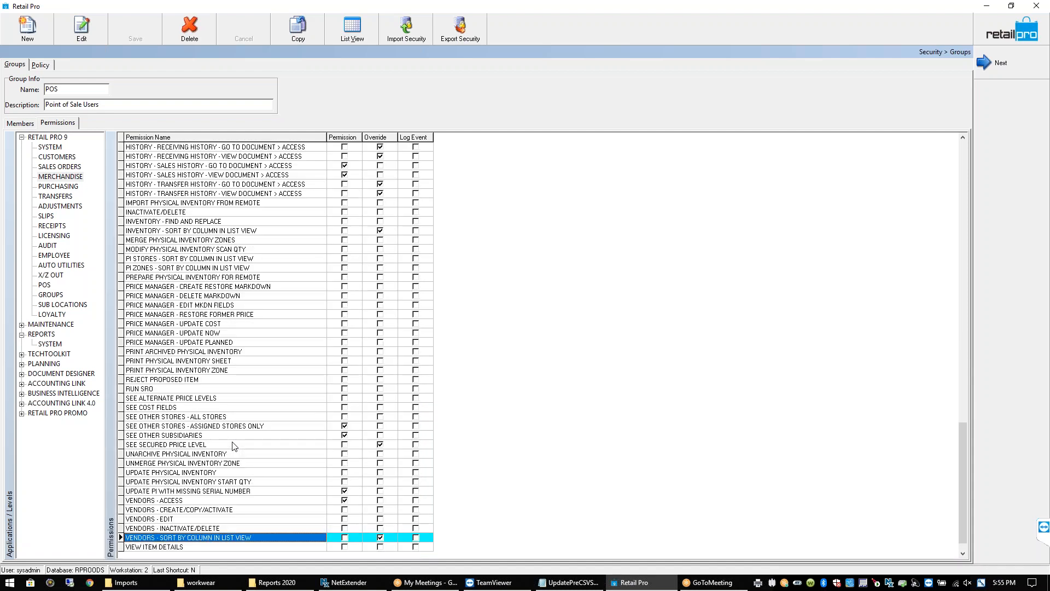
key("Up")
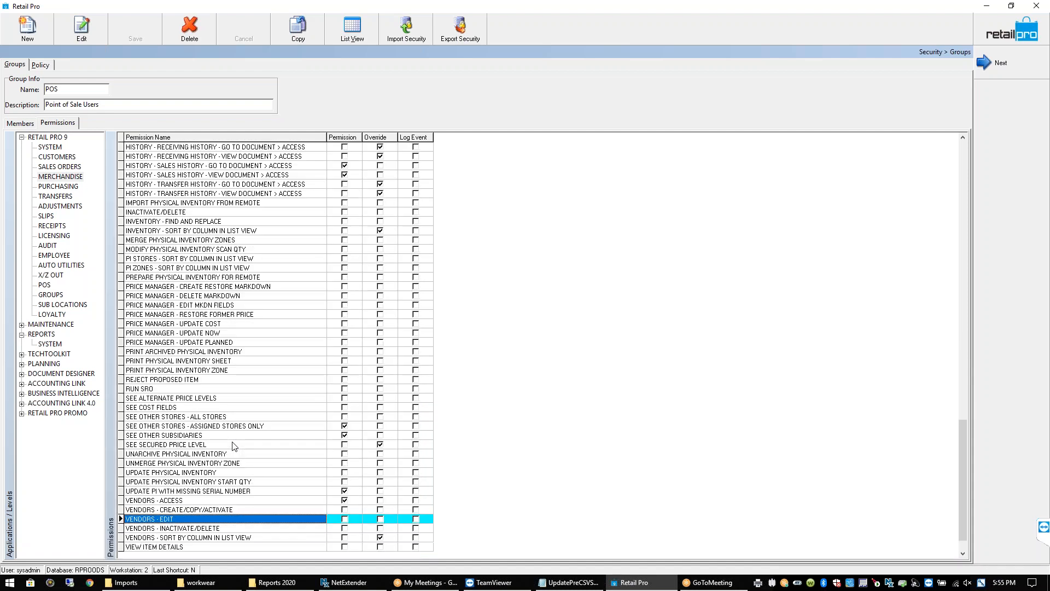
left_click(345, 519)
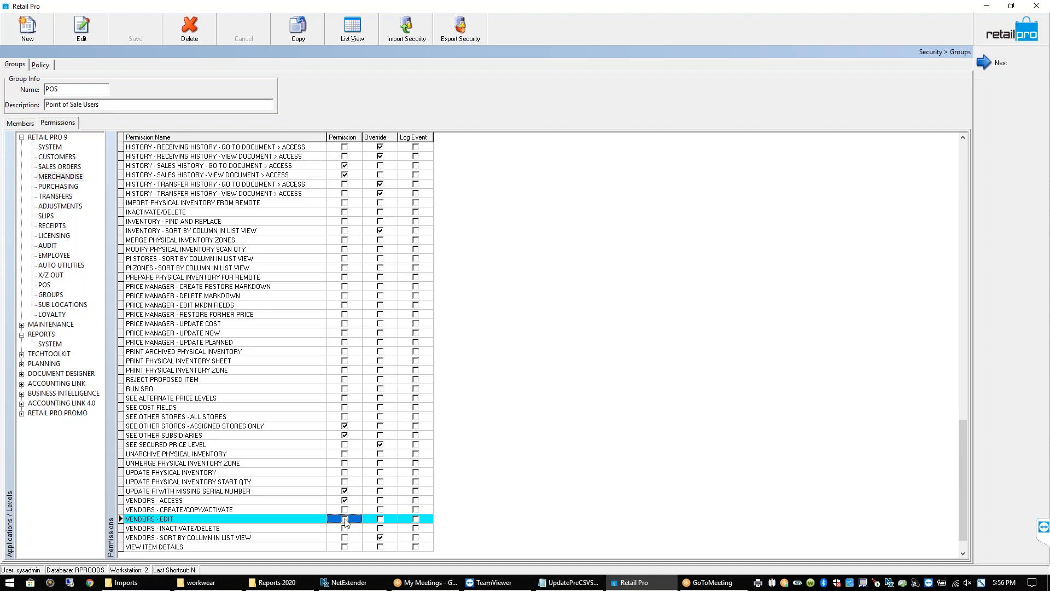
left_click(207, 519)
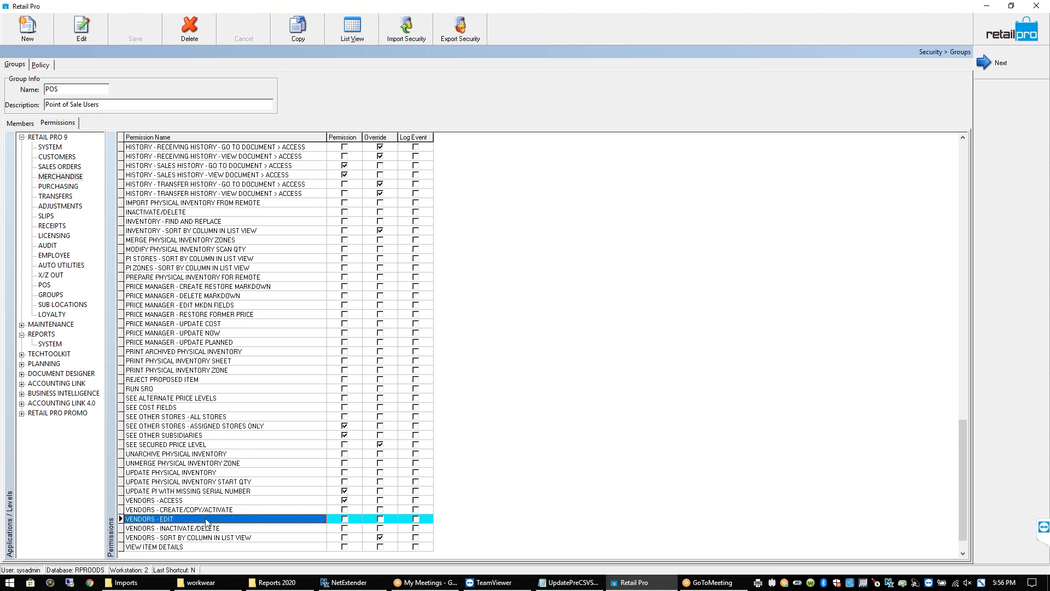
left_click(348, 524)
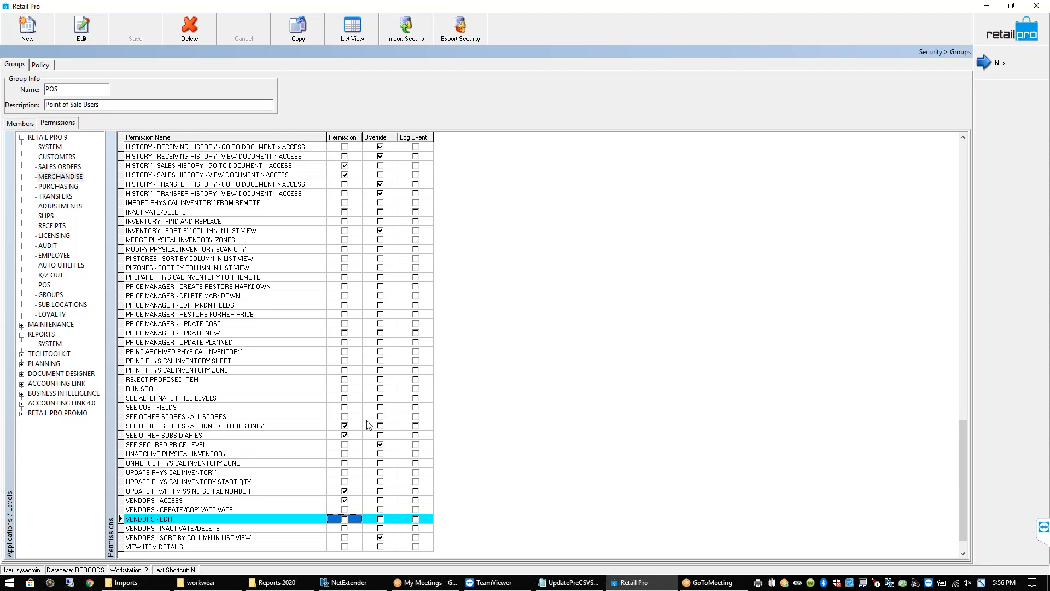
Inspect the inventory find-and-replace, sort-by-column, merge zones and inactivate/delete permissions
left_click(344, 224)
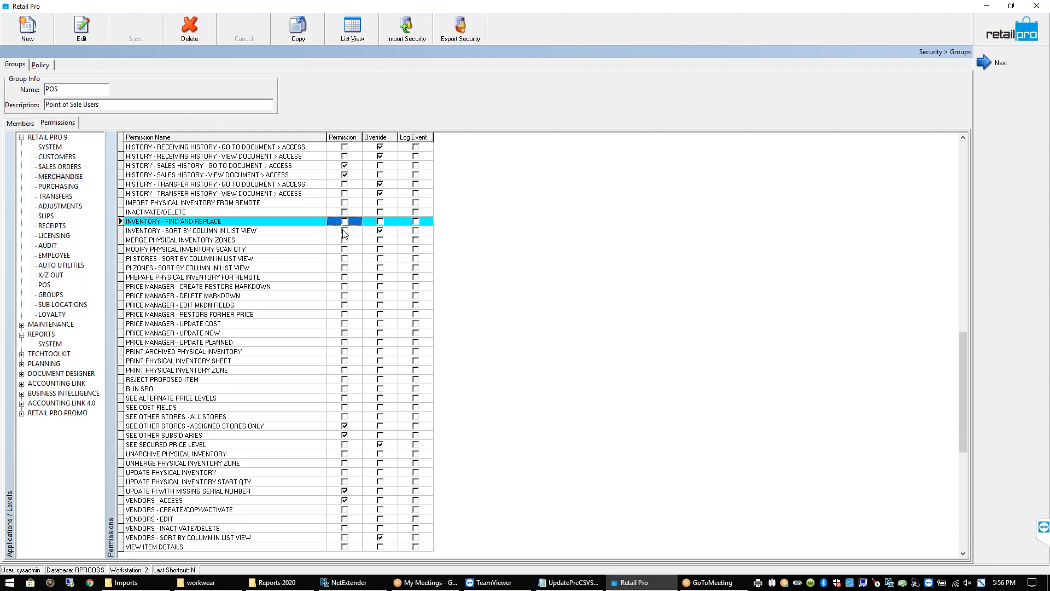
left_click(345, 233)
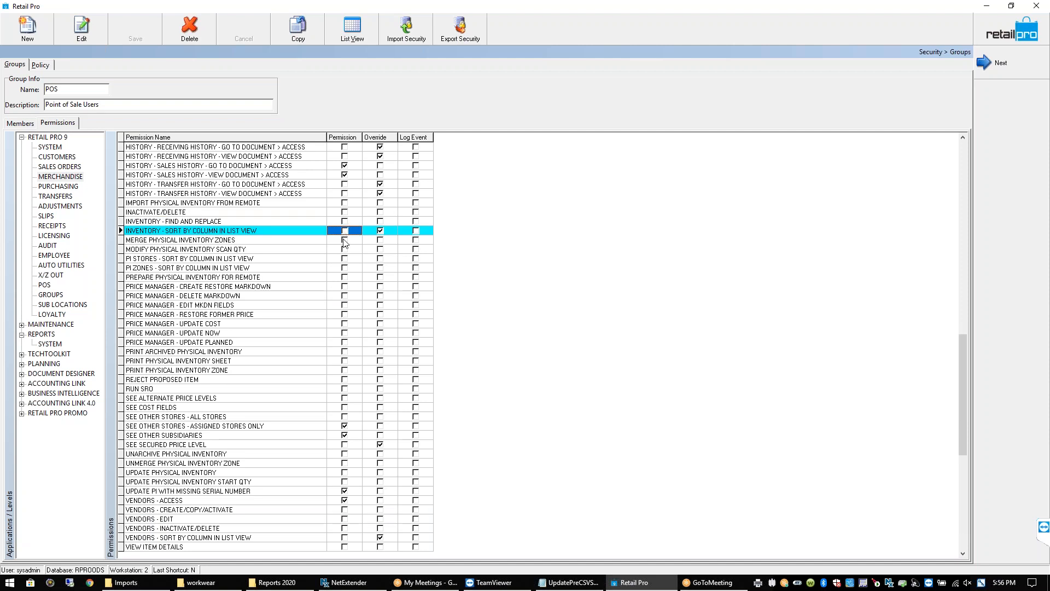
left_click(345, 242)
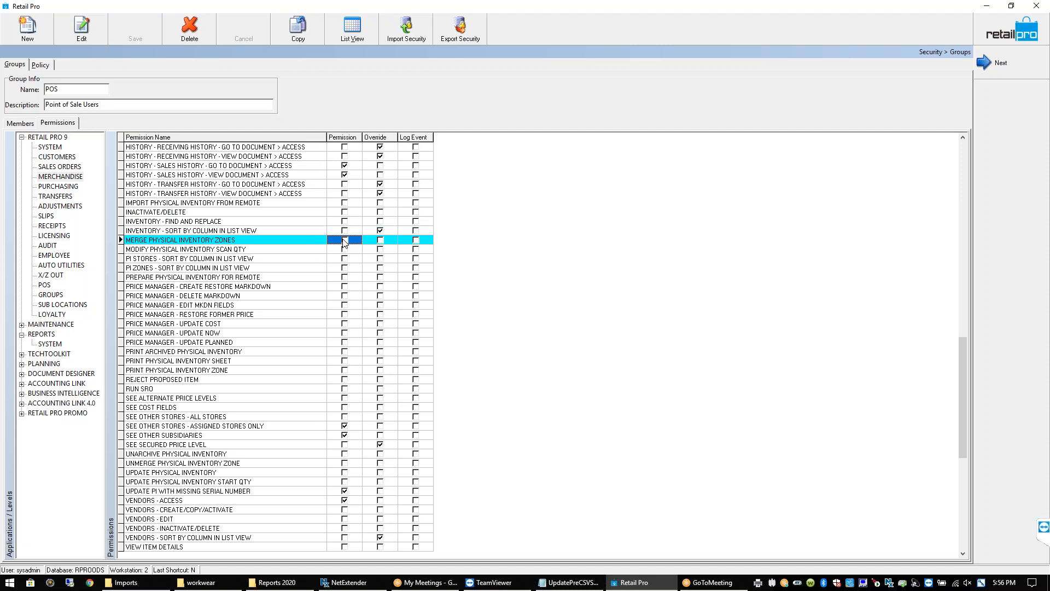
left_click(345, 213)
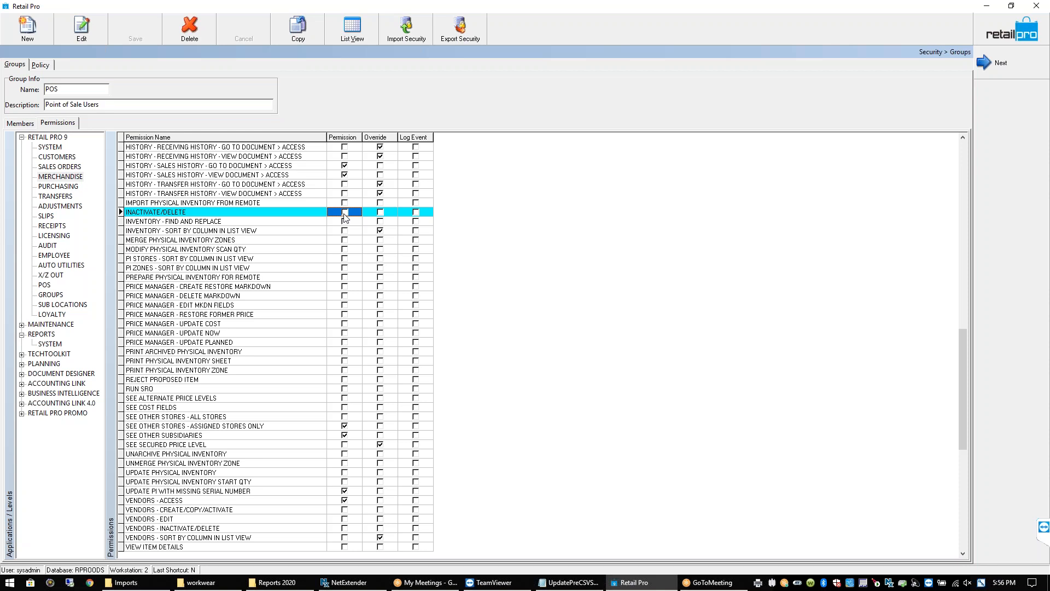
key("Up")
key("Up")
key("Up")
key("Up")
key("Up")
key("Up")
key("Up")
key("Up")
key("Up")
key("Up")
key("Up")
key("Up")
key("Up")
key("Up")
key("Up")
key("Up")
key("Up")
key("Up")
key("Up")
key("Up")
key("Up")
key("Up")
key("Up")
key("Up")
key("Up")
key("Up")
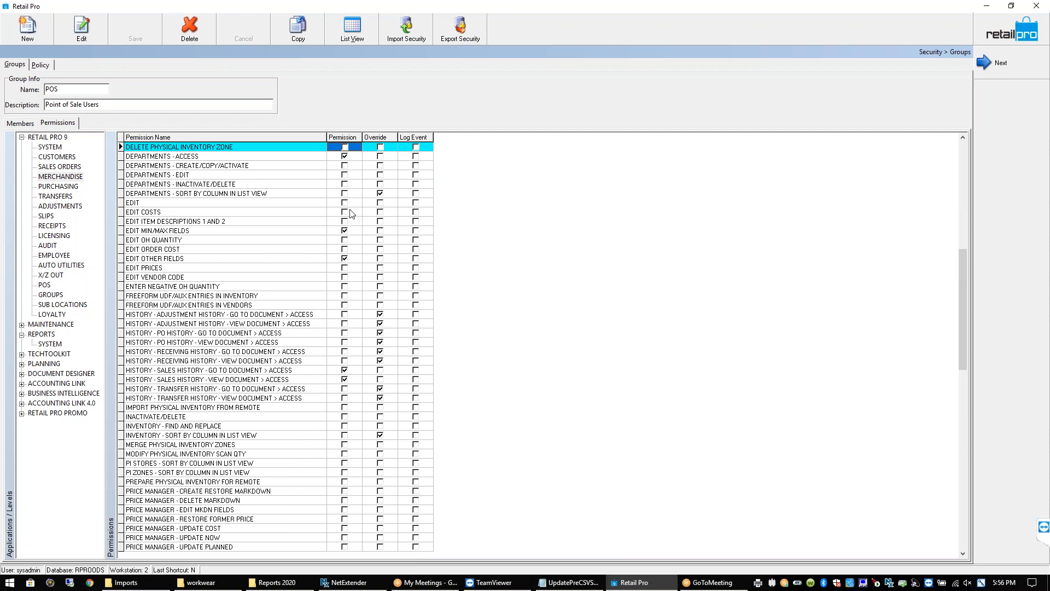
left_click(254, 207)
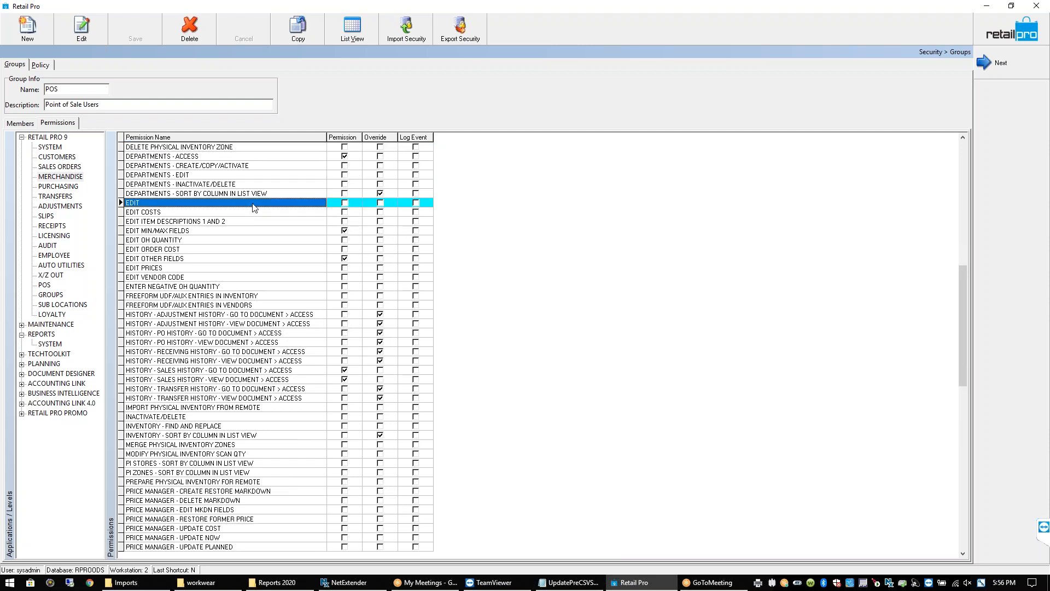
left_click(253, 213)
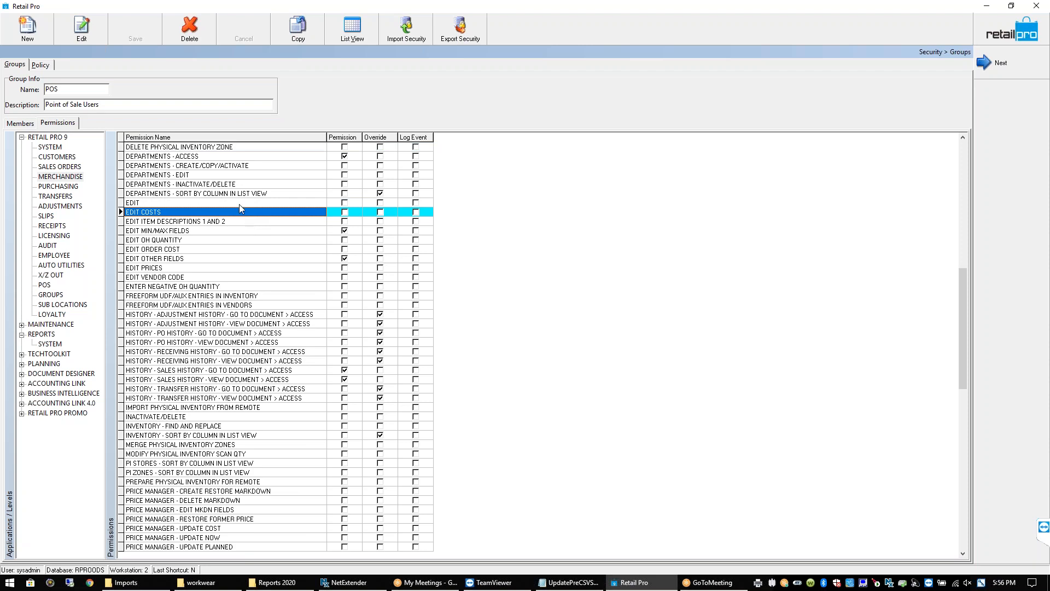
left_click(240, 205)
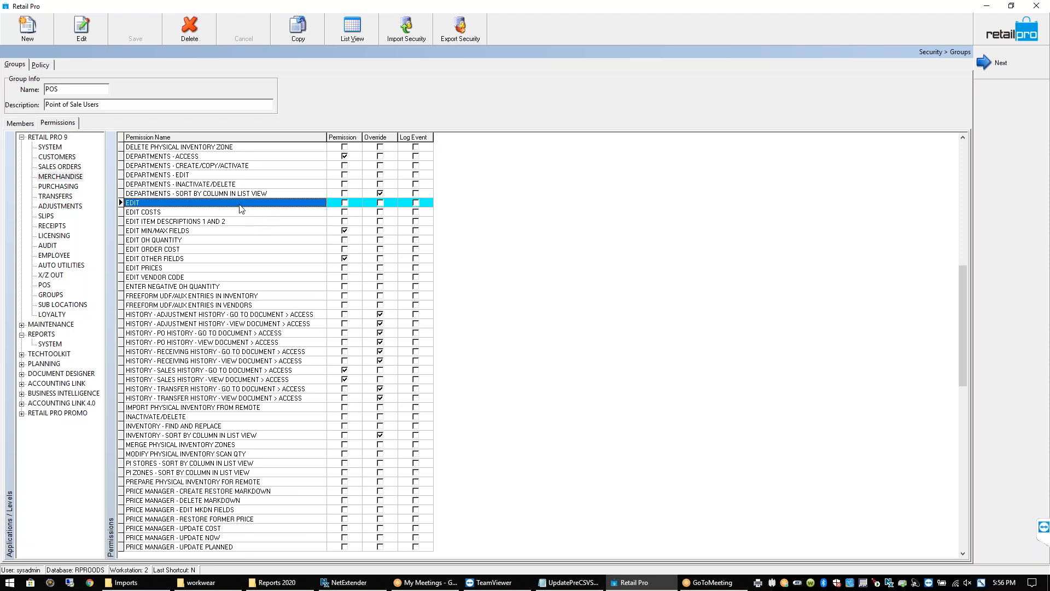
left_click(227, 241)
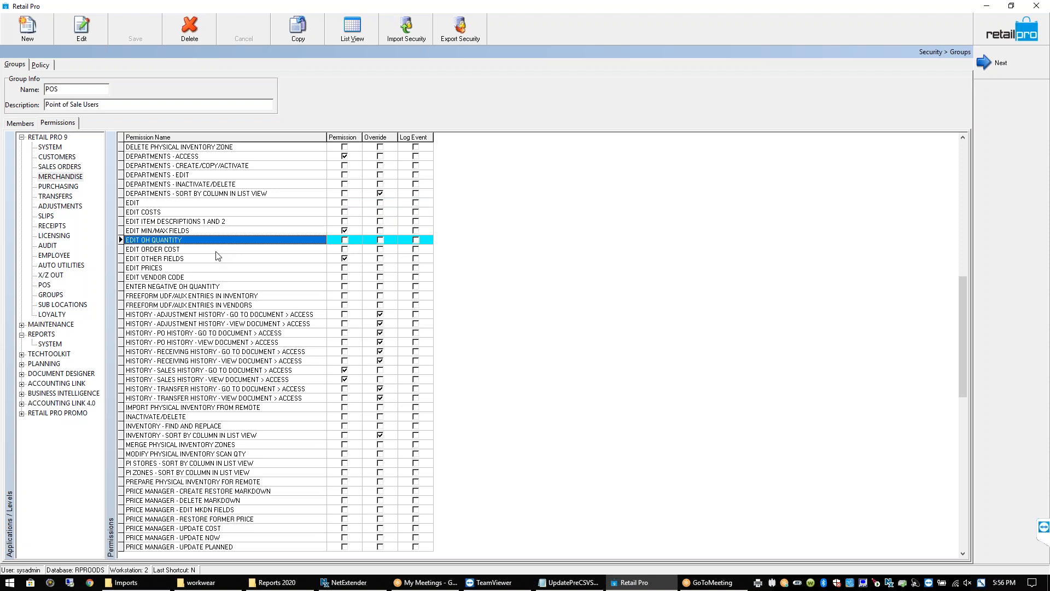
left_click(216, 249)
left_click(213, 258)
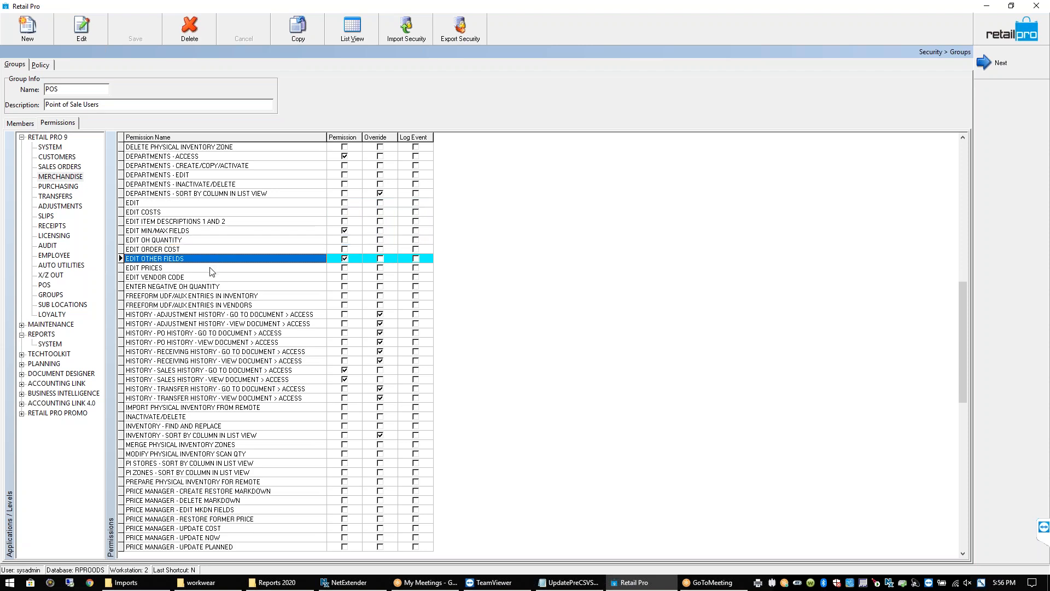
left_click(211, 268)
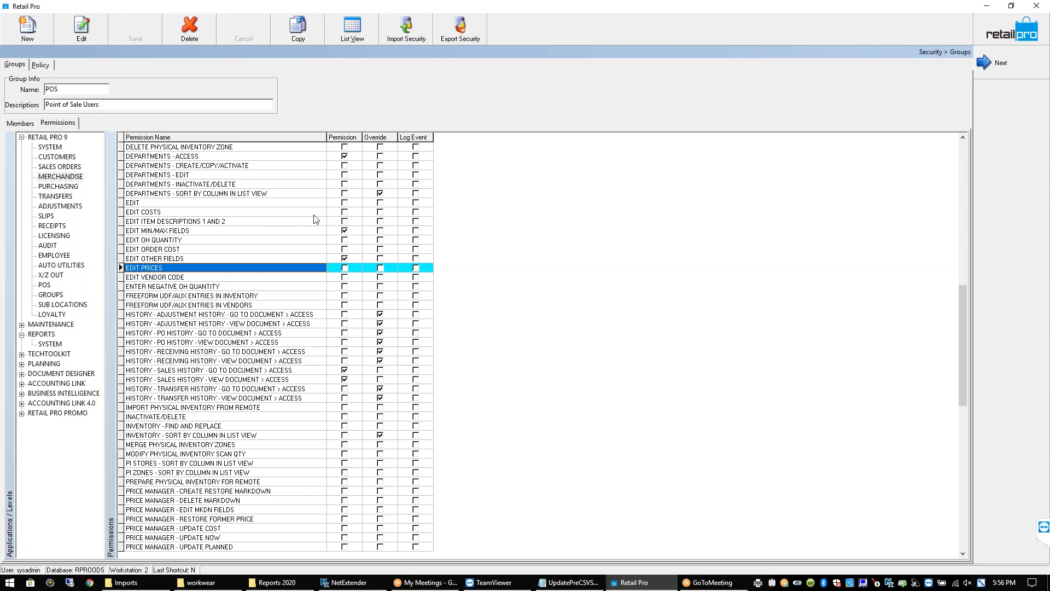
left_click(350, 195)
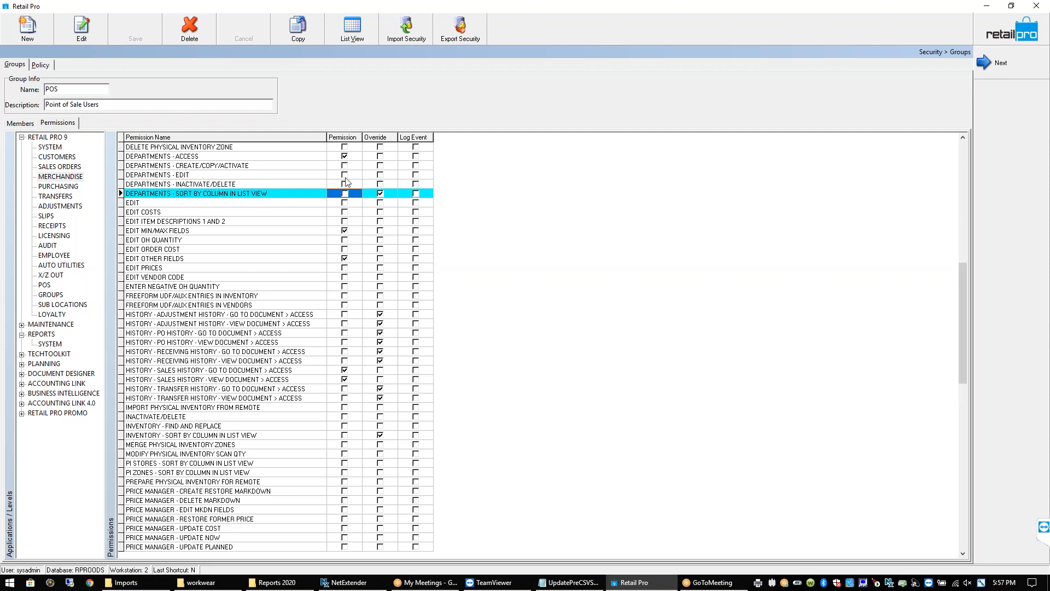
left_click(347, 175)
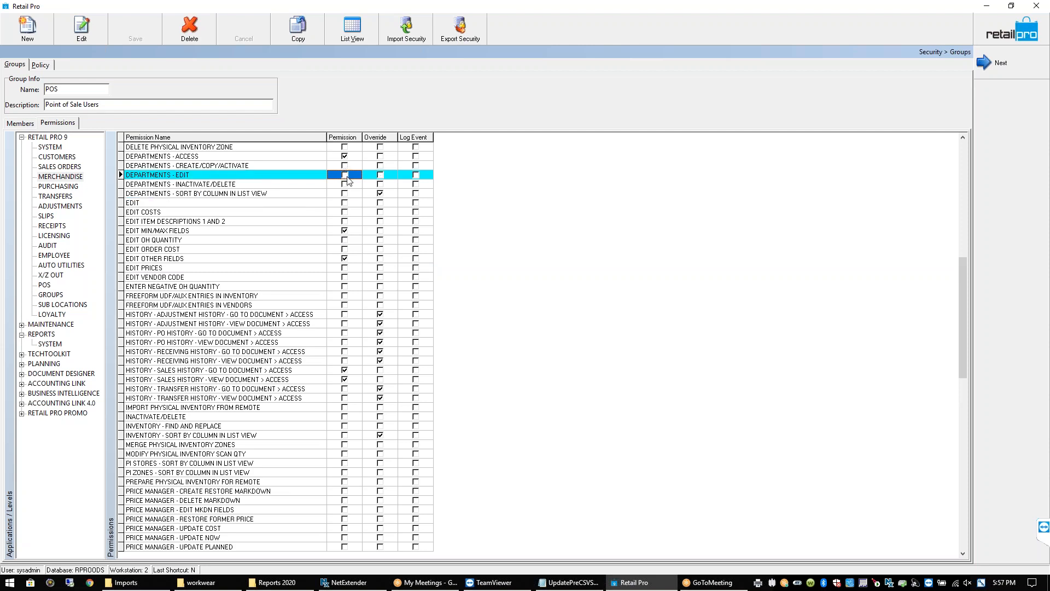
key("Up")
key("Up")
key("Up")
key("Up")
key("Up")
key("Up")
key("Up")
key("Up")
key("Up")
key("Up")
key("Up")
key("Up")
key("Up")
key("Up")
key("Up")
key("Up")
key("Up")
key("Up")
key("Up")
key("Up")
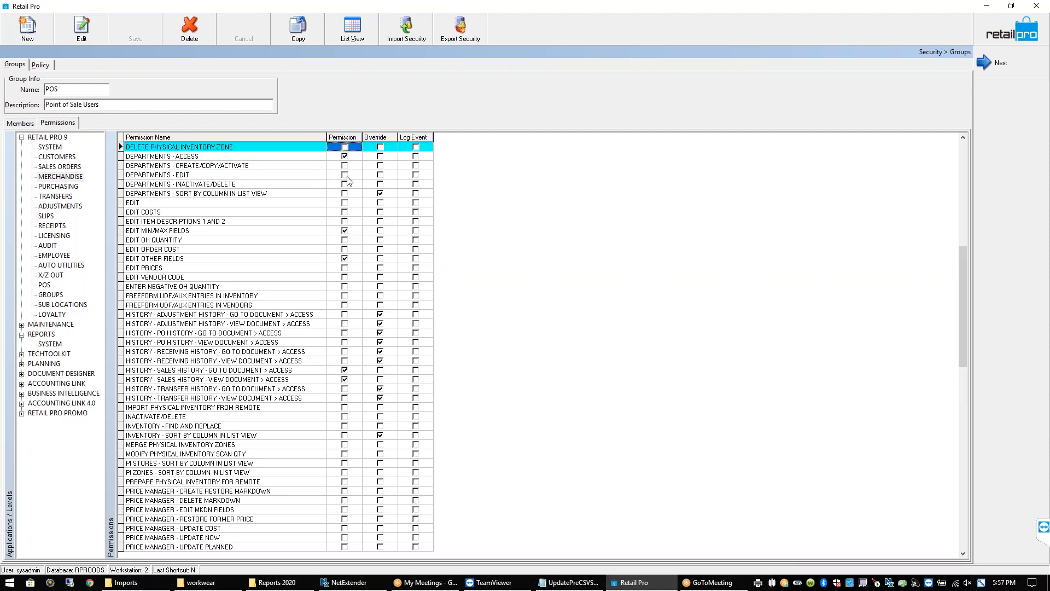
key("Up")
key("Up")
key("Up")
key("Up")
key("Up")
key("Up")
key("Up")
key("Up")
key("Up")
key("Up")
key("Up")
key("Up")
key("Up")
key("Up")
key("Up")
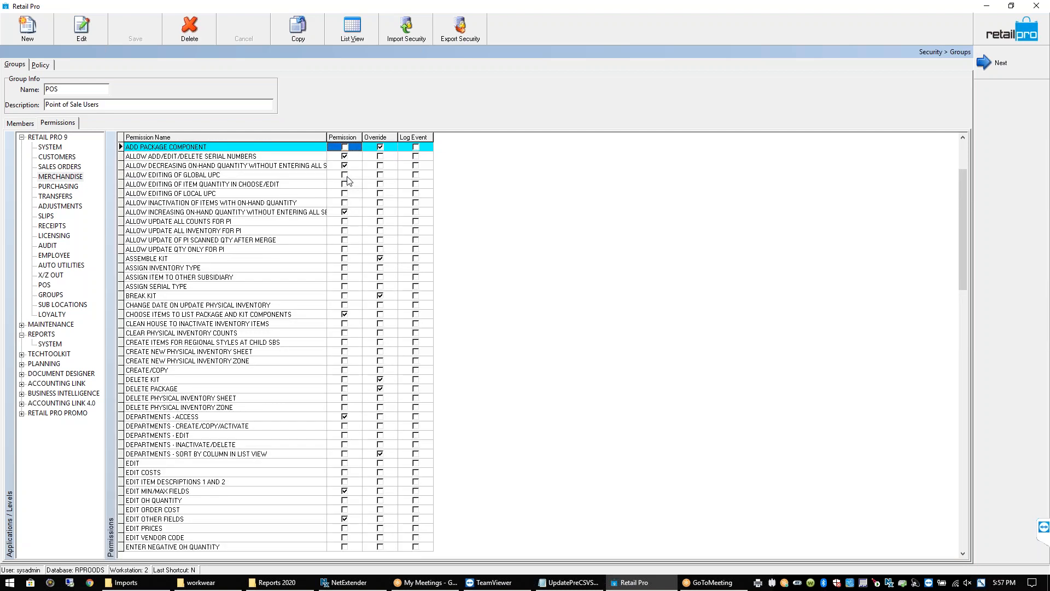
Review the ACCEPT PROPOSED ITEM, ADD KIT COMPONENT, quantity editing and global UPC permissions
key("Up")
key("Up")
key("Up")
key("Up")
key("Up")
key("Up")
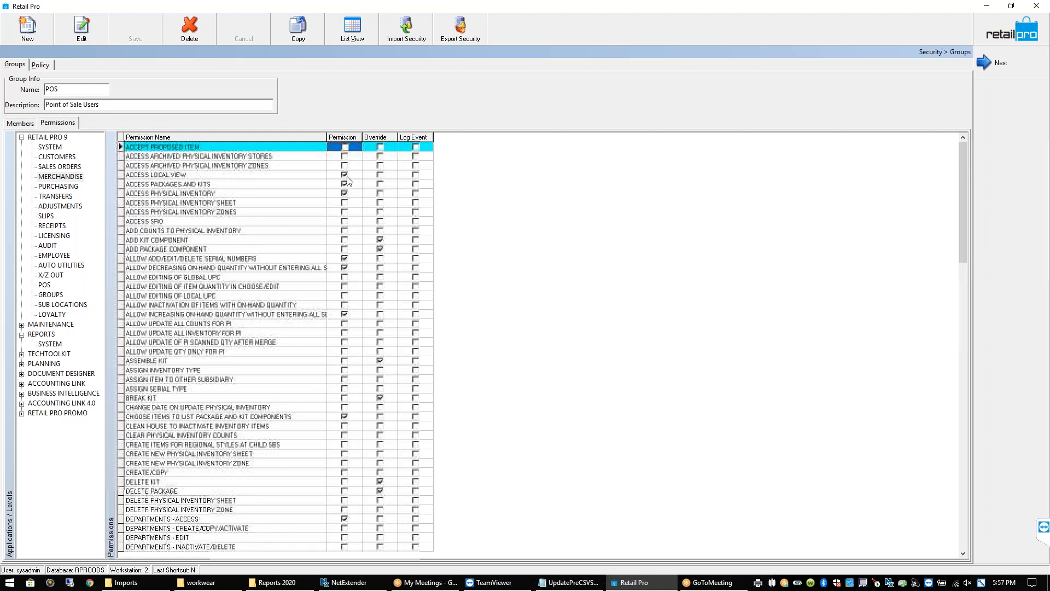
left_click(346, 239)
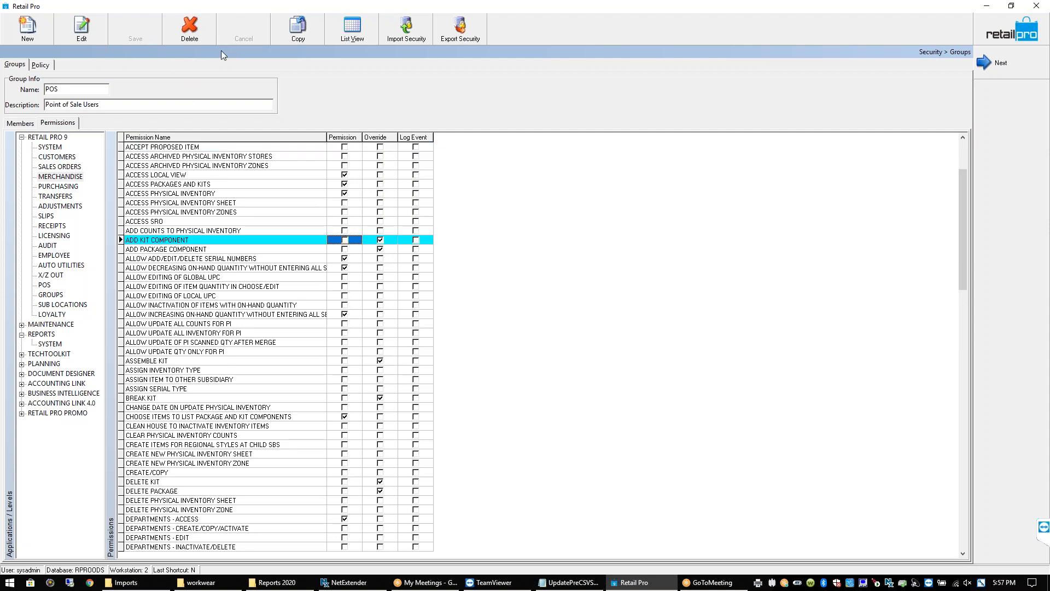
left_click(345, 287)
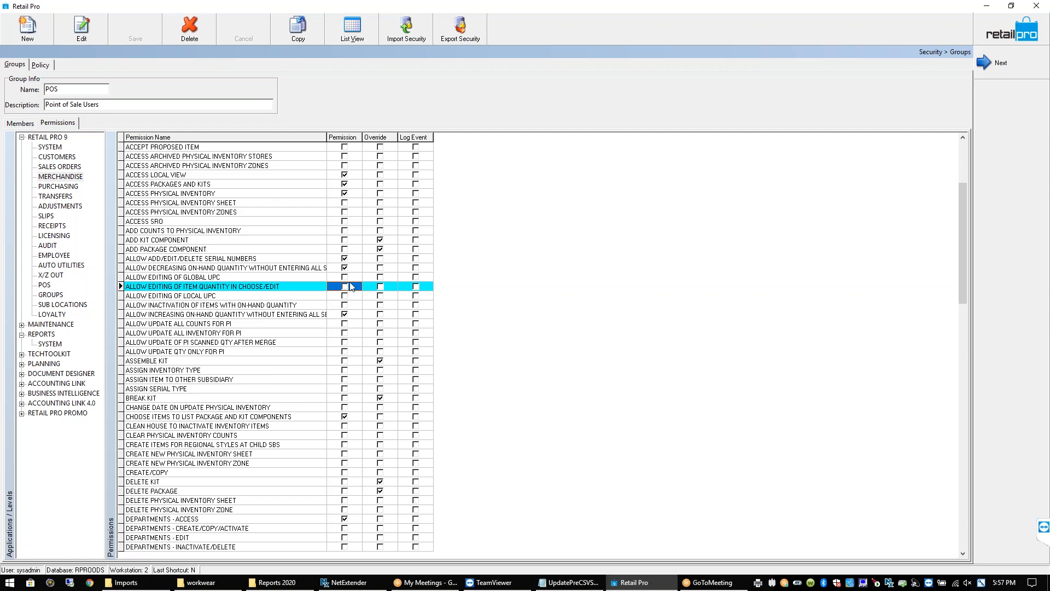
left_click(347, 278)
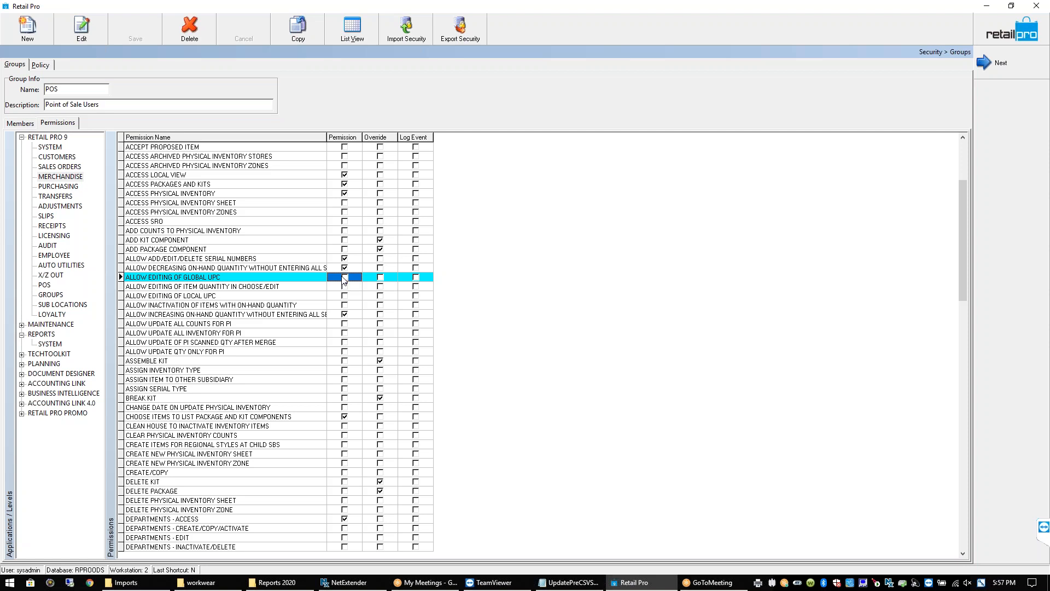
left_click(228, 280)
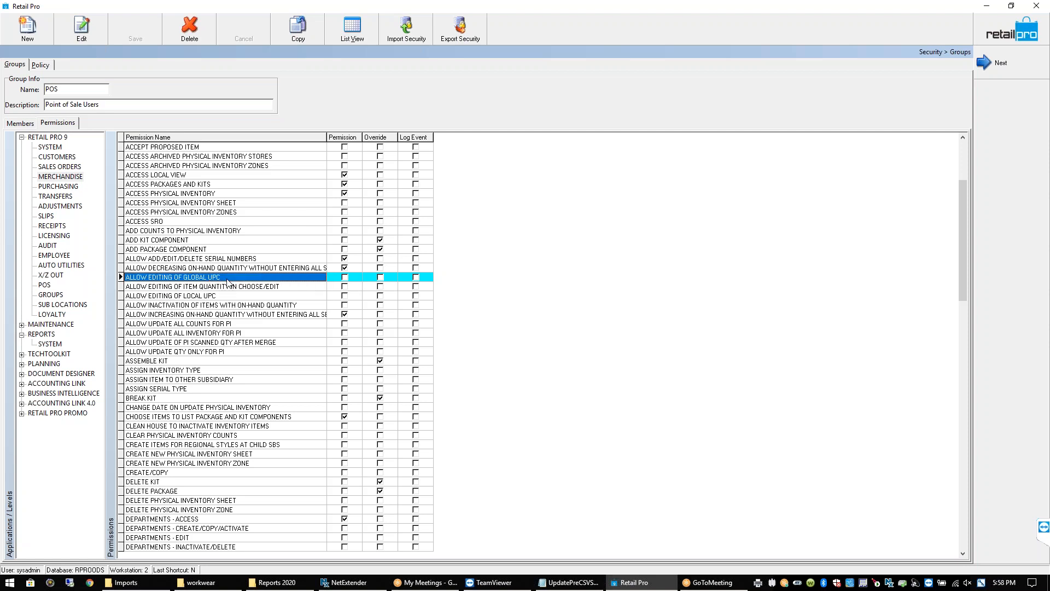
left_click(349, 281)
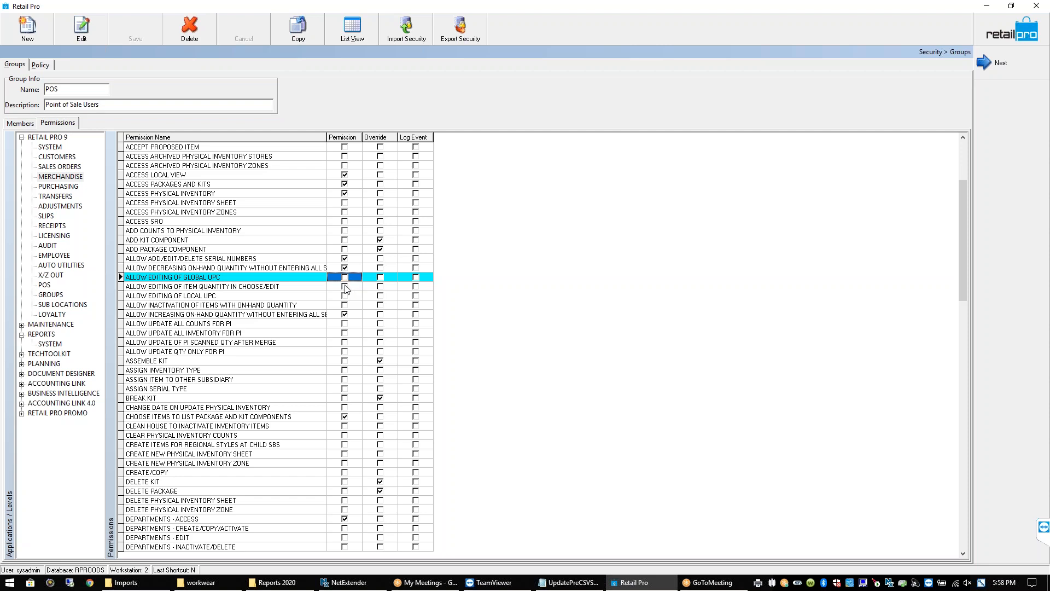
Recheck the quantity editing and global UPC grants, then show the PURCHASING permissions
left_click(345, 288)
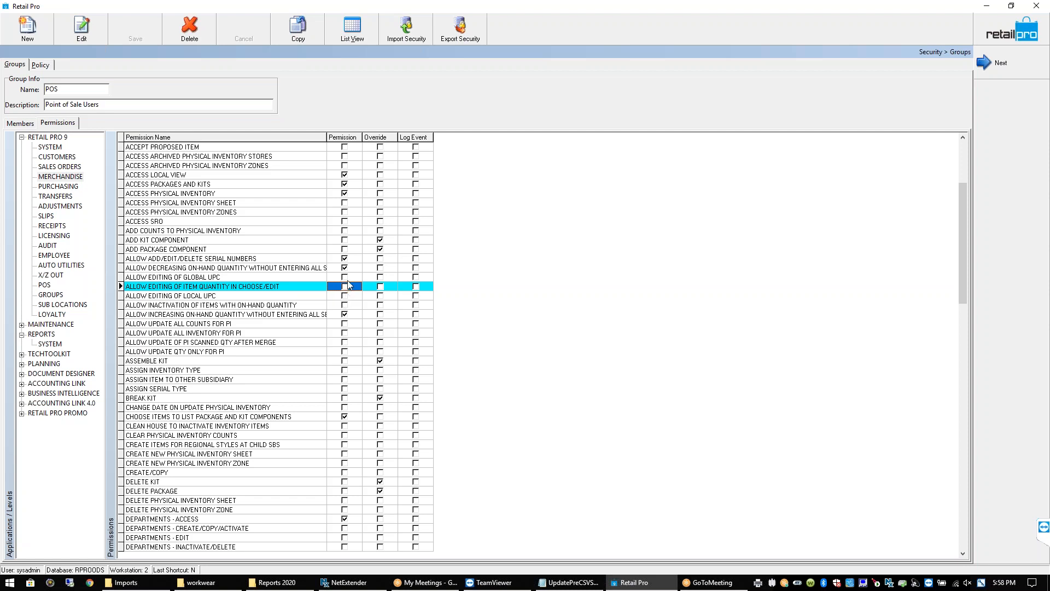
left_click(347, 278)
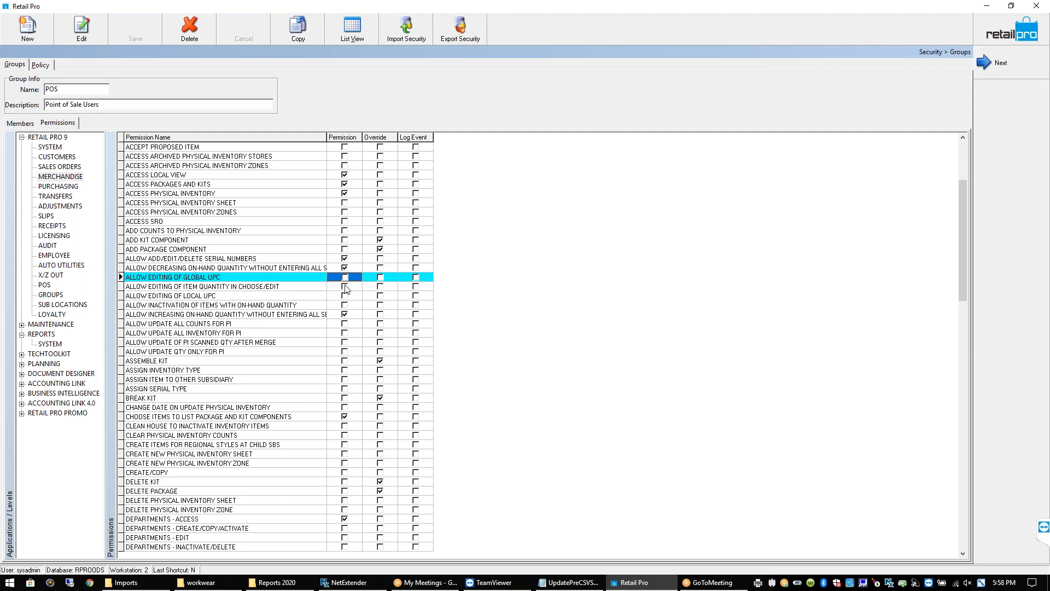
left_click(345, 287)
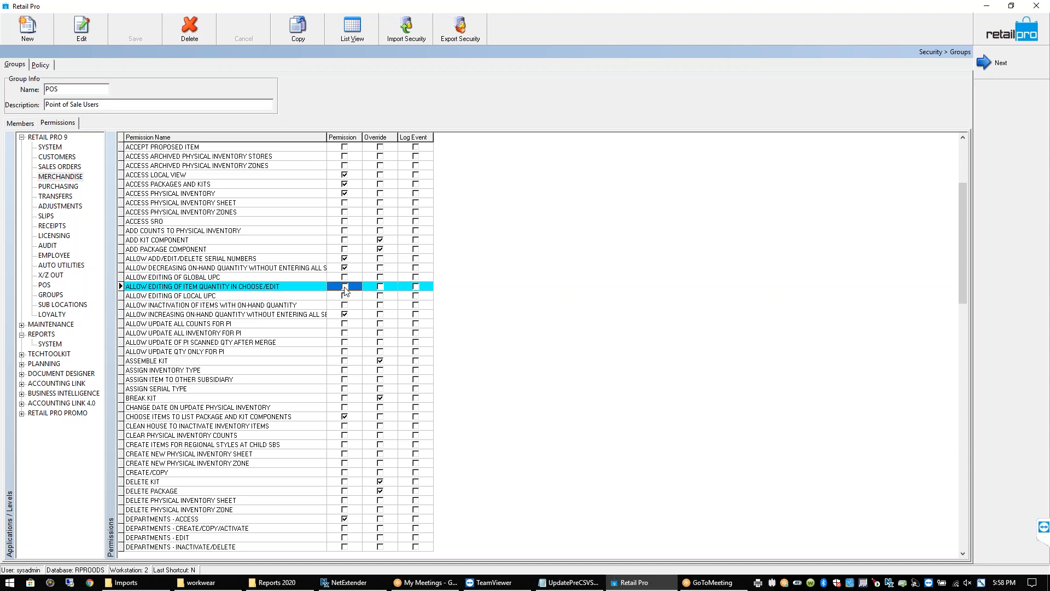
left_click(58, 179)
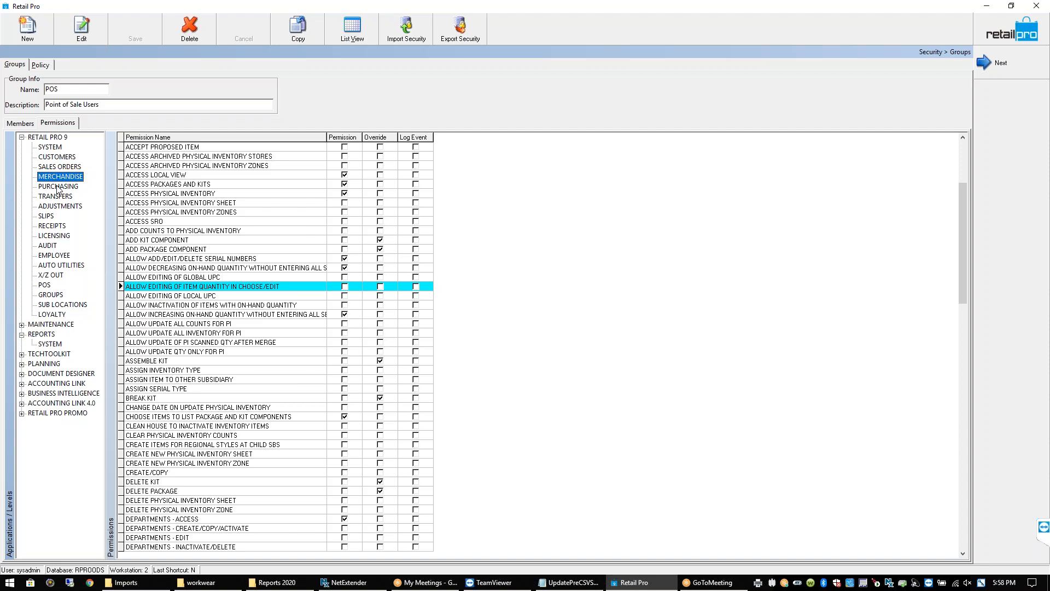
left_click(346, 289)
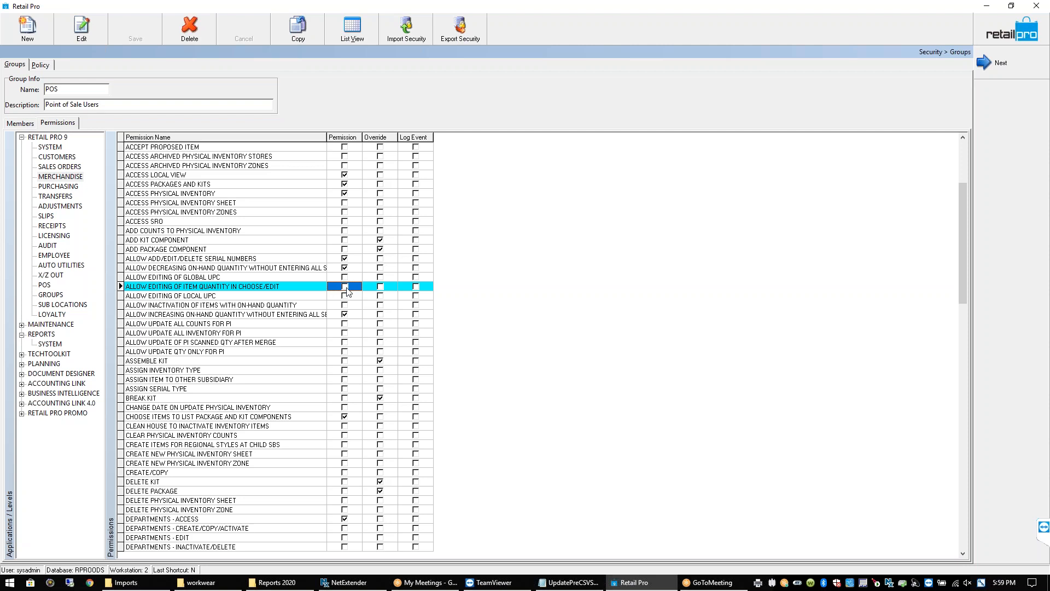
left_click(70, 189)
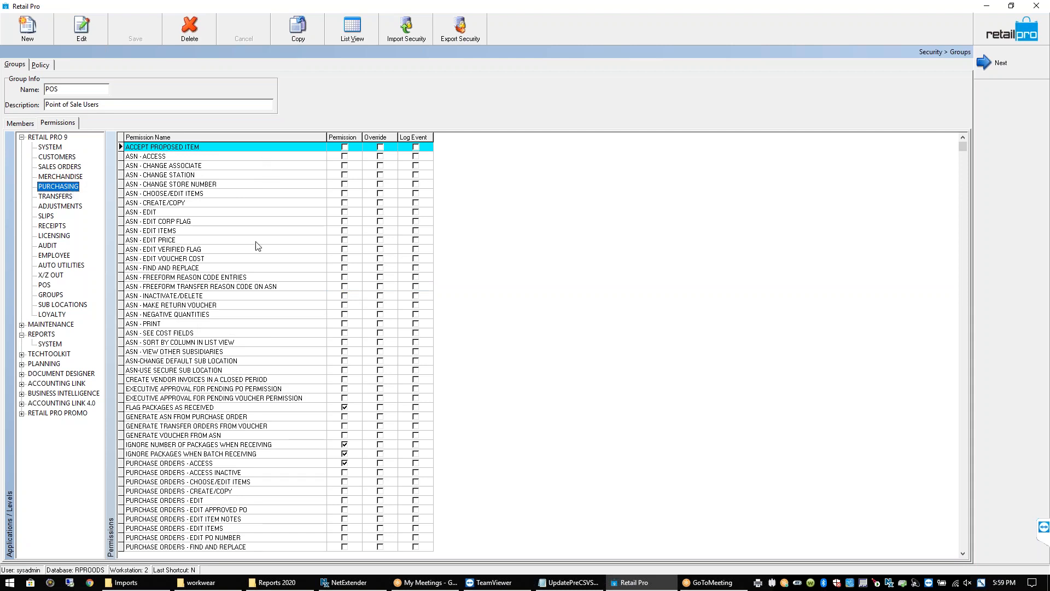
Review the ASN edit, batch receiving, and purchase order edit, item notes and PO number permissions
left_click(214, 214)
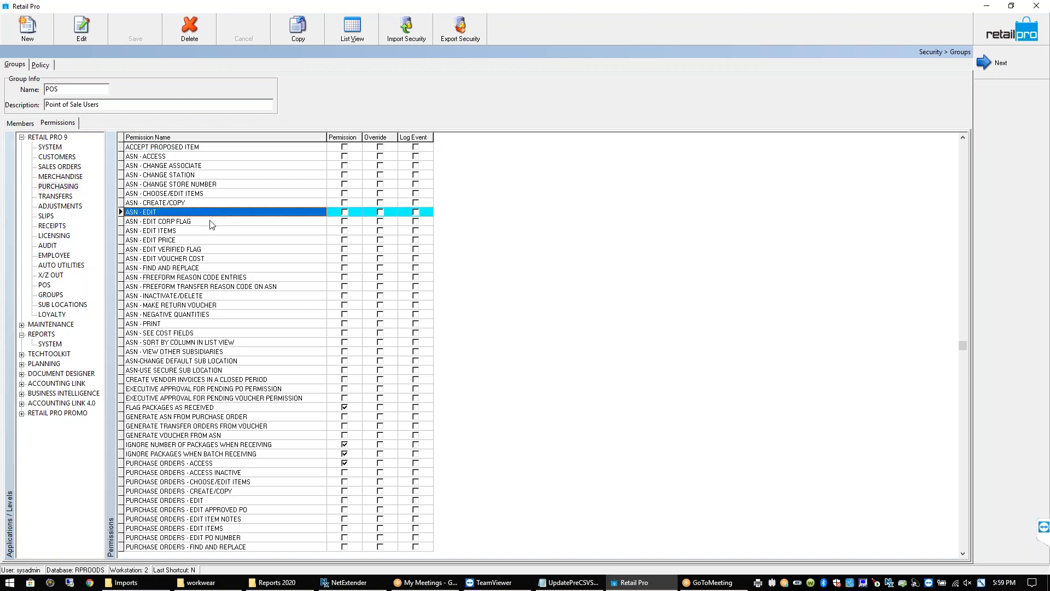
left_click(209, 232)
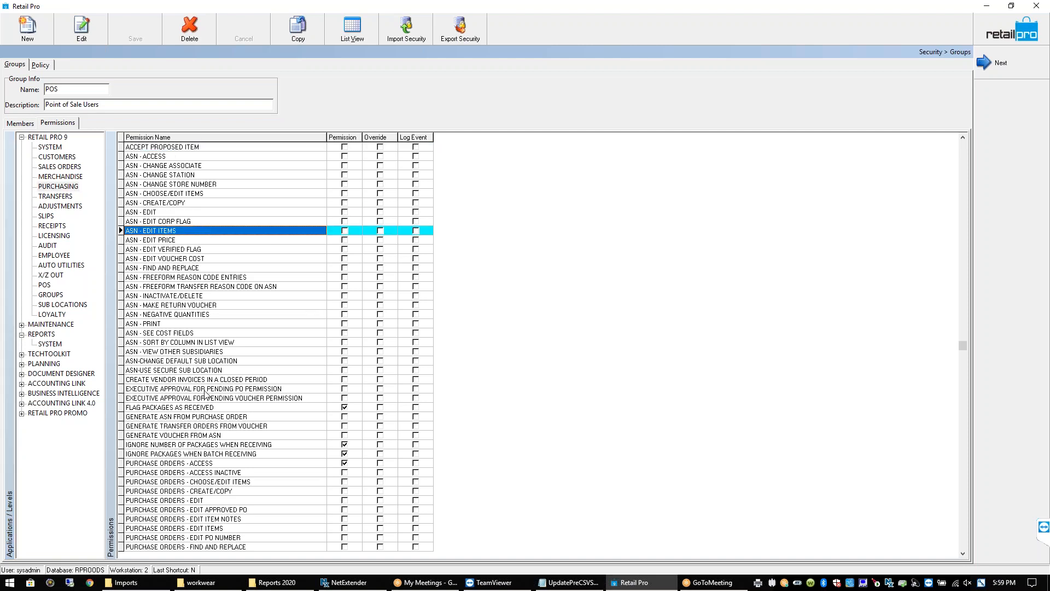
left_click(218, 445)
key("Down")
key("Down")
key("Down")
key("Down")
key("Down")
key("Down")
key("Down")
key("Down")
key("Down")
key("Down")
key("Down")
key("Down")
key("Down")
key("Down")
key("Down")
key("Down")
key("Down")
key("Down")
key("Down")
key("Down")
key("Down")
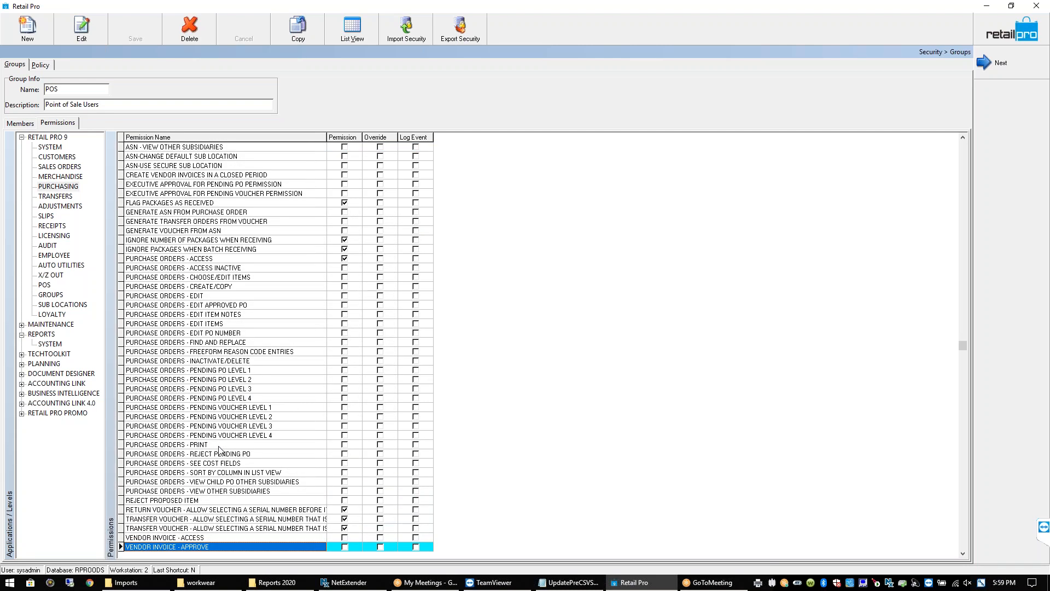
left_click(203, 297)
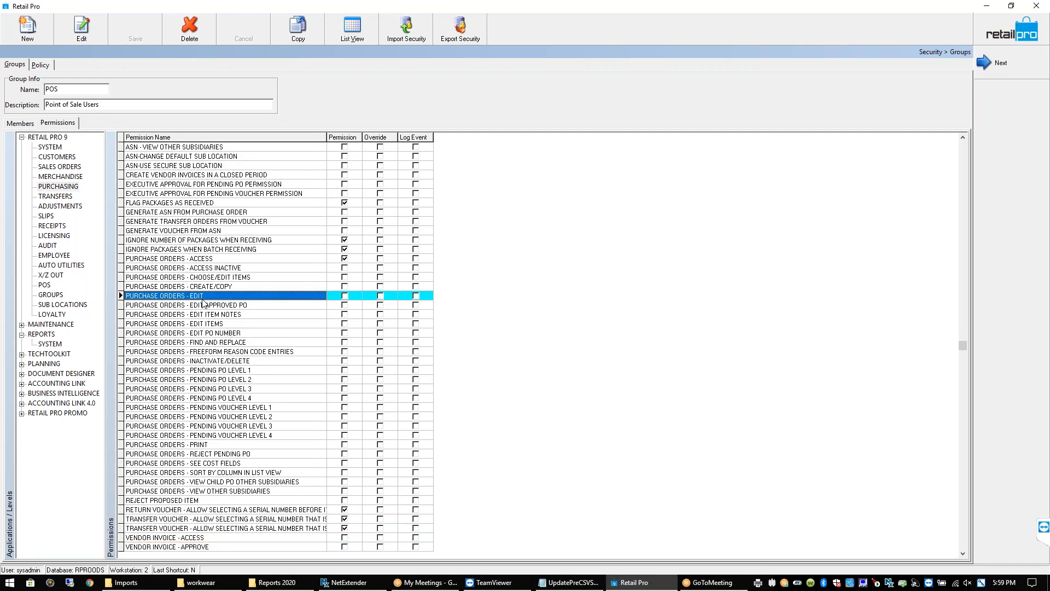
left_click(345, 296)
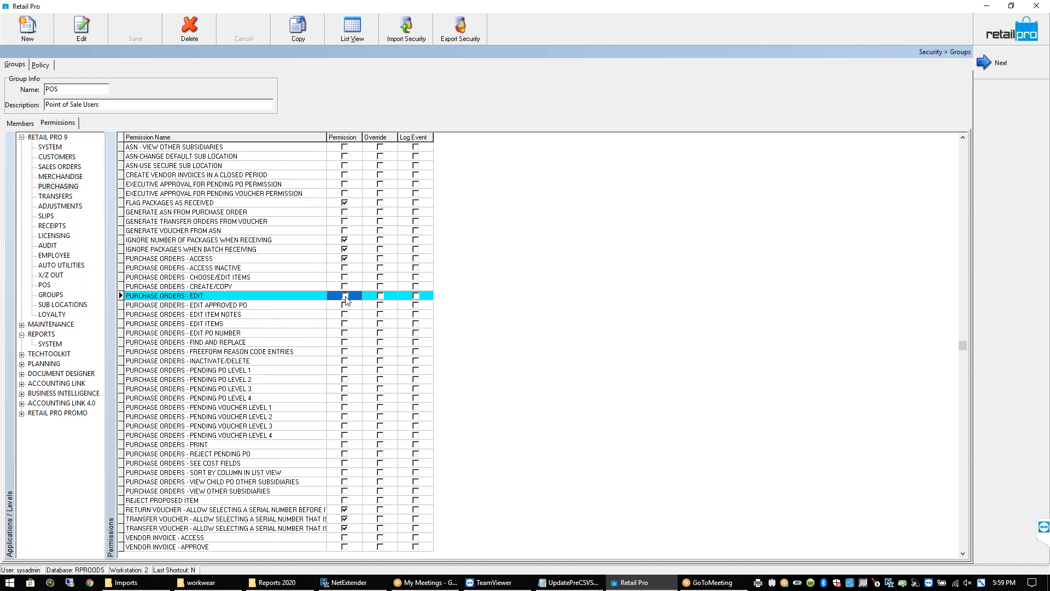
left_click(344, 323)
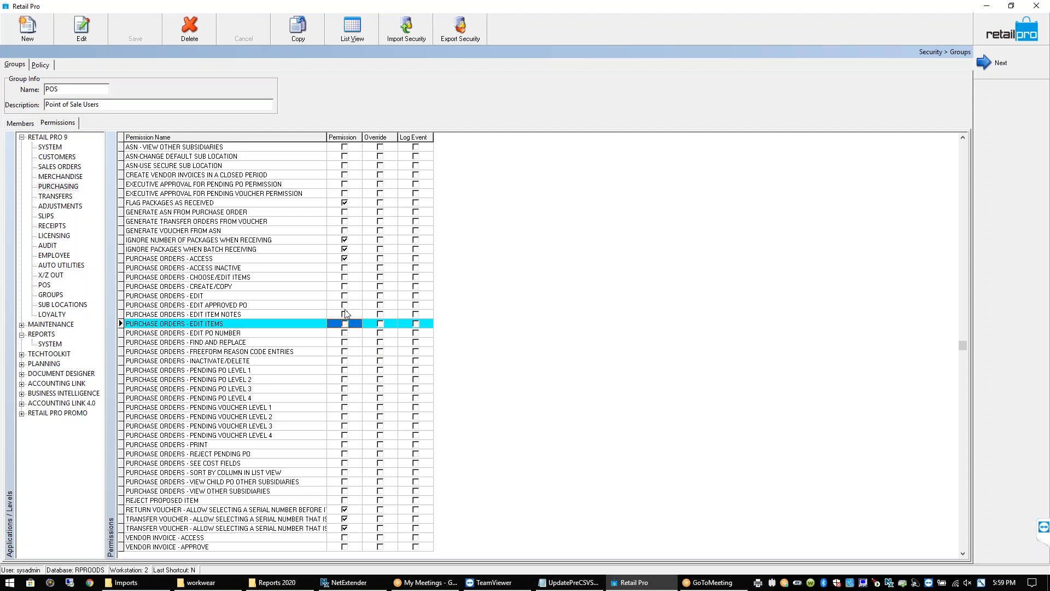
left_click(344, 314)
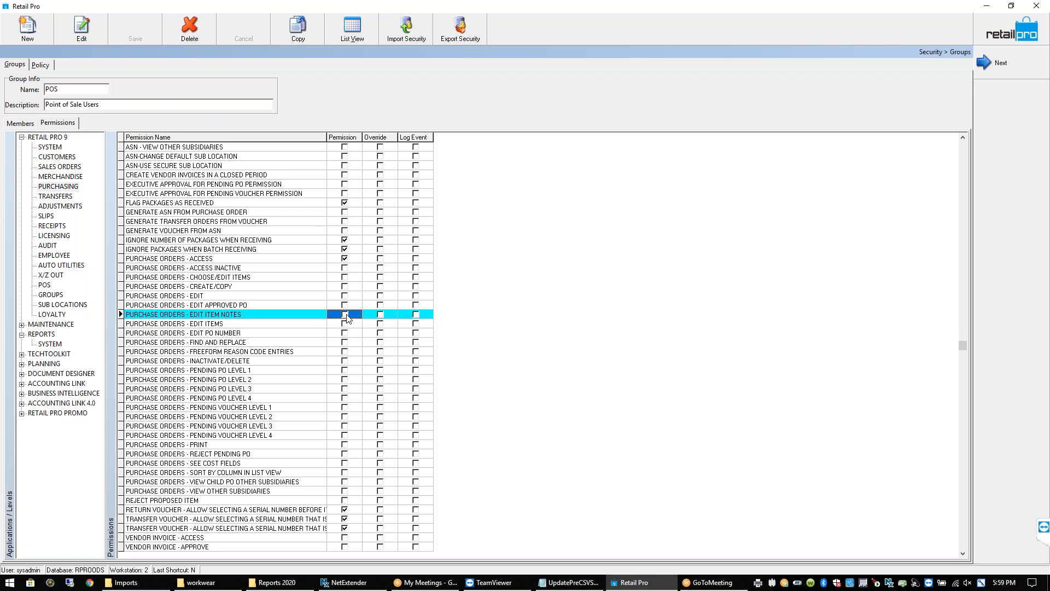
left_click(345, 323)
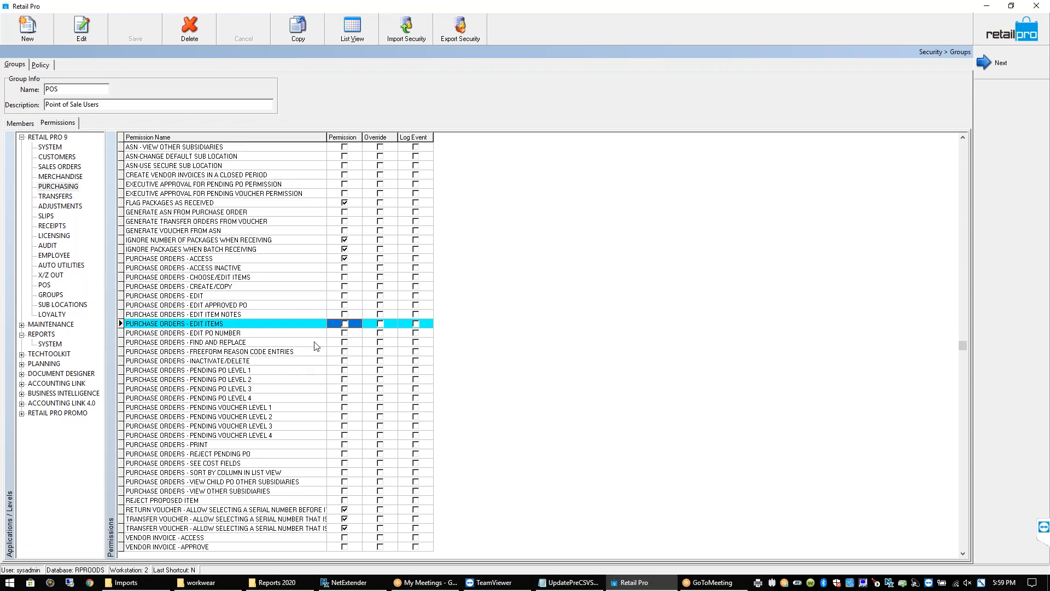
left_click(345, 333)
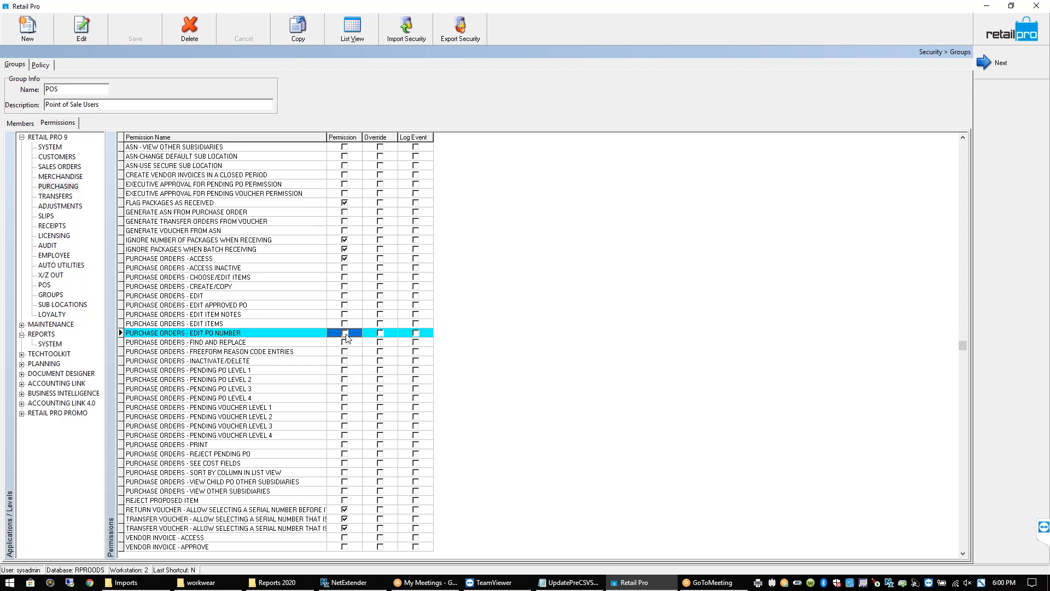
Recheck the PO find-and-replace, Edit Approved PO, Edit and Edit Items permissions, then show SLIPS
left_click(345, 343)
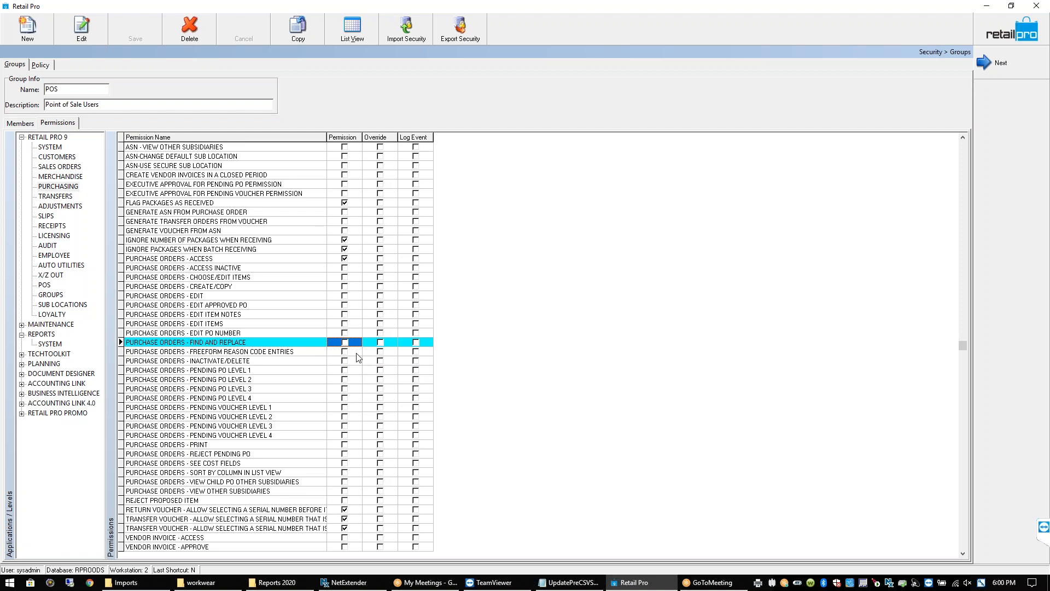
left_click(345, 307)
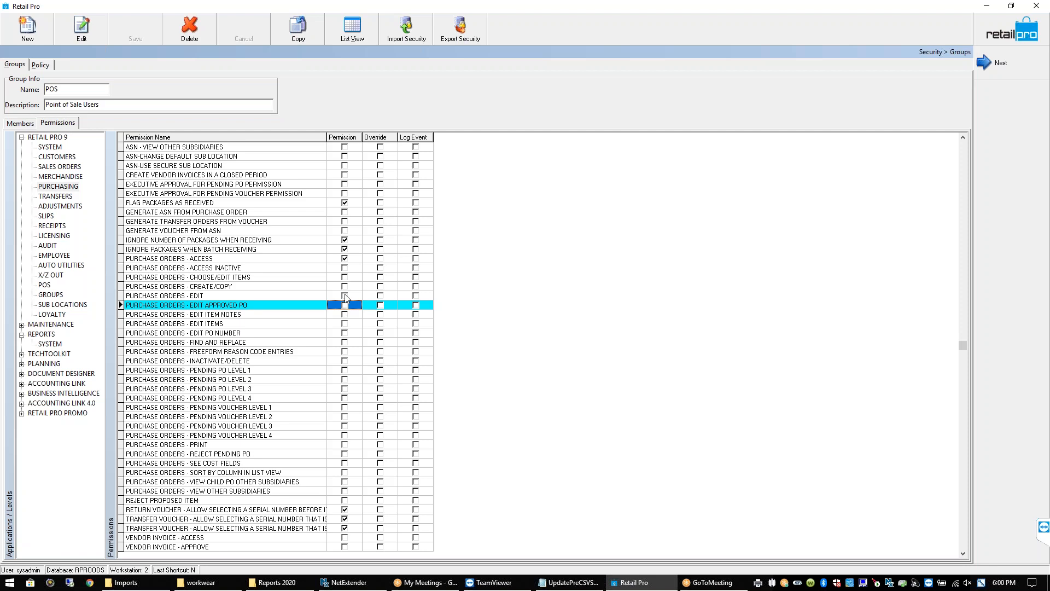
left_click(345, 296)
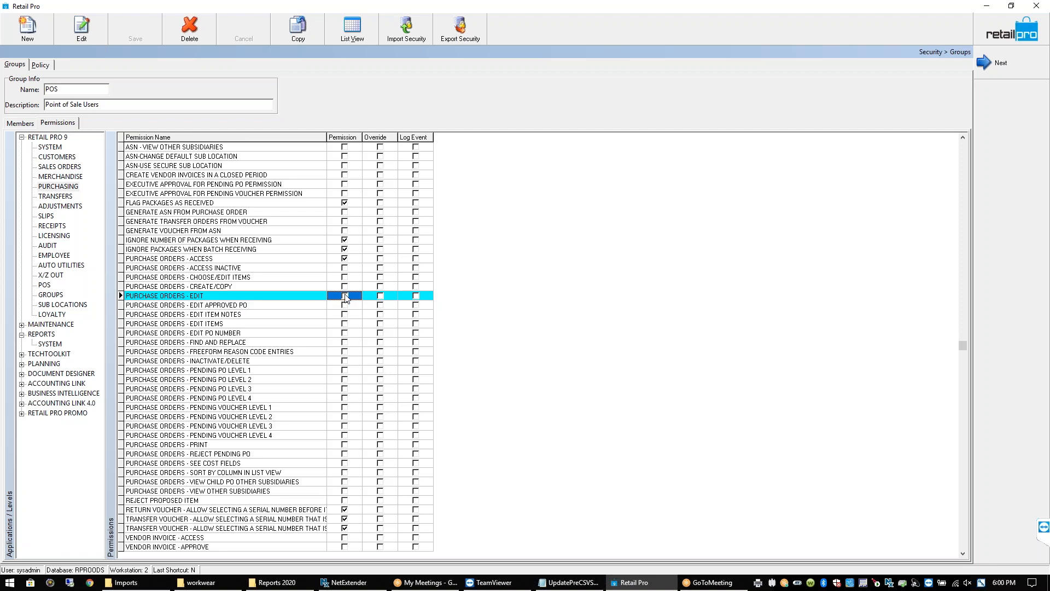
left_click(345, 326)
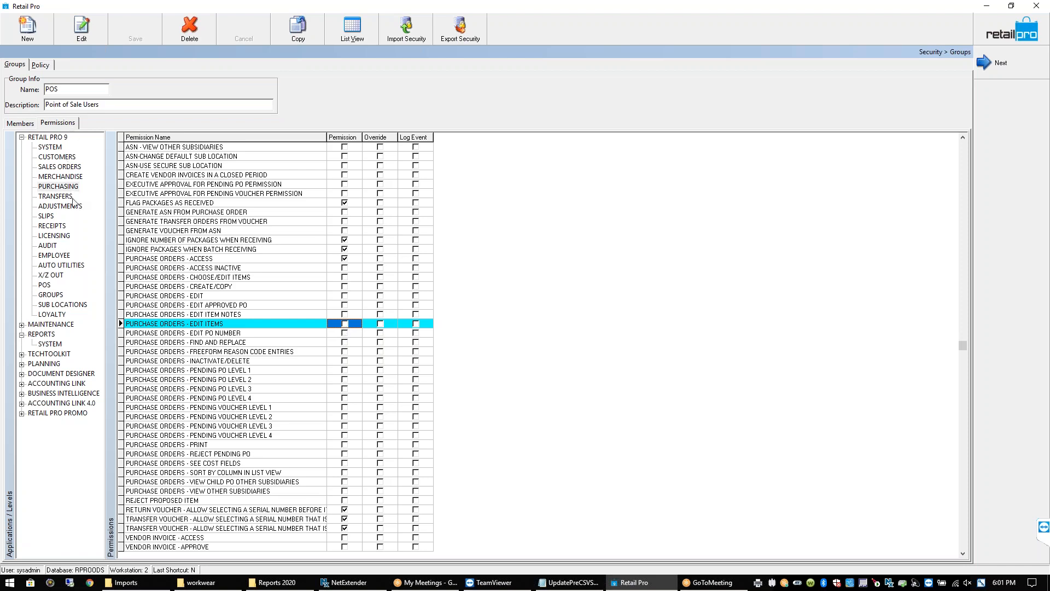
left_click(47, 217)
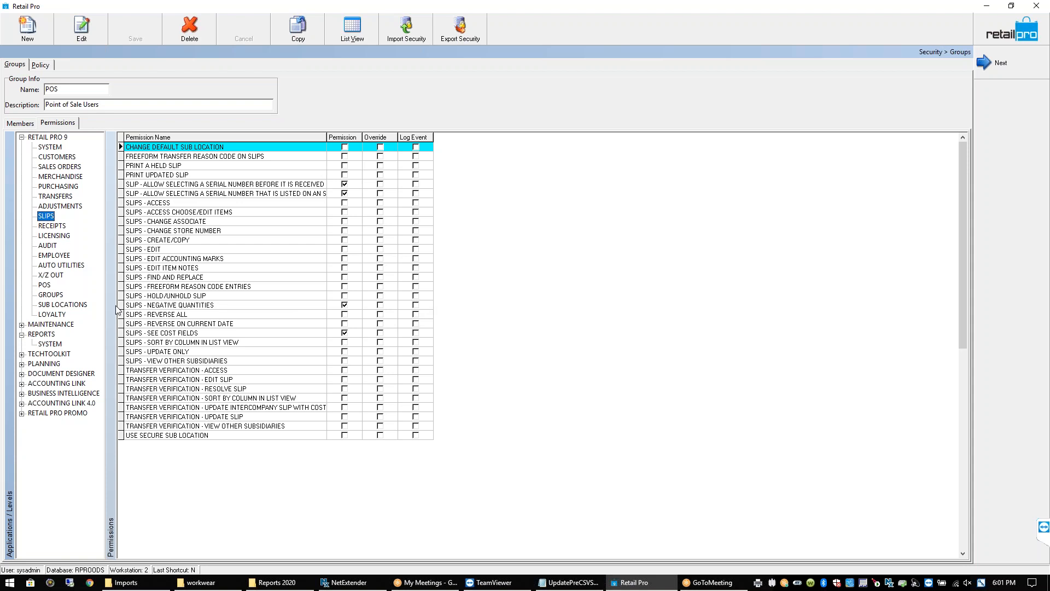
Browse the Receipts, Licensing and Audit permission lists, ending on Employee
left_click(55, 226)
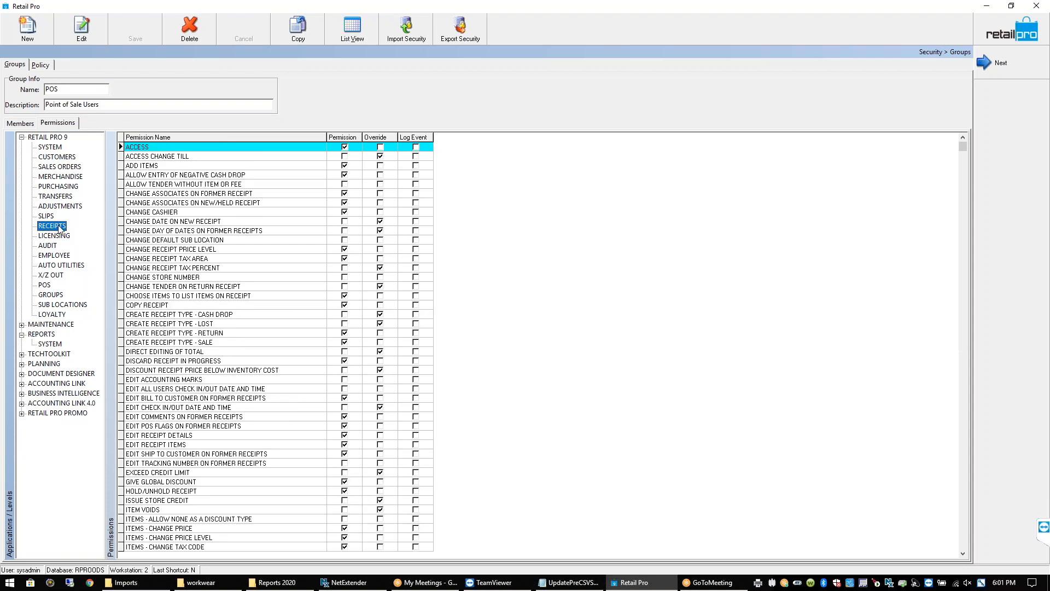
left_click(58, 236)
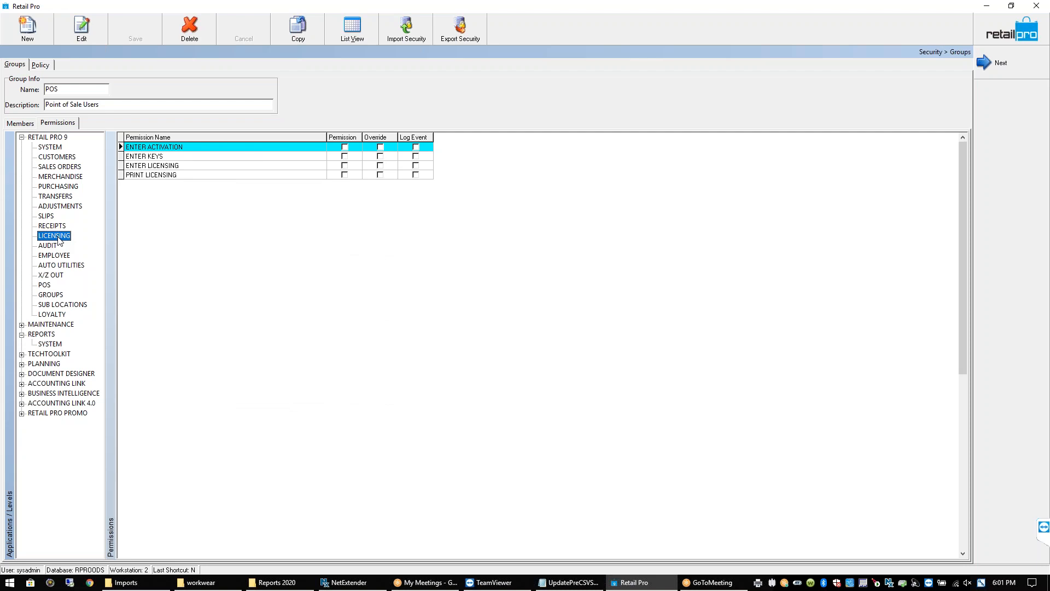
left_click(56, 247)
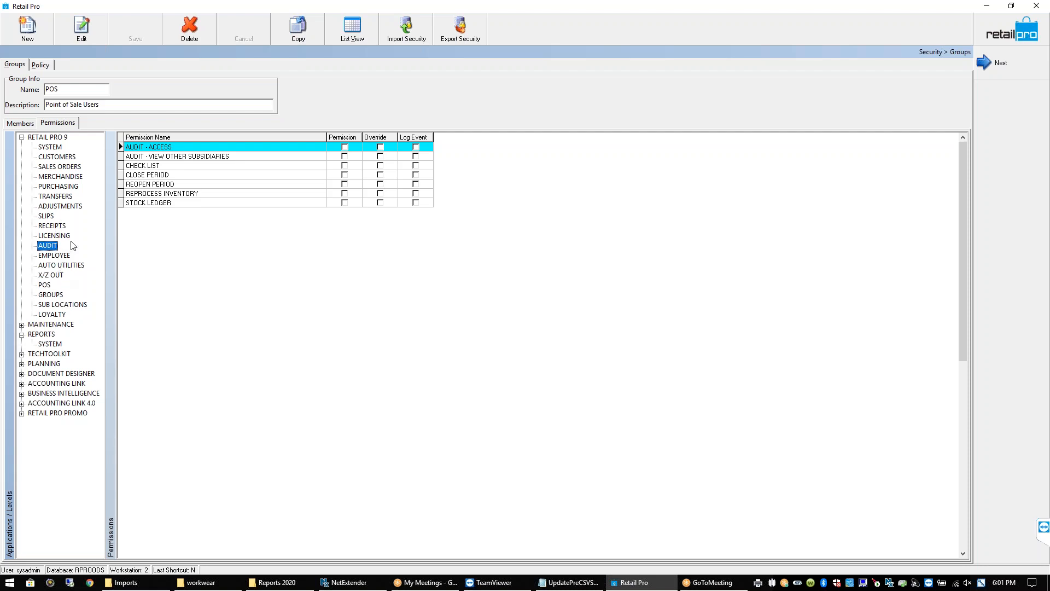
left_click(67, 256)
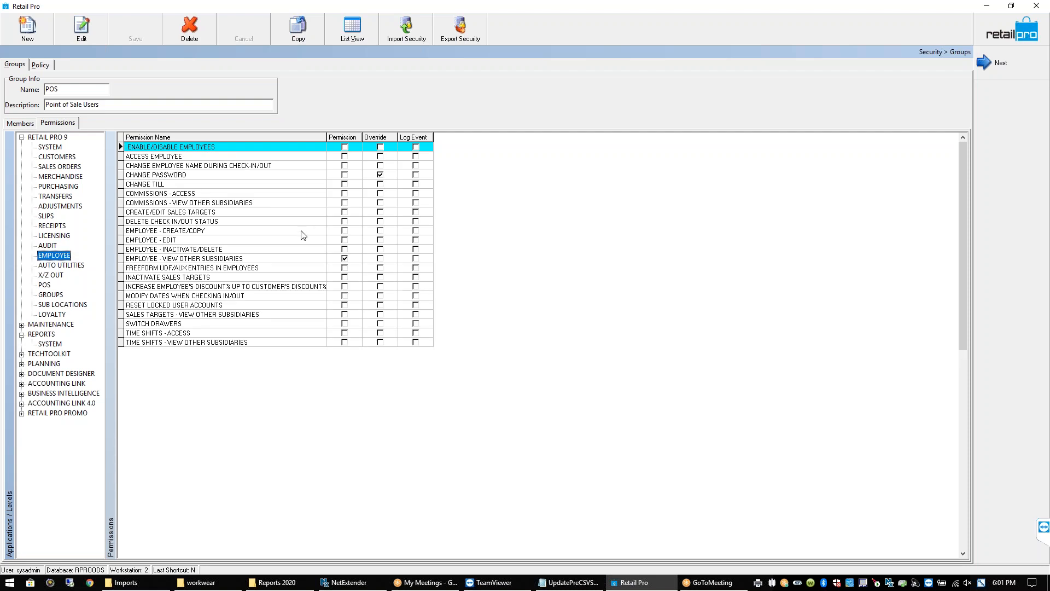
Review the employee edit, delete, UDF and discount permissions, then X/Z Out and the security policy
left_click(345, 241)
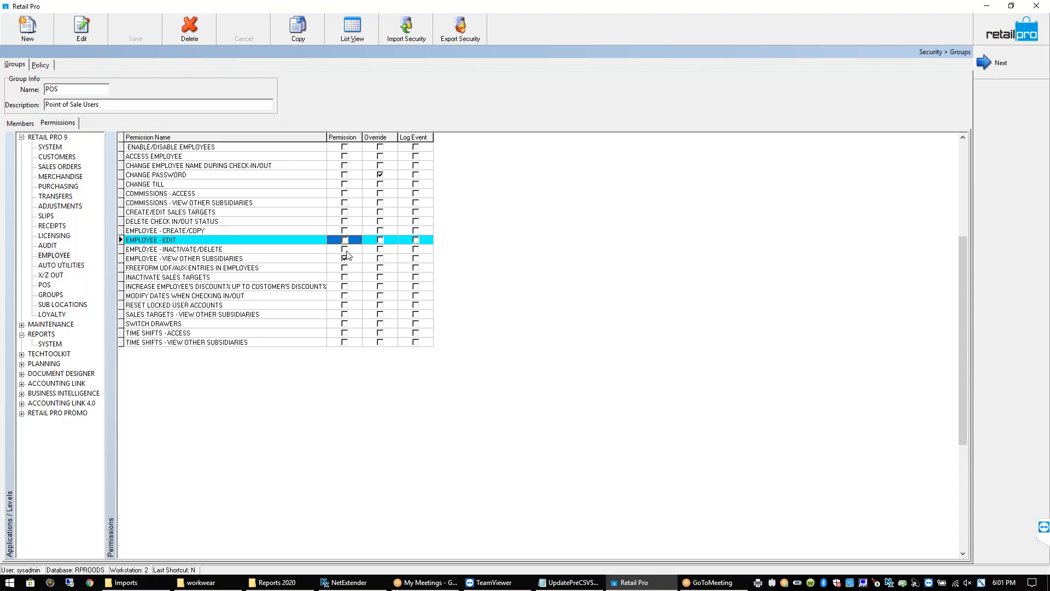
left_click(346, 251)
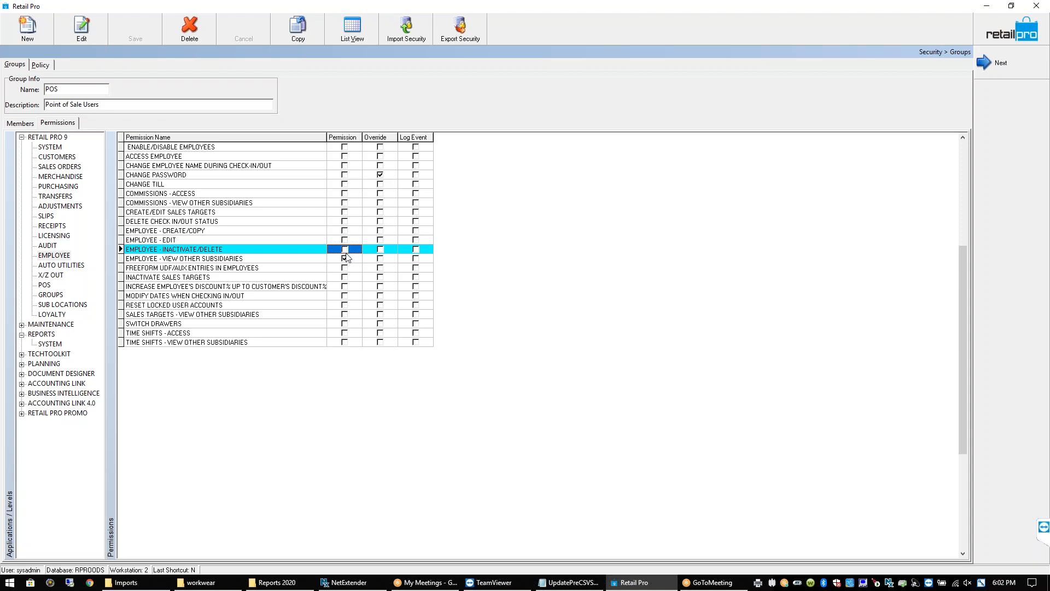
left_click(346, 268)
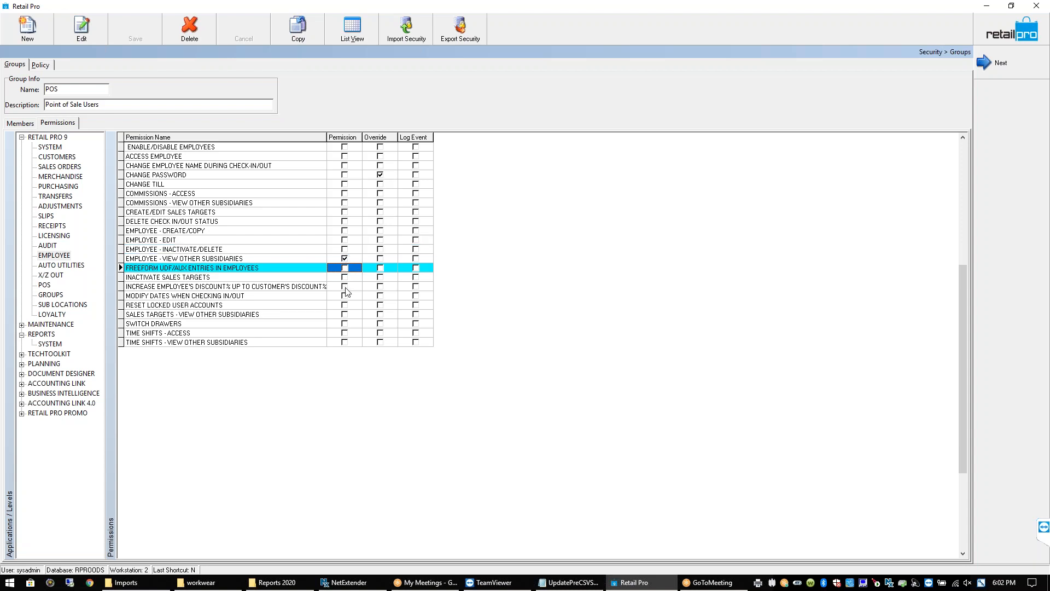
left_click(345, 288)
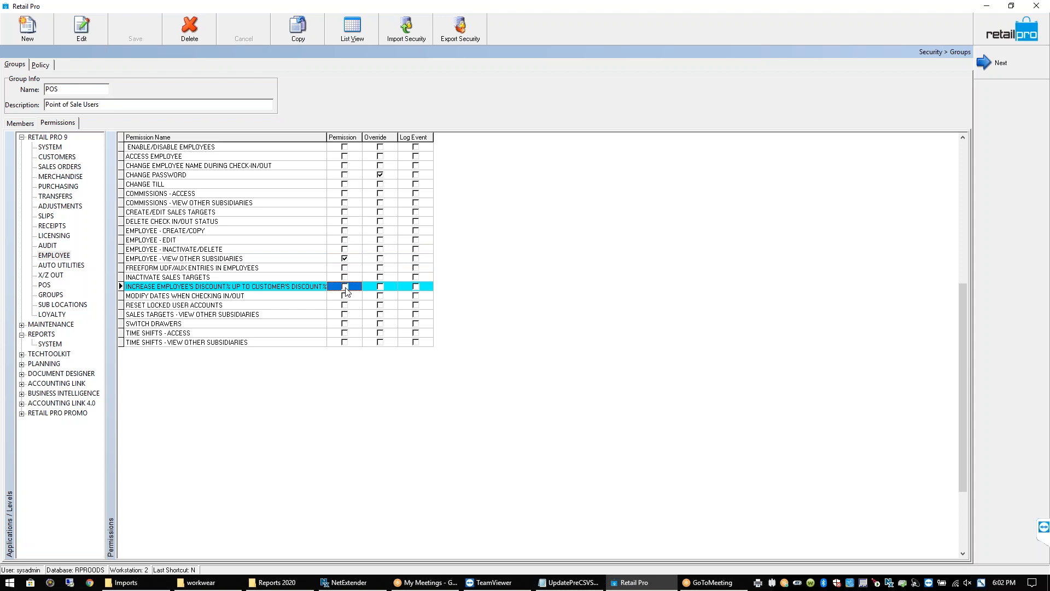
left_click(54, 275)
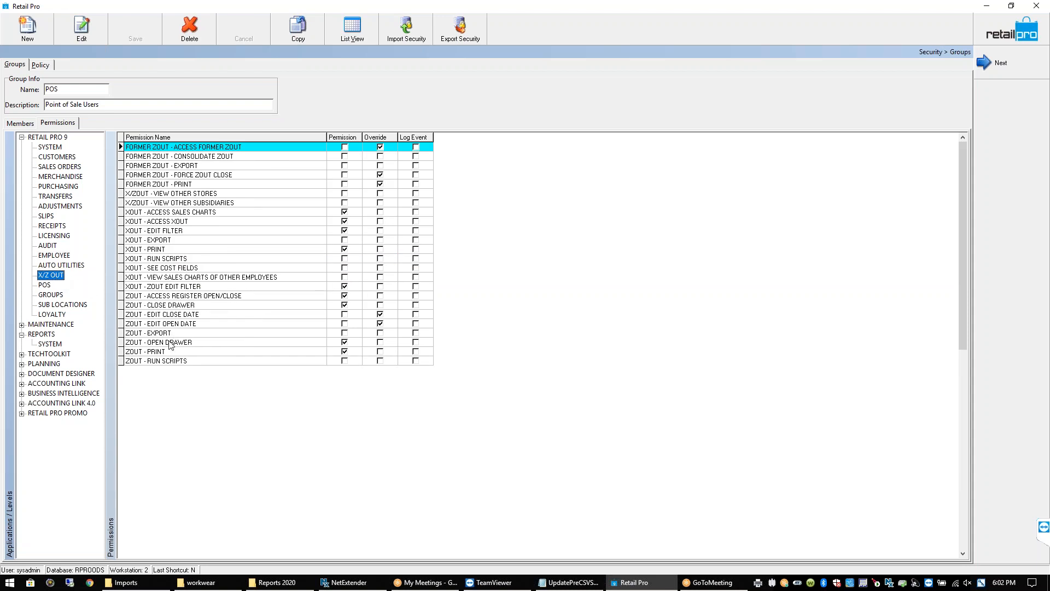
left_click(45, 69)
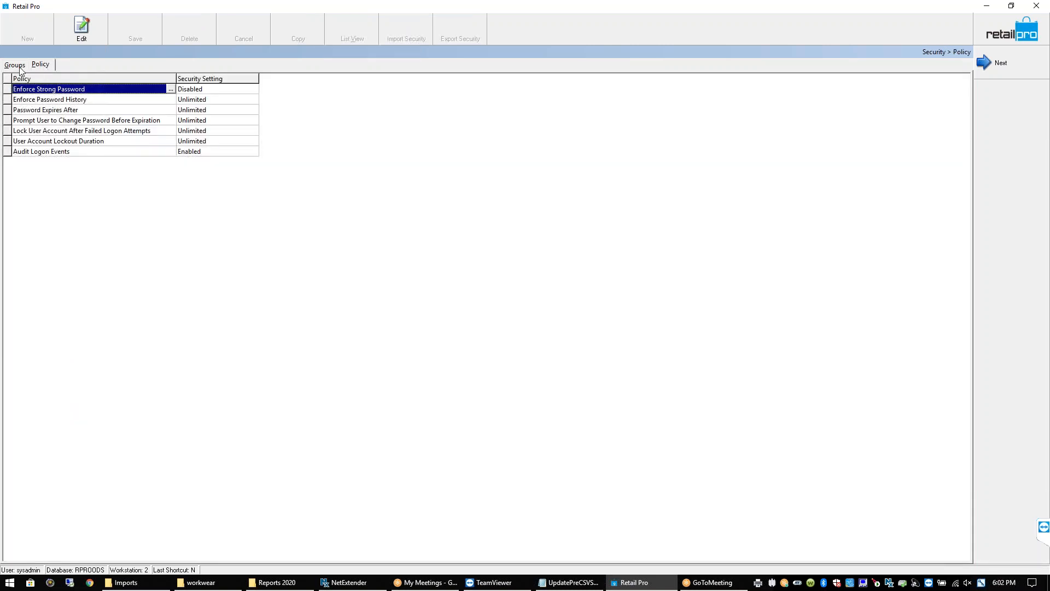
Go back from the Policy page to the POS group's permissions grid
left_click(21, 69)
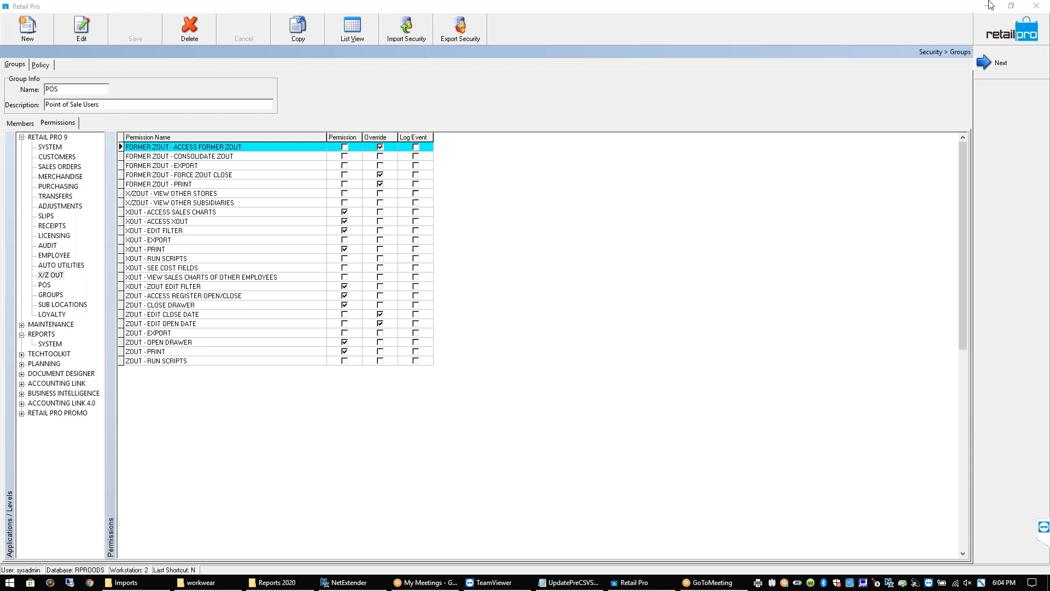
Minimize Retail Pro, close the CSV in Notepad, and open Training Checklist 9.4 time est 1-30-17.pdf from WHITE HDWARE
left_click(987, 5)
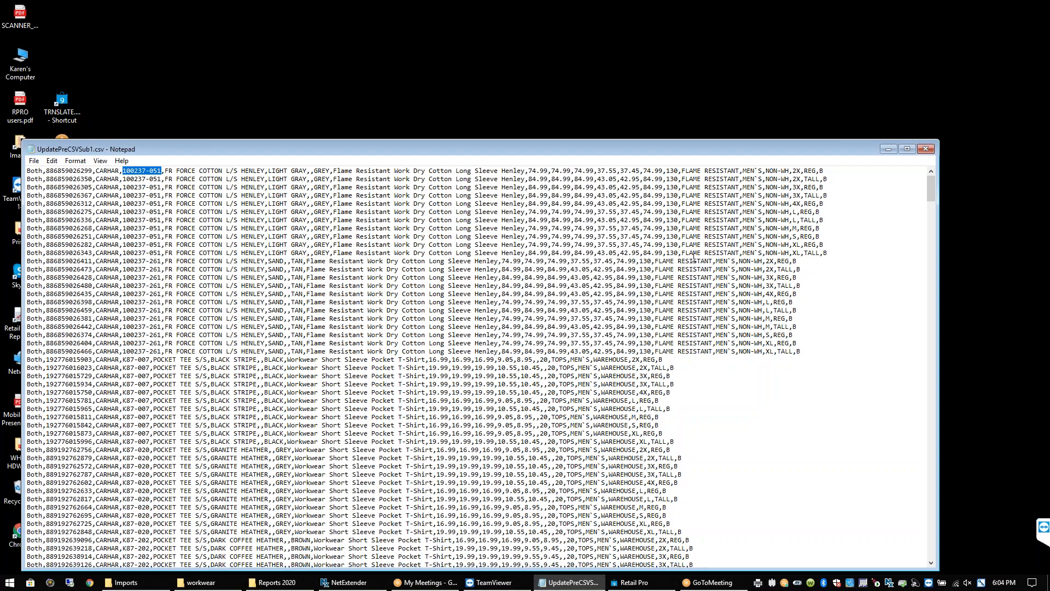
left_click(926, 148)
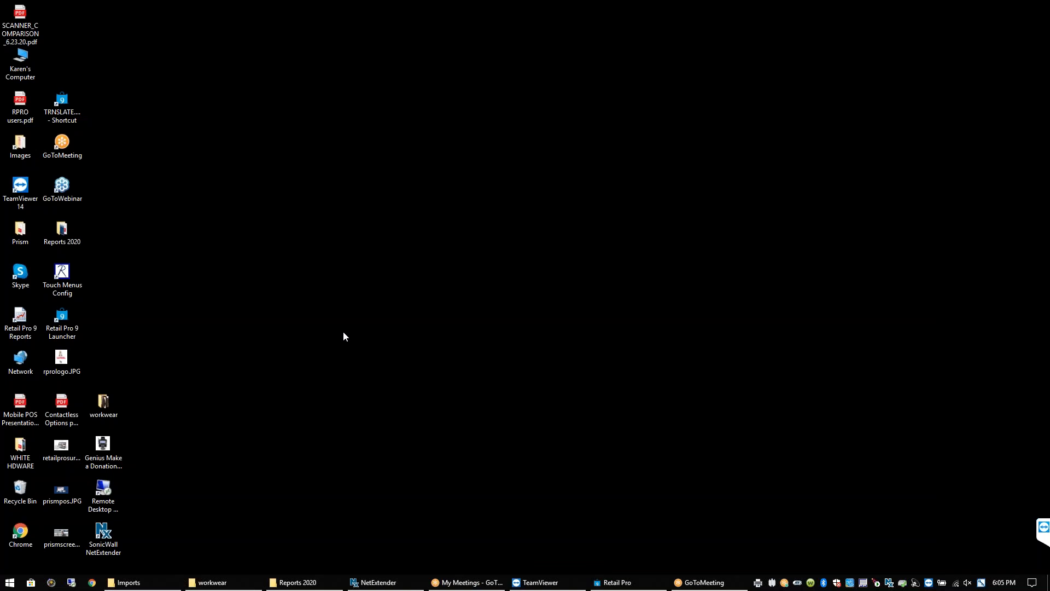
double_click(24, 457)
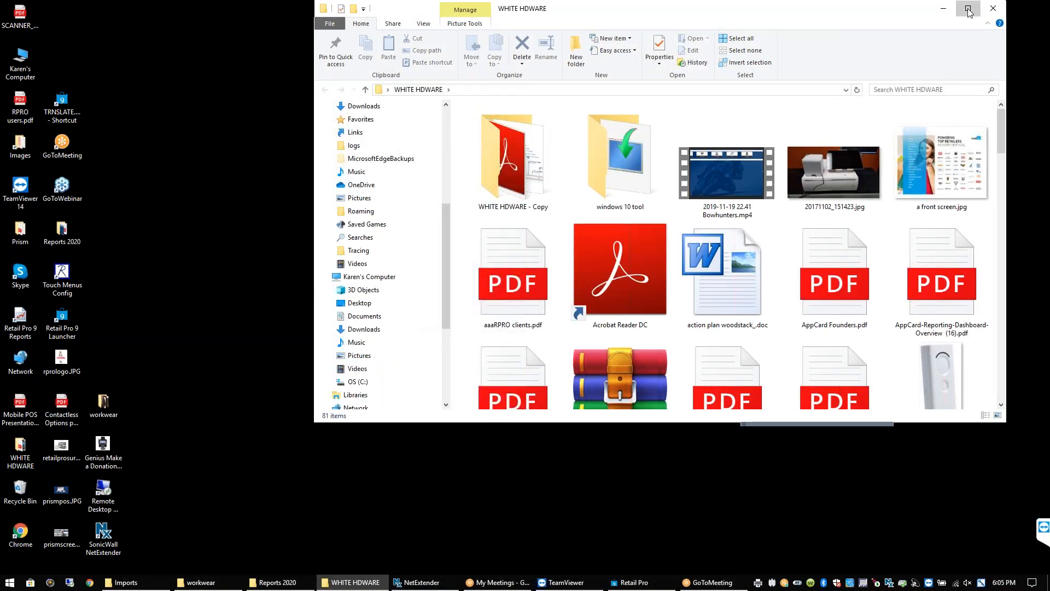
left_click(968, 10)
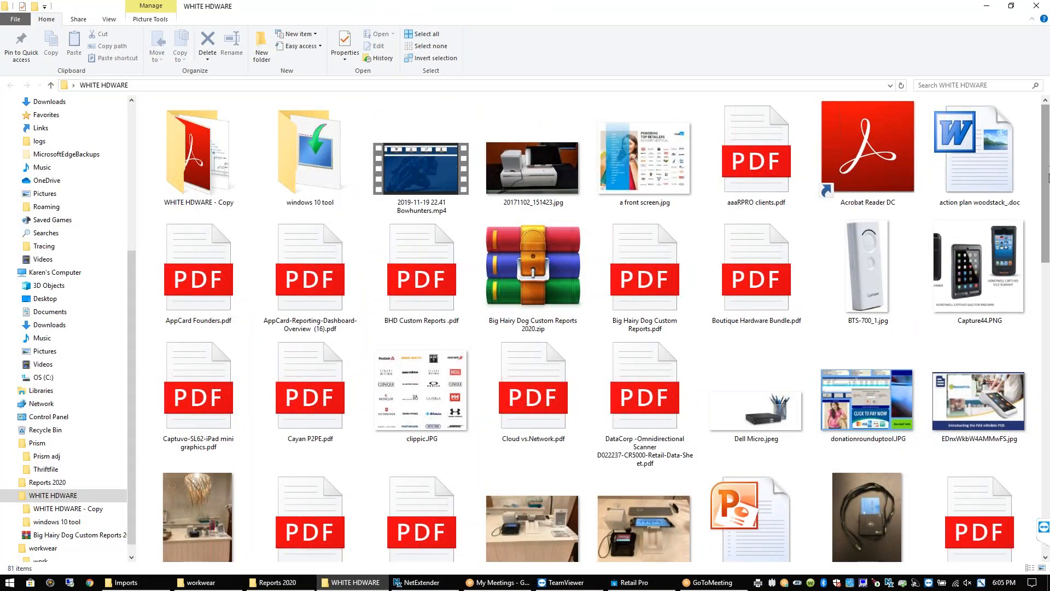
left_click_drag(1048, 178, 1048, 454)
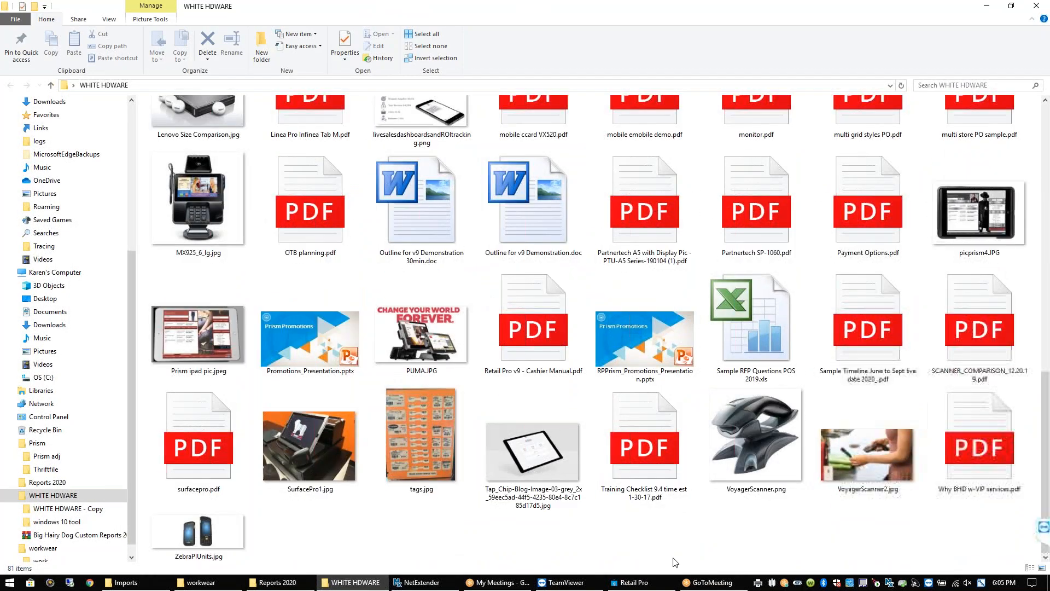
left_click(645, 422)
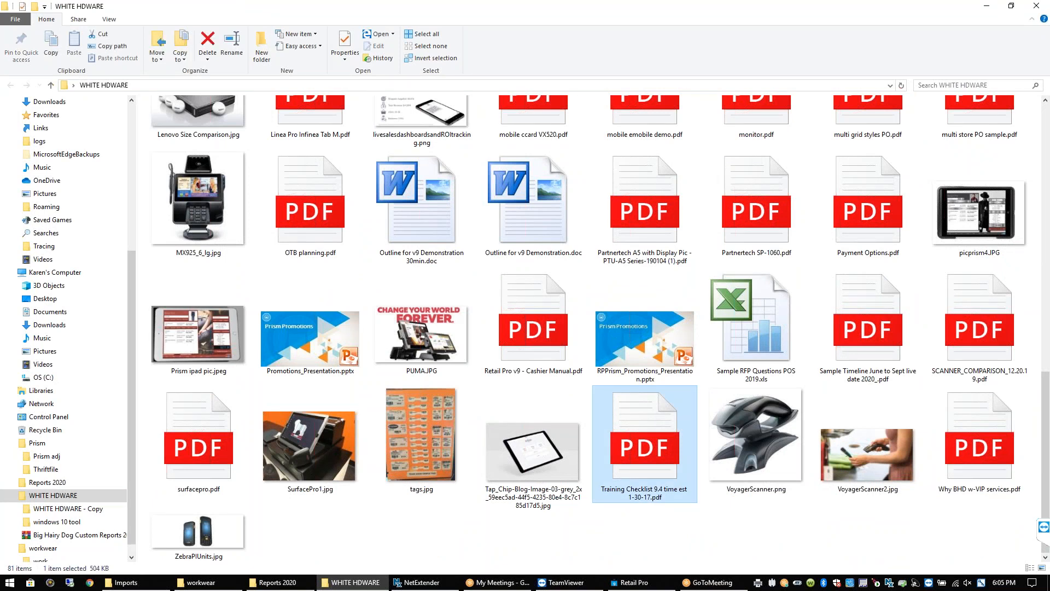
key("Return")
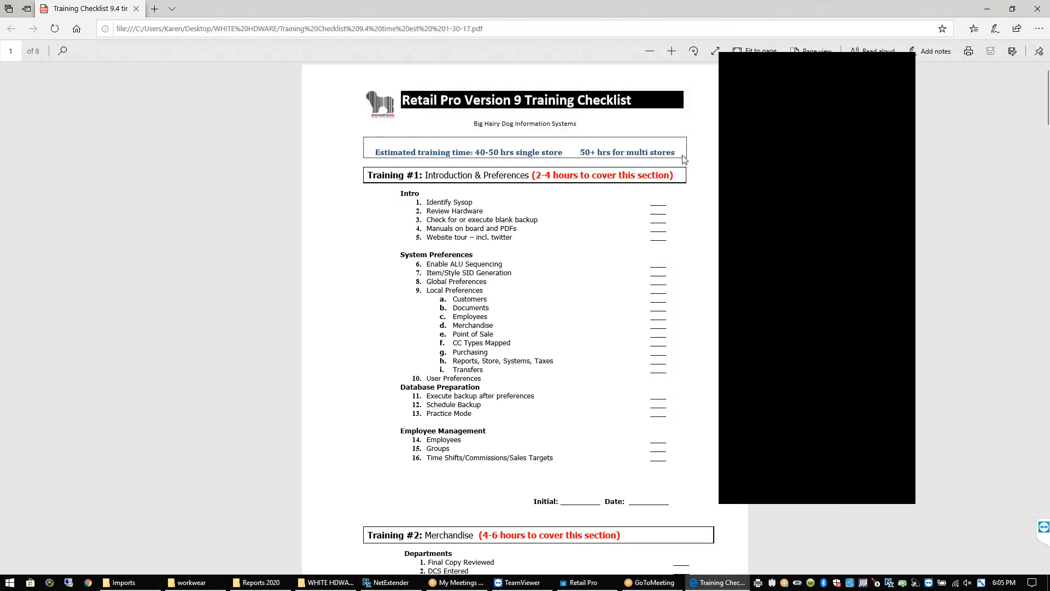
Zoom the checklist page in two steps and move the floating panel off the page
left_click(671, 51)
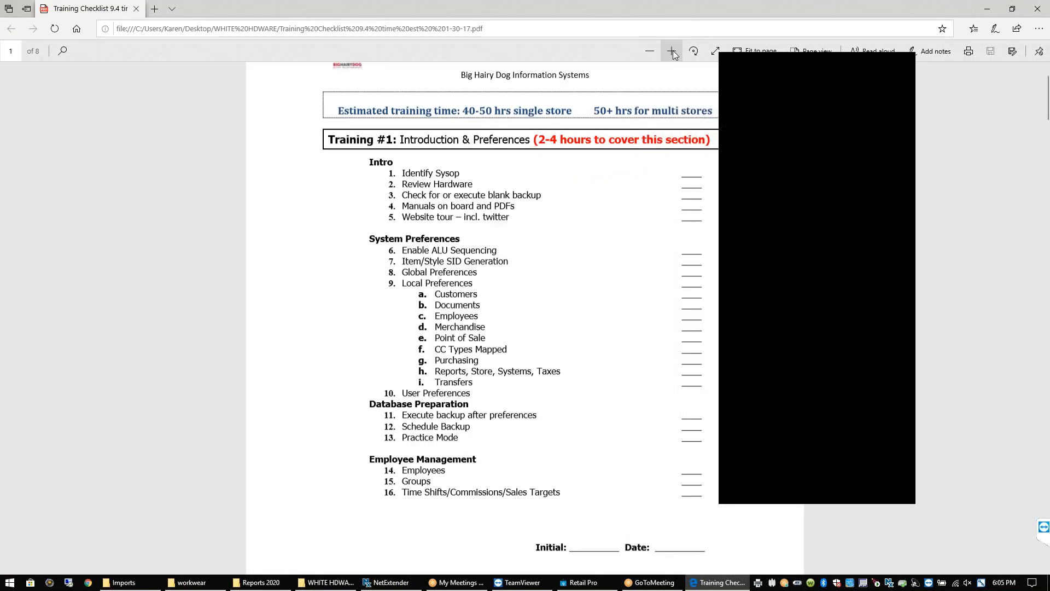
left_click(672, 51)
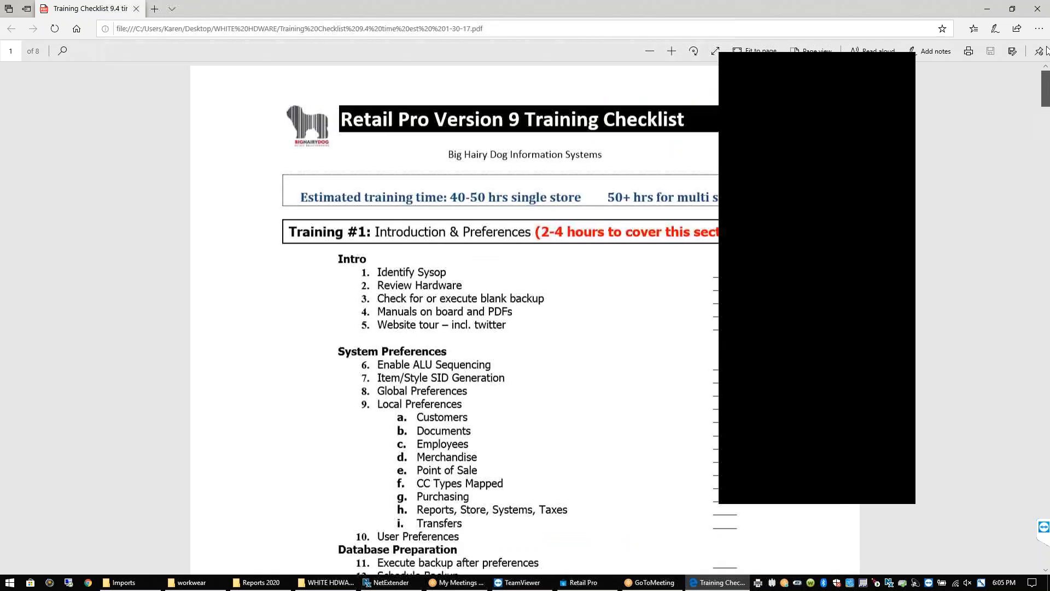
left_click_drag(878, 82, 935, 141)
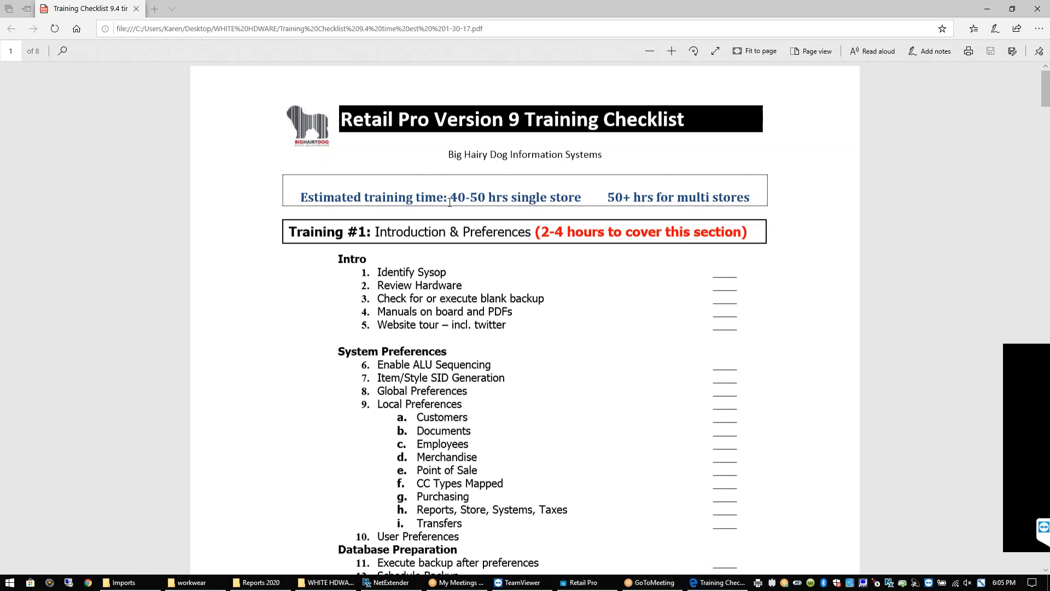
Highlight the 40-50 hrs and 50+ hrs estimates and the Identify Sysop item, then scroll down
left_click_drag(452, 197, 562, 197)
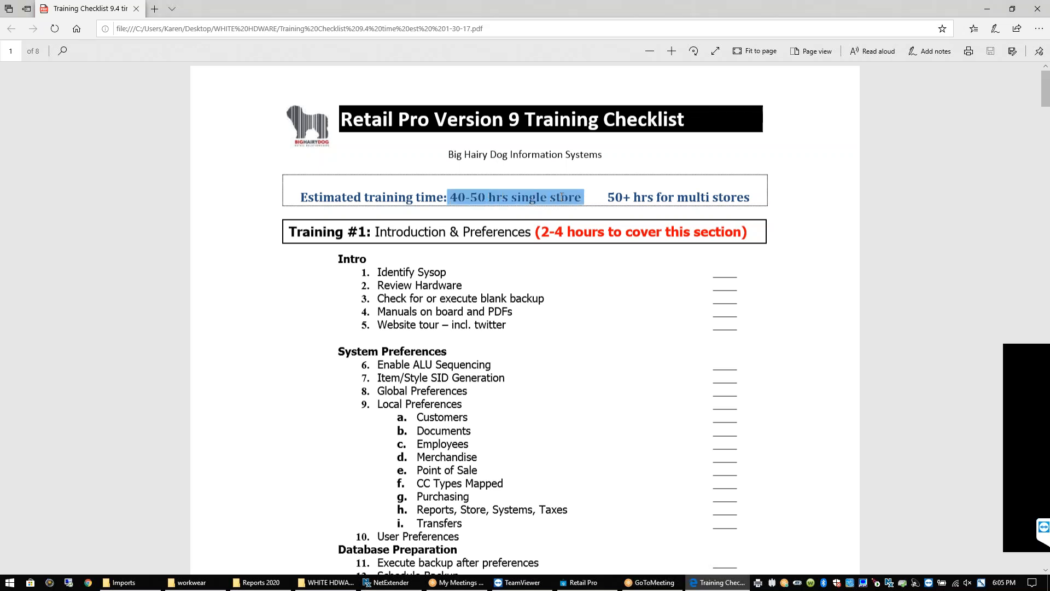
left_click_drag(608, 197, 740, 195)
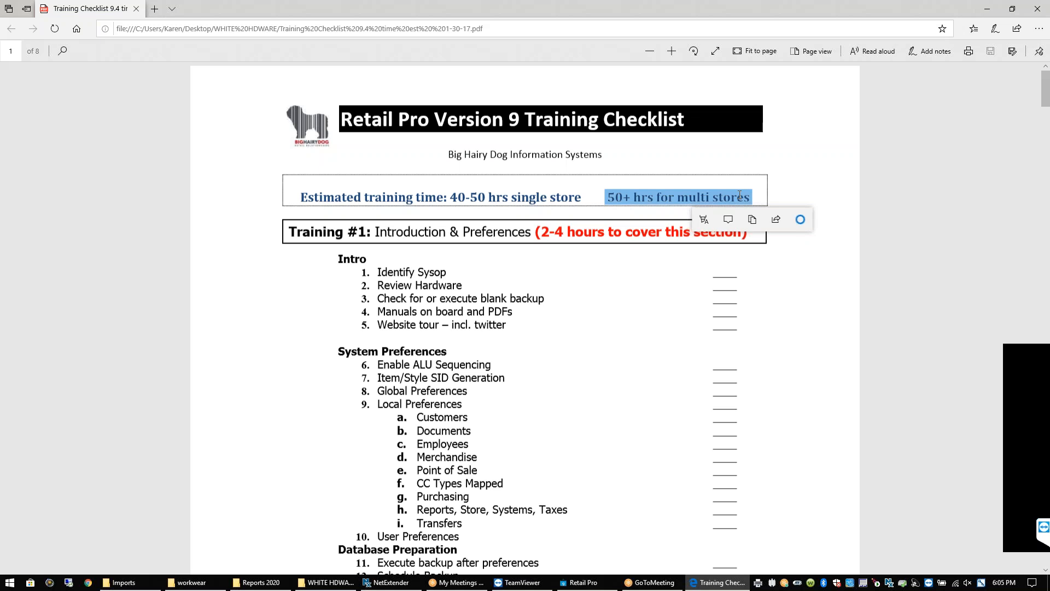
left_click(698, 273)
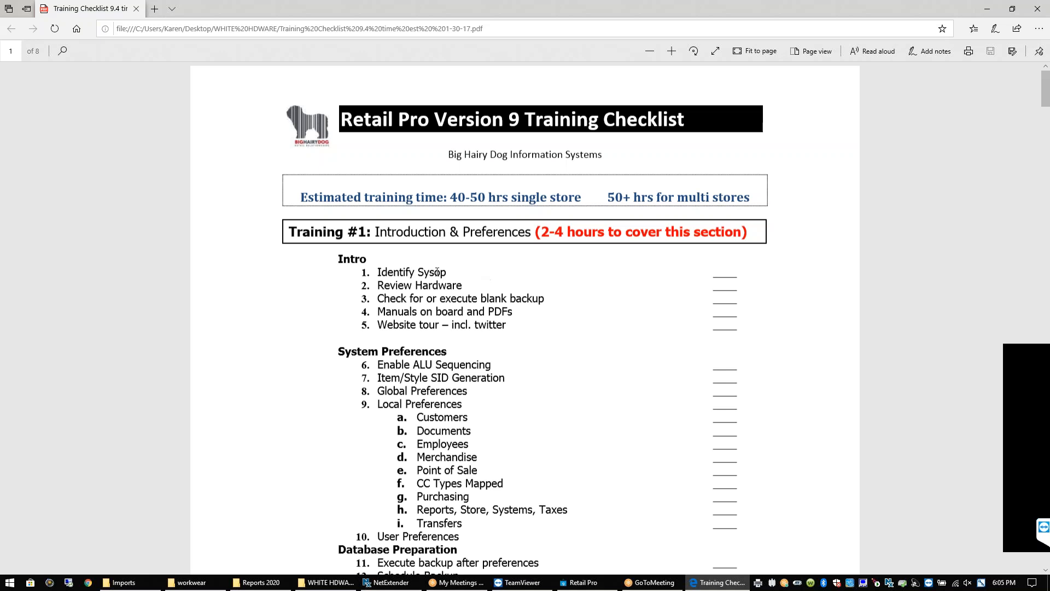
triple_click(415, 269)
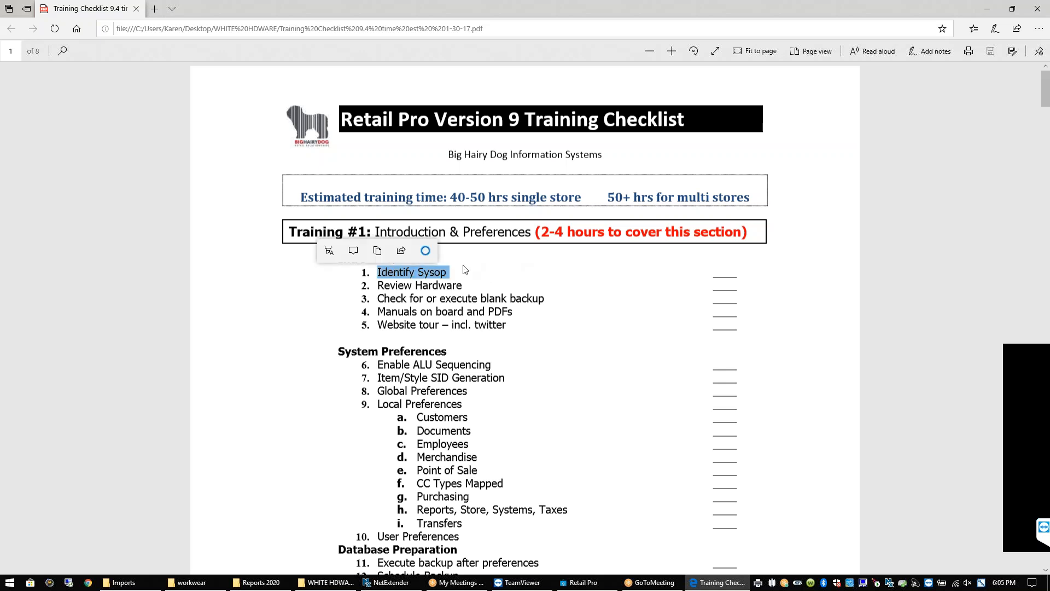
left_click(450, 286)
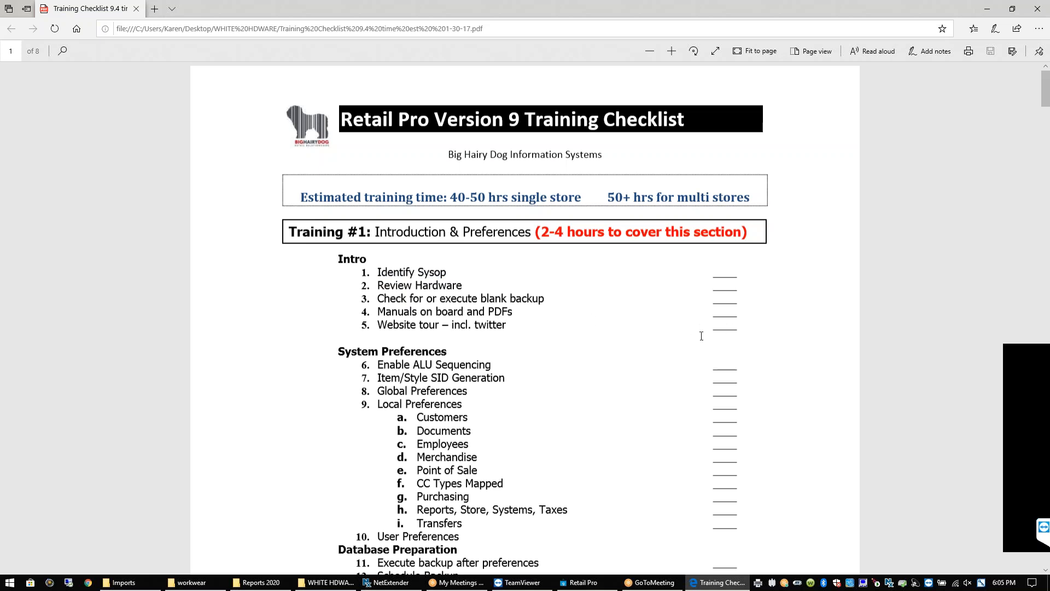
left_click_drag(1046, 94, 1045, 107)
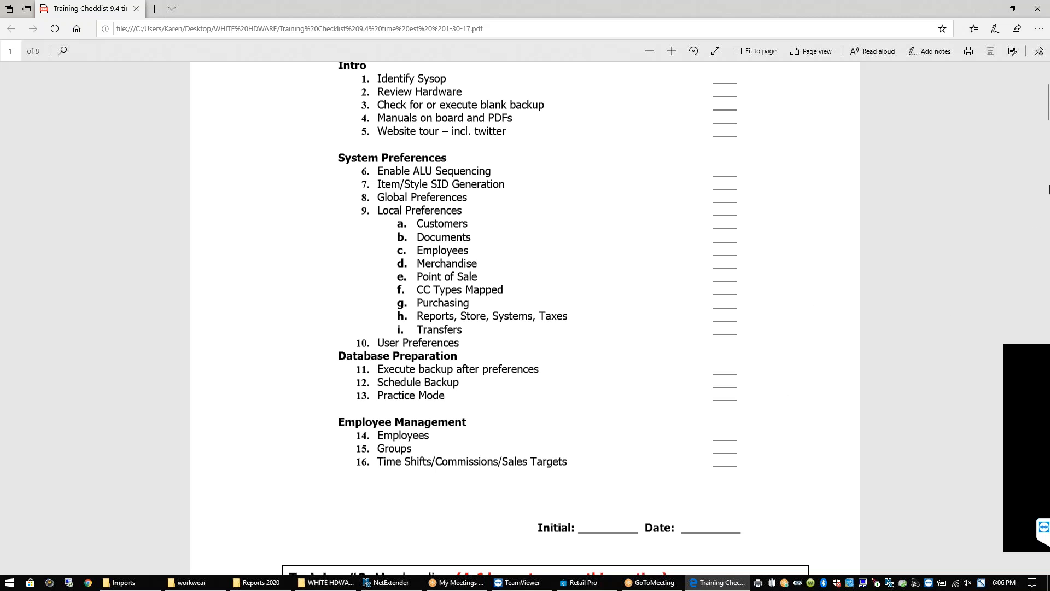
Read the checklist through pages 2–4 to Training #7 Point of Sale, then close the PDF
left_click_drag(1044, 121, 1048, 223)
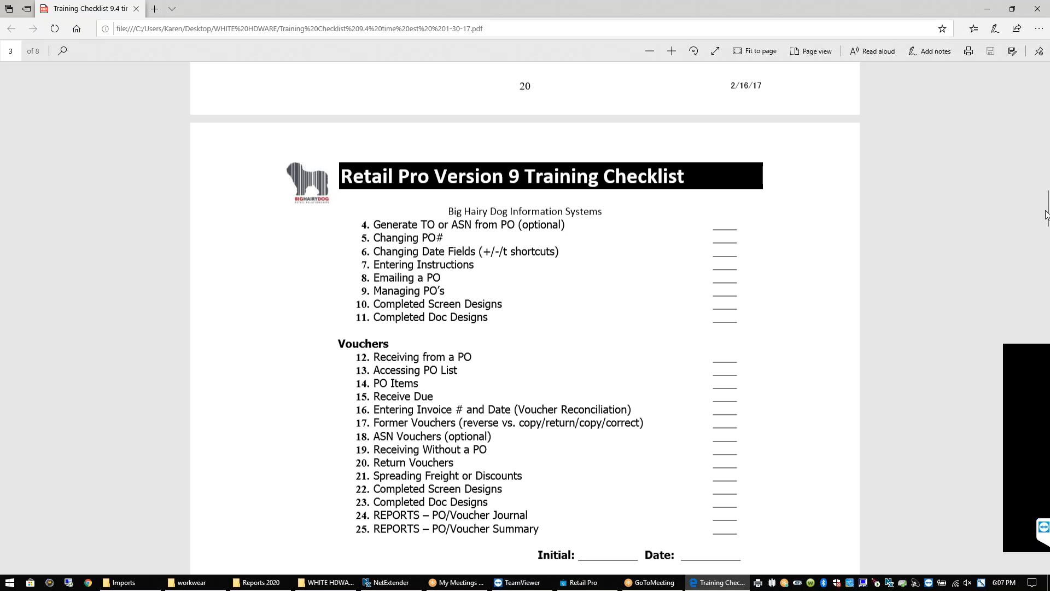
left_click_drag(1046, 215, 1046, 224)
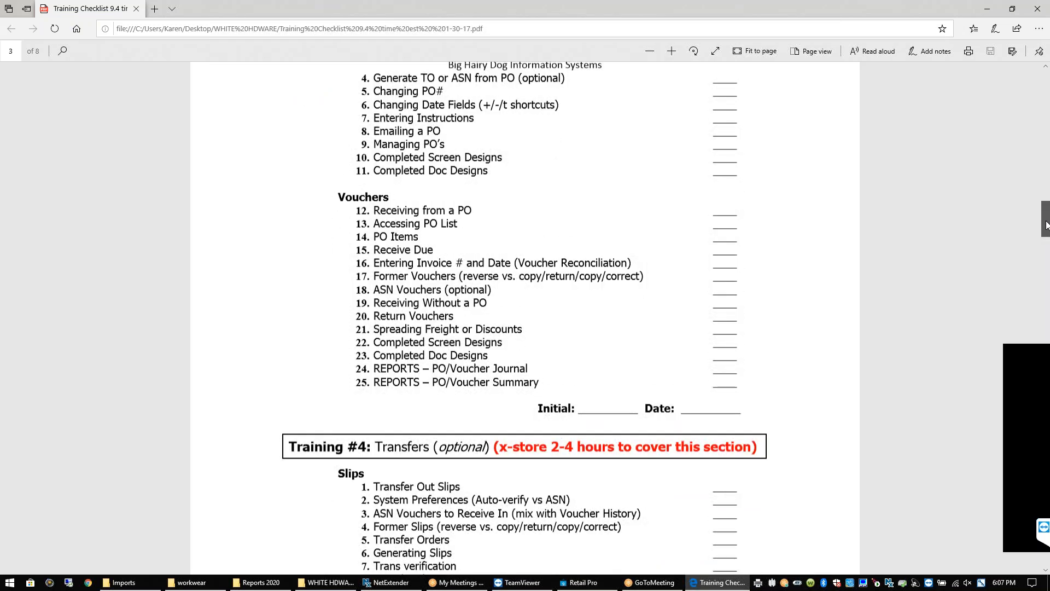
left_click_drag(1046, 224, 1046, 225)
left_click_drag(1047, 224, 1048, 250)
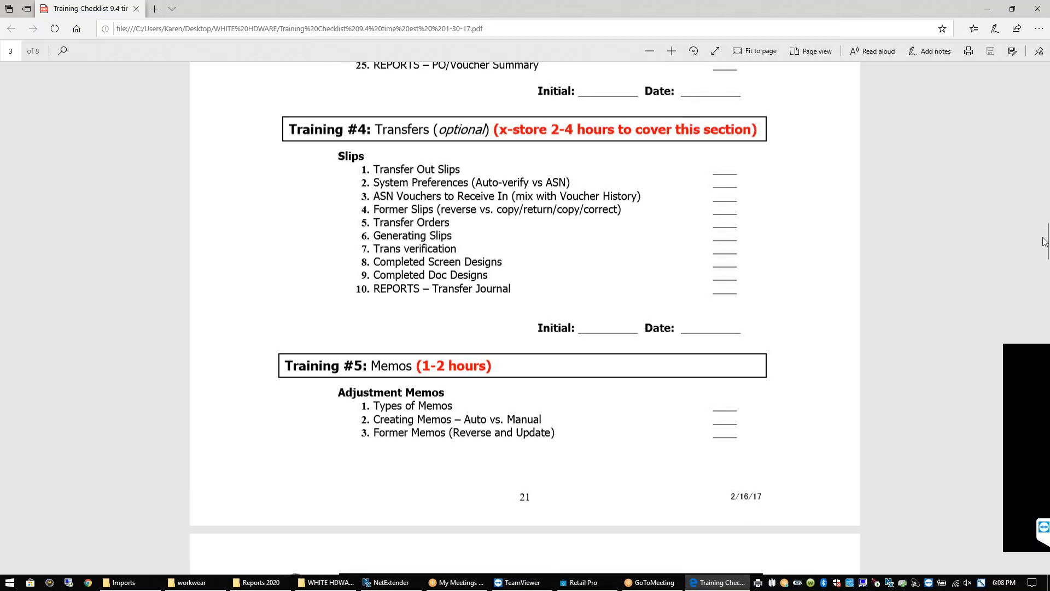
left_click_drag(1047, 244, 1047, 290)
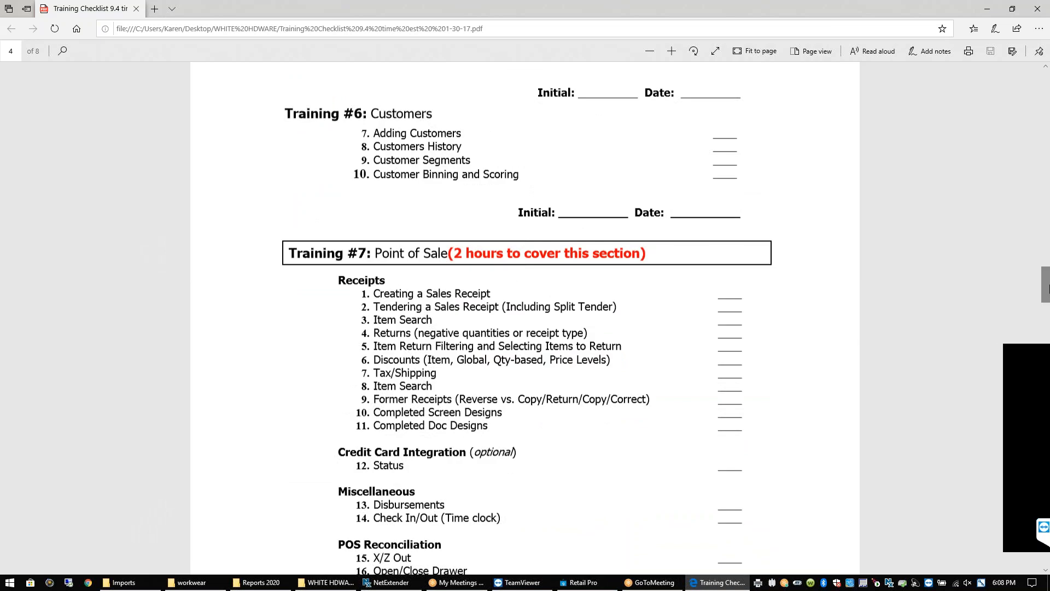
left_click(1037, 14)
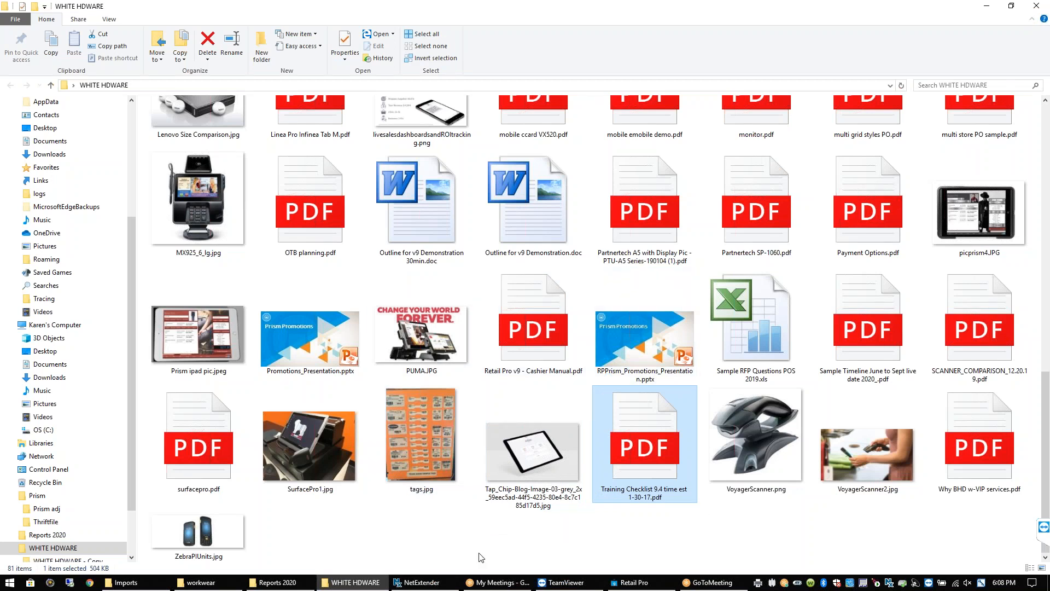
Open Sample Timeline June to Sept live date 2020 PDF and zoom in two steps
left_click(863, 333)
double_click(863, 333)
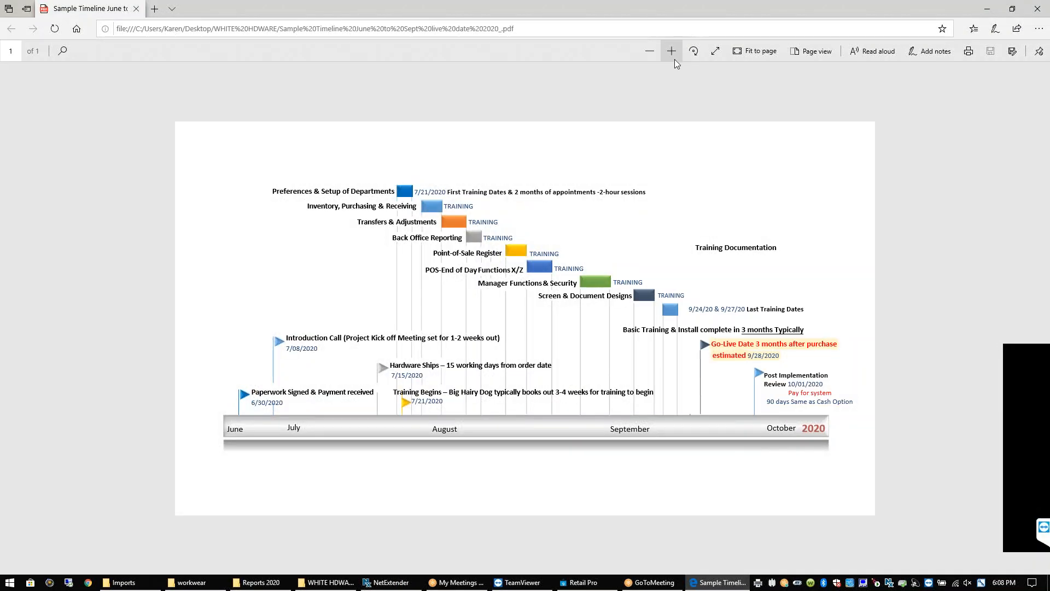
left_click(673, 55)
left_click(672, 52)
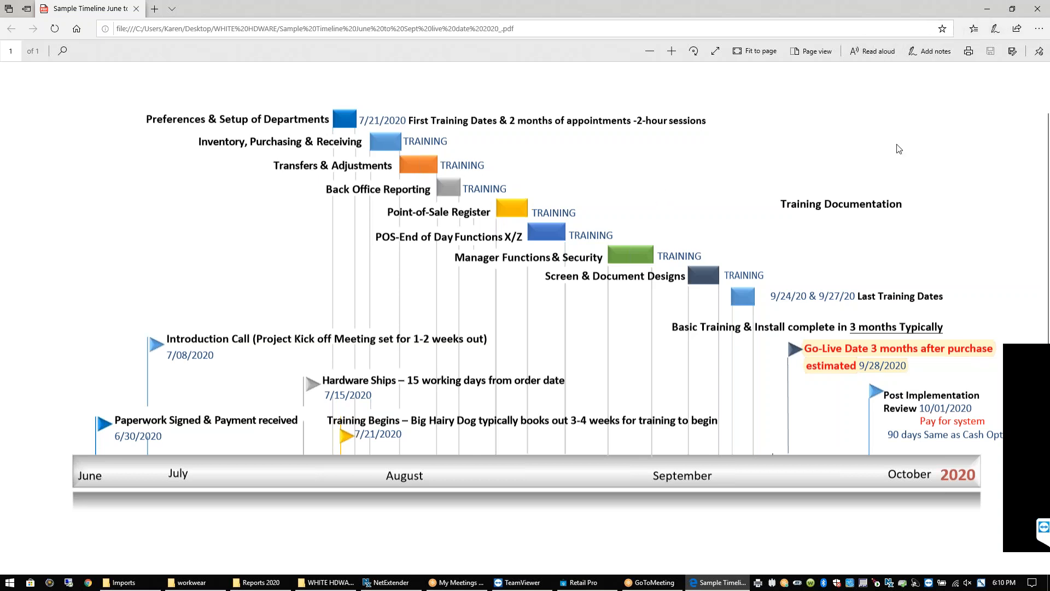
Close the timeline PDF and reopen Sample Timeline June to Sept live date 2020_.pdf from WHITE HDWARE
left_click(1037, 9)
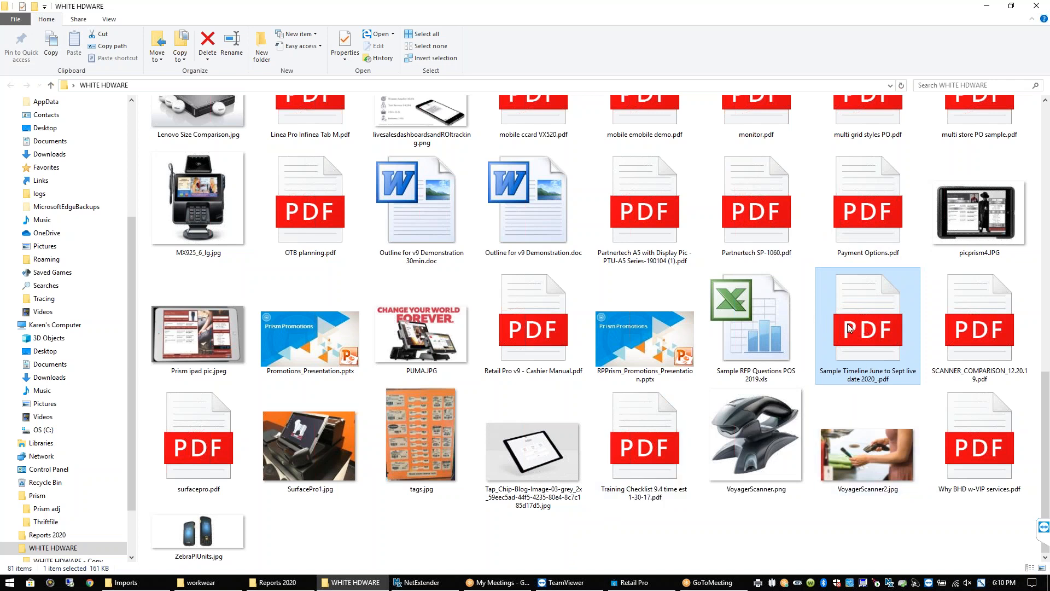
double_click(861, 297)
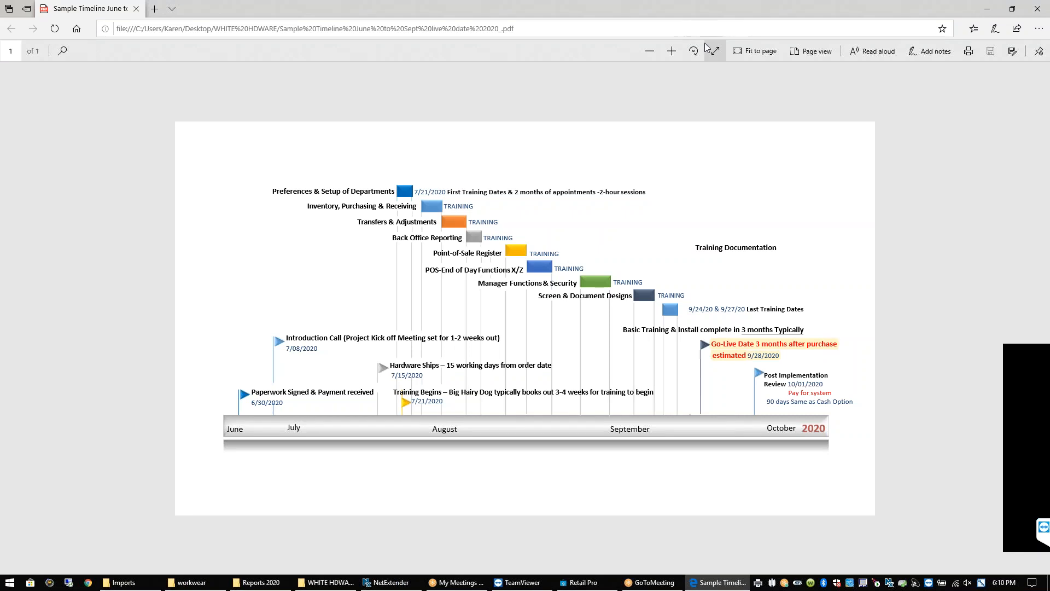
Zoom the timeline in two steps, then open Training Checklist 9.4 PDF in a second Edge tab
left_click(672, 52)
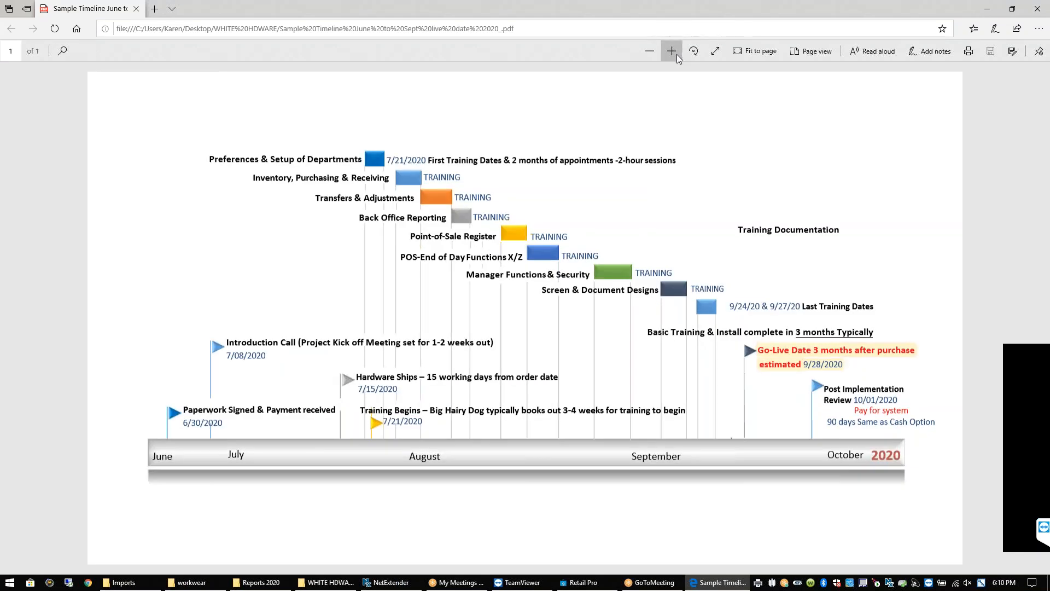
left_click(676, 53)
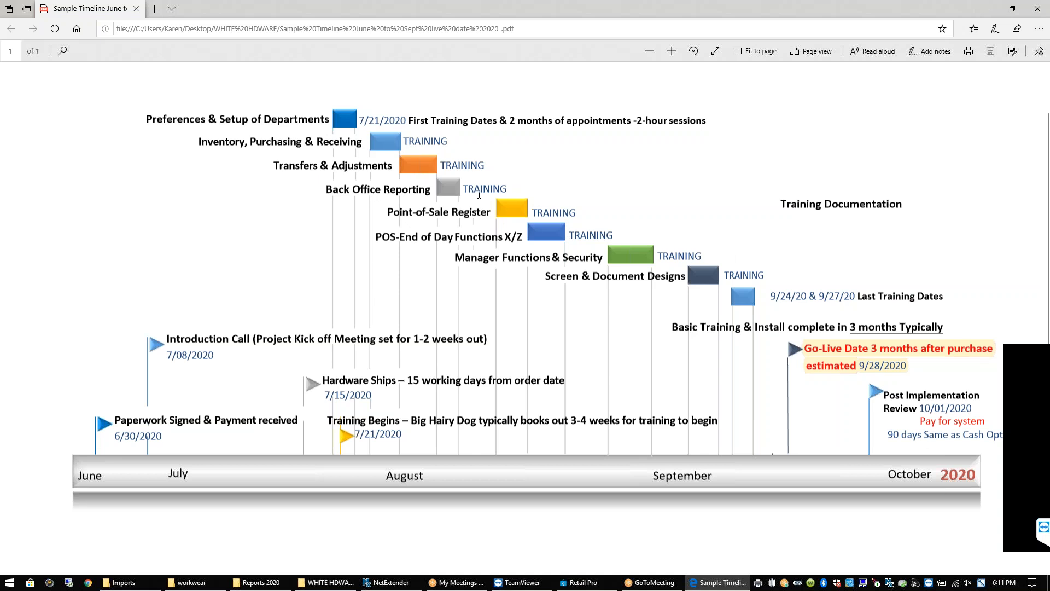
left_click(986, 10)
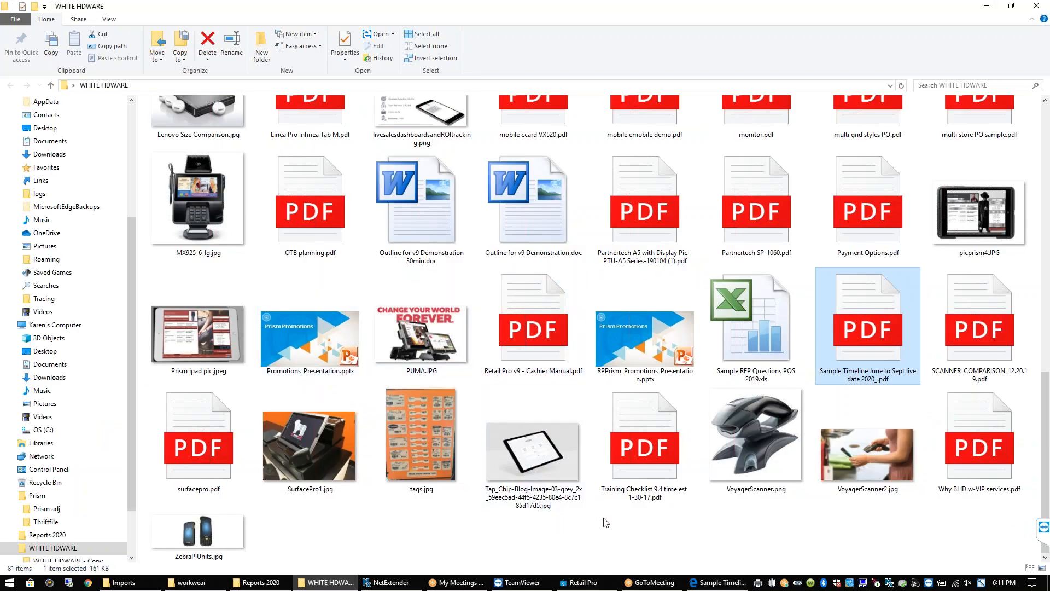
left_click(634, 430)
double_click(634, 429)
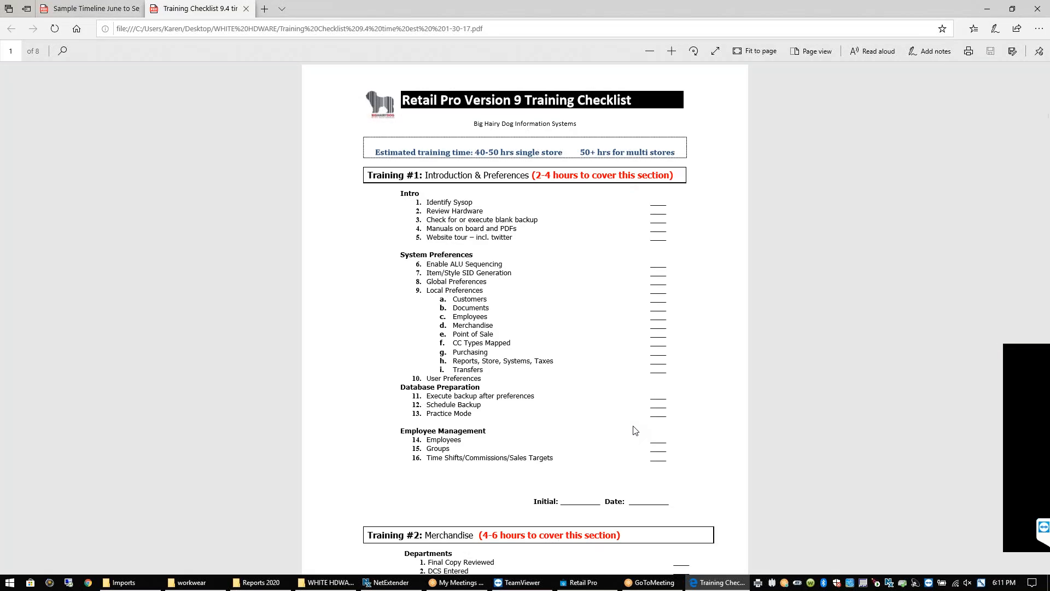
Zoom the checklist in twice, highlight the Training #1 and #2 headings, and scroll to Training #3 Purchasing/Receiving
left_click(672, 51)
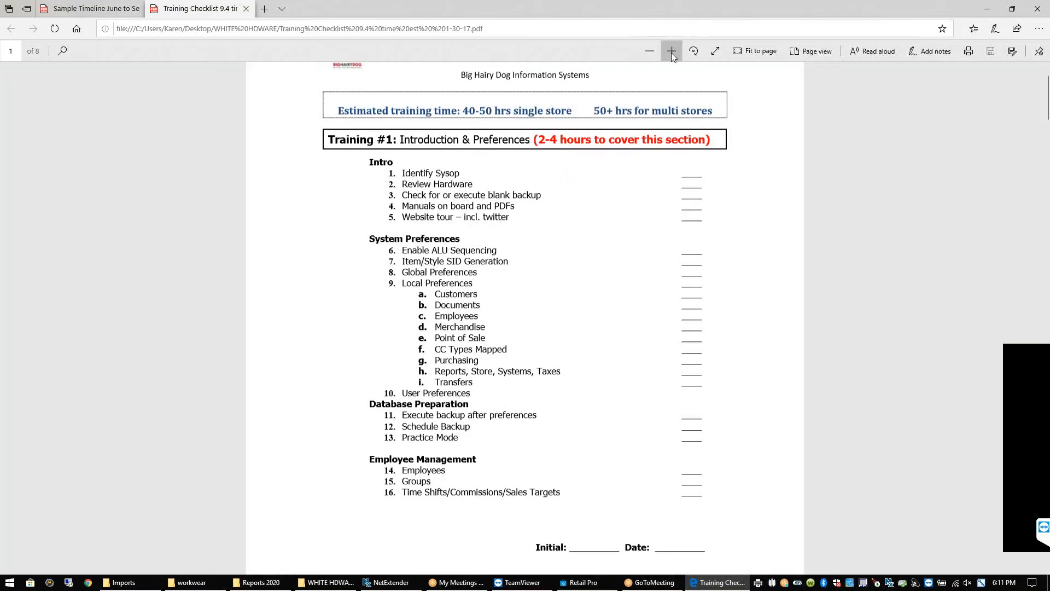
left_click(671, 52)
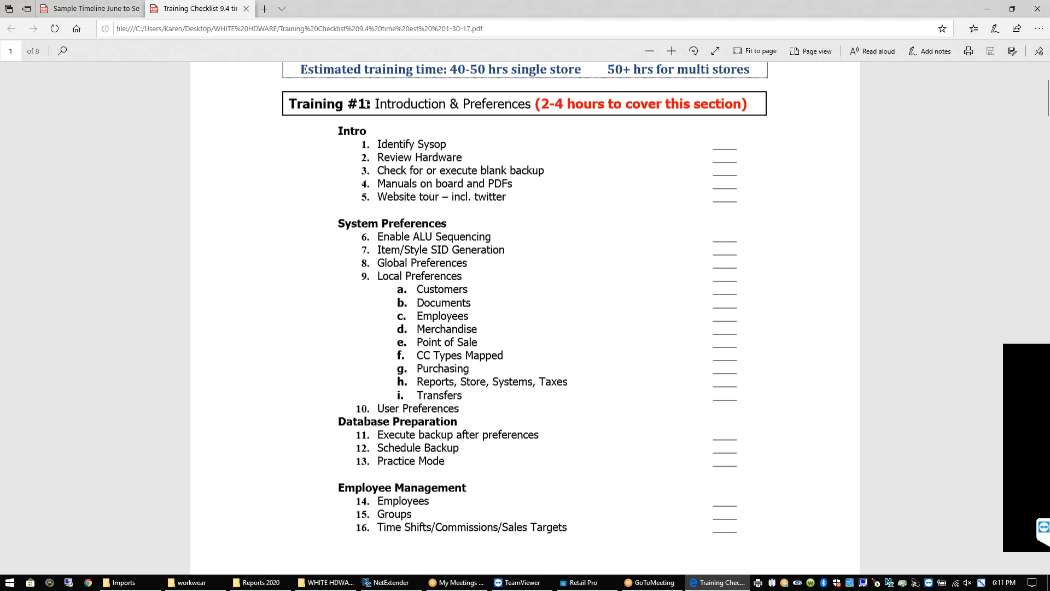
left_click_drag(367, 104, 289, 105)
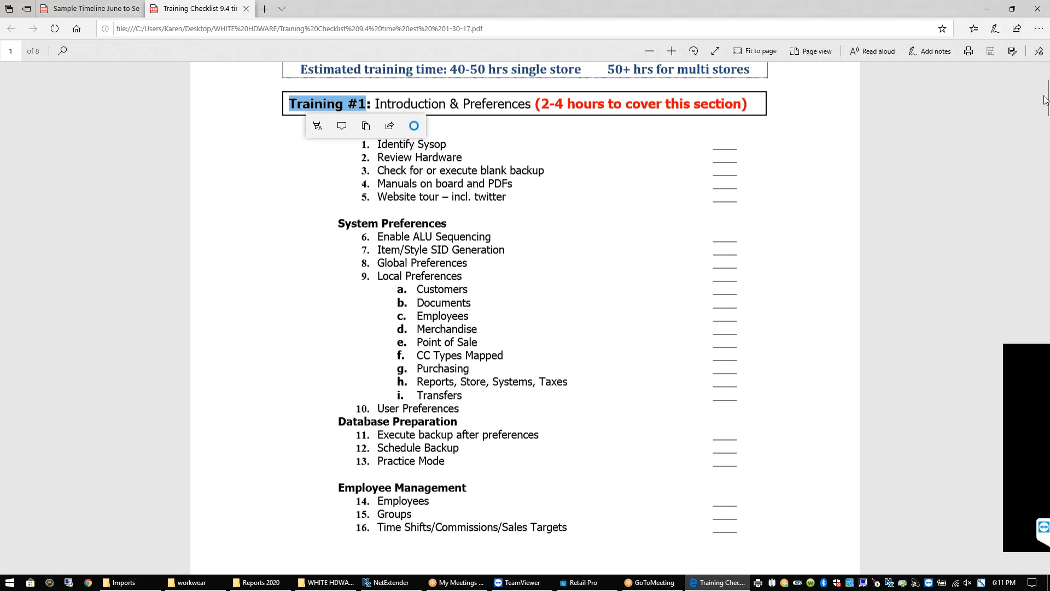
left_click_drag(1046, 103, 1048, 133)
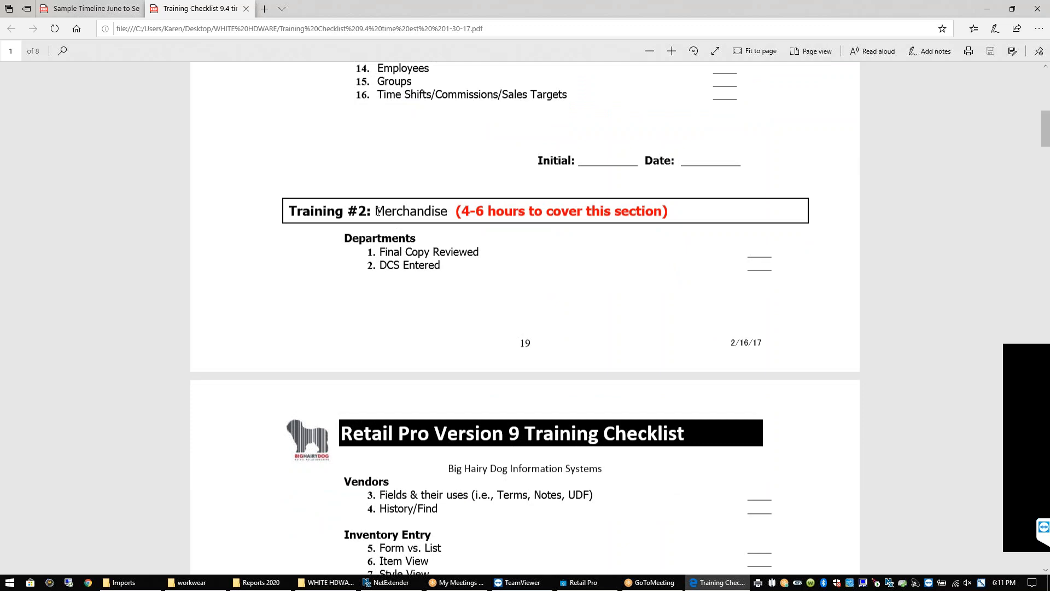
left_click_drag(289, 210, 365, 210)
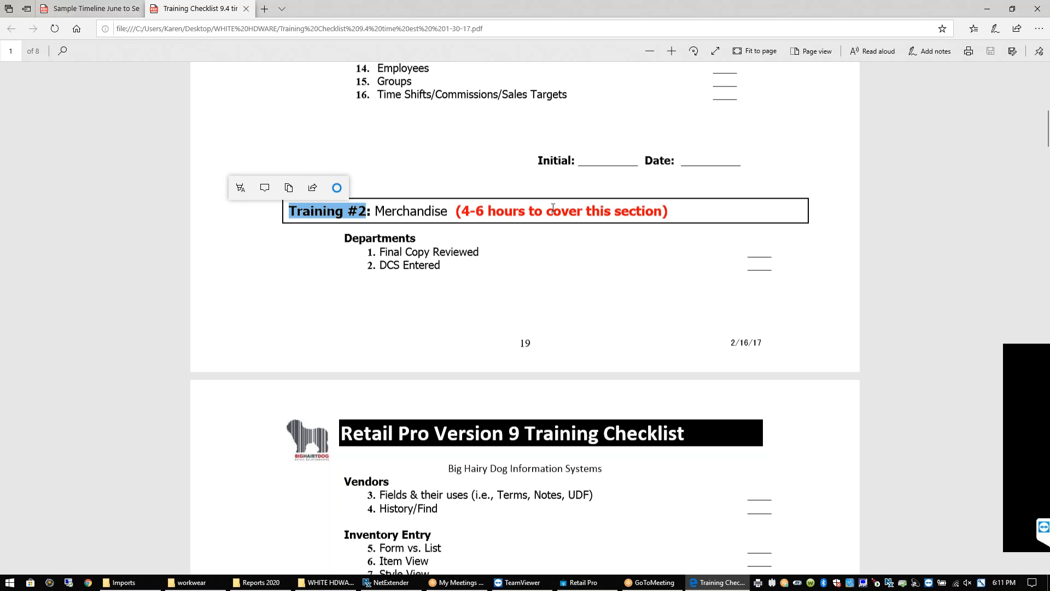
left_click_drag(1047, 130, 1047, 161)
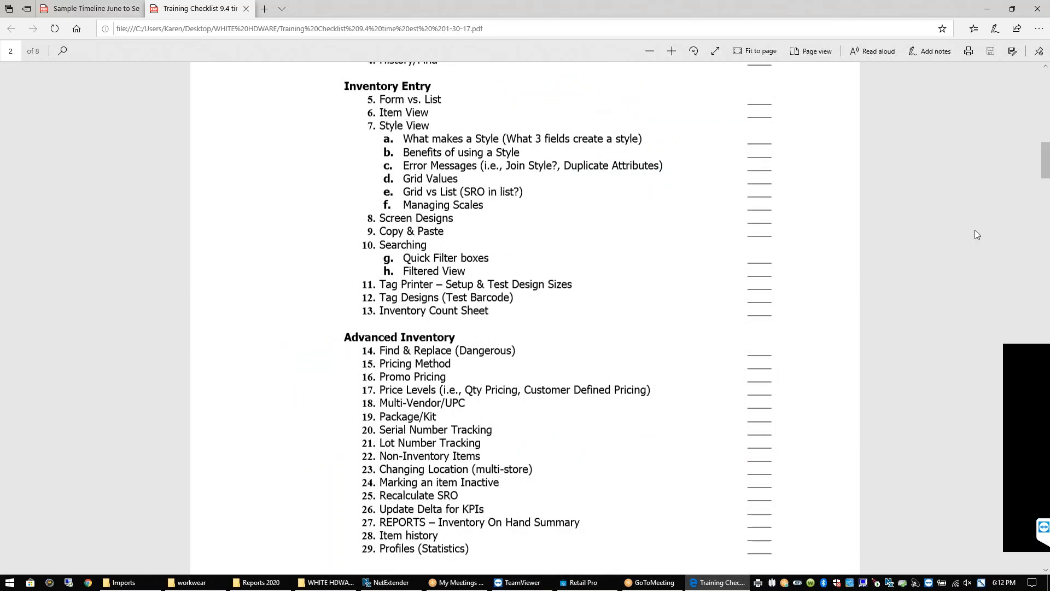
left_click_drag(1046, 163, 1047, 173)
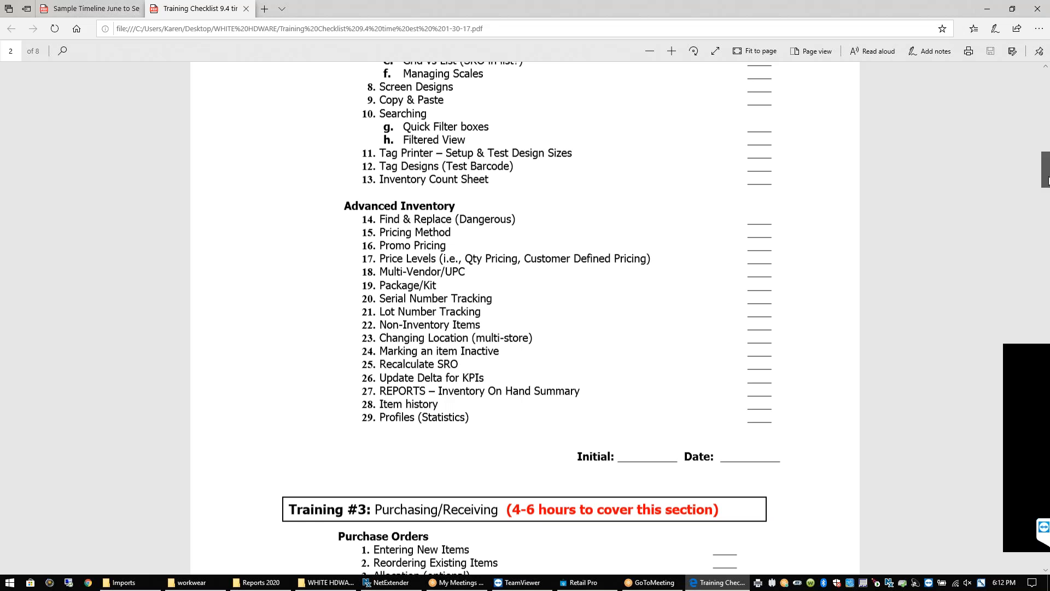
left_click_drag(1047, 178, 1047, 194)
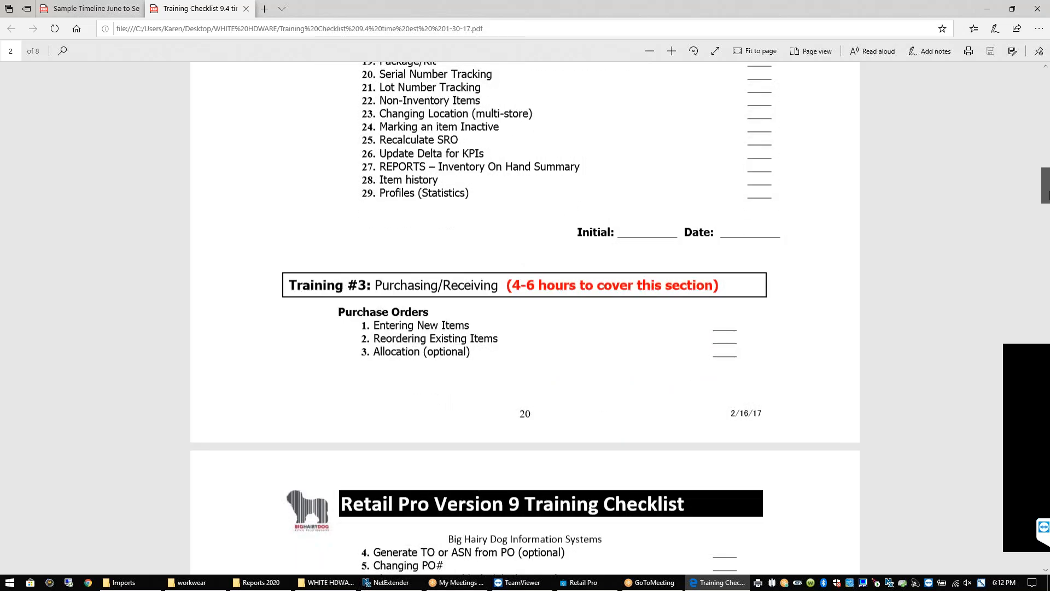
Highlight items 8–11 from Emailing a PO through Vouchers, then scroll on to Training #8 Sales Orders
left_click_drag(1047, 194, 1048, 222)
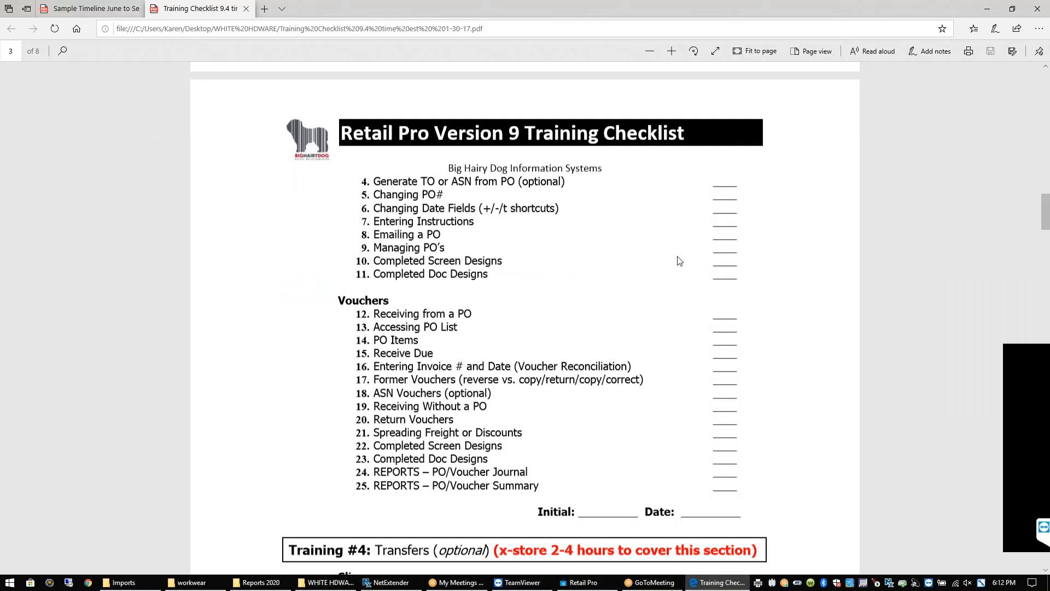
left_click_drag(441, 234, 390, 234)
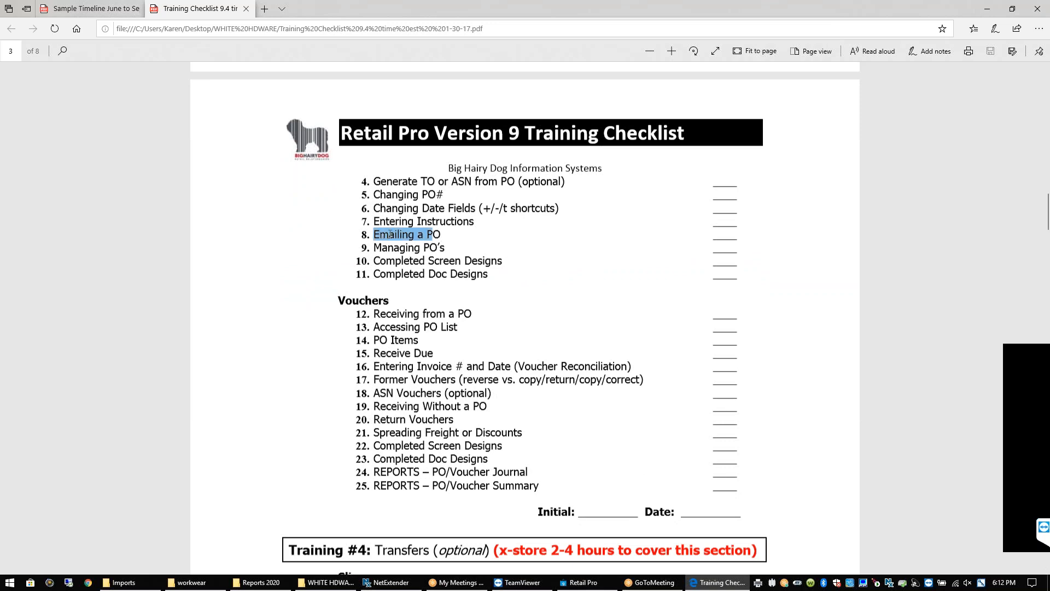
left_click_drag(384, 239, 491, 276)
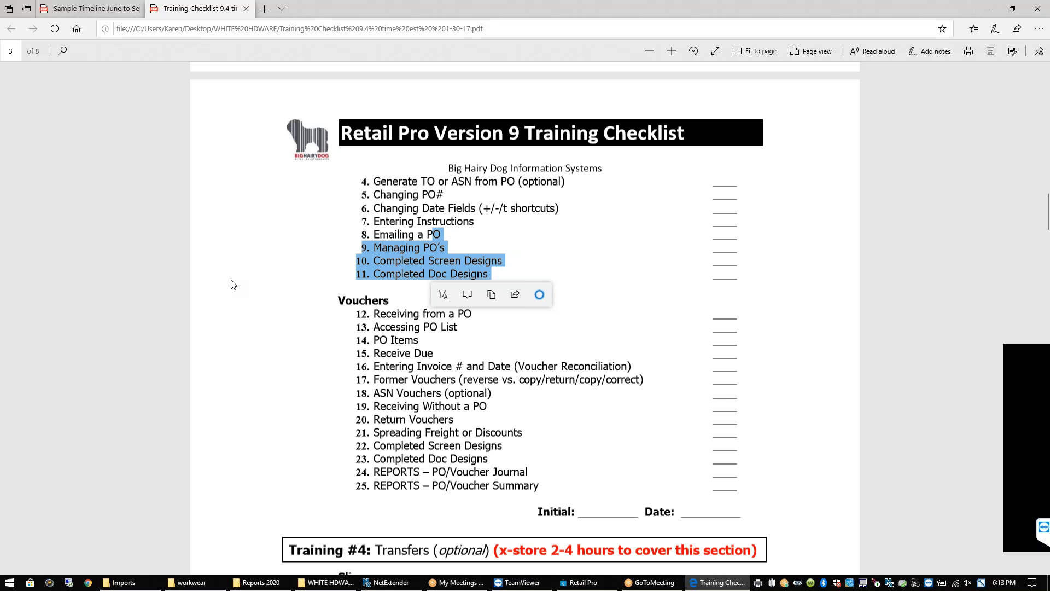
left_click(500, 340)
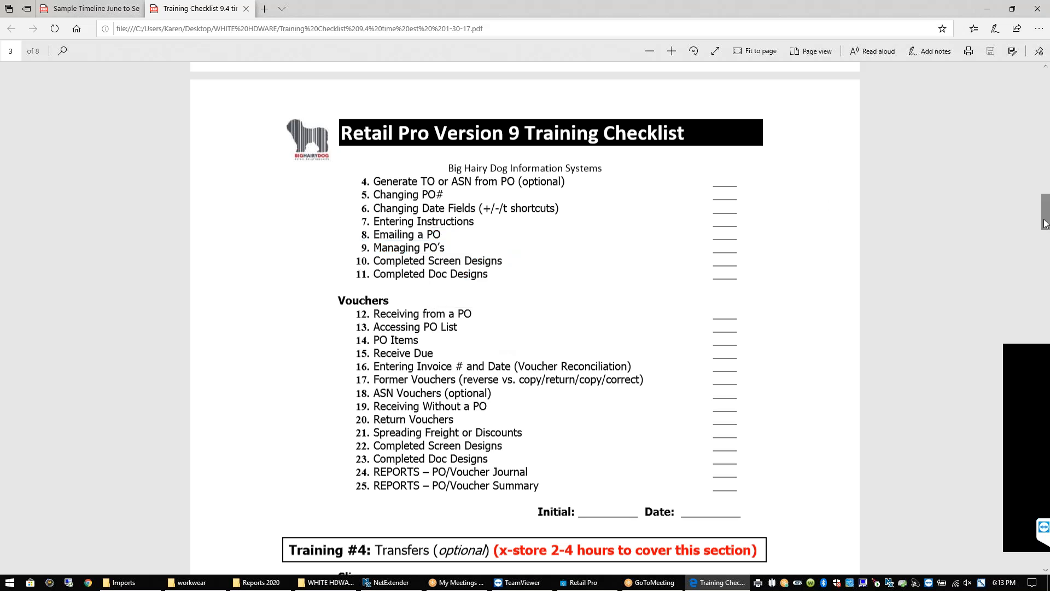
left_click_drag(1045, 222, 1046, 349)
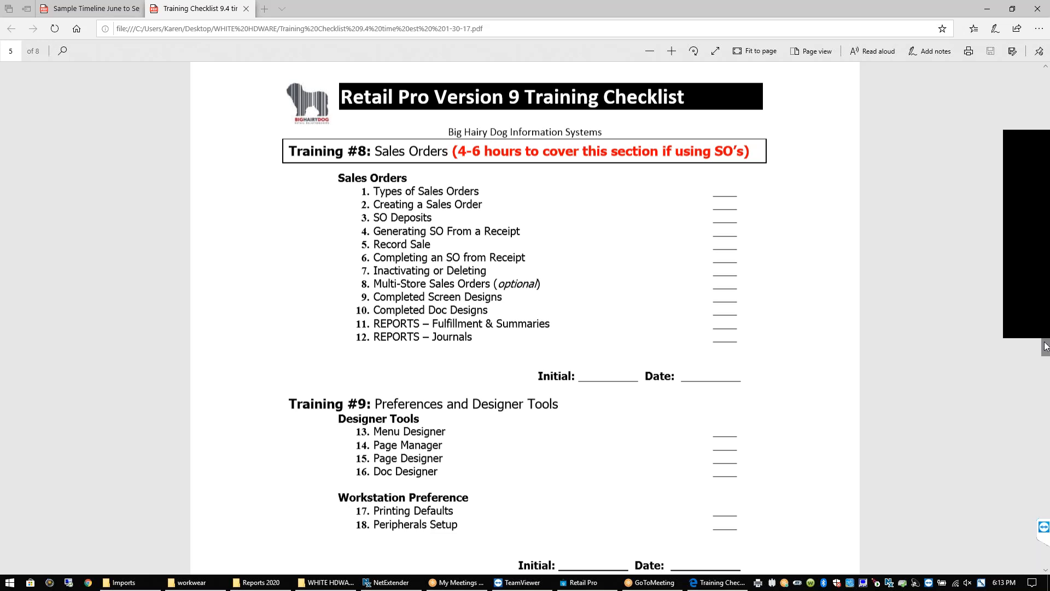
Scroll the checklist to page 6's Training #12 Report Designer section
scroll(1047, 360, "down", 3)
left_click_drag(1047, 360, 1047, 416)
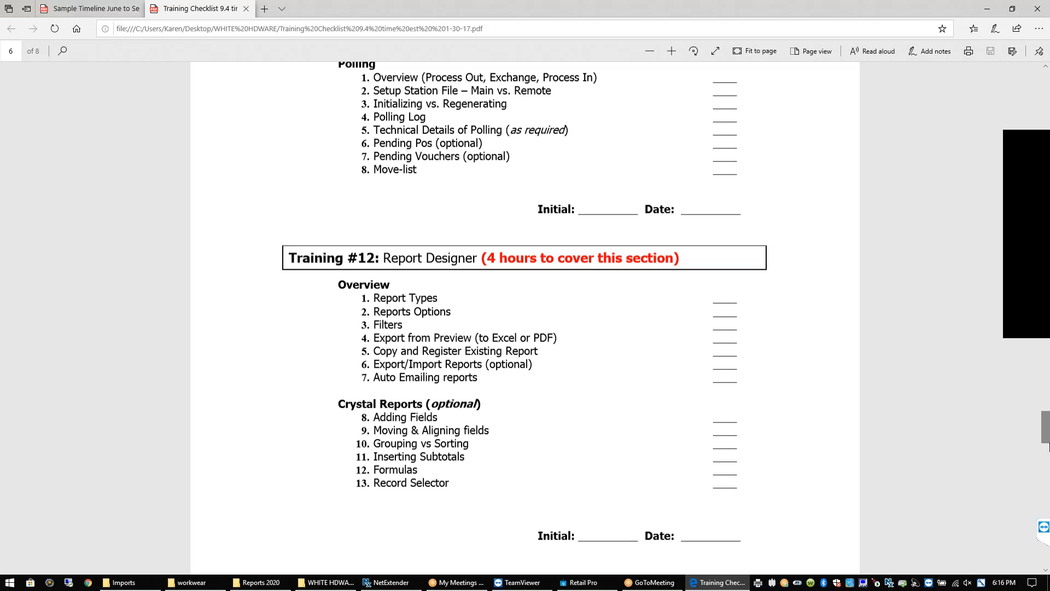
Scroll to the next page and highlight the Auto Min/Max (or Manual) item
left_click_drag(1045, 432, 1045, 476)
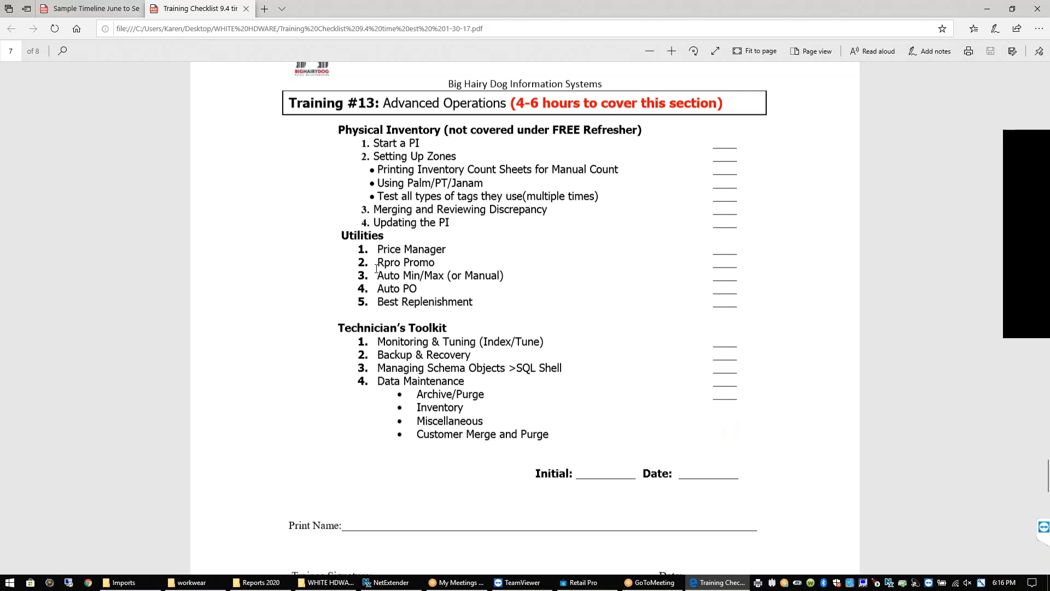
left_click_drag(376, 275, 509, 276)
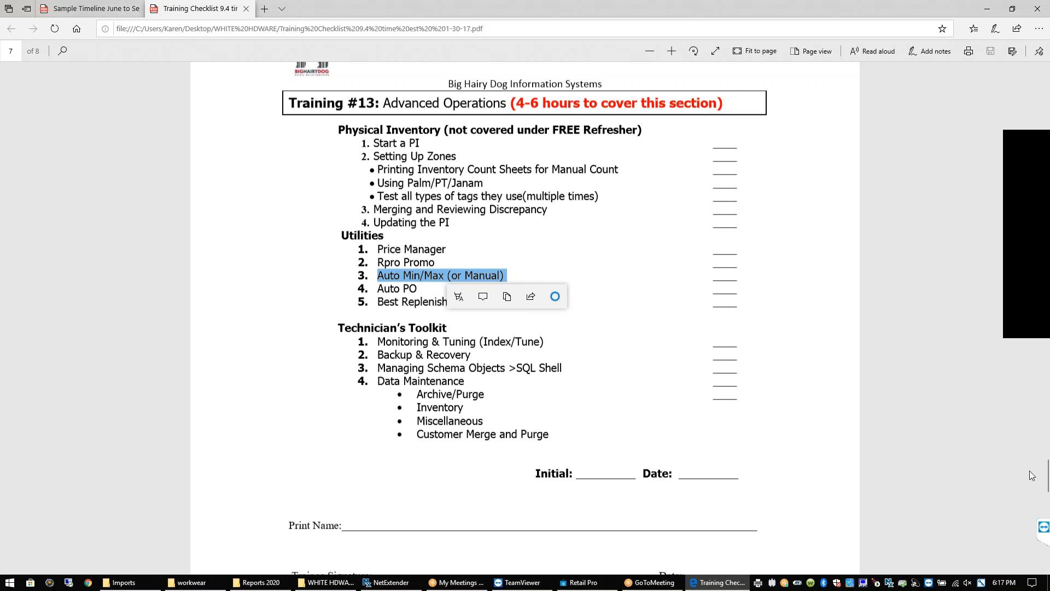
left_click_drag(1047, 477, 1046, 509)
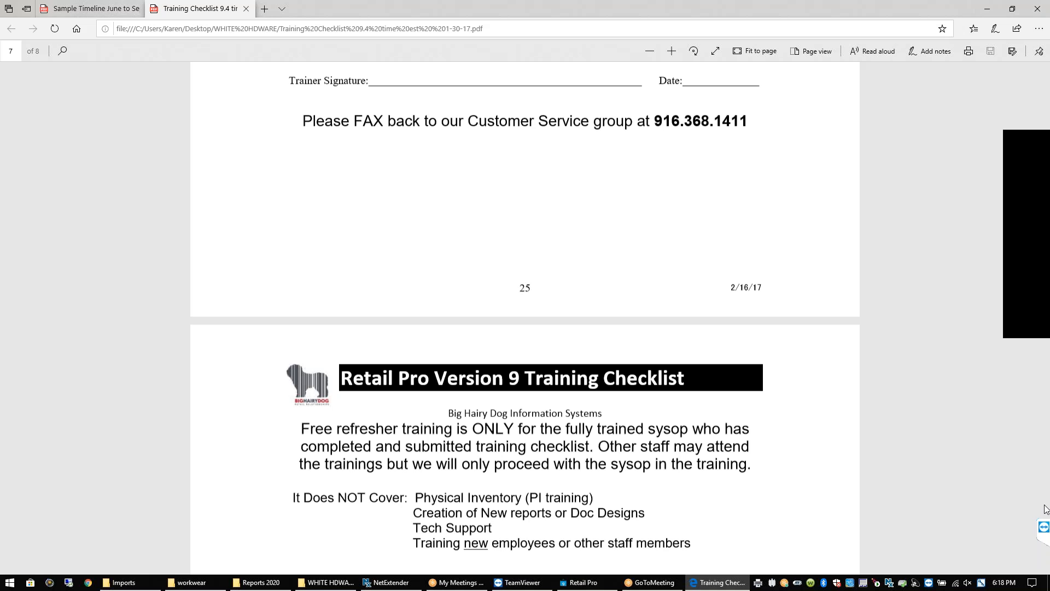
Close the training checklist PDF and the WHITE HDWARE folder window
left_click(1037, 8)
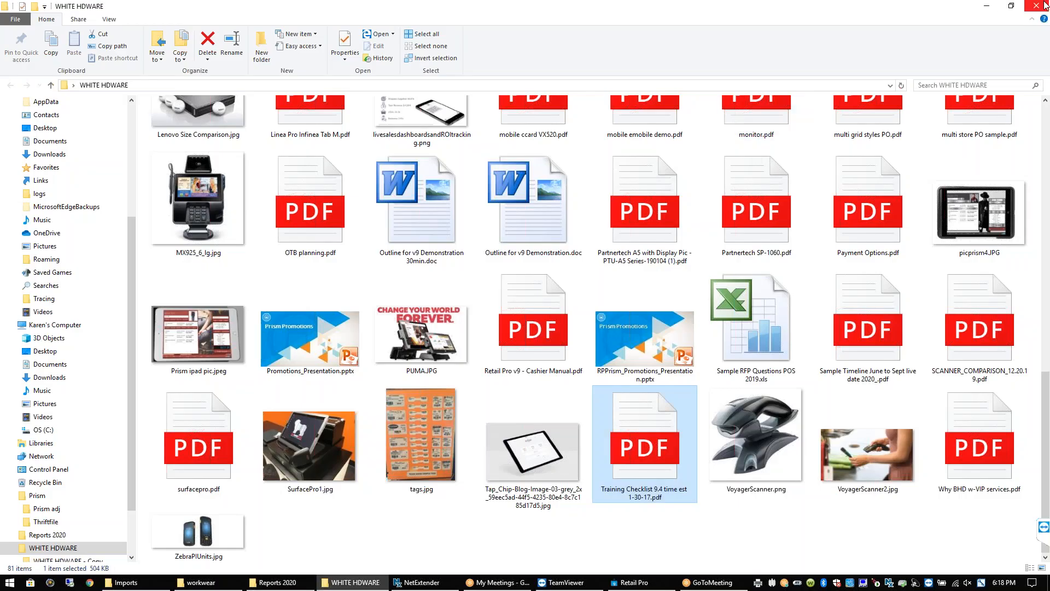
left_click(1039, 6)
left_click(514, 252)
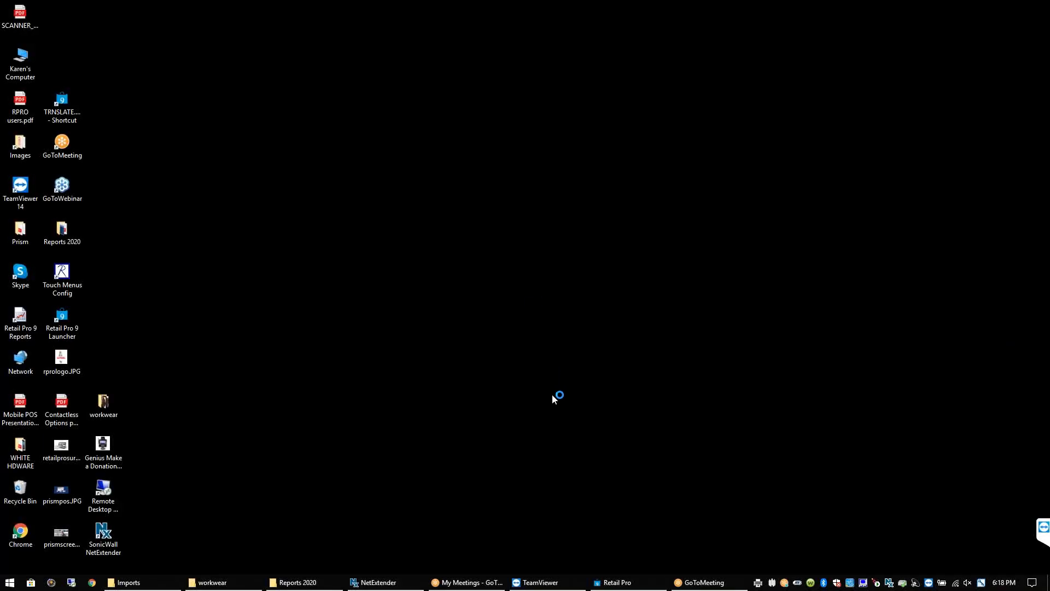
Return to Retail Pro, dismiss the 'Invalid class string.' error, and close Security Groups to reach the main menu
left_click(615, 582)
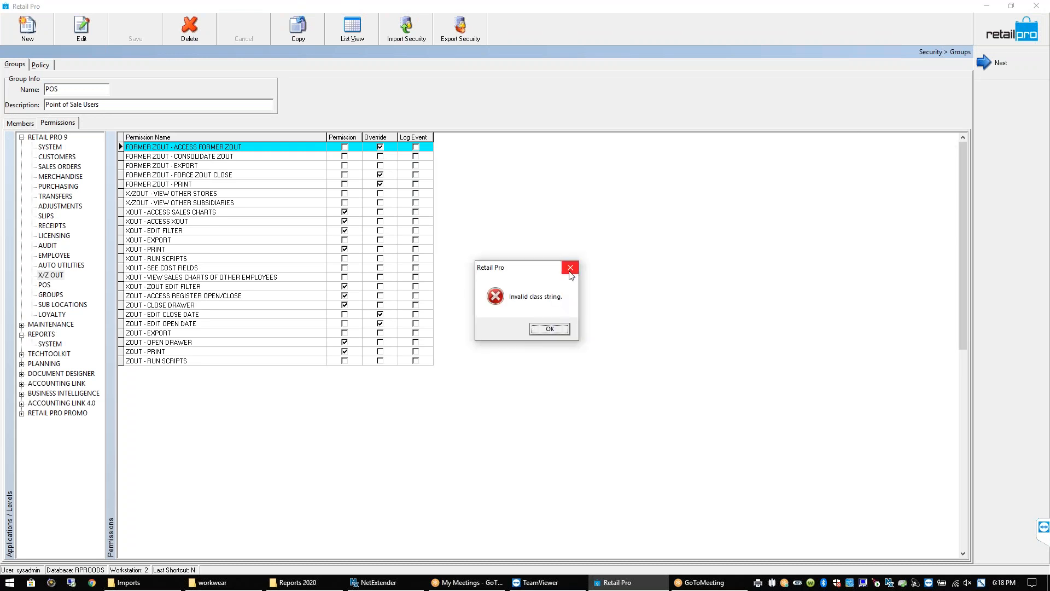
left_click(570, 268)
left_click(1016, 38)
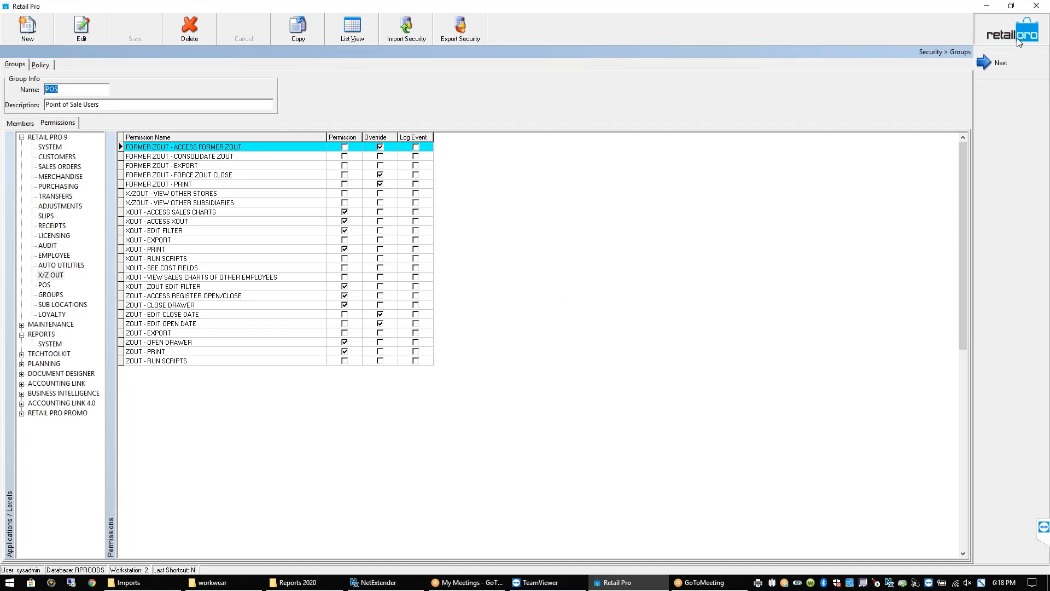